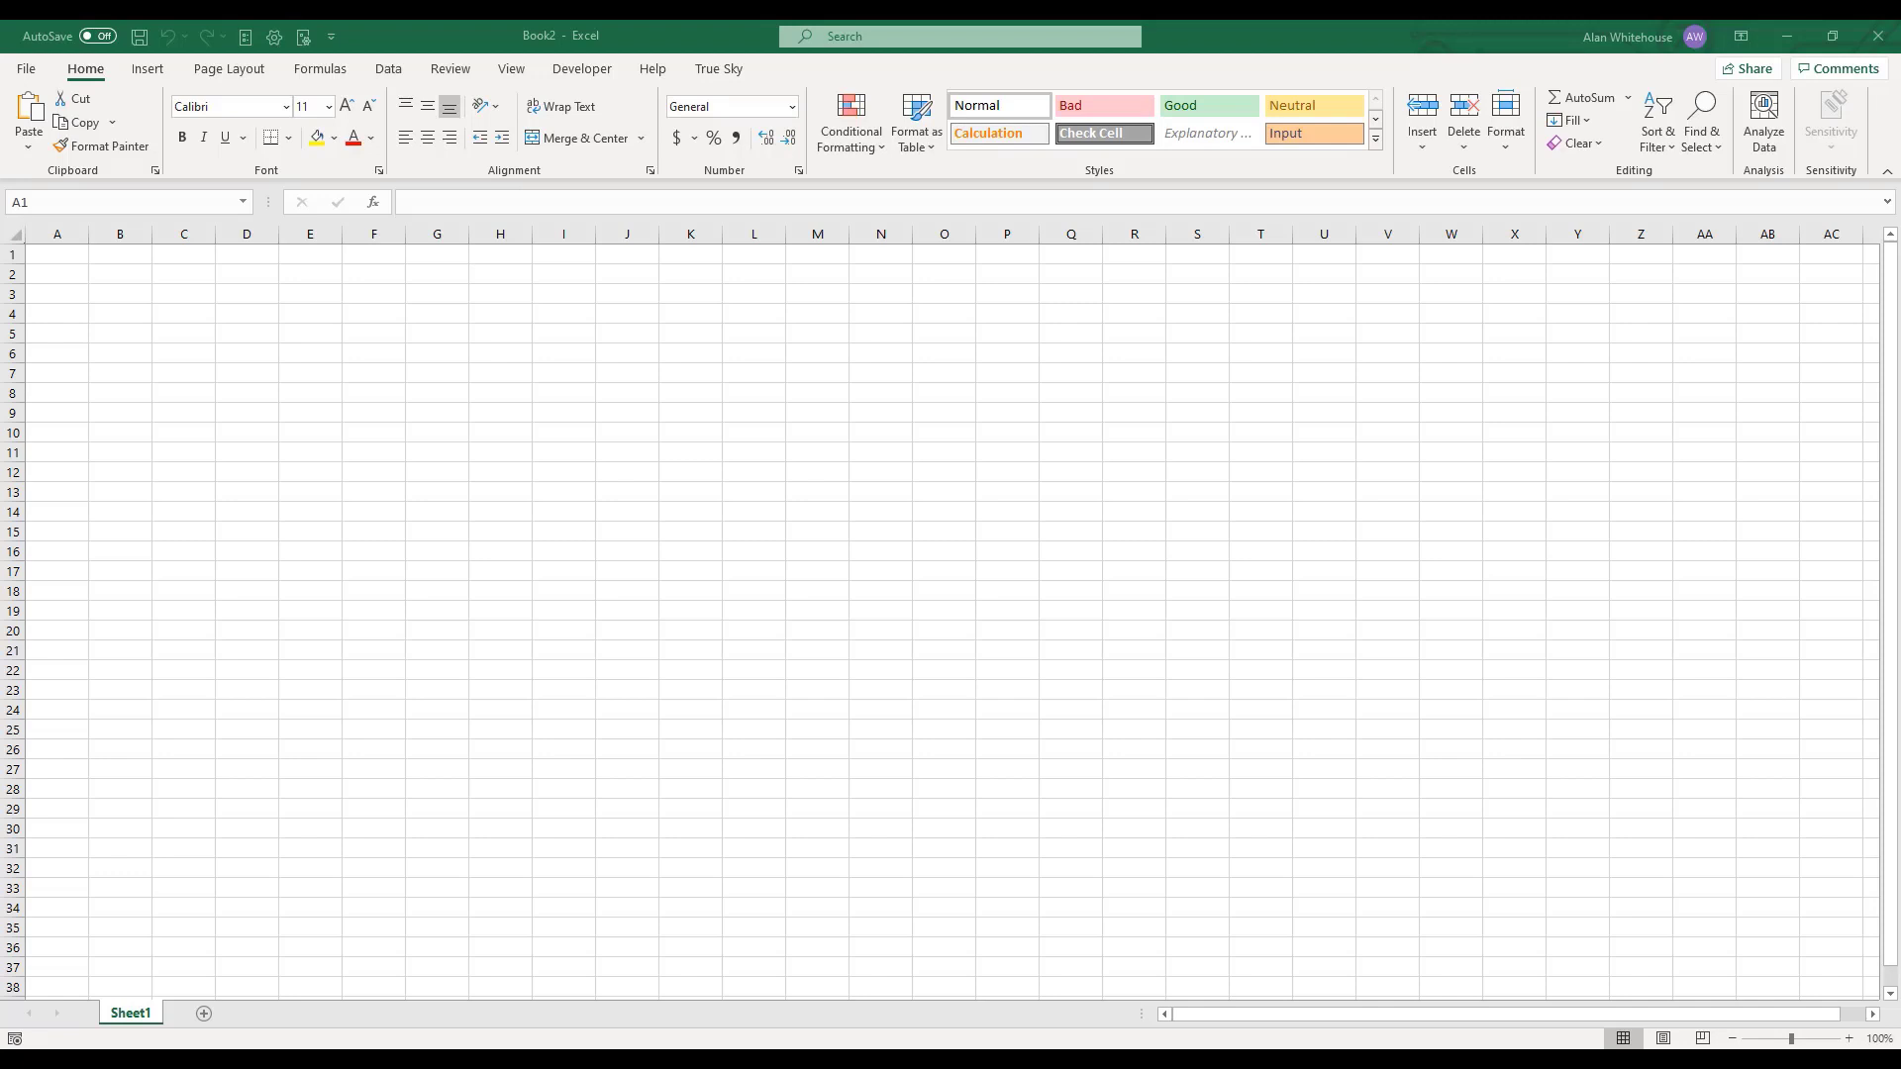
pyautogui.click(96, 68)
pyautogui.click(147, 72)
pyautogui.click(231, 75)
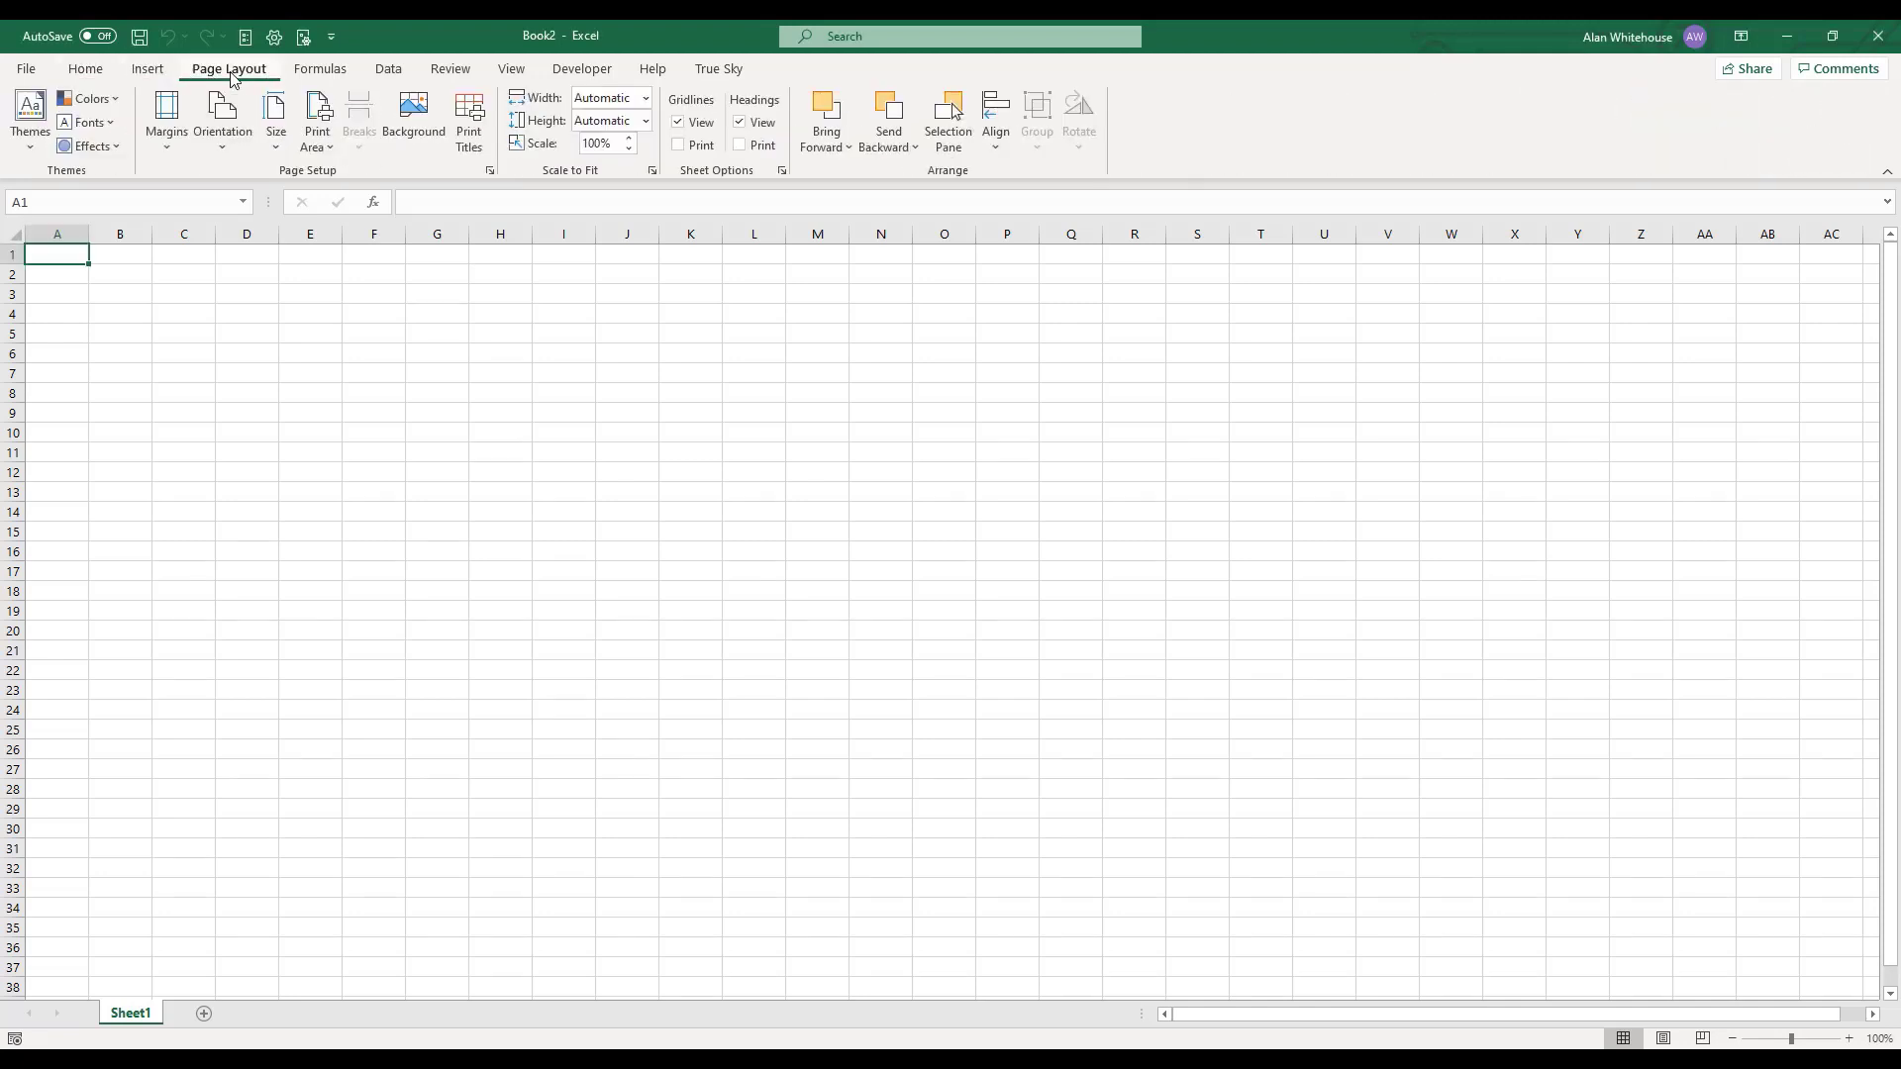
# Set the True Sky add-in language to English (United States)
pyautogui.click(719, 72)
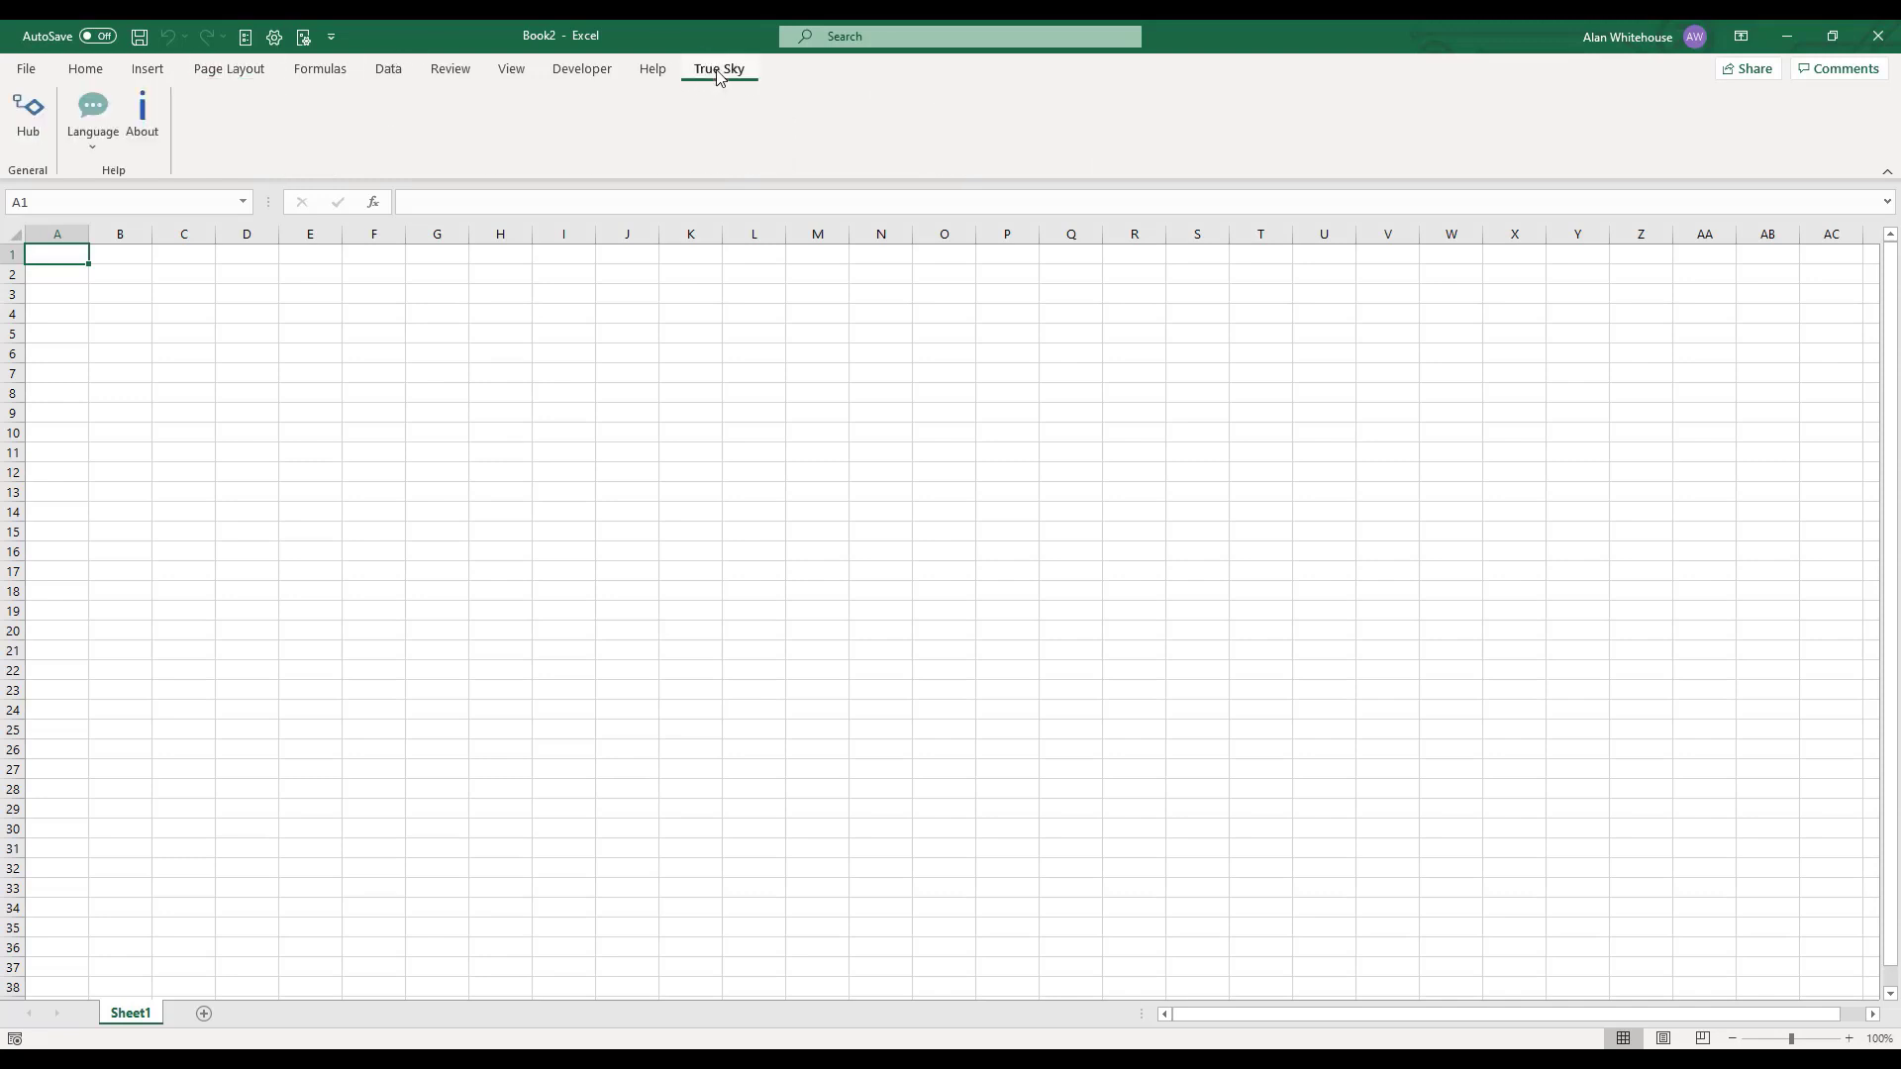
pyautogui.click(96, 145)
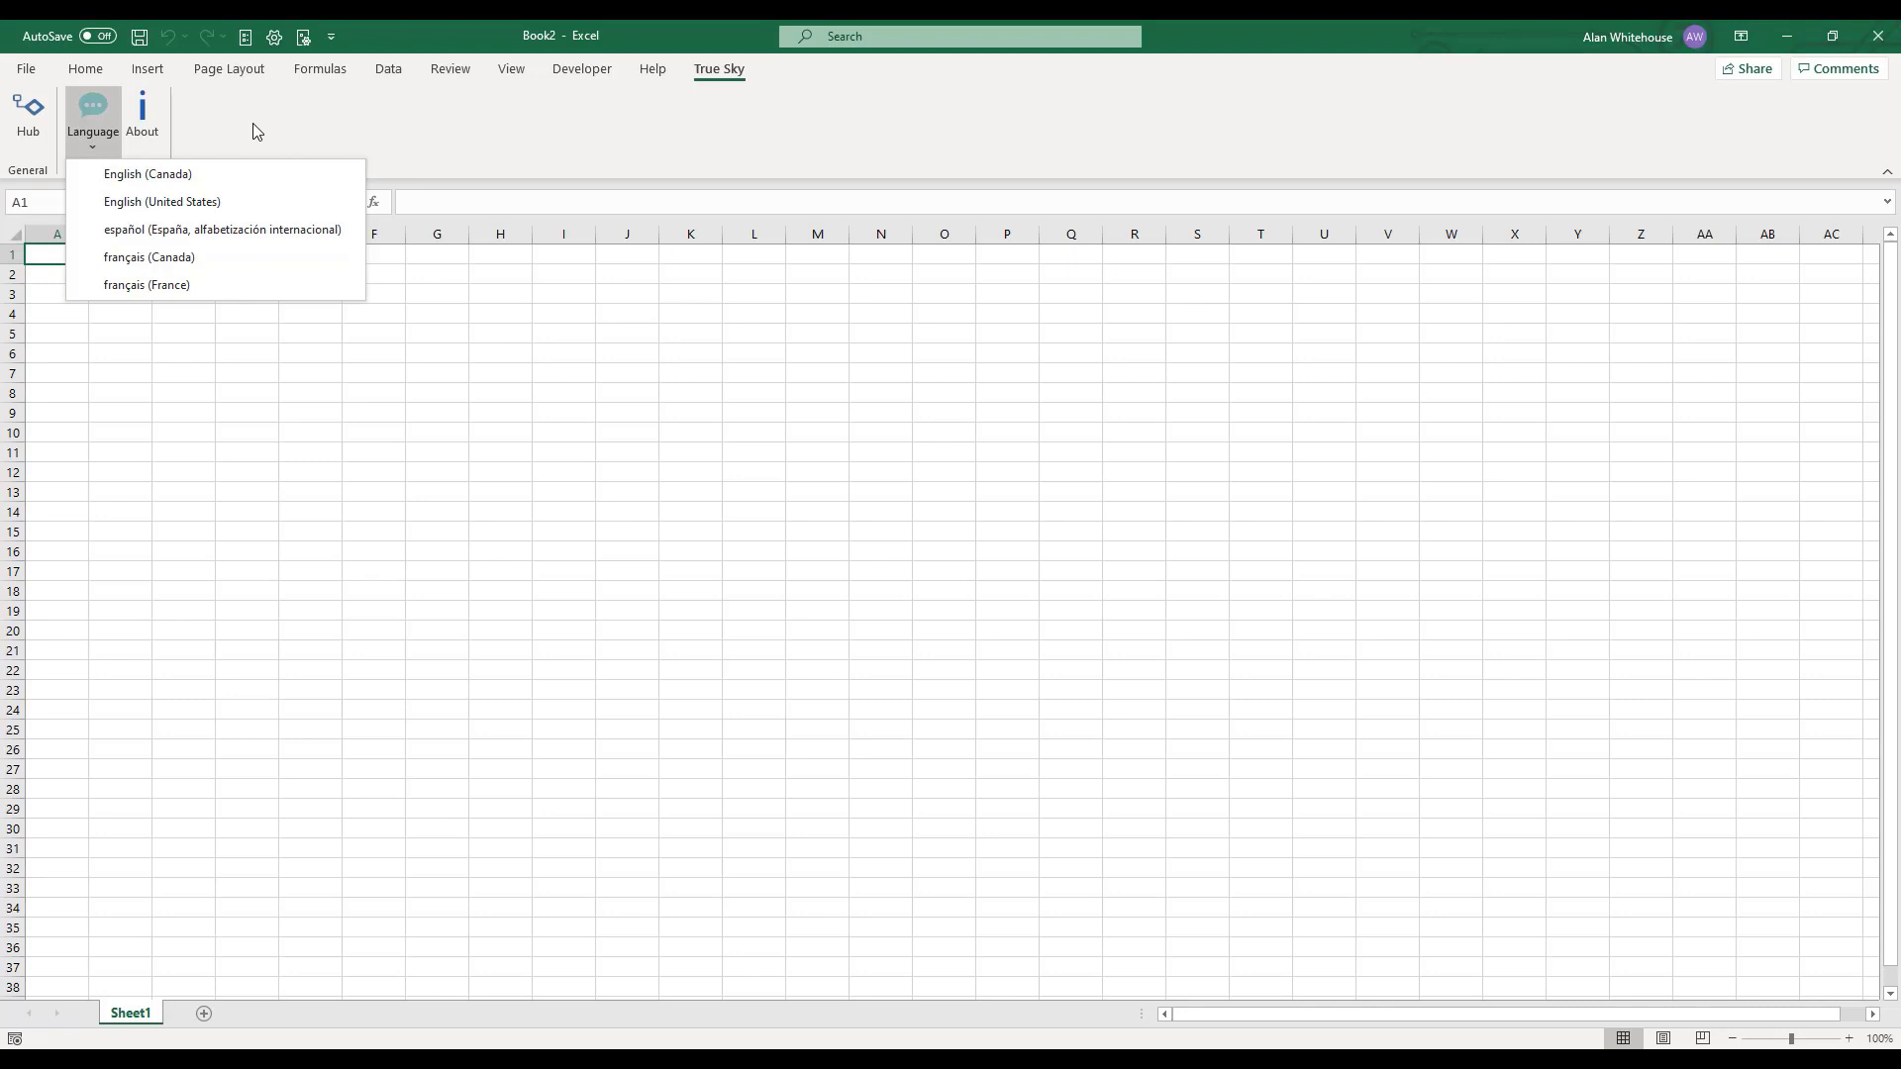
pyautogui.click(169, 203)
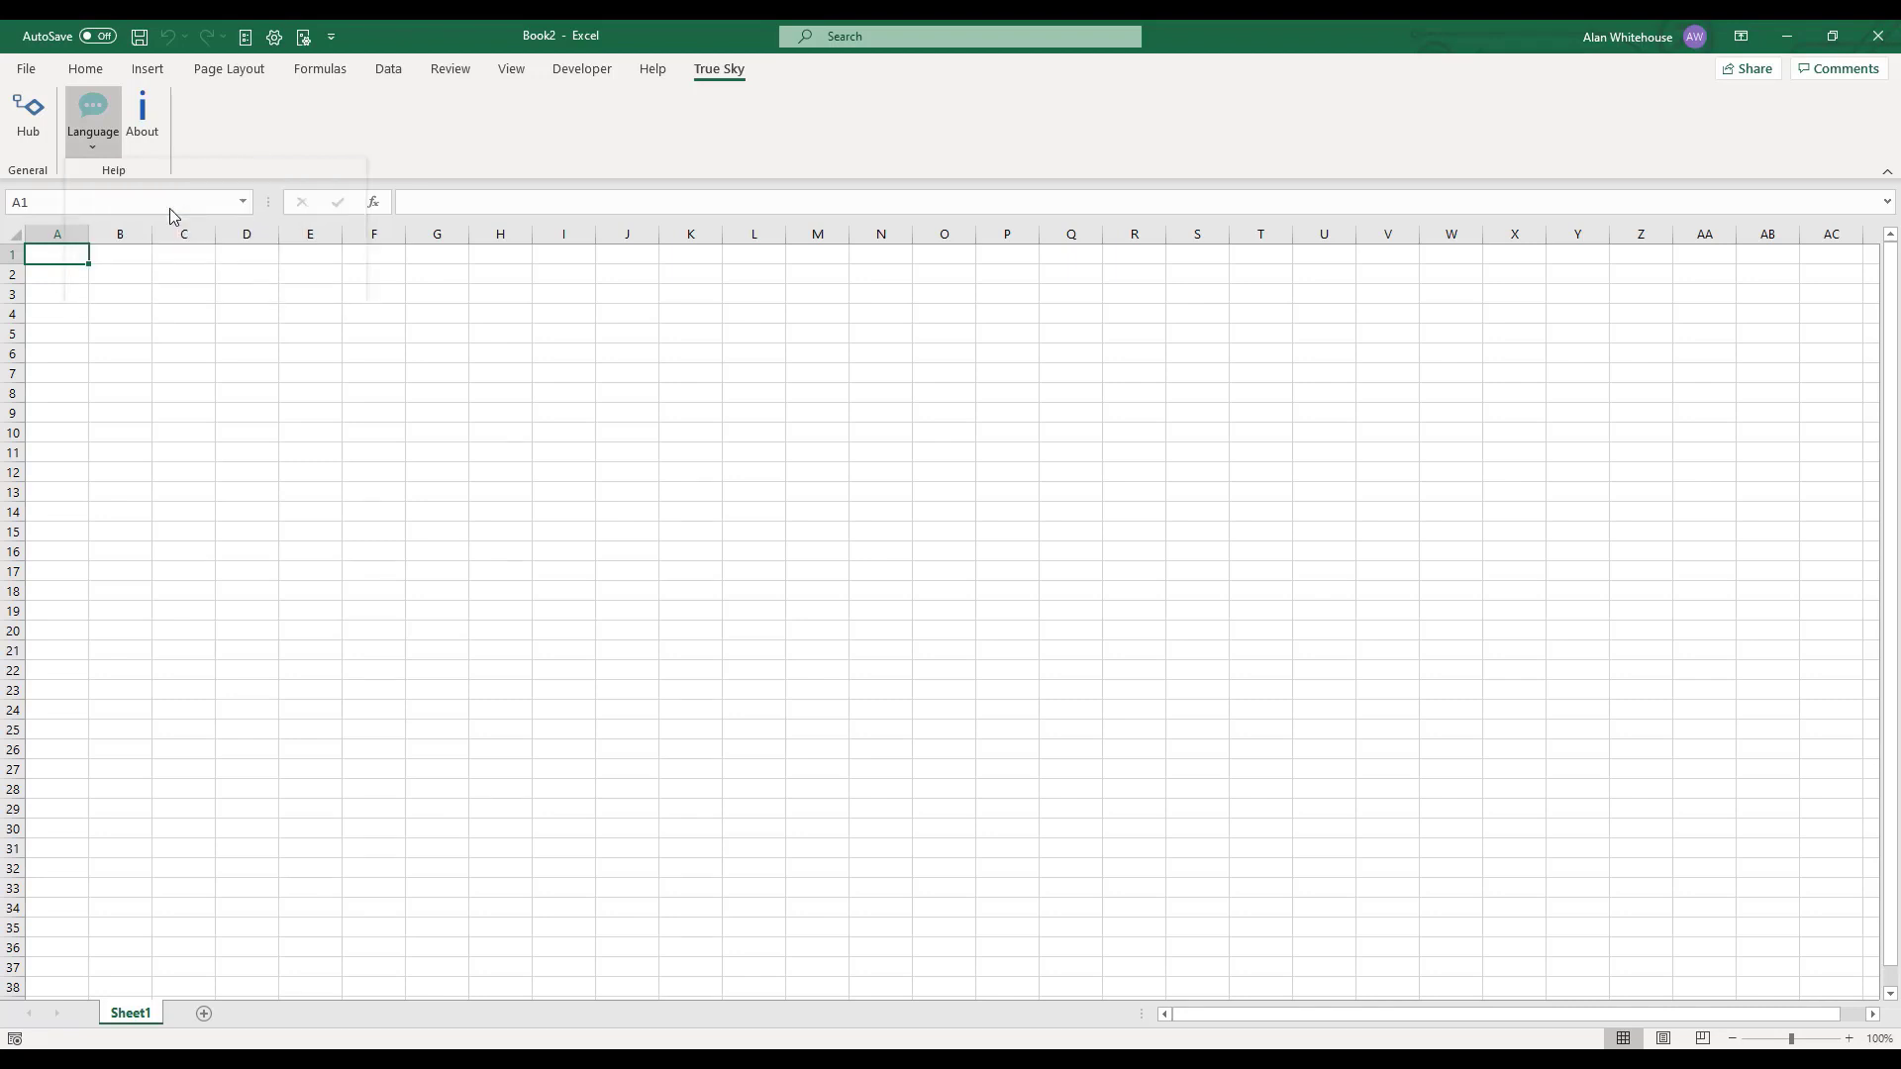
# Open the True Sky Hub and expand the Annual Budget Cycle assignments
pyautogui.click(32, 144)
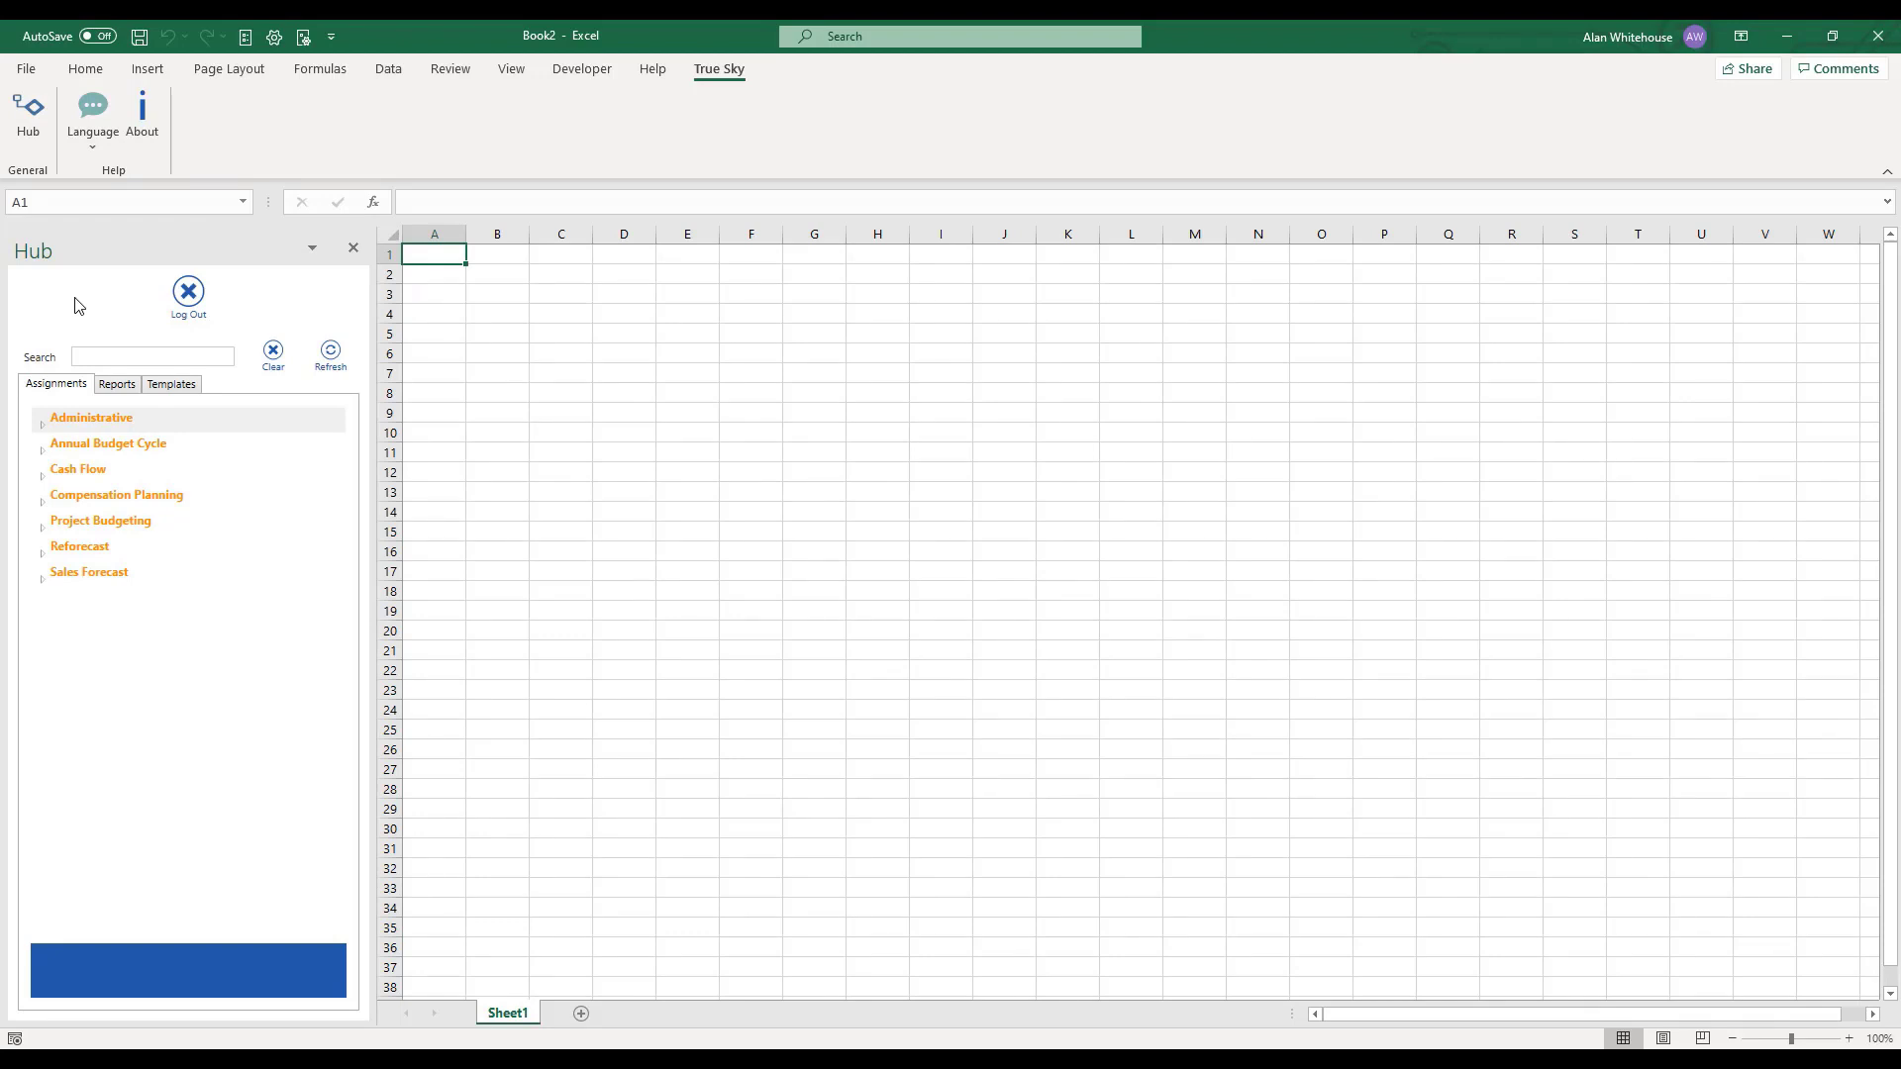
pyautogui.click(117, 387)
pyautogui.click(76, 388)
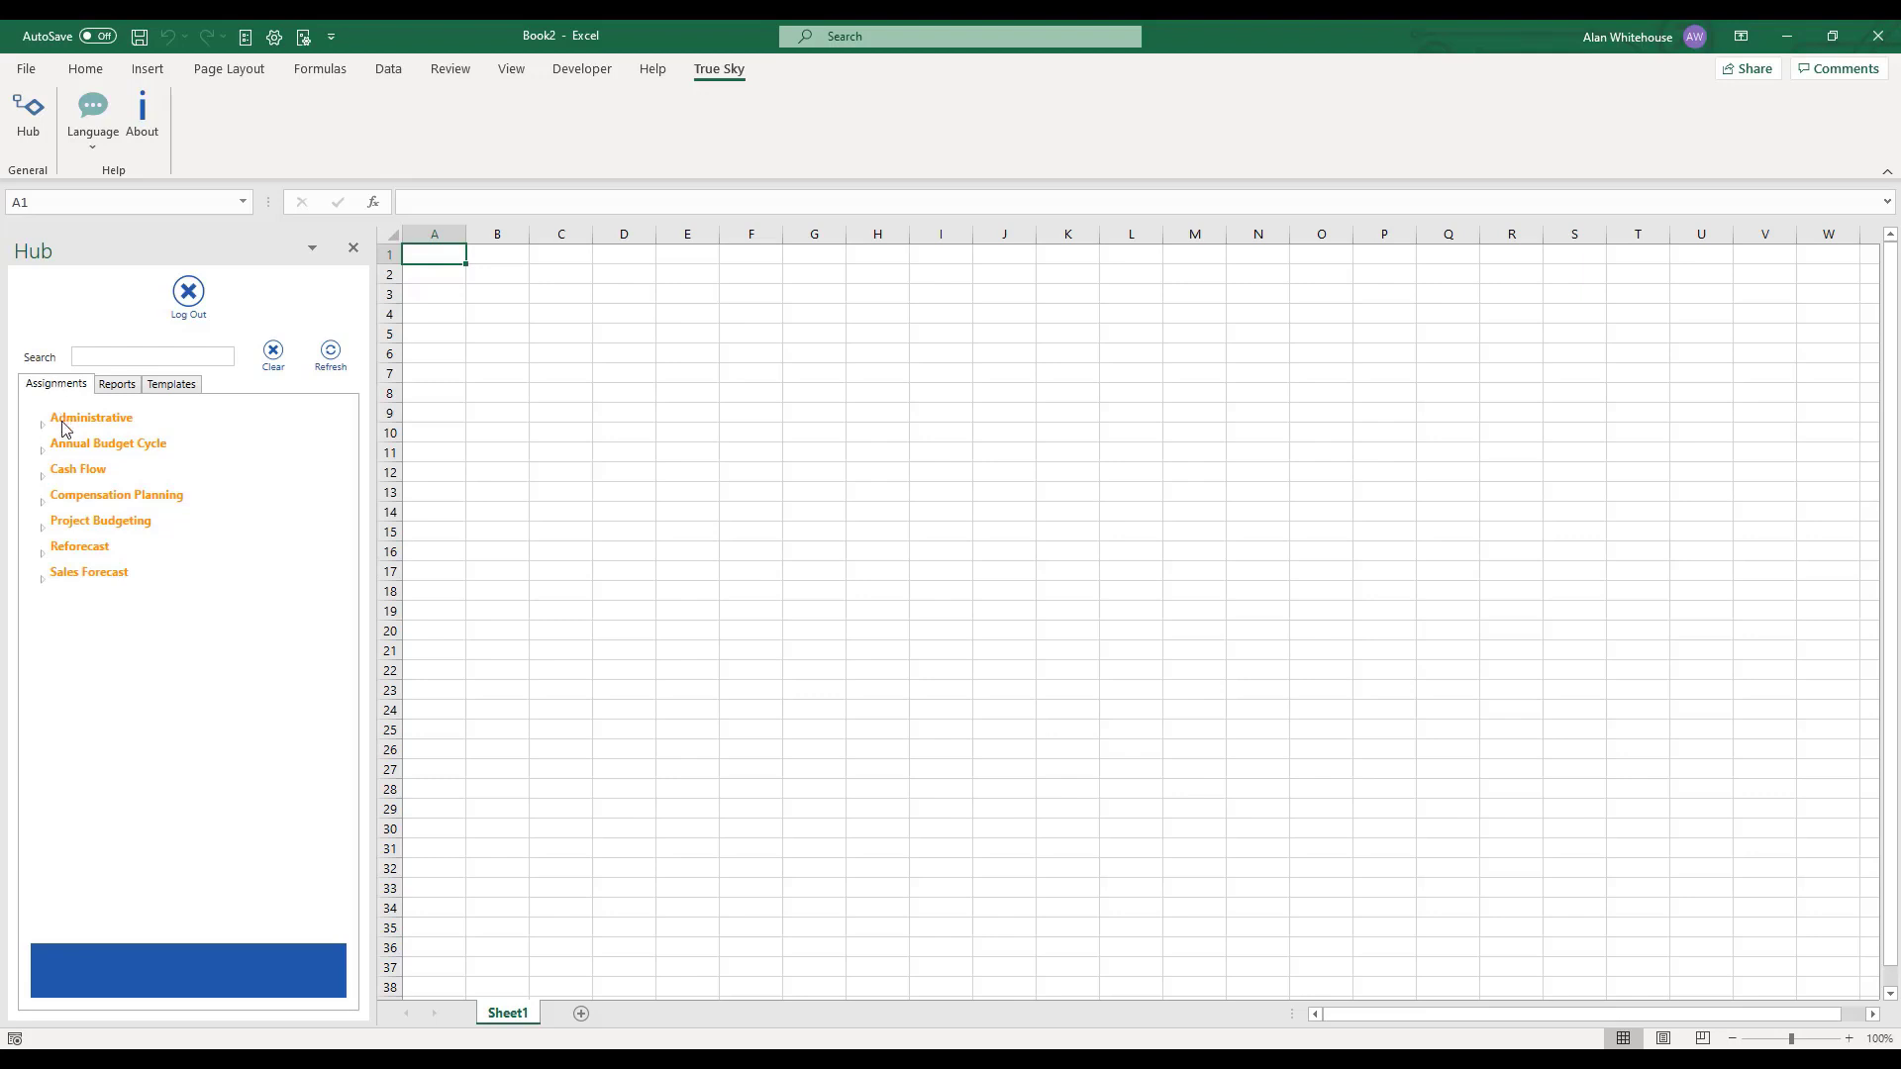
pyautogui.click(43, 451)
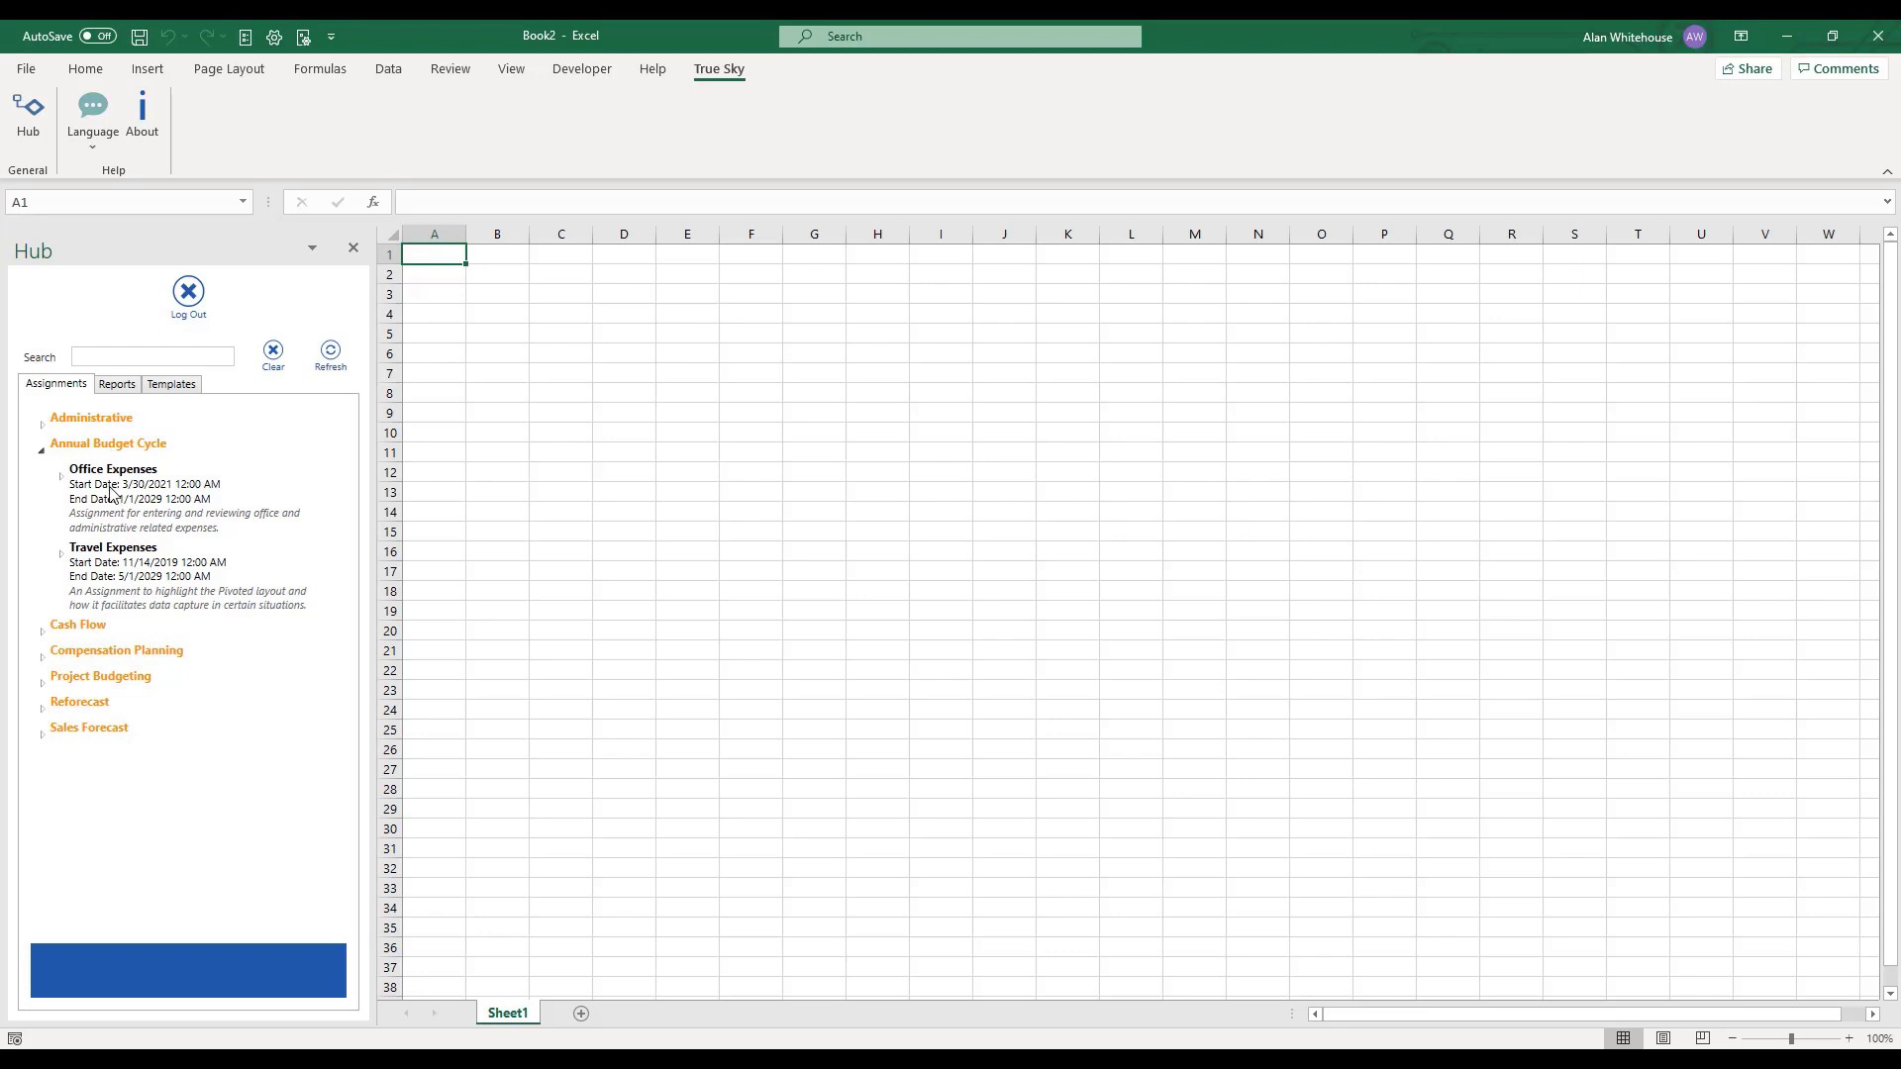
# Look through the Financial Statements reports in the Hub and return to the assignments list
pyautogui.click(115, 392)
pyautogui.click(43, 453)
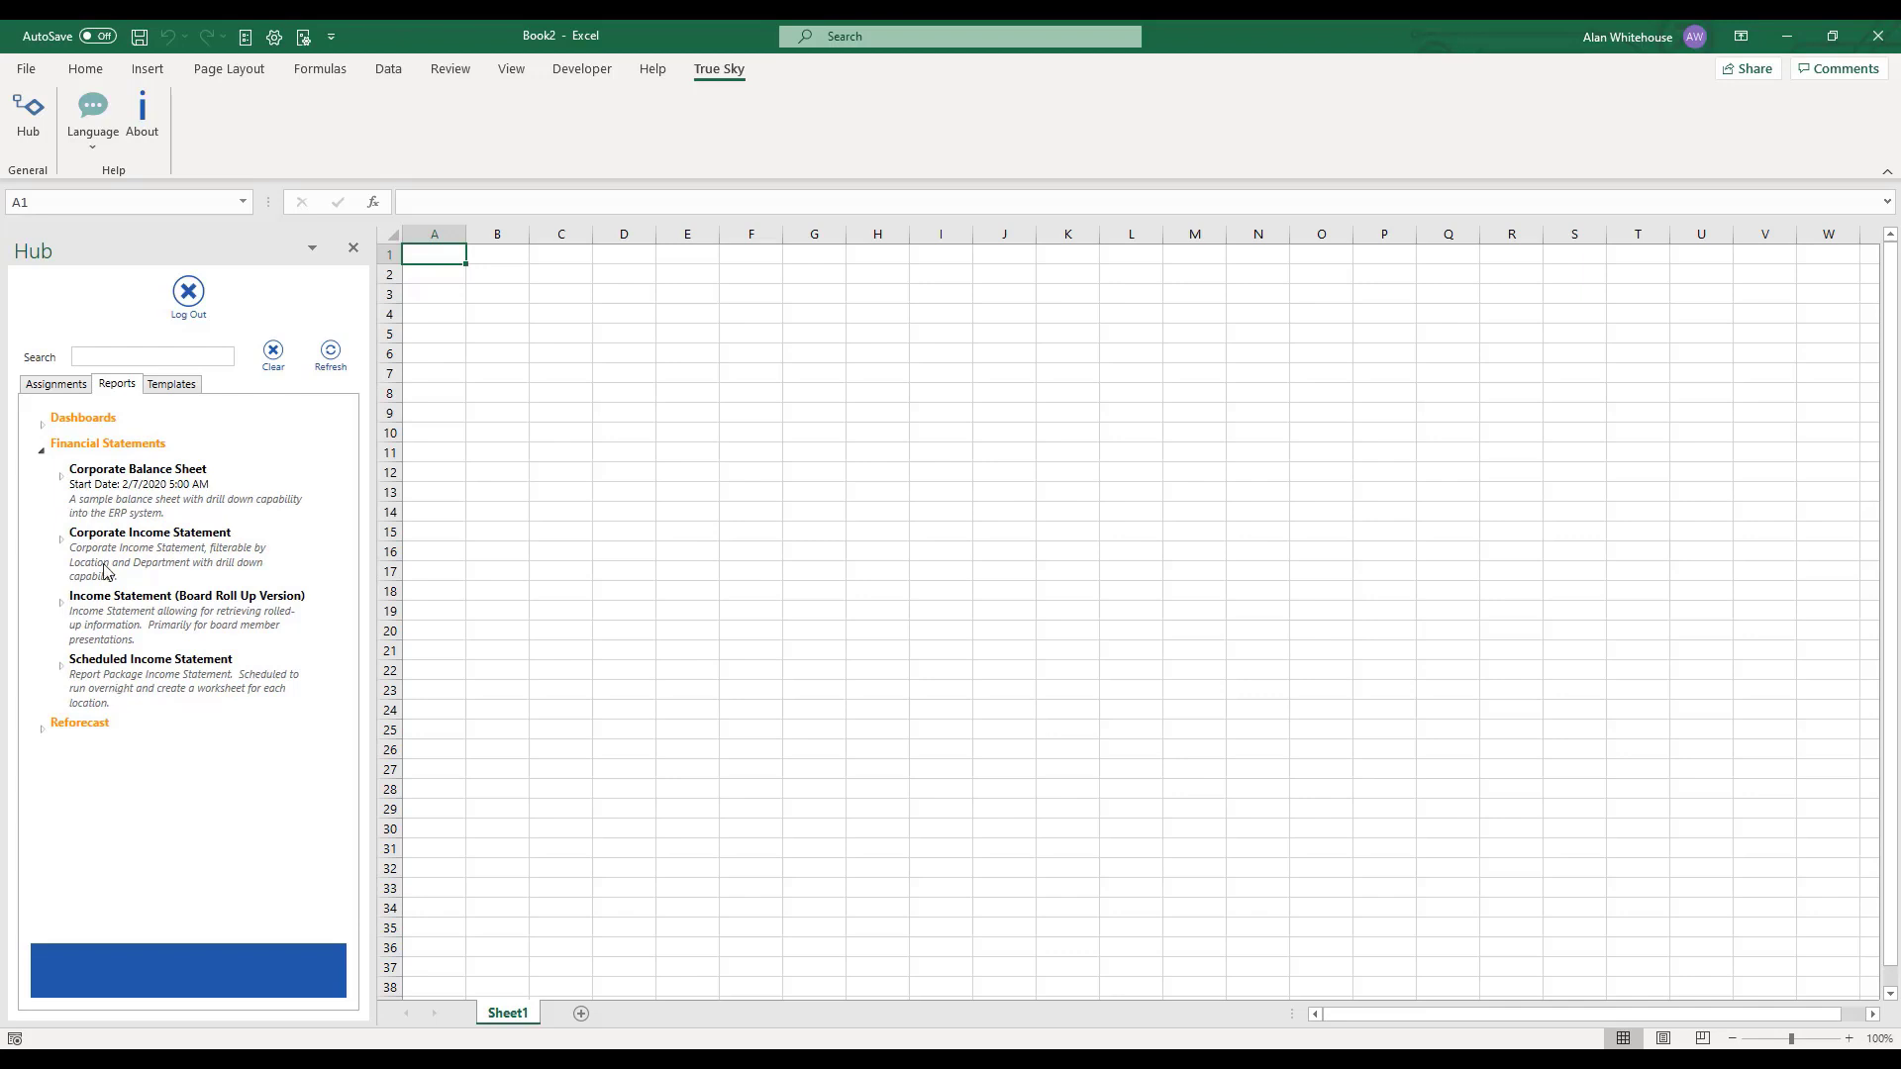
pyautogui.click(68, 386)
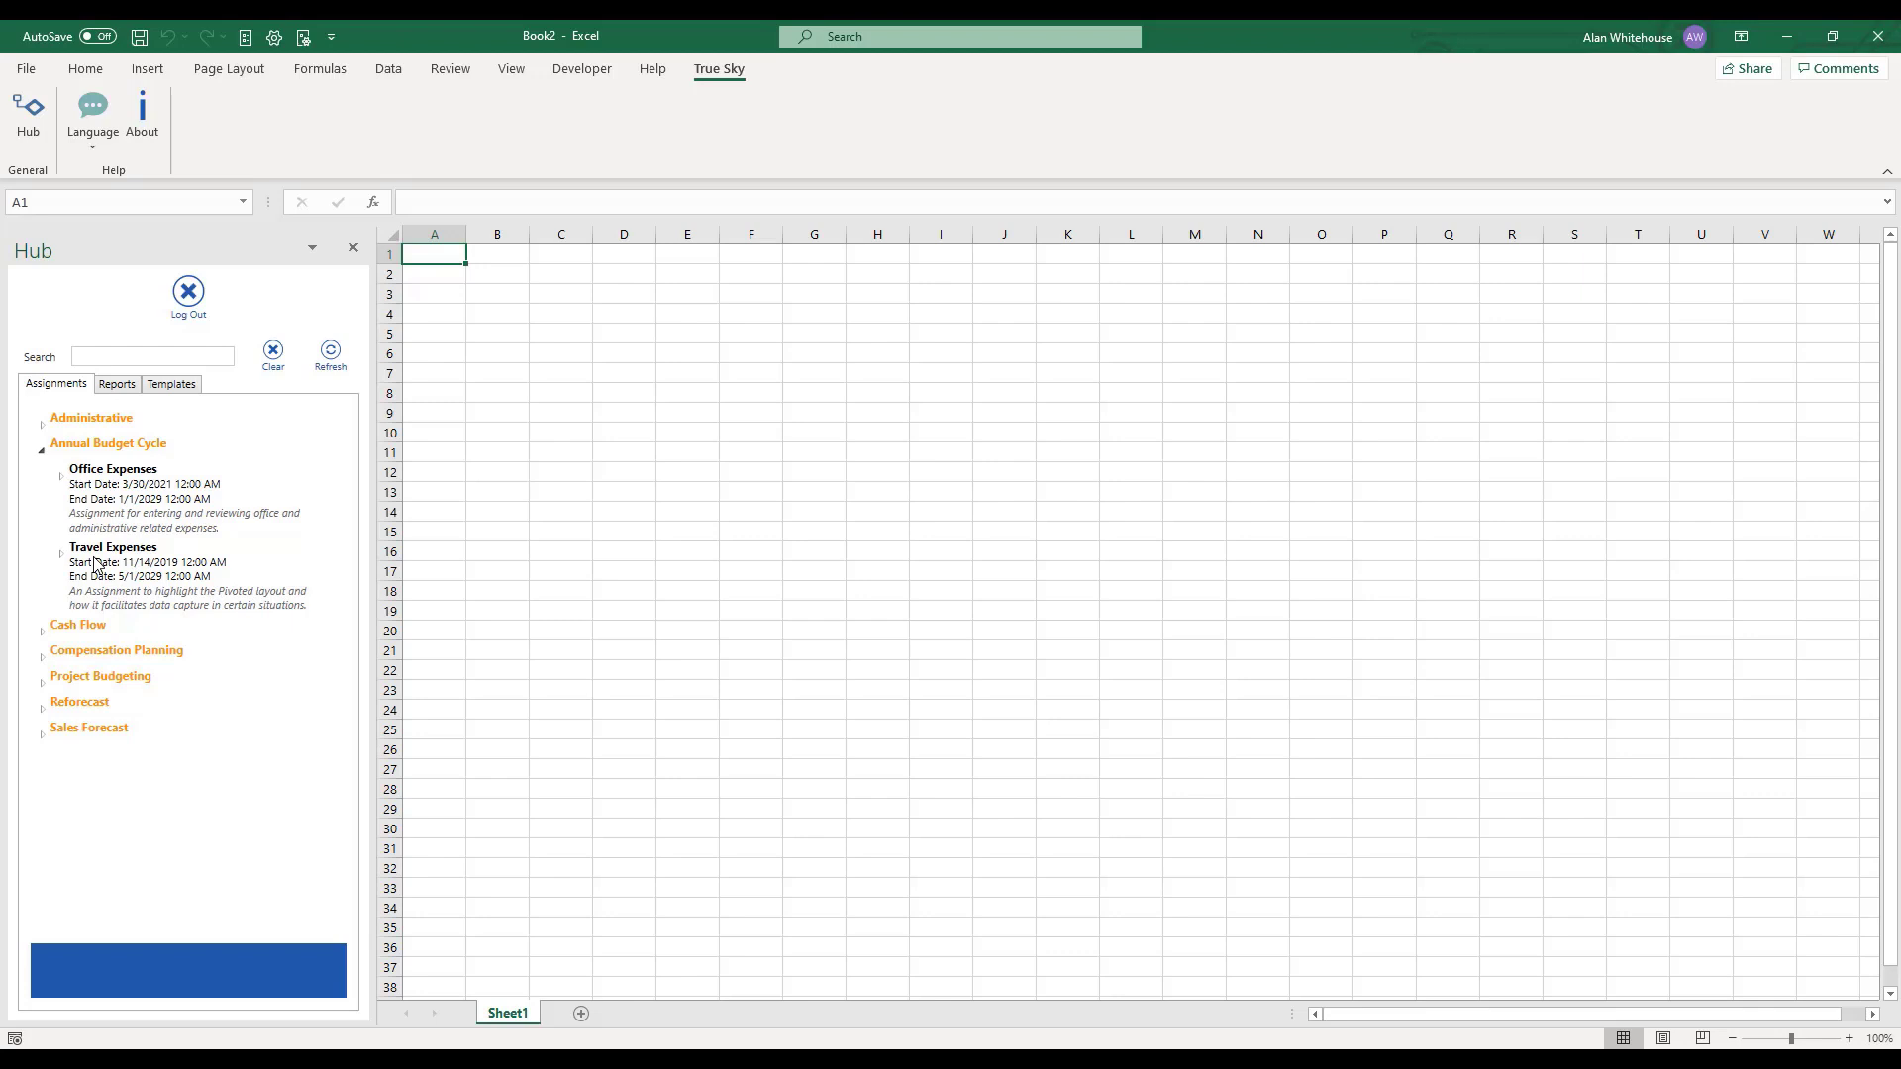
# Open Level 1 of the Office Expenses assignment and show the filters for its Office Expenses sheet
pyautogui.click(61, 477)
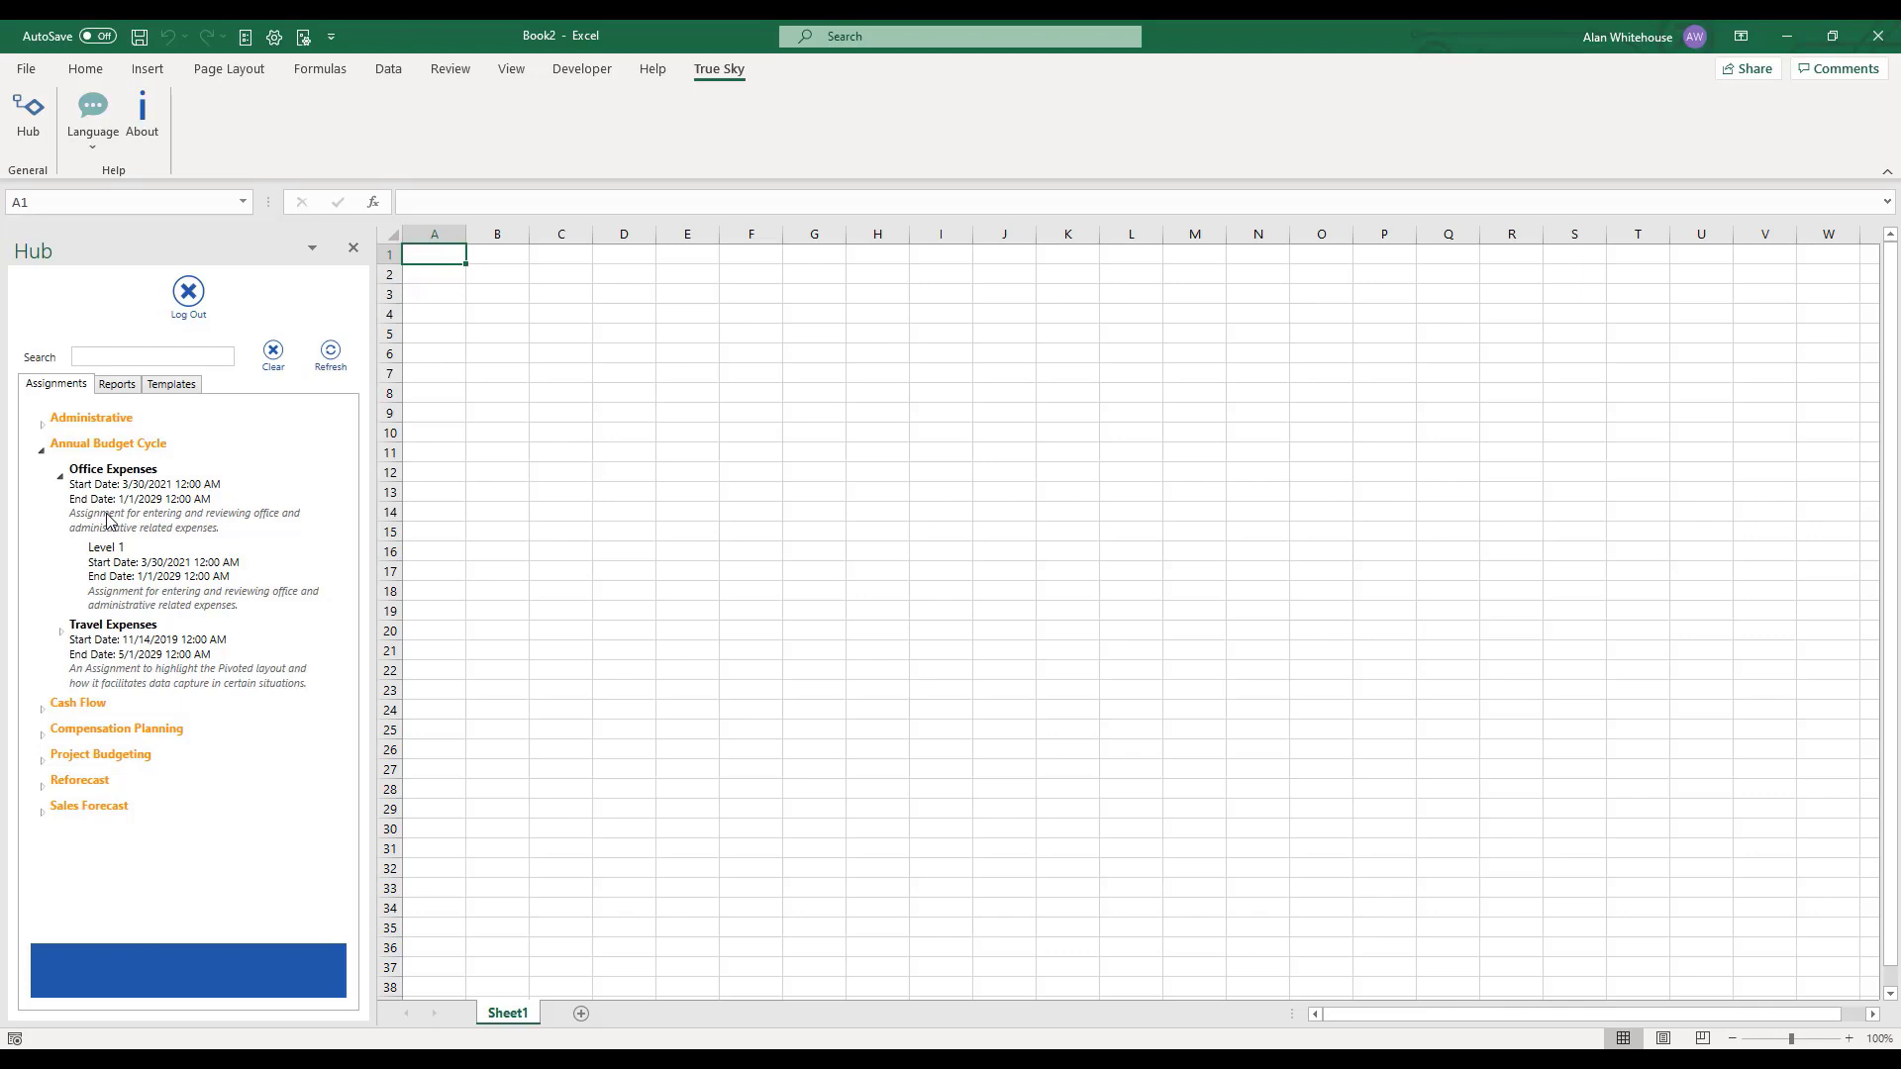
pyautogui.click(121, 571)
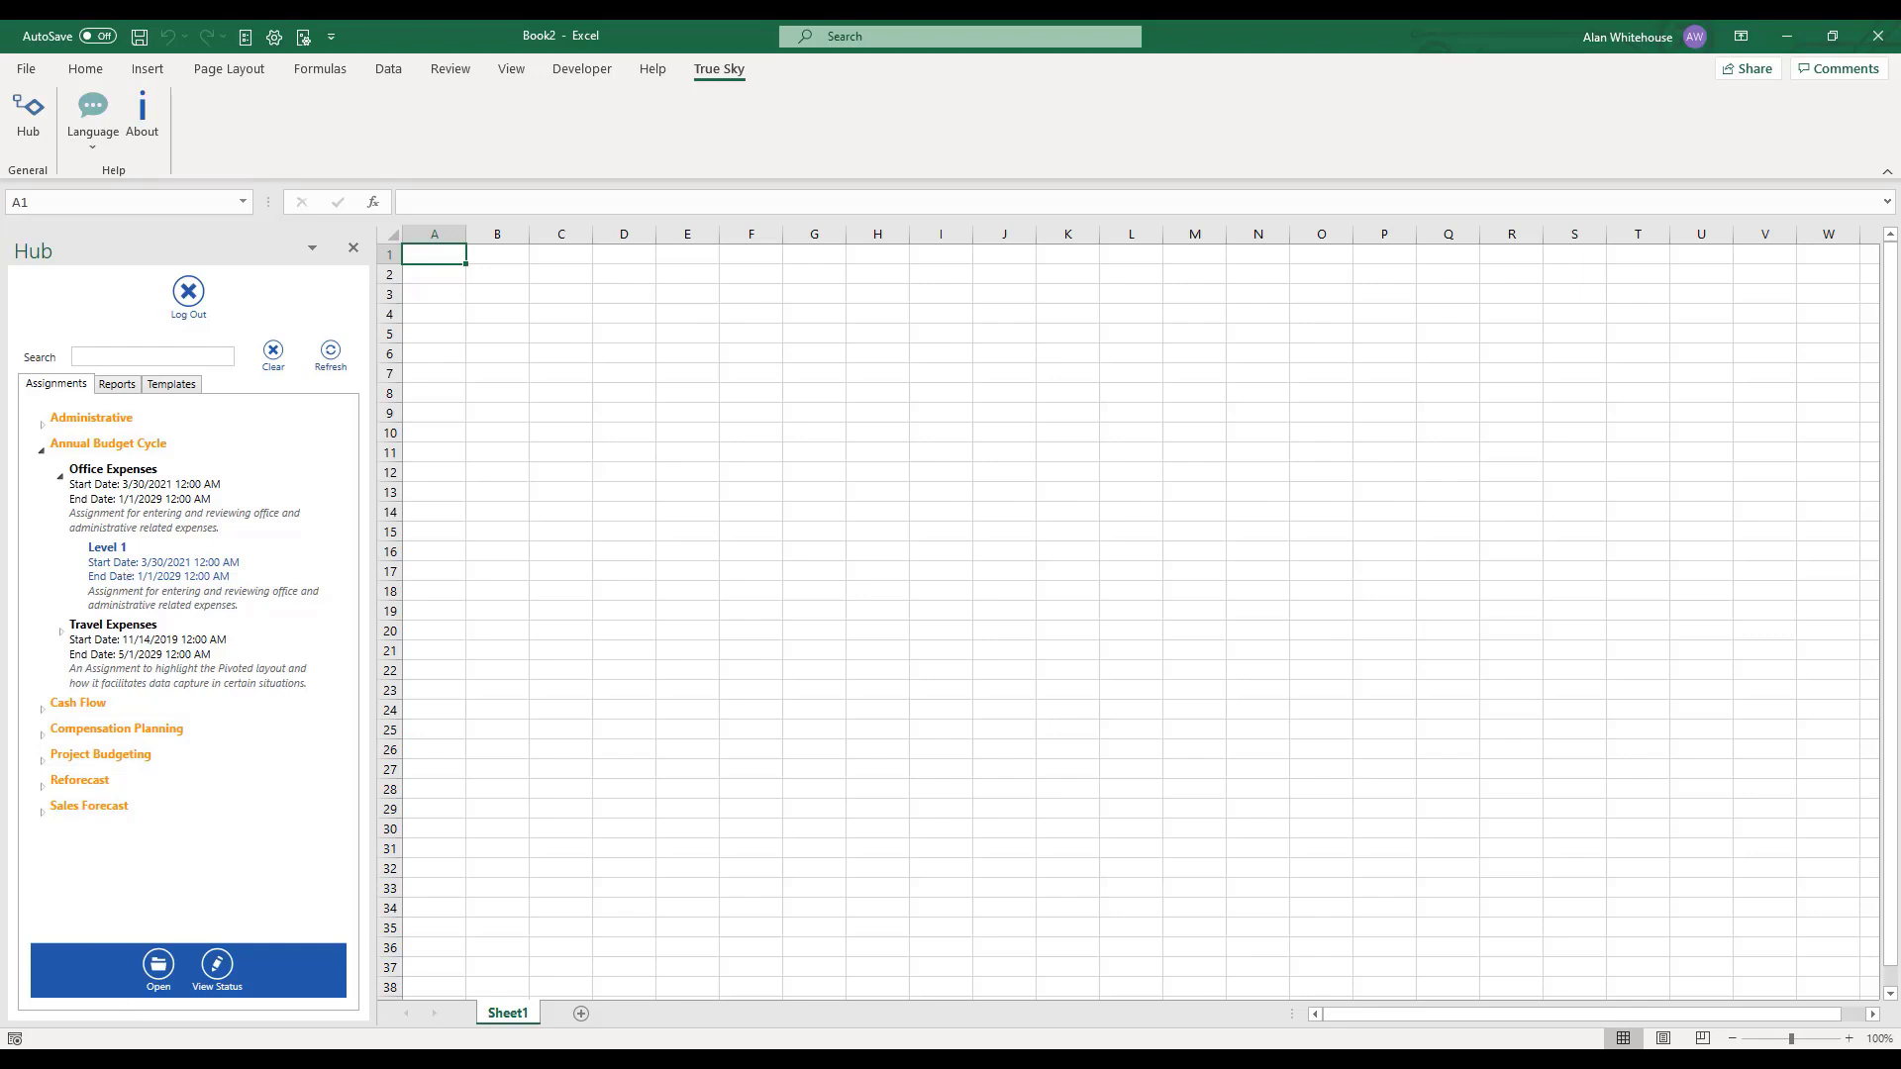
pyautogui.click(157, 964)
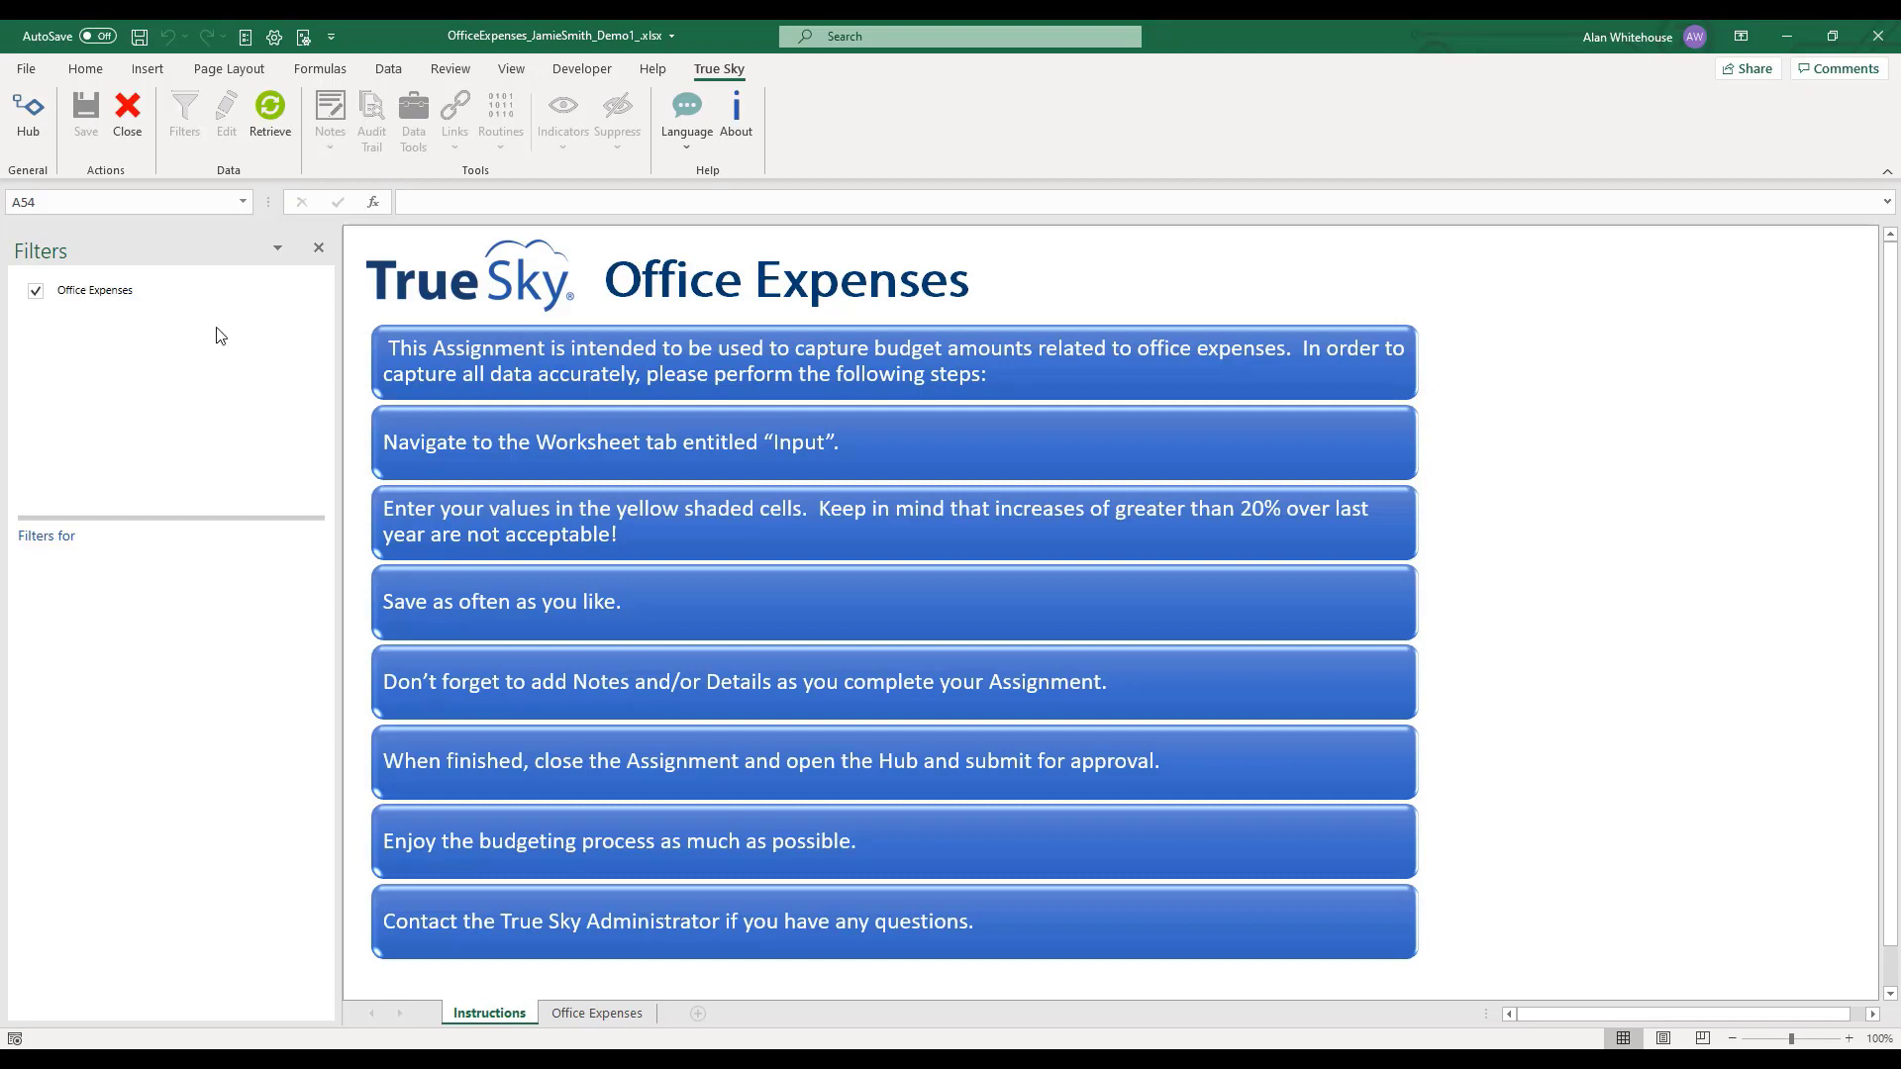
pyautogui.click(92, 297)
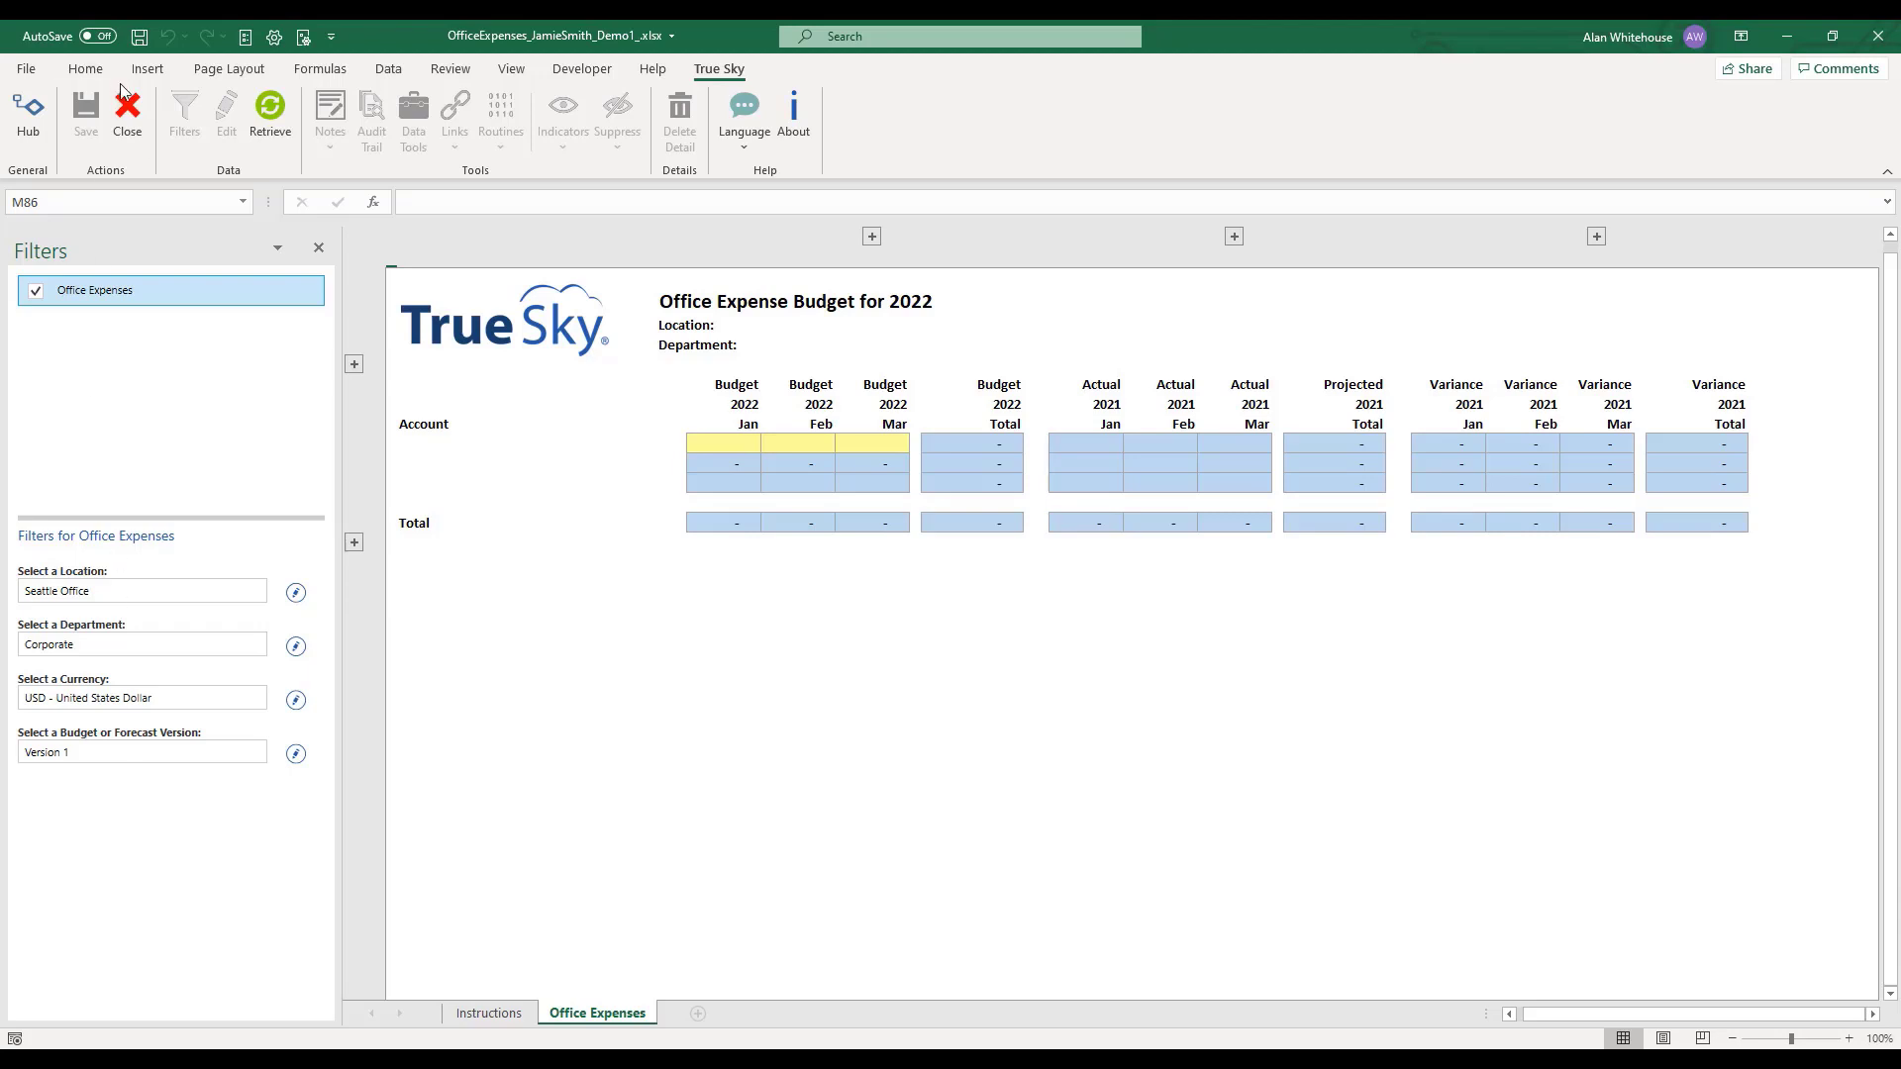
# Try choosing Washington, British Columbia and San Diego Office as locations in the Office Expenses location filter
pyautogui.click(296, 595)
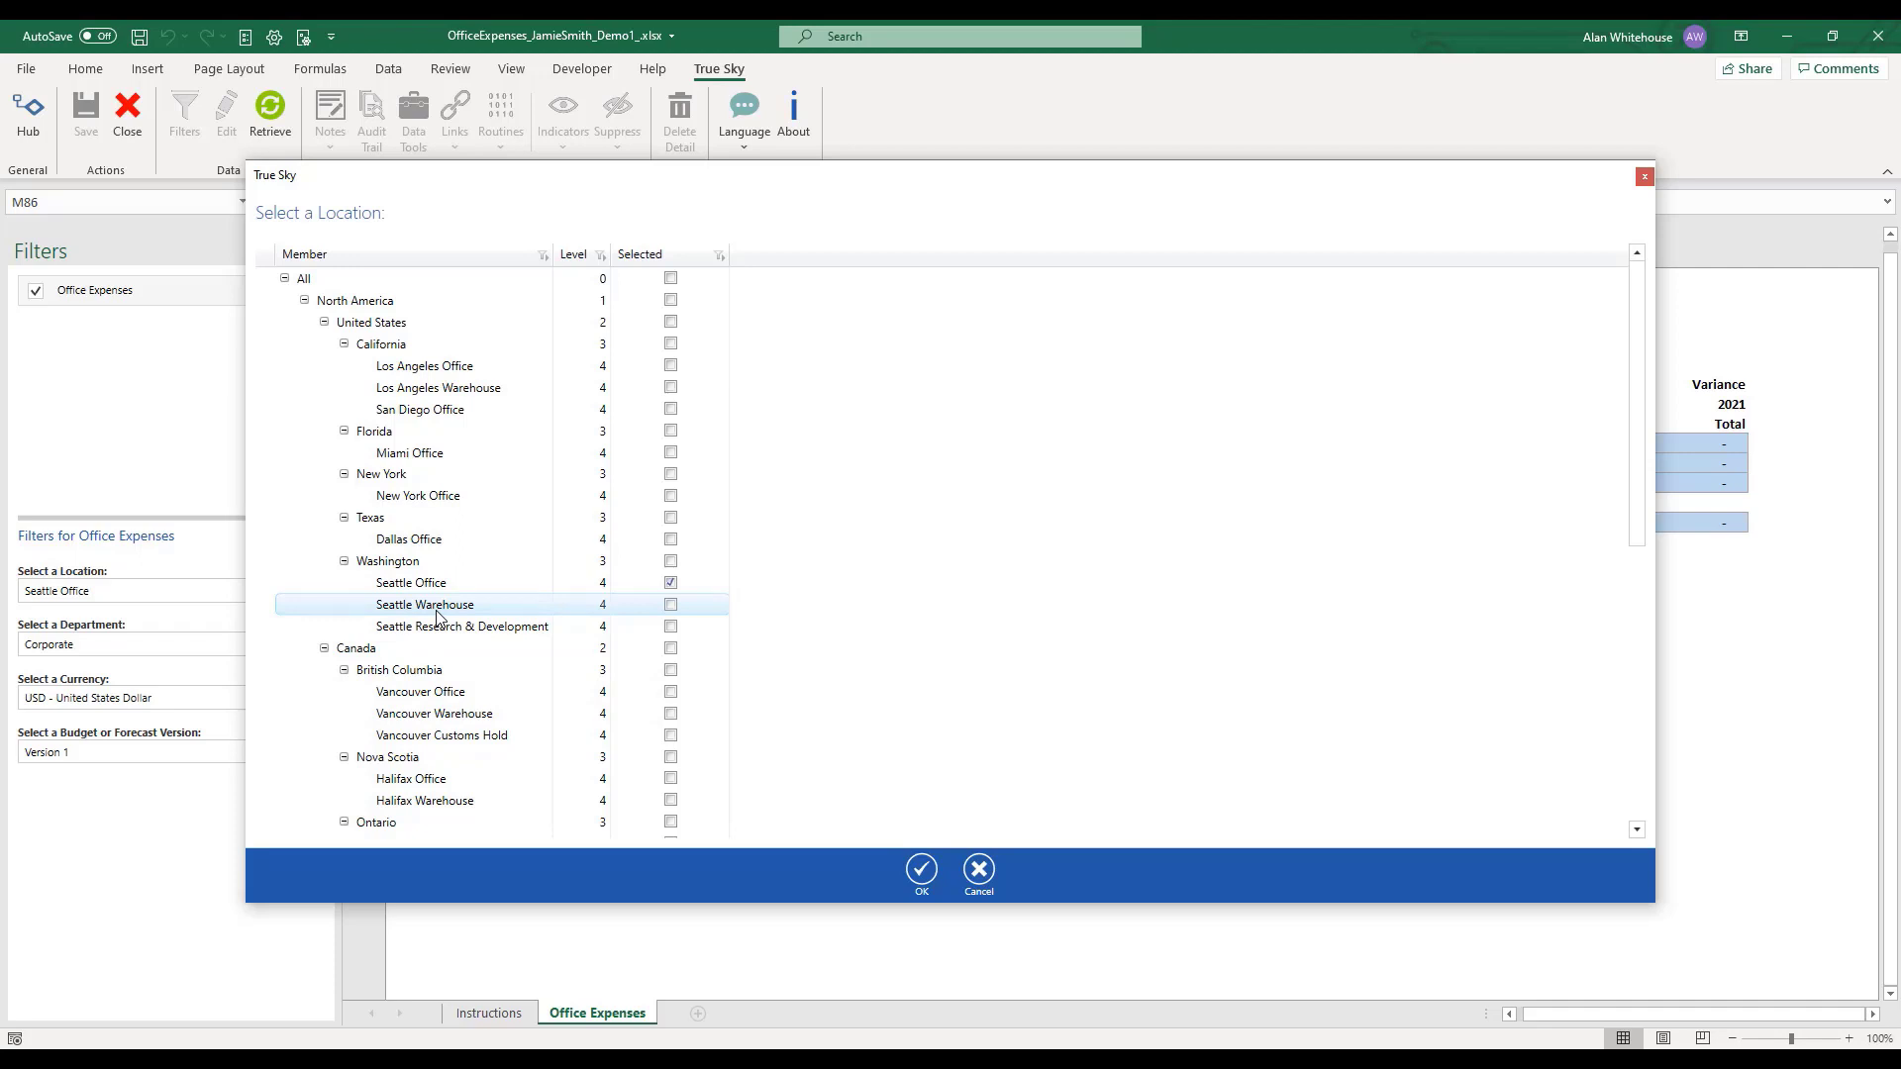
pyautogui.click(670, 561)
pyautogui.scroll(-1, 720, 601)
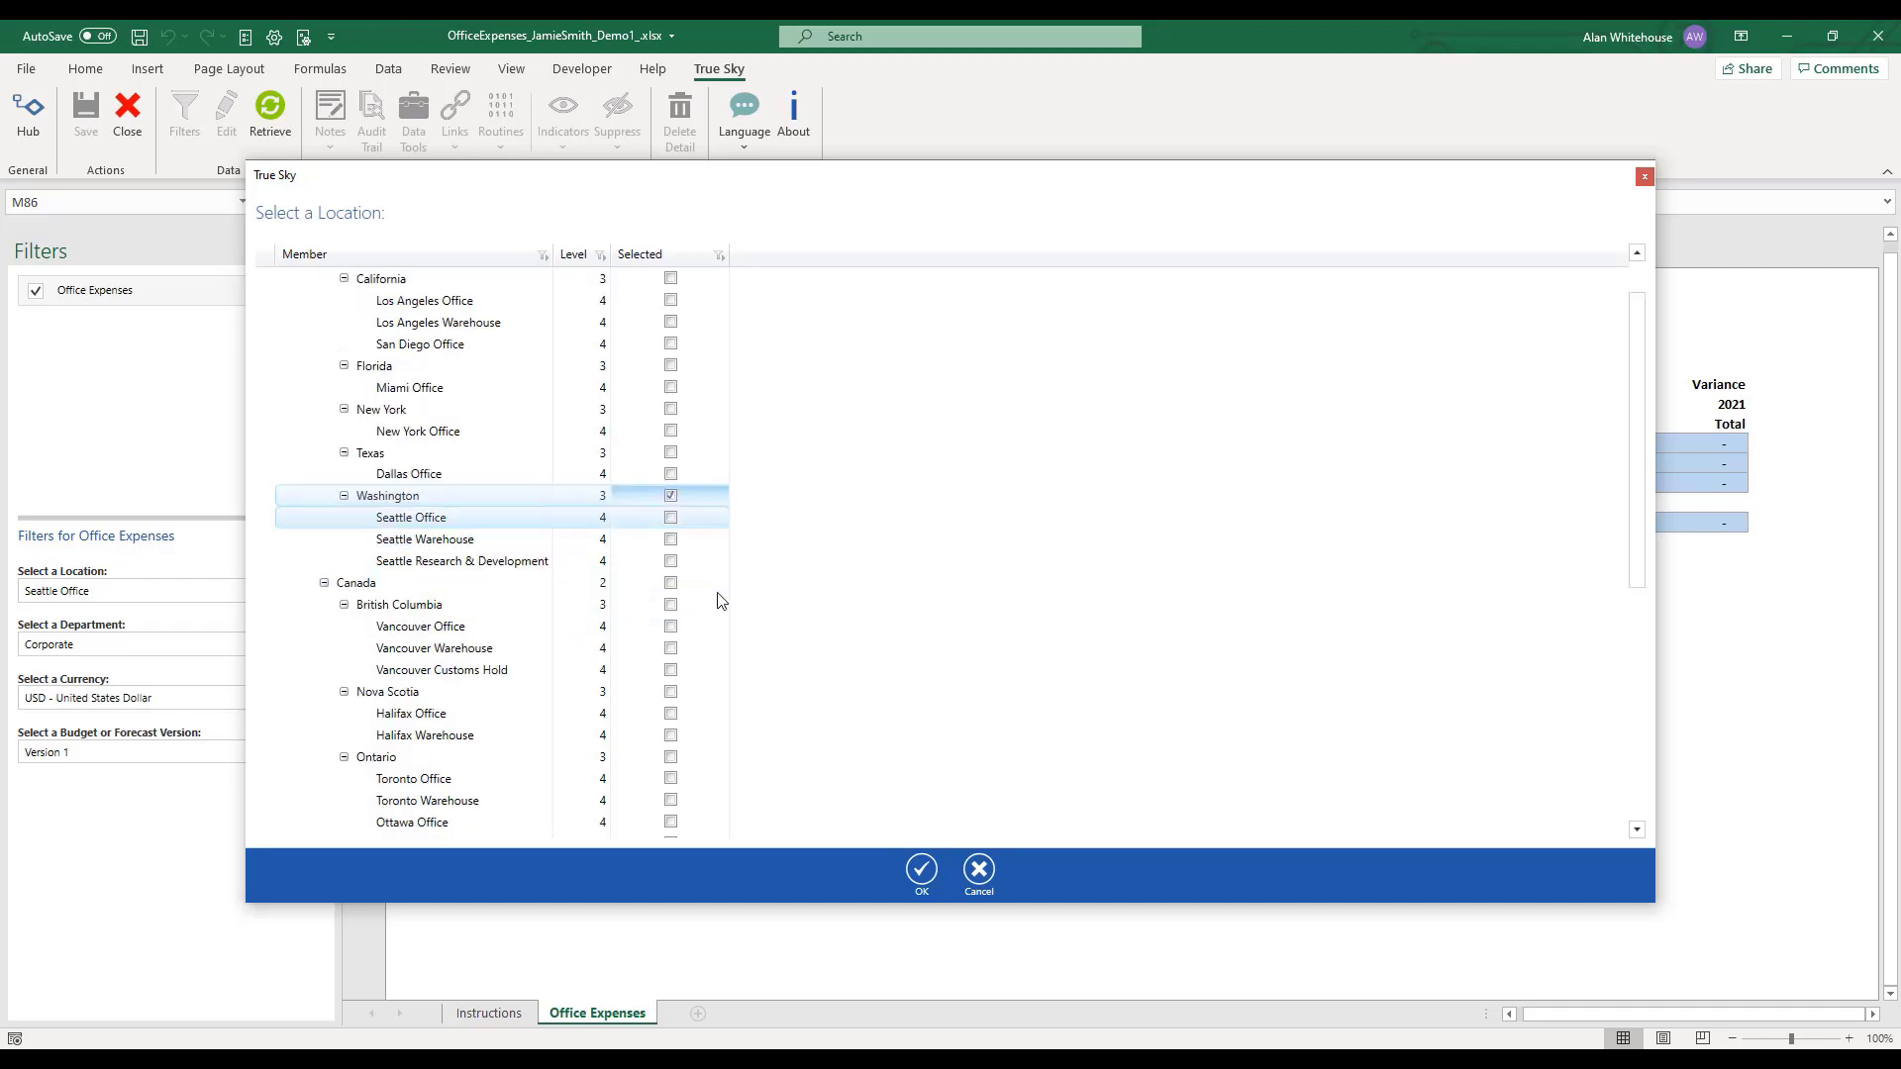
pyautogui.click(671, 608)
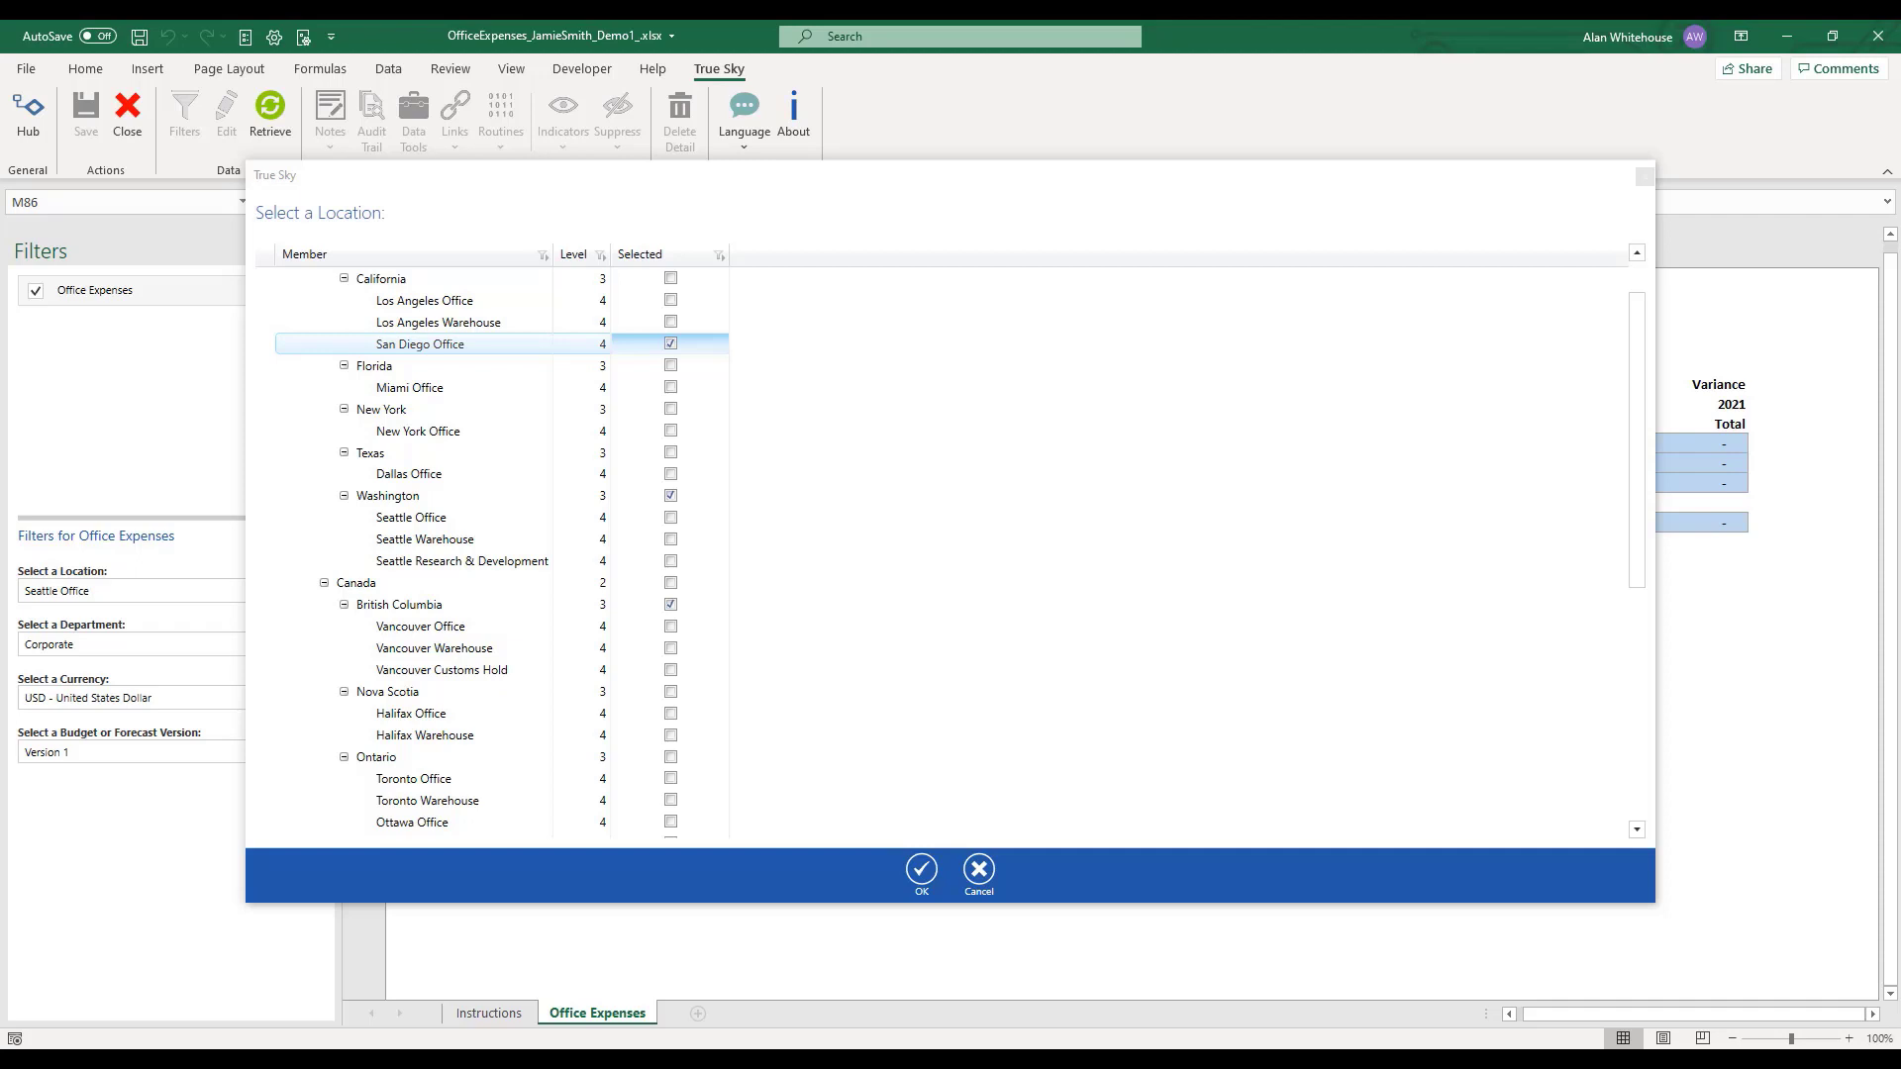
pyautogui.scroll(1, 940, 554)
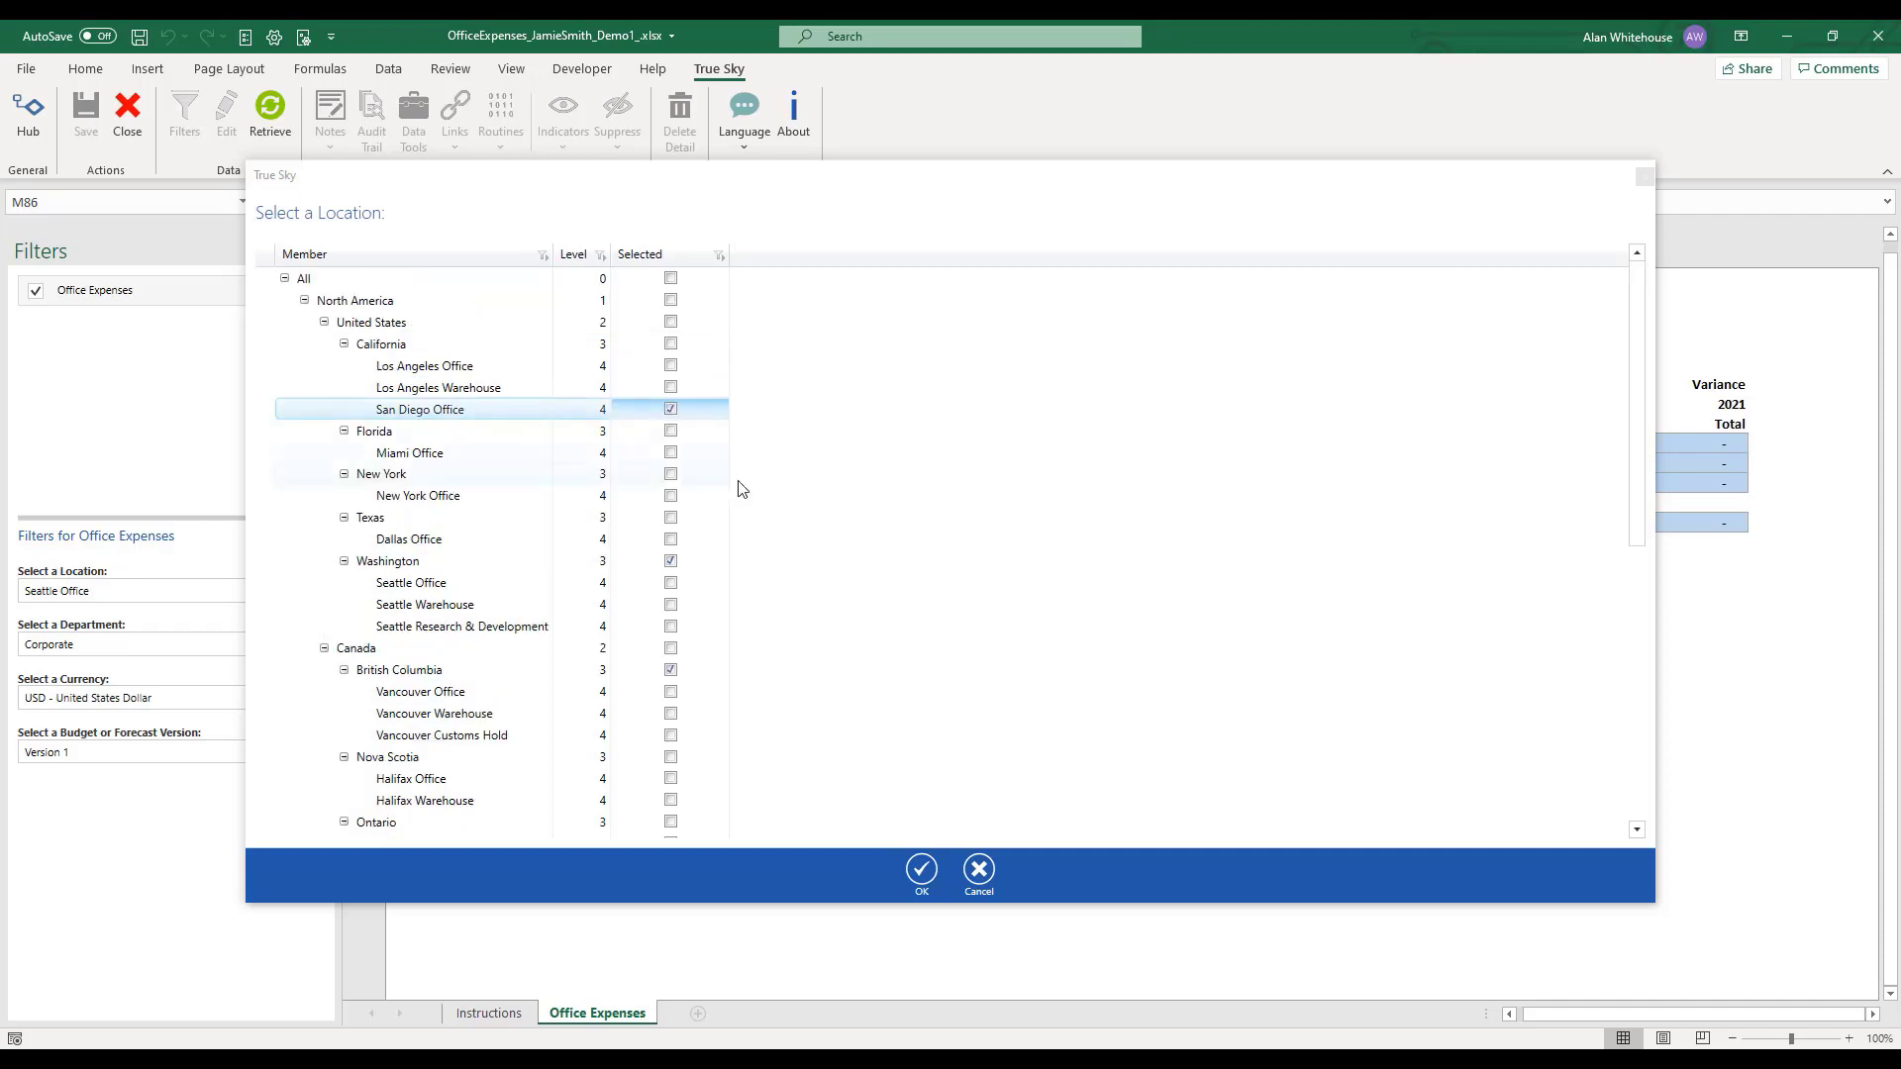
# Clear San Diego Office, Washington and British Columbia from the location filter and choose only Seattle Office
pyautogui.click(673, 411)
pyautogui.click(672, 410)
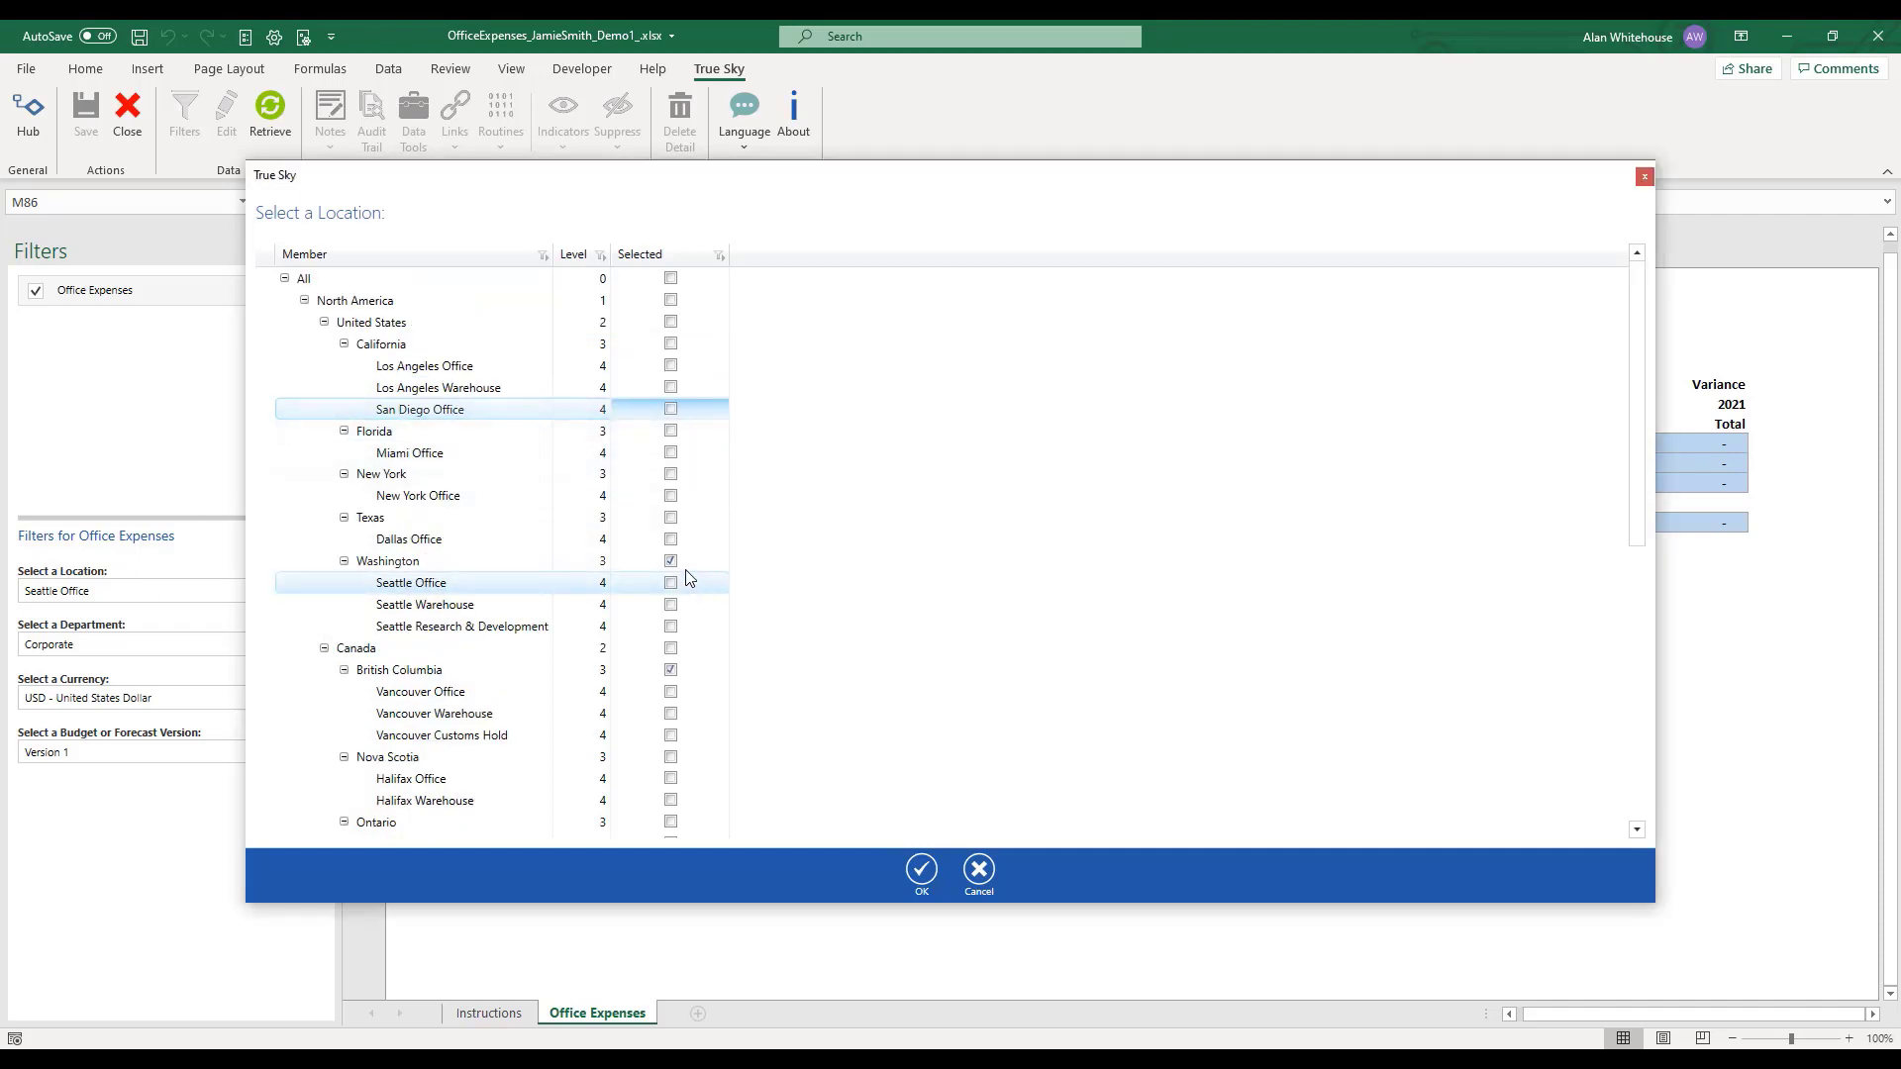
pyautogui.click(671, 562)
pyautogui.click(670, 584)
pyautogui.click(670, 671)
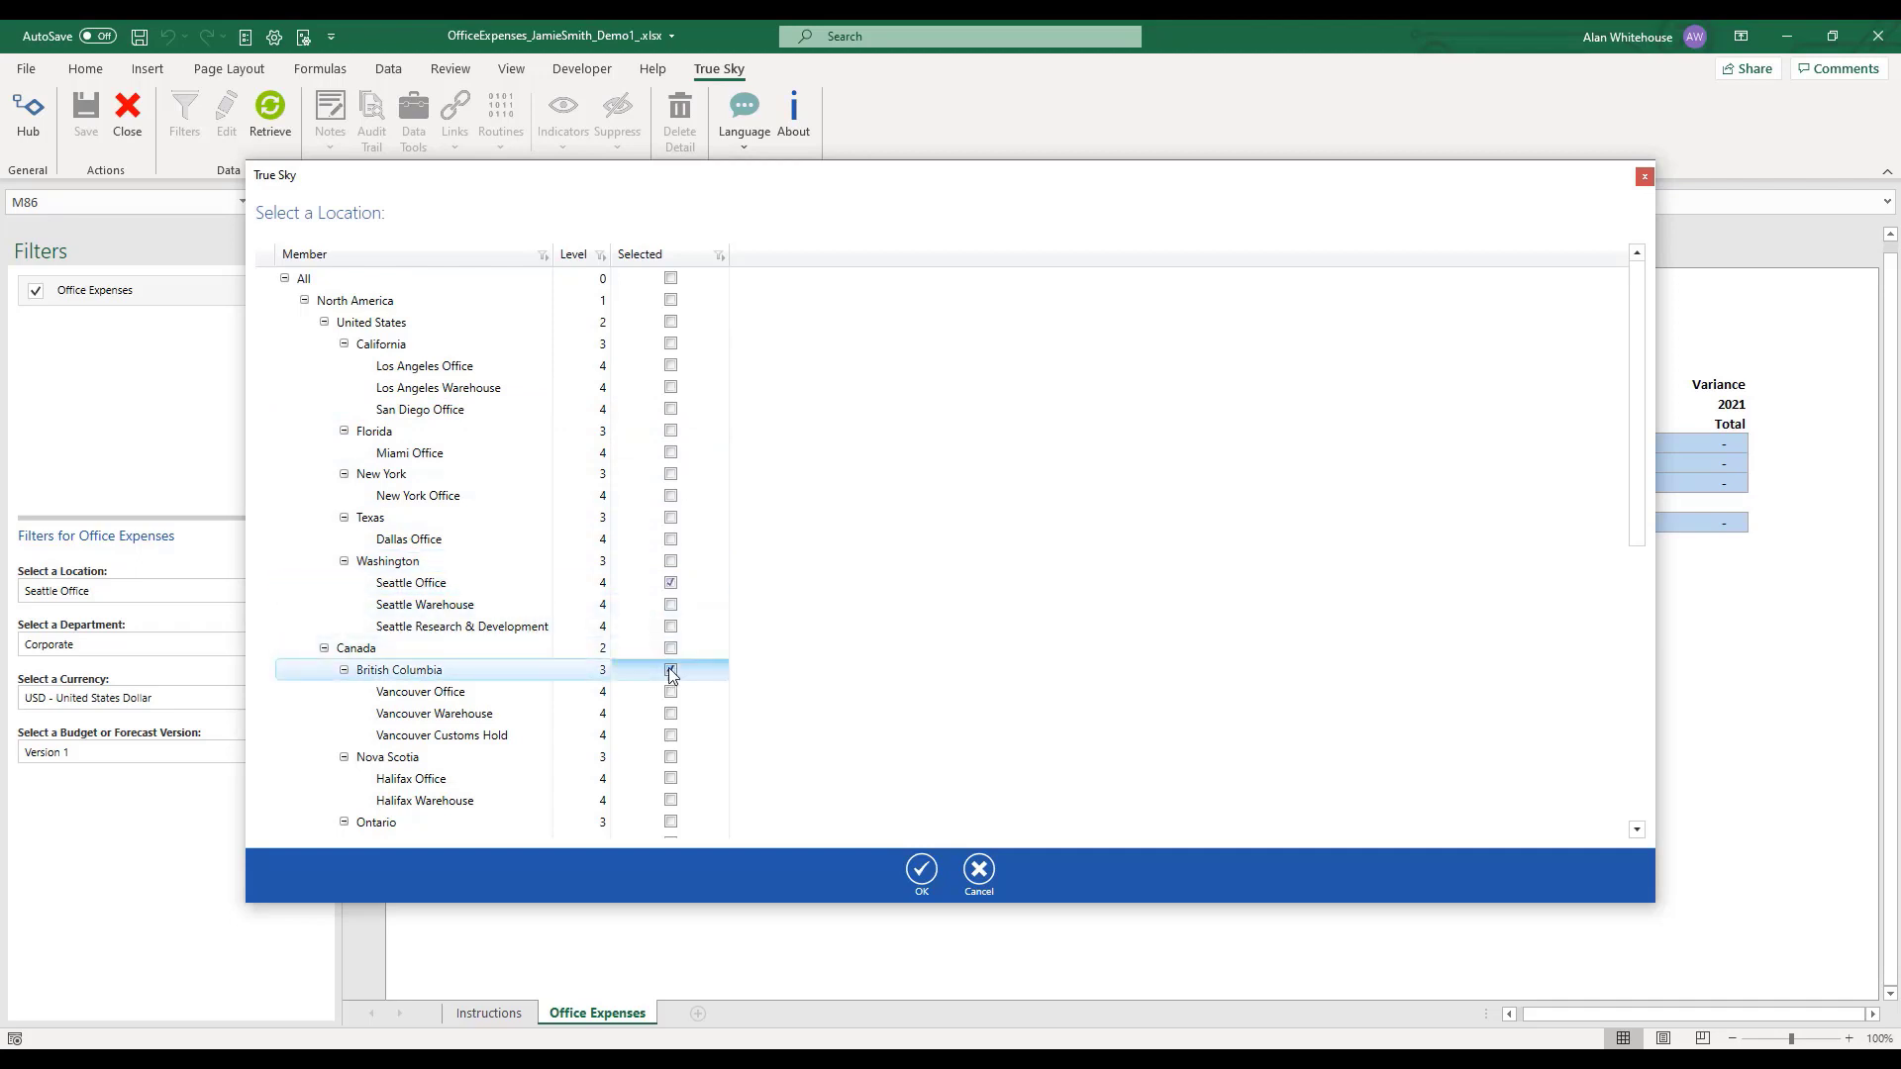
pyautogui.click(921, 875)
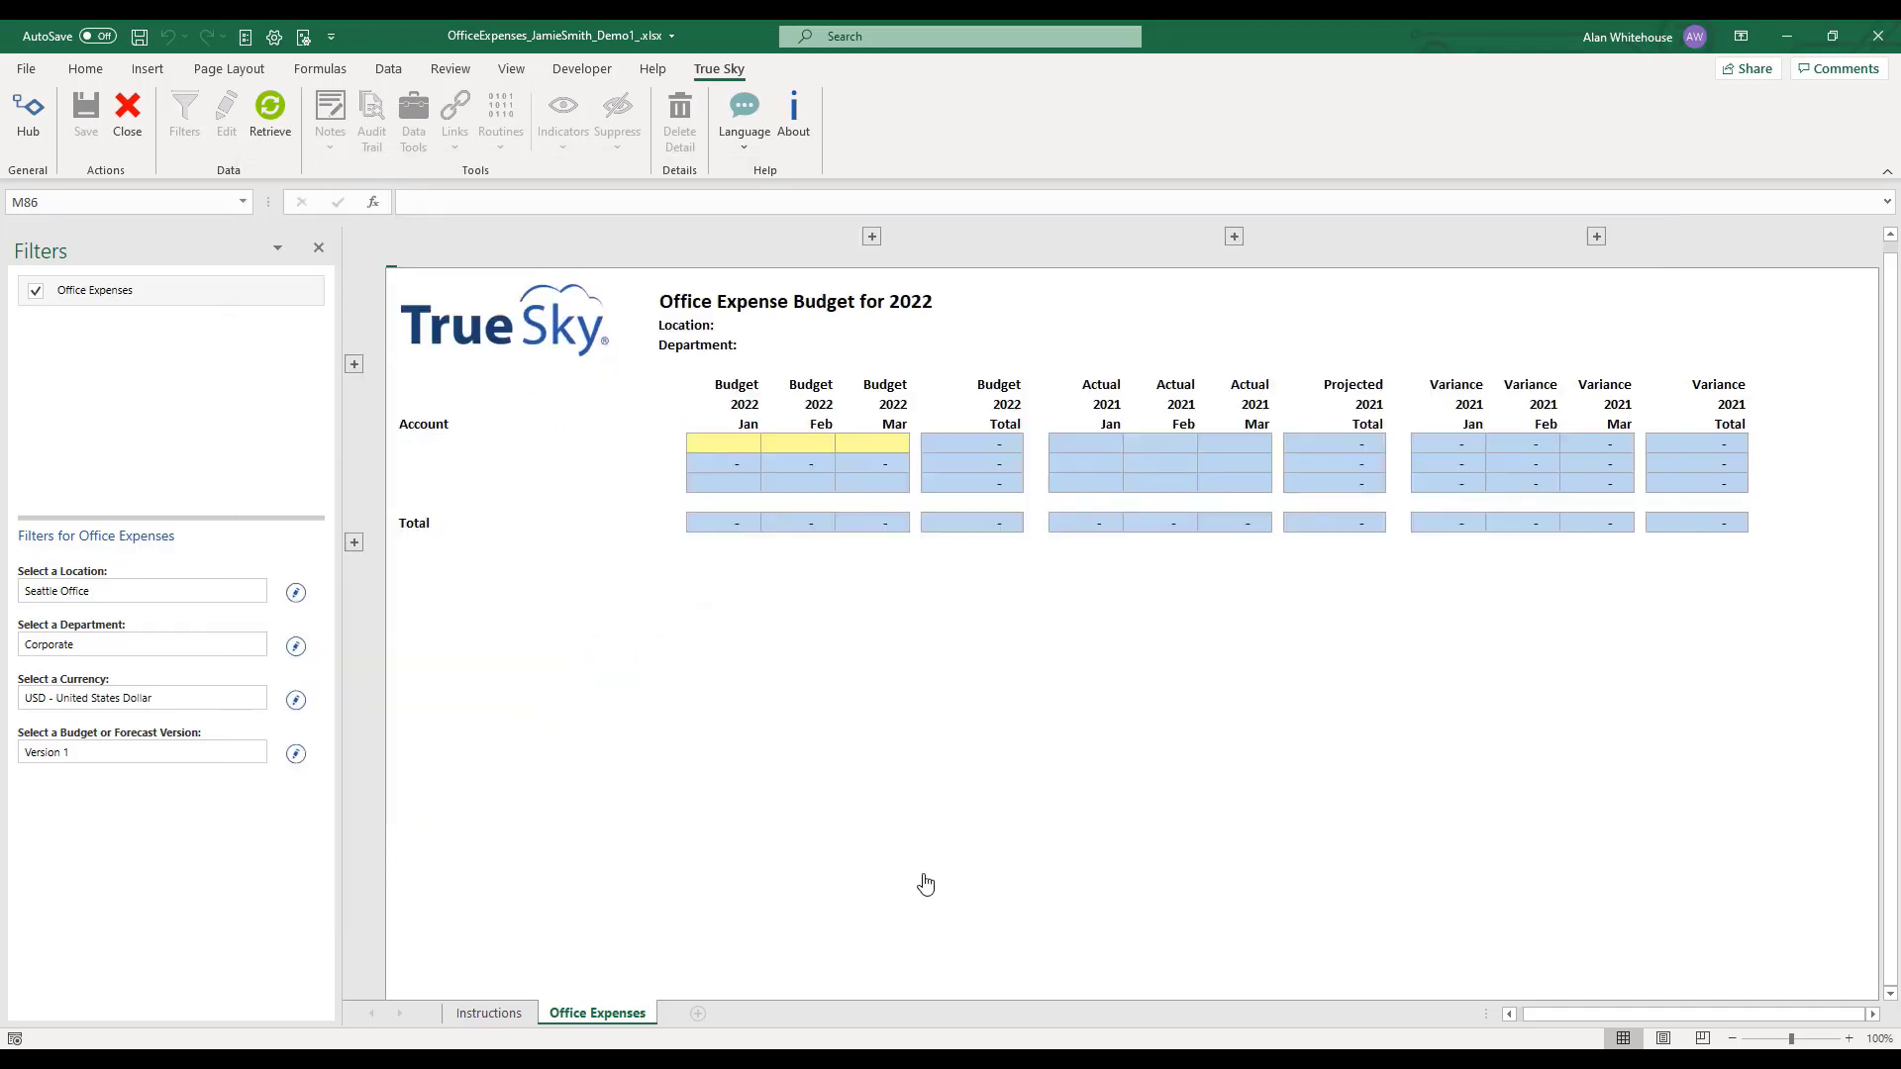
# Retrieve the Office Expenses data for the filters, hide the filter settings and enlarge the sheet to 120%
pyautogui.click(261, 116)
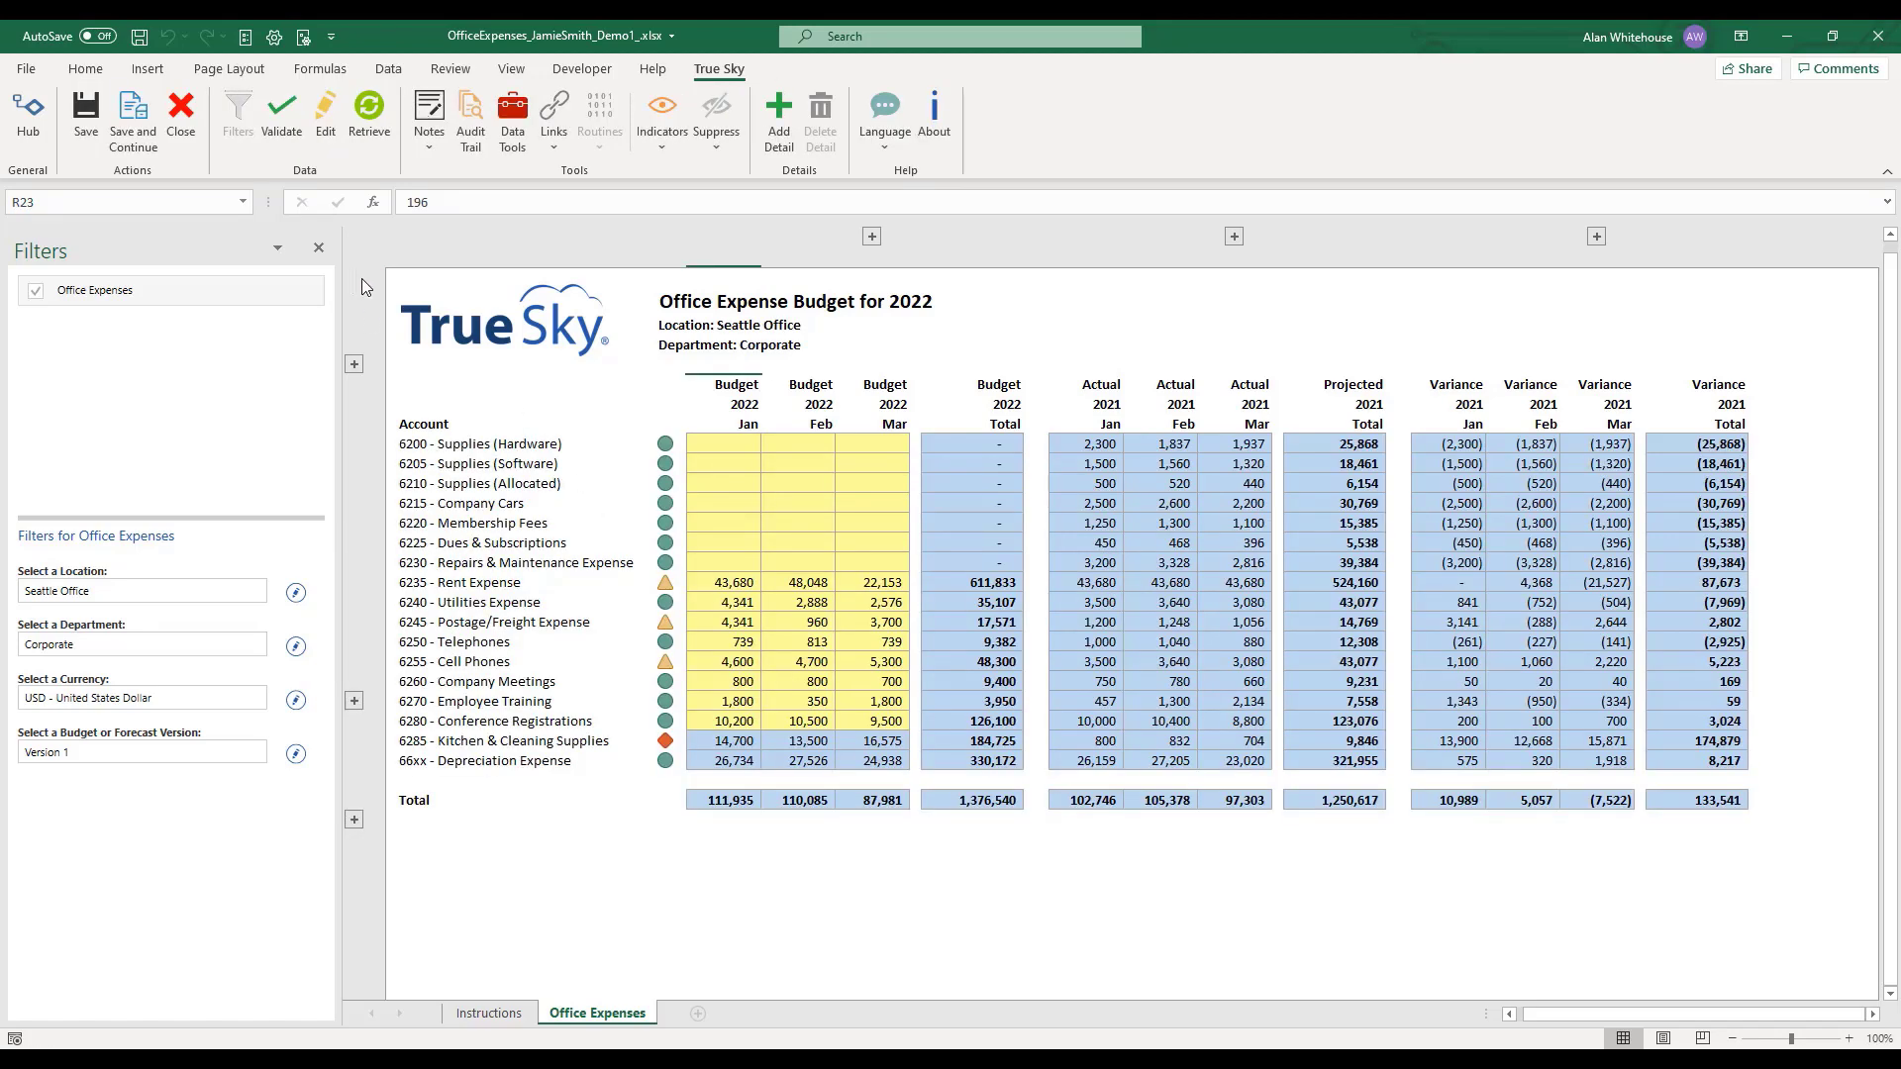
pyautogui.click(318, 250)
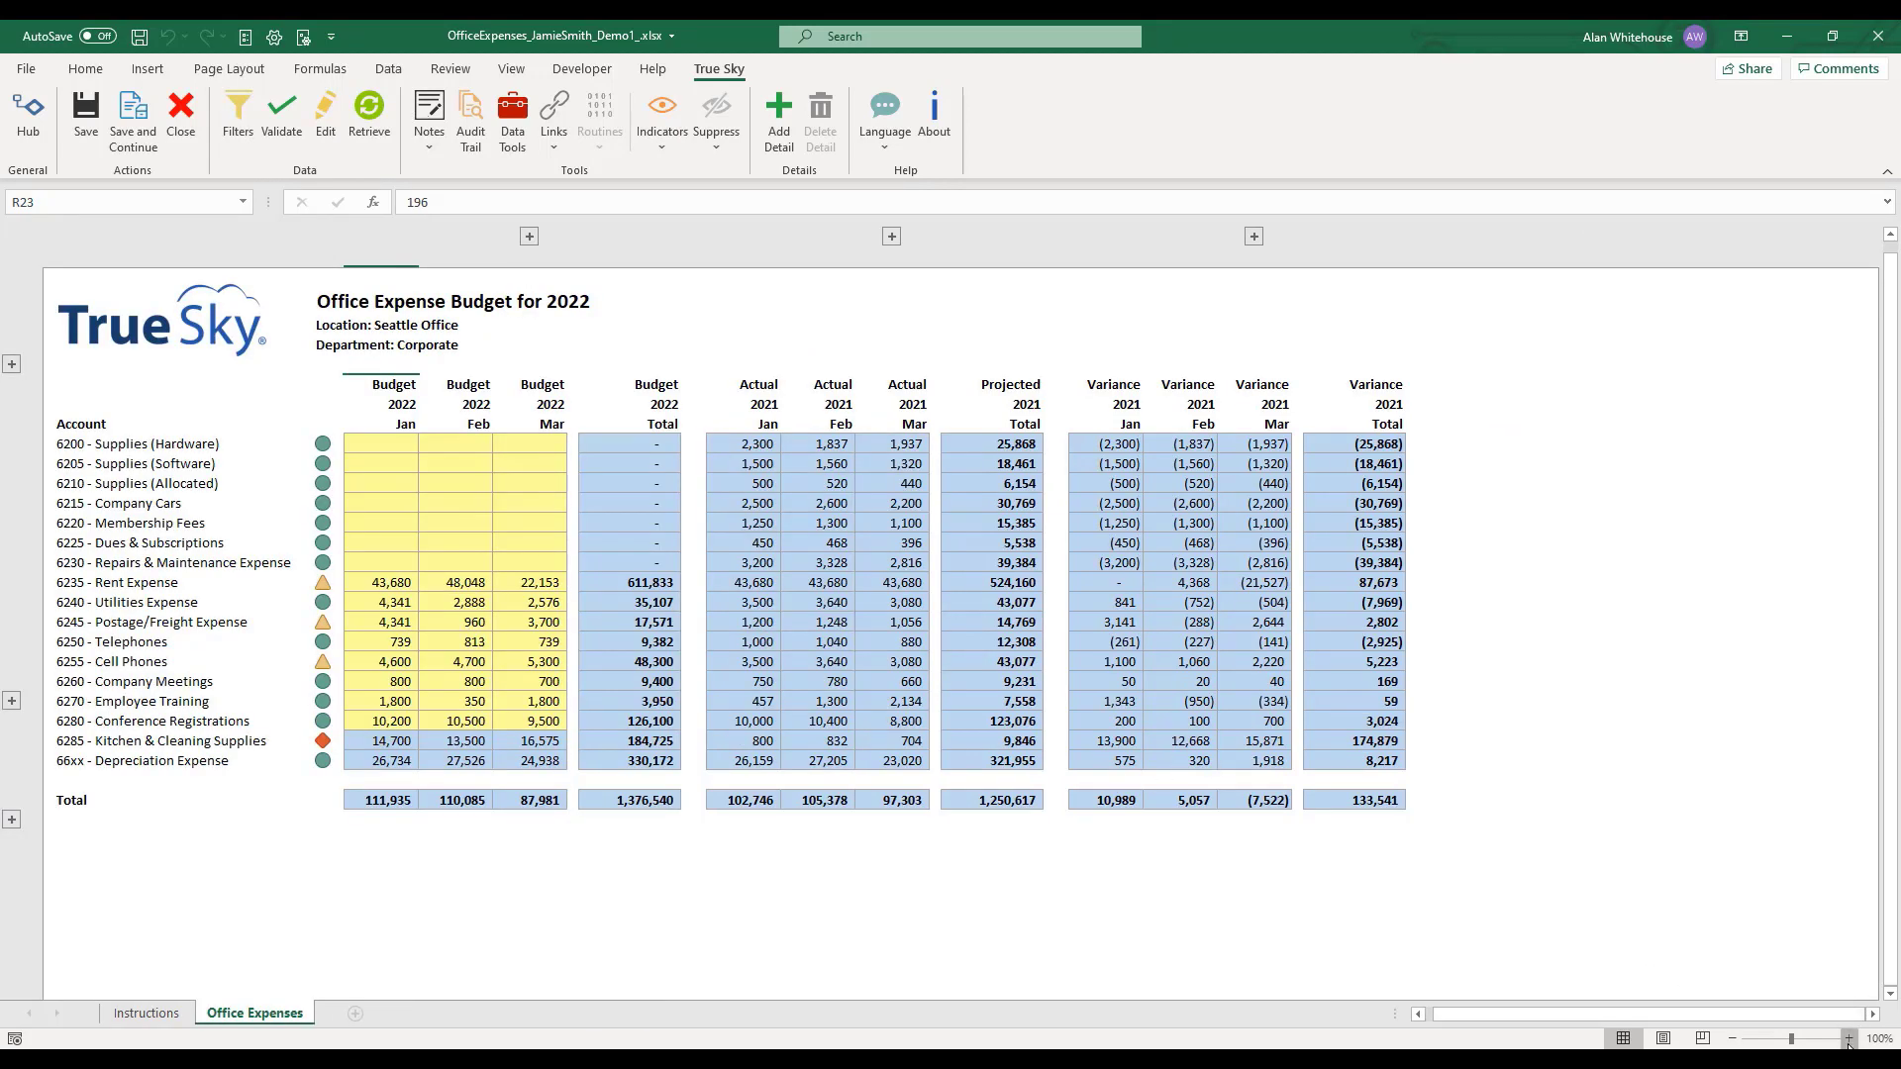
pyautogui.scroll(2, 1683, 982)
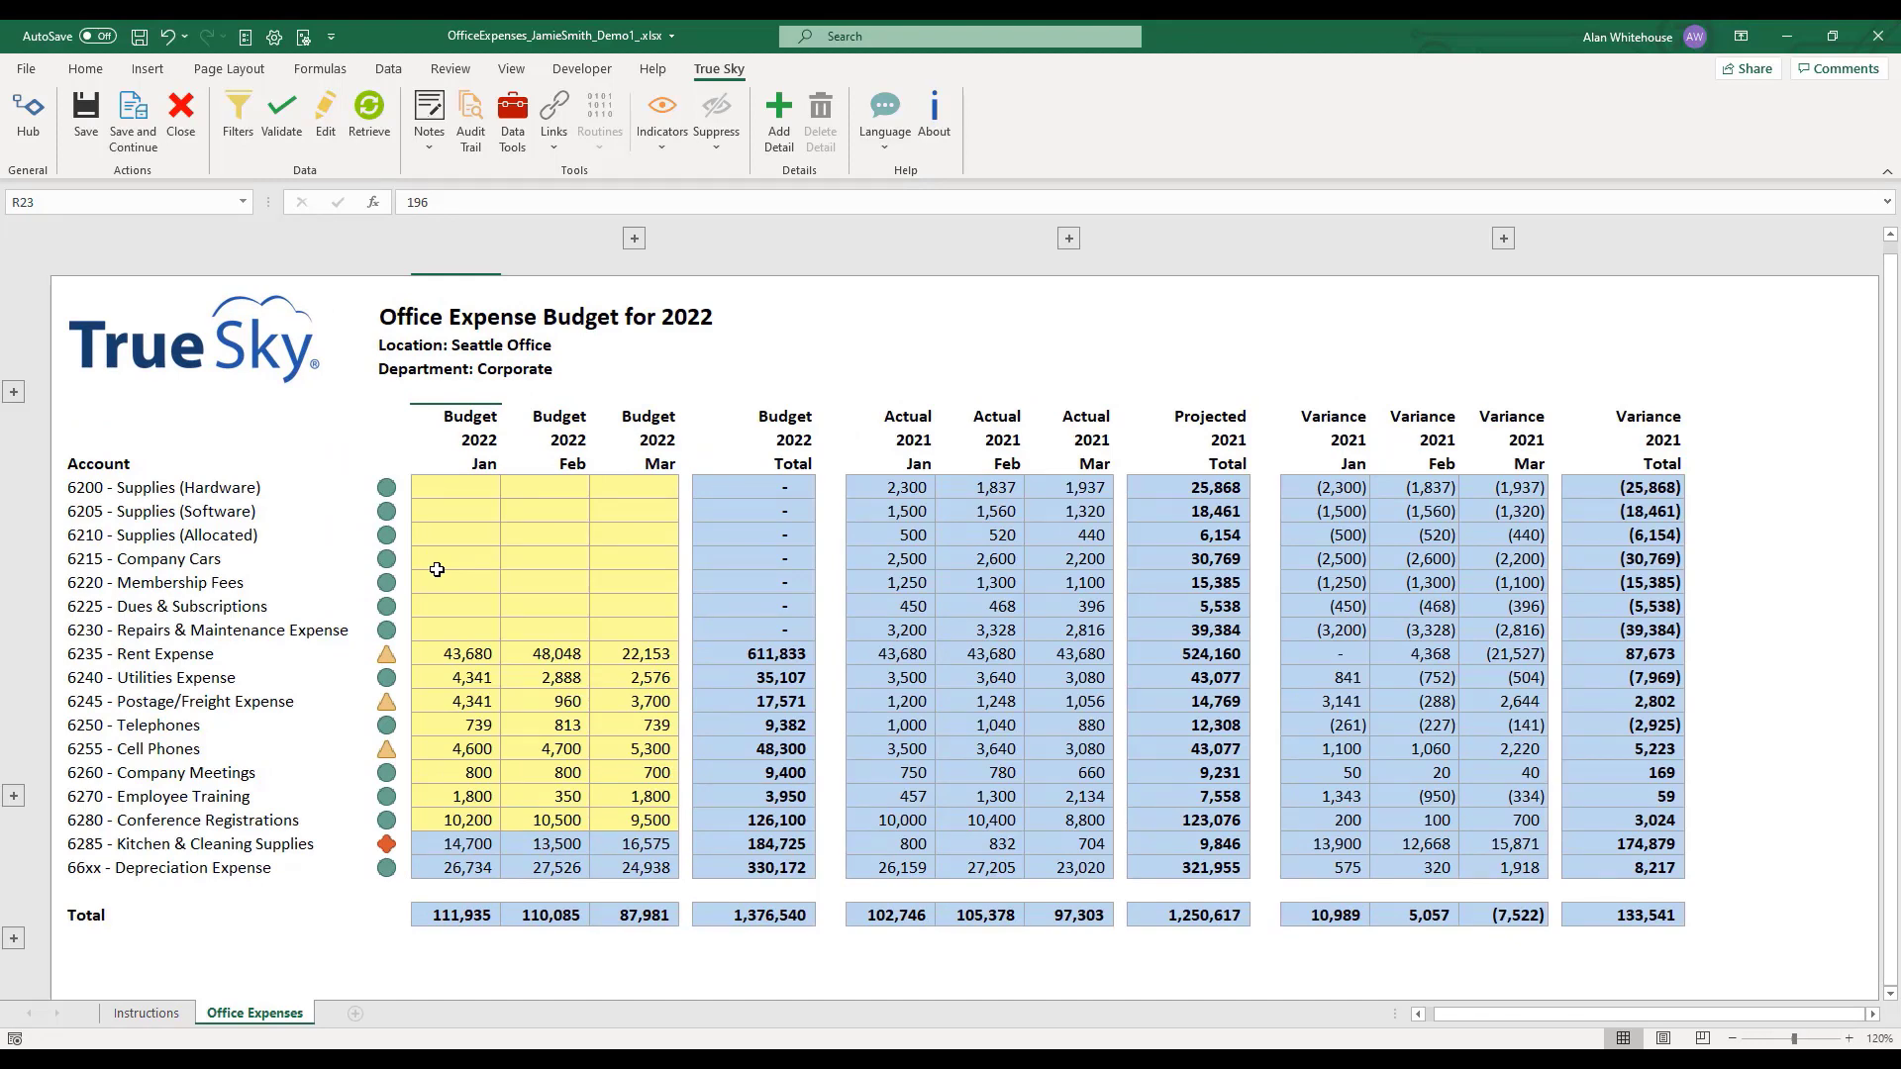
# Examine the full-year monthly columns of Budget 2022 and Actual 2021 by expanding their column groups and collapsing them again
pyautogui.click(218, 608)
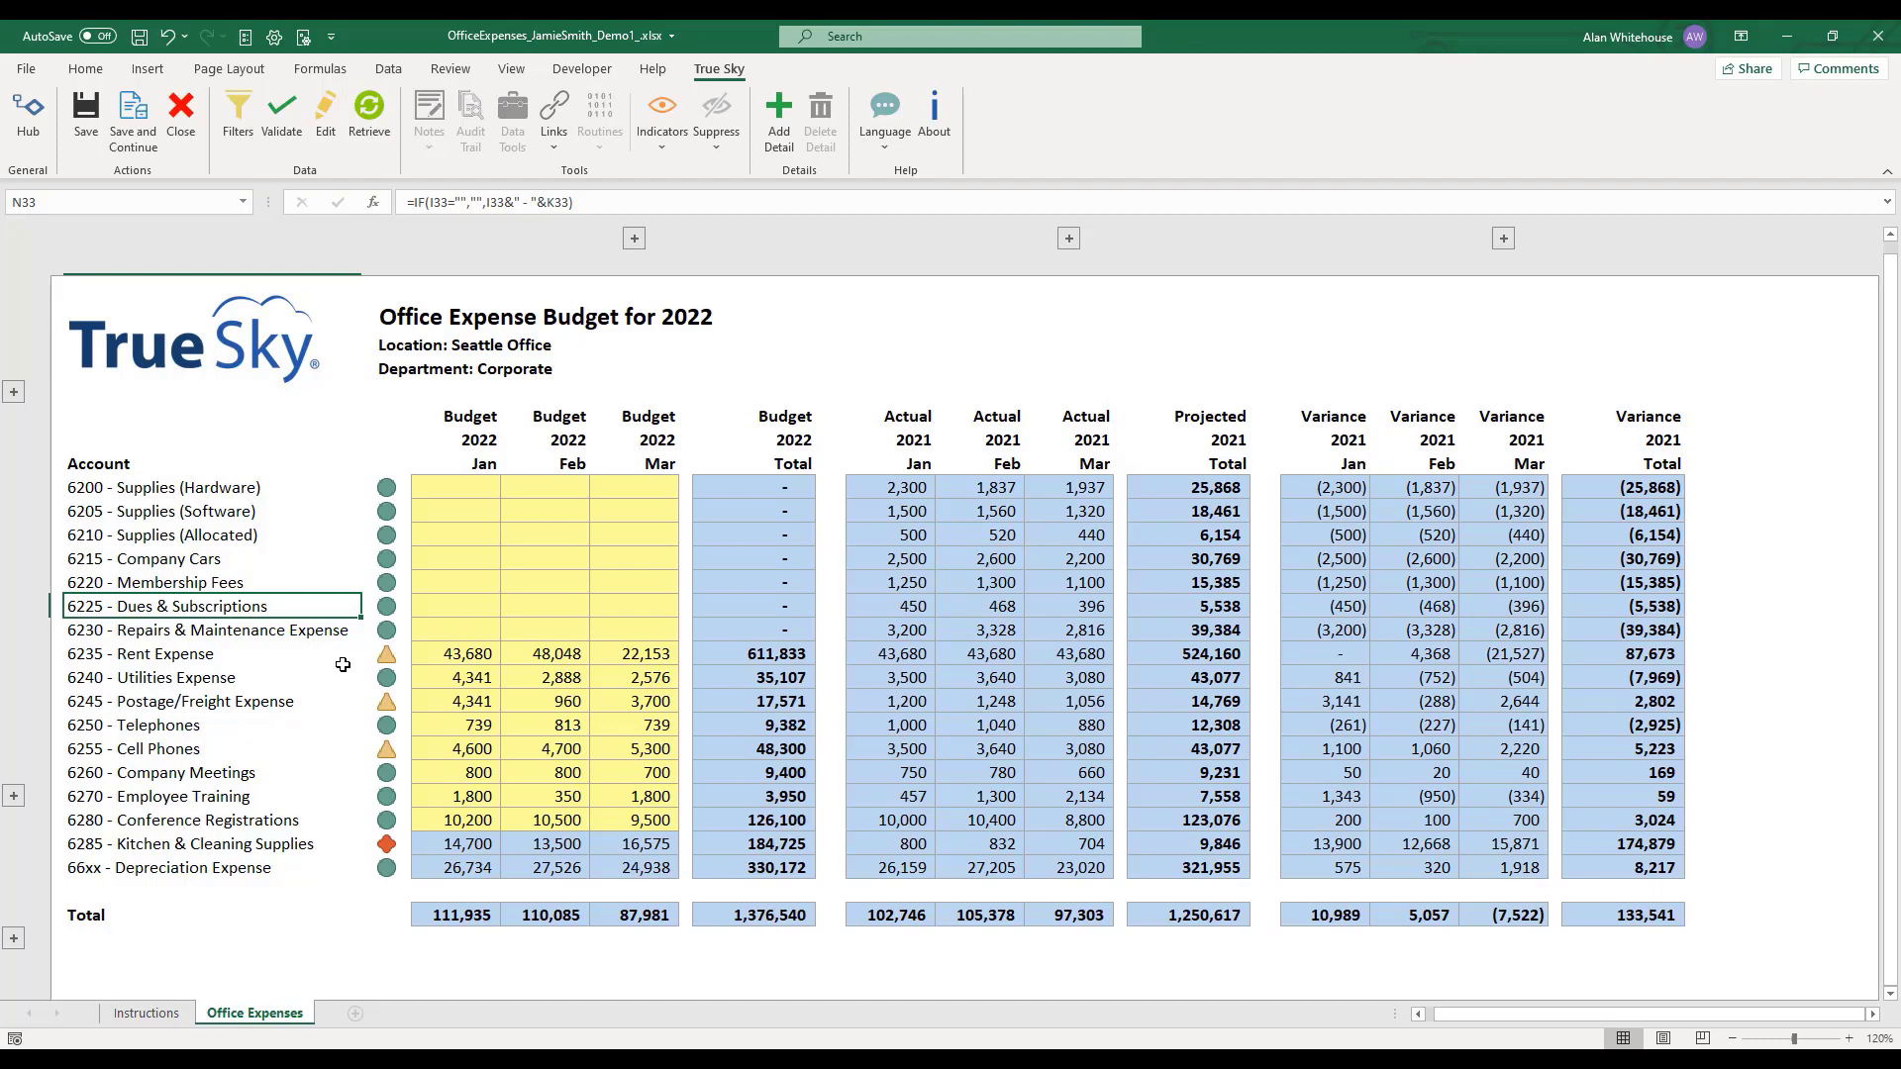
pyautogui.click(635, 239)
pyautogui.click(634, 240)
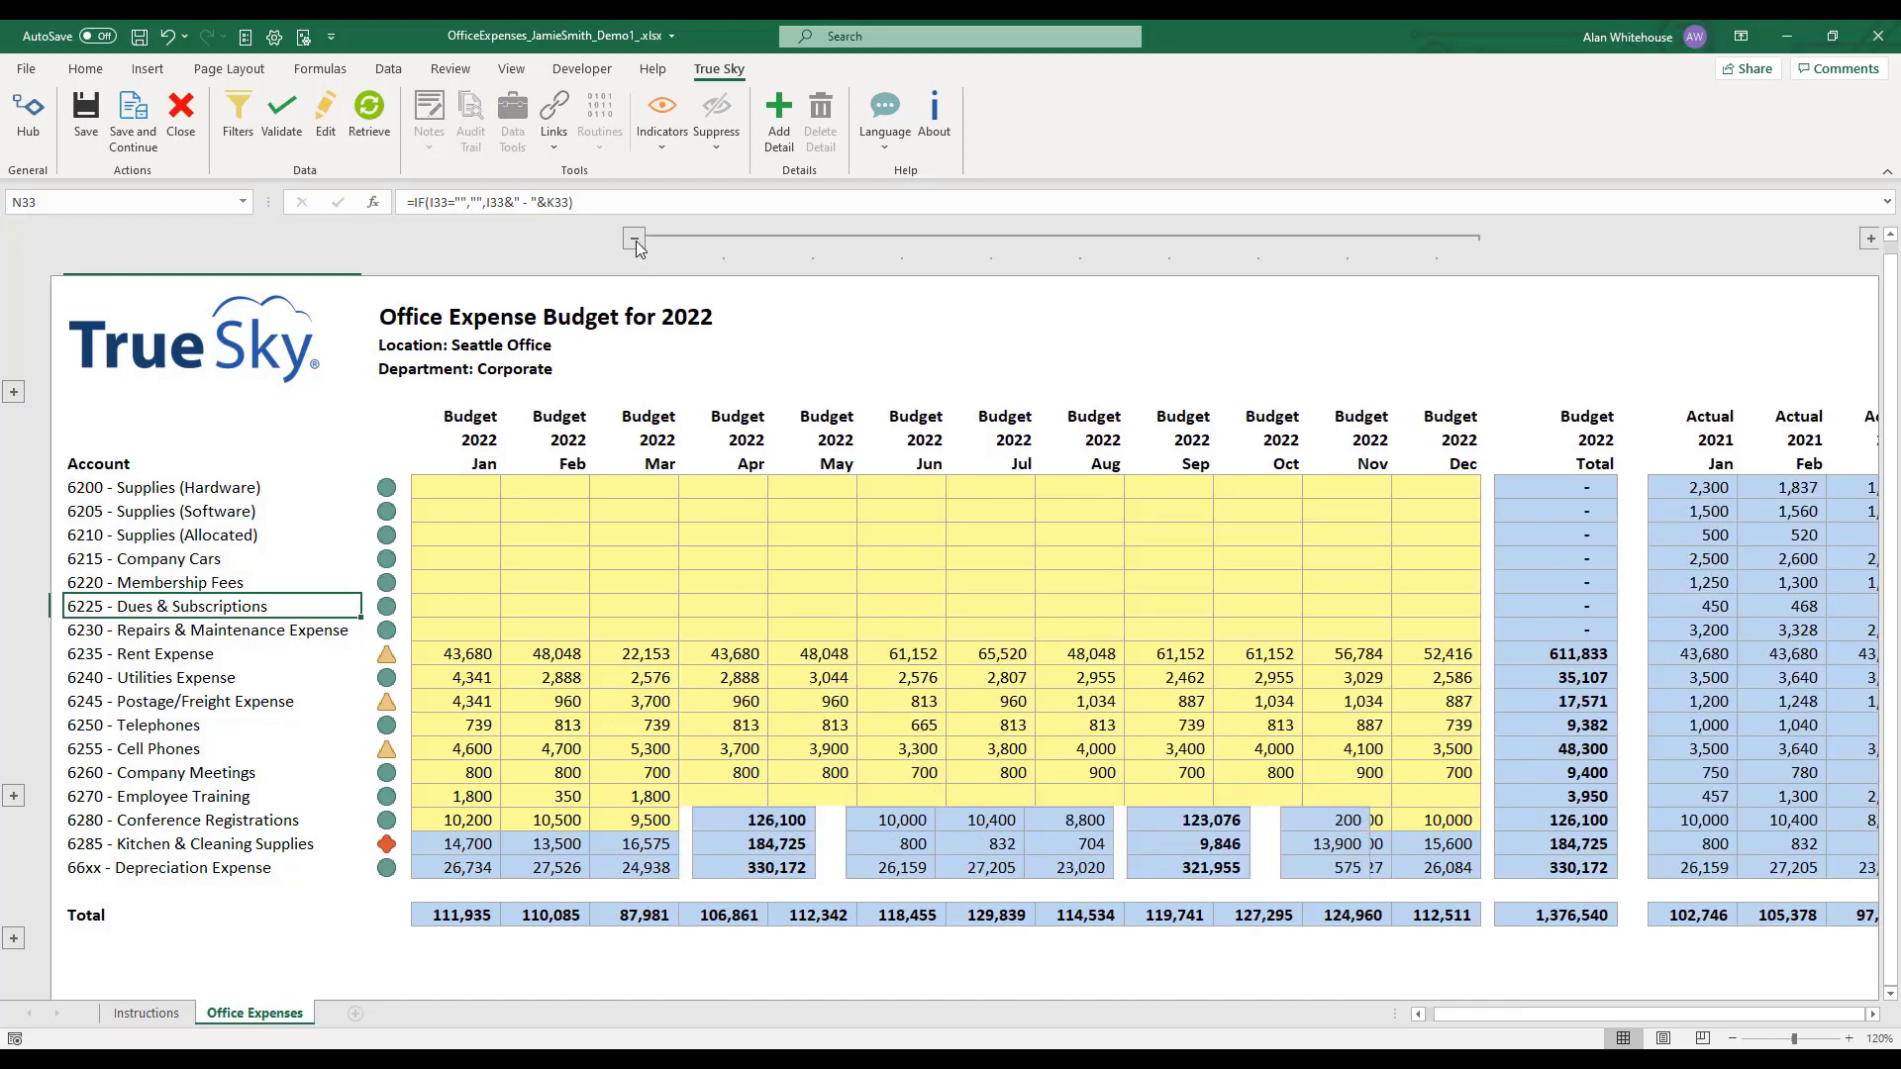
pyautogui.hscroll(2, 1067, 244)
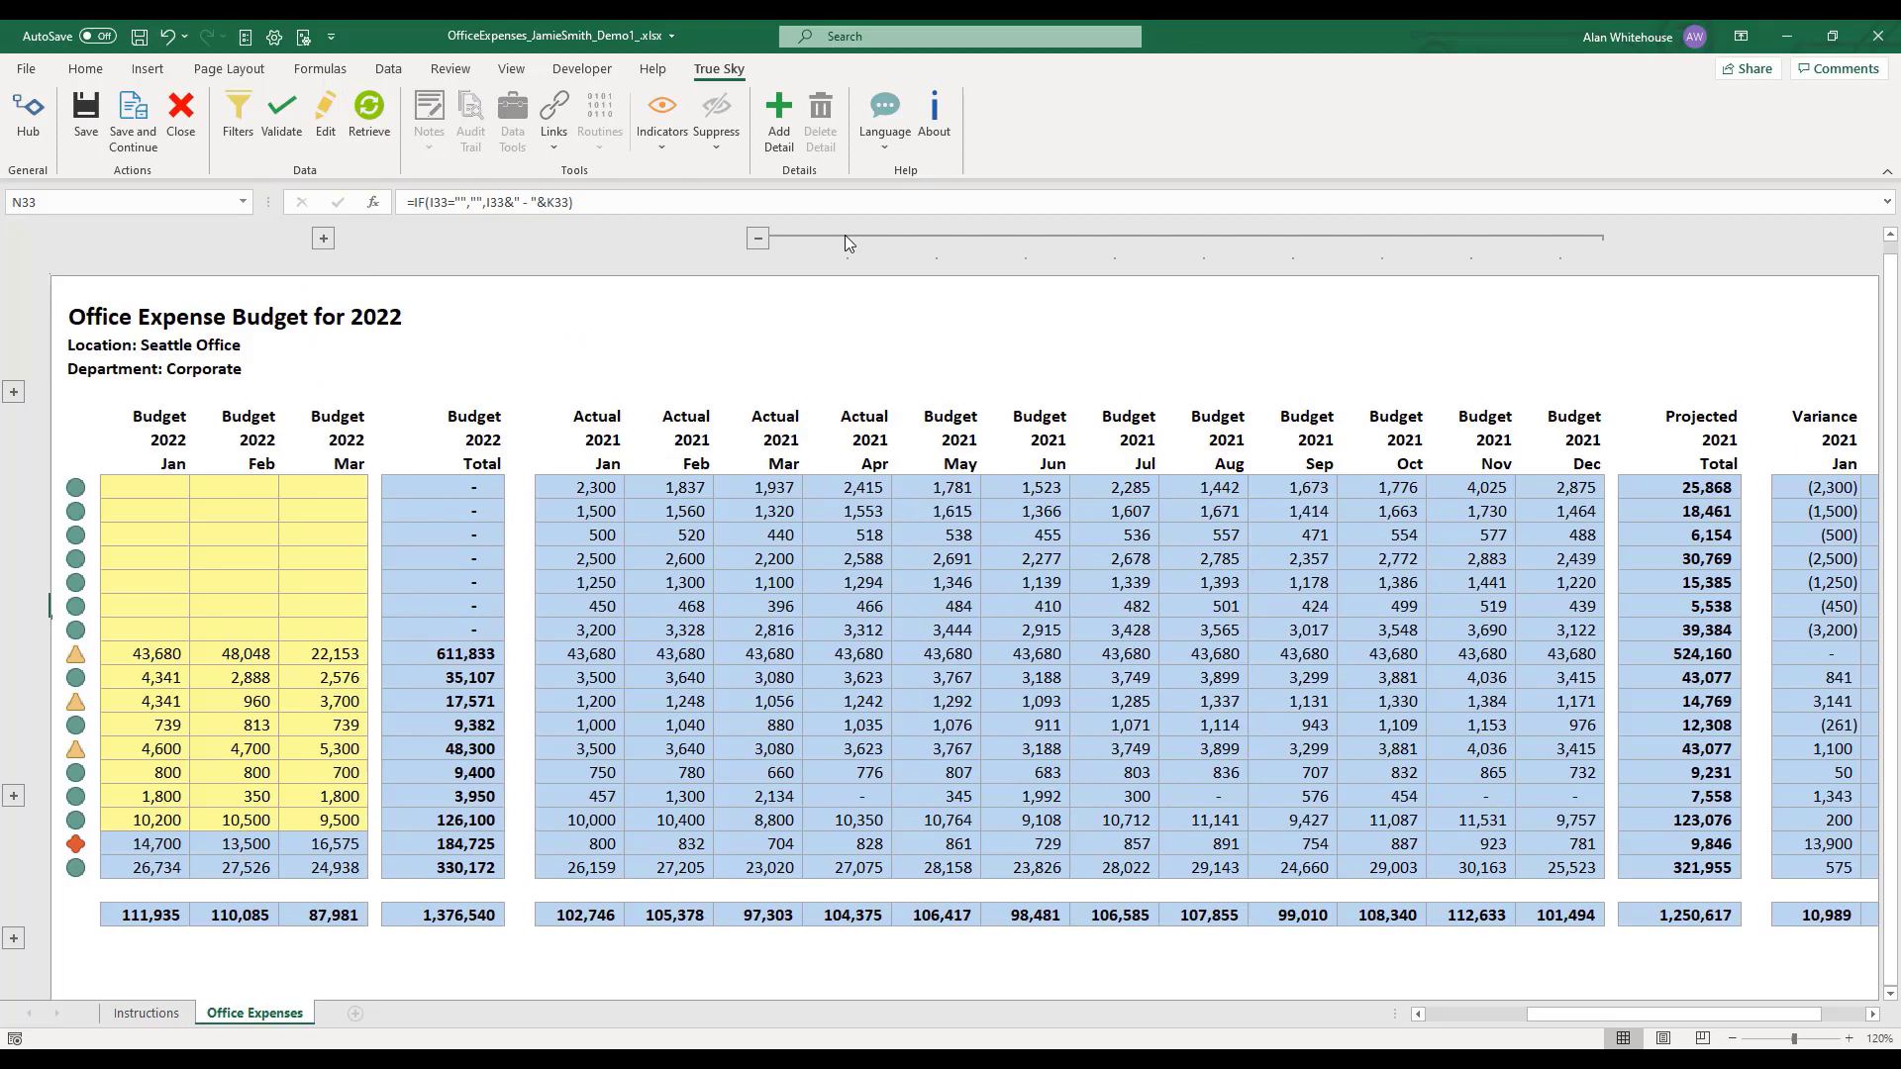
pyautogui.click(758, 240)
pyautogui.moveTo(1583, 1012); pyautogui.dragTo(1443, 1013)
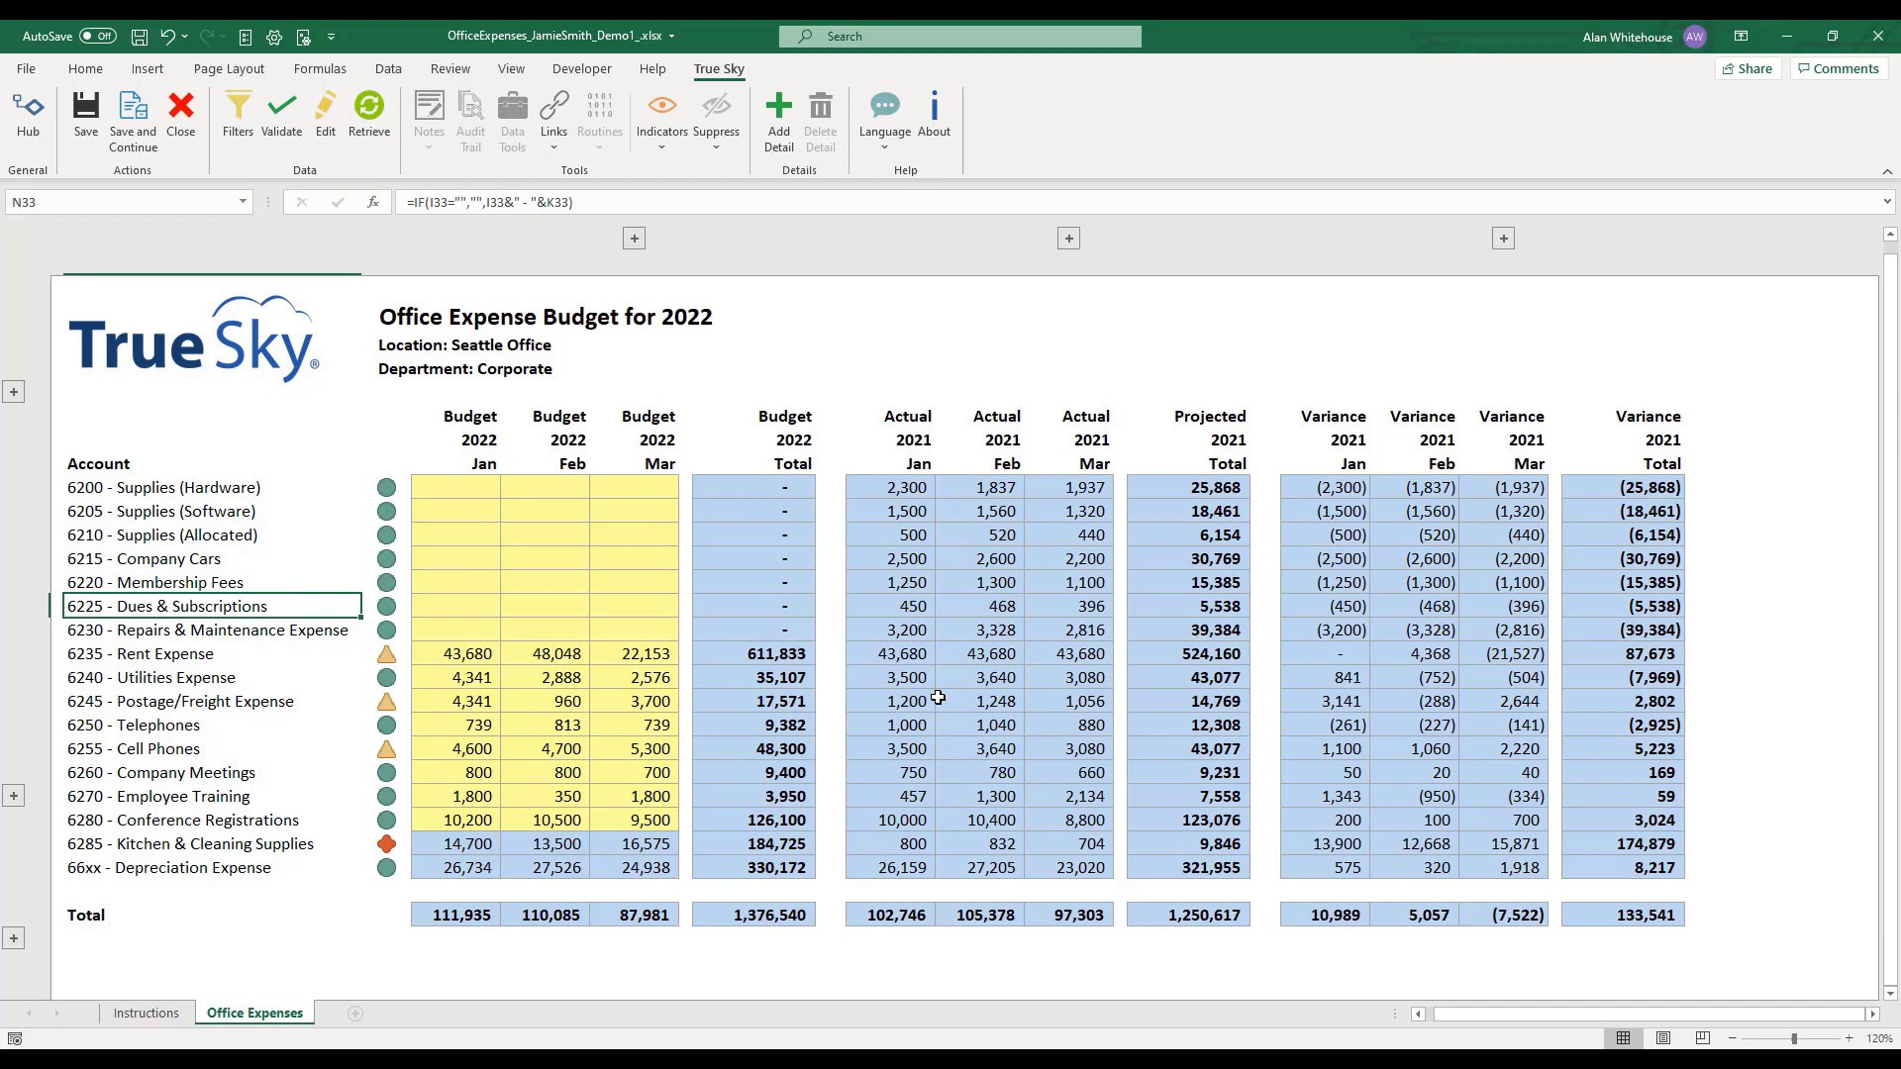
pyautogui.click(459, 468)
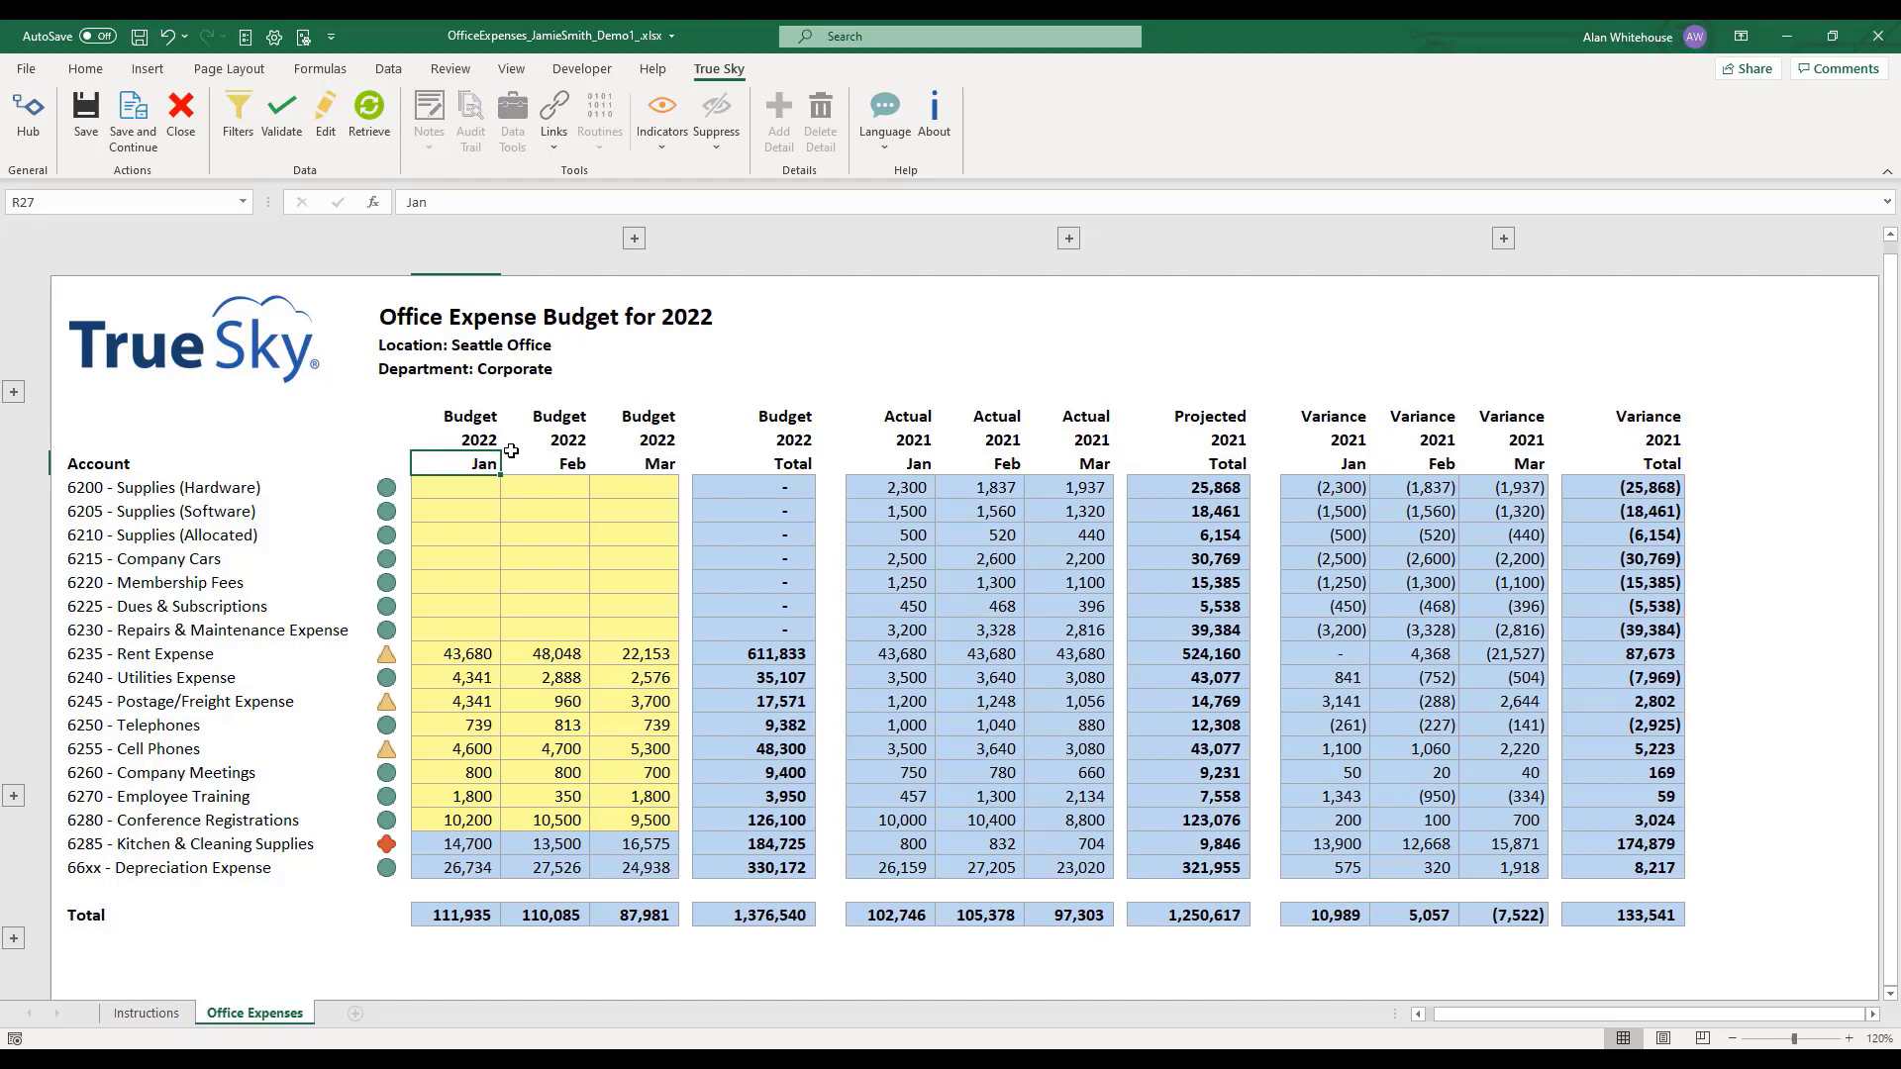
pyautogui.click(633, 239)
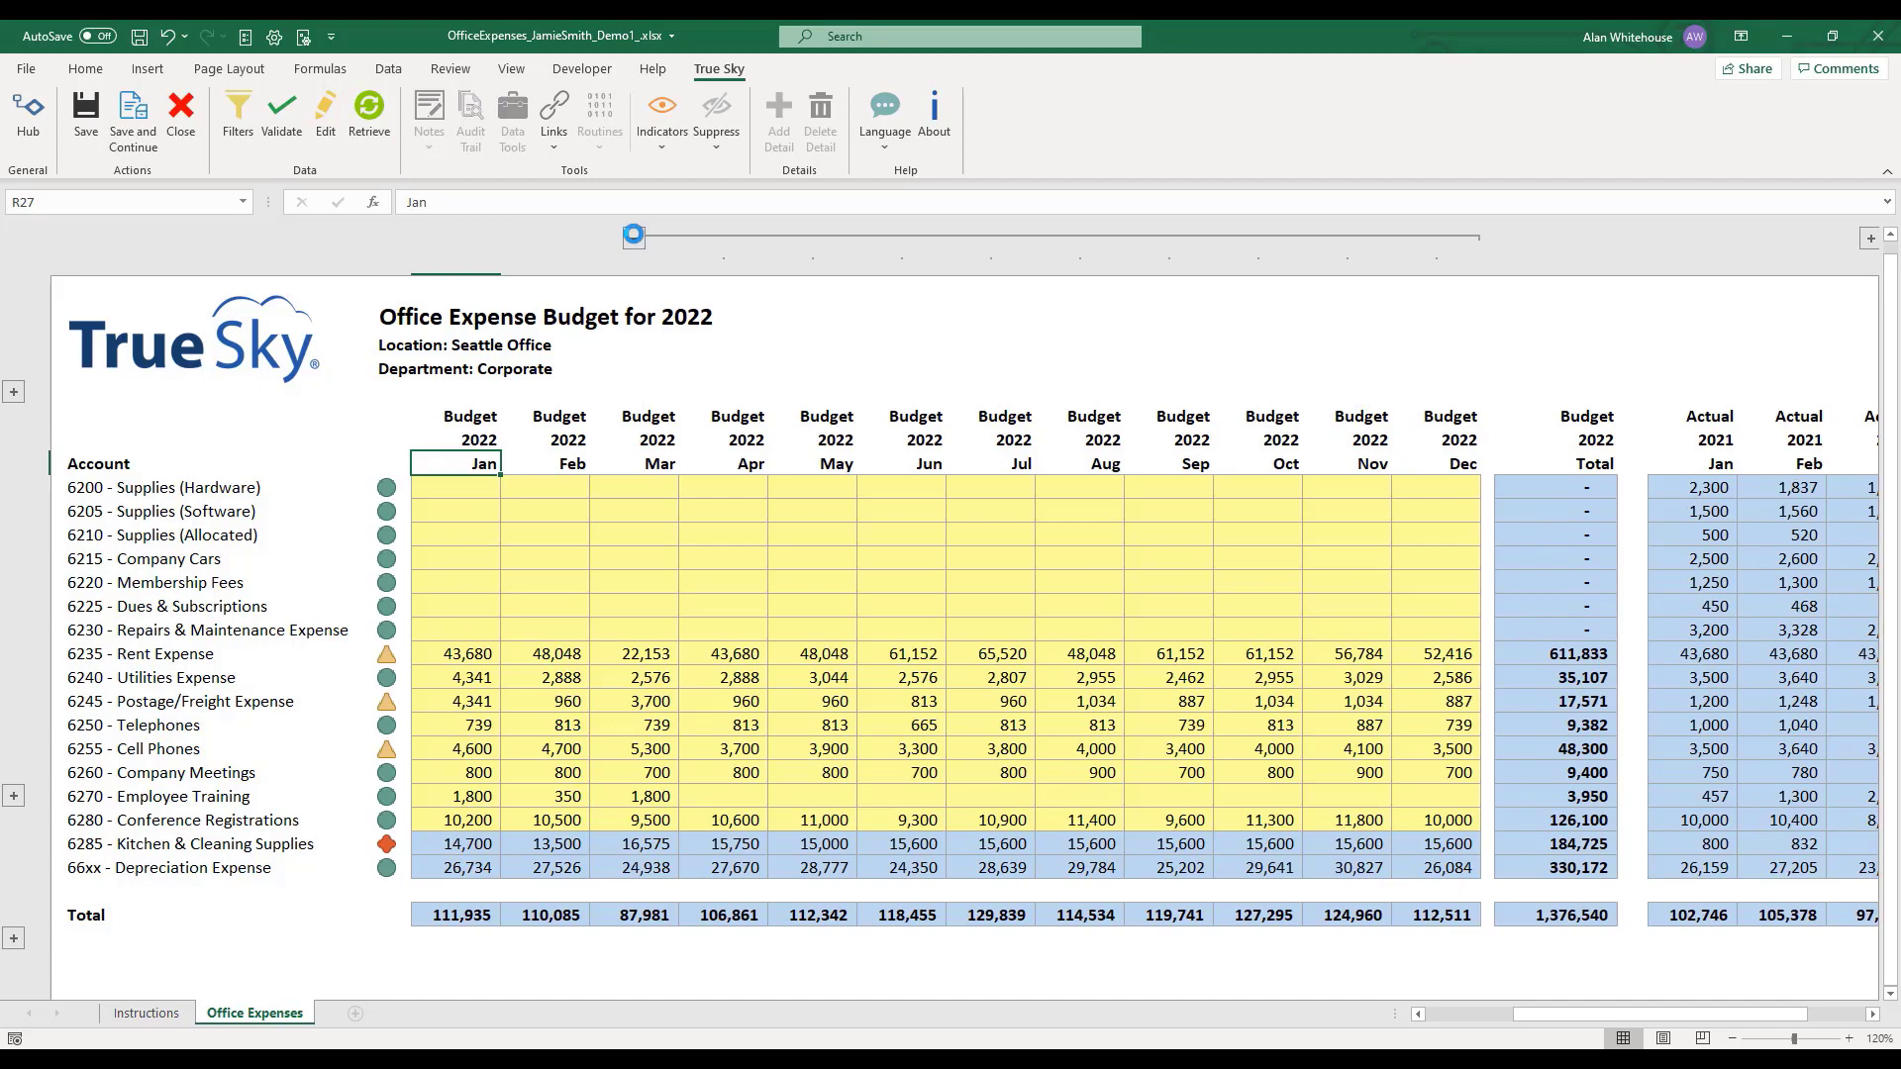
pyautogui.click(634, 235)
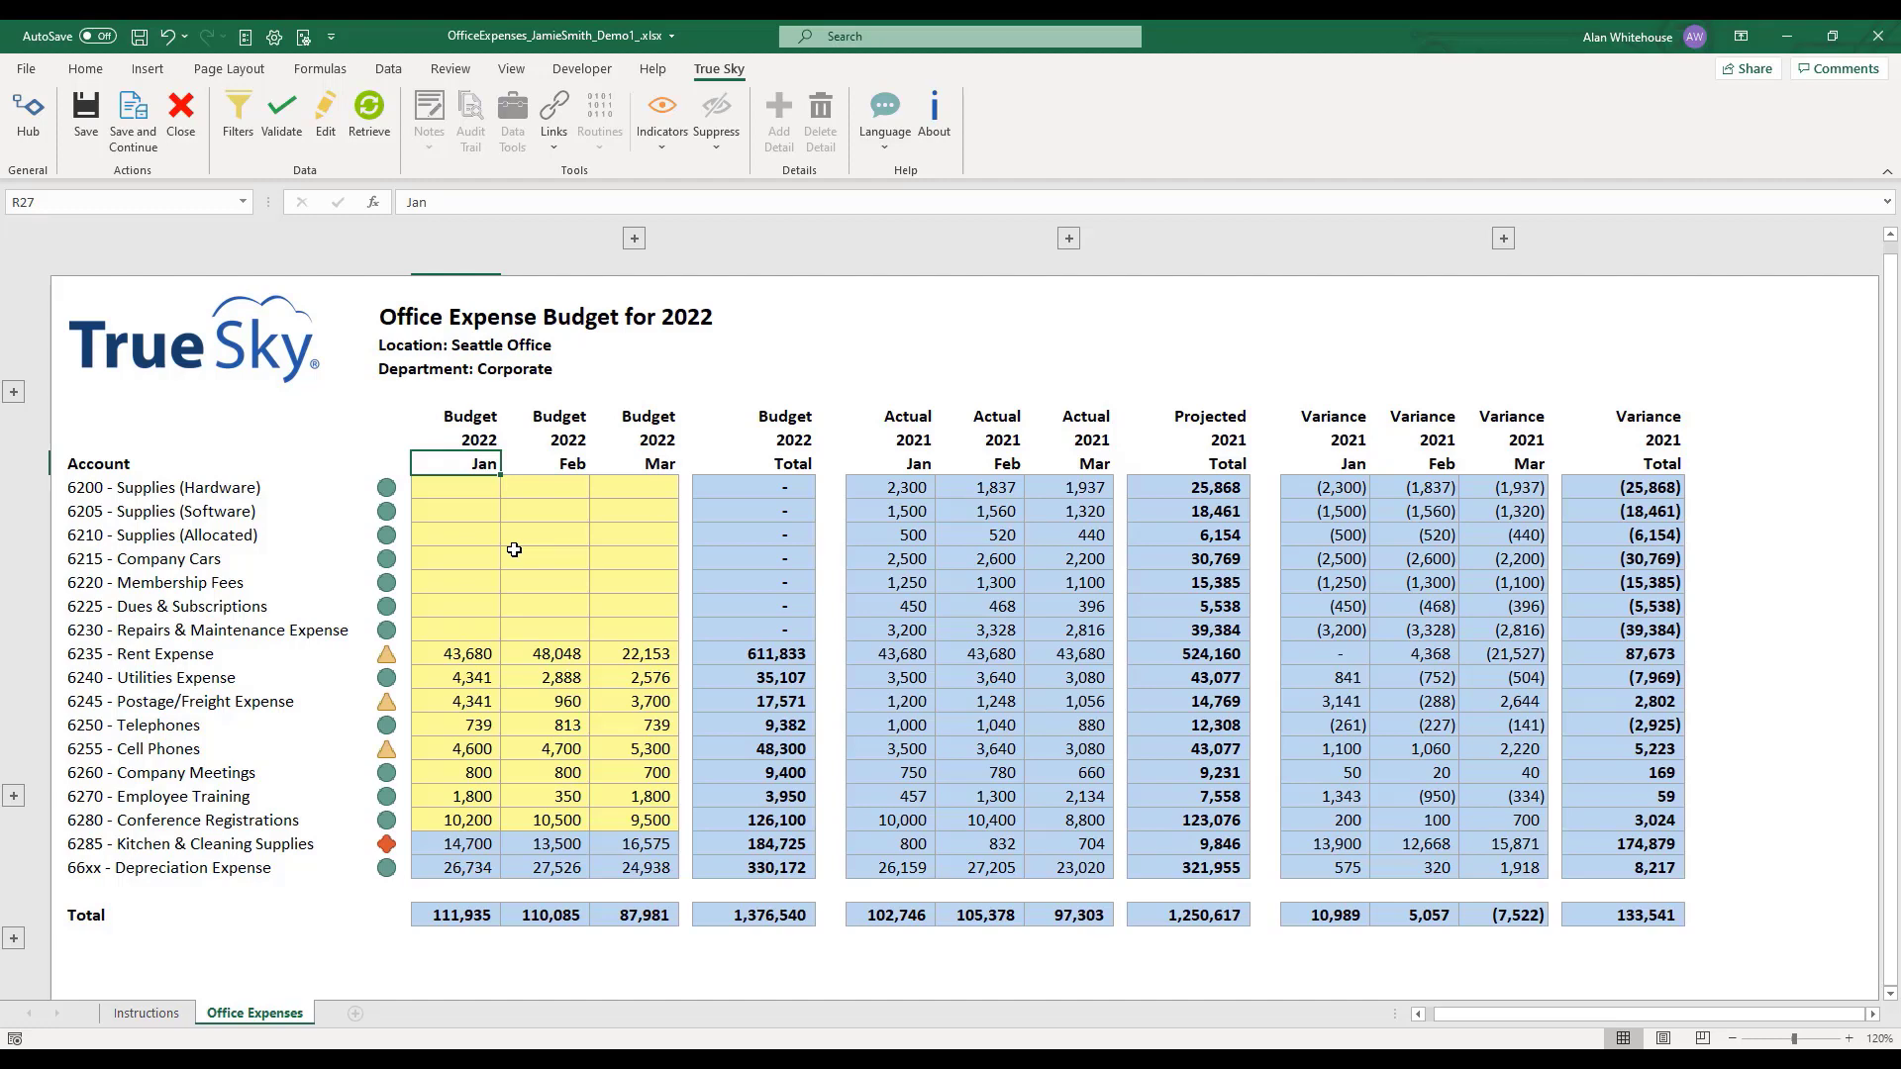
# Enter January 2022 budgets of 1000 for Supplies (Hardware) and 2000 for Supplies (Software)
pyautogui.click(437, 483)
pyautogui.write('1000')
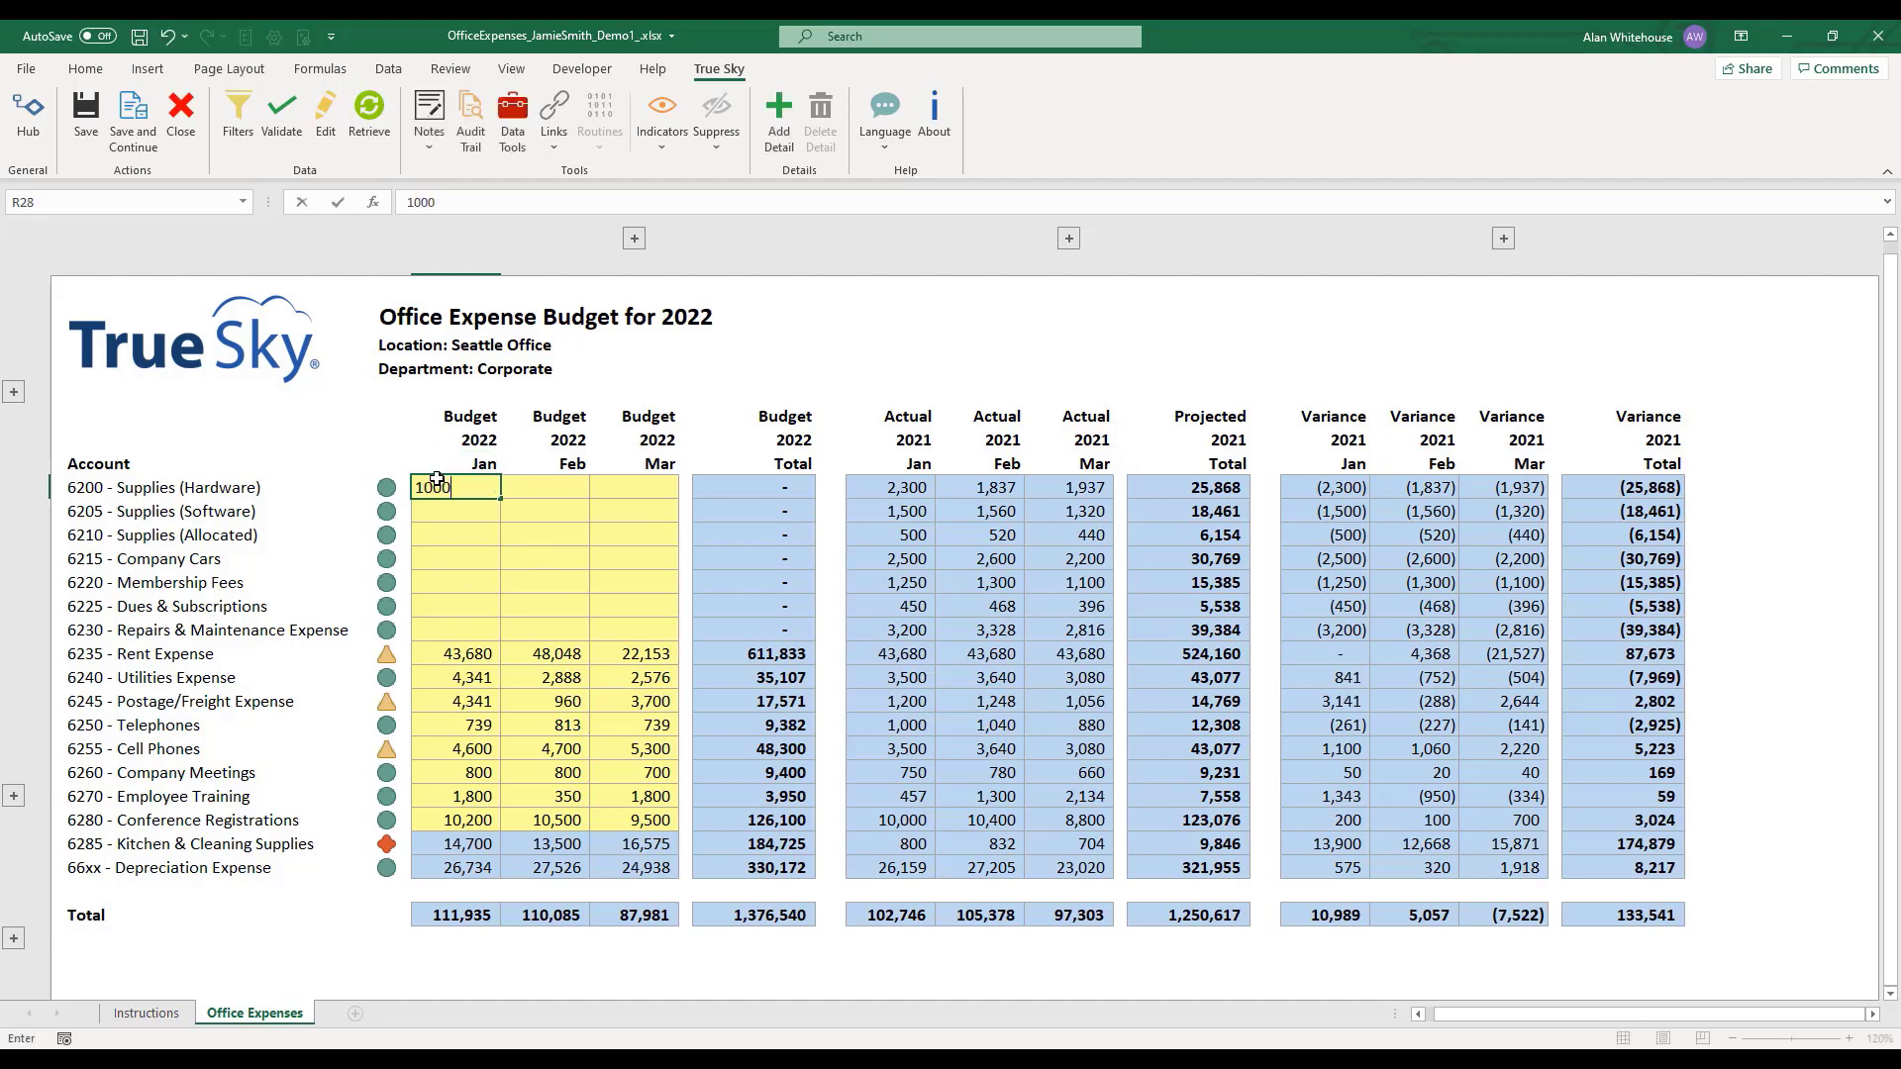
pyautogui.press('Return')
pyautogui.write('2000')
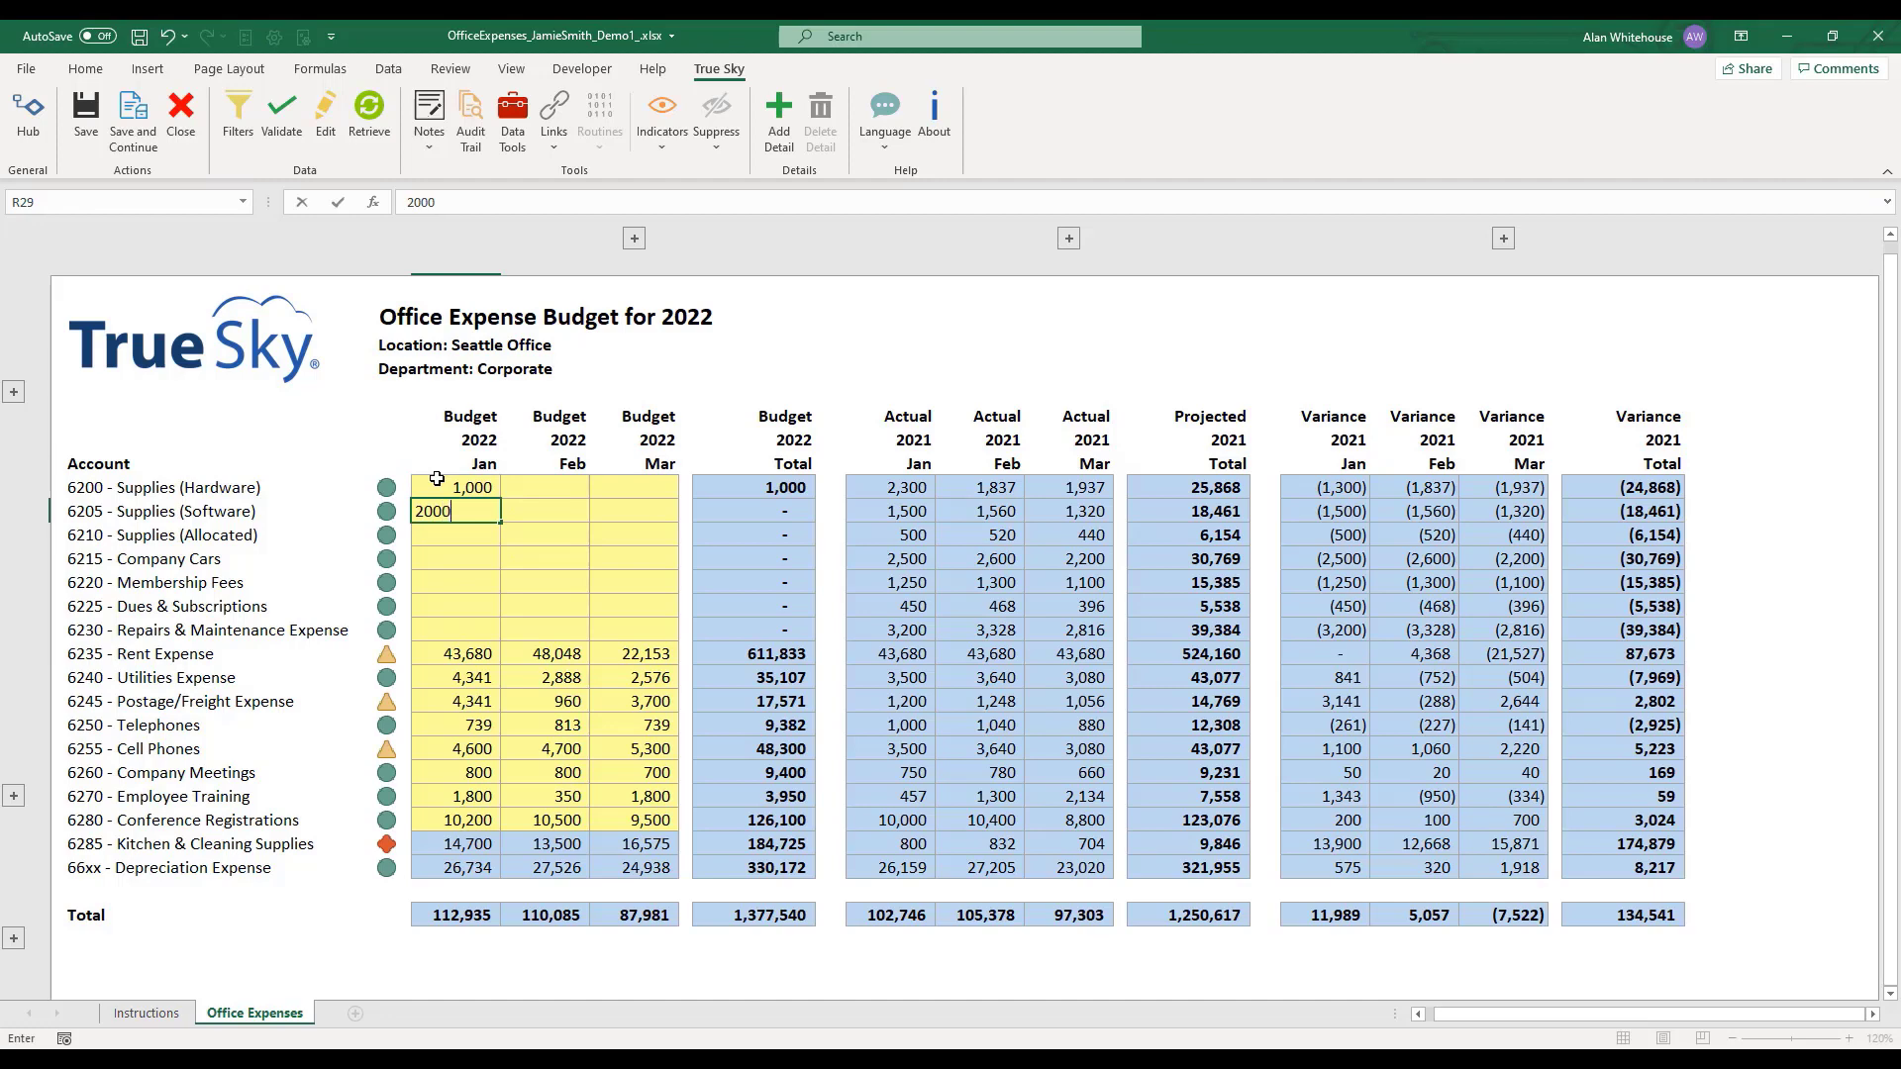
pyautogui.press('Return')
# Copy the two January supplies budgets to Supplies (Allocated) and Company Cars, and extend the series down through Dues & Subscriptions
pyautogui.moveTo(441, 491); pyautogui.dragTo(453, 507)
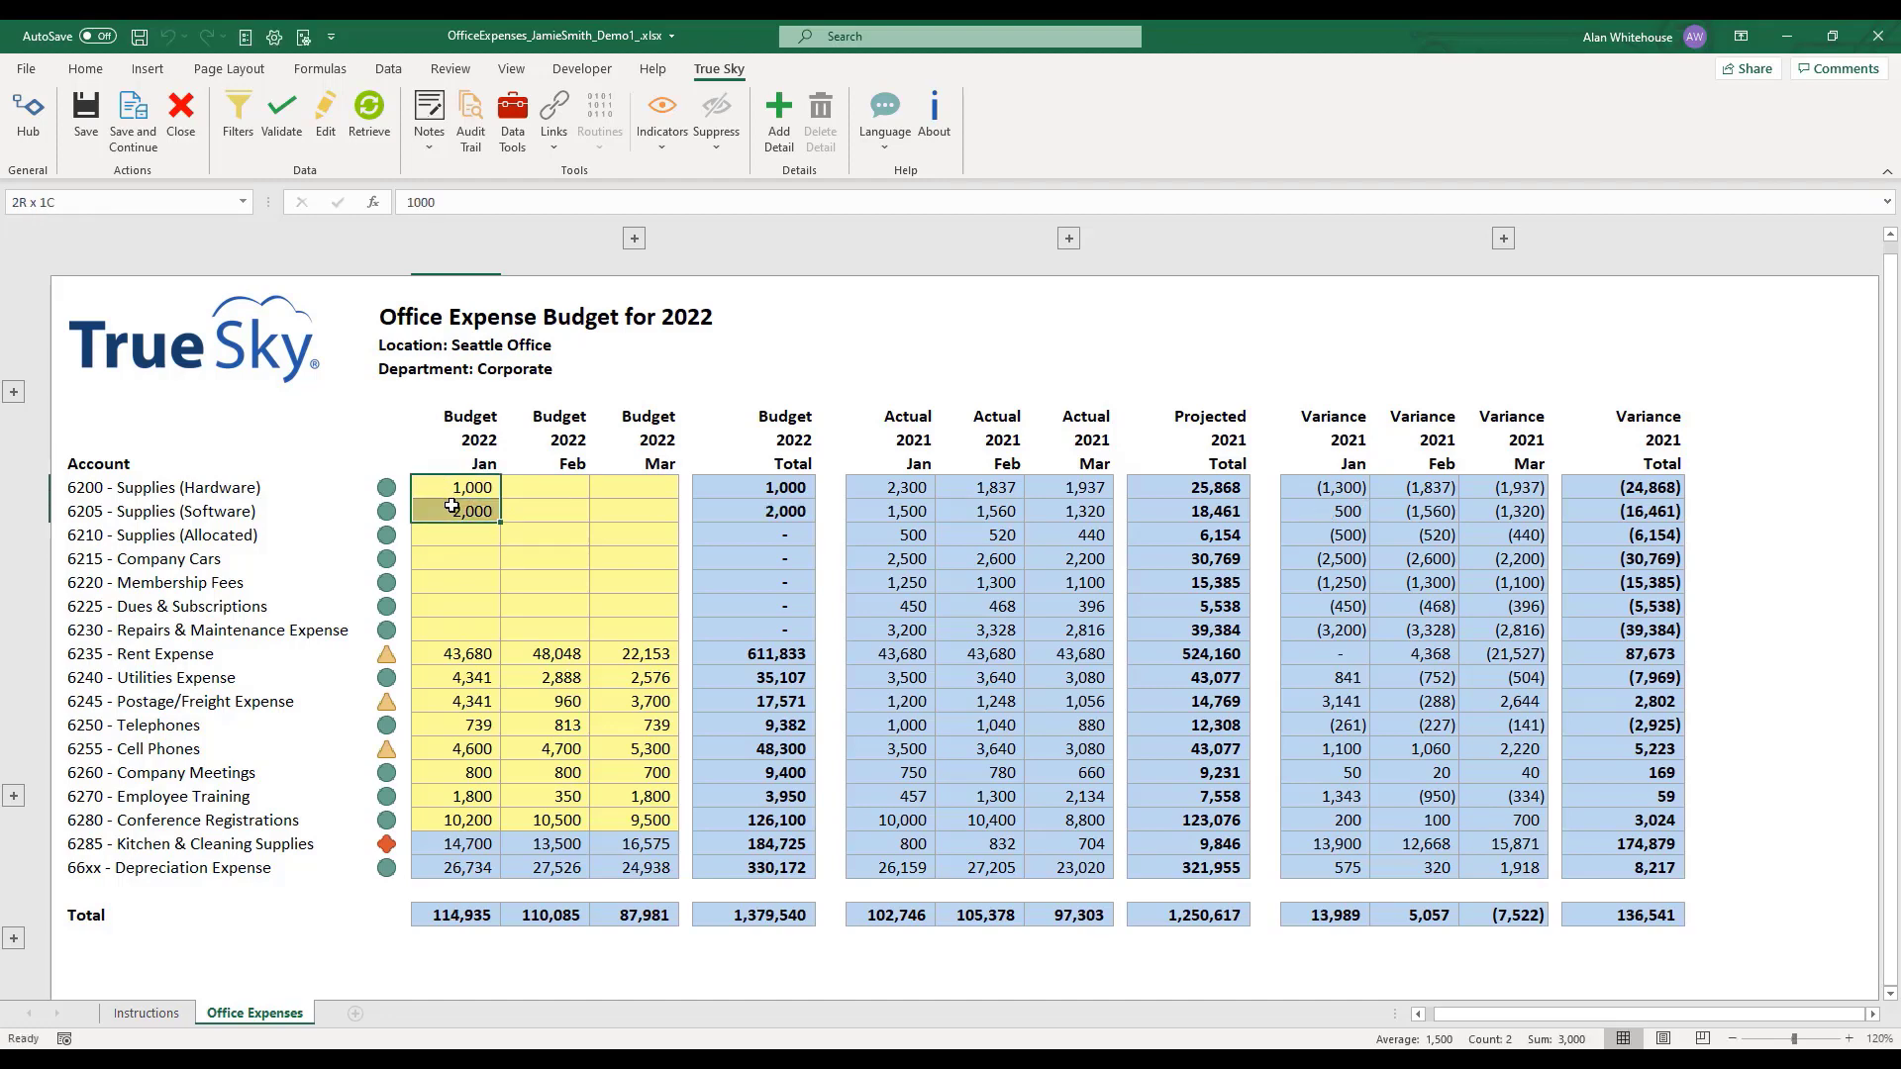
pyautogui.hotkey('ctrl', 'c')
pyautogui.click(455, 534)
pyautogui.hotkey('ctrl', 'v')
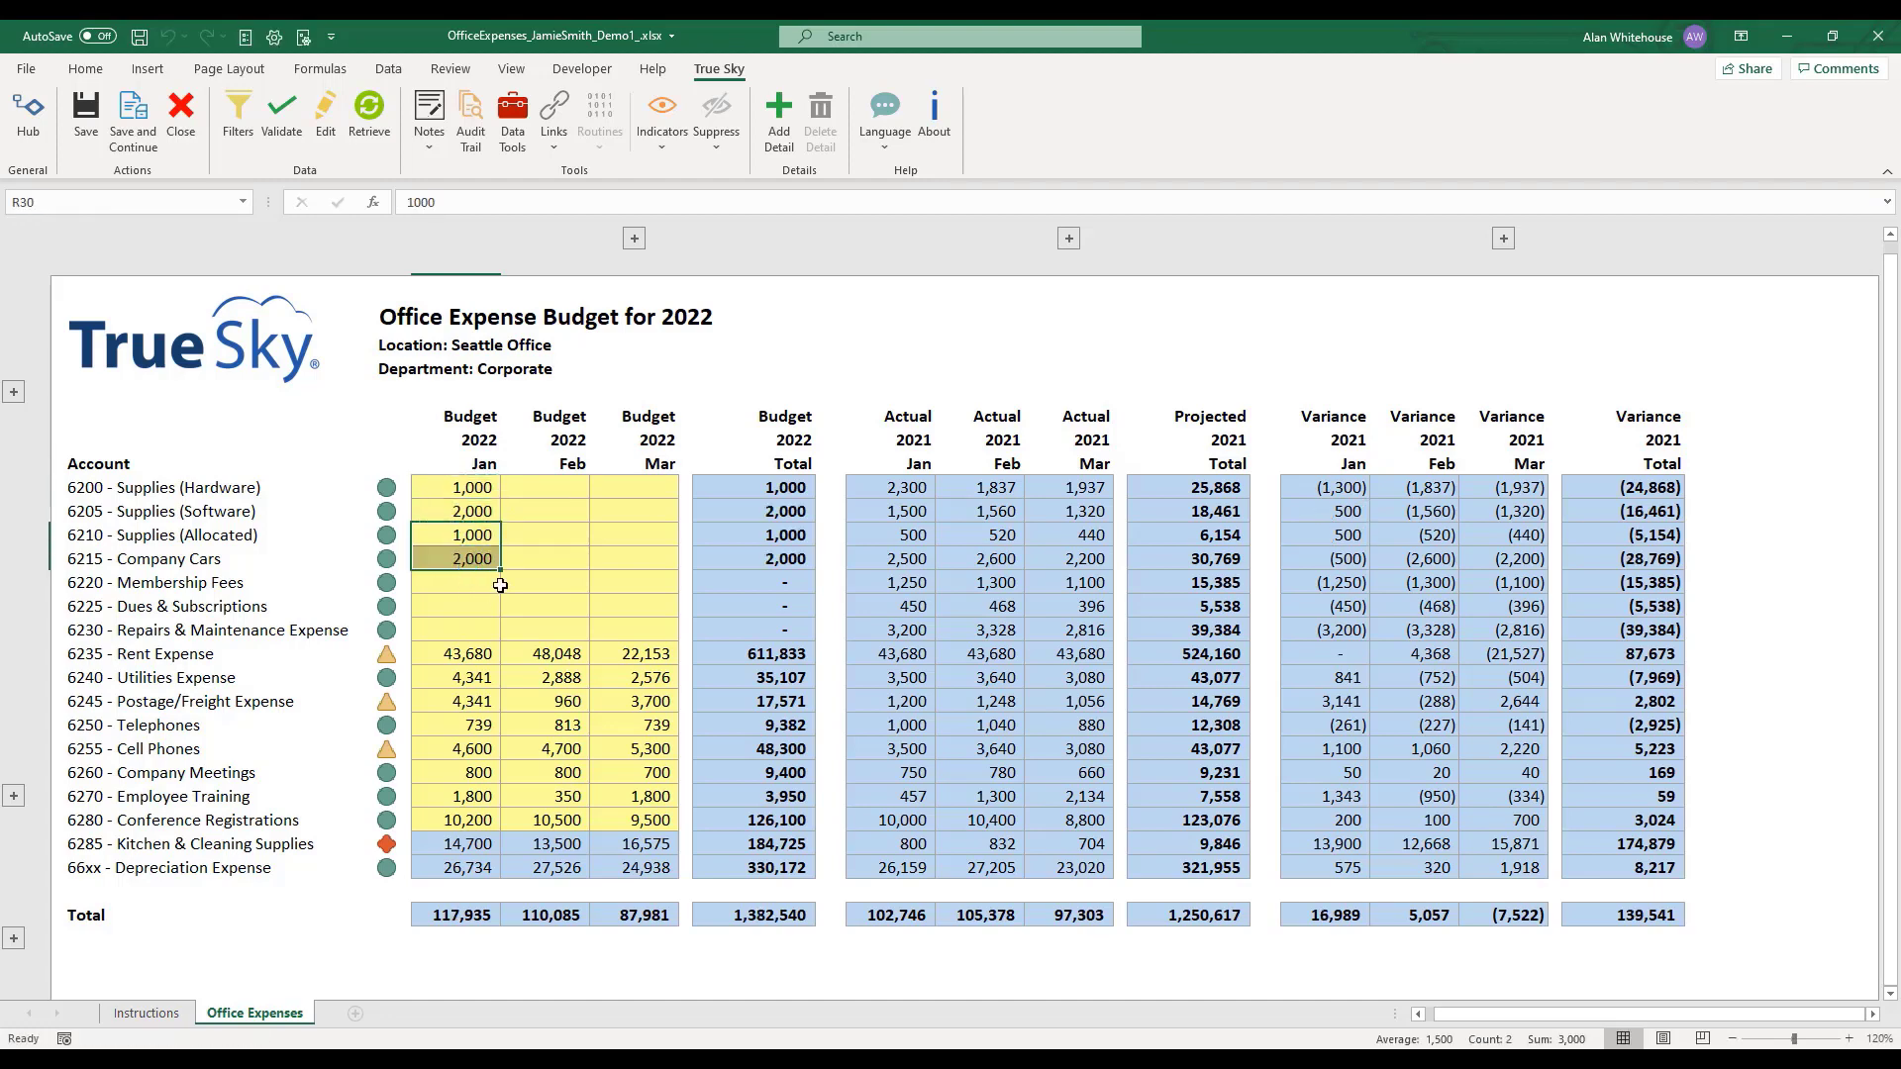
pyautogui.moveTo(502, 571); pyautogui.dragTo(503, 617)
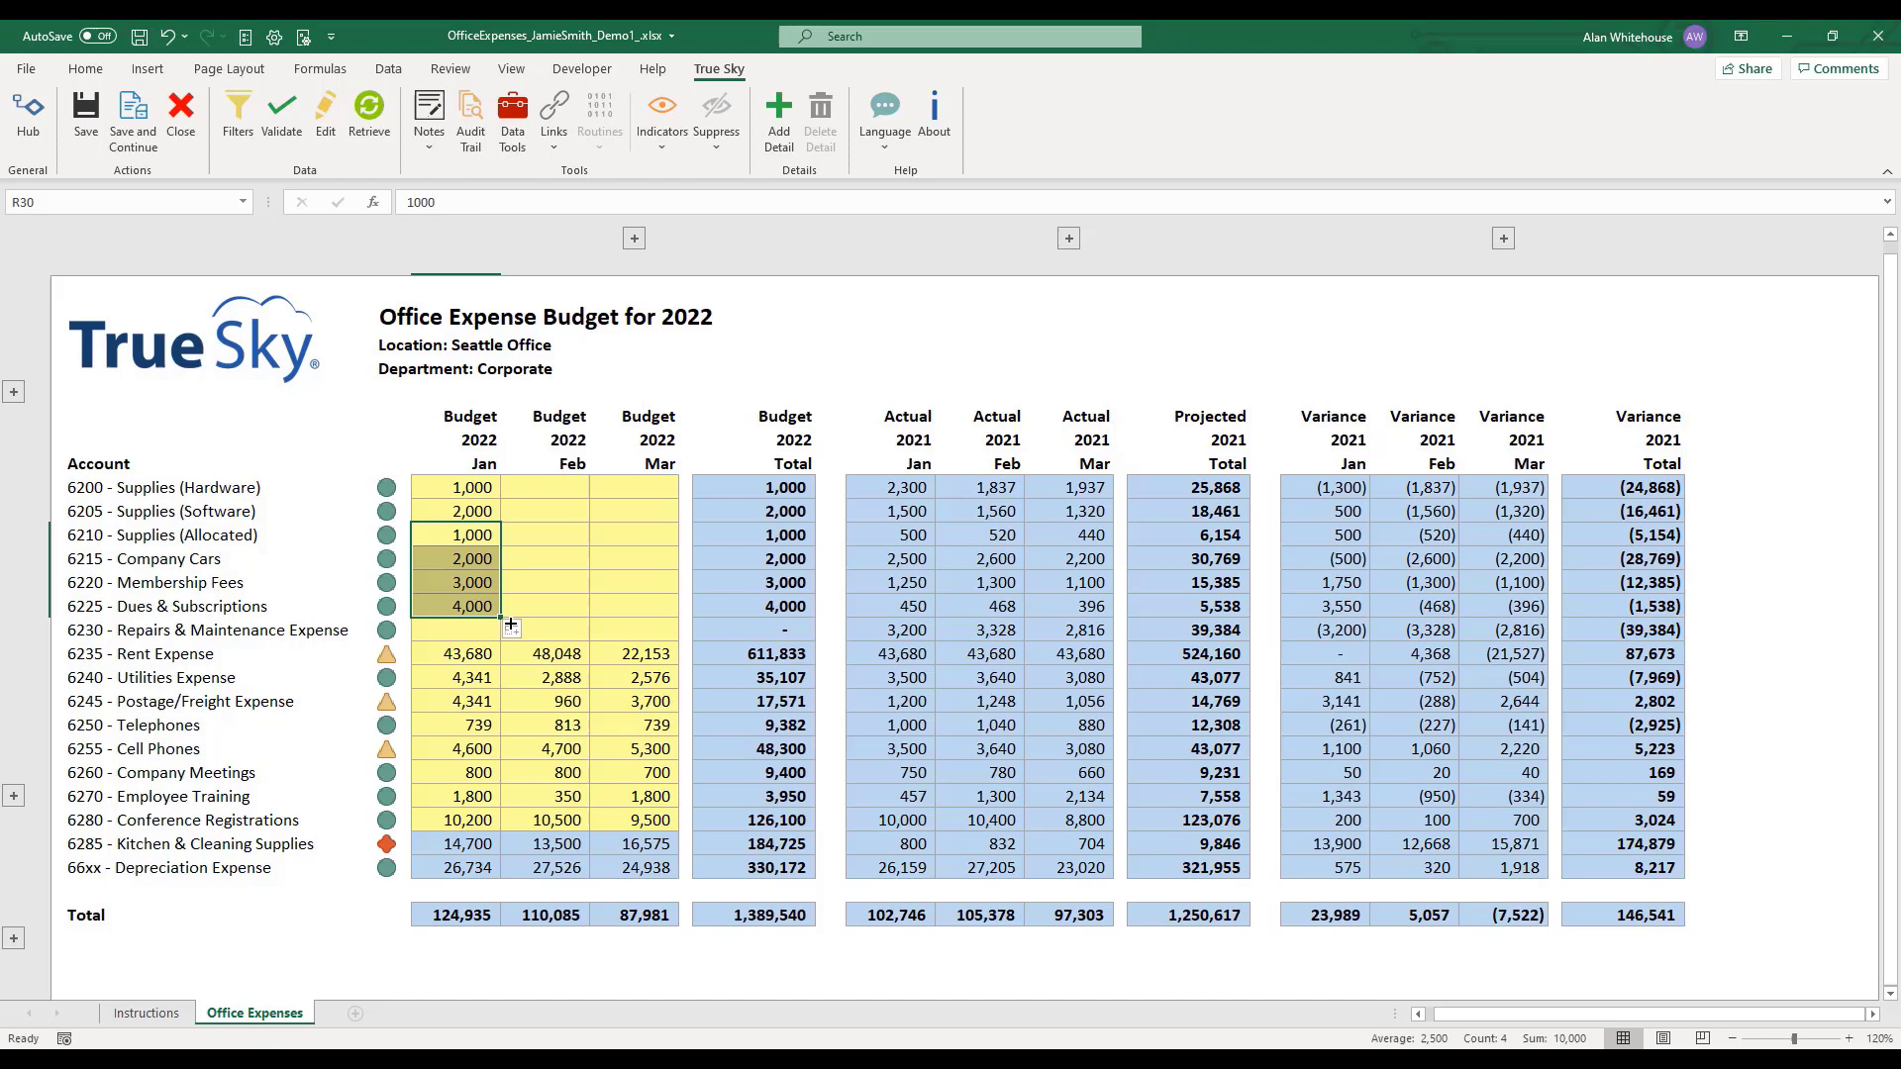
# Enter a SUM formula in March 2022 Supplies (Hardware) totalling the January budgets through Dues & Subscriptions, and save the data
pyautogui.click(605, 496)
pyautogui.write('=sum(')
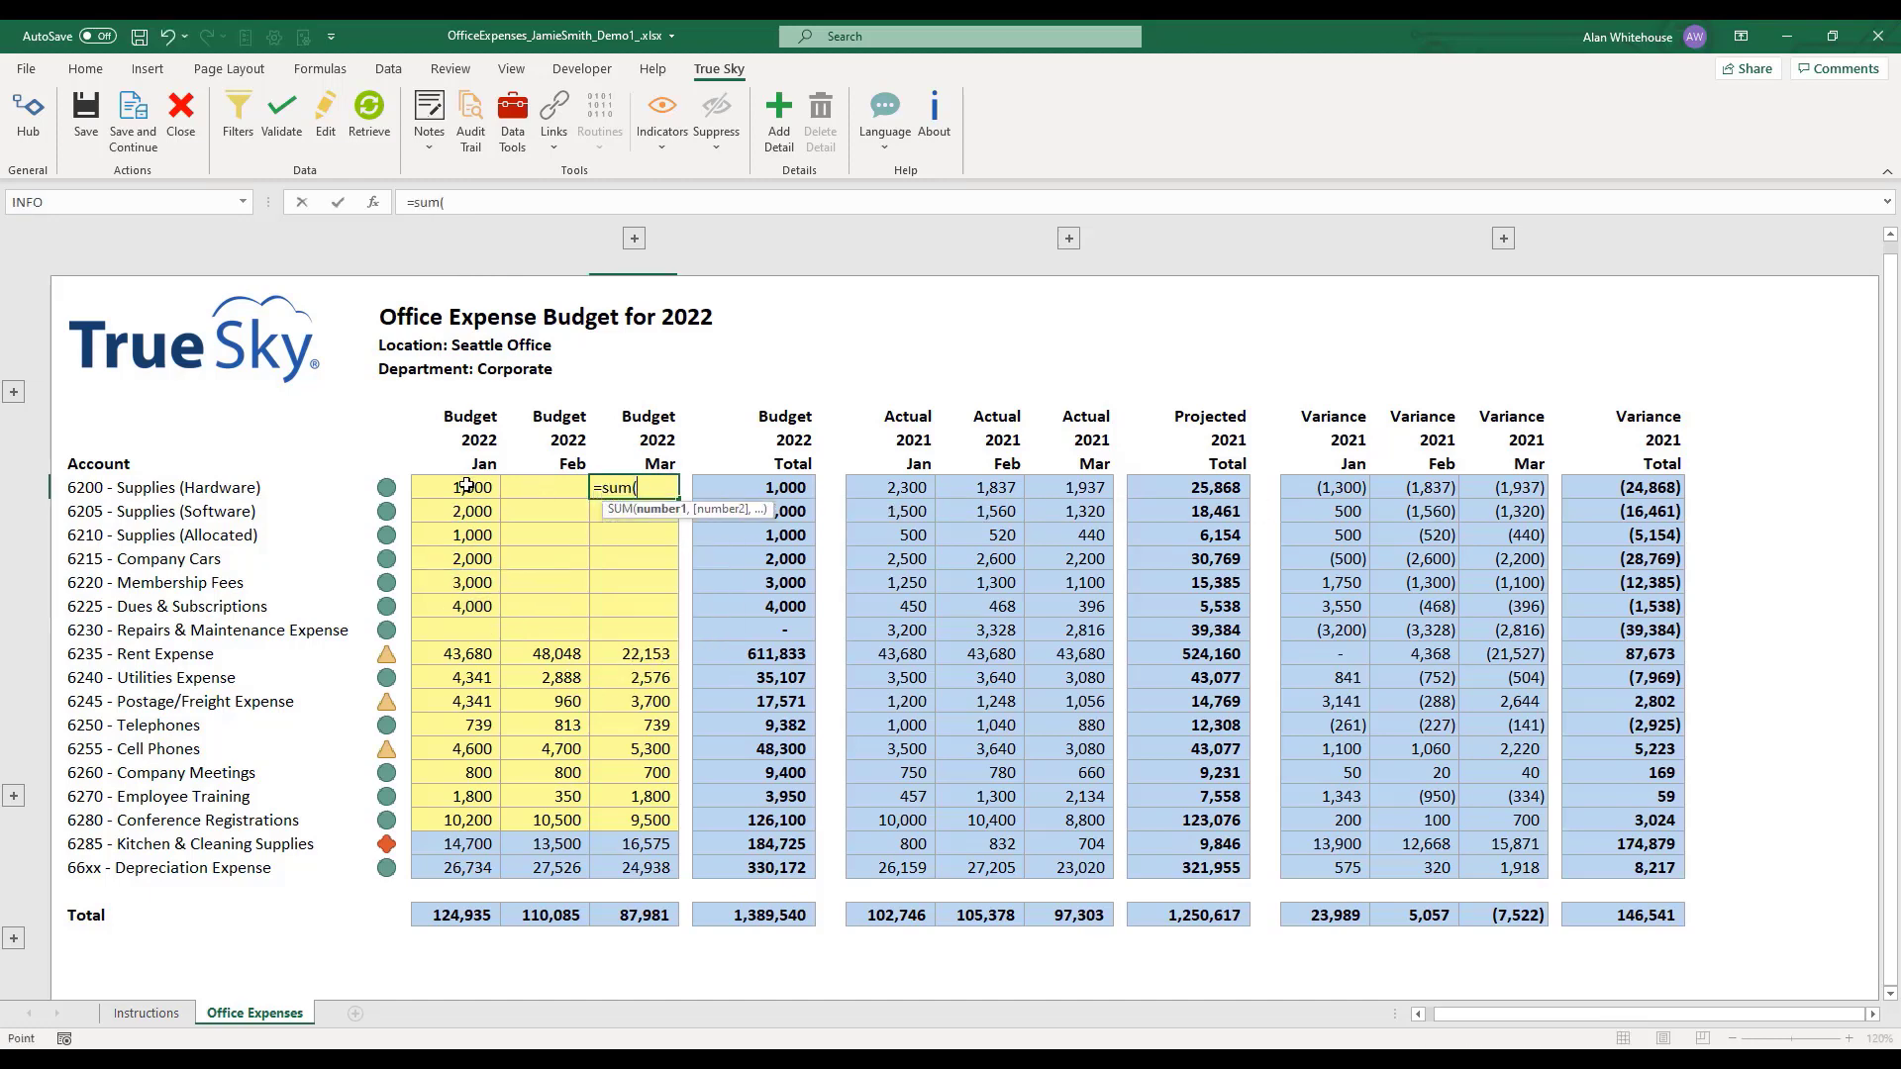
pyautogui.moveTo(465, 483); pyautogui.dragTo(461, 600)
pyautogui.write(')')
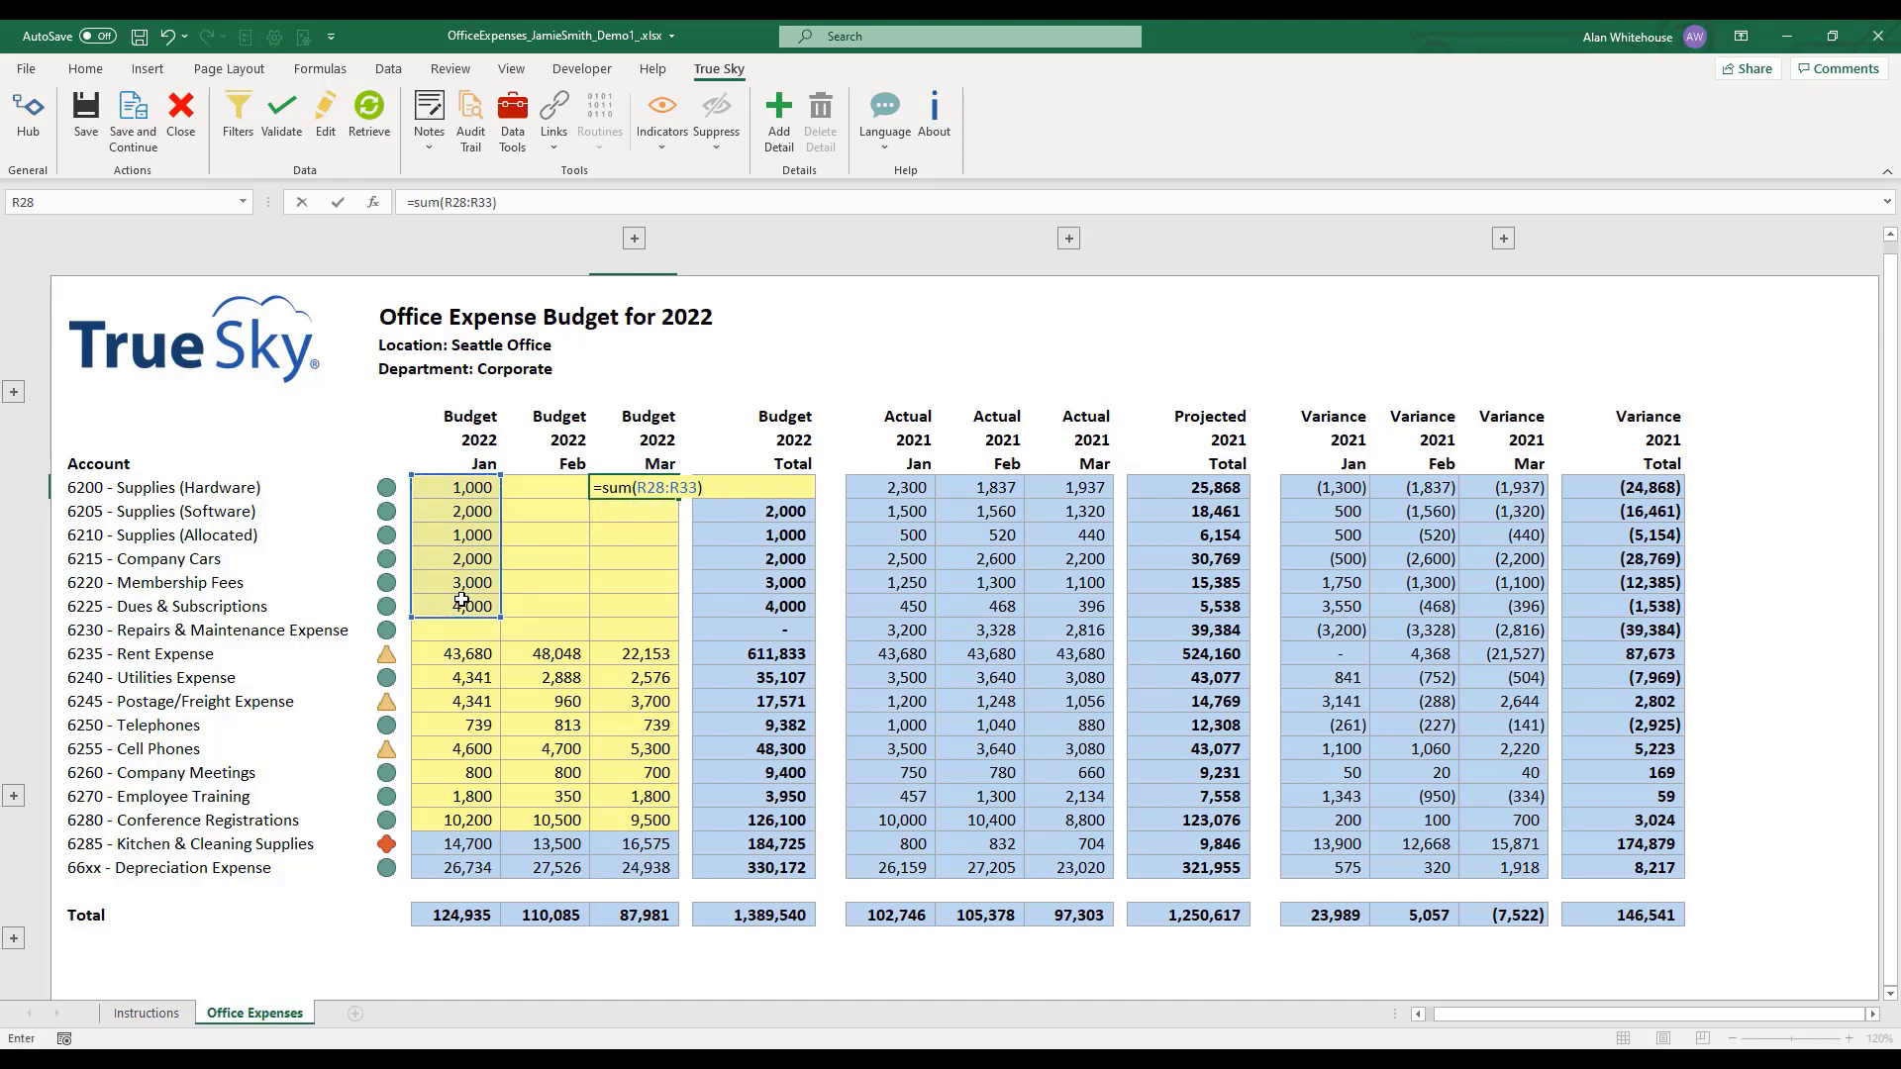
pyautogui.press('Return')
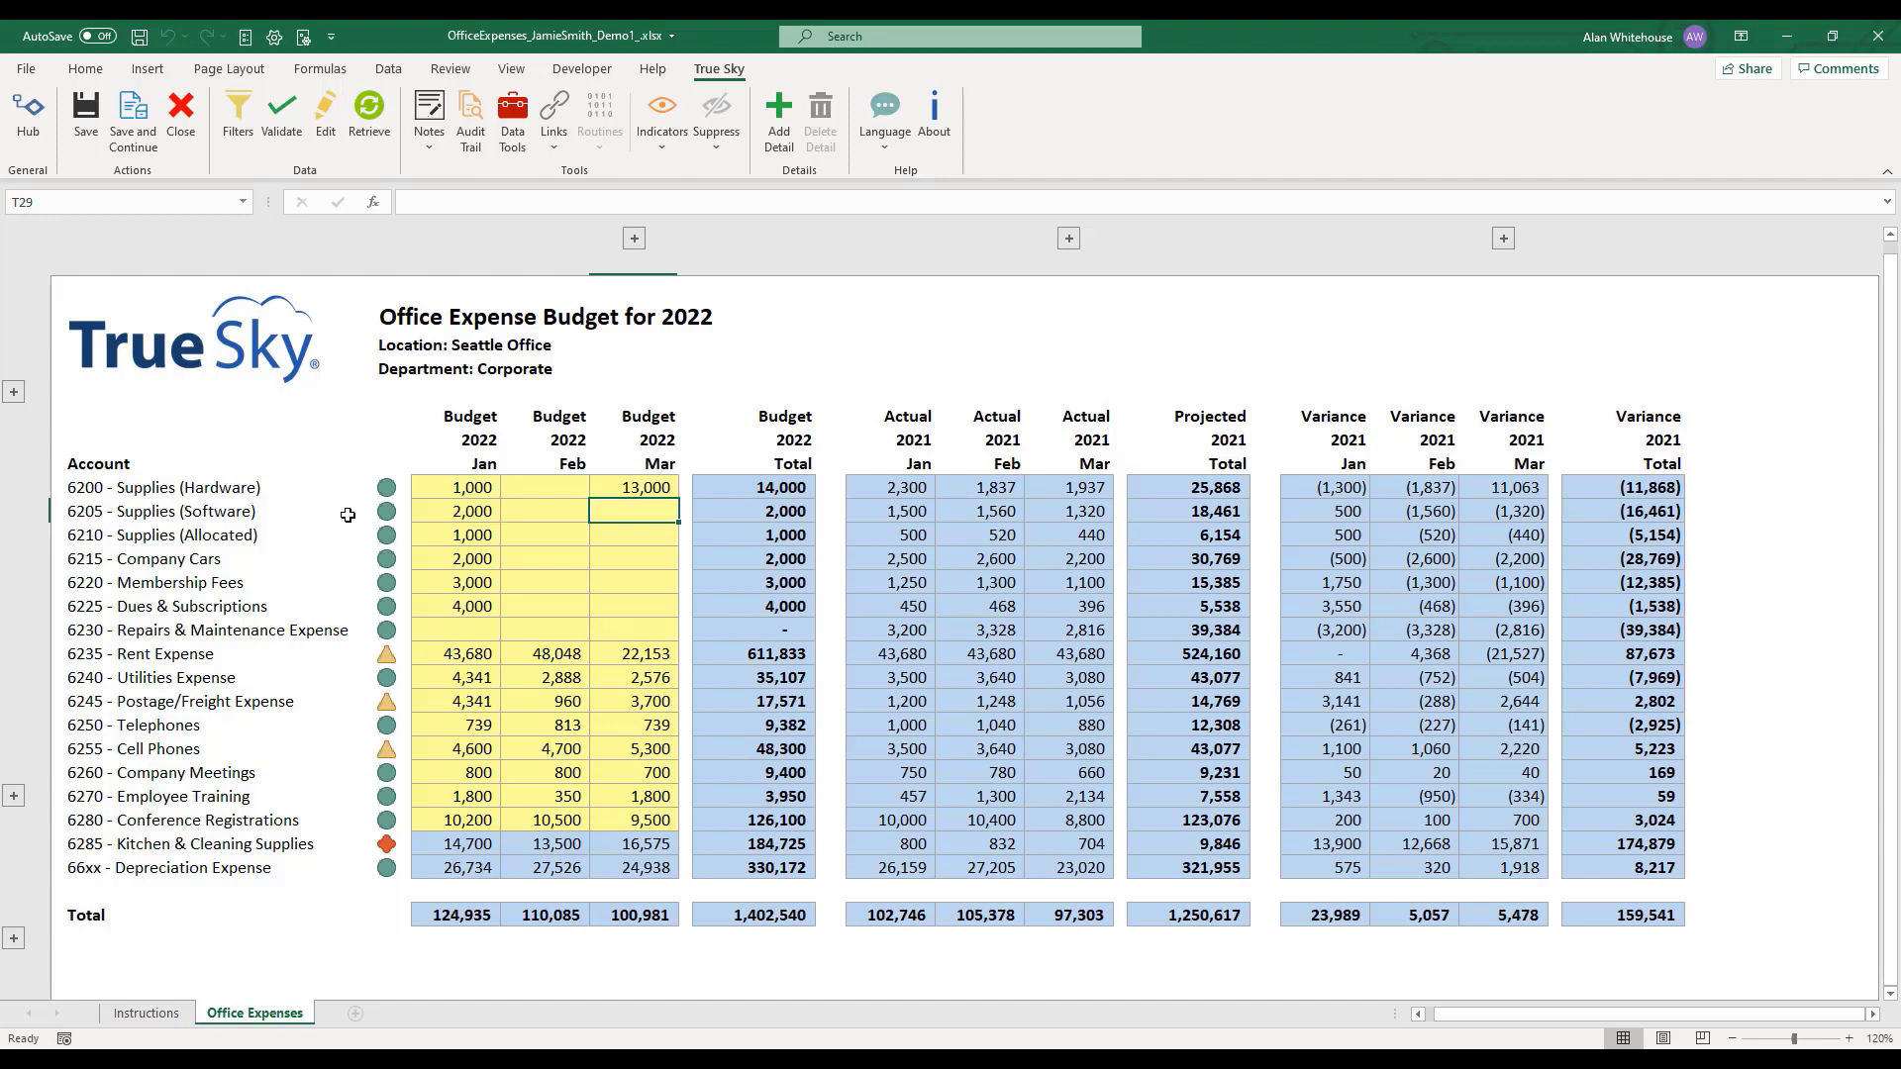
pyautogui.click(85, 124)
# Try to overwrite the January 2021 actual for Supplies (Hardware) with 1
pyautogui.click(910, 487)
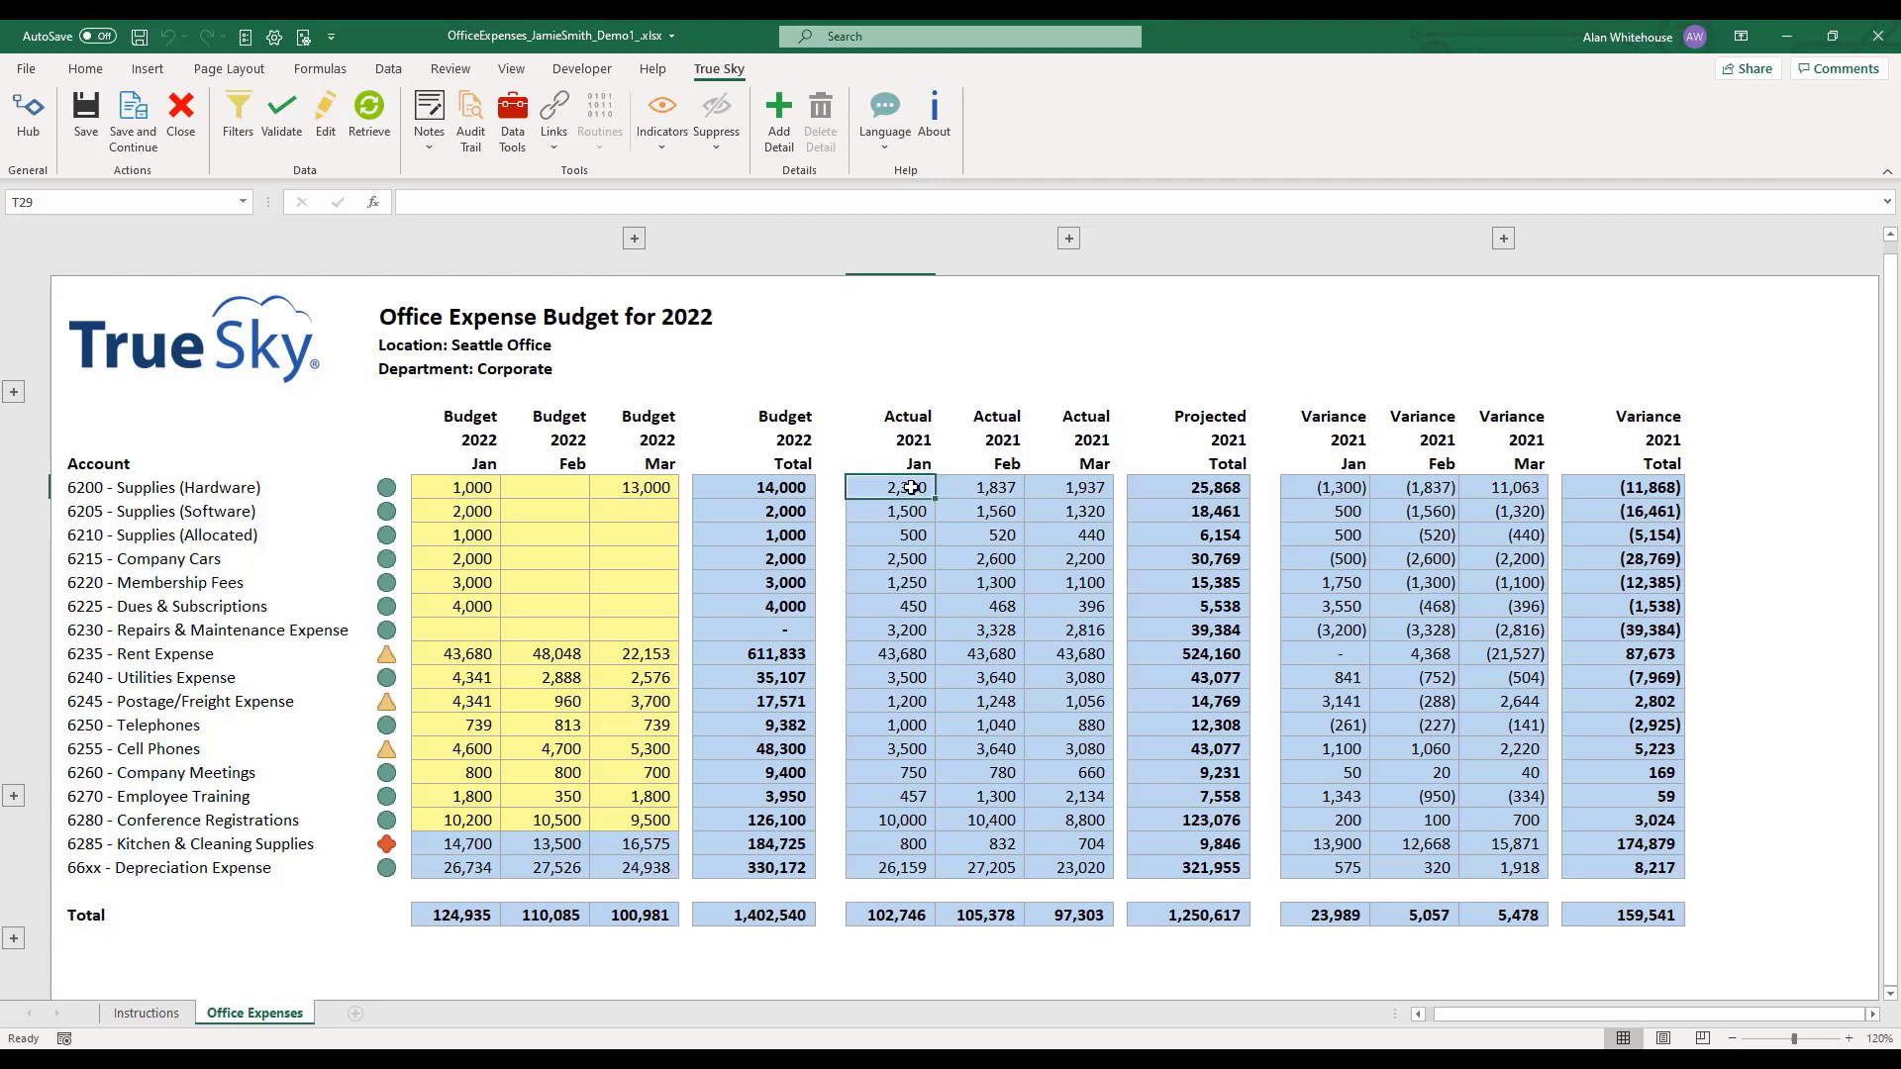
pyautogui.press('1')
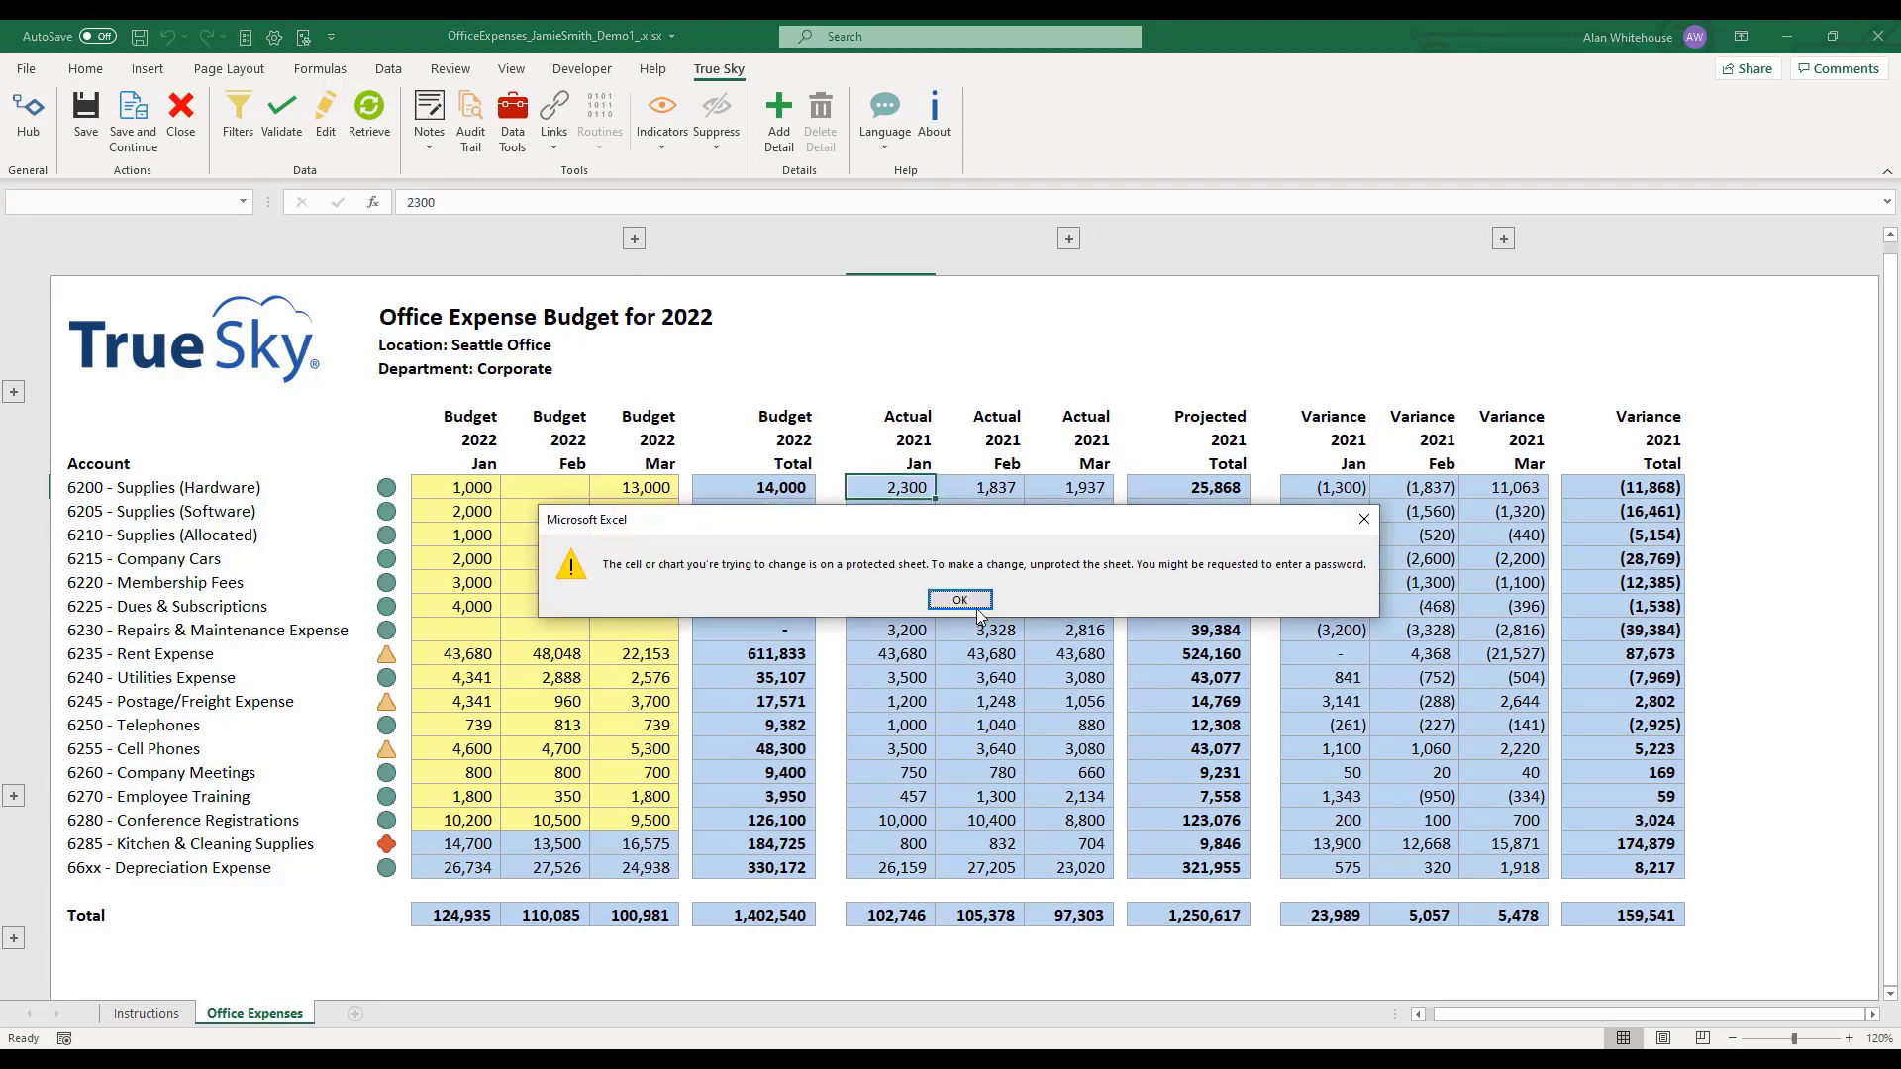
pyautogui.click(962, 601)
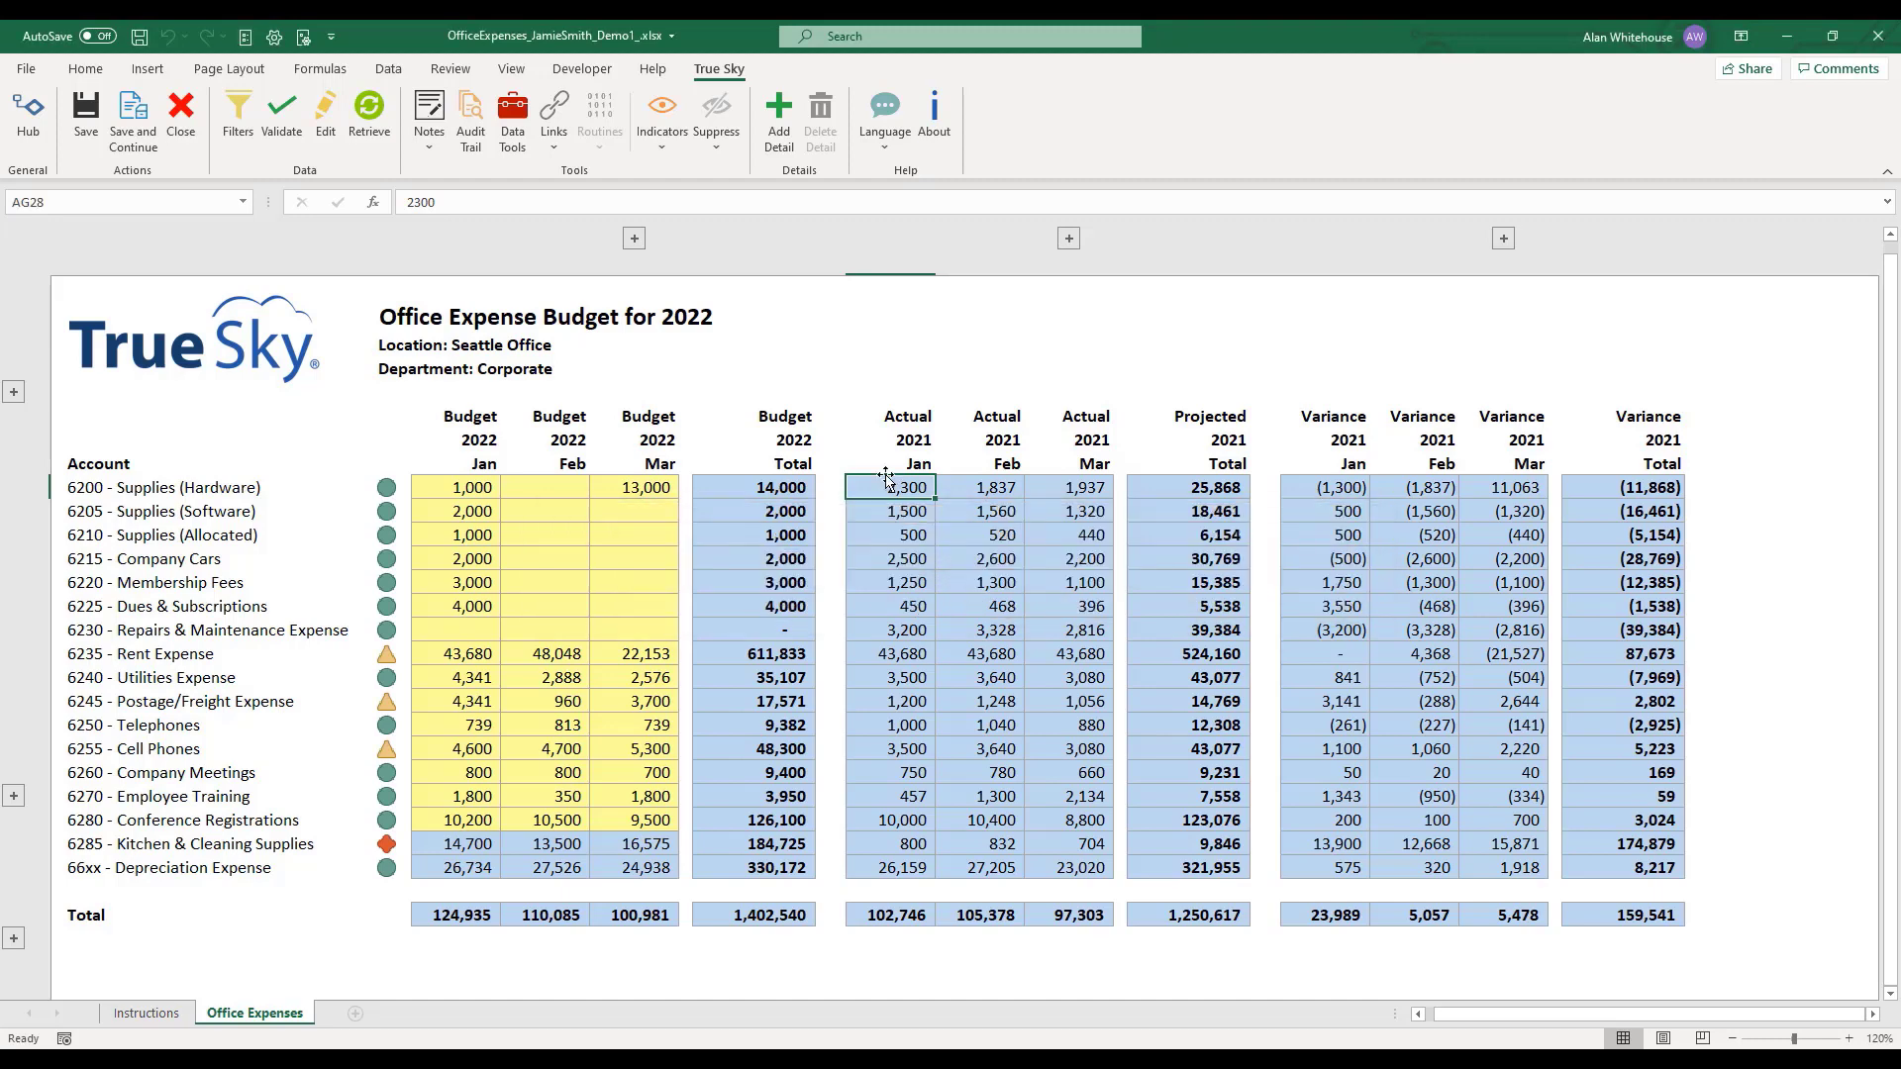
pyautogui.rightClick(894, 490)
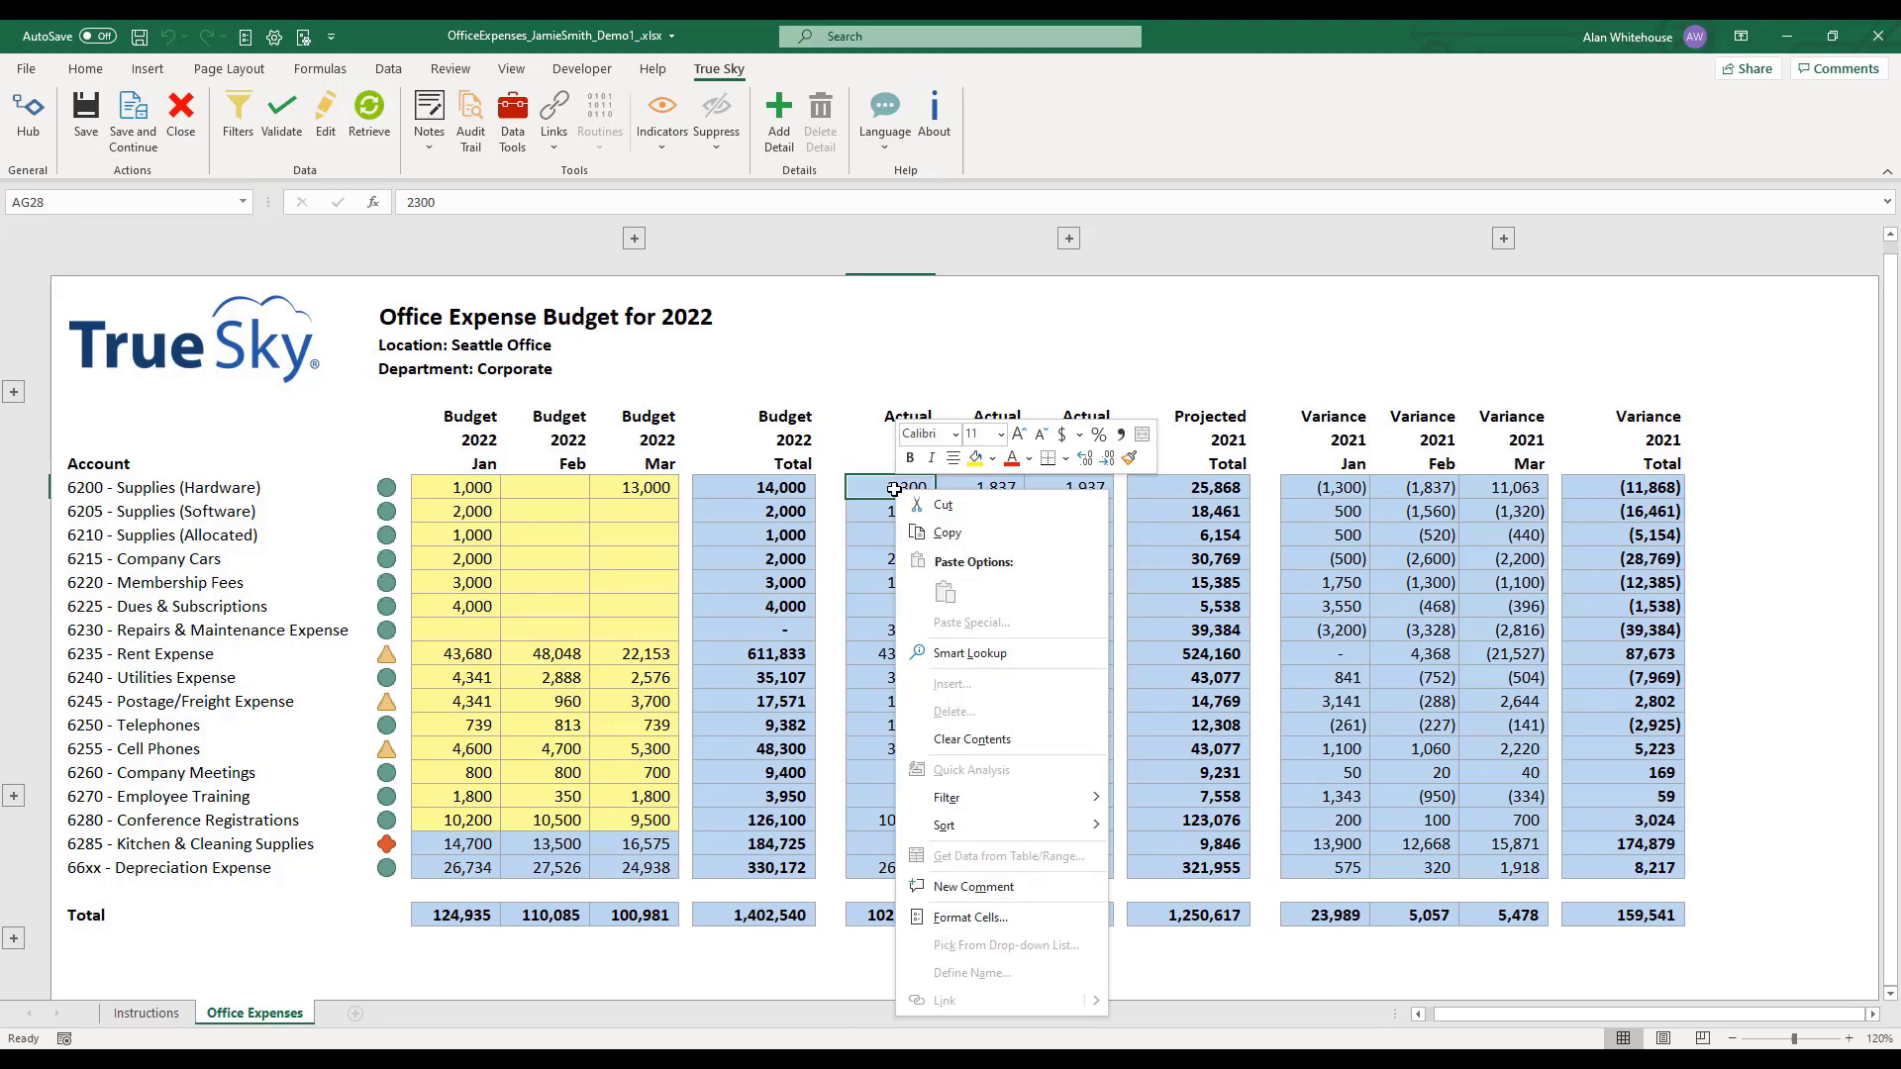
pyautogui.click(894, 489)
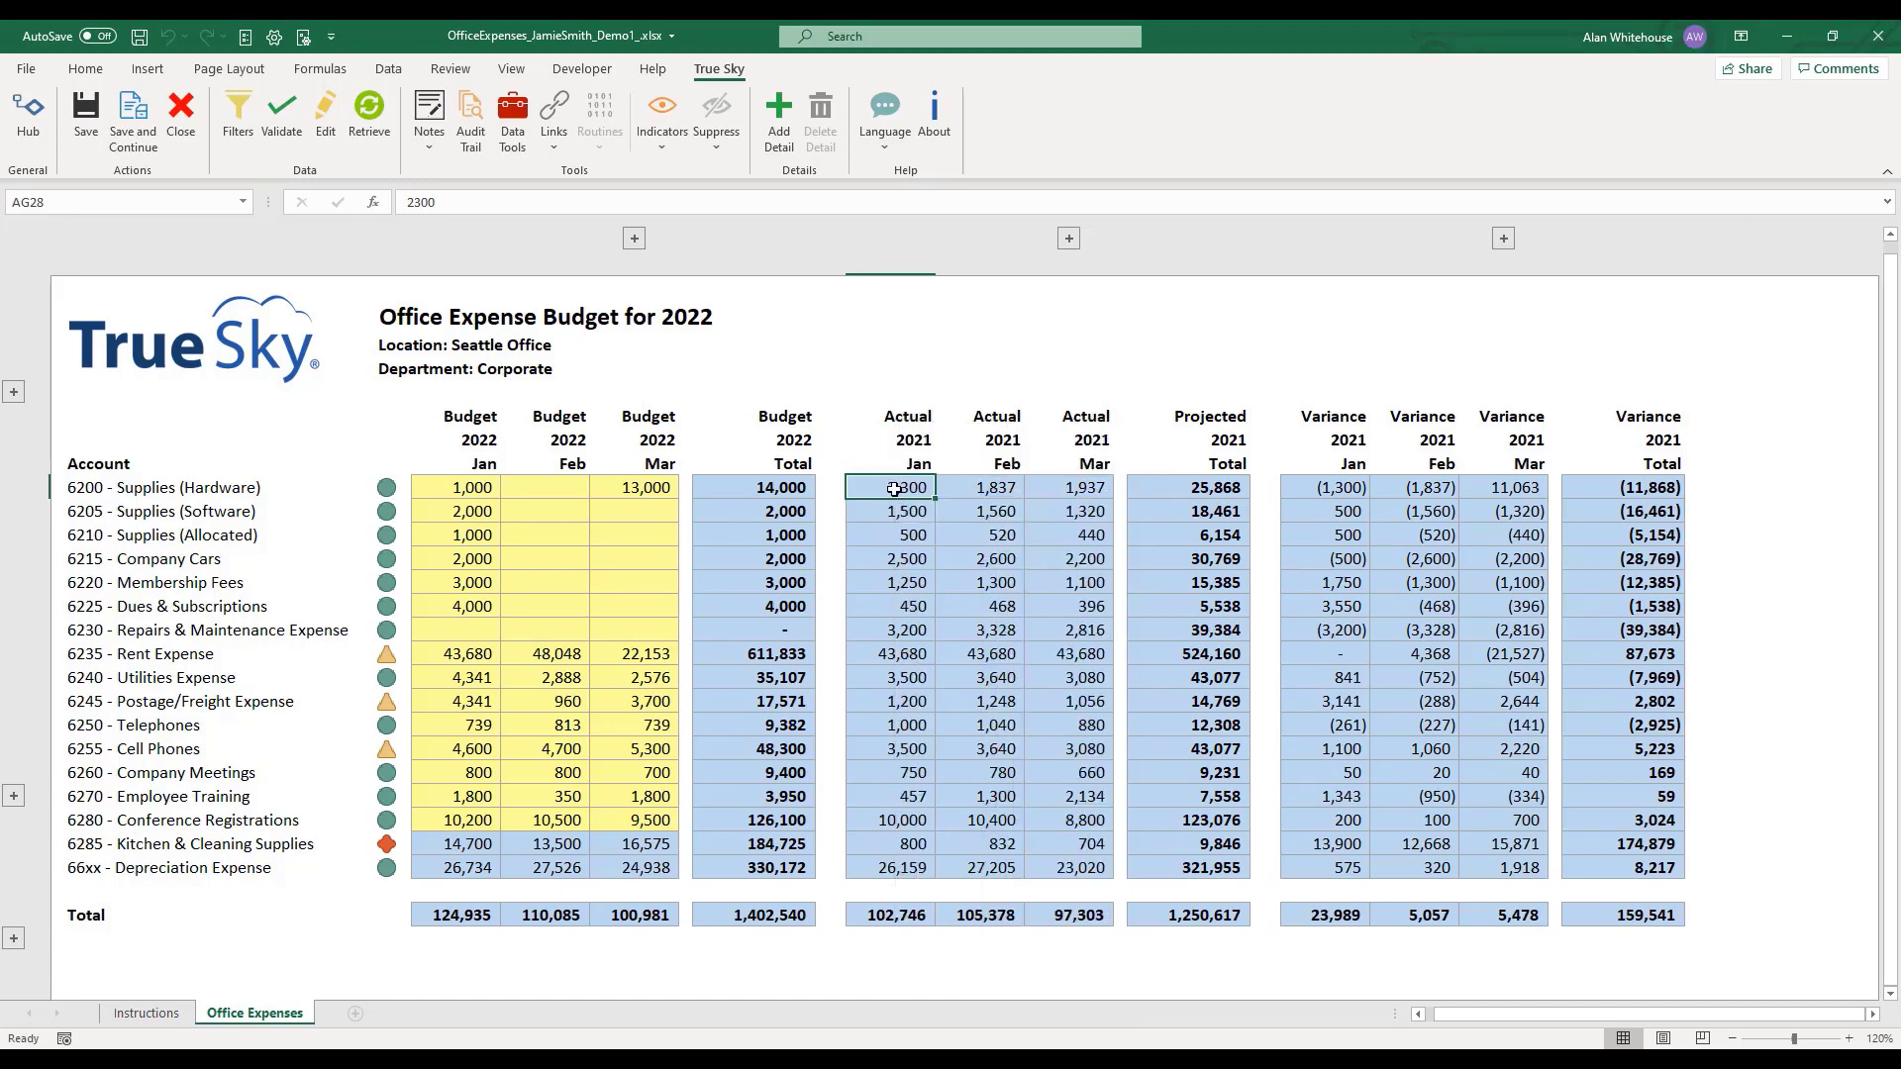
# Preview the Red - Yellow - Green color scale on the January to March 2021 actuals from Supplies (Hardware) through Employee Training
pyautogui.moveTo(897, 489); pyautogui.dragTo(1089, 796)
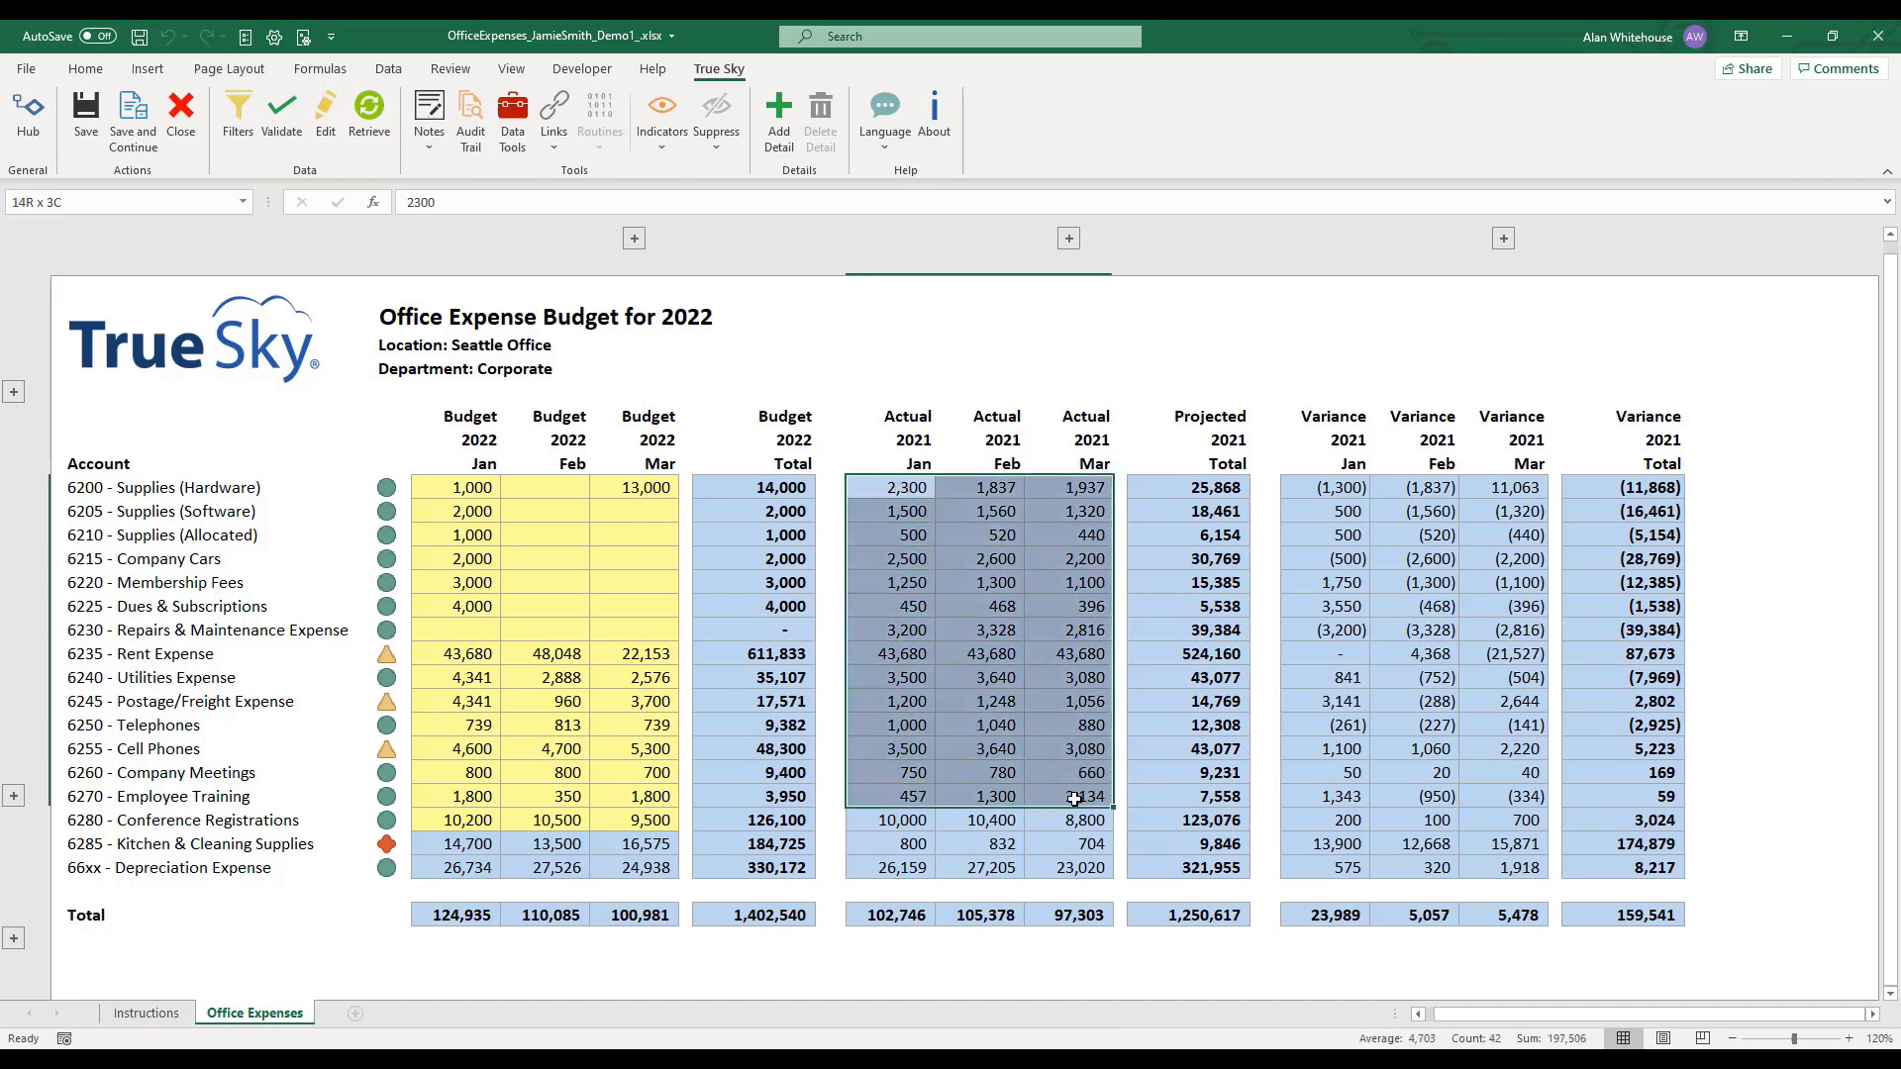
pyautogui.click(84, 67)
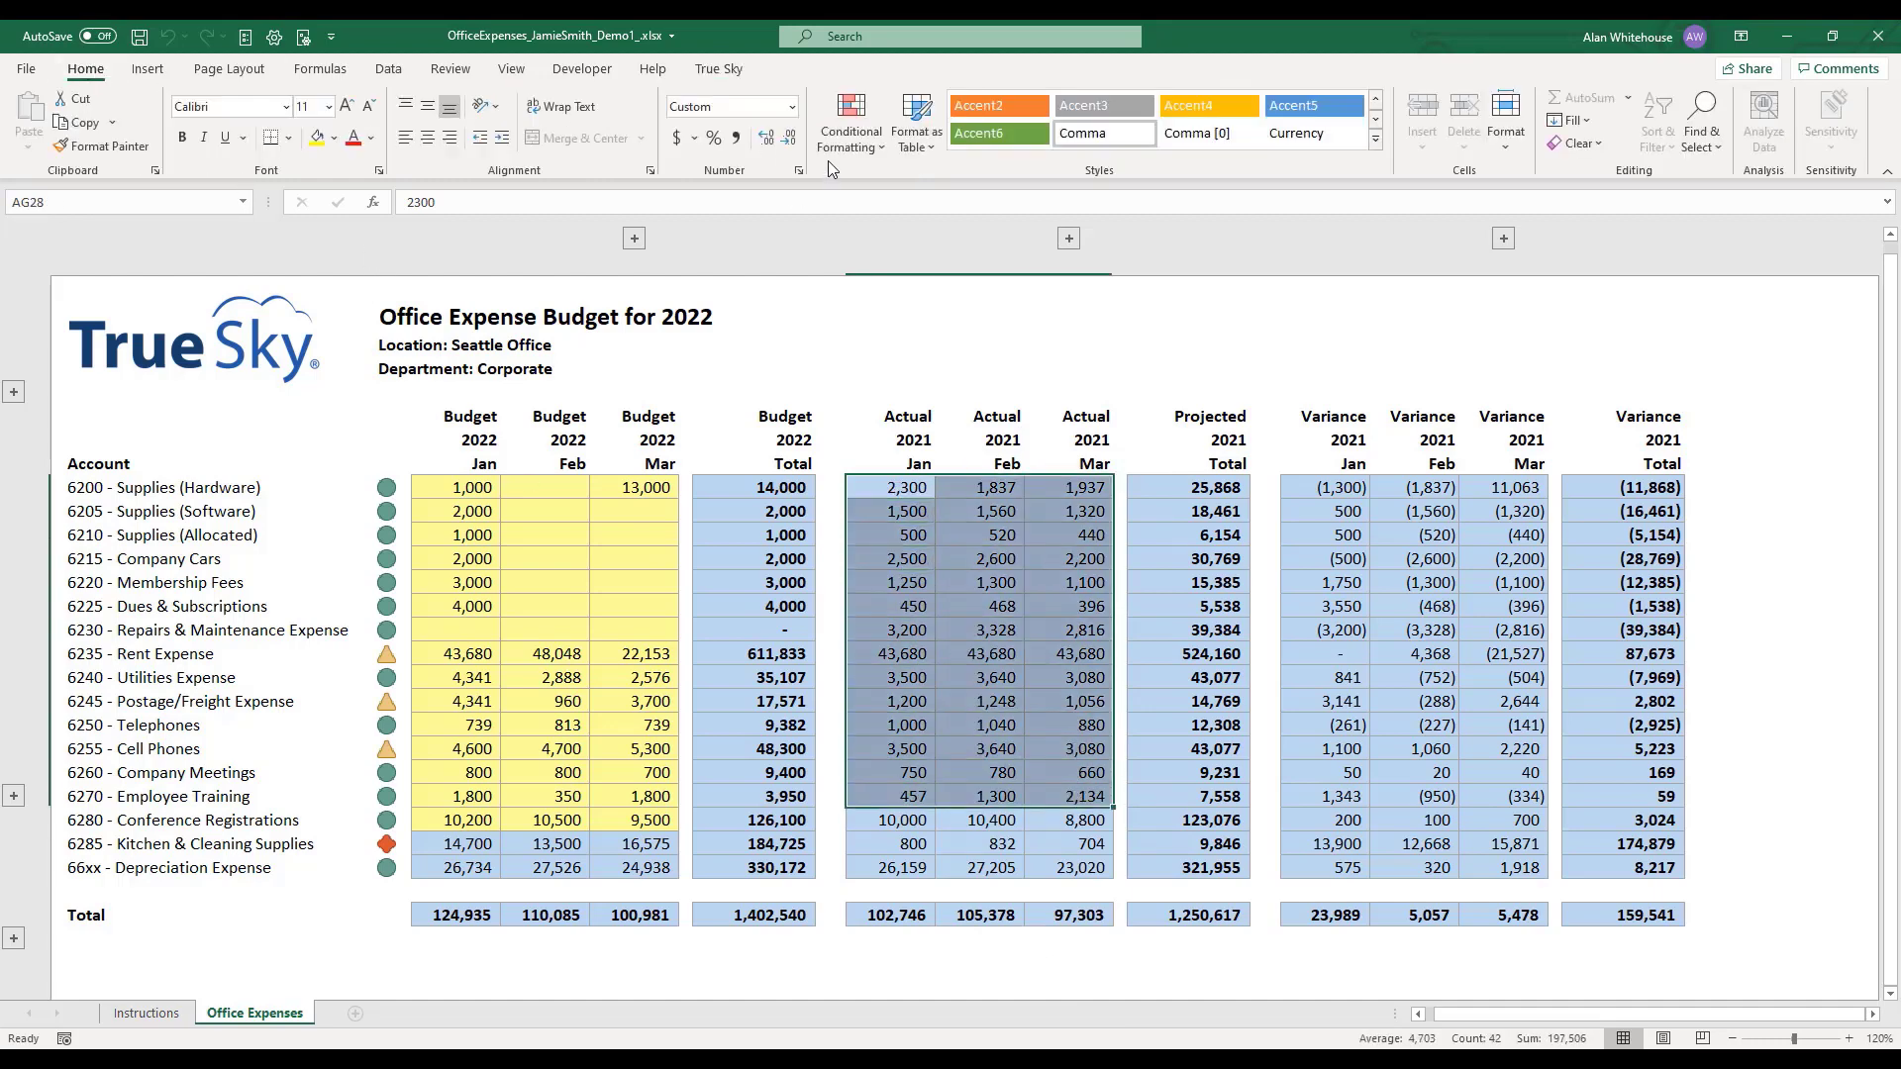
pyautogui.click(851, 119)
pyautogui.moveTo(884, 333)
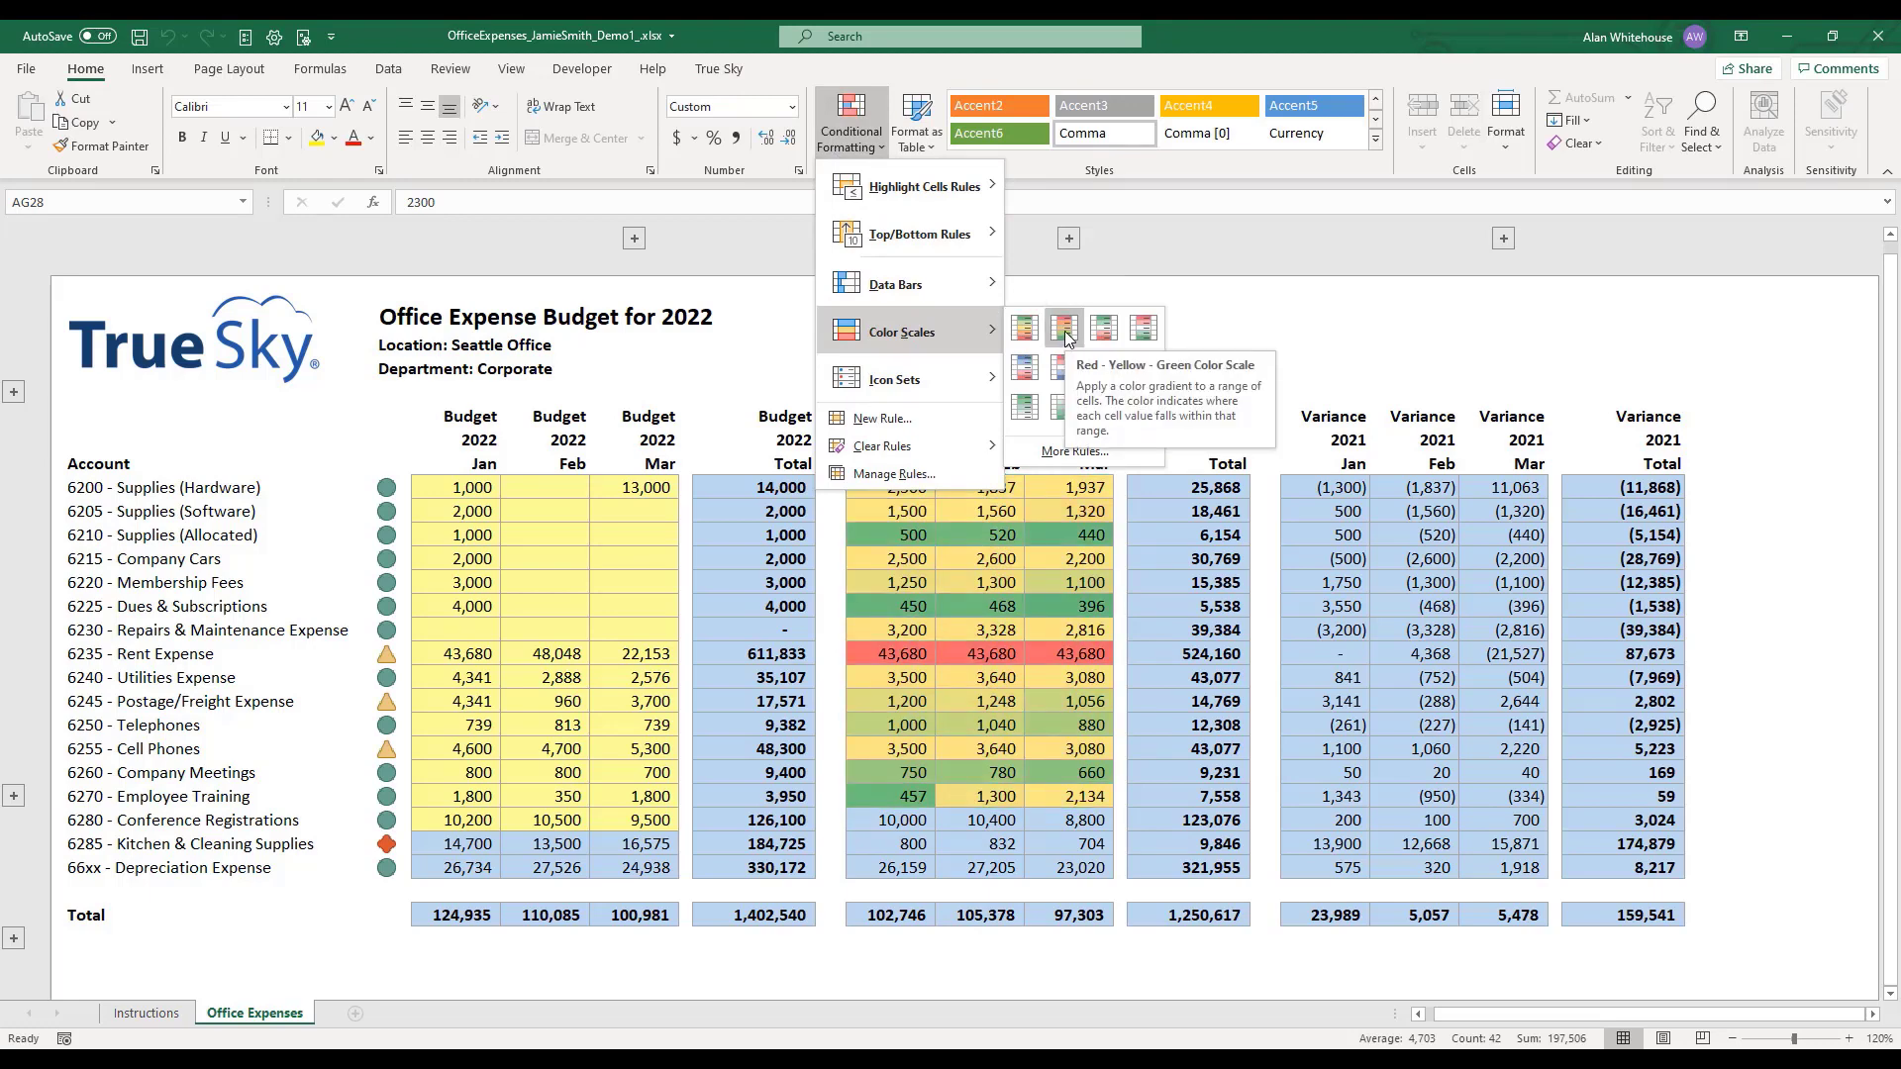
pyautogui.click(1144, 79)
pyautogui.click(888, 495)
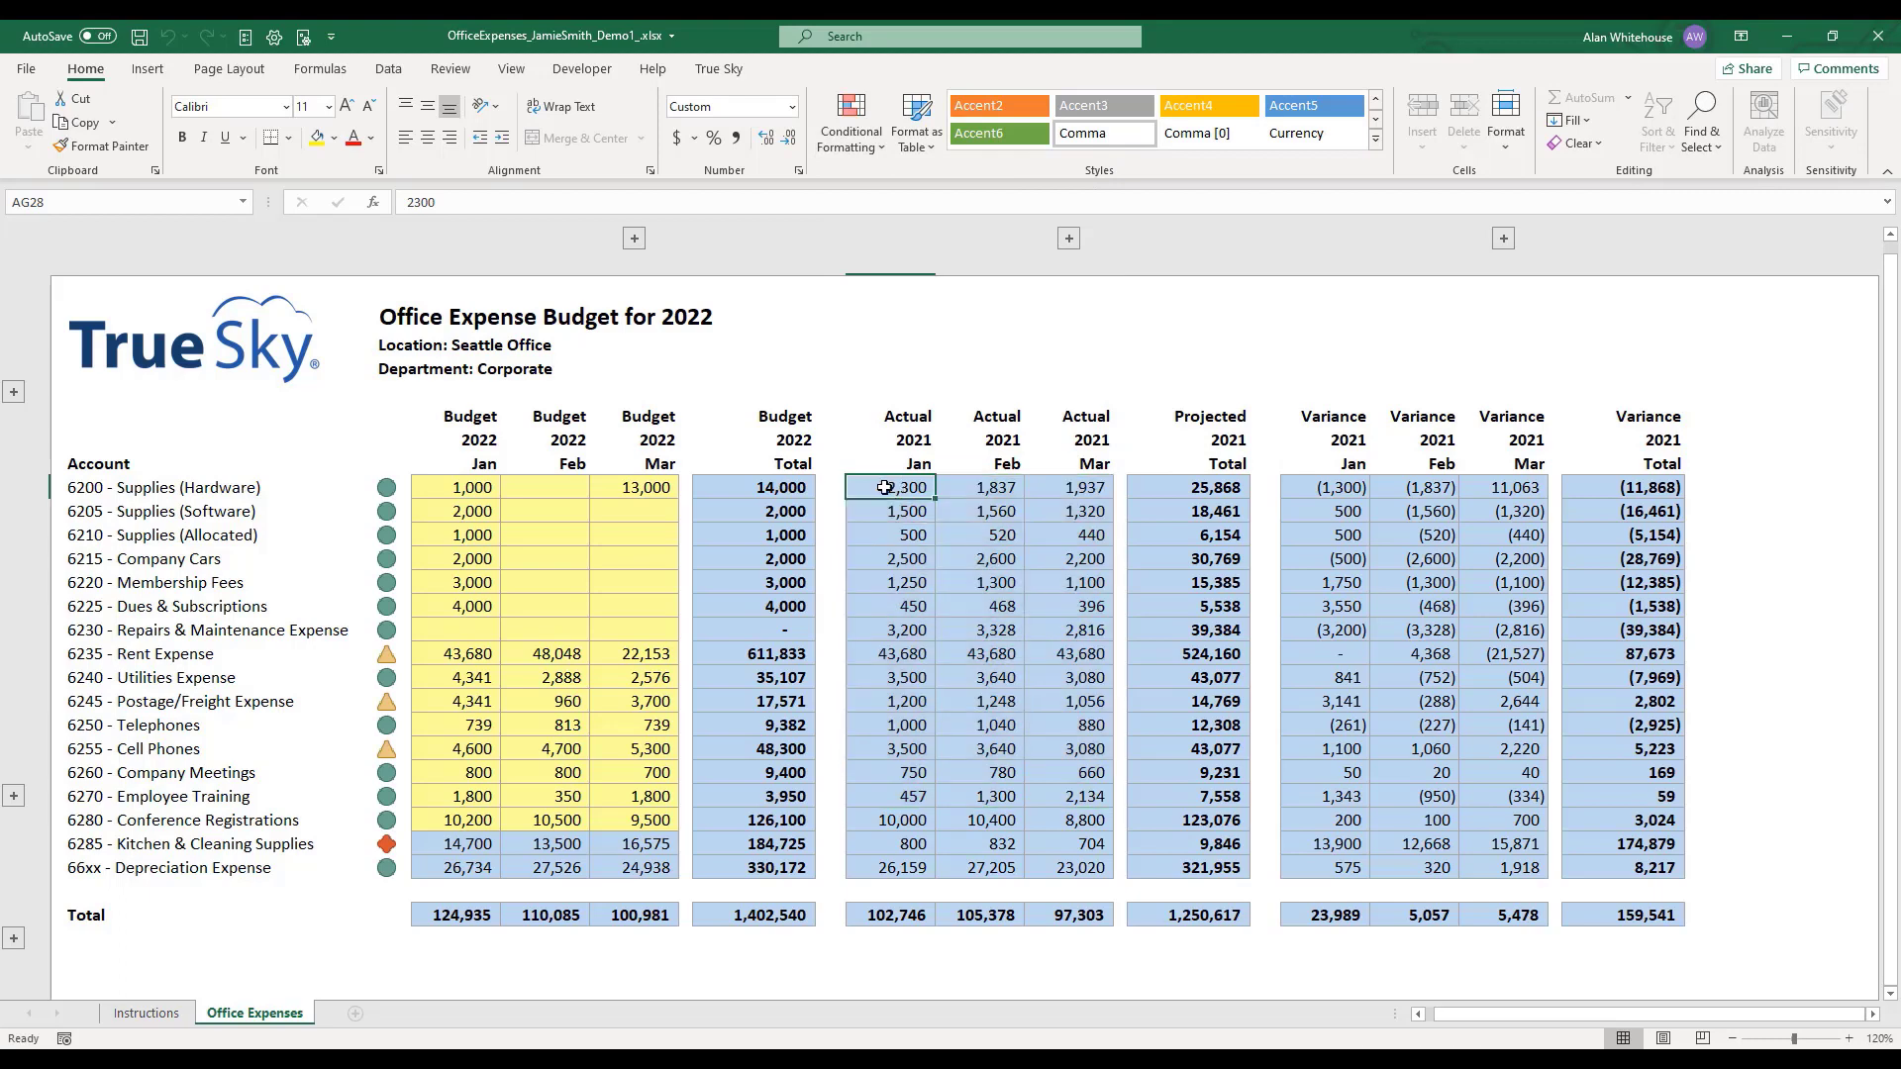
# Restore the January 2022 Supplies (Hardware) budget to the 7,203.39 entry of 03/30/2021 12:51 PM from its audit trail
pyautogui.click(716, 70)
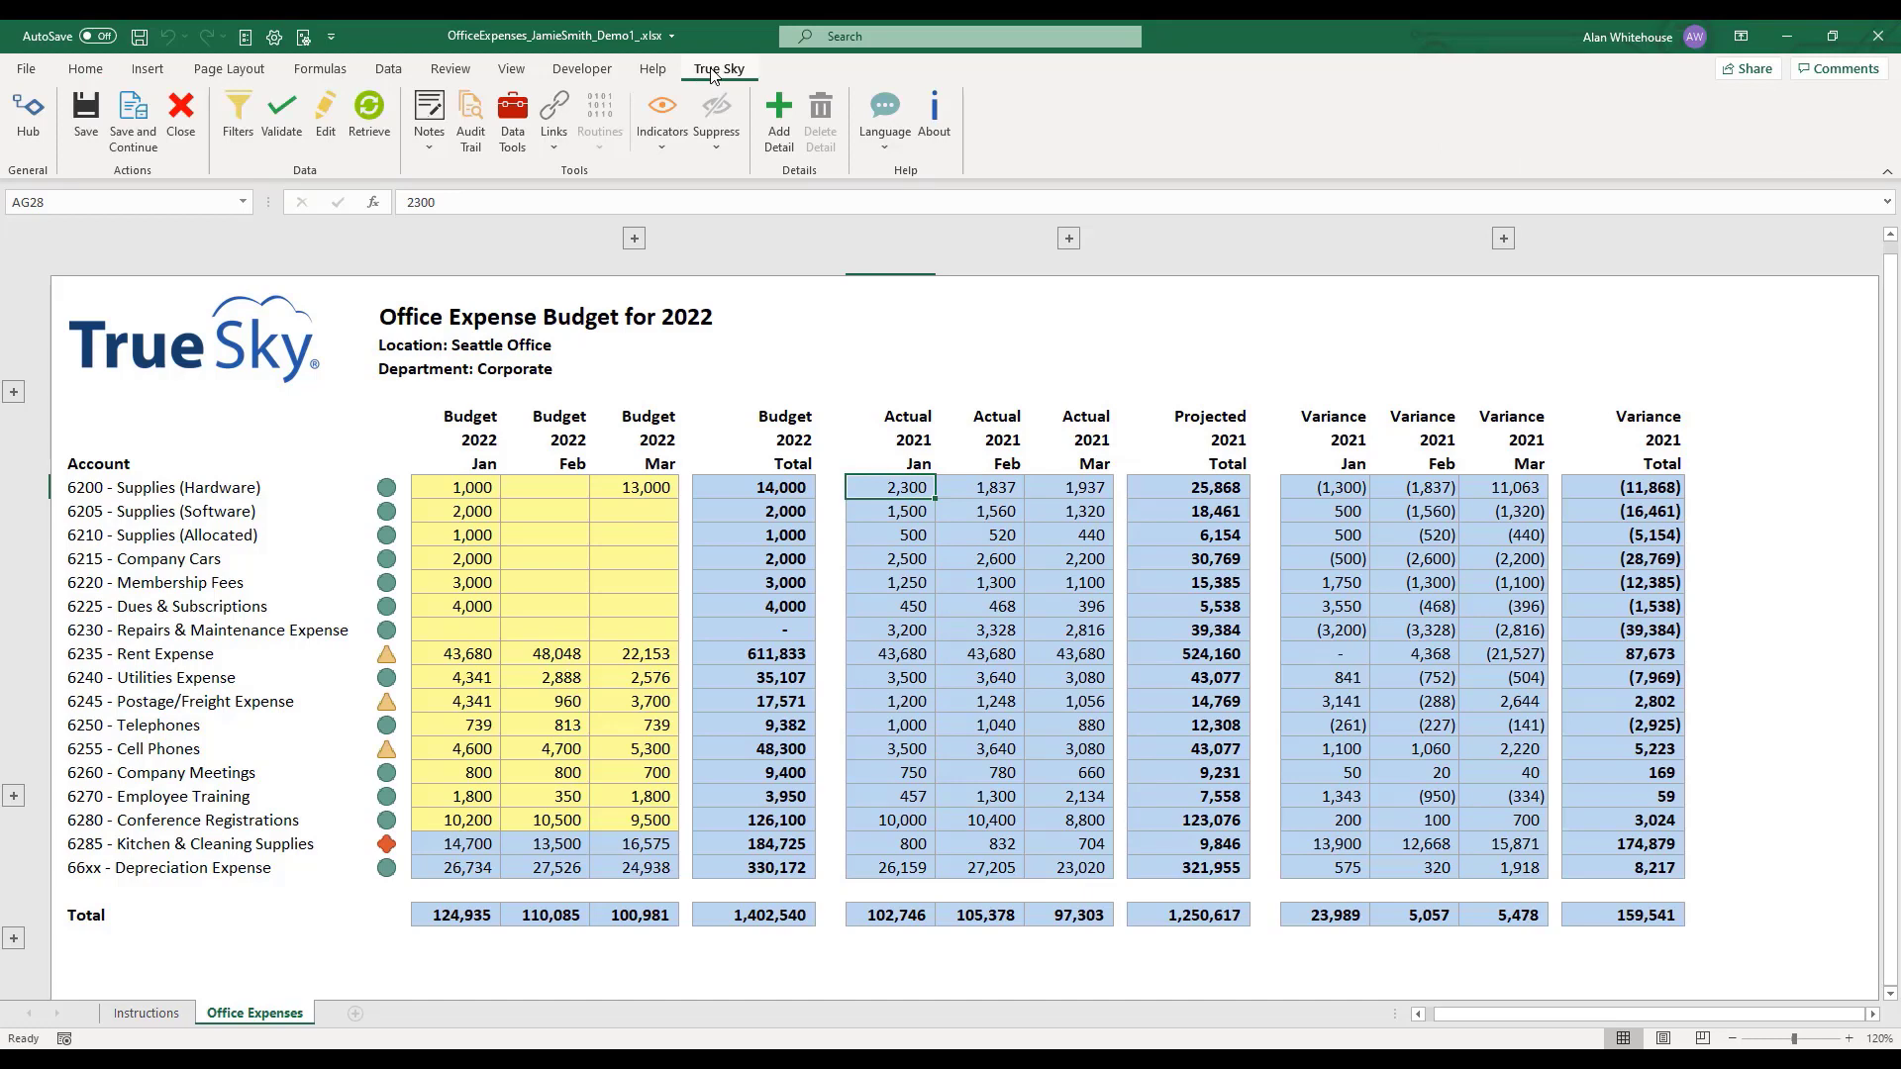
pyautogui.click(472, 490)
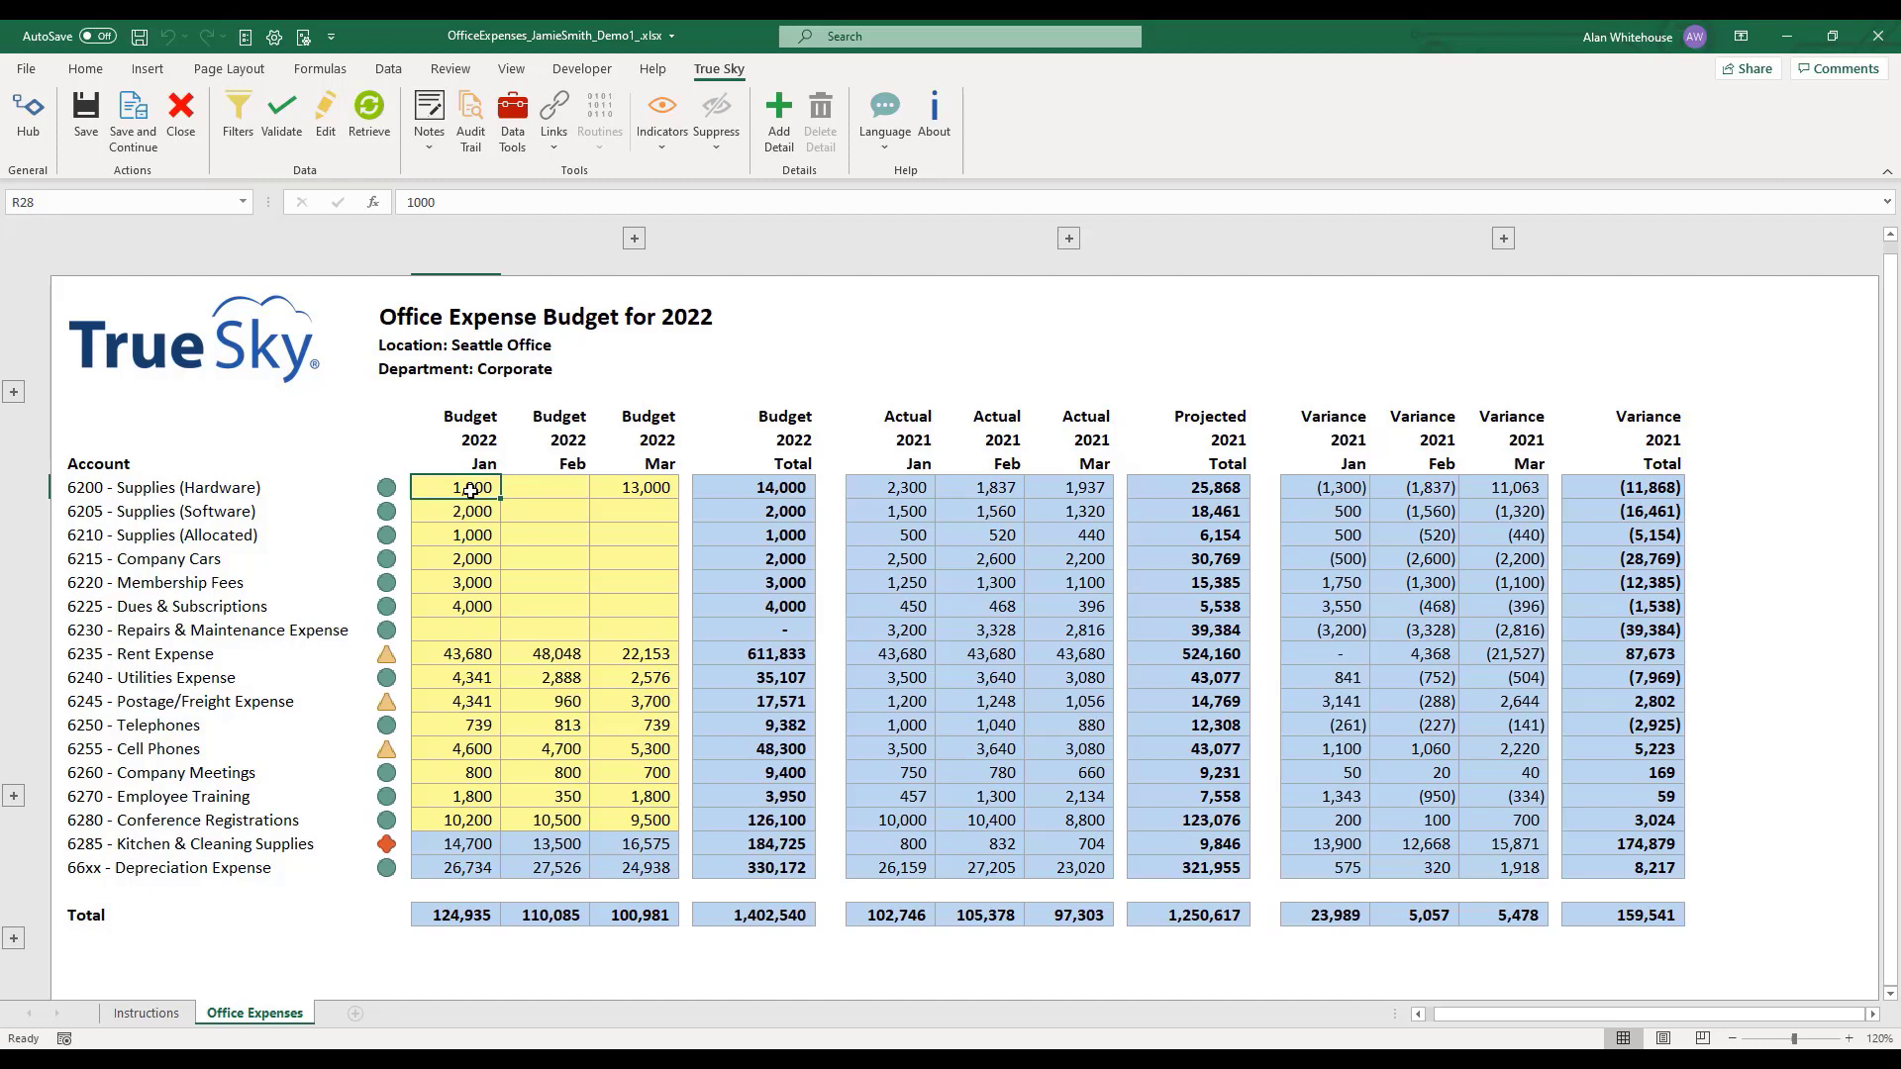
pyautogui.click(473, 137)
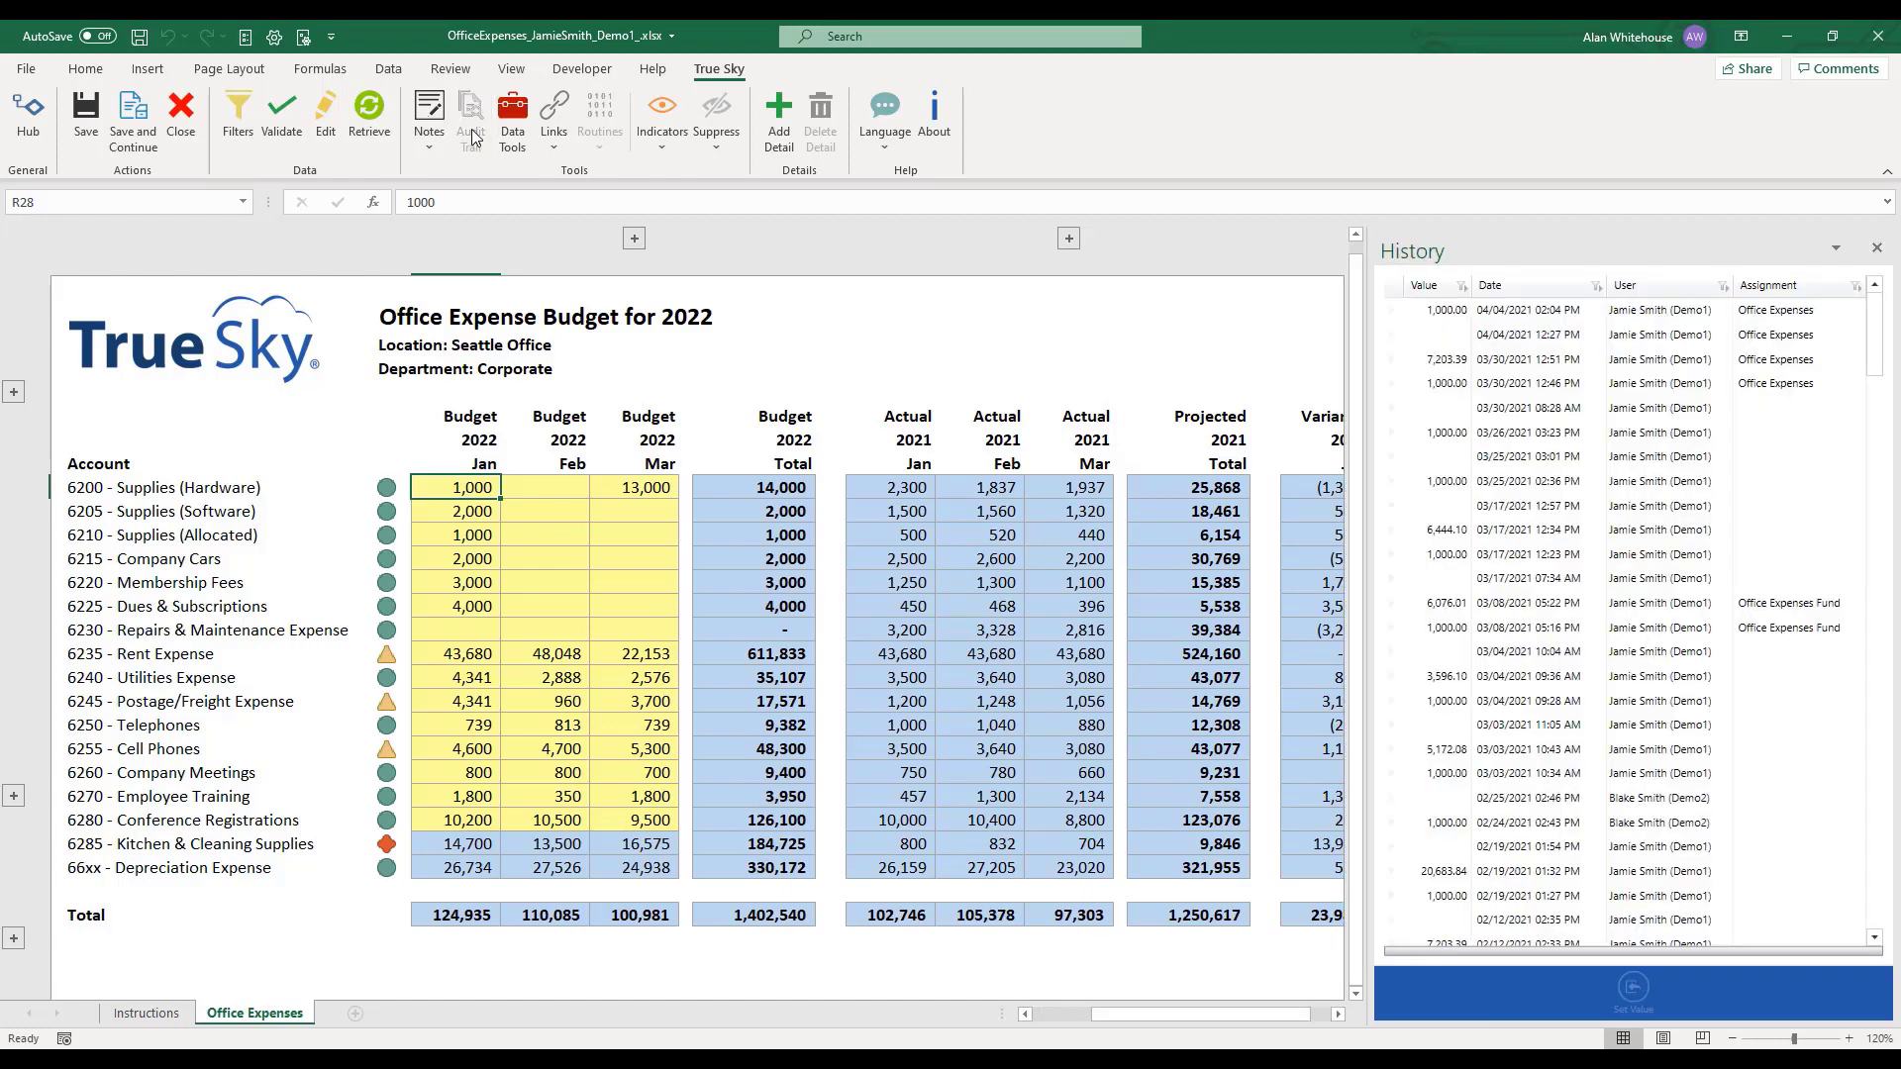
pyautogui.click(1491, 368)
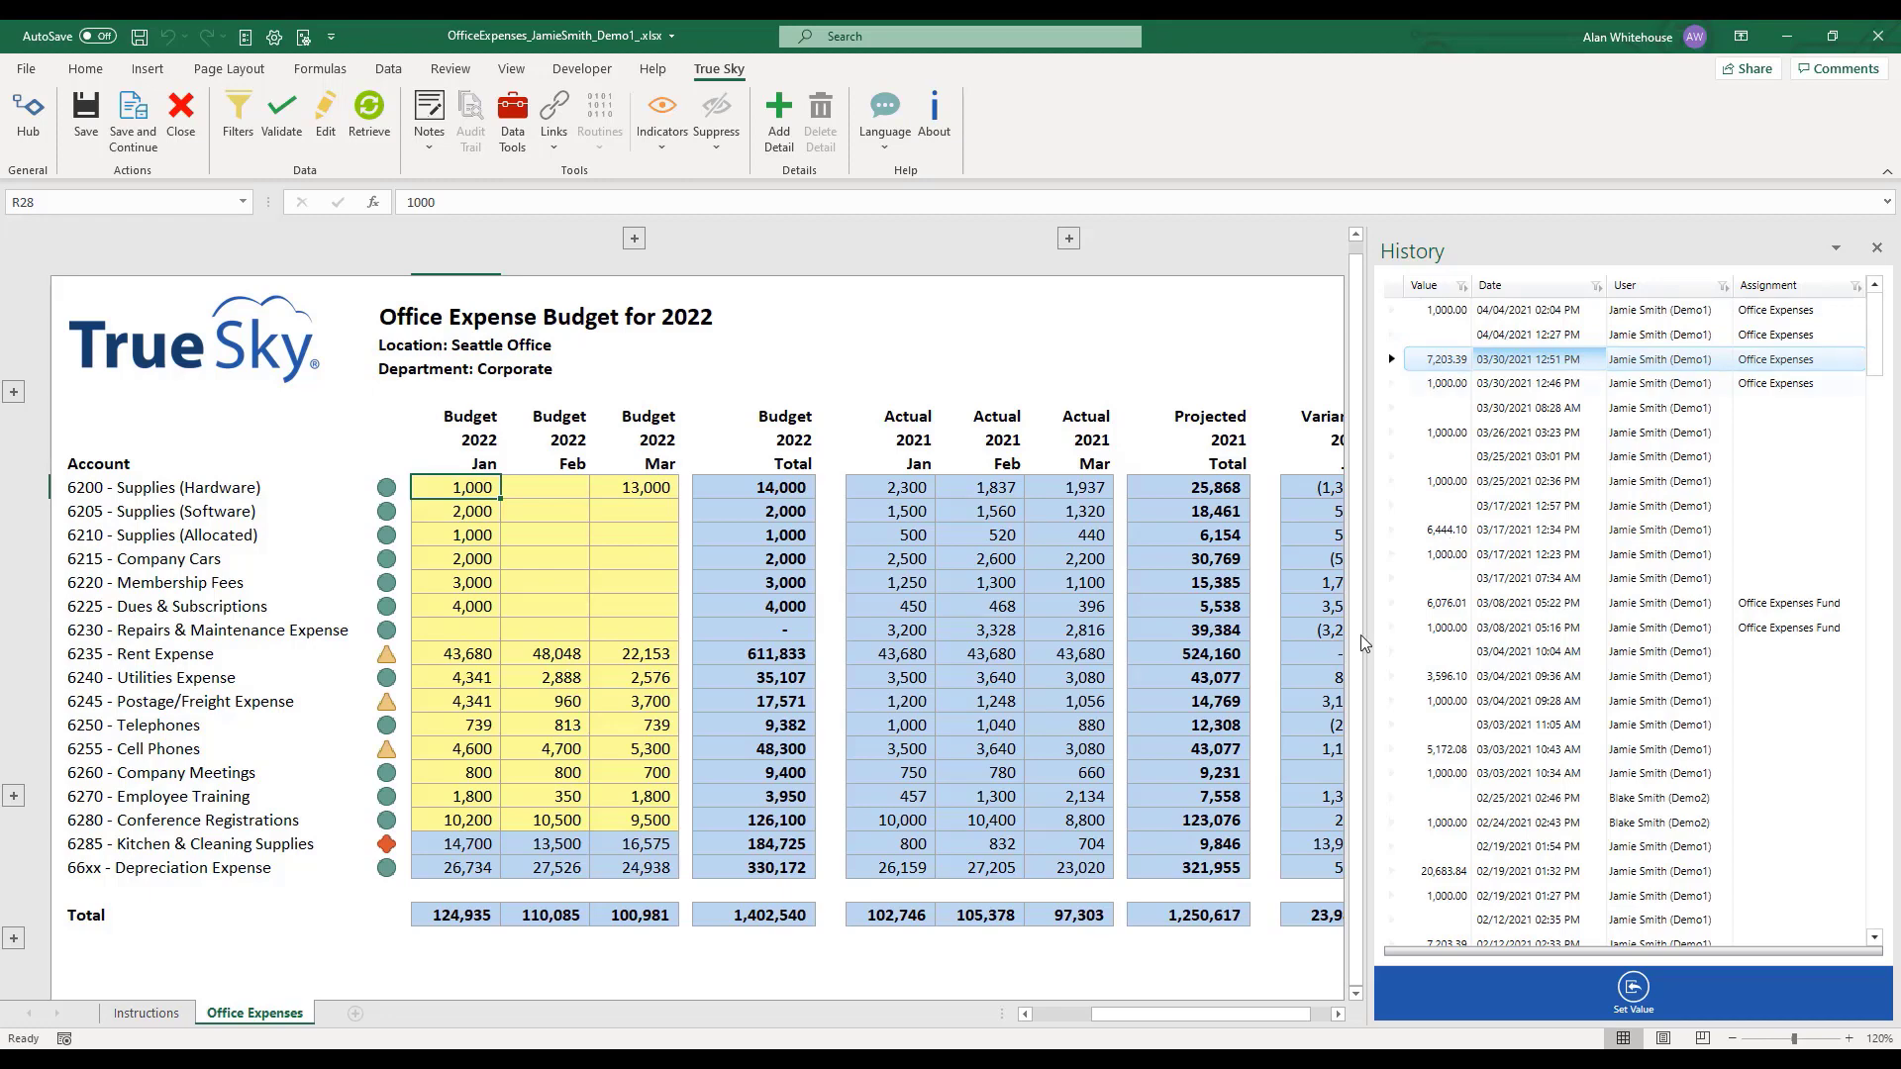
pyautogui.click(1633, 989)
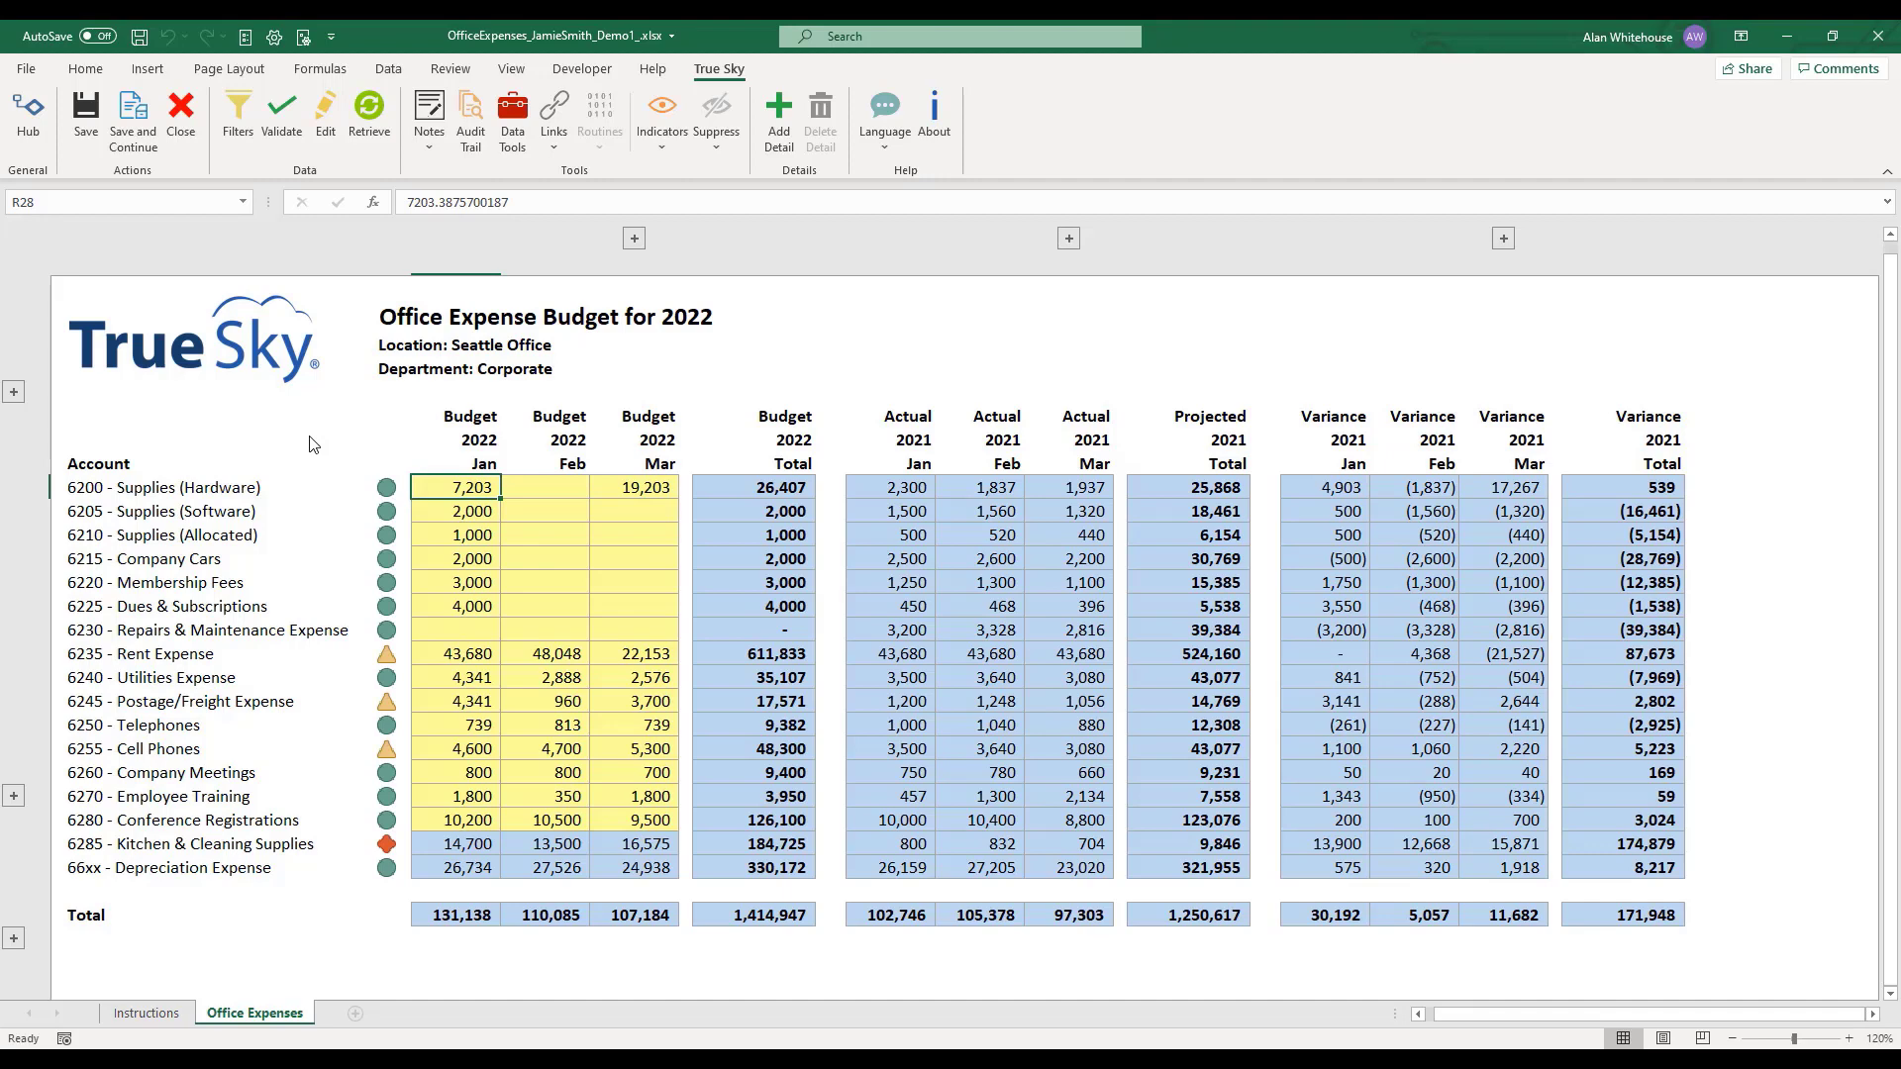
# Open the True Sky notes attached to the January 2022 Supplies (Hardware) budget
pyautogui.rightClick(464, 488)
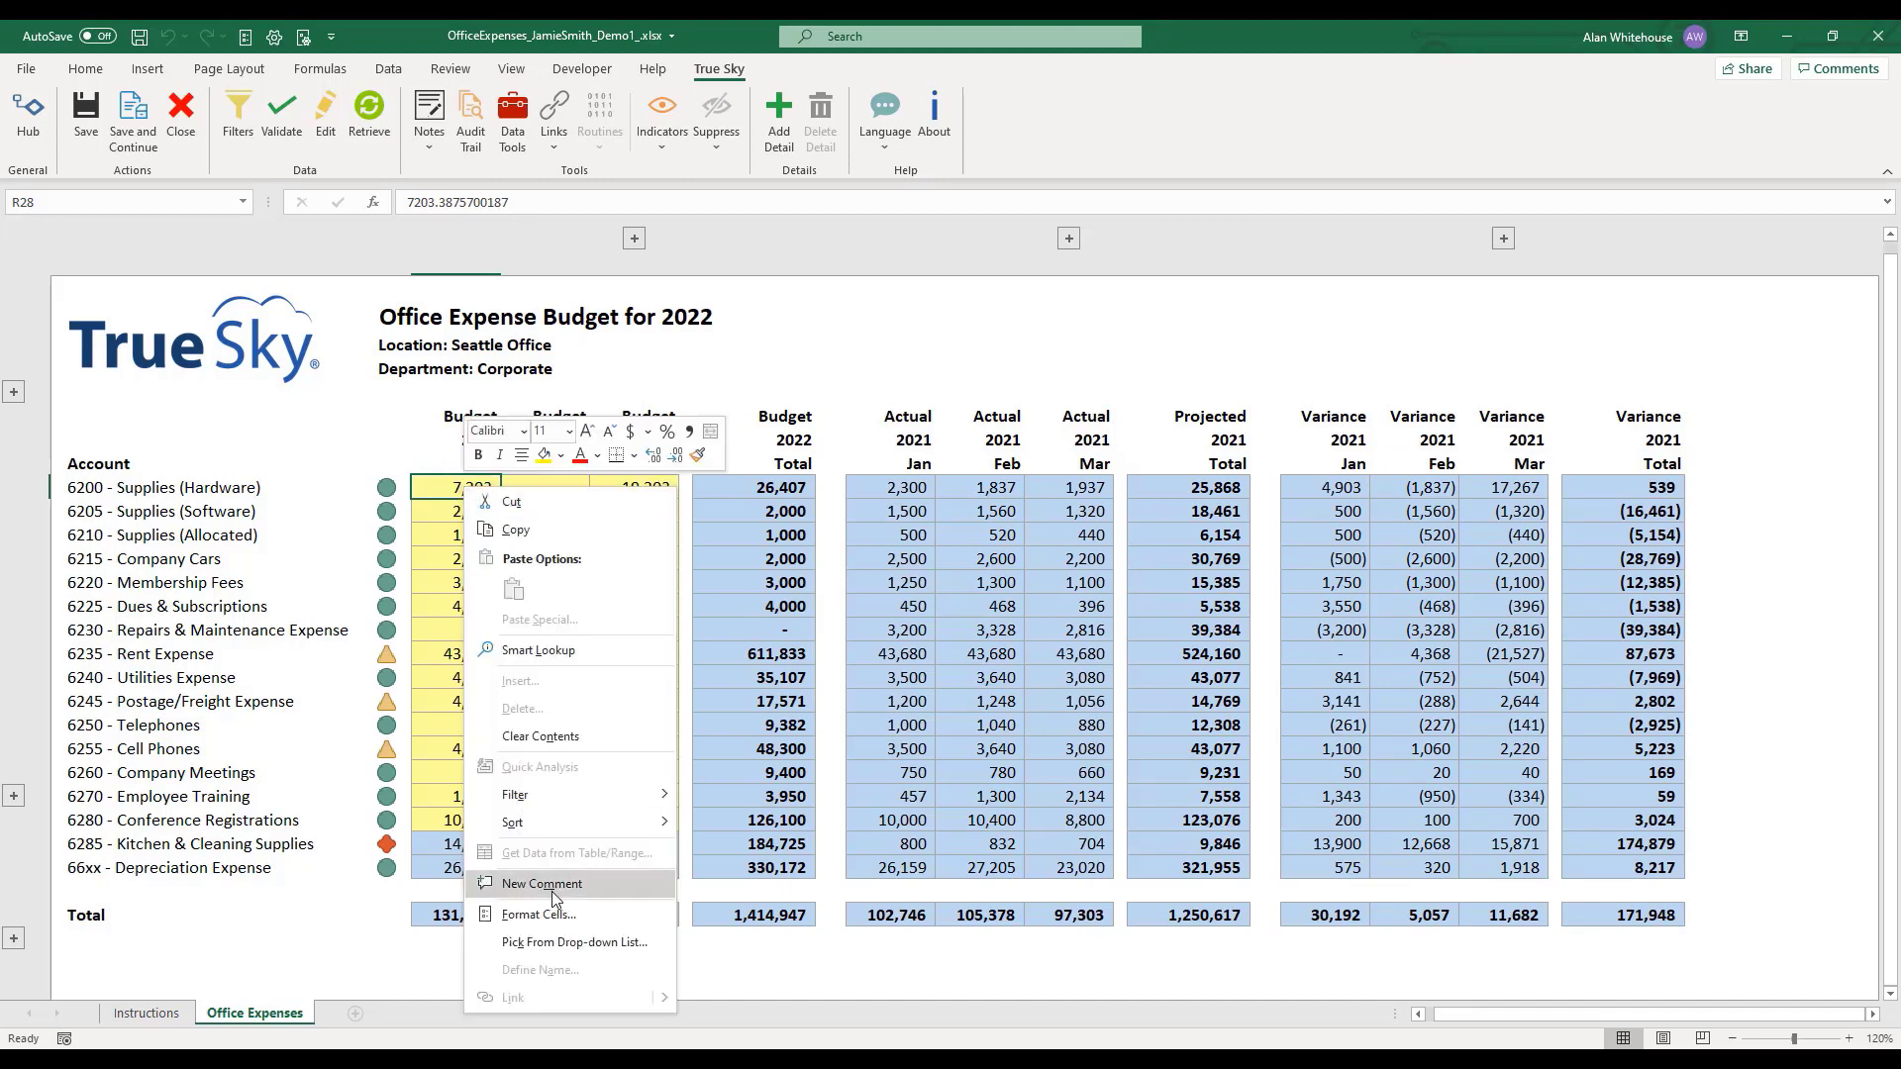
pyautogui.click(438, 484)
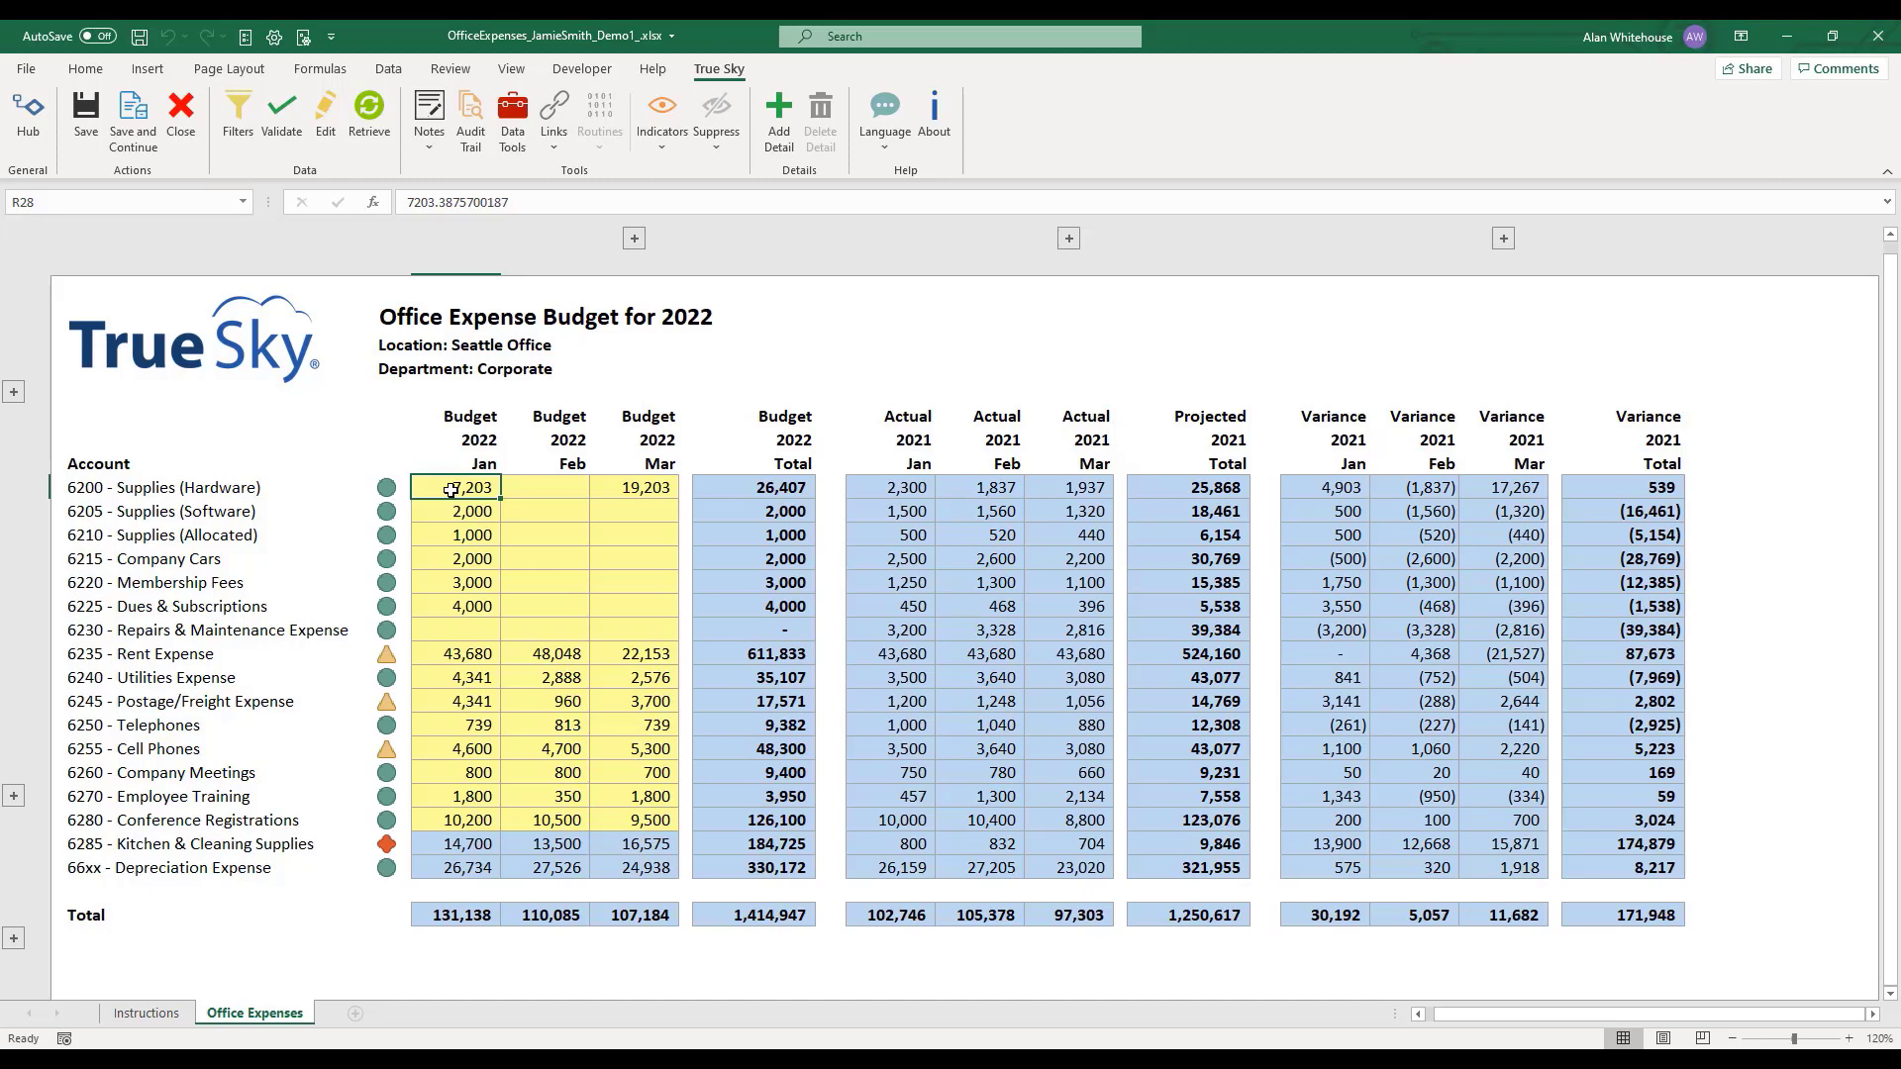
pyautogui.click(433, 112)
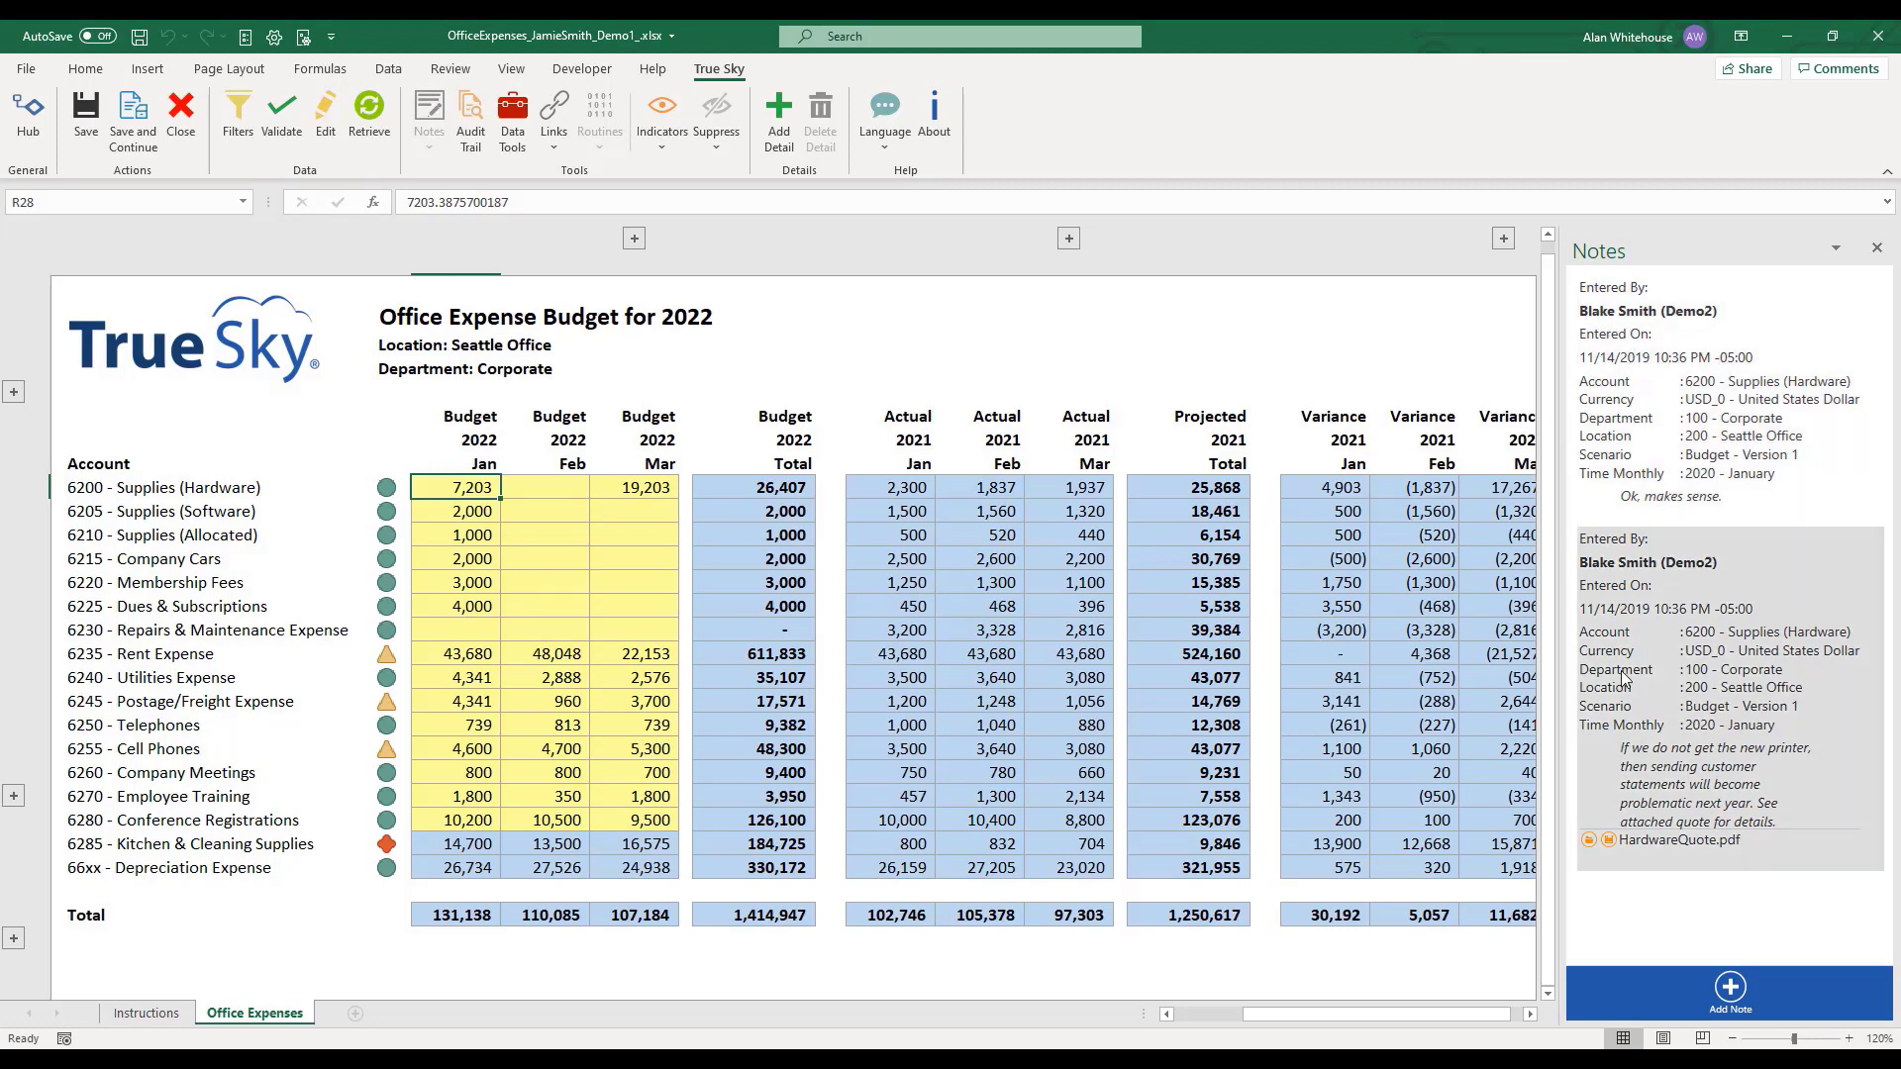
# Draft a new note reading "My new Note.." for the January Supplies (Hardware) budget and discard it
pyautogui.click(1731, 990)
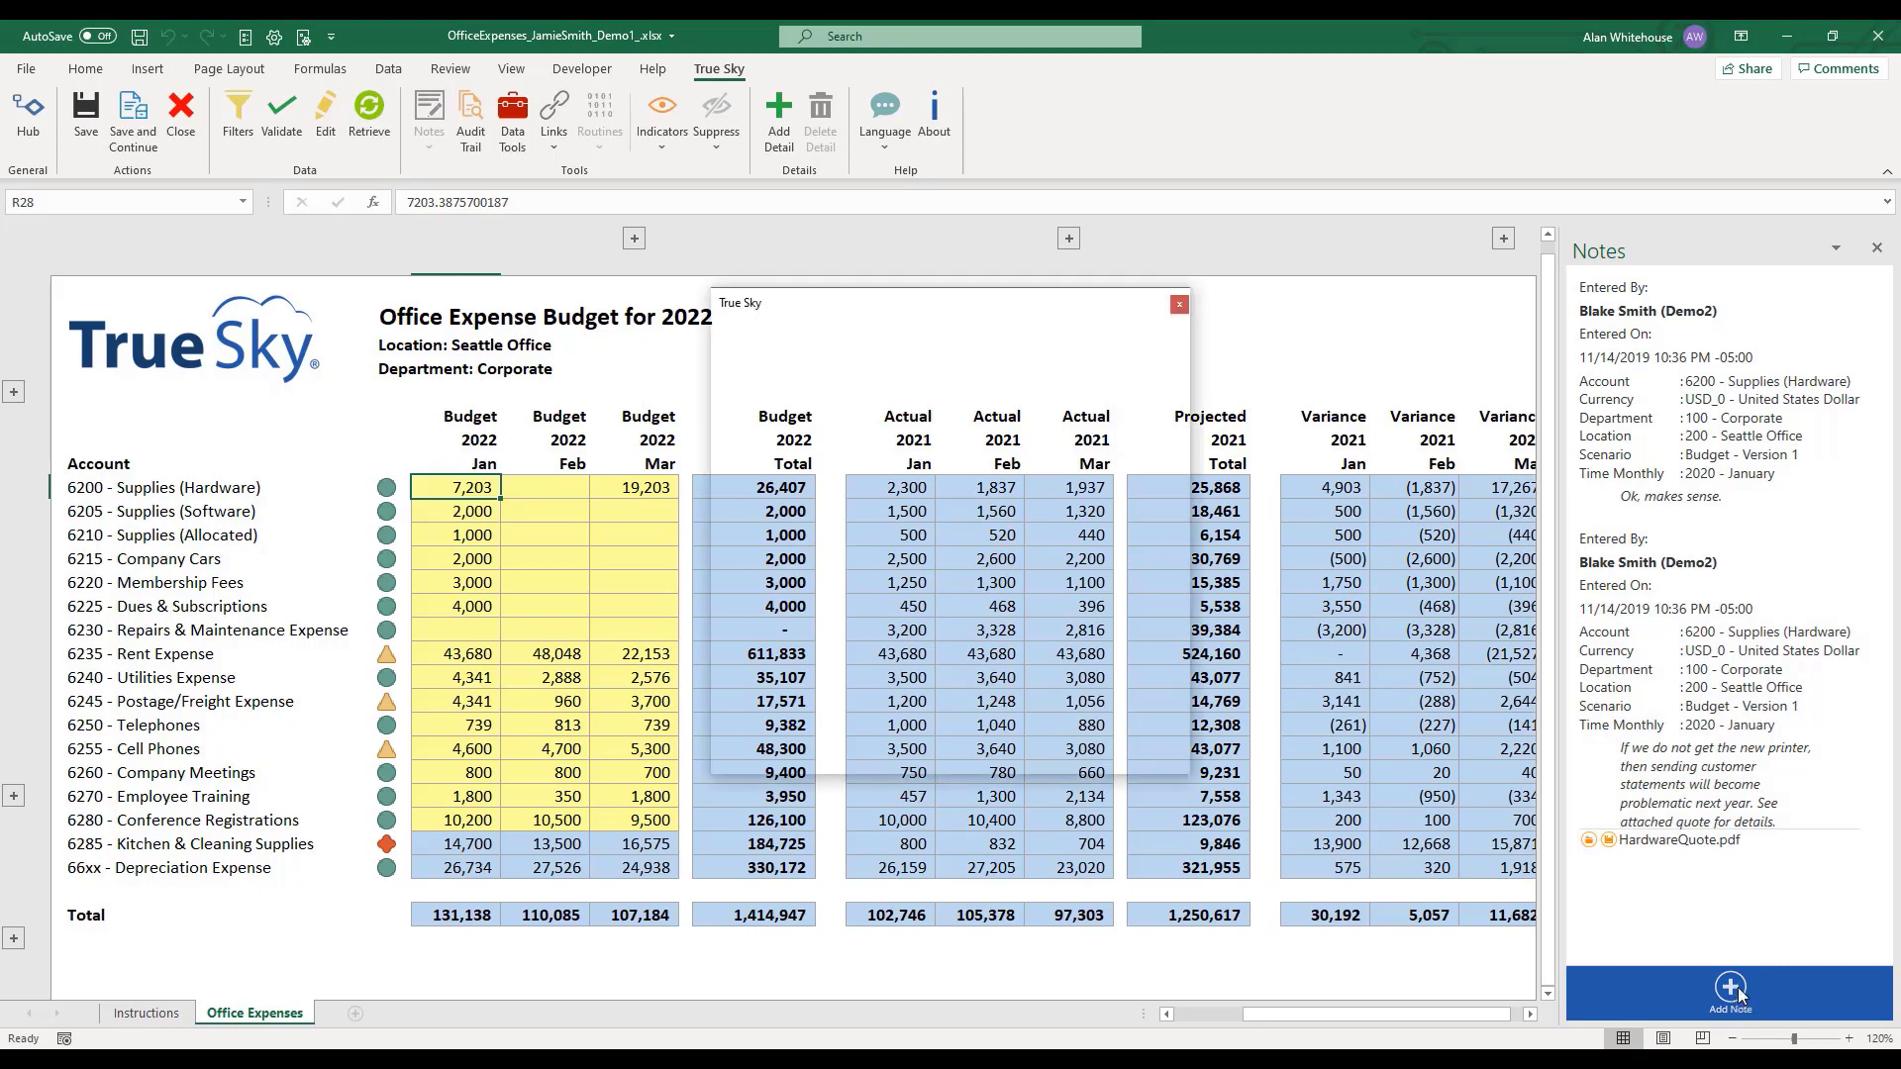
pyautogui.click(916, 421)
pyautogui.write('M')
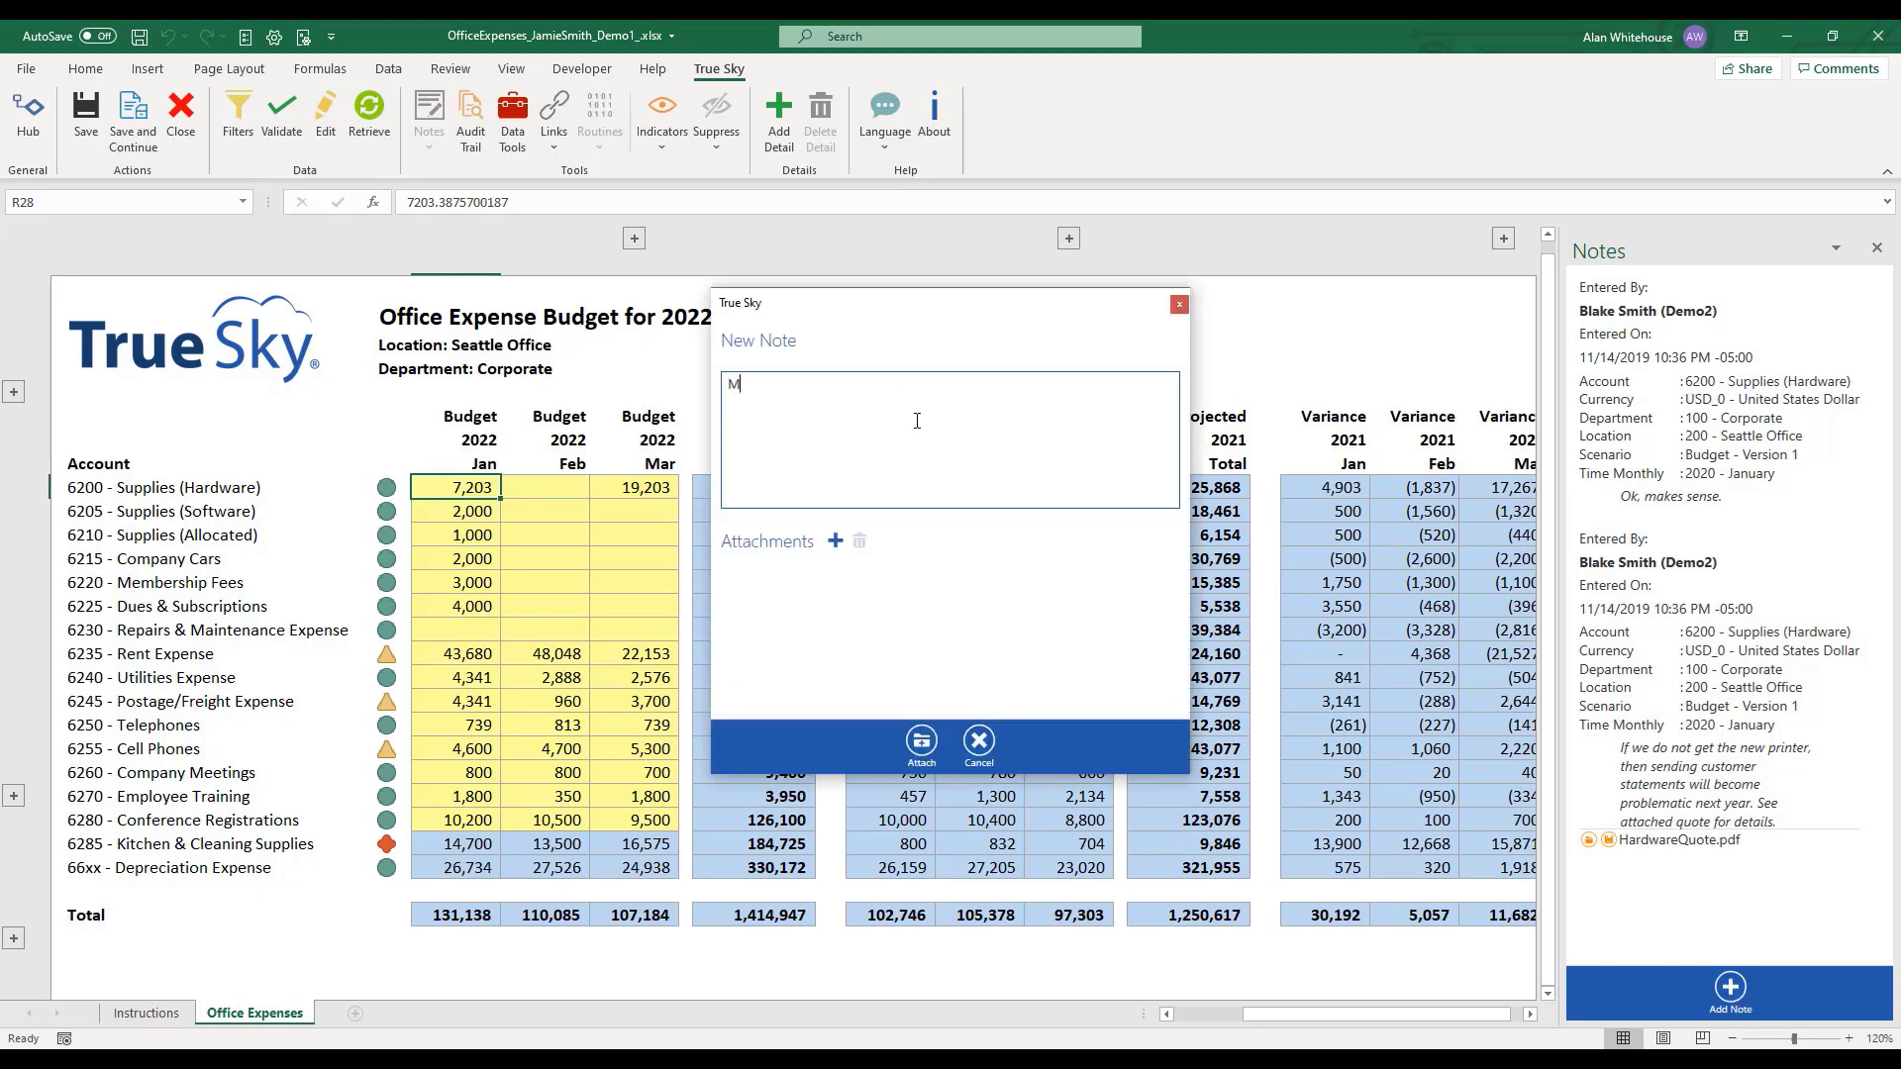
pyautogui.write('y new Note..')
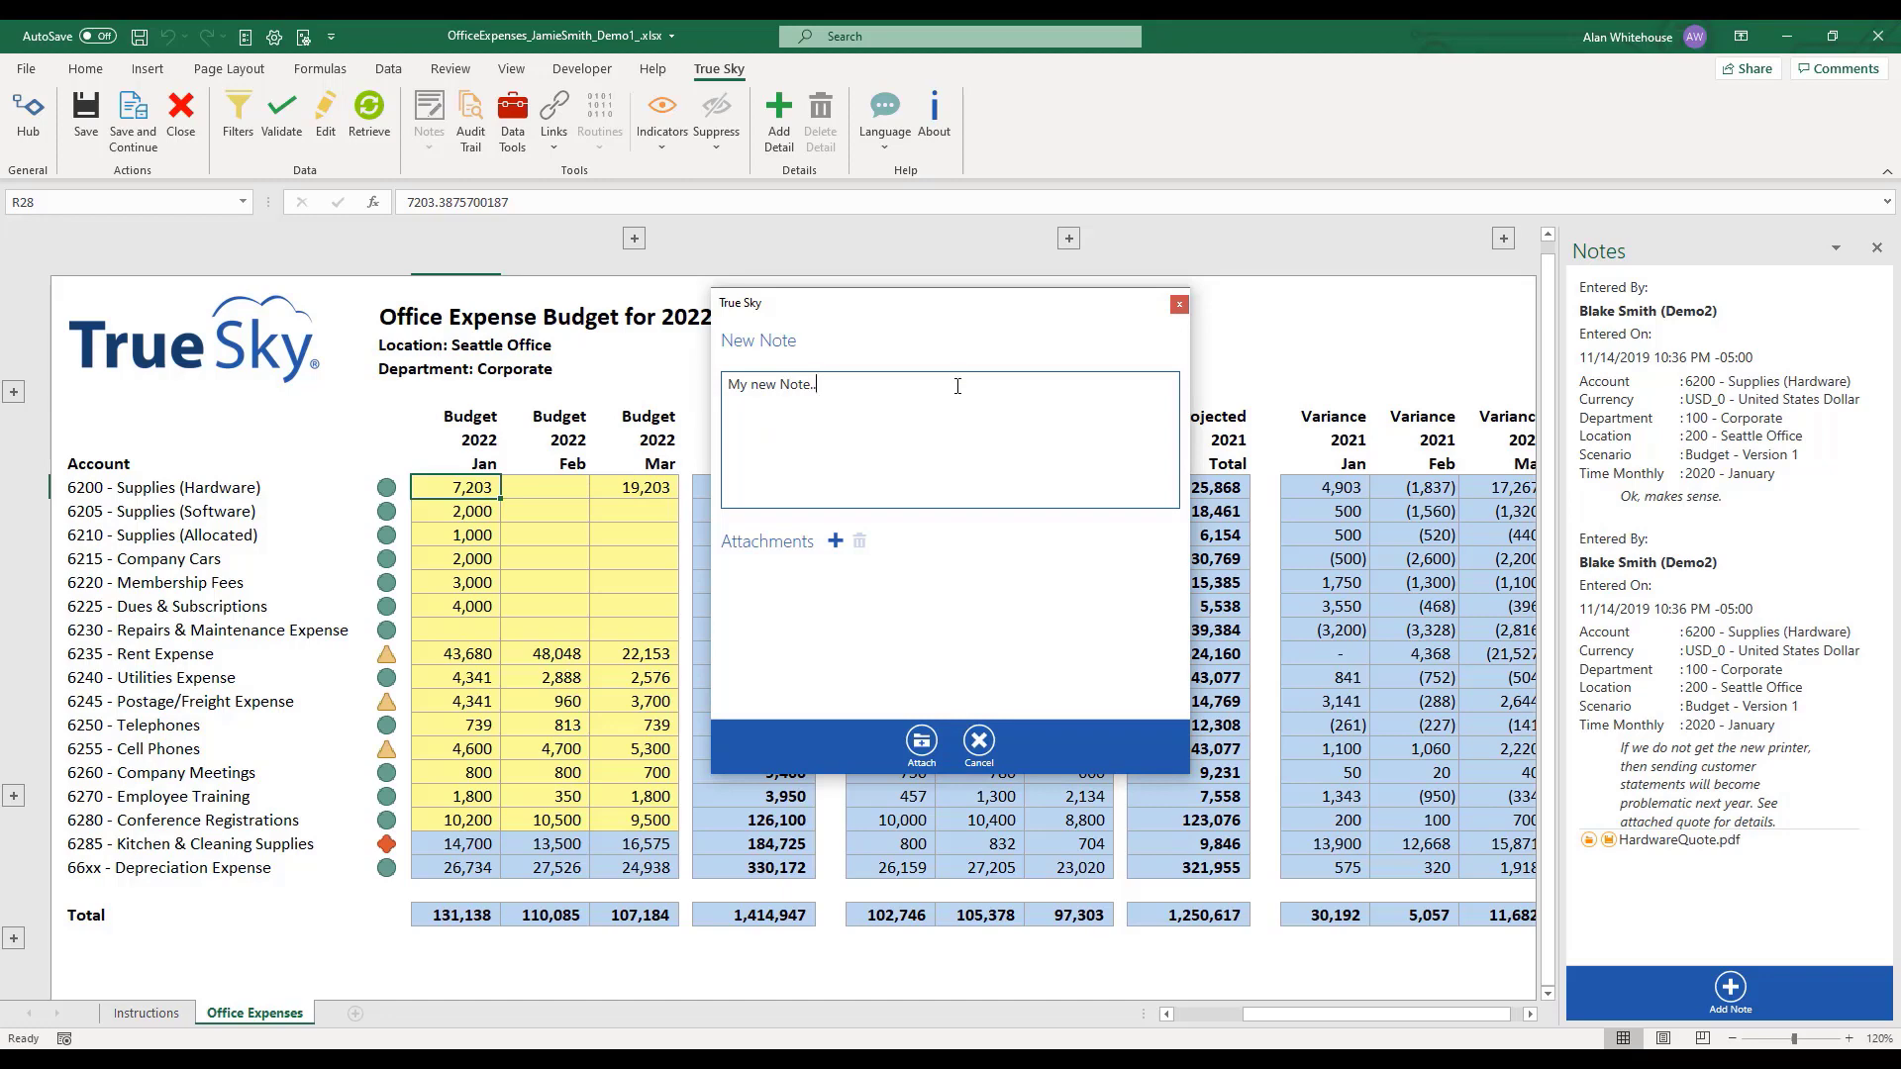
pyautogui.click(979, 745)
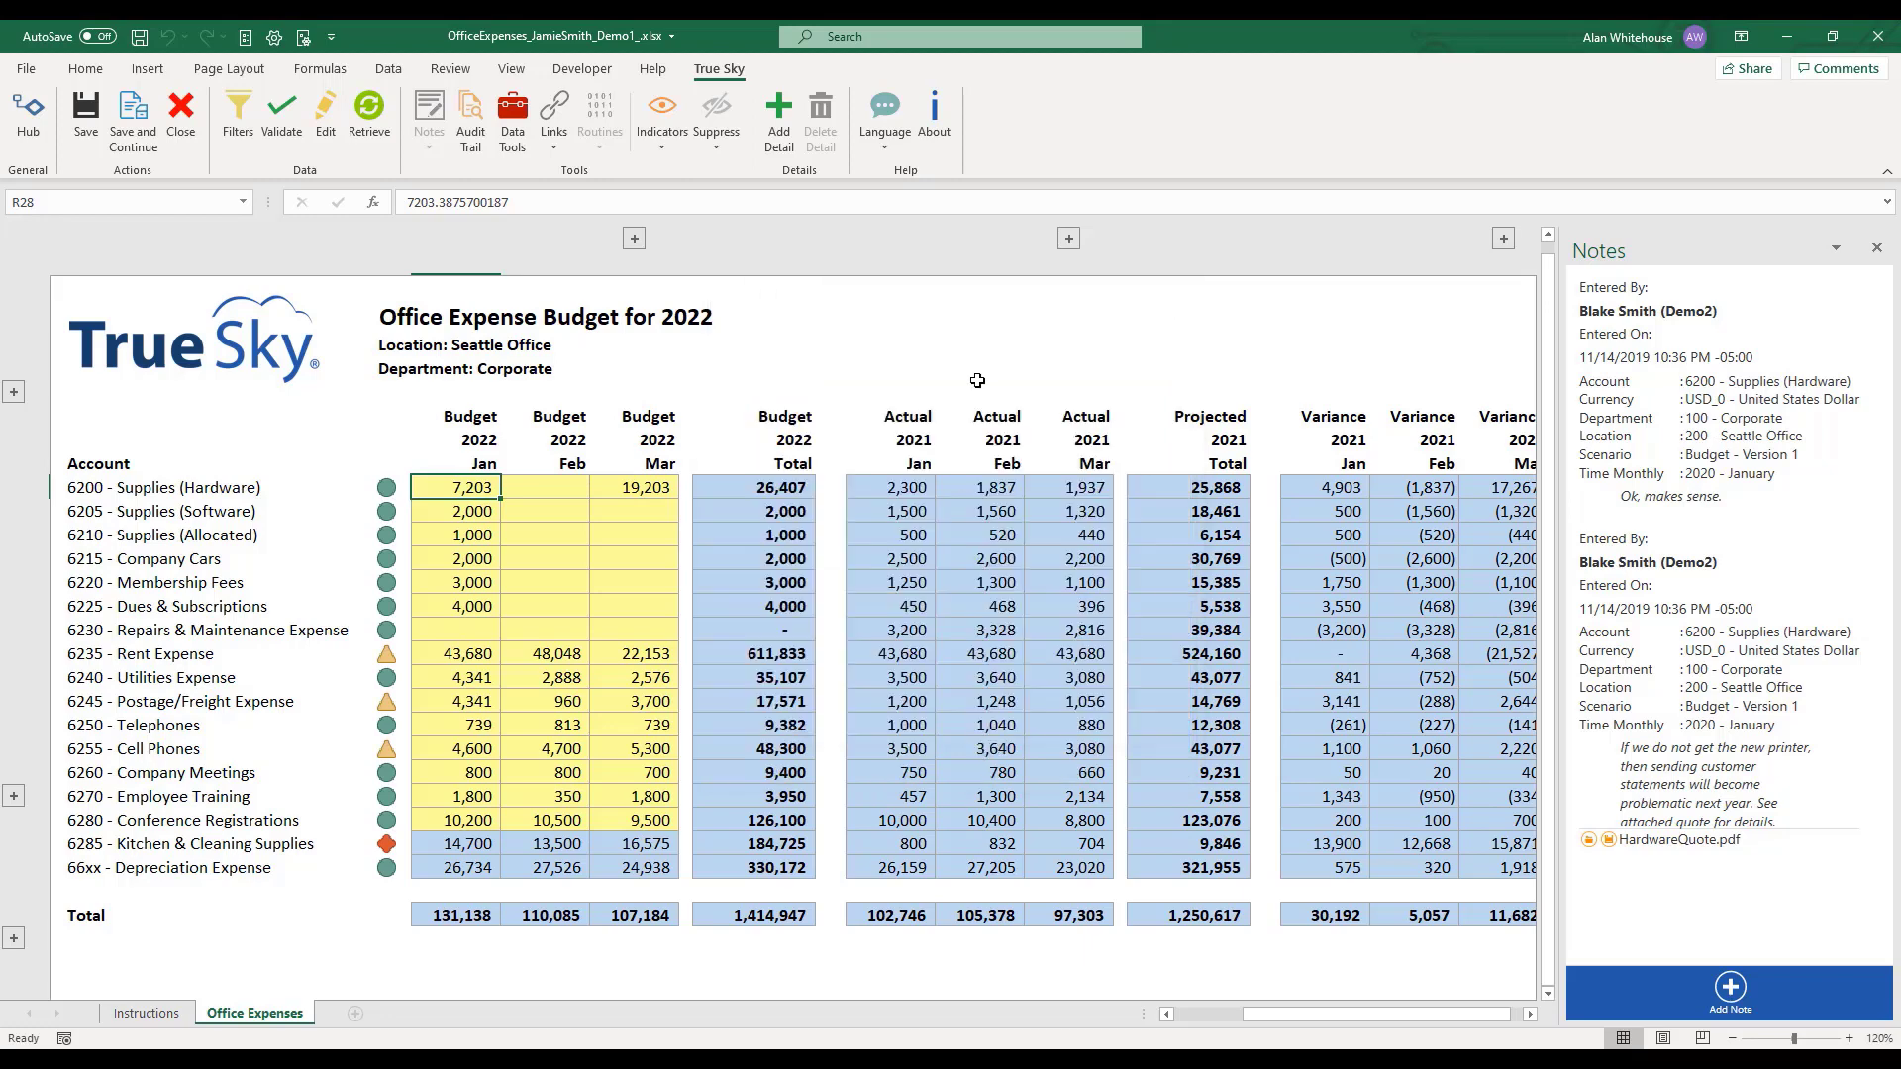
# View the HardwareQuote.pdf attachment of the existing note, and close both the document and the notes
pyautogui.click(1591, 846)
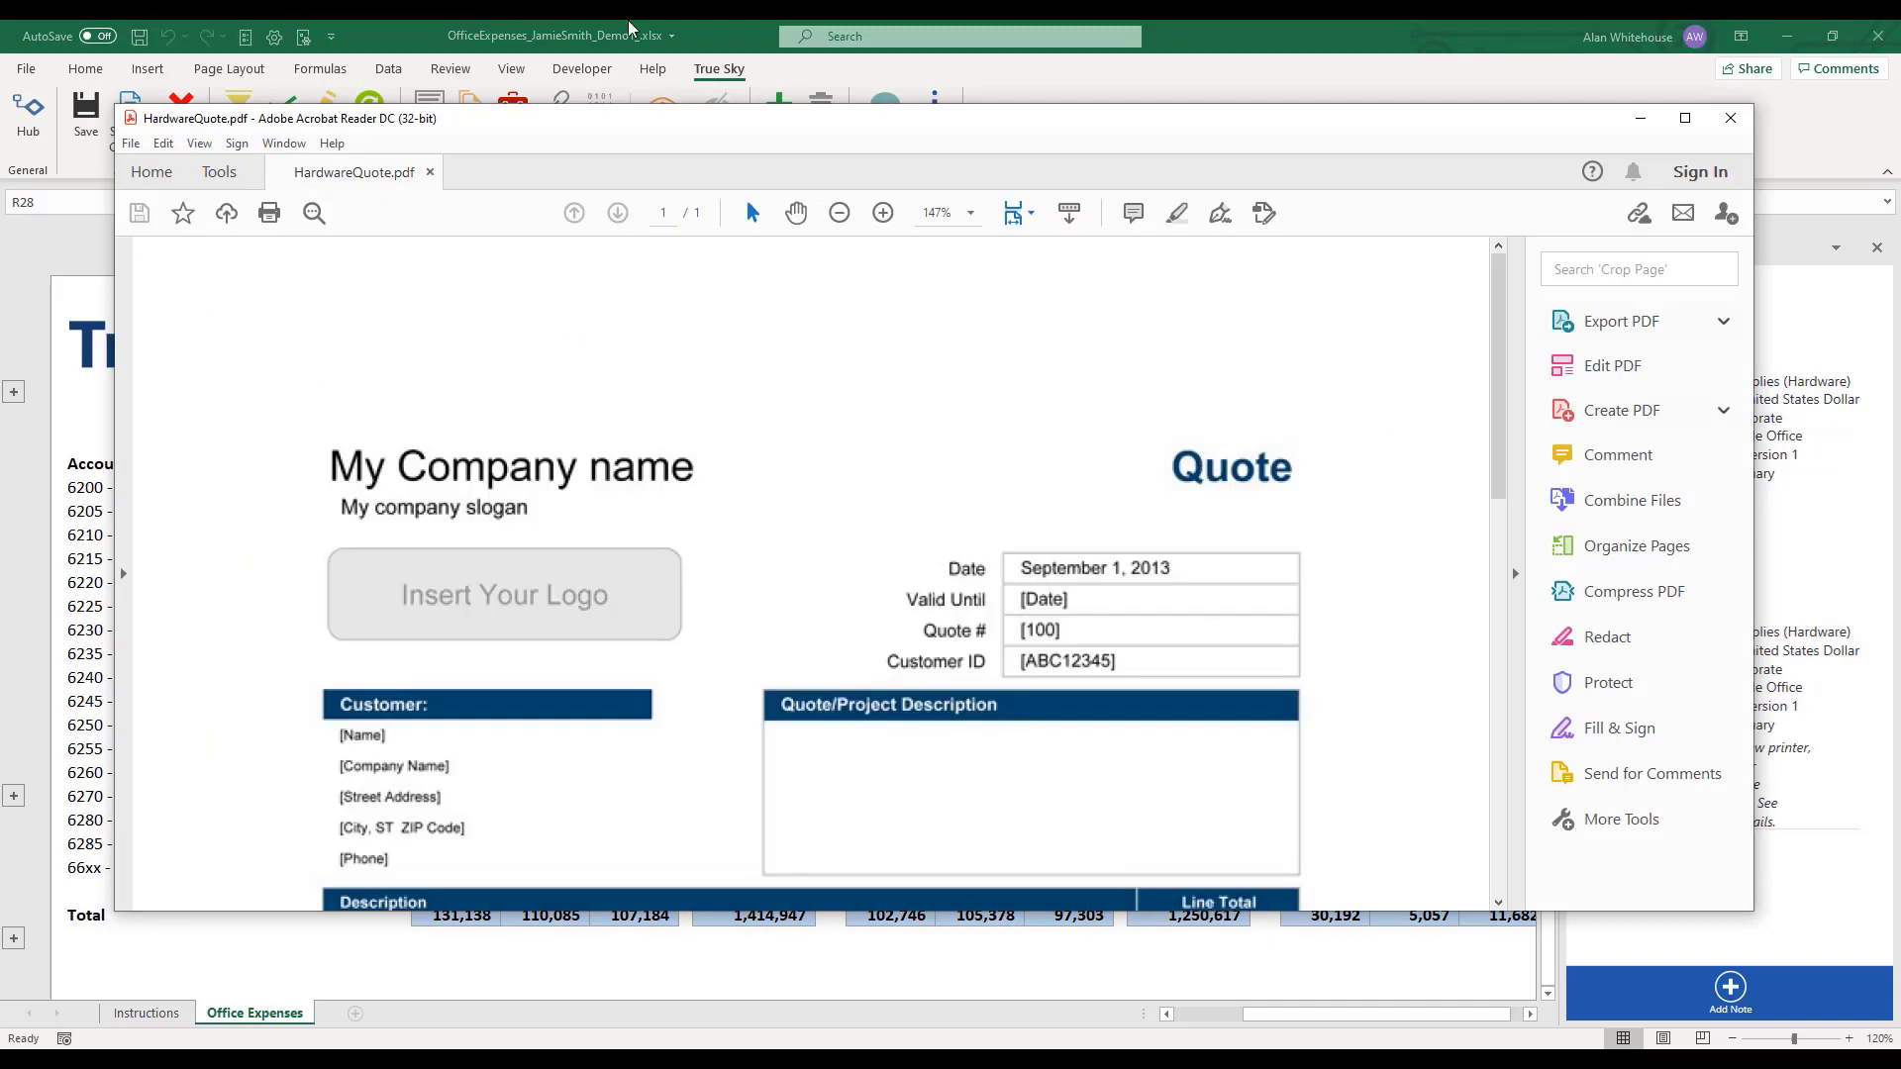
pyautogui.click(1729, 121)
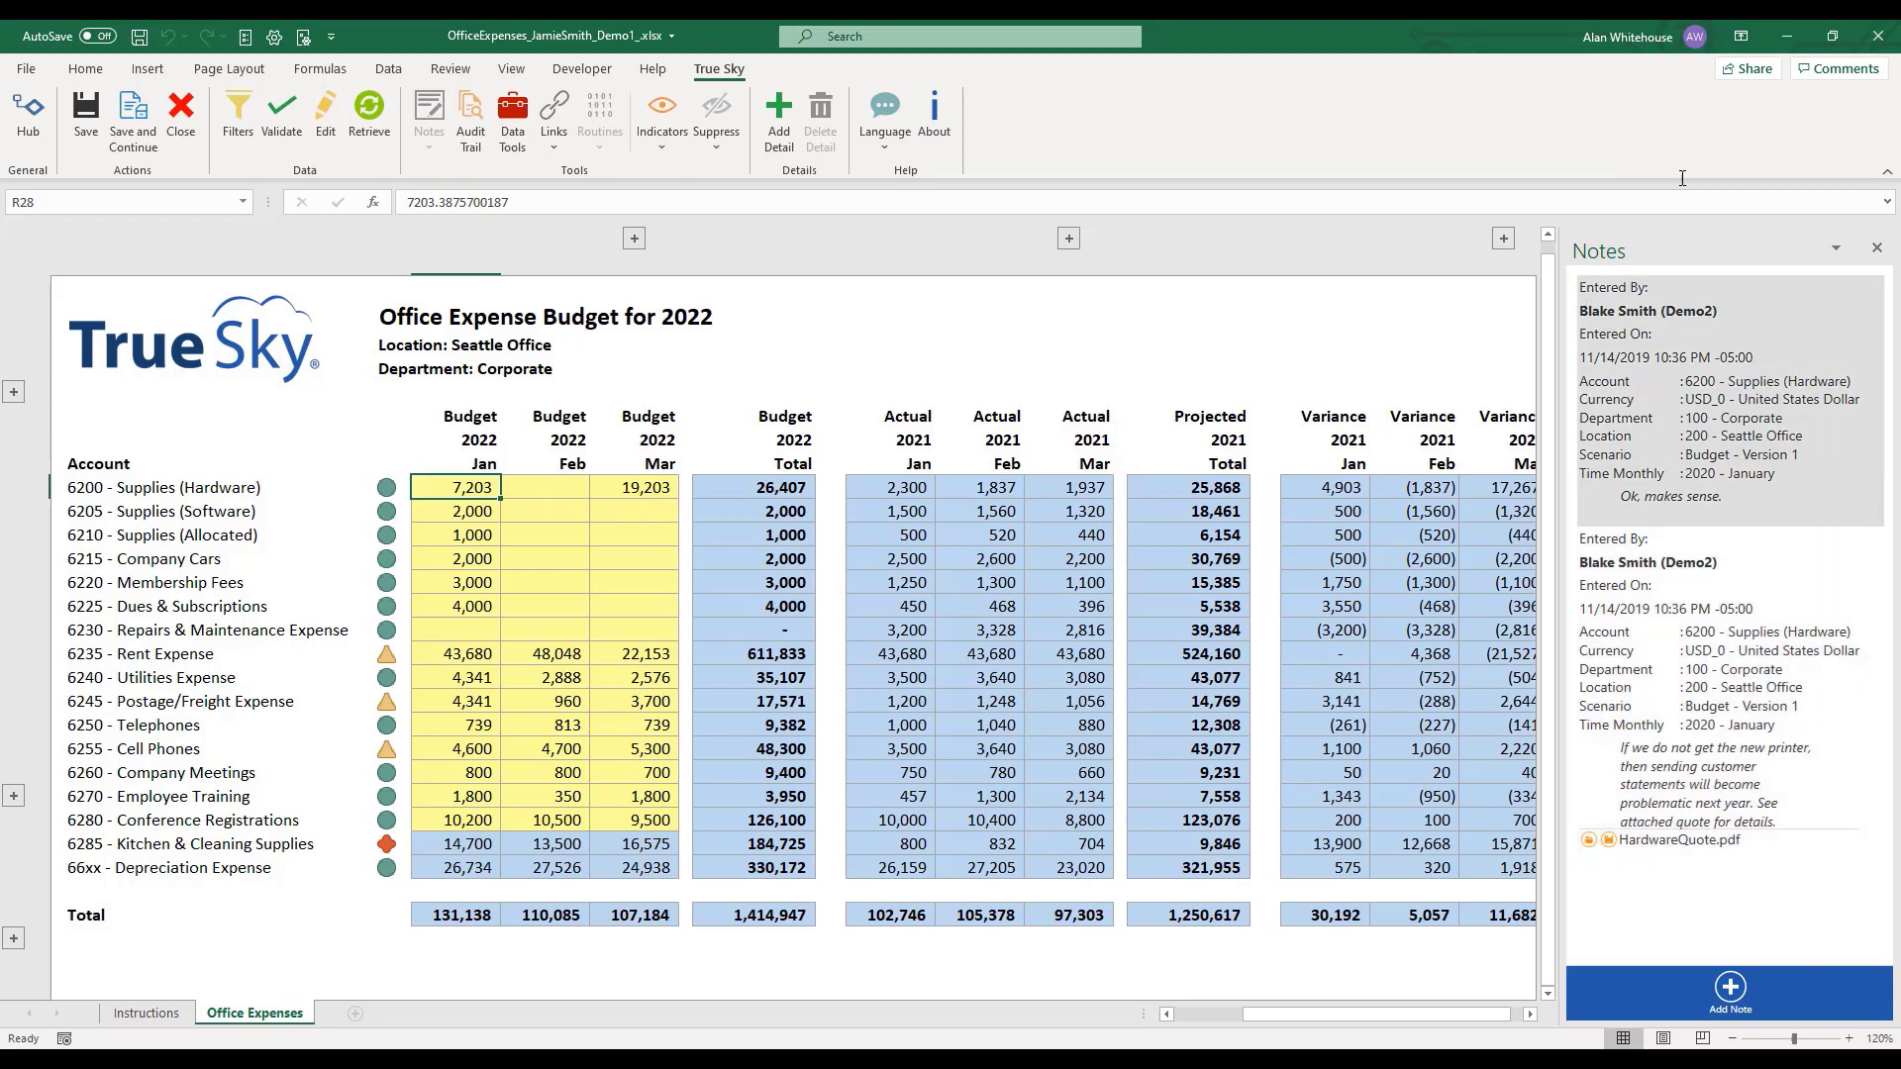
pyautogui.click(1876, 247)
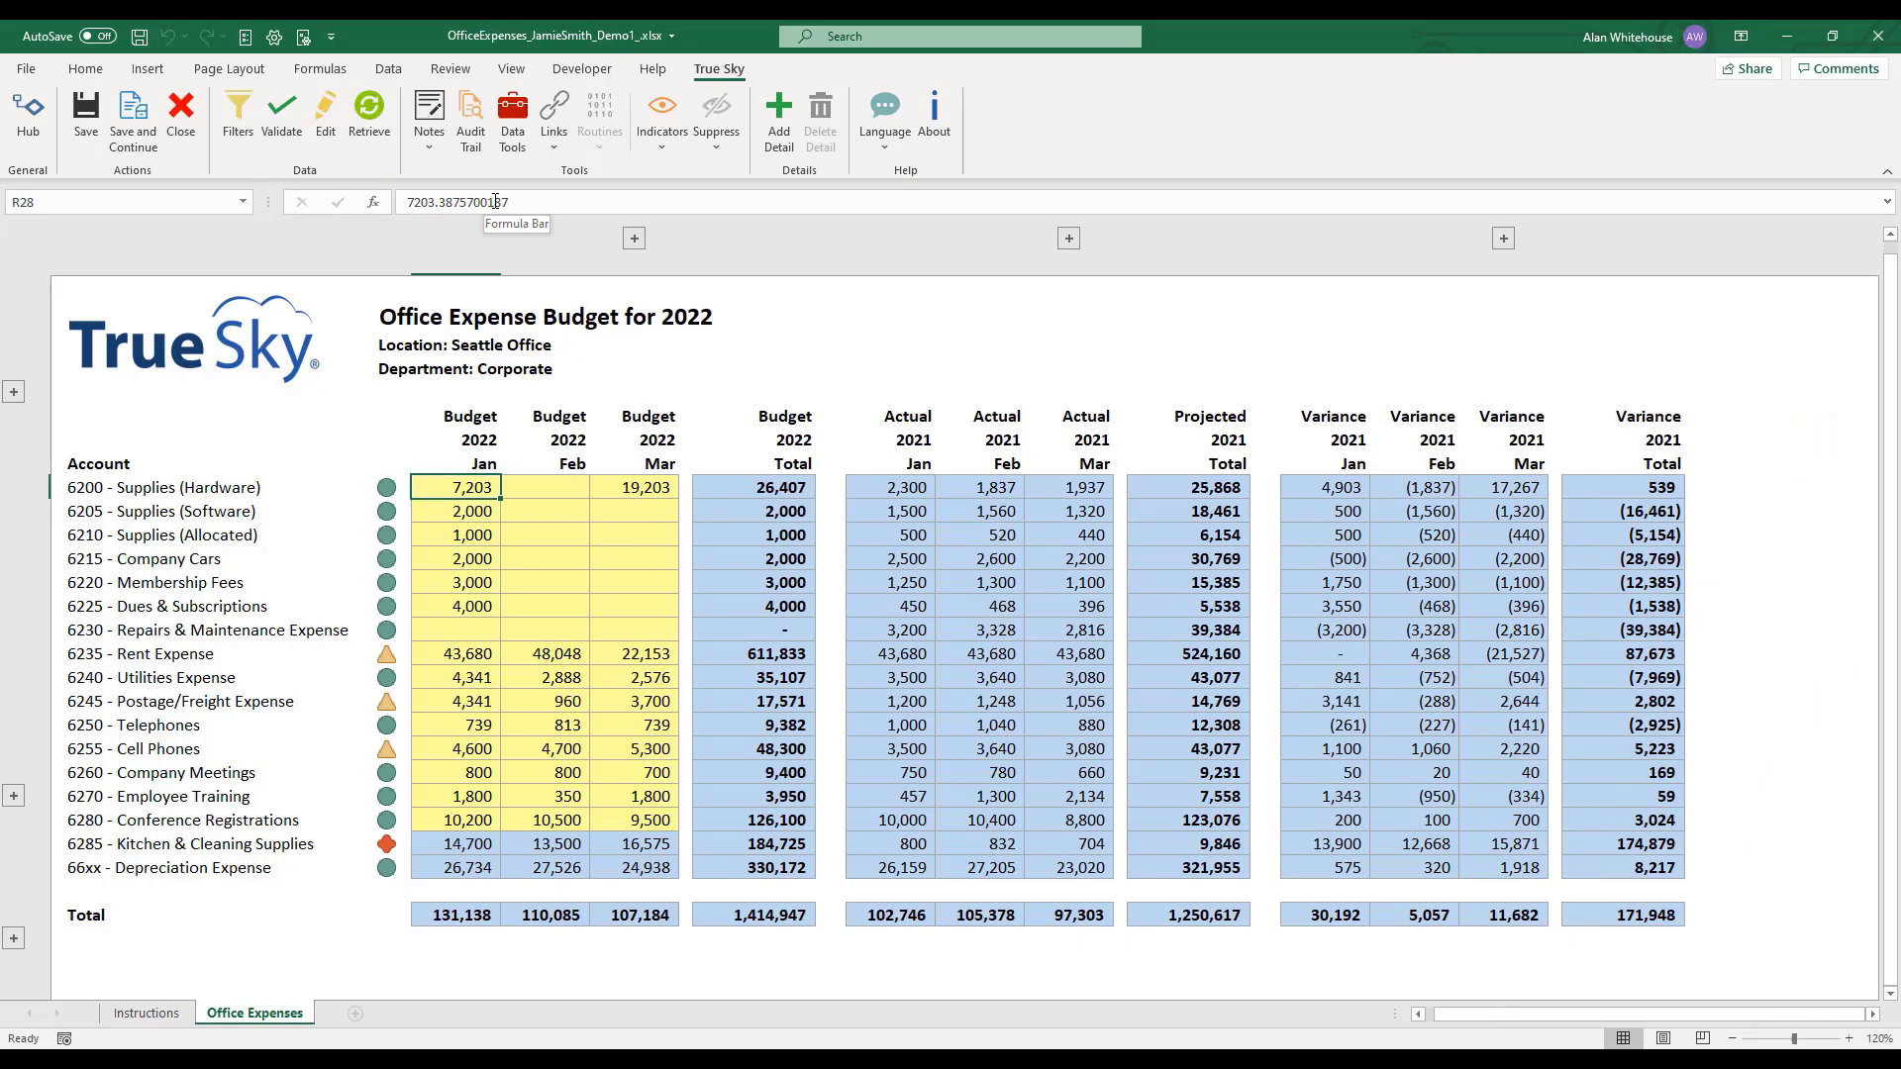
# Replace the January to December 2022 Supplies (Hardware) budgets with 100000 spread by the Even method using Data Tools
pyautogui.click(512, 119)
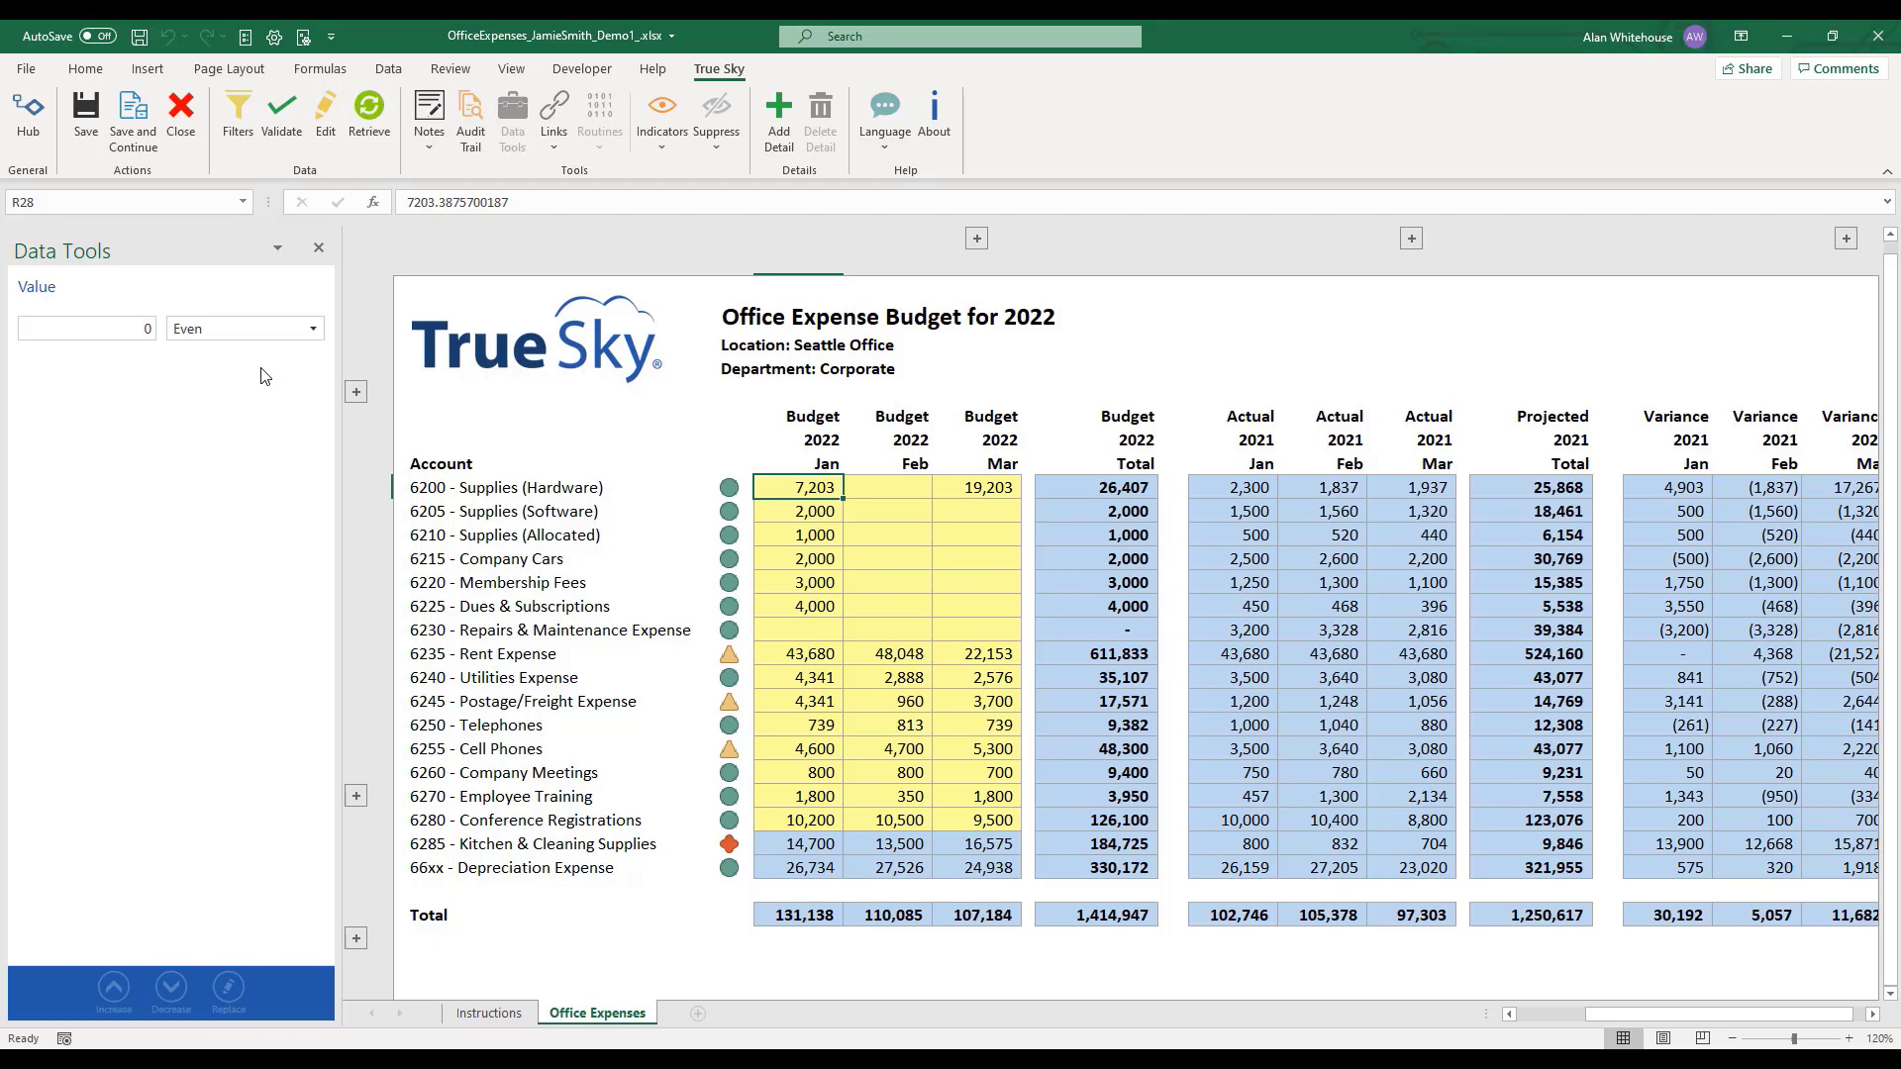
pyautogui.click(977, 239)
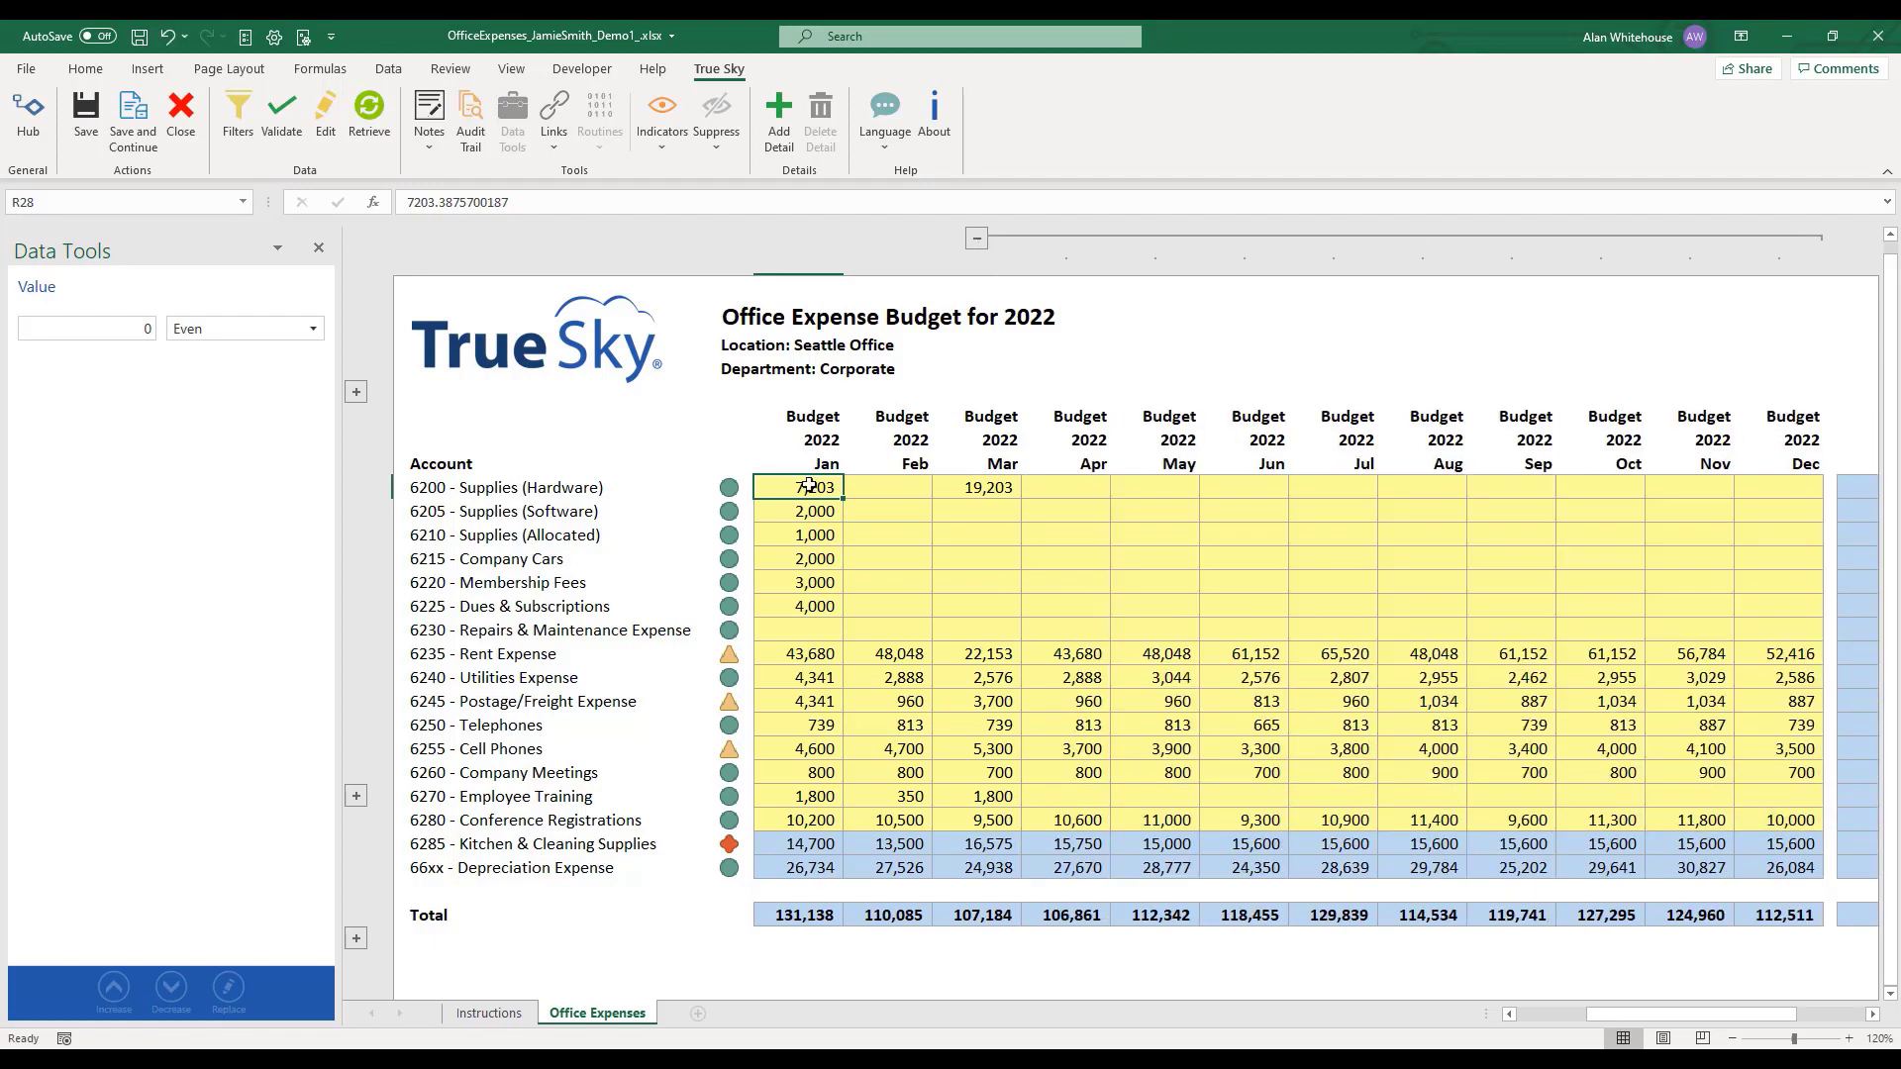
pyautogui.moveTo(810, 485); pyautogui.dragTo(1782, 487)
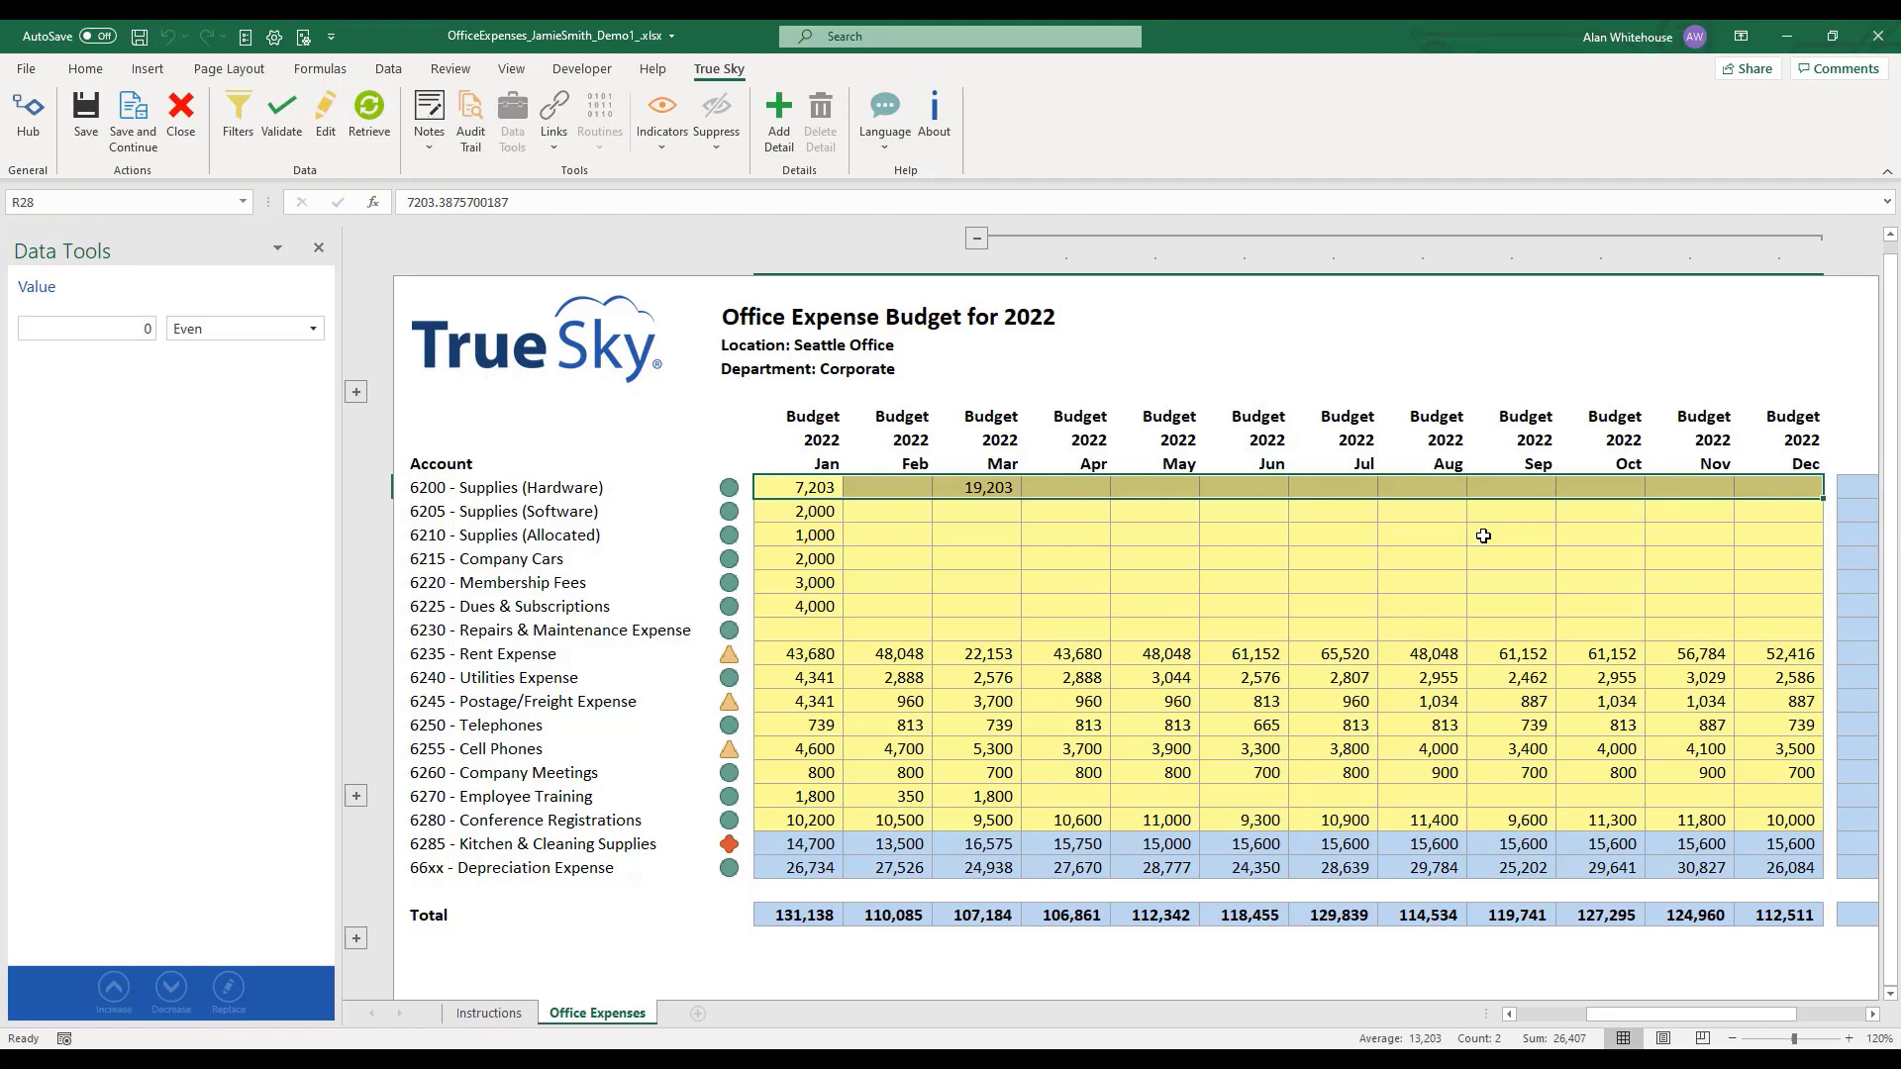
pyautogui.click(144, 330)
pyautogui.write('100000')
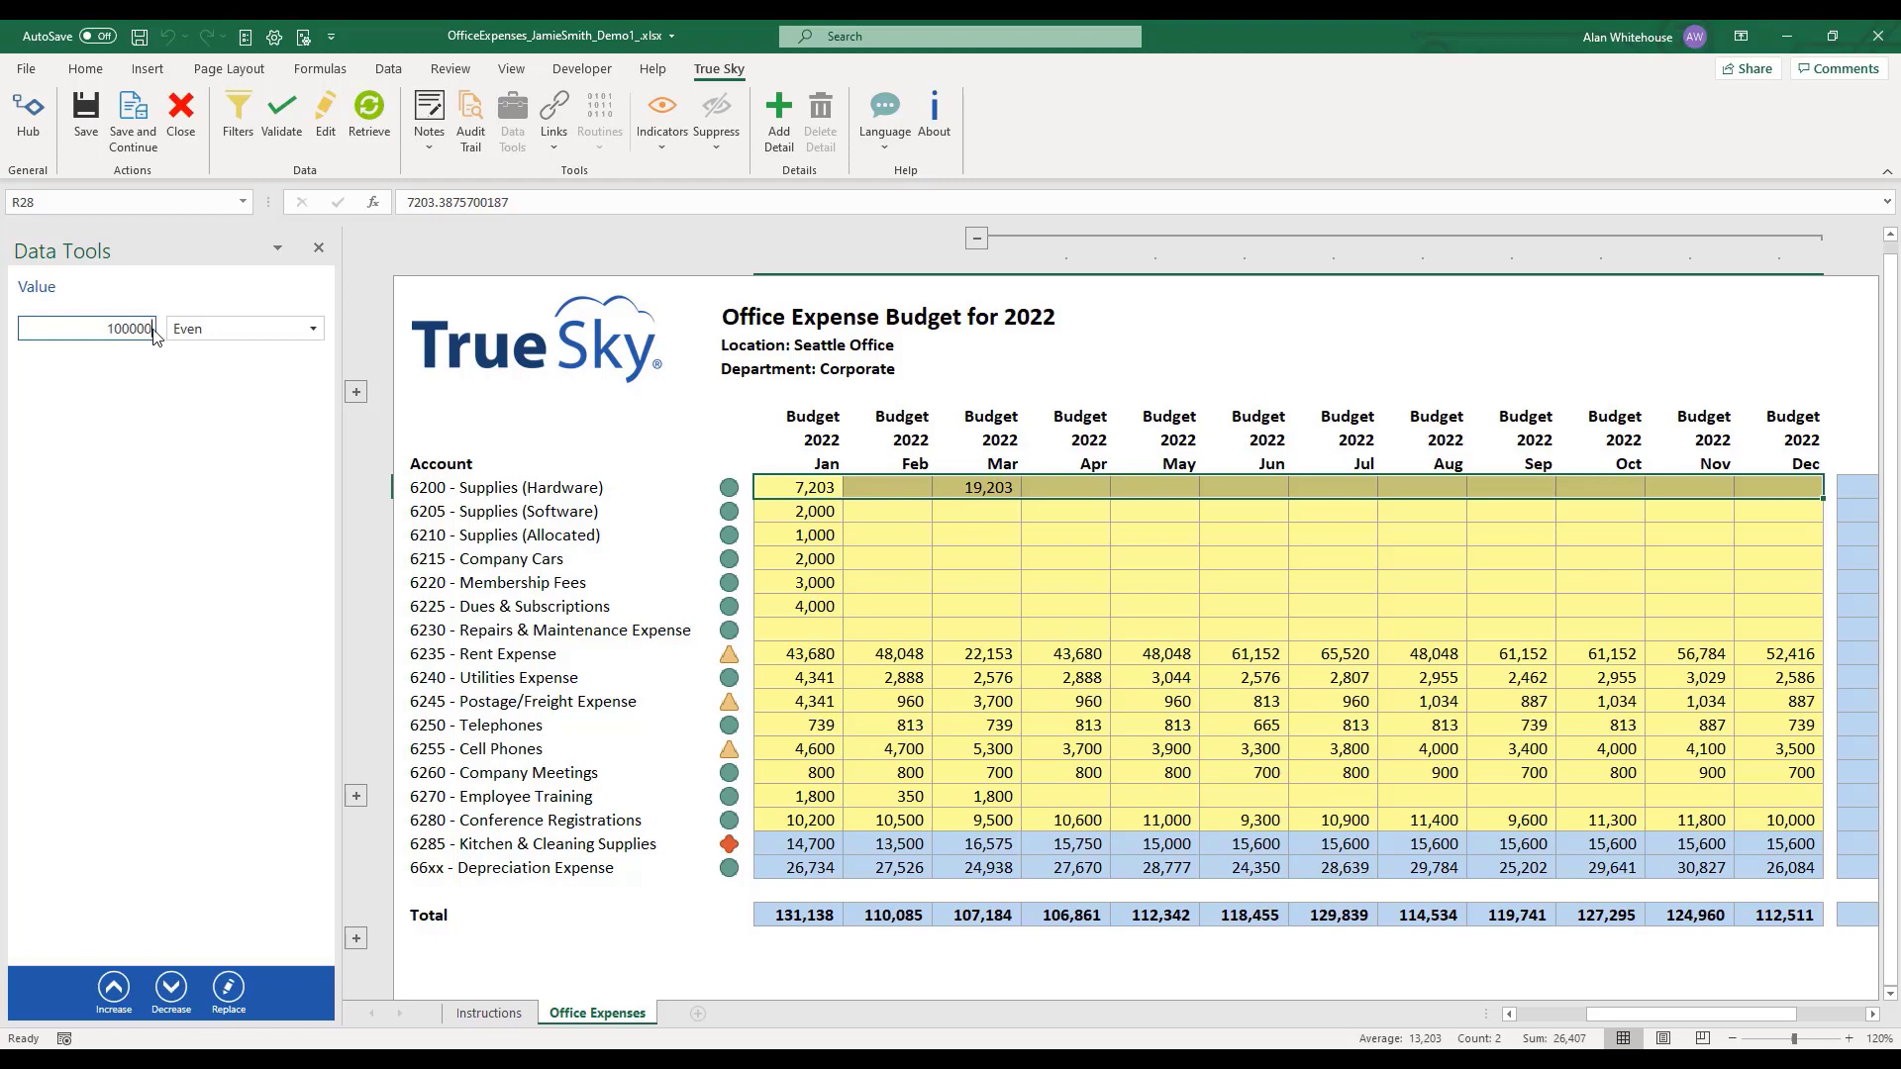
pyautogui.click(222, 328)
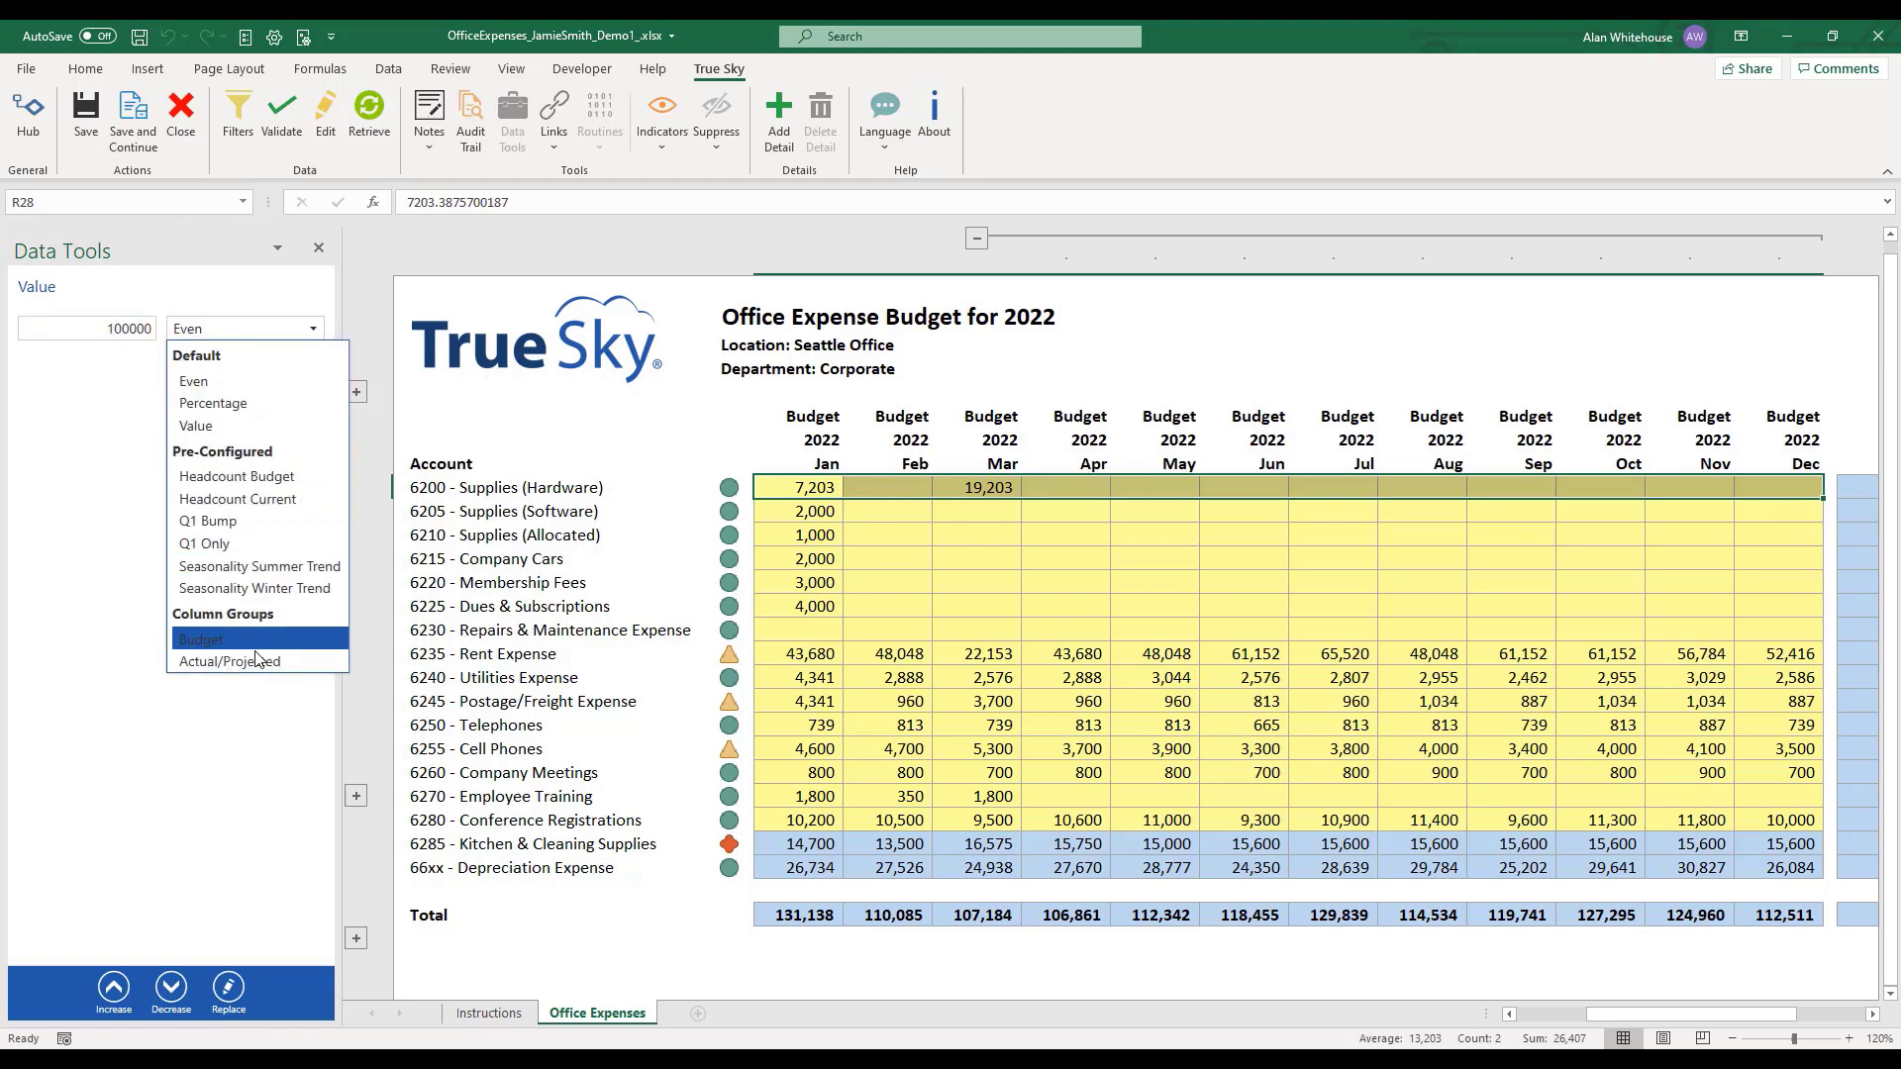
pyautogui.click(222, 382)
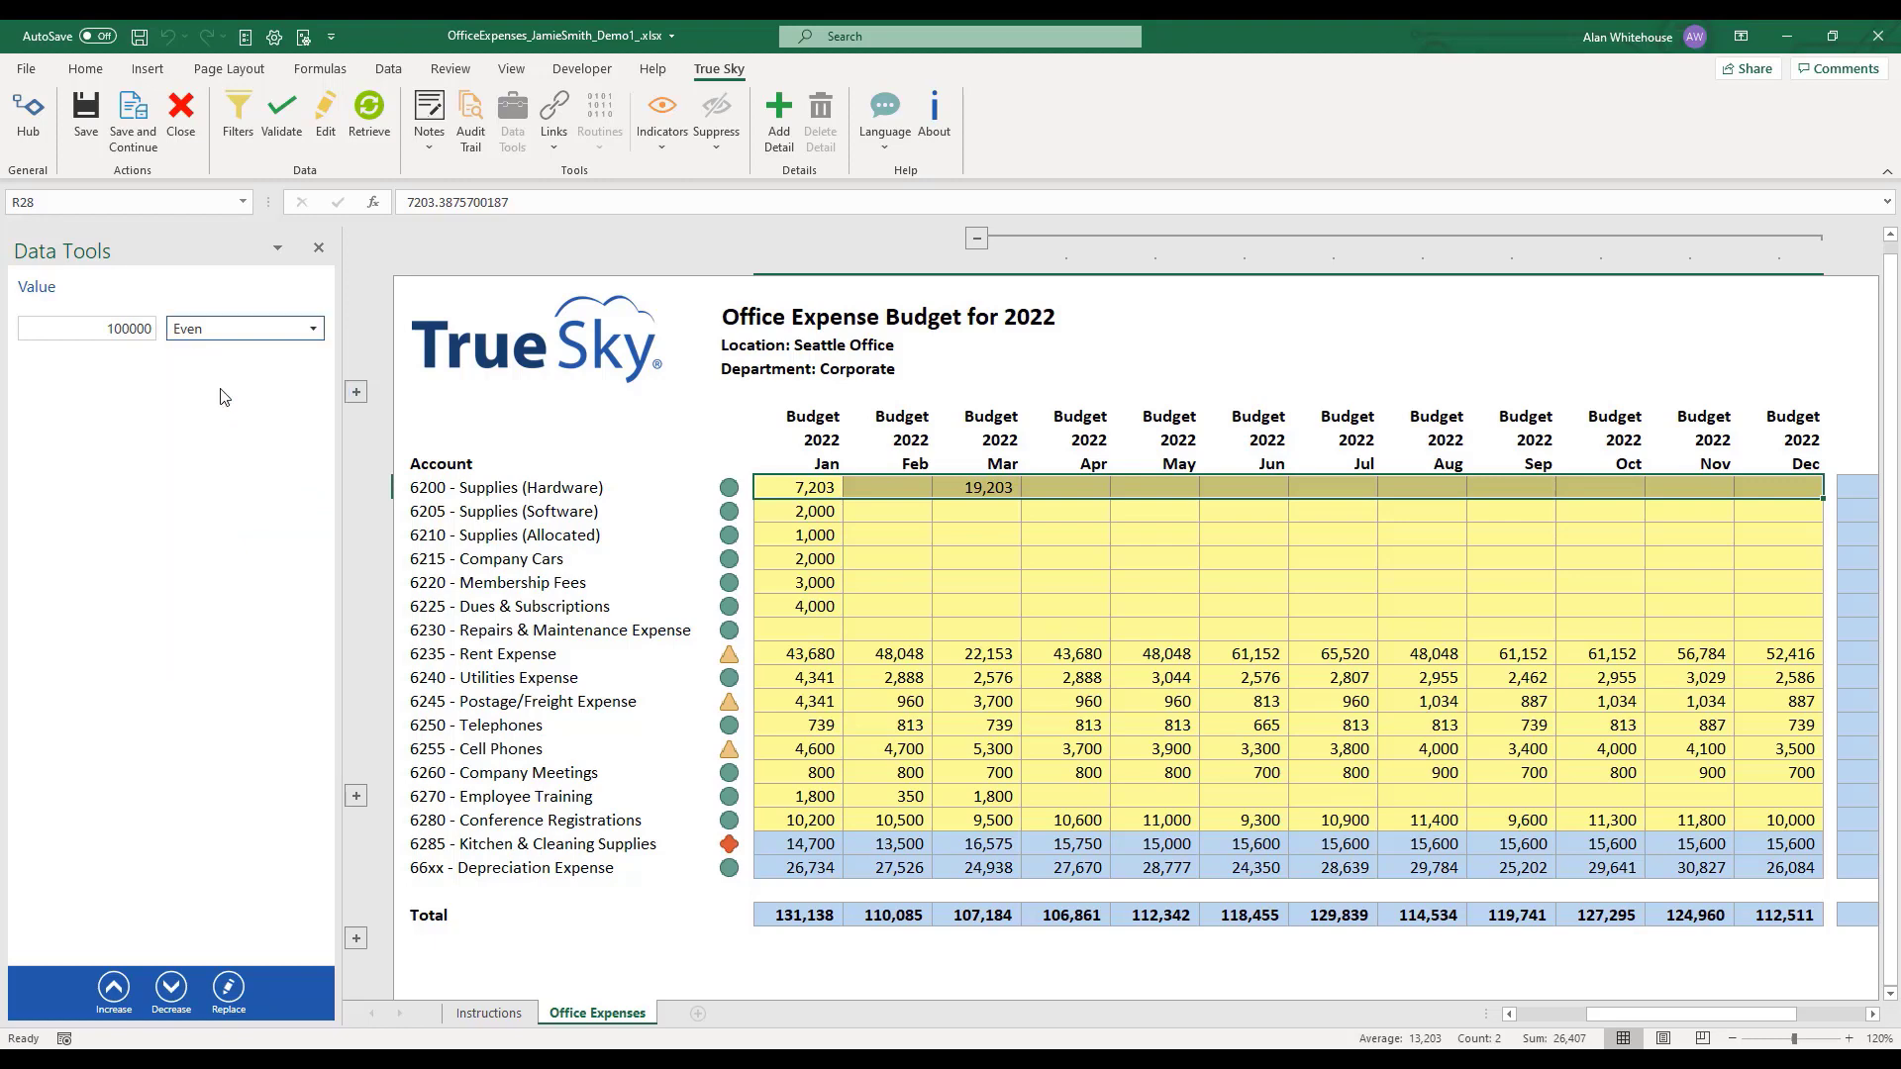
pyautogui.click(228, 990)
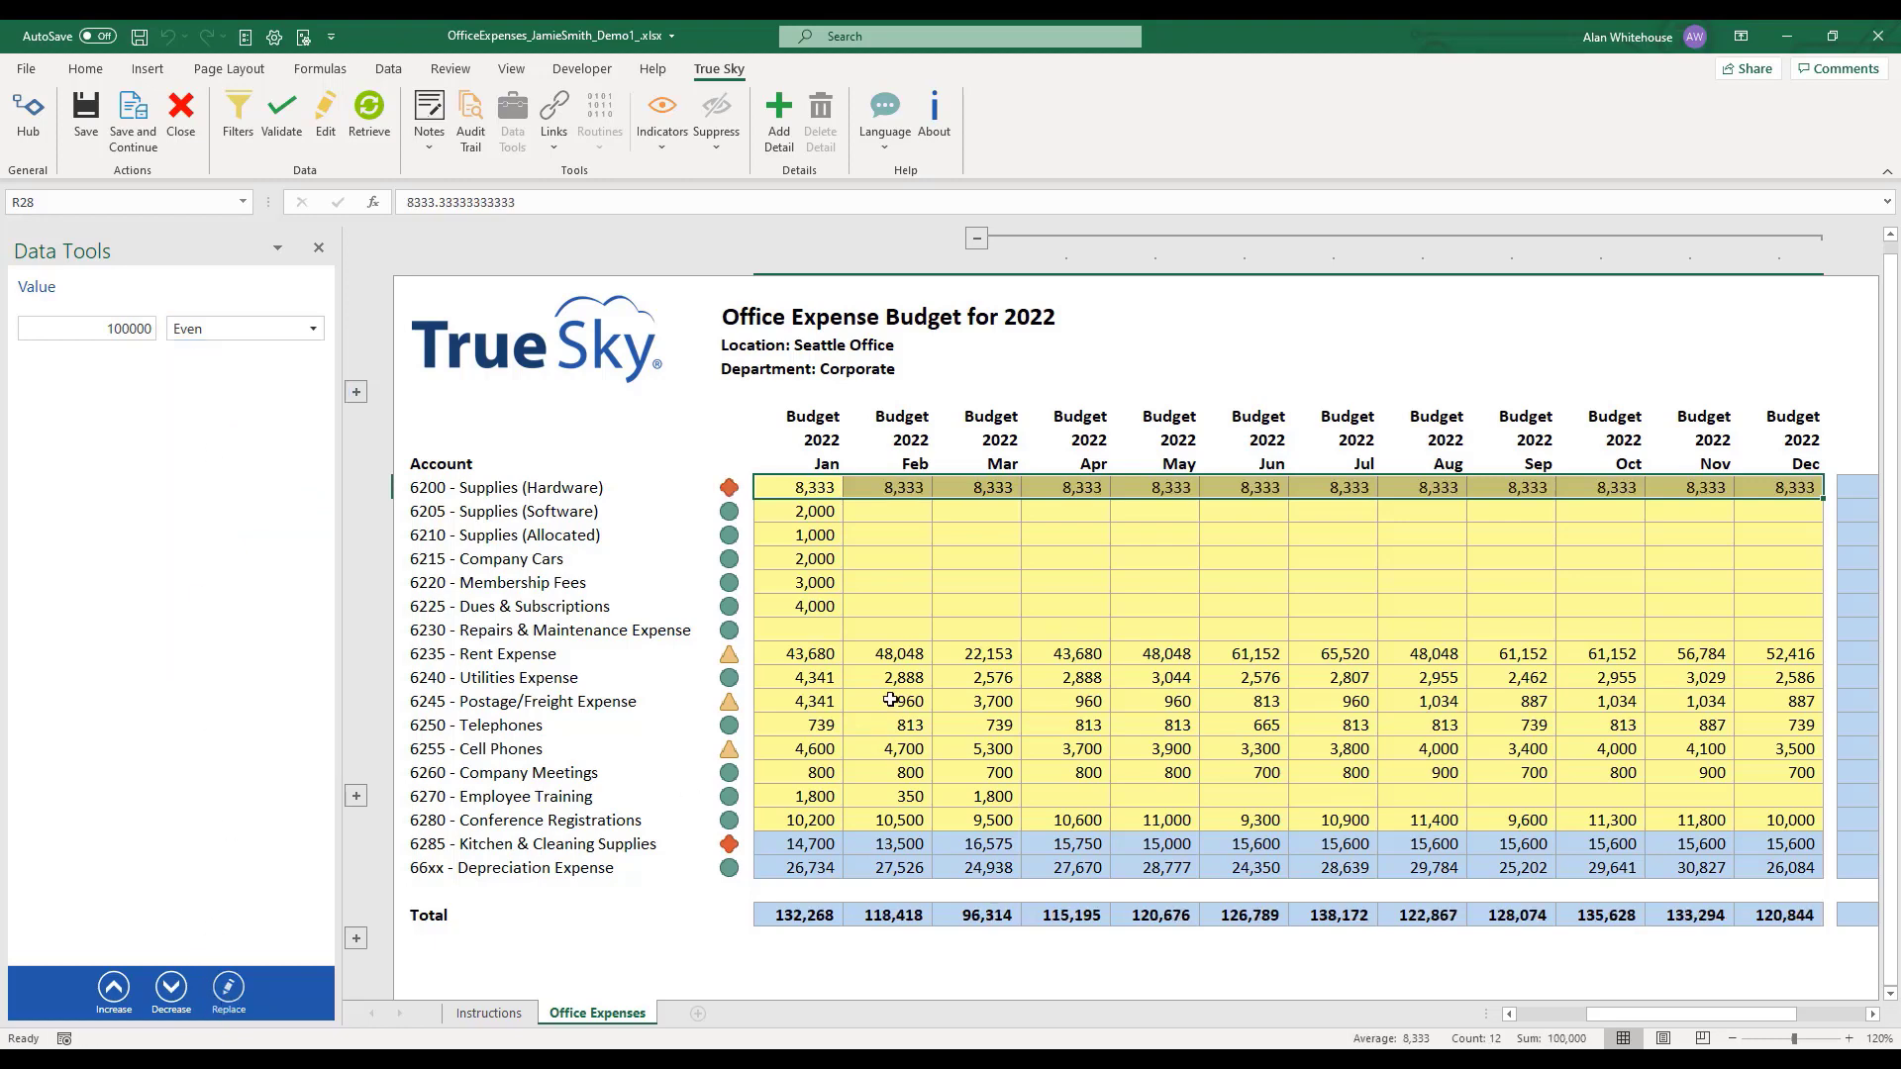
# Replace the Supplies (Hardware) row plus April and June Company Cars, May Supplies (Allocated), July Supplies (Software) and September Membership Fees with 100000 spread evenly
pyautogui.keyDown('ctrl'); pyautogui.click(1043, 552); pyautogui.keyUp('ctrl')
pyautogui.keyDown('ctrl'); pyautogui.click(1175, 539); pyautogui.keyUp('ctrl')
pyautogui.keyDown('ctrl'); pyautogui.click(1223, 558); pyautogui.keyUp('ctrl')
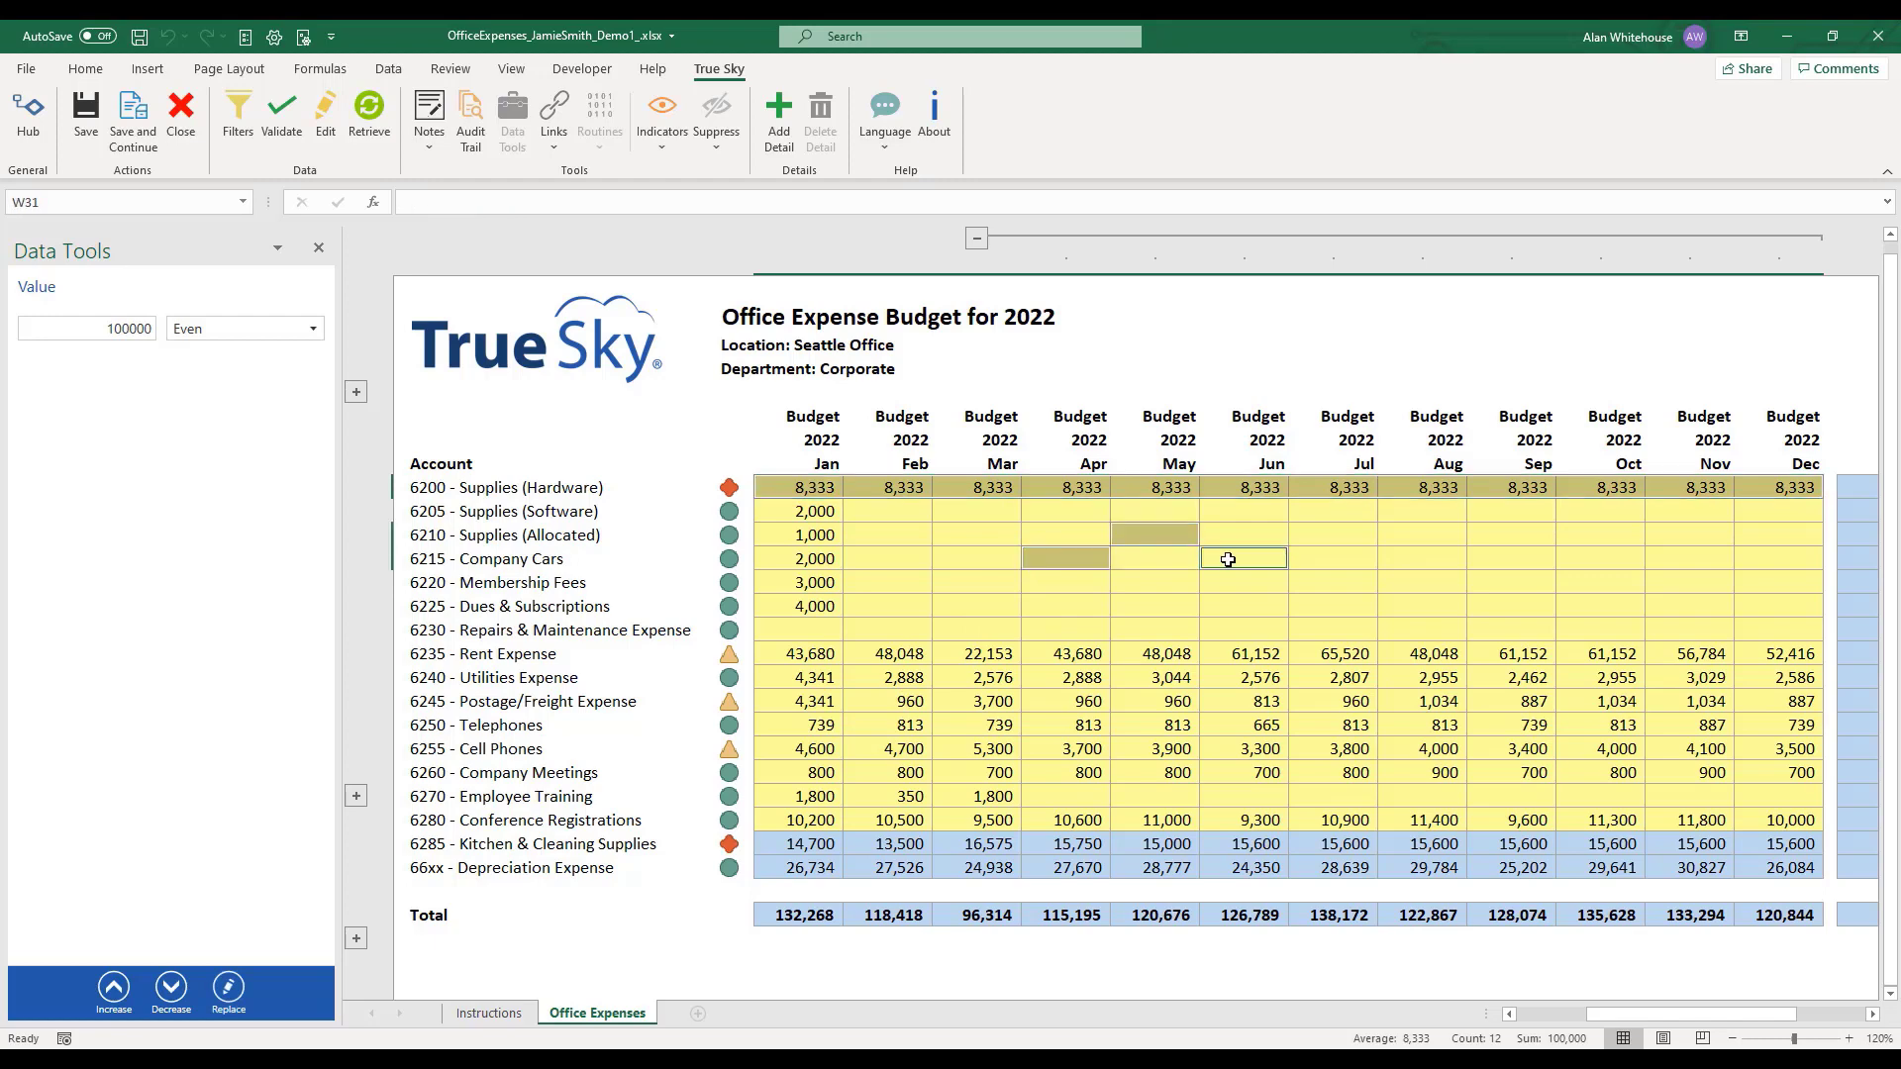
pyautogui.keyDown('ctrl'); pyautogui.click(1337, 511); pyautogui.keyUp('ctrl')
pyautogui.keyDown('ctrl'); pyautogui.click(1542, 586); pyautogui.keyUp('ctrl')
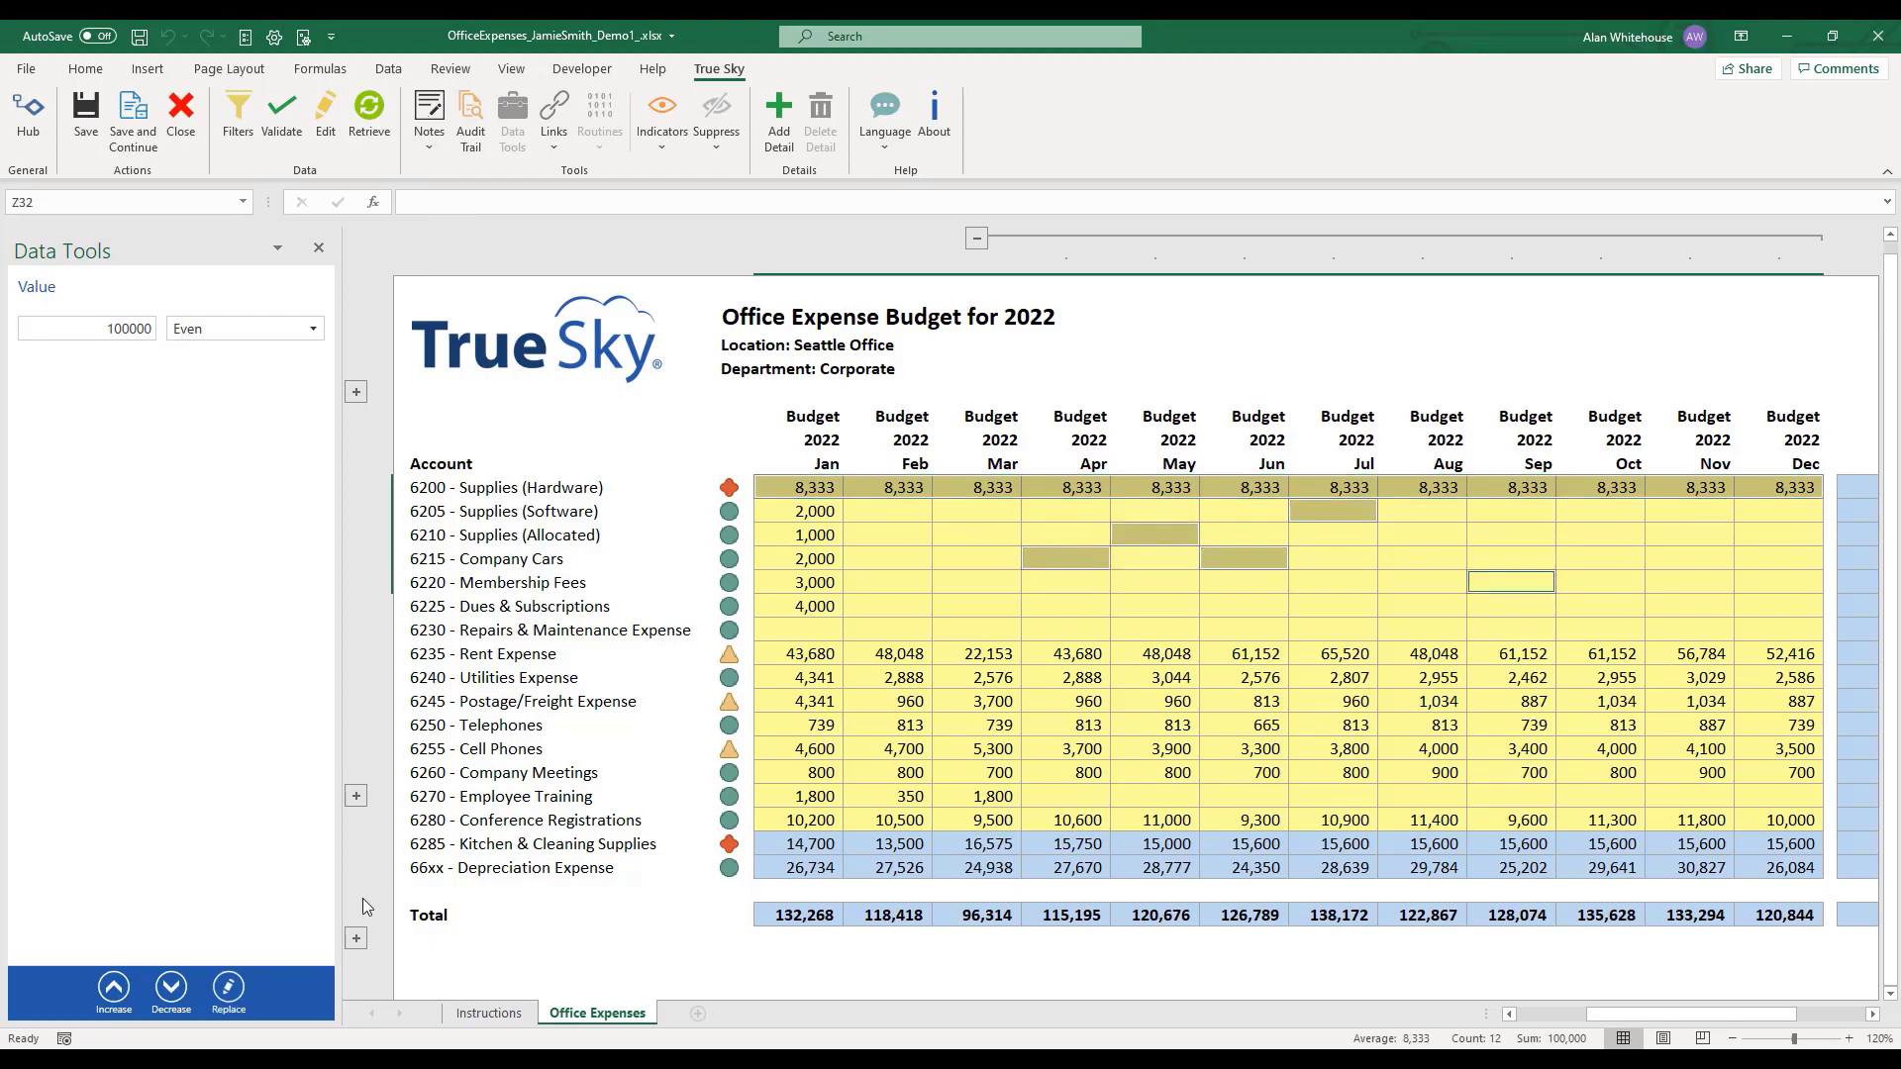
pyautogui.click(220, 999)
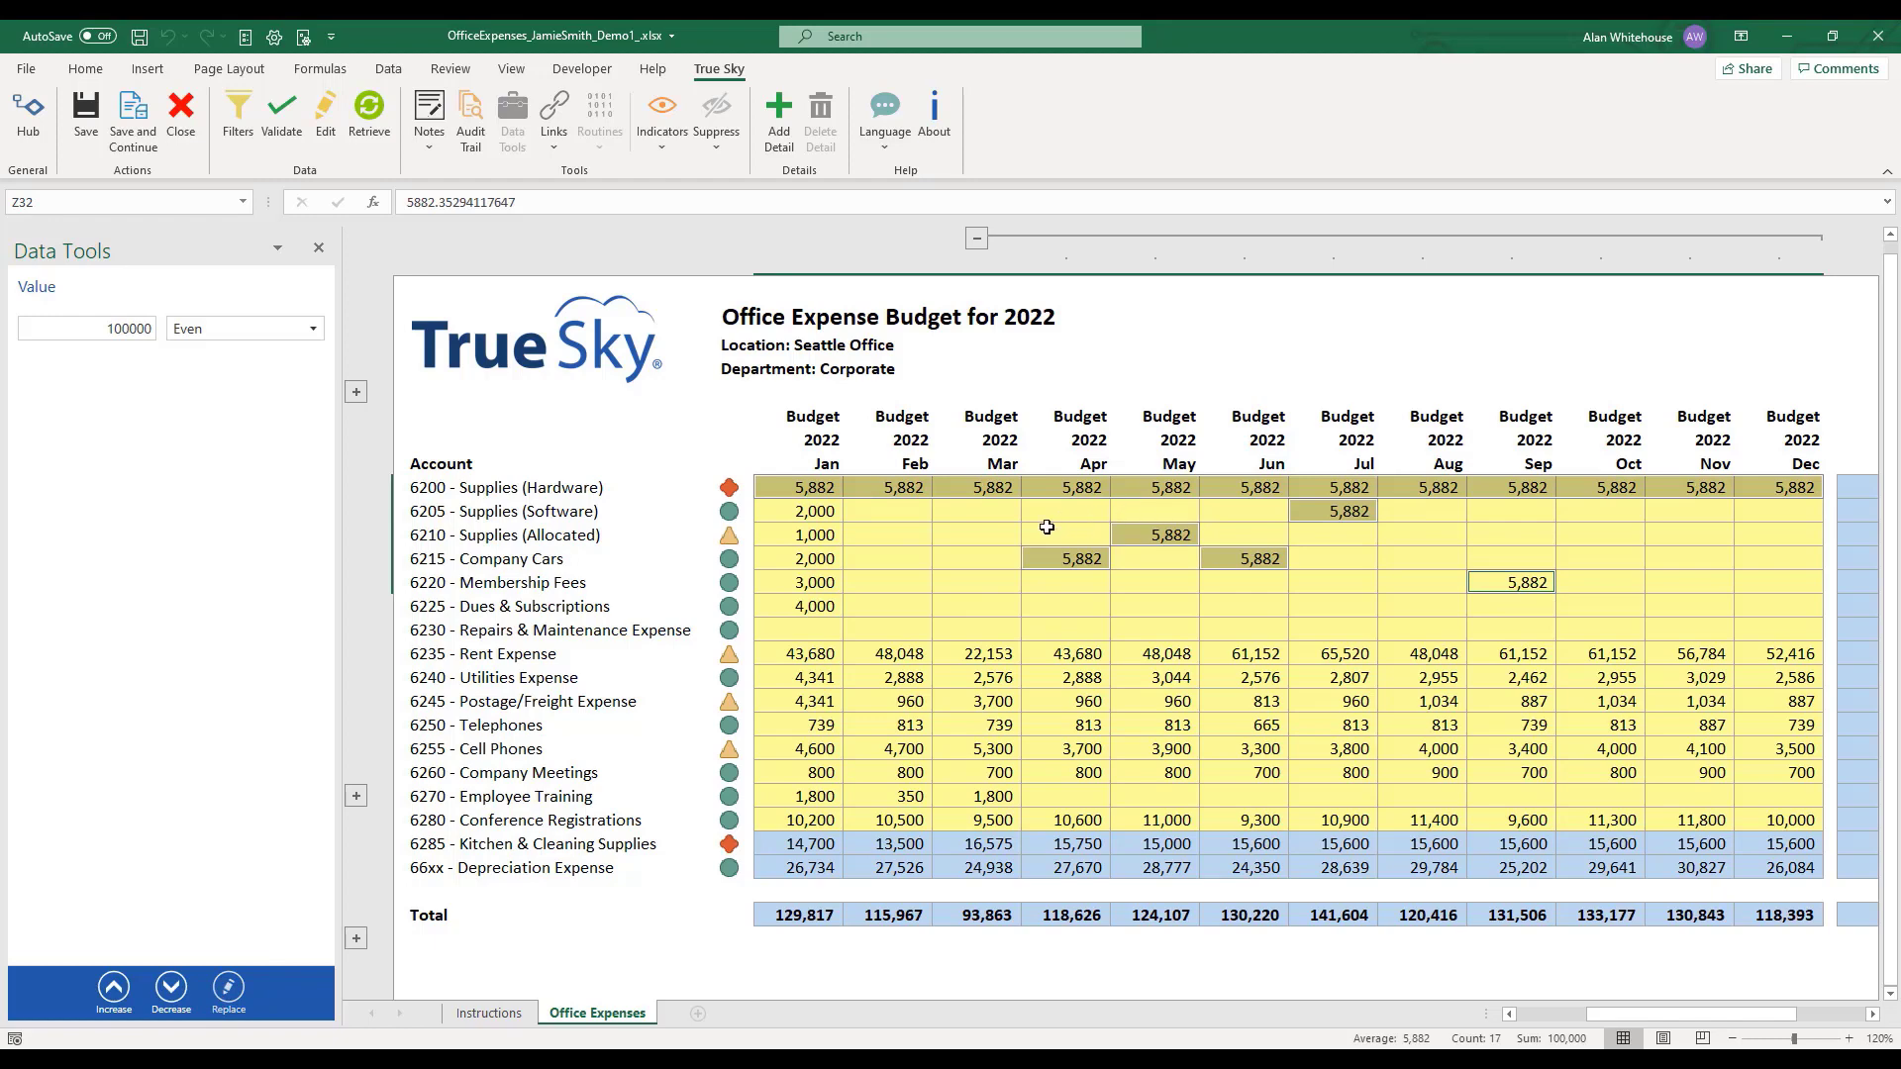
# Replace only the January to December Supplies (Hardware) budgets with 100000 spread by the Seasonality Winter Trend, and check the January and February amounts
pyautogui.click(802, 487)
pyautogui.moveTo(802, 487); pyautogui.dragTo(1783, 487)
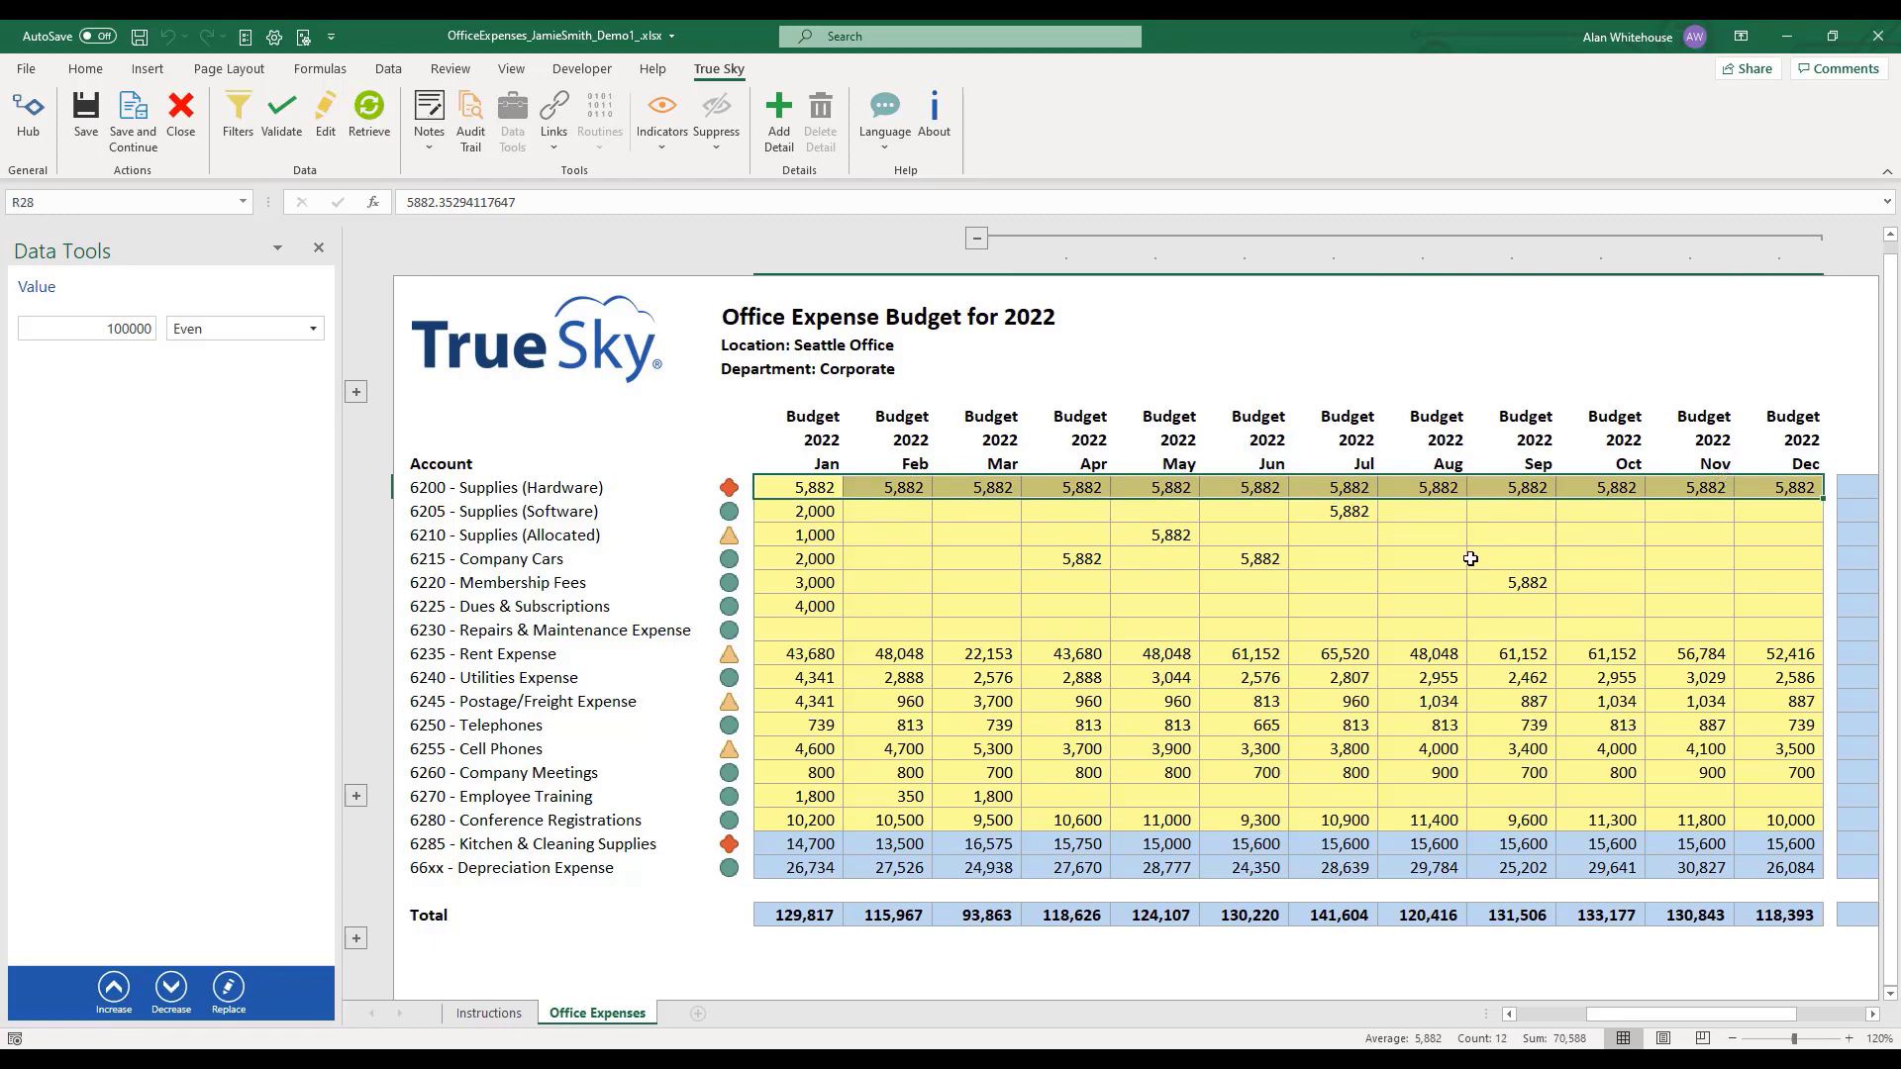
pyautogui.click(255, 336)
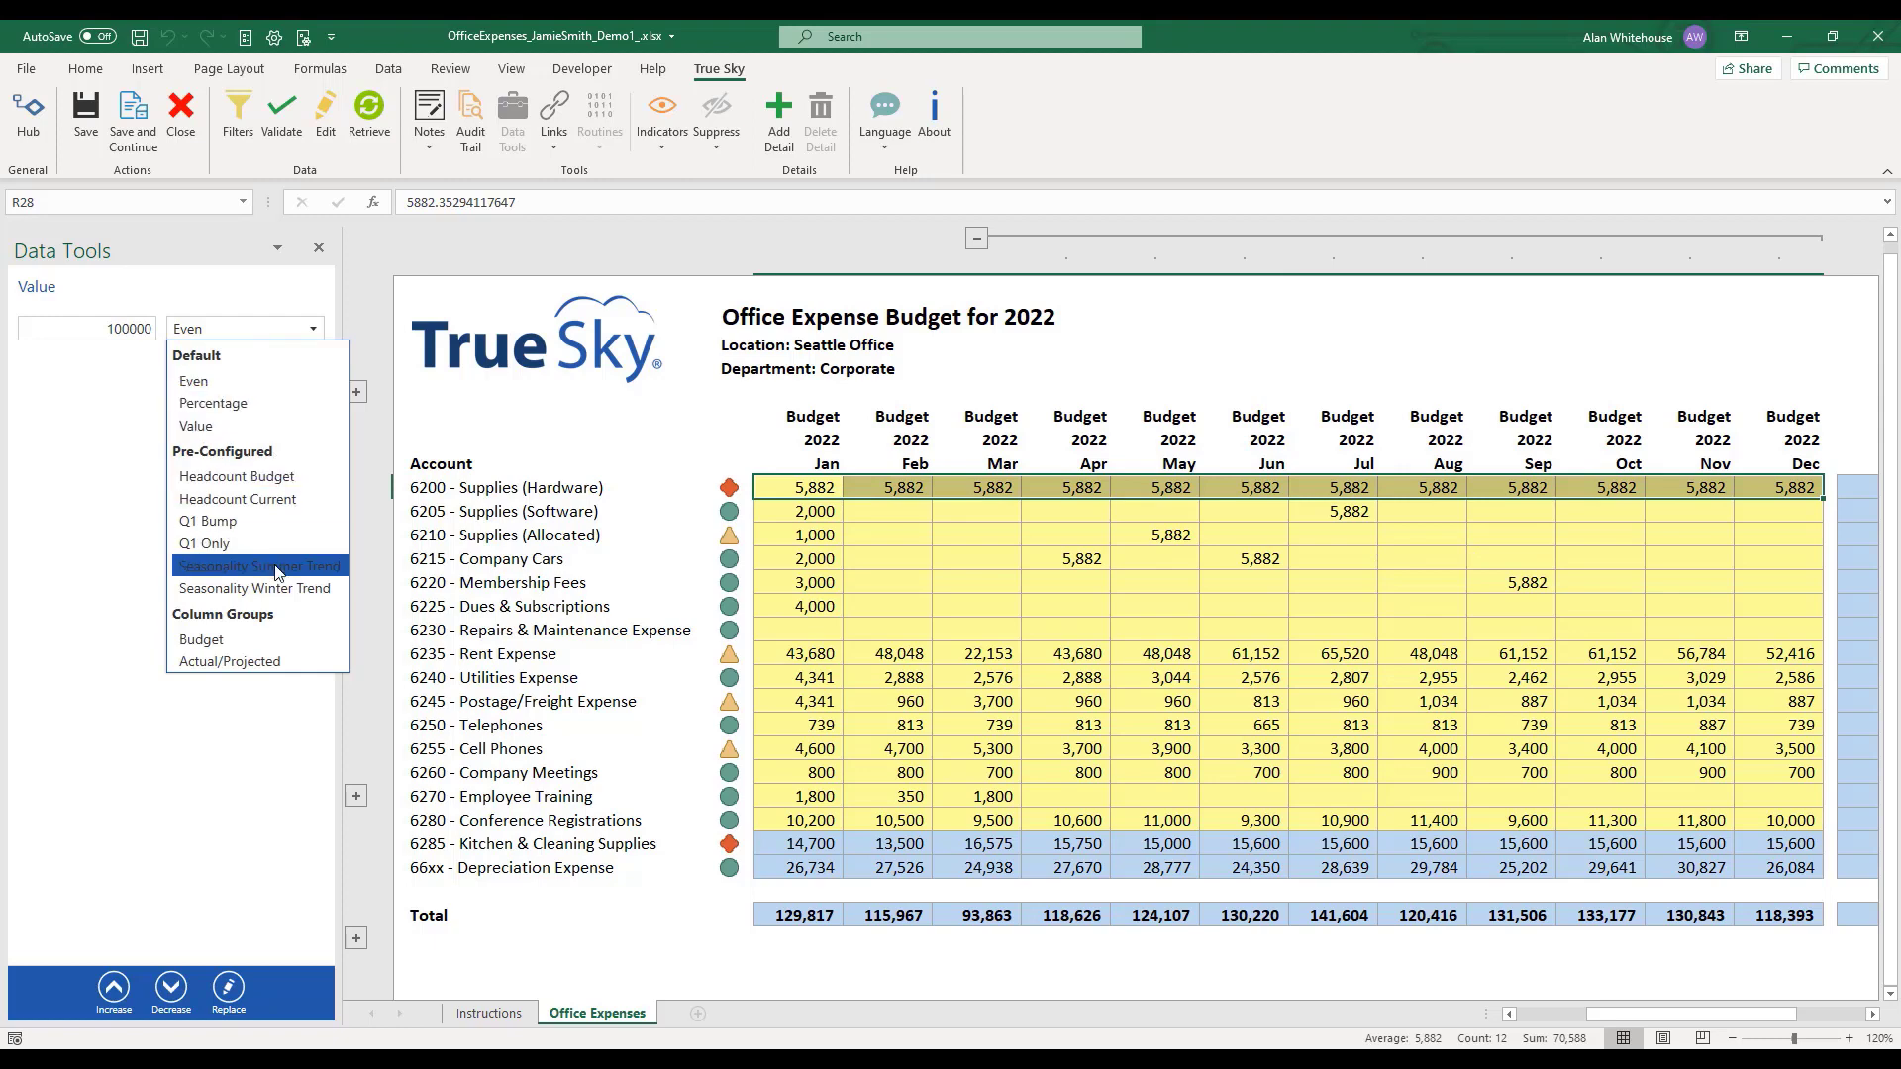
pyautogui.click(266, 591)
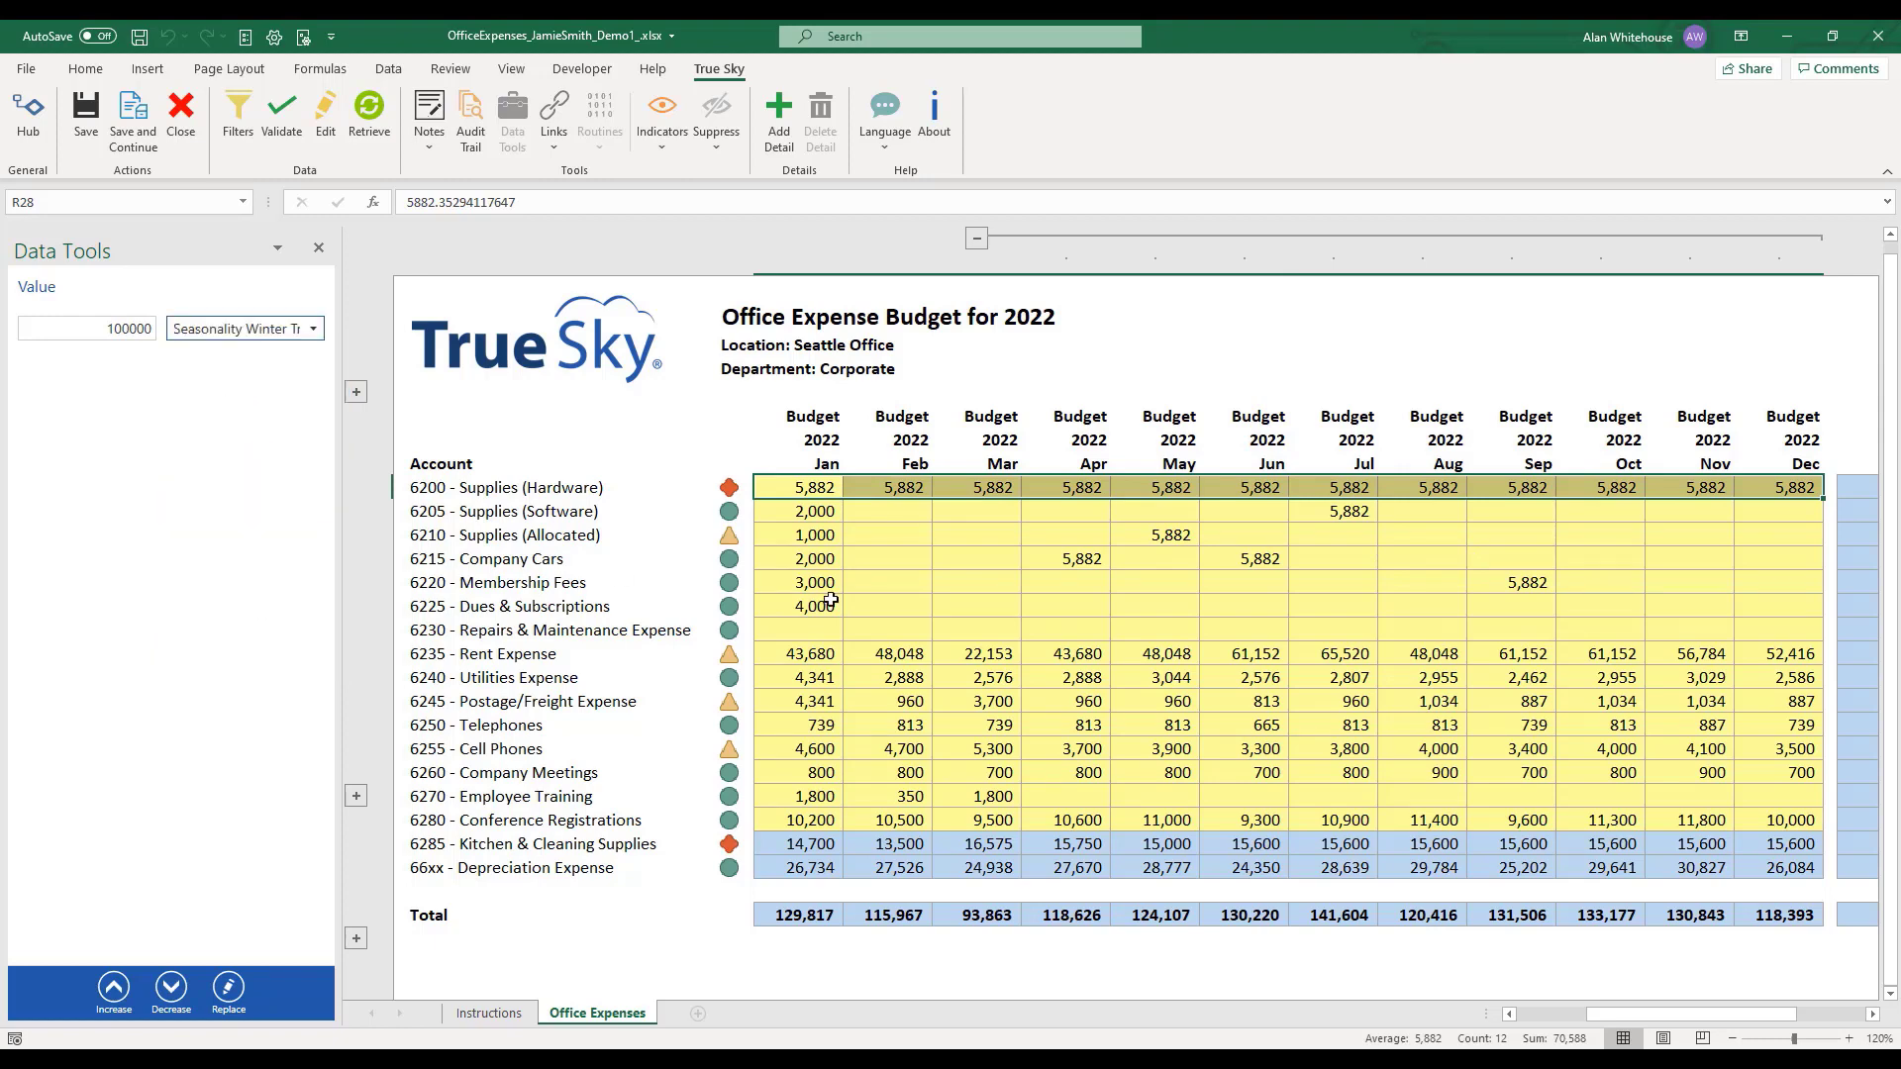
pyautogui.moveTo(339, 365); pyautogui.dragTo(402, 365)
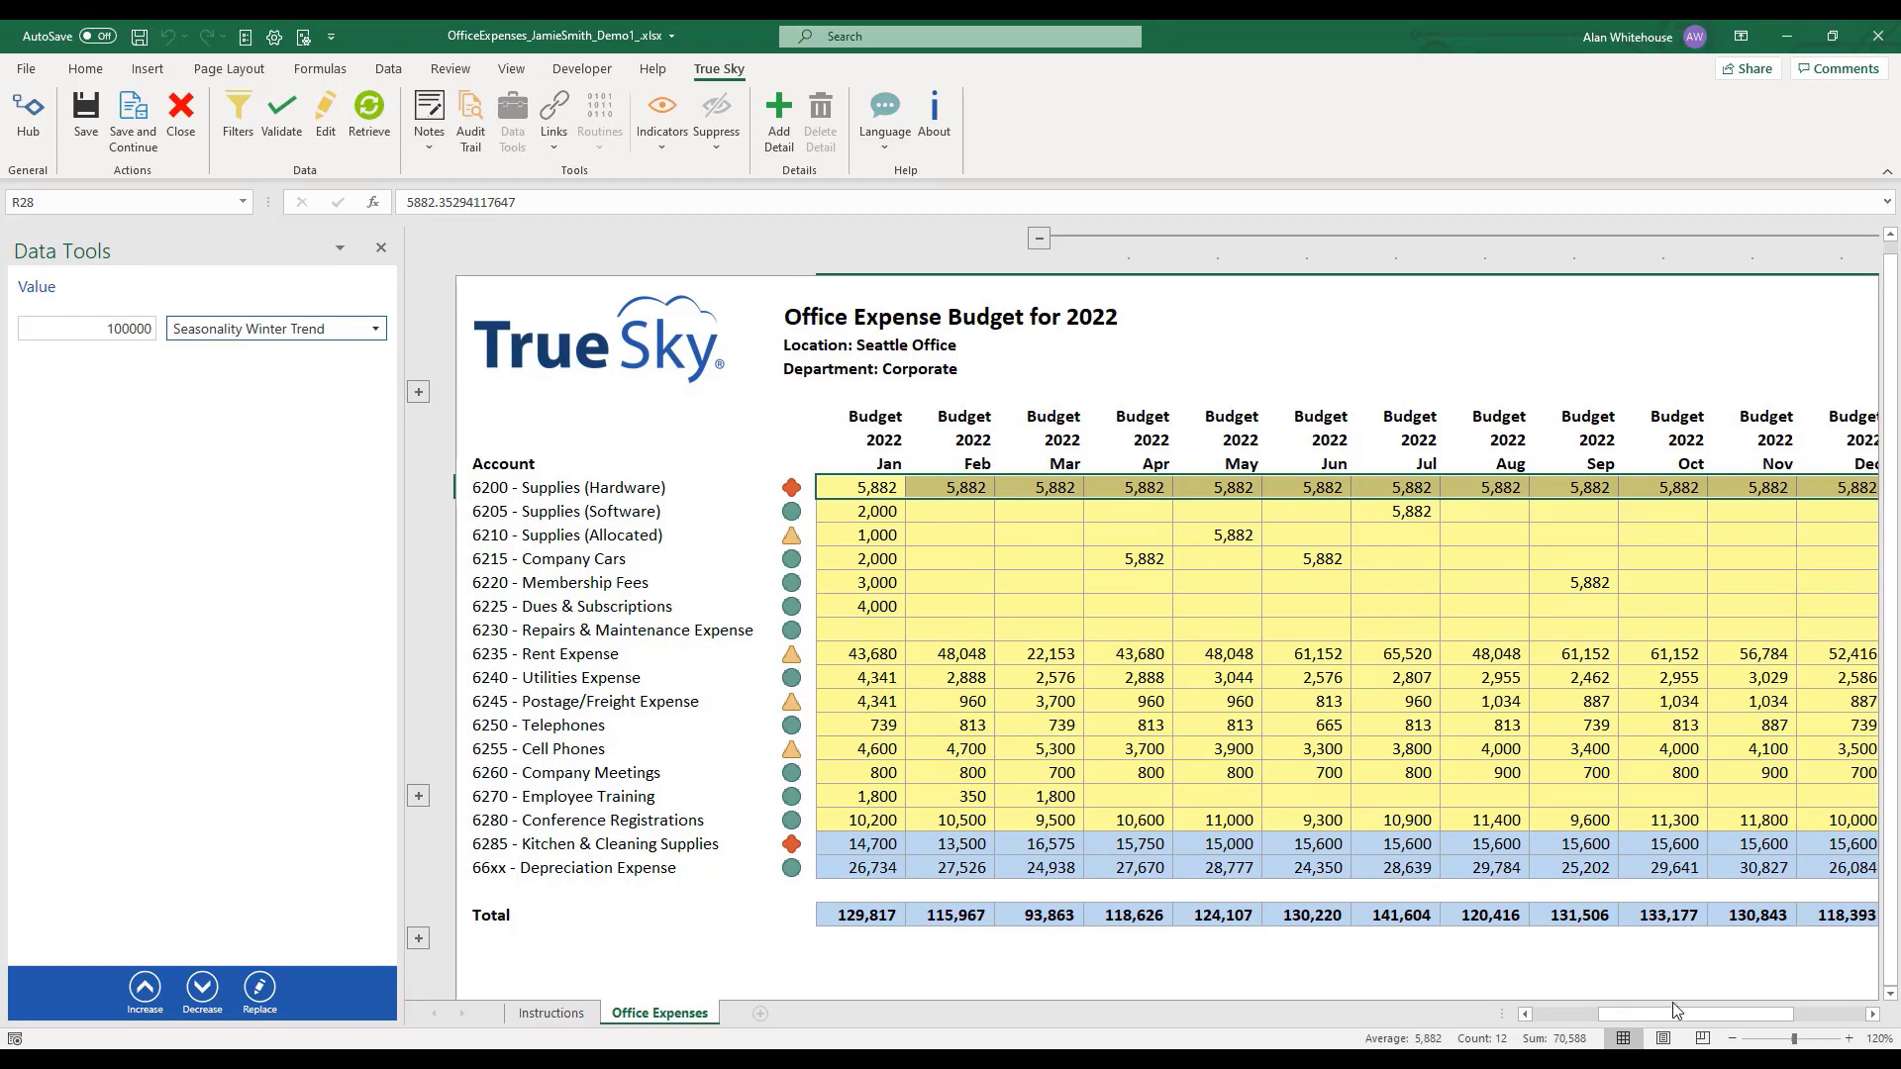
pyautogui.moveTo(1675, 1010); pyautogui.dragTo(1686, 1016)
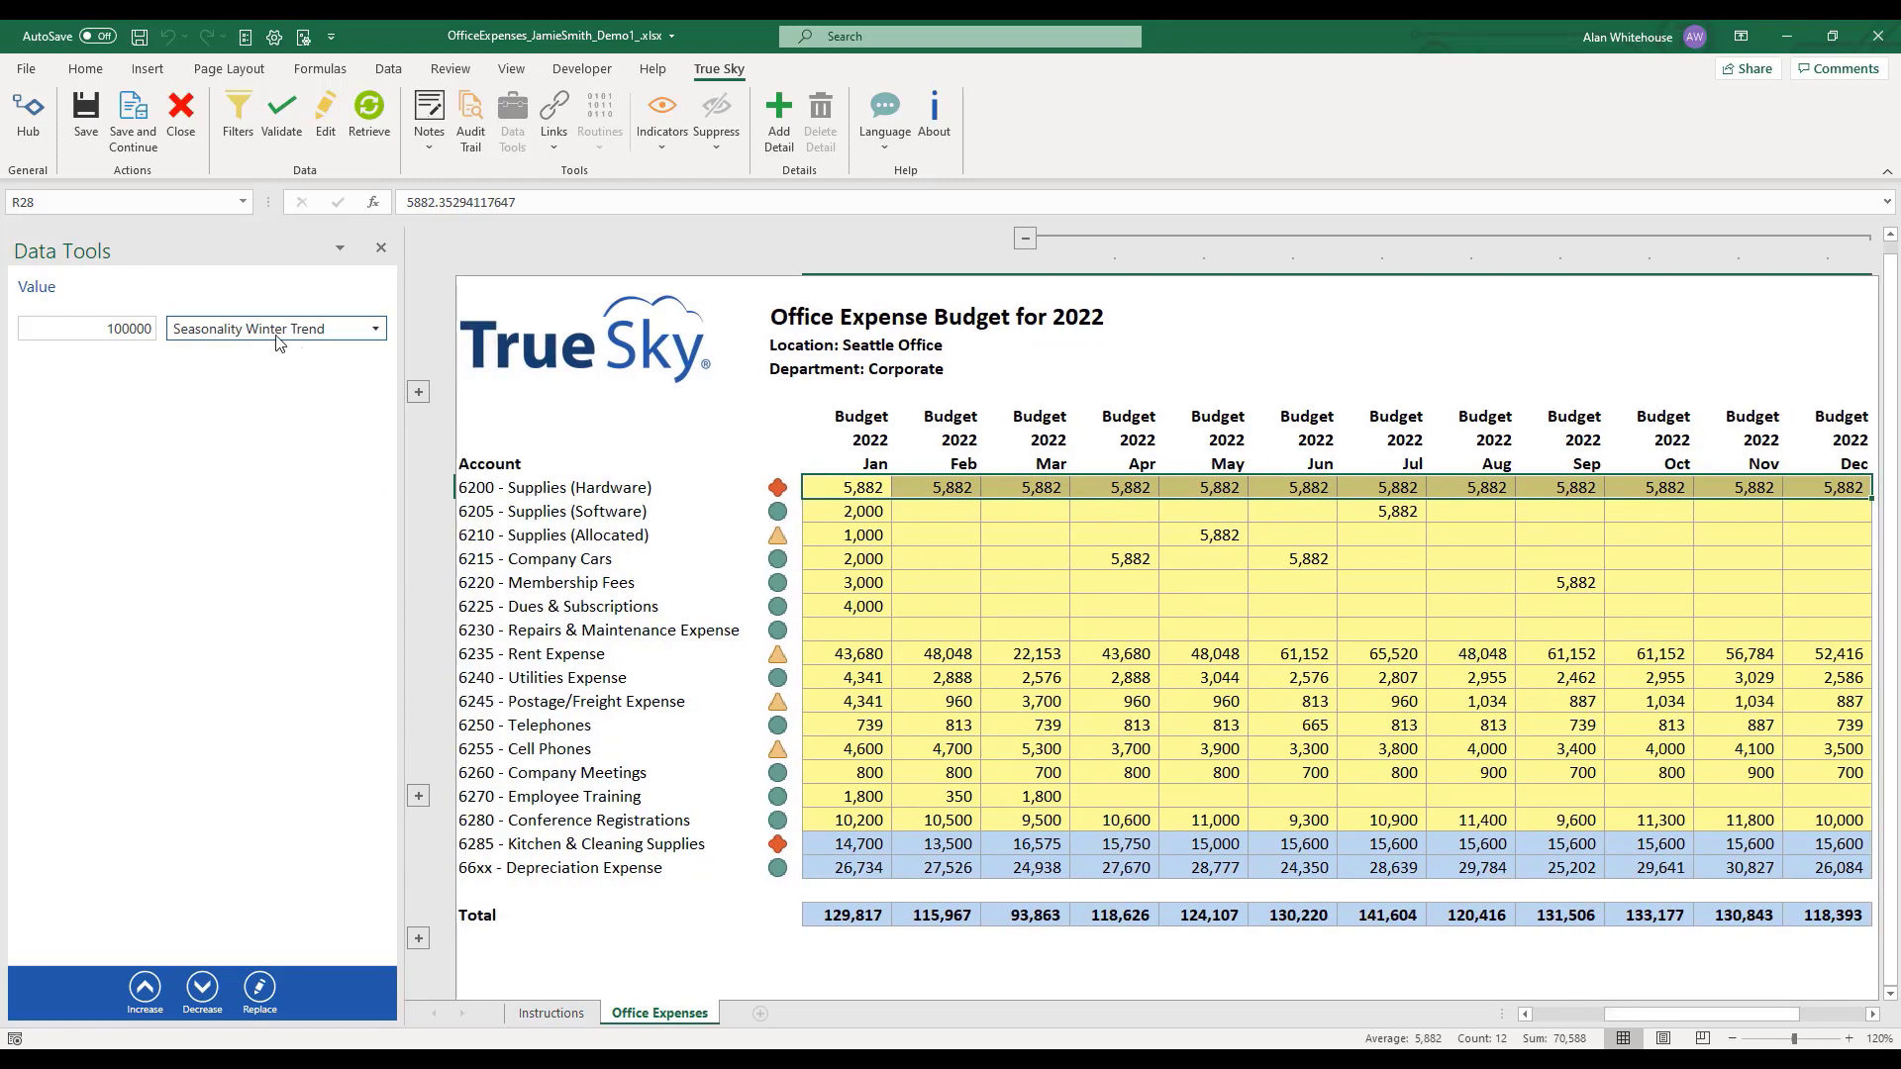
pyautogui.click(260, 988)
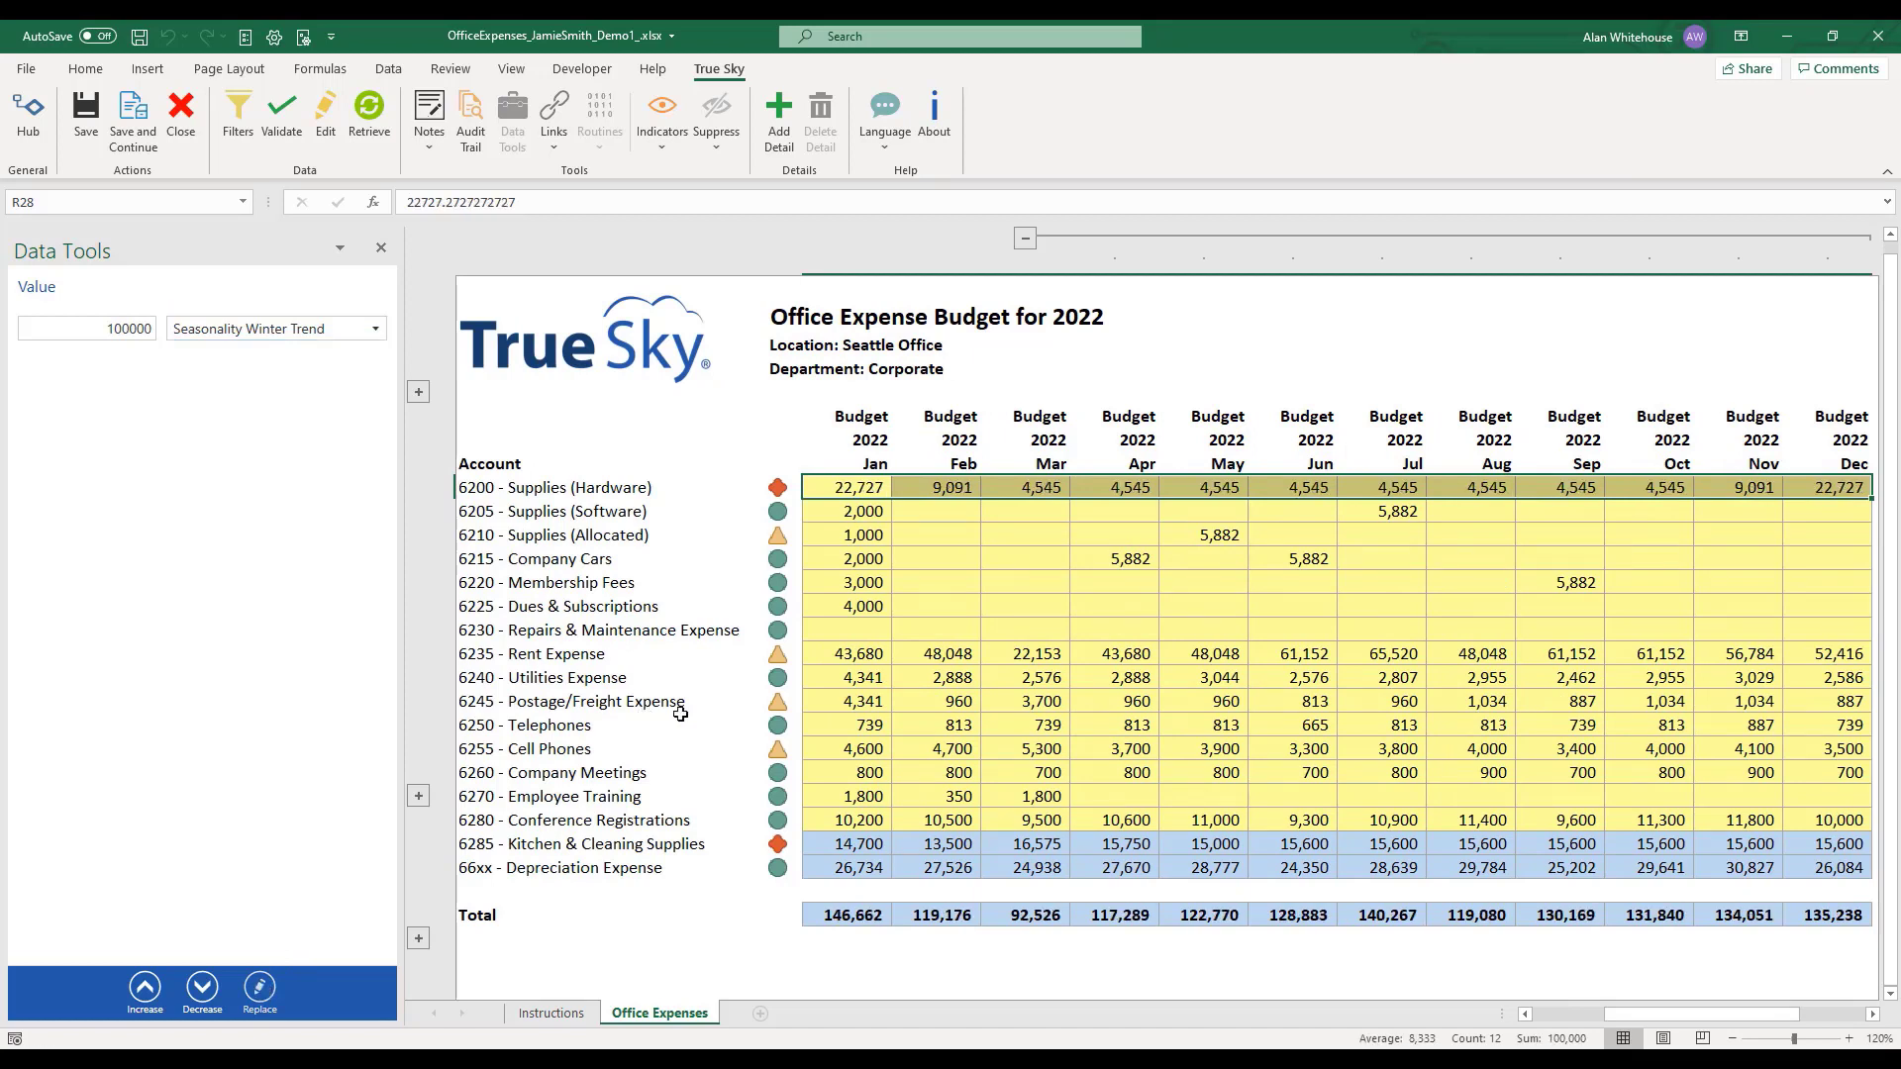
pyautogui.click(841, 495)
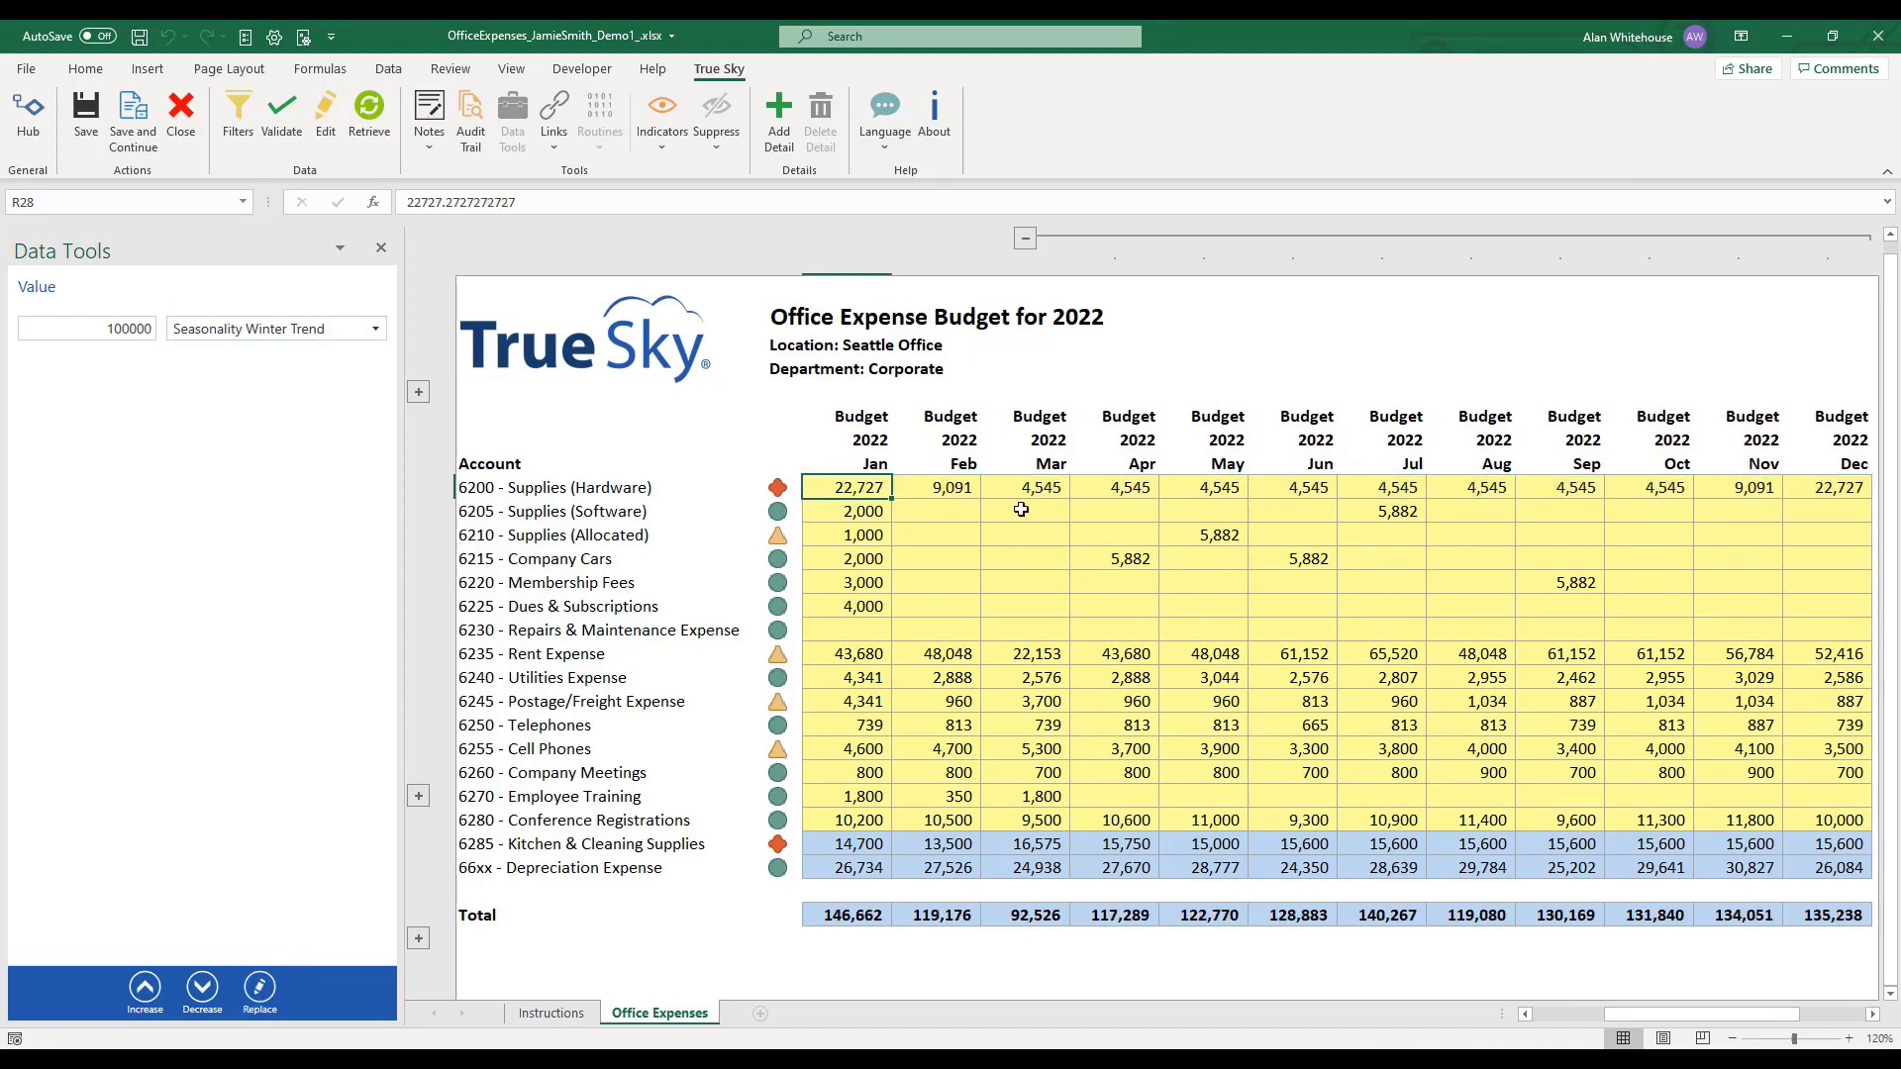
pyautogui.click(945, 492)
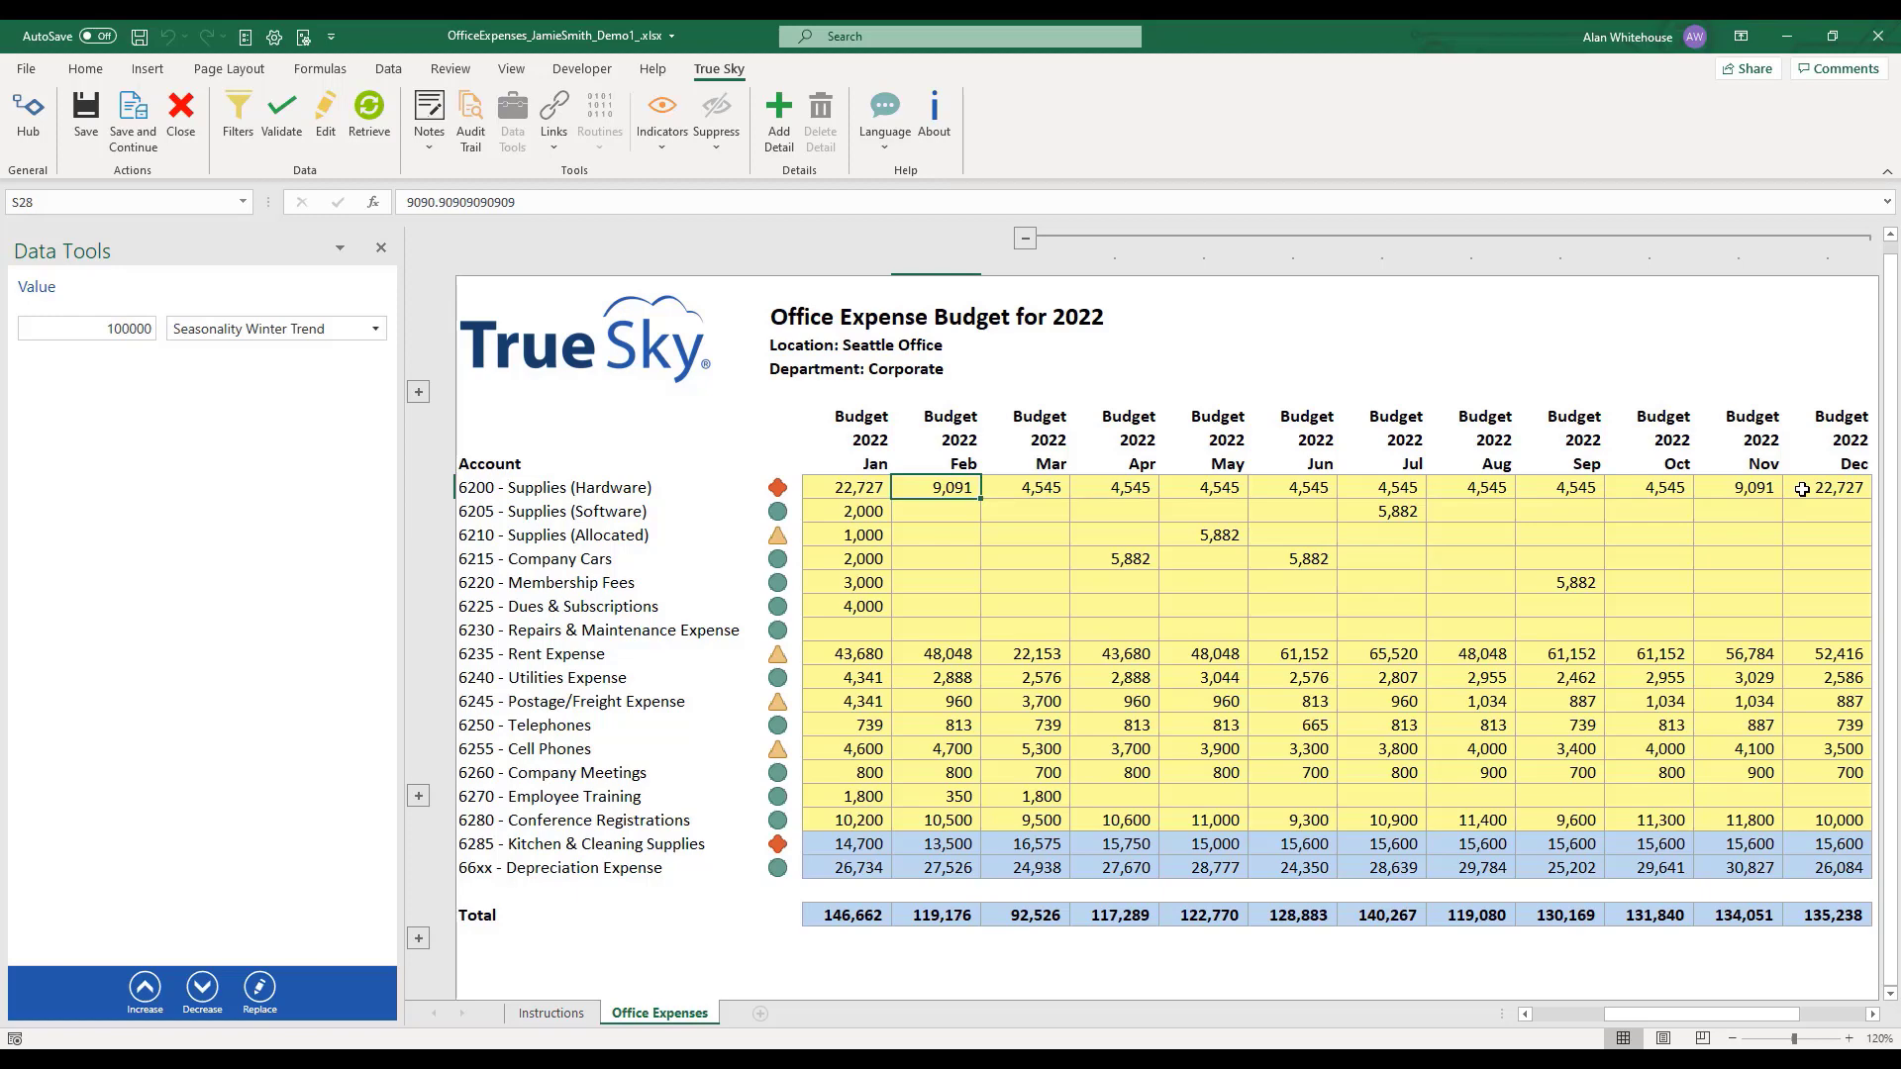
# Respread the 100000 across the January to December Supplies (Hardware) budgets using the Actual/Projected column group
pyautogui.moveTo(1802, 489); pyautogui.dragTo(826, 489)
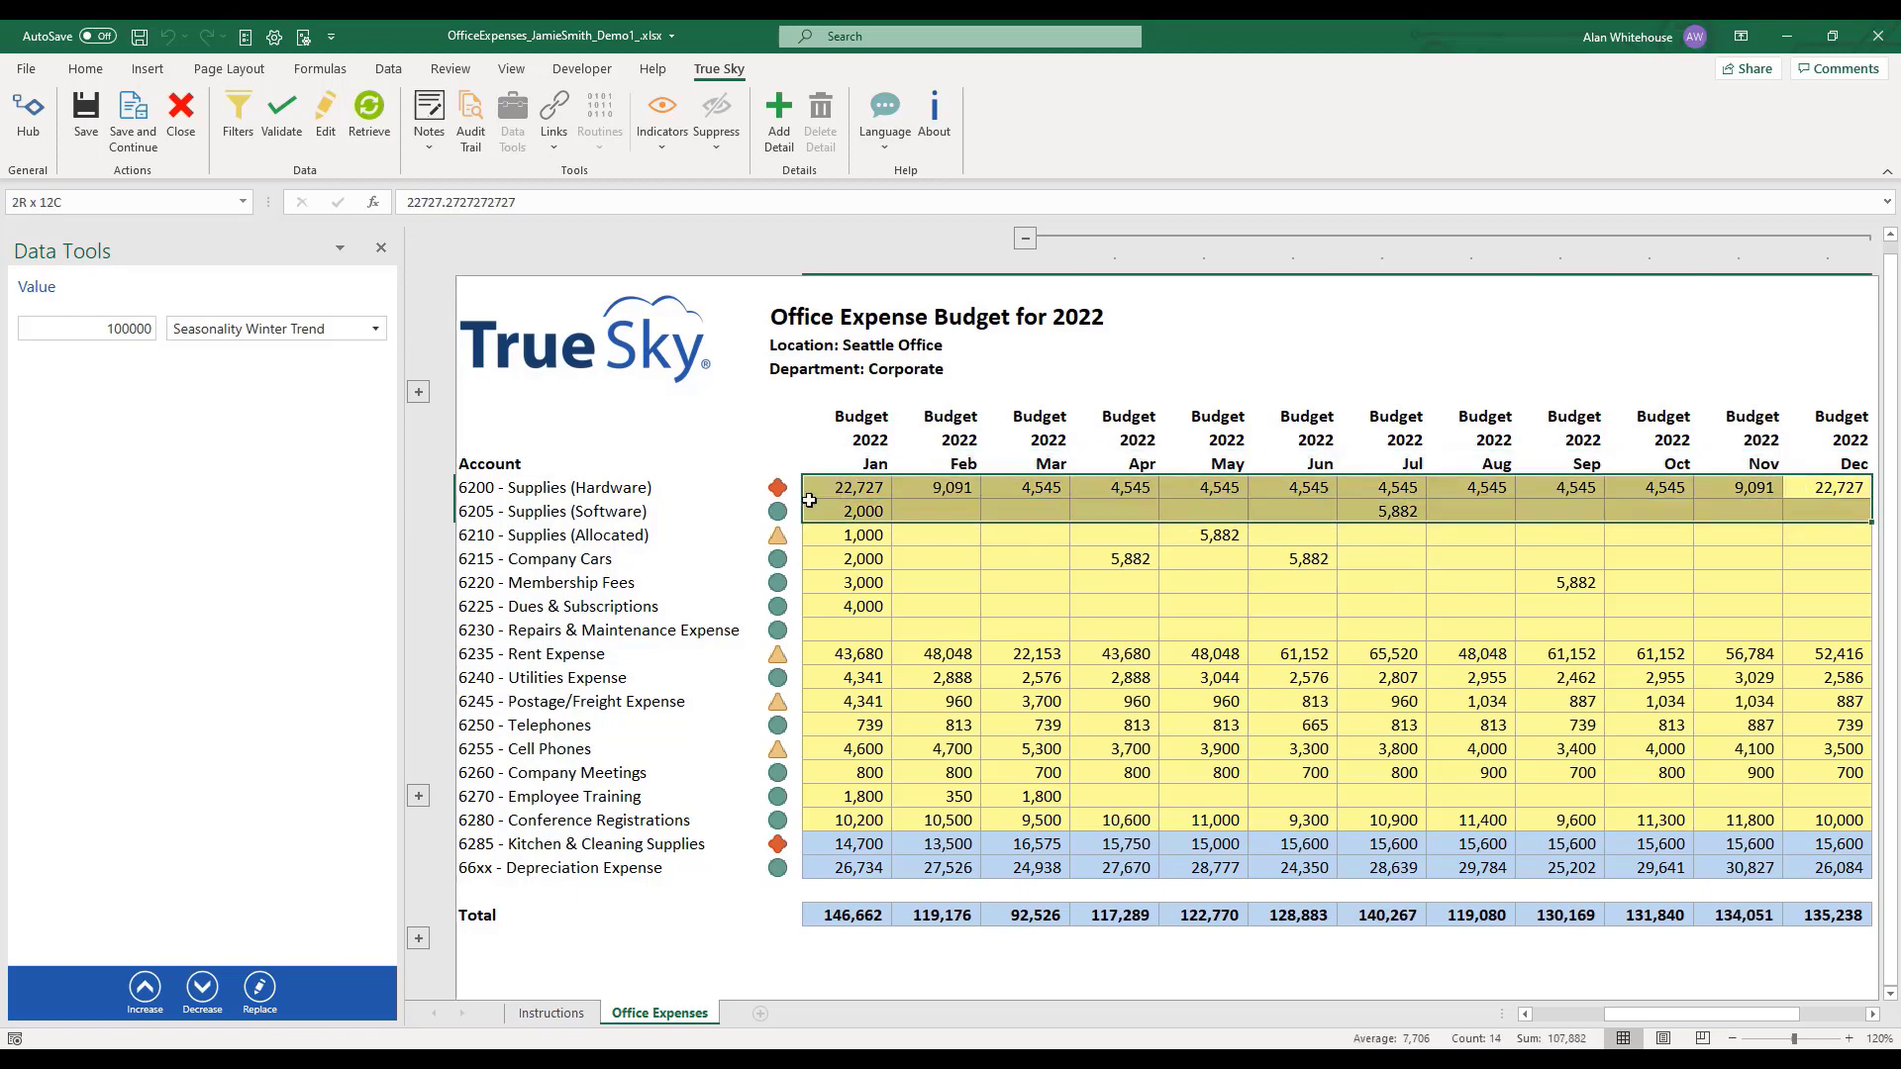
pyautogui.click(305, 336)
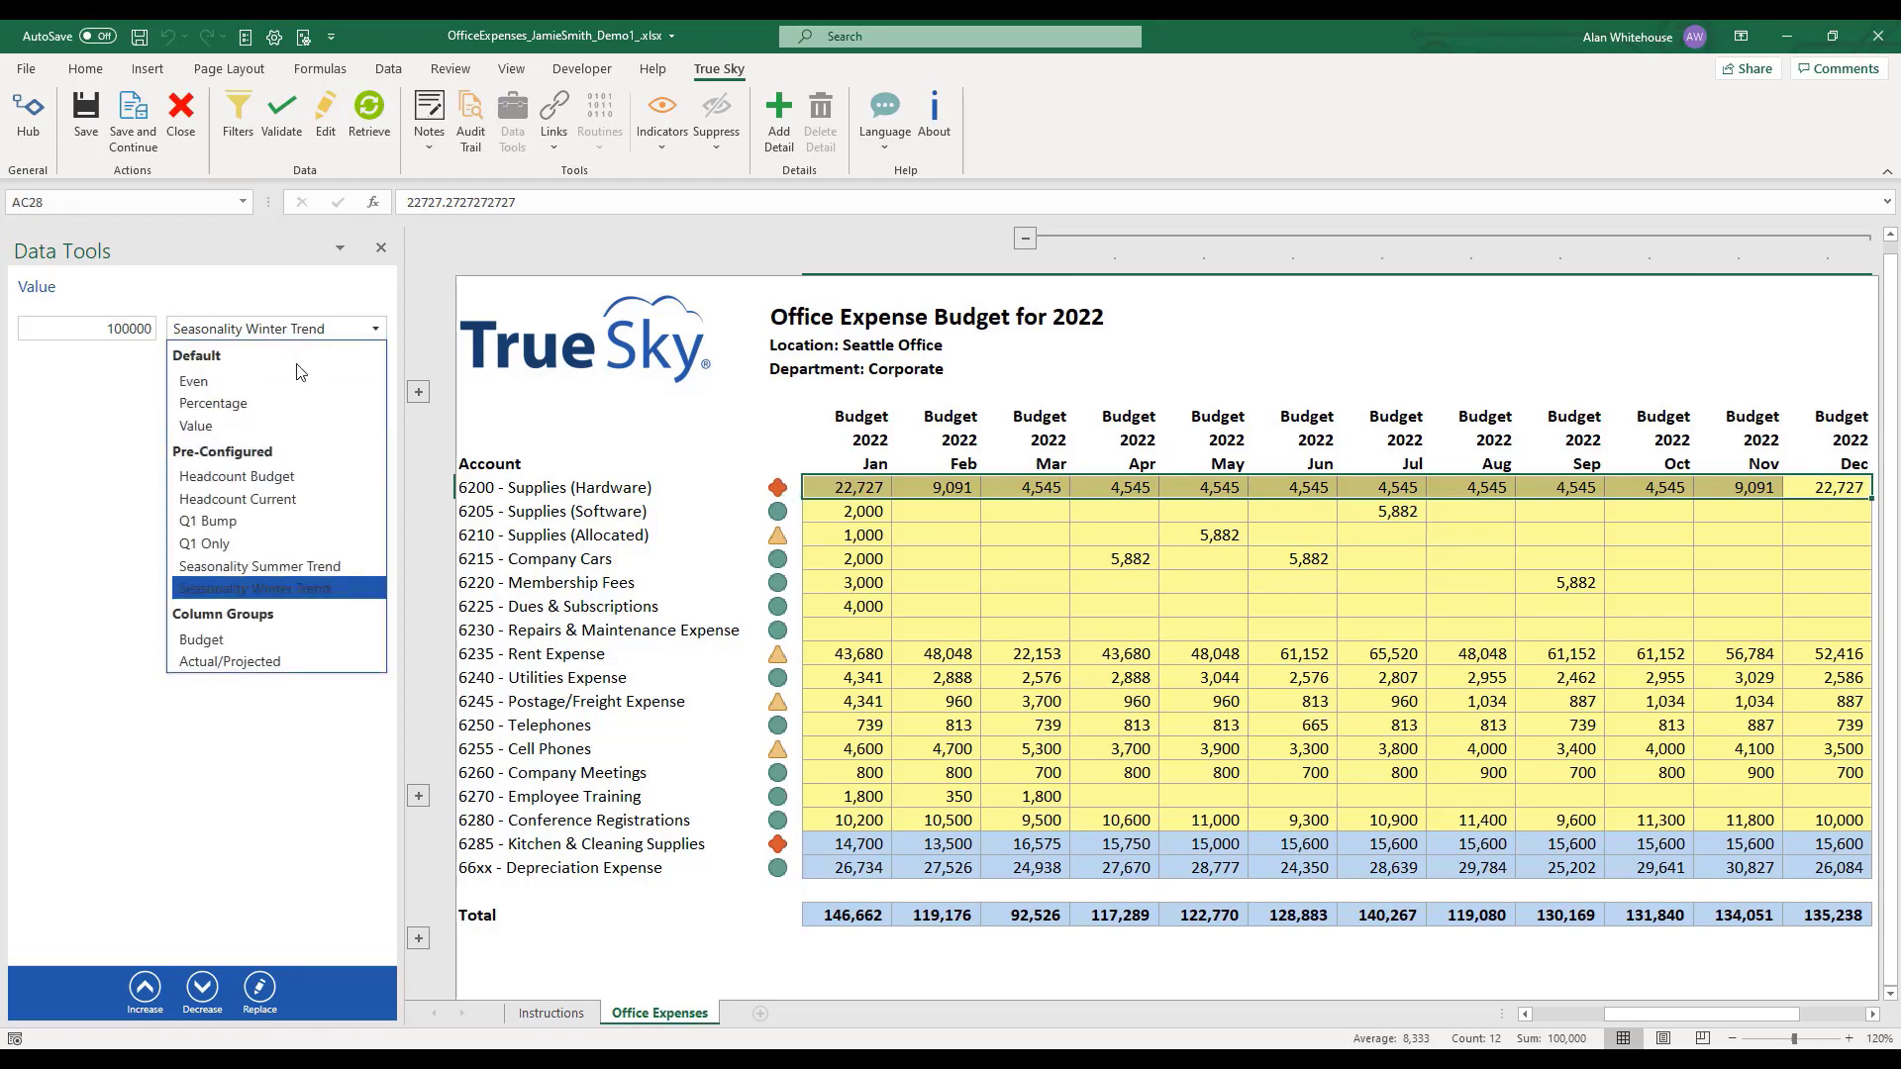
pyautogui.click(254, 660)
pyautogui.click(261, 987)
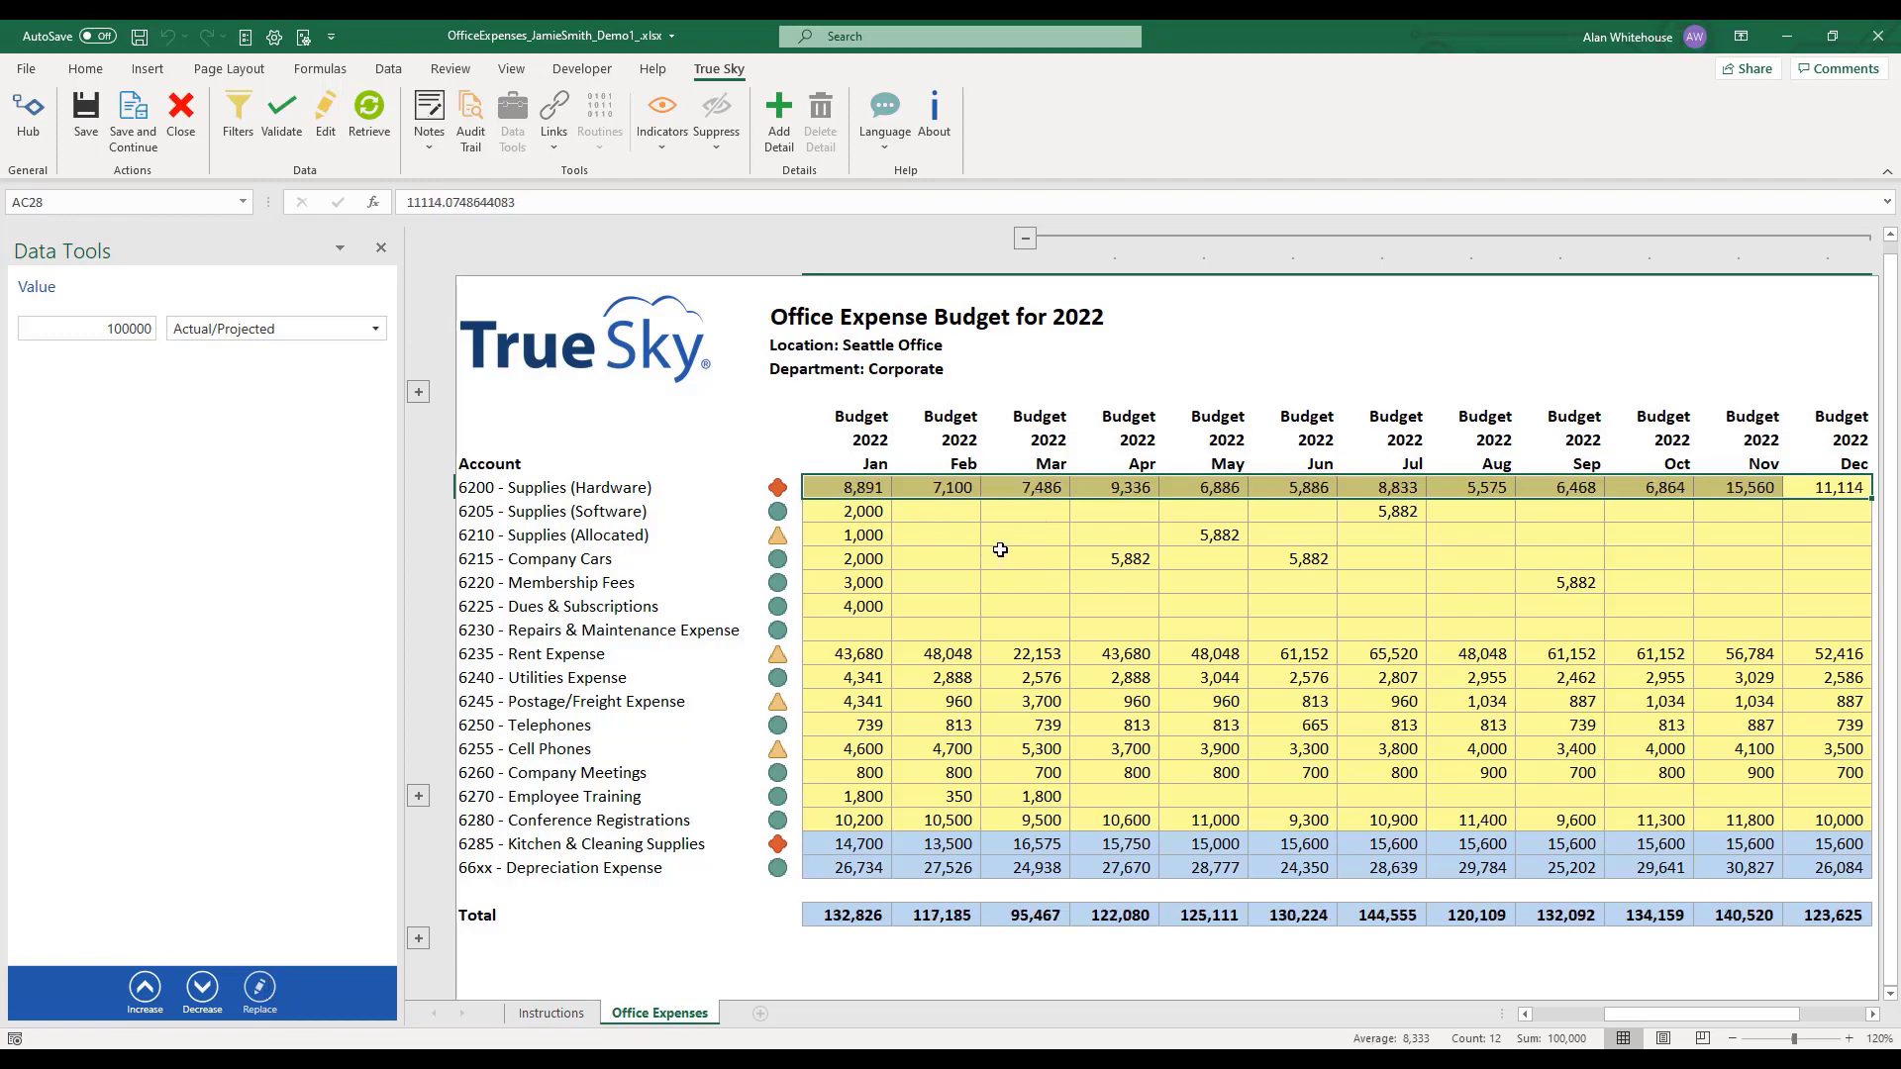
# Collapse the 2022 budget months after March and copy the January budgets of accounts 6210 to 6225 into February, starting at Supplies (Software)
pyautogui.click(1026, 238)
pyautogui.moveTo(857, 537); pyautogui.dragTo(843, 606)
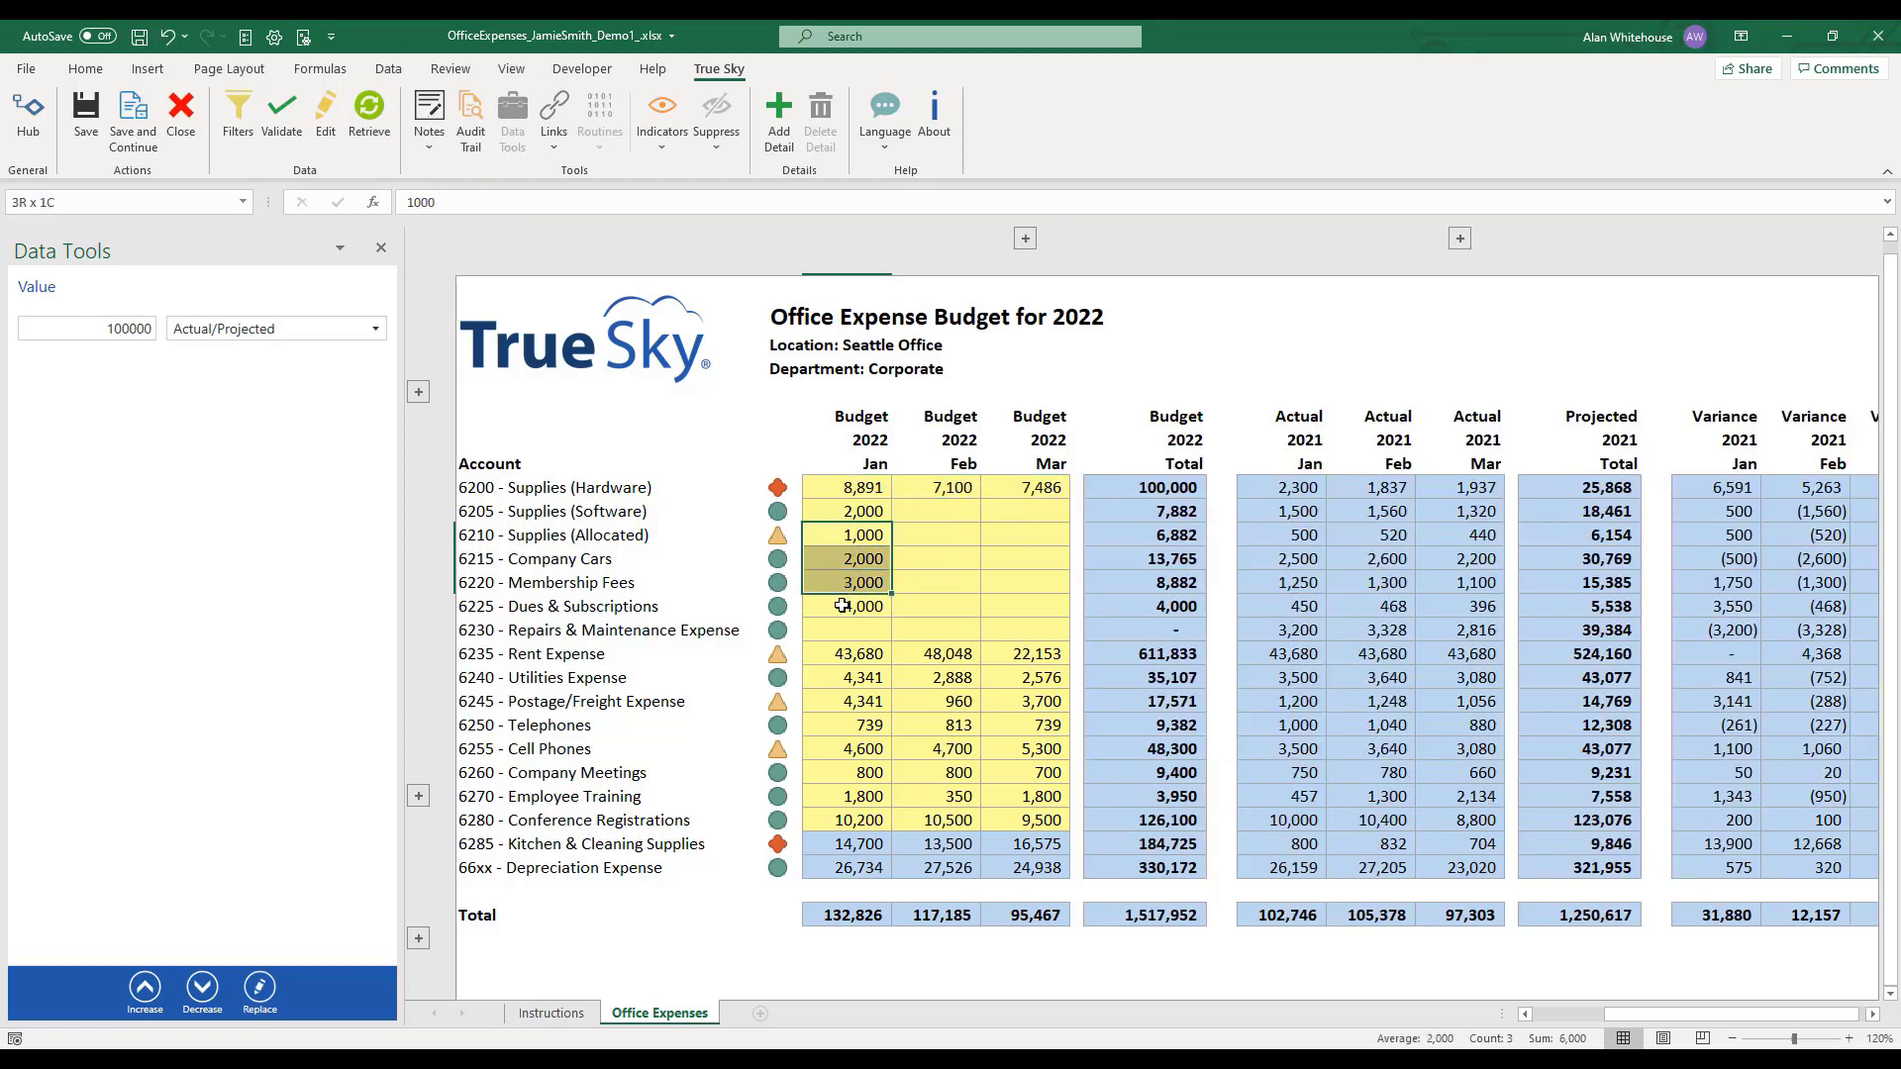
pyautogui.hotkey('ctrl', 'c')
pyautogui.click(923, 519)
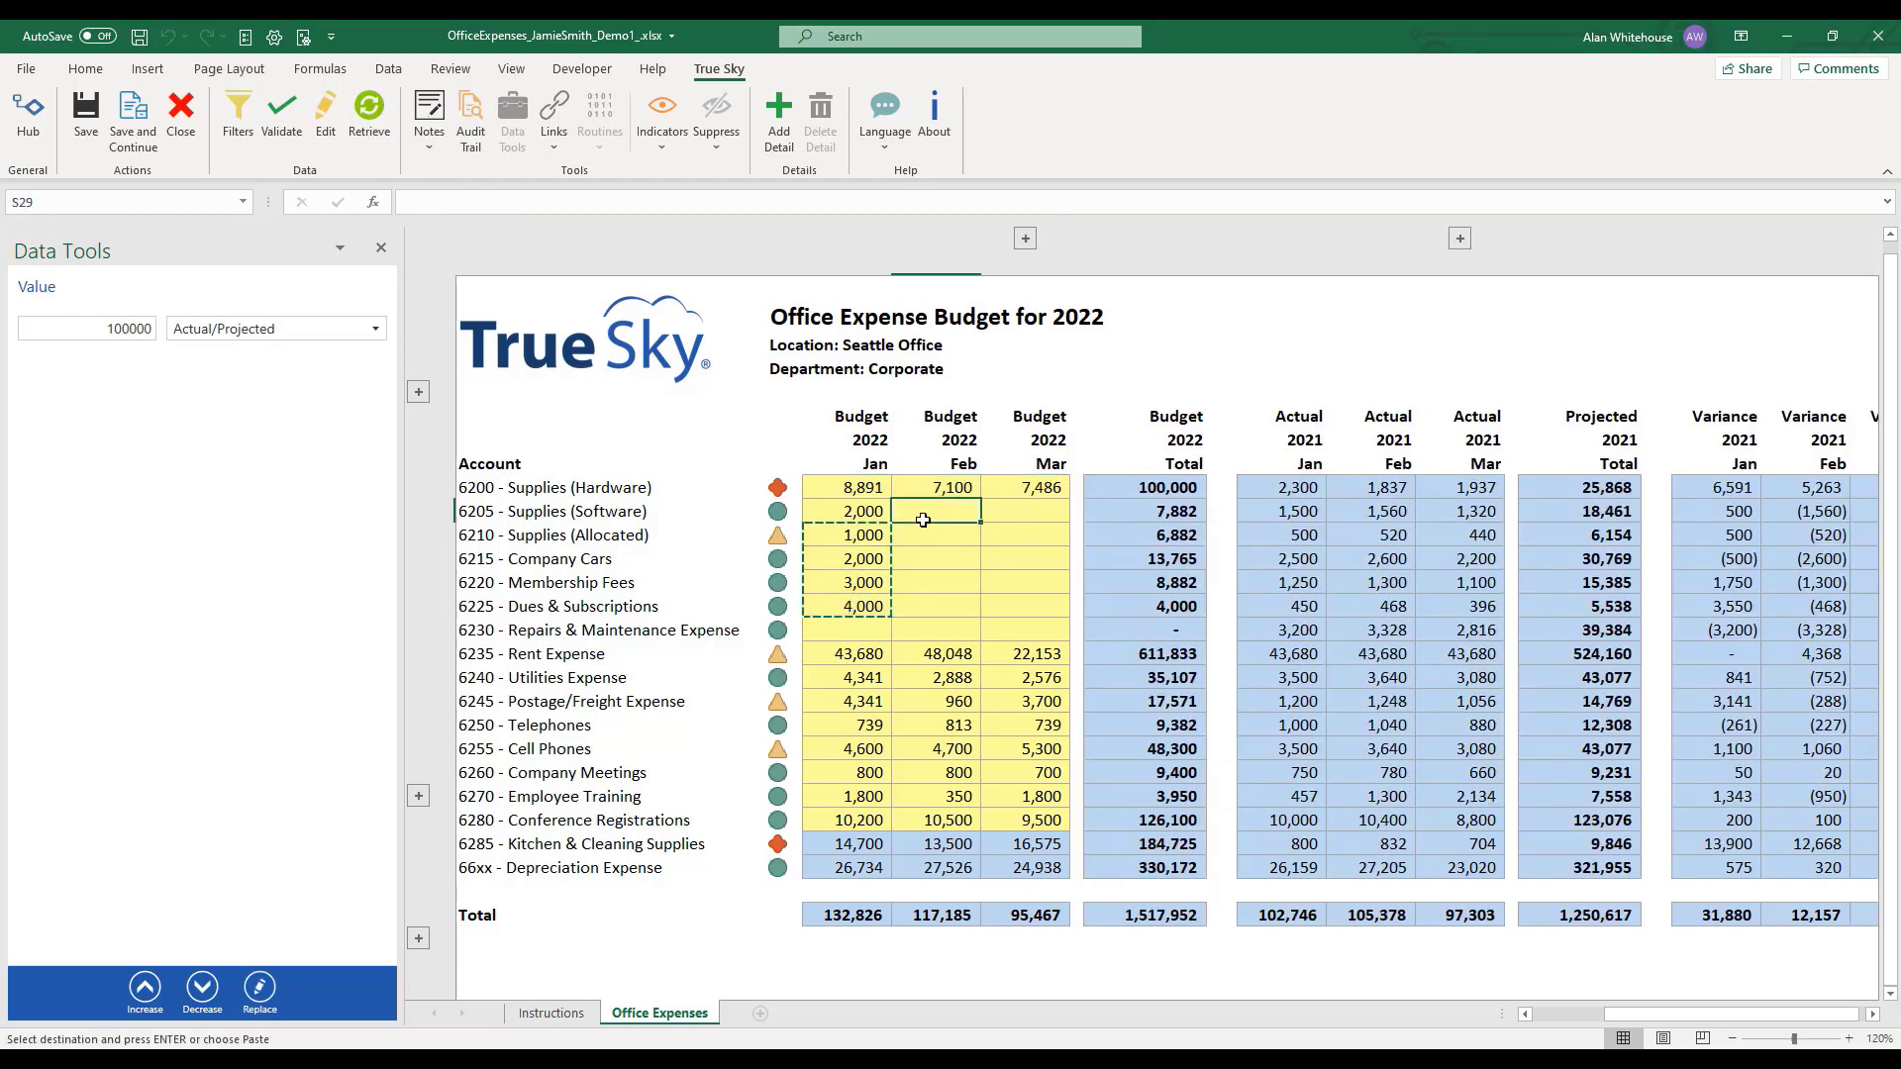
pyautogui.press('Return')
# Copy the January budgets of accounts 6205 to 6225 into the same accounts' March column
pyautogui.moveTo(858, 513); pyautogui.dragTo(860, 595)
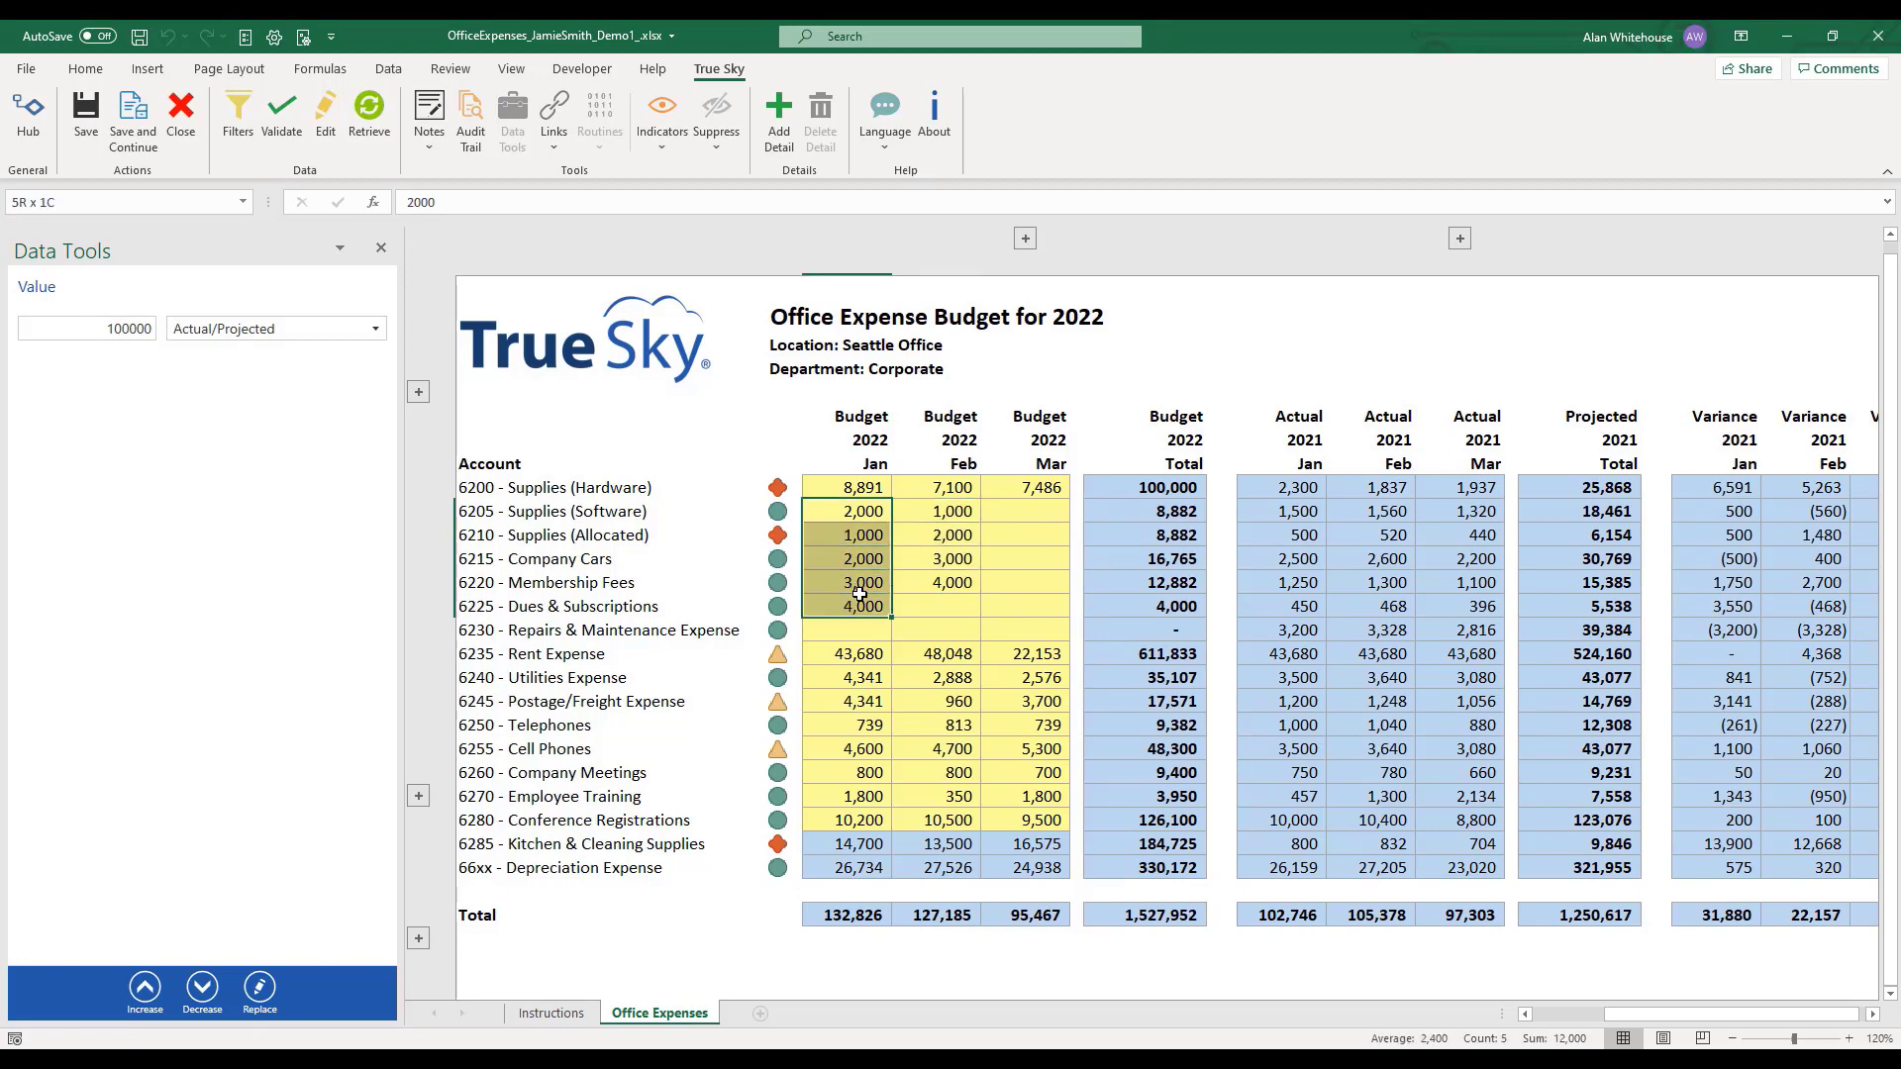
pyautogui.hotkey('ctrl', 'c')
pyautogui.click(1001, 511)
pyautogui.press('Return')
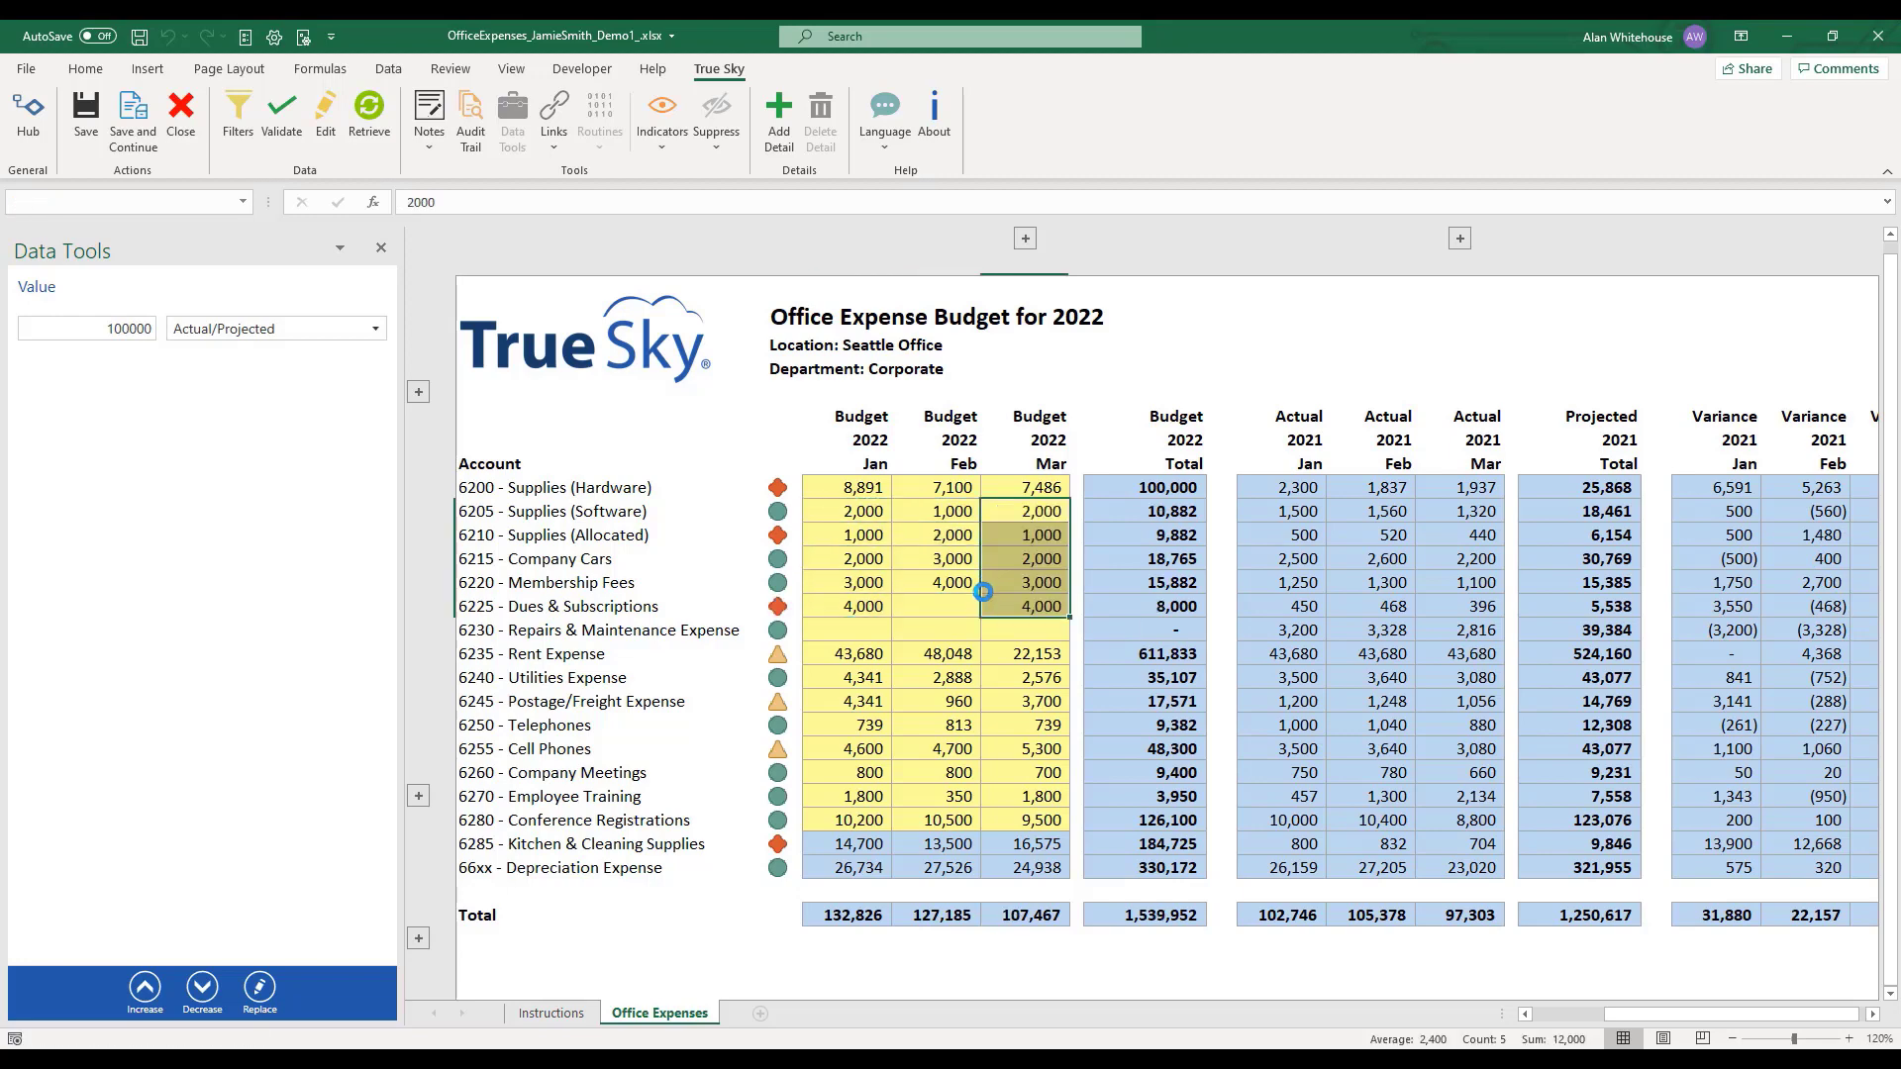
# Decrease the January to March budgets of accounts 6200 to 6225 by 23.5 percent three times
pyautogui.moveTo(854, 489); pyautogui.dragTo(1016, 608)
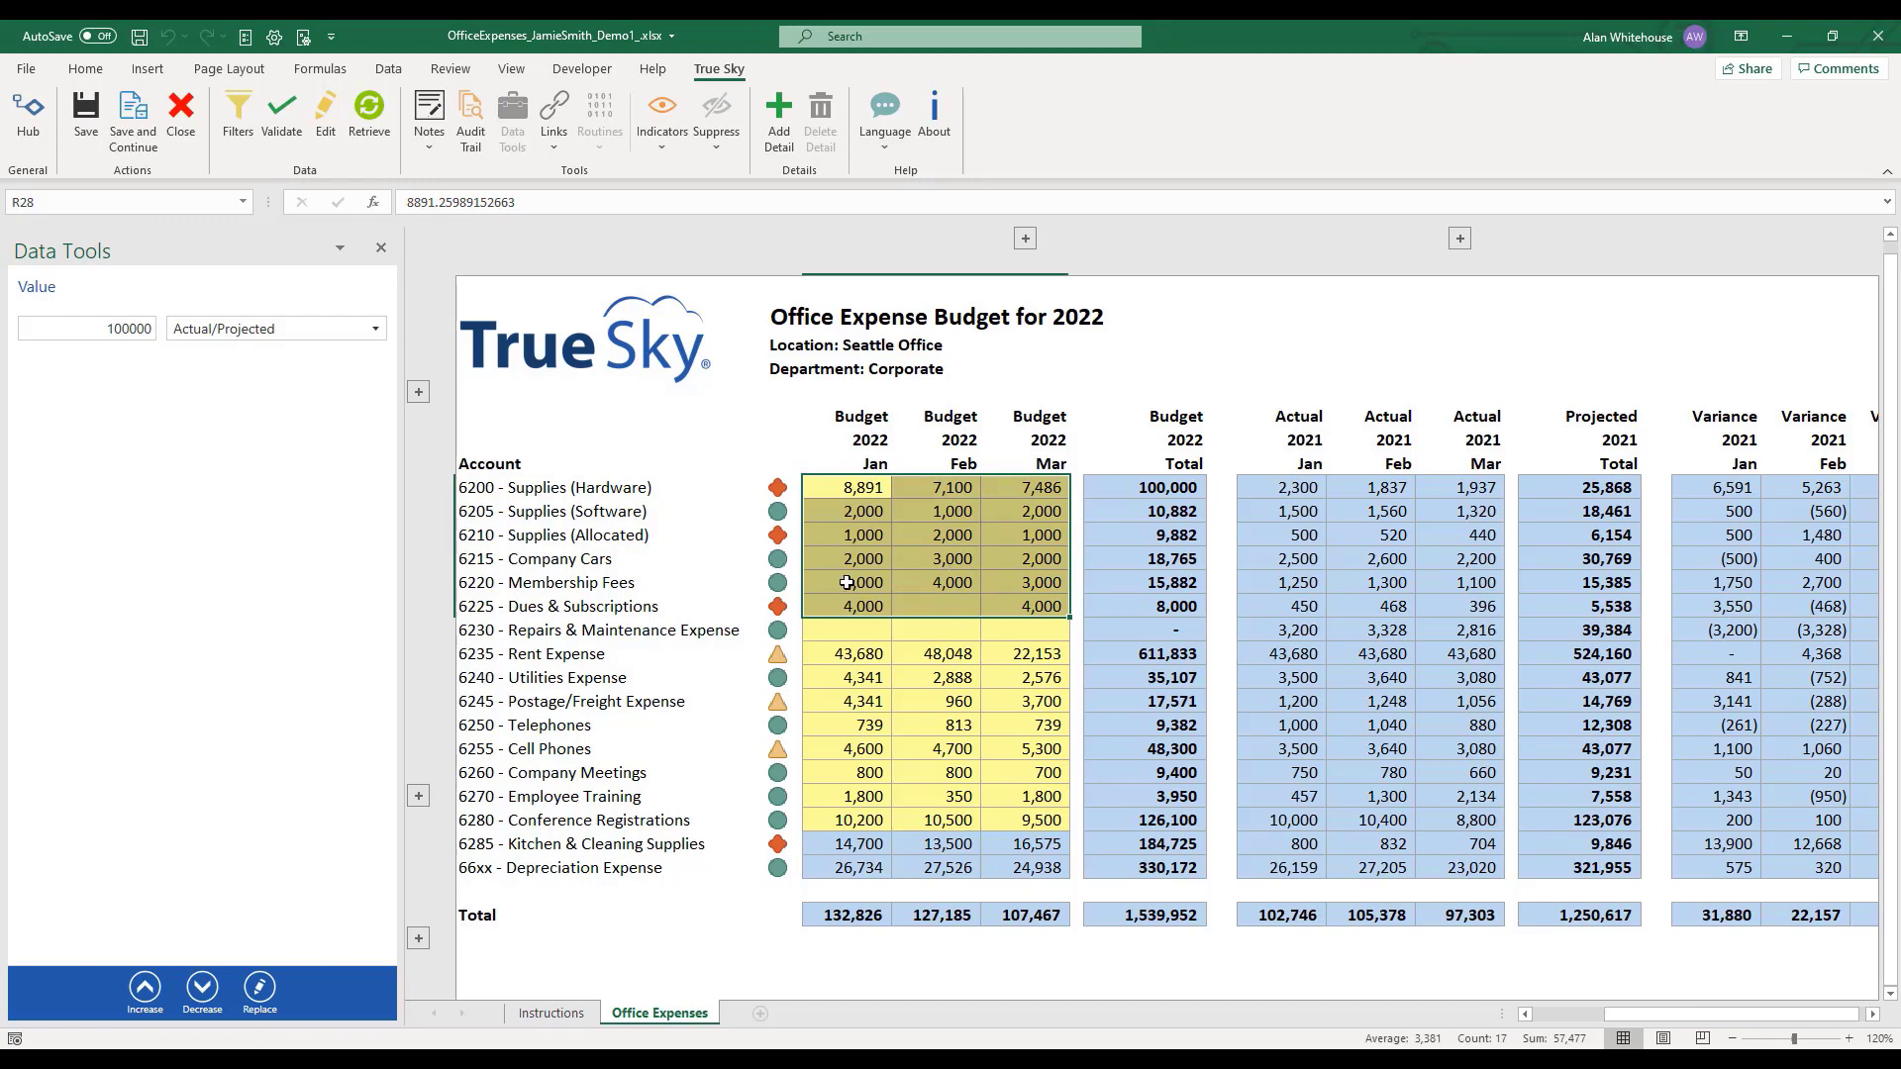
pyautogui.moveTo(107, 329); pyautogui.dragTo(151, 329)
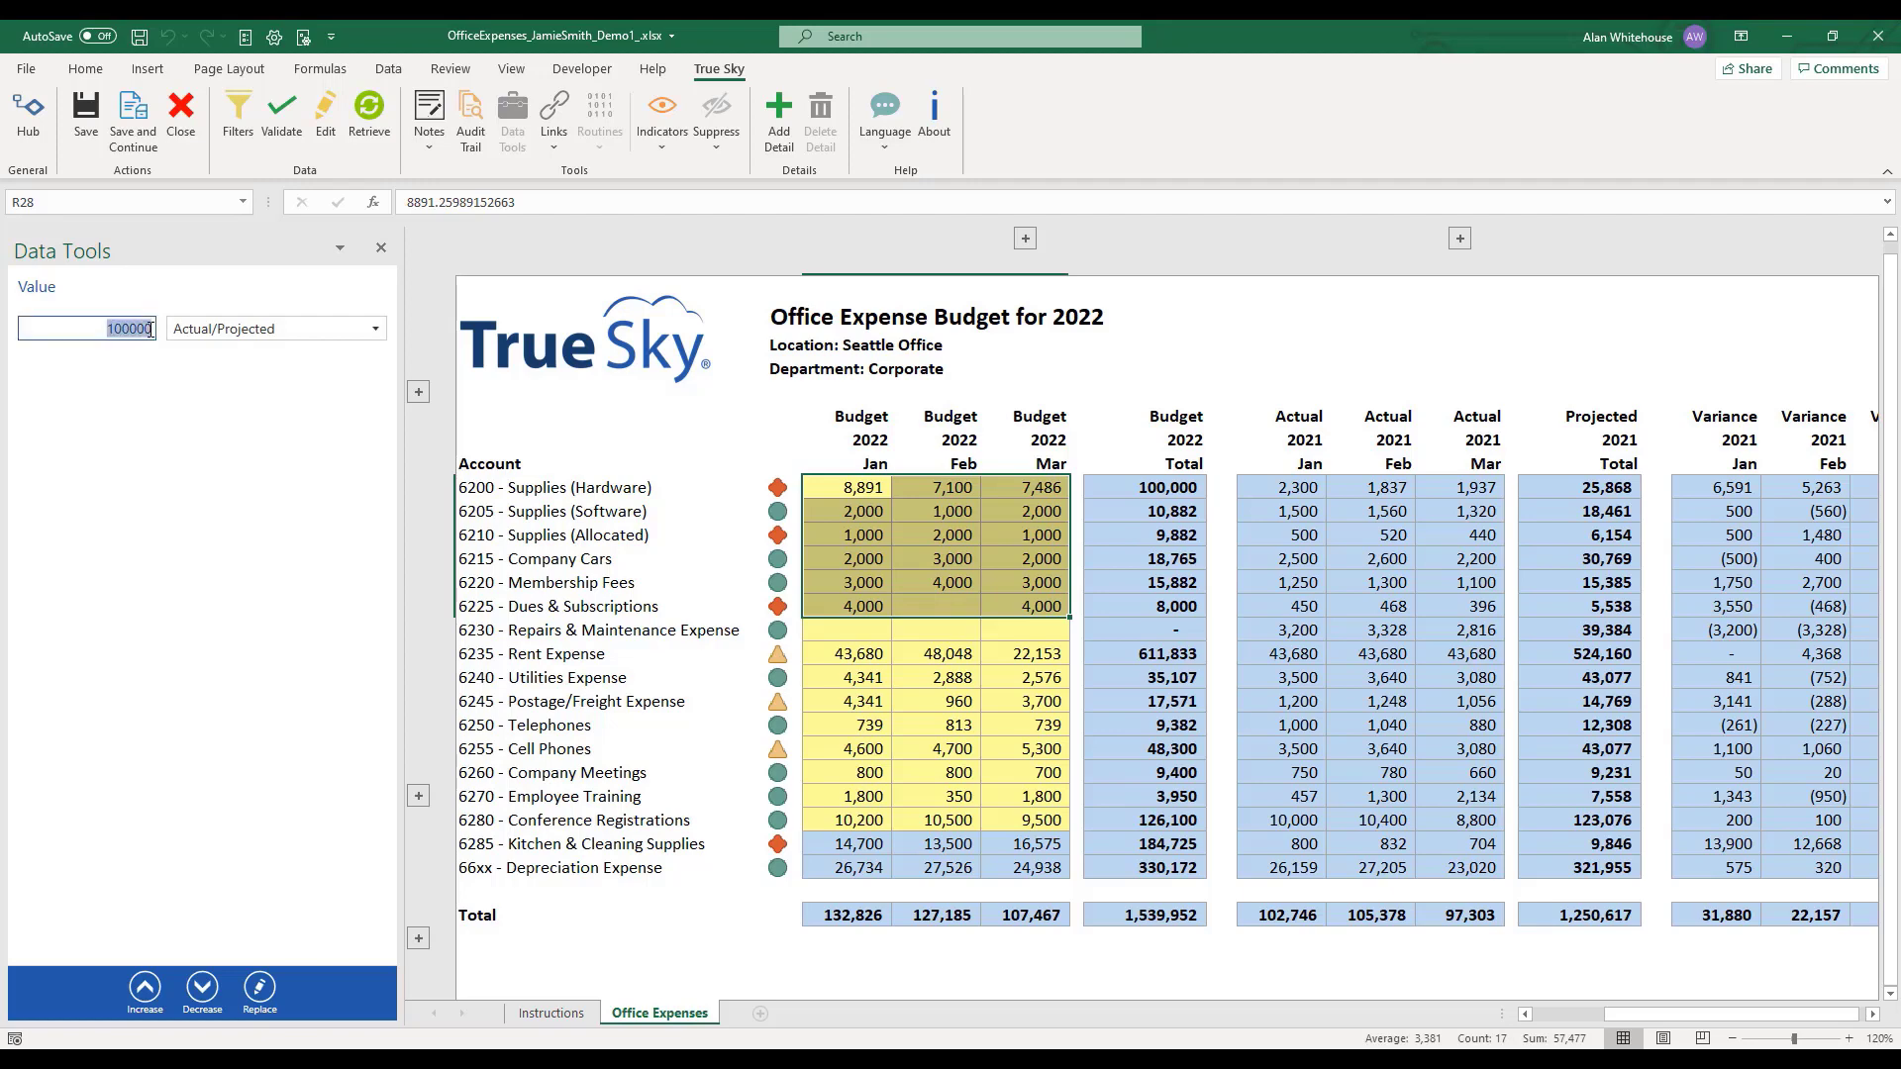
pyautogui.write('23.5')
pyautogui.click(210, 330)
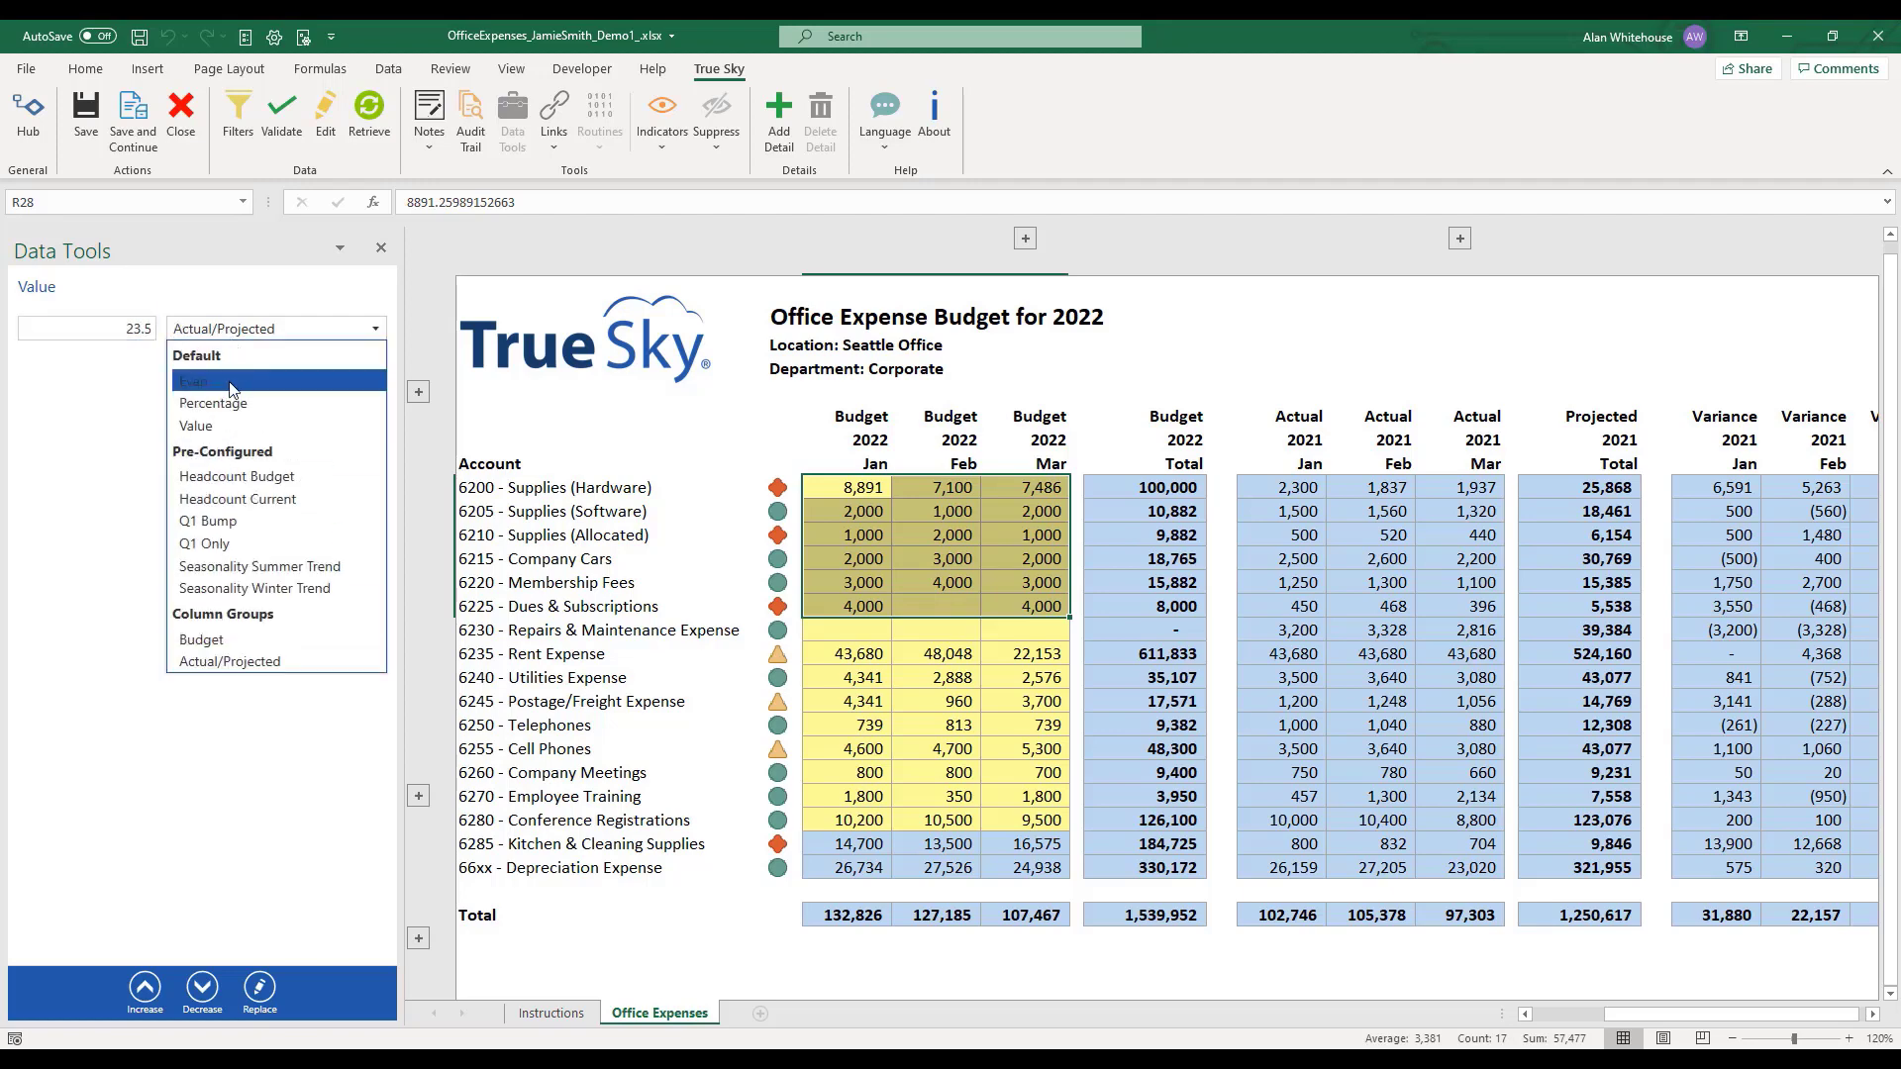
pyautogui.click(237, 402)
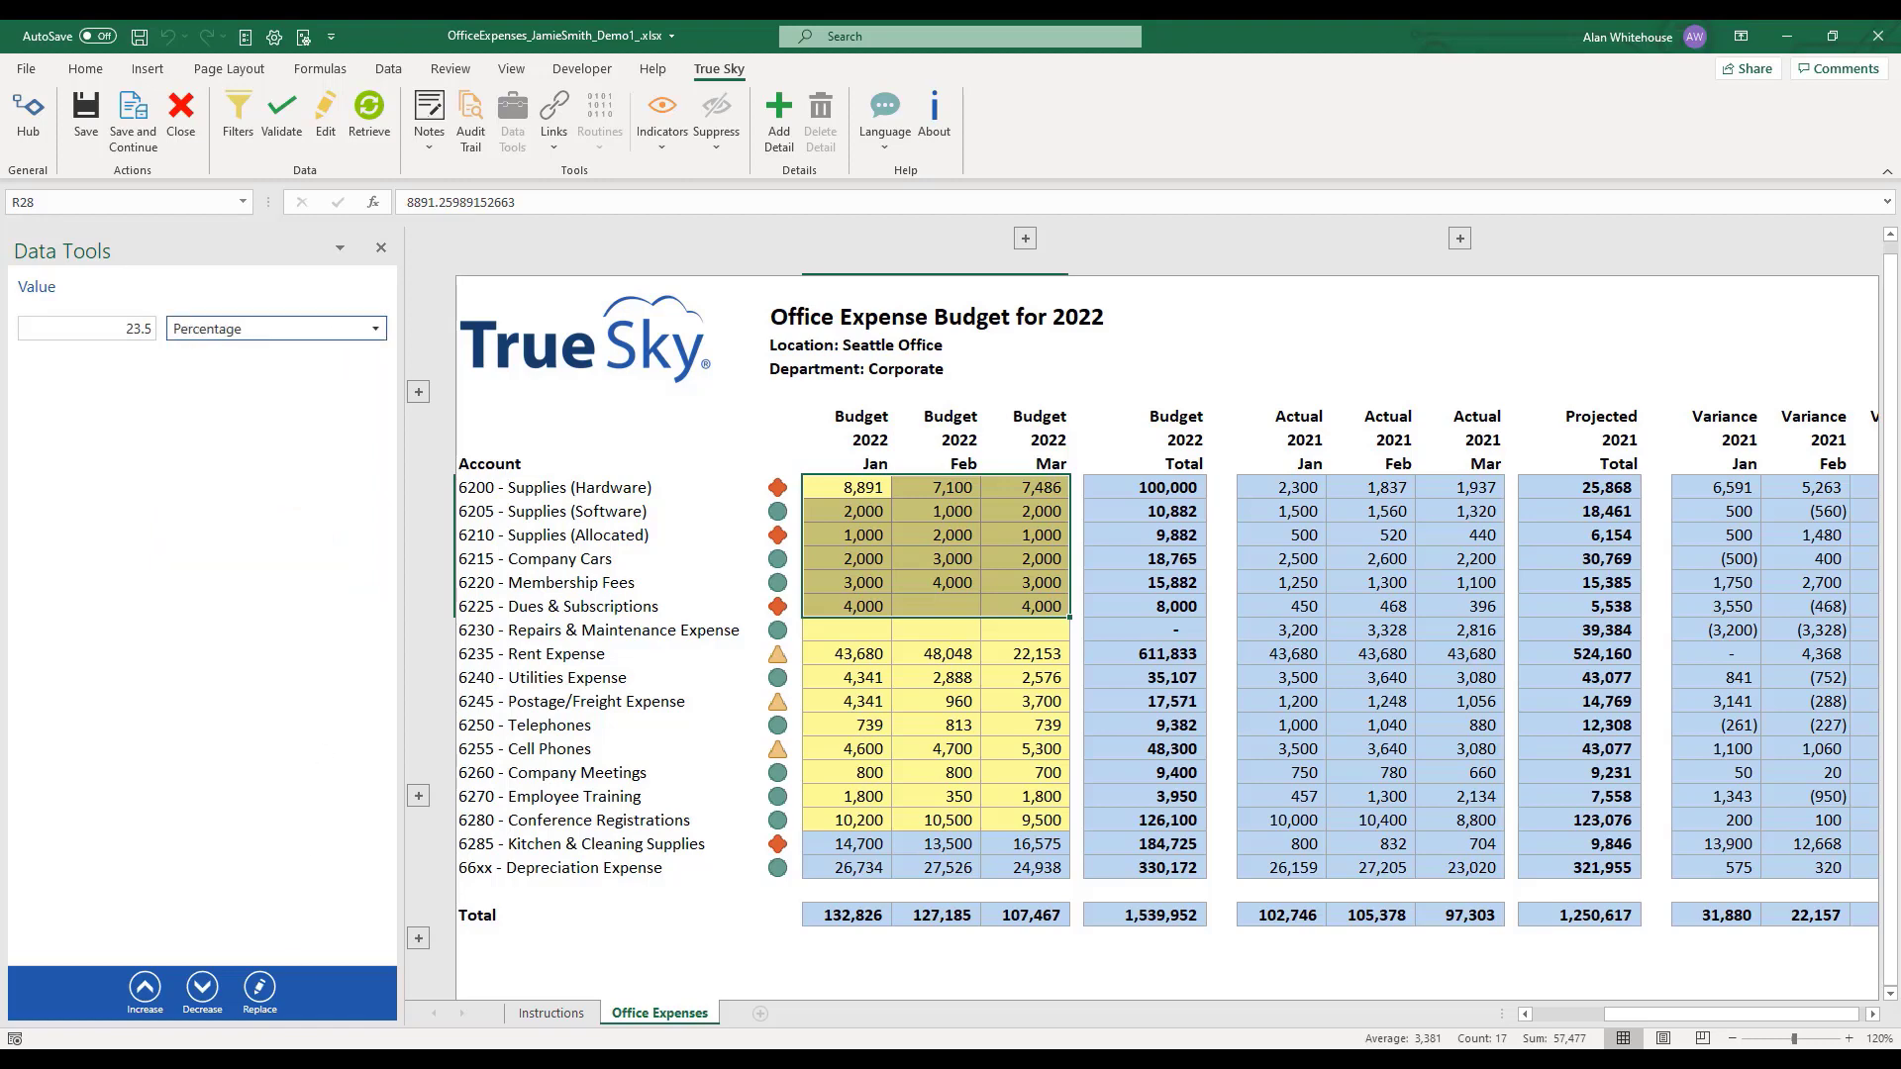
pyautogui.click(203, 989)
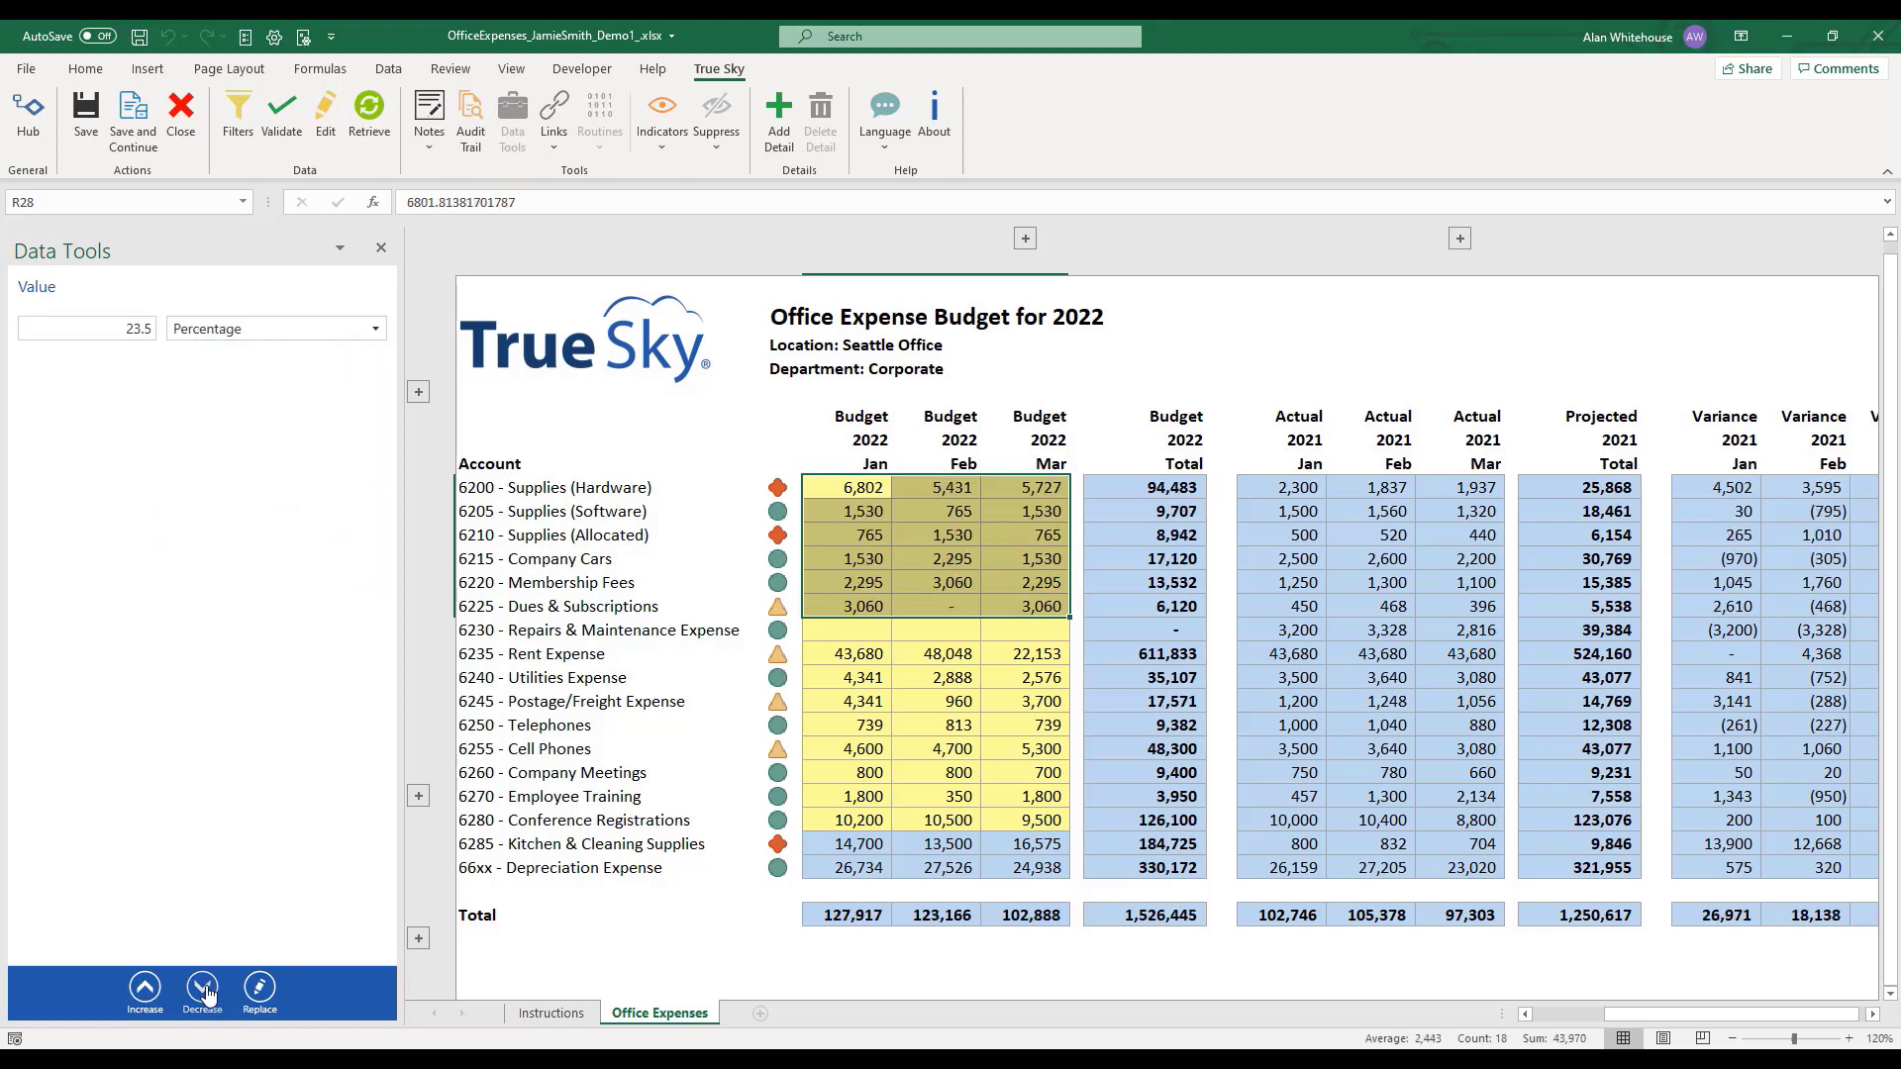
pyautogui.click(203, 988)
pyautogui.click(203, 988)
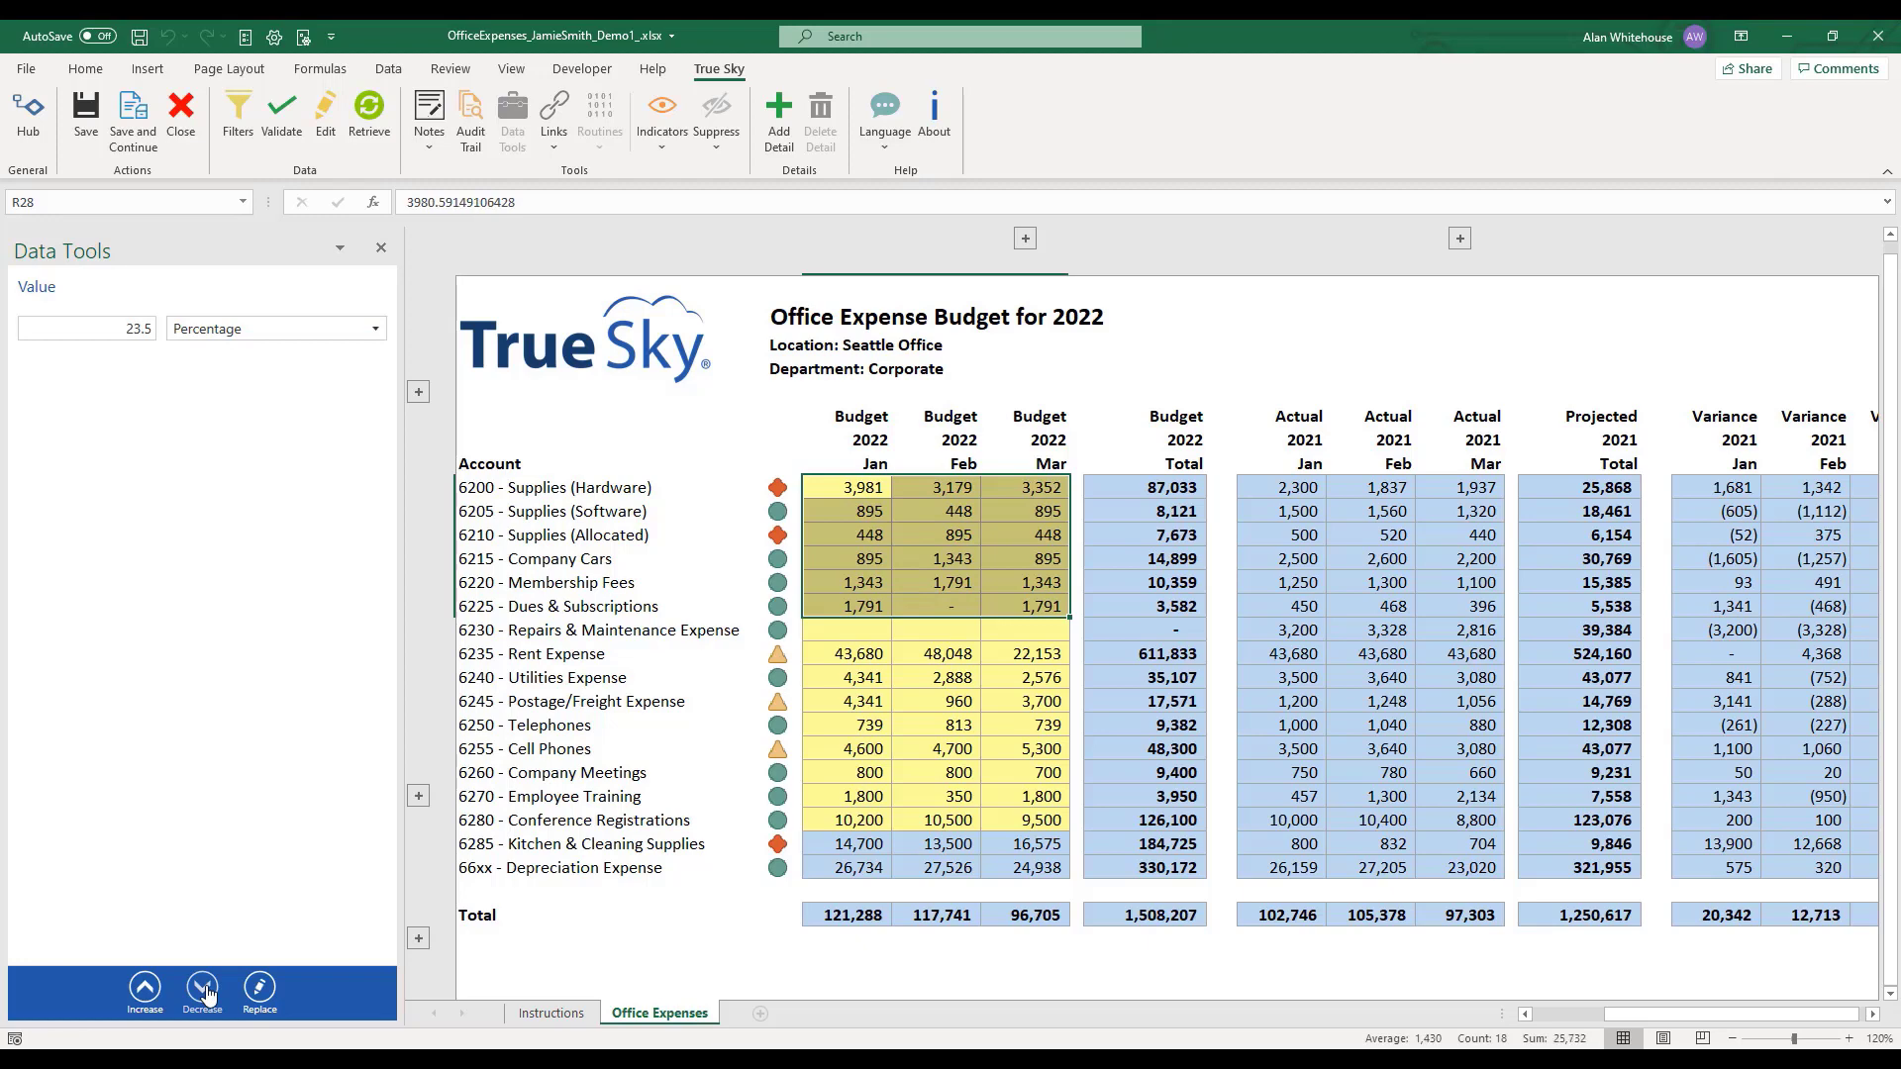
# Increase the January to March budgets of accounts 6200 to 6225 by a value of 1000 three times, and close Data Tools
pyautogui.doubleClick(127, 329)
pyautogui.write('1000')
pyautogui.click(186, 336)
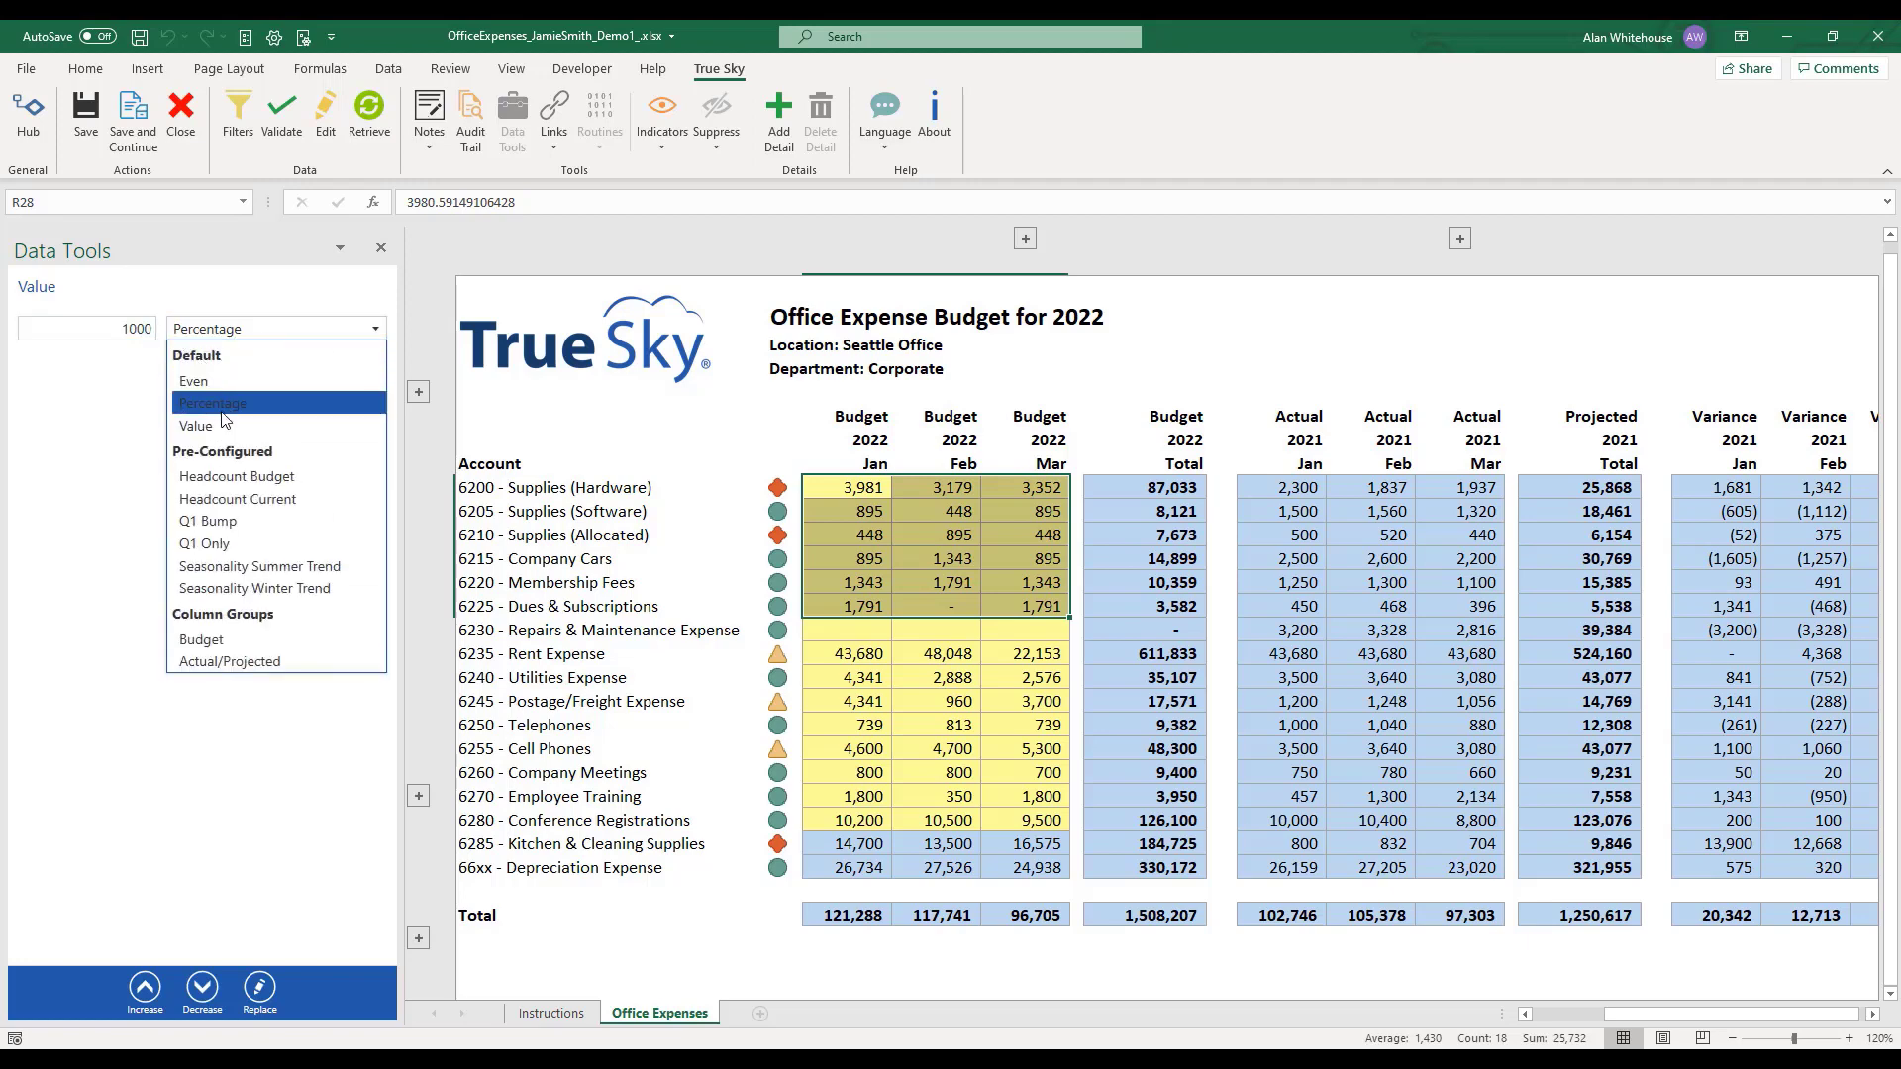
pyautogui.click(213, 424)
pyautogui.click(148, 991)
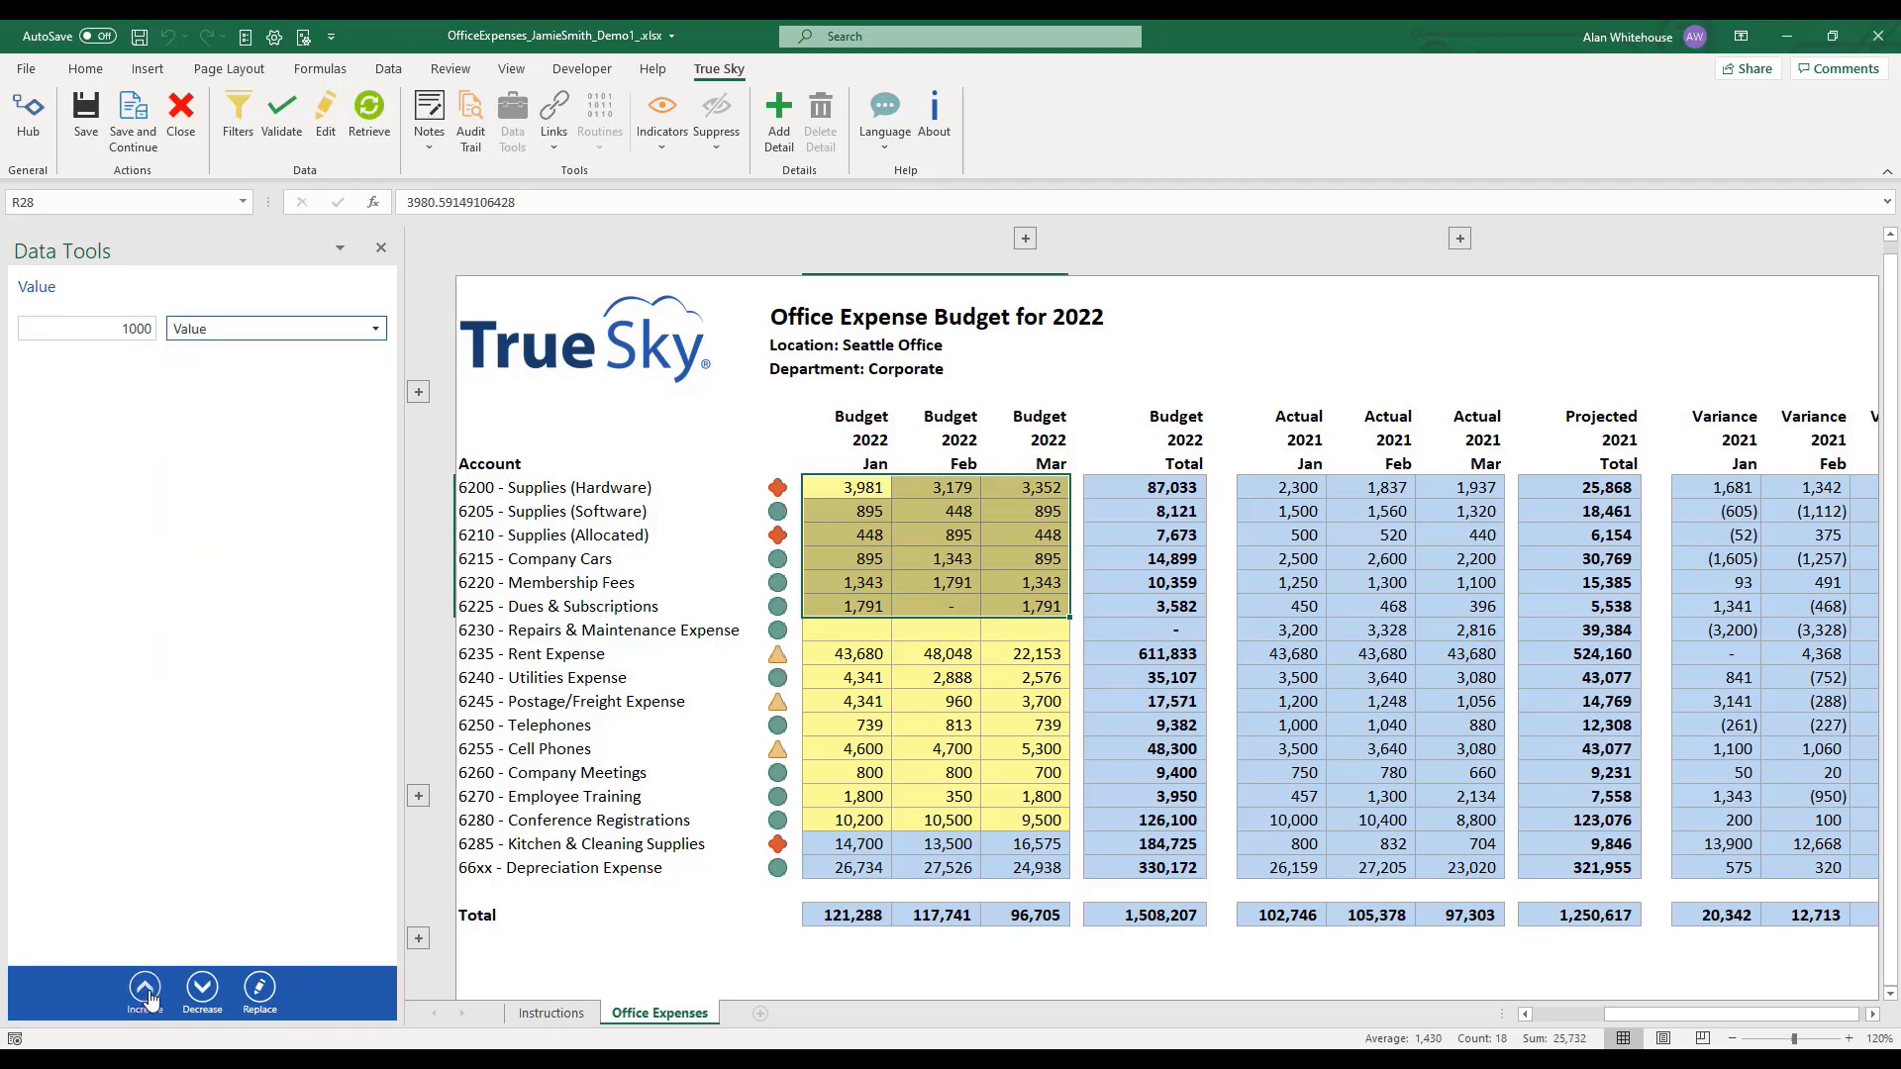
pyautogui.click(150, 996)
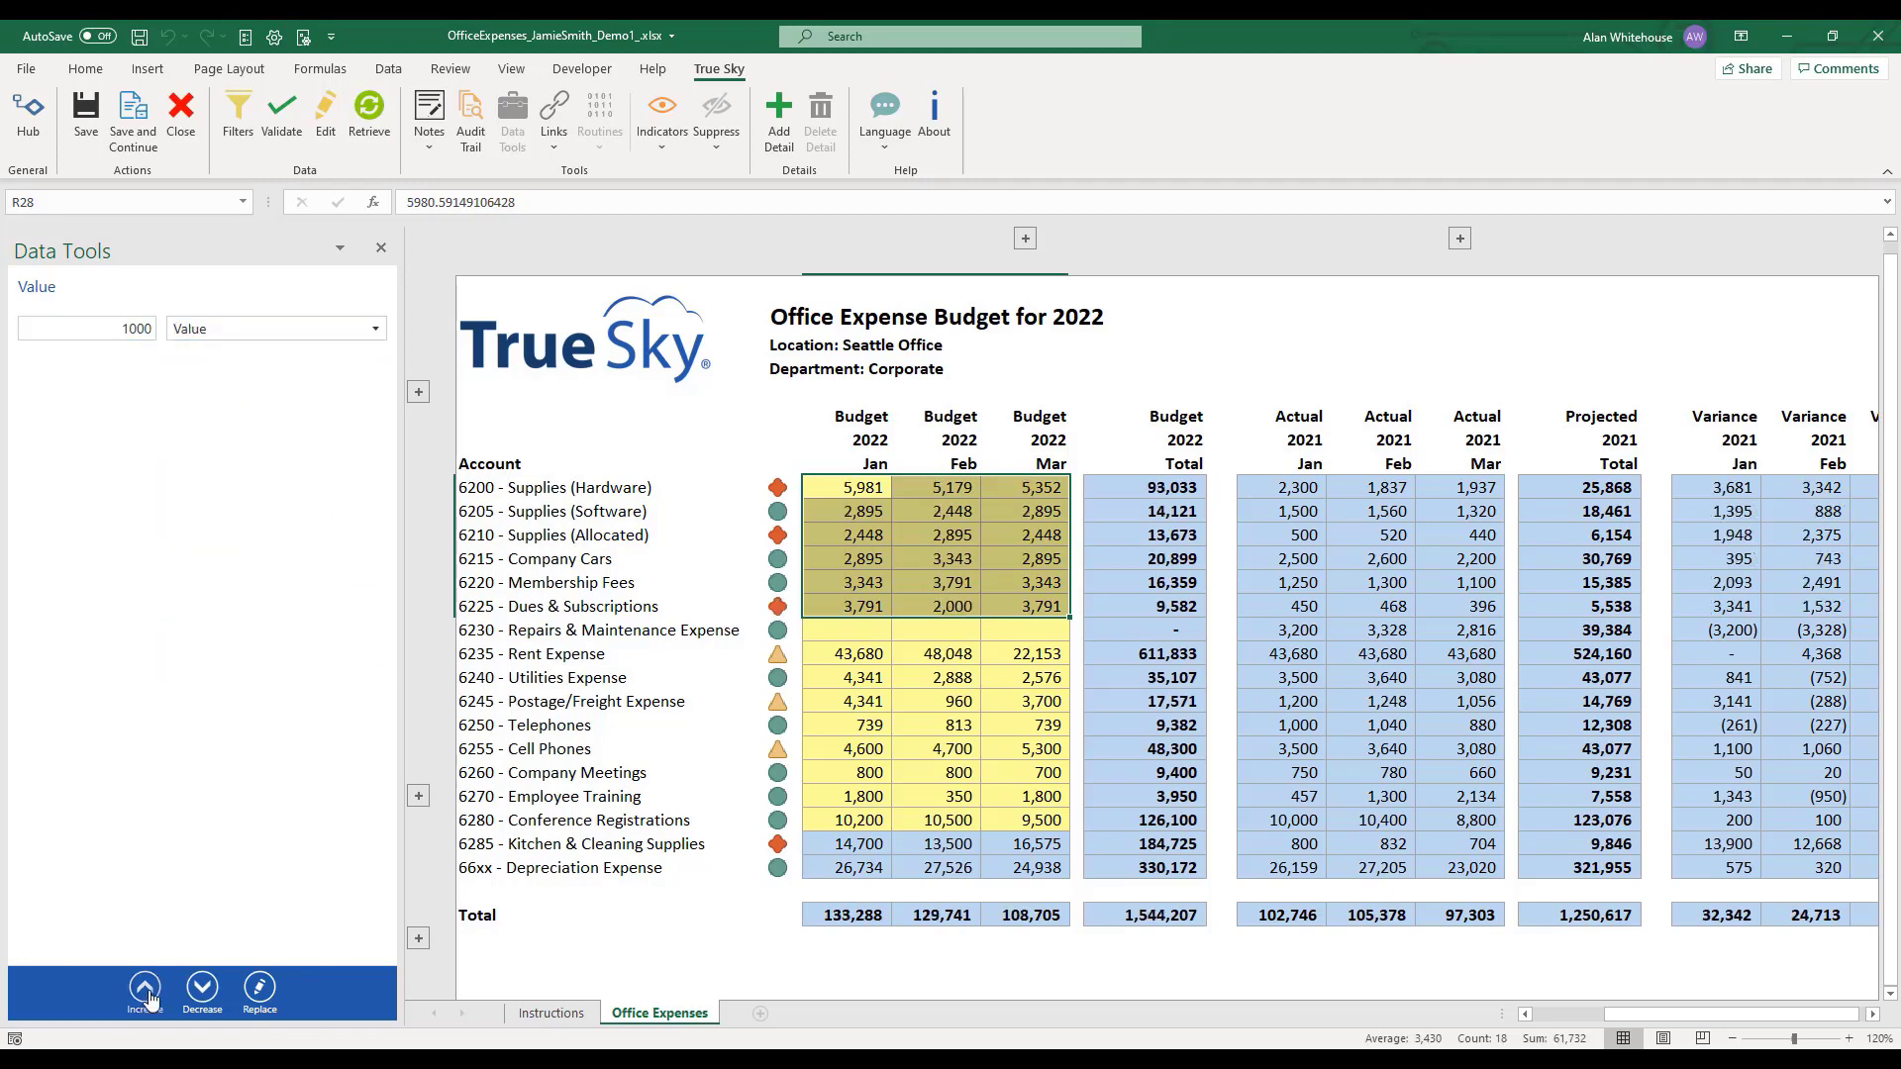
pyautogui.click(147, 994)
pyautogui.click(856, 486)
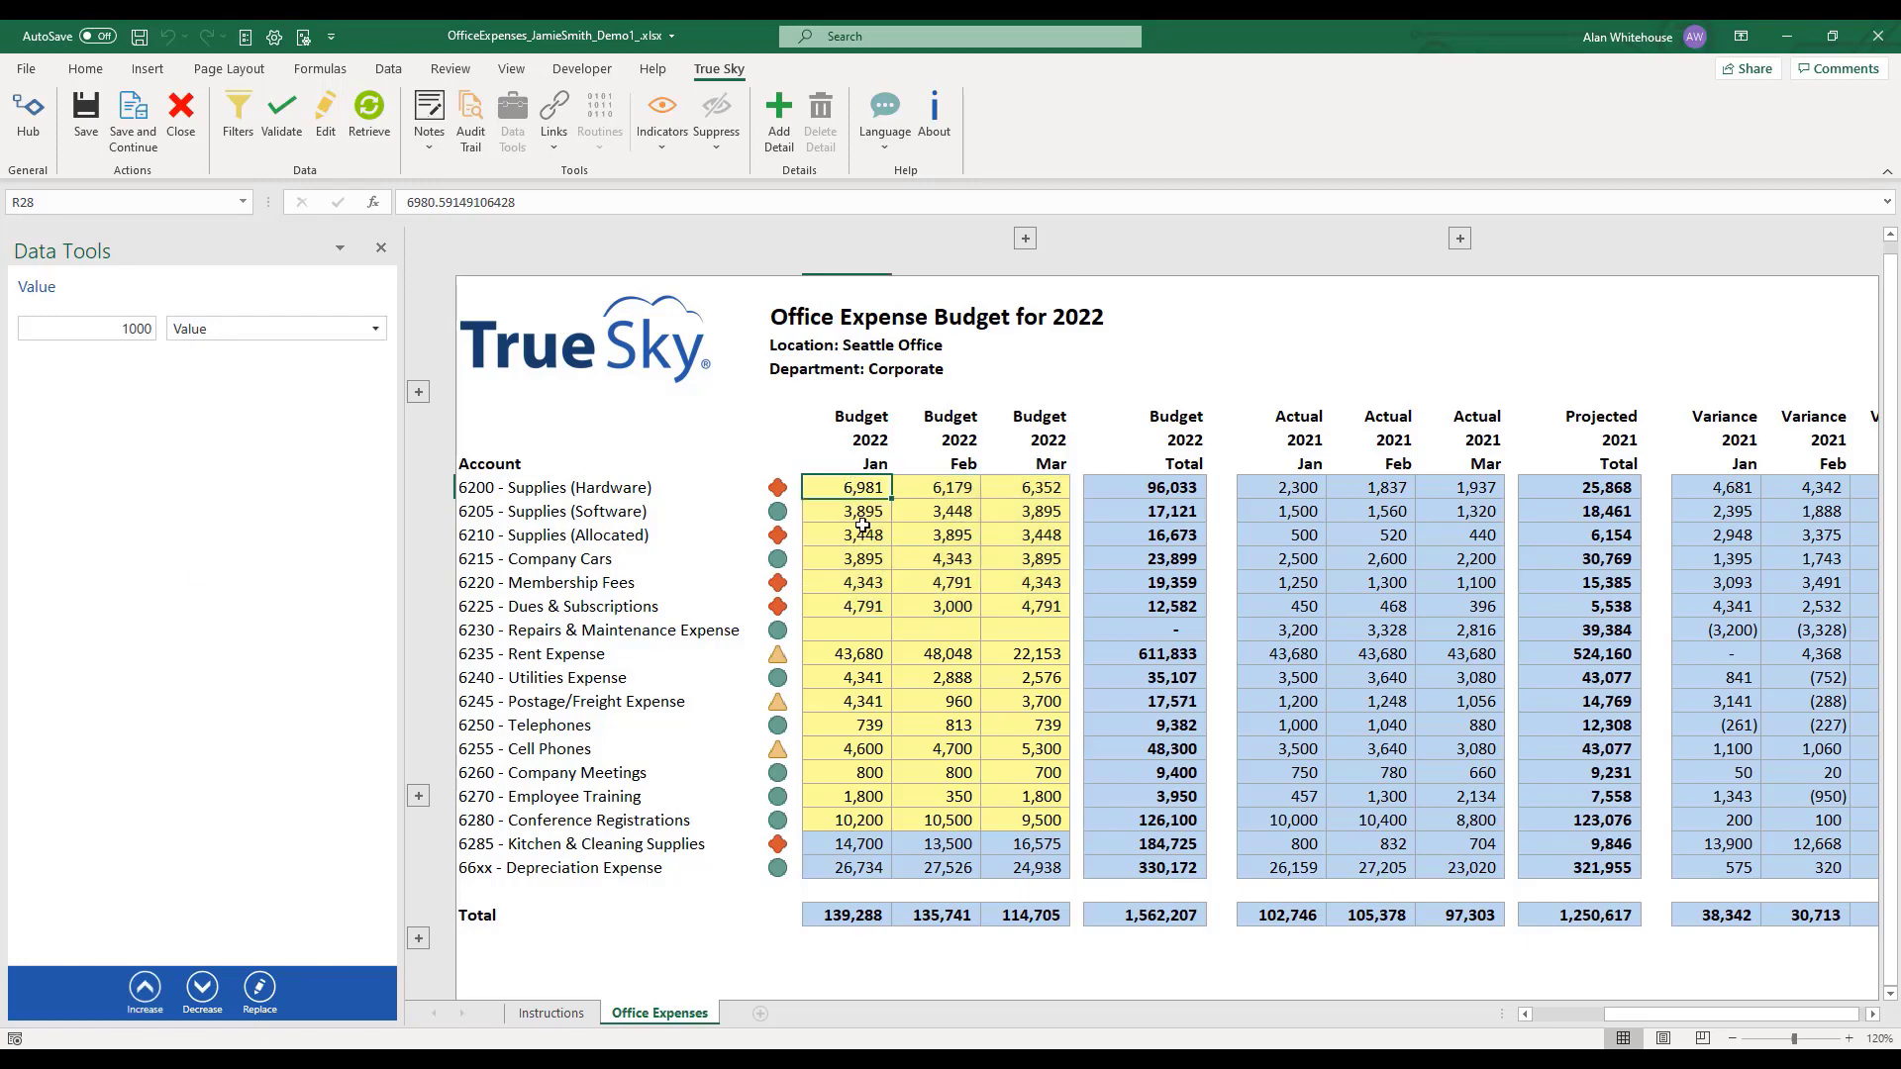
pyautogui.click(382, 248)
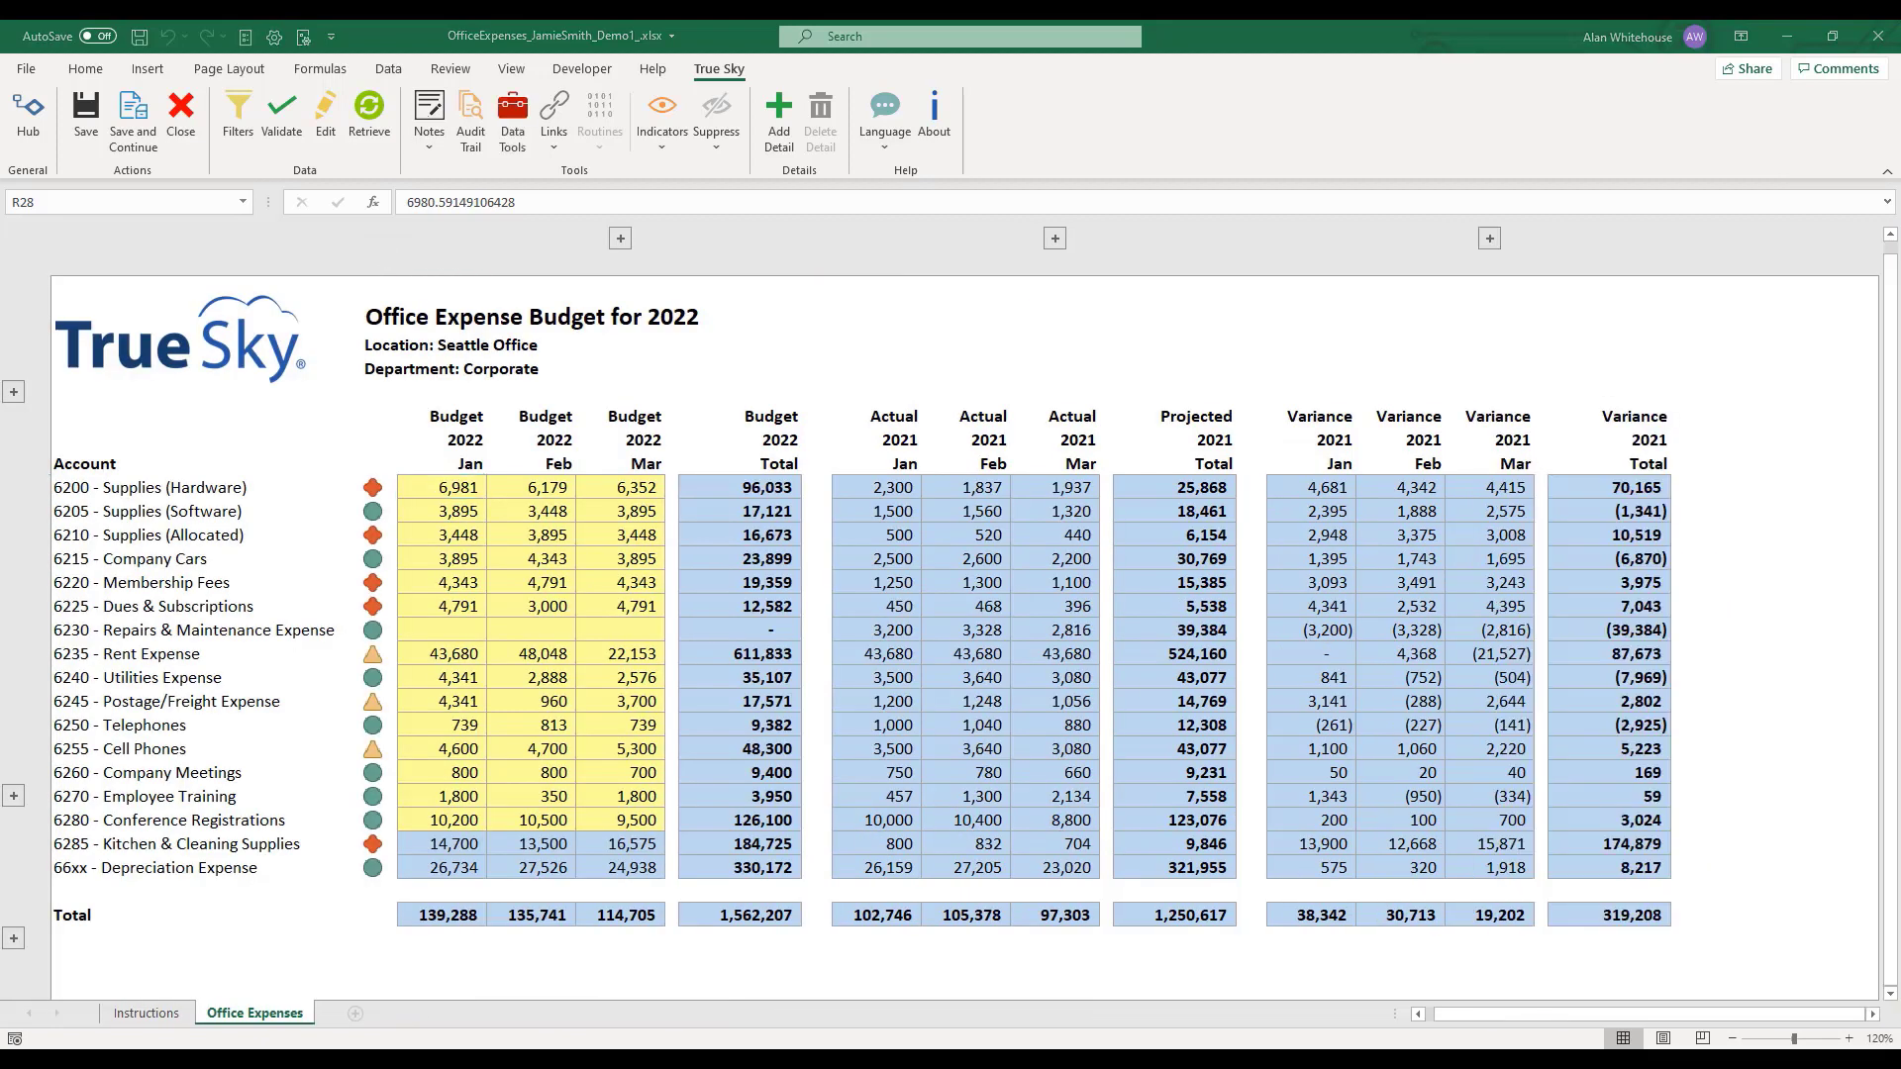
# Expand the collapsed Headcount row above the expenses and examine the January headcount and the formula behind January Kitchen & Cleaning Supplies
pyautogui.click(458, 495)
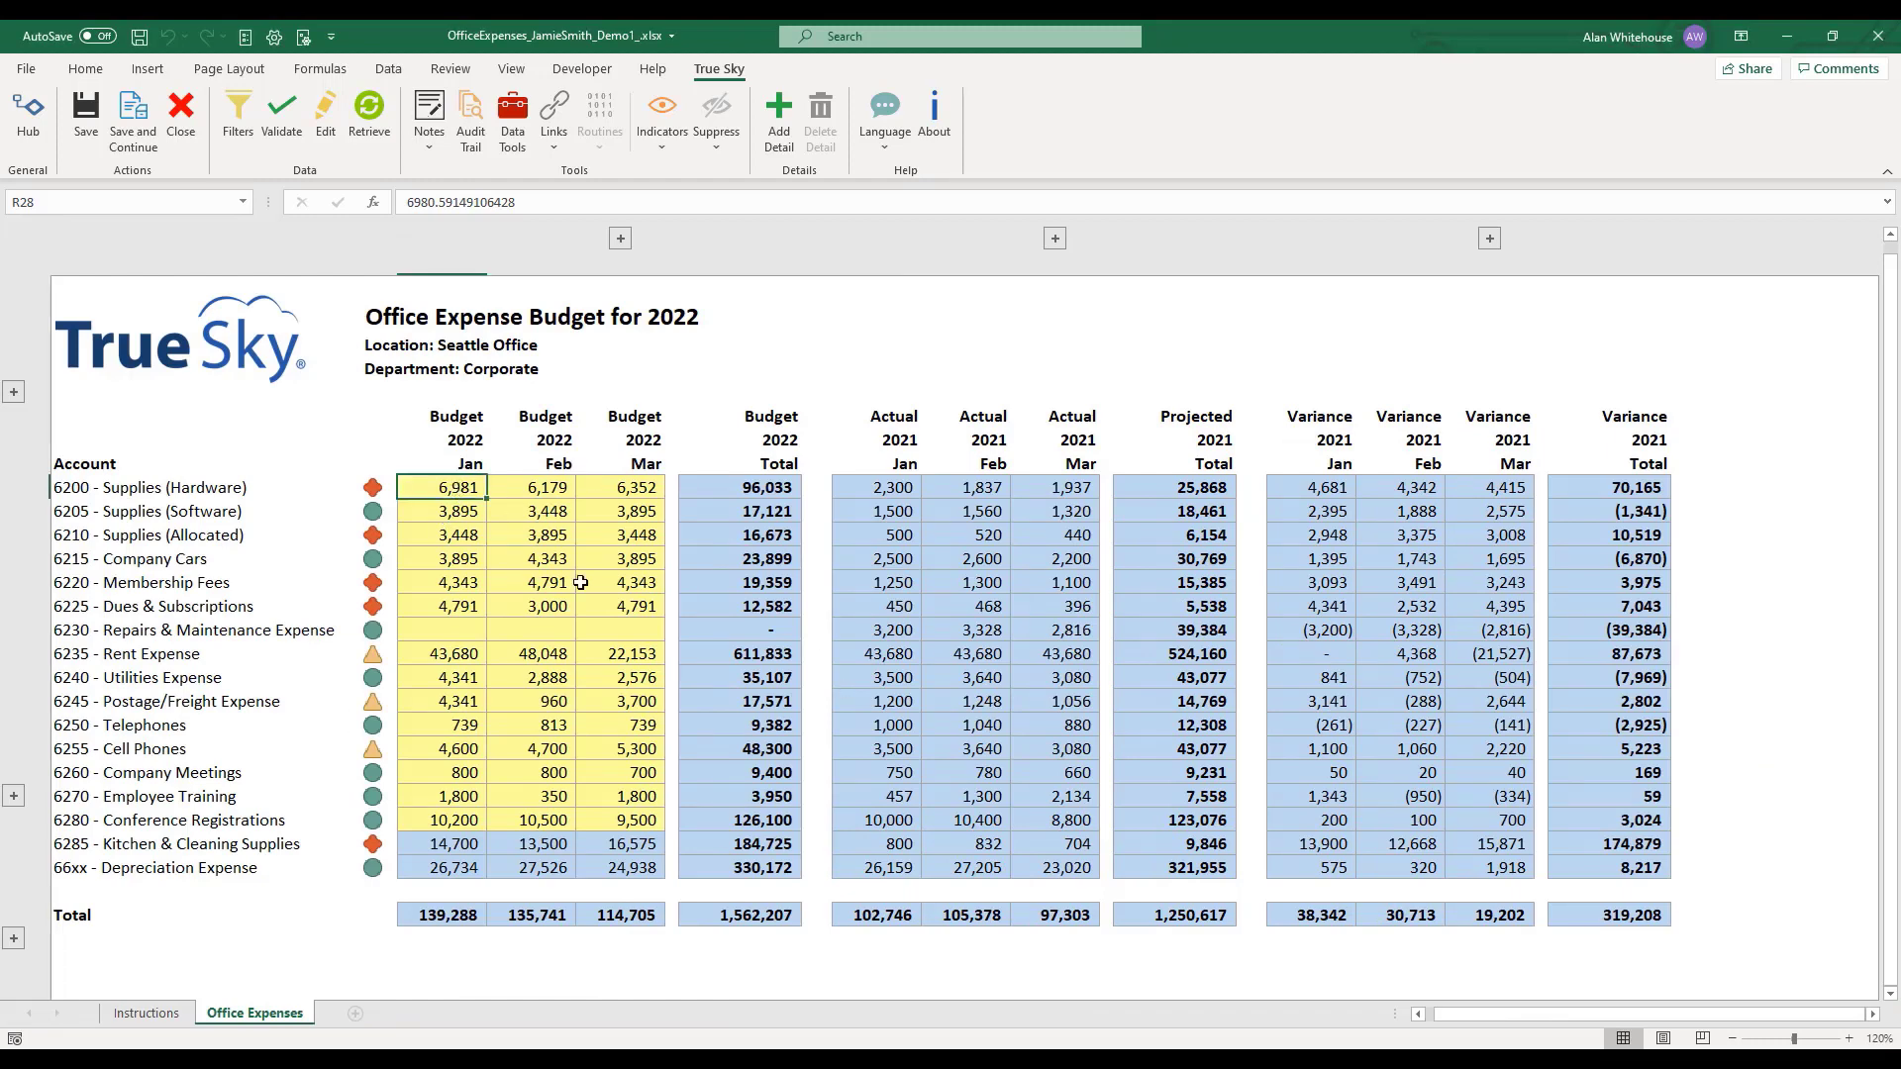
pyautogui.click(1421, 1017)
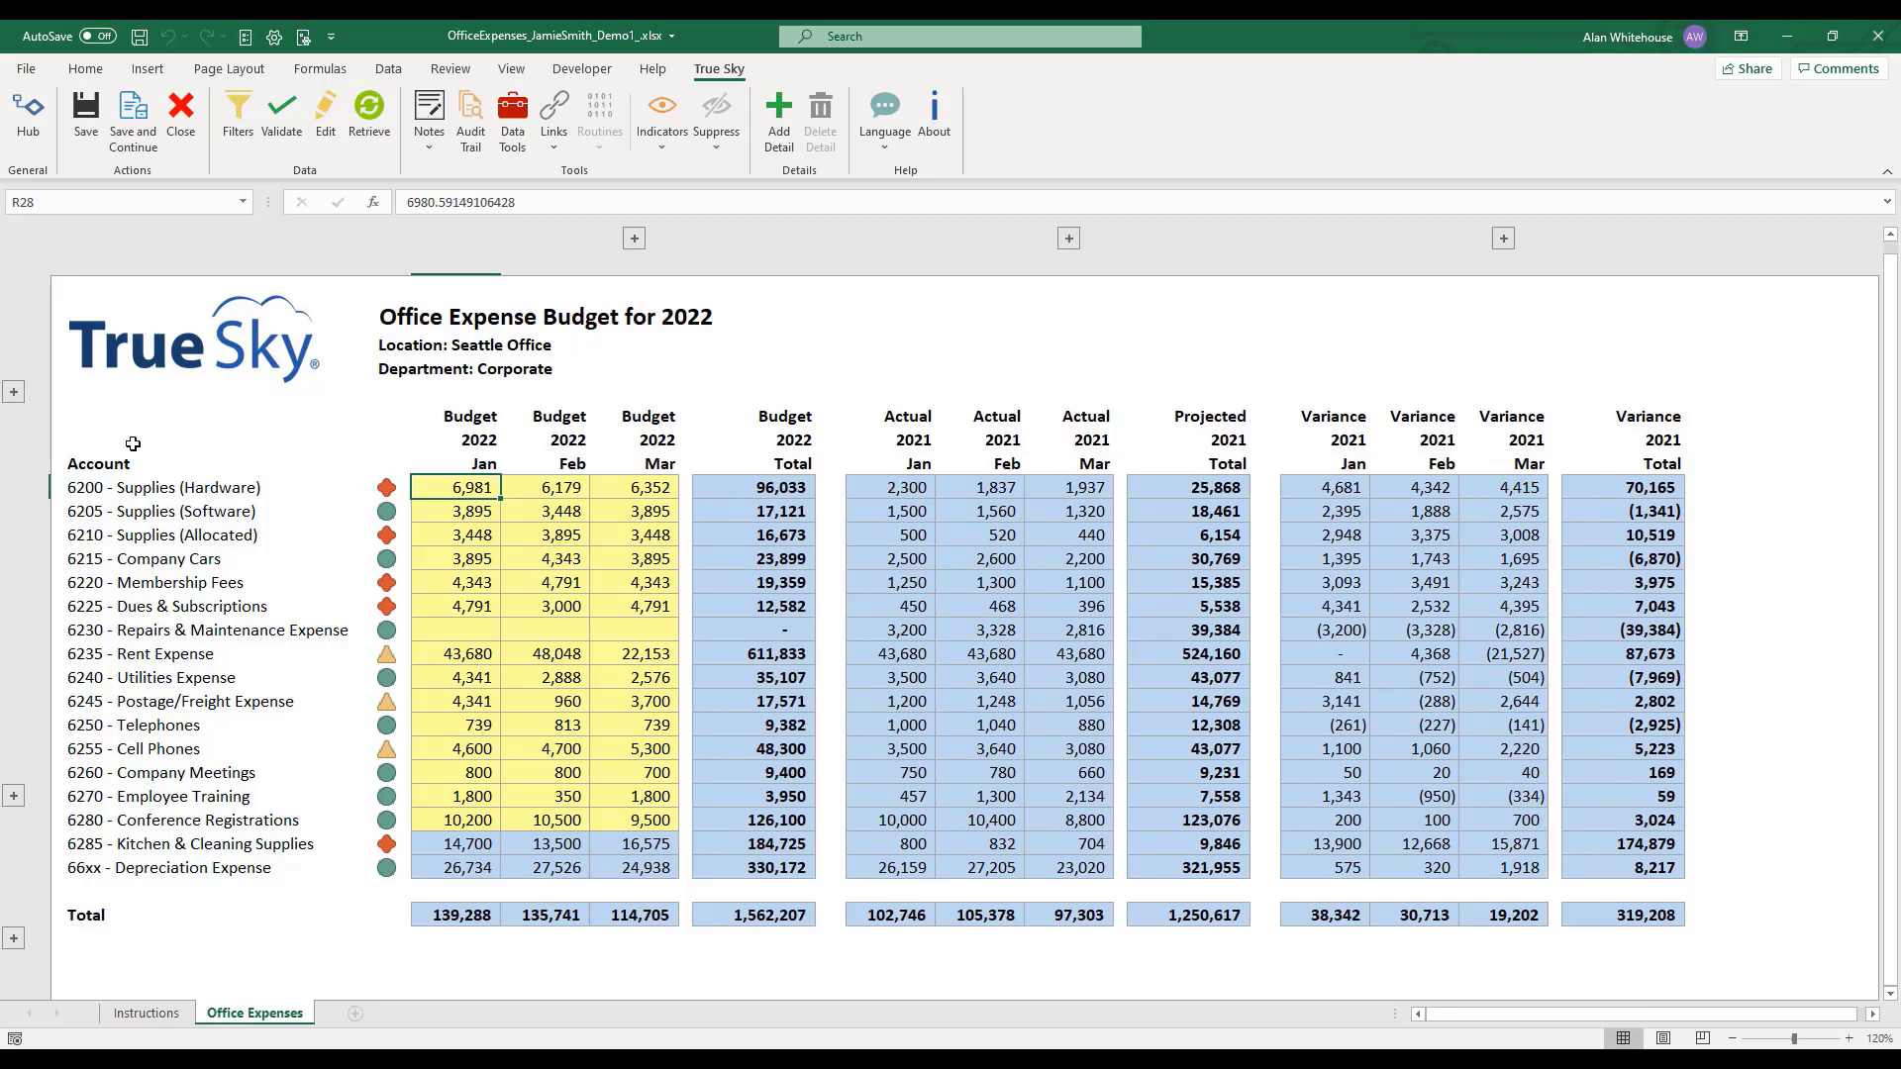
pyautogui.click(14, 392)
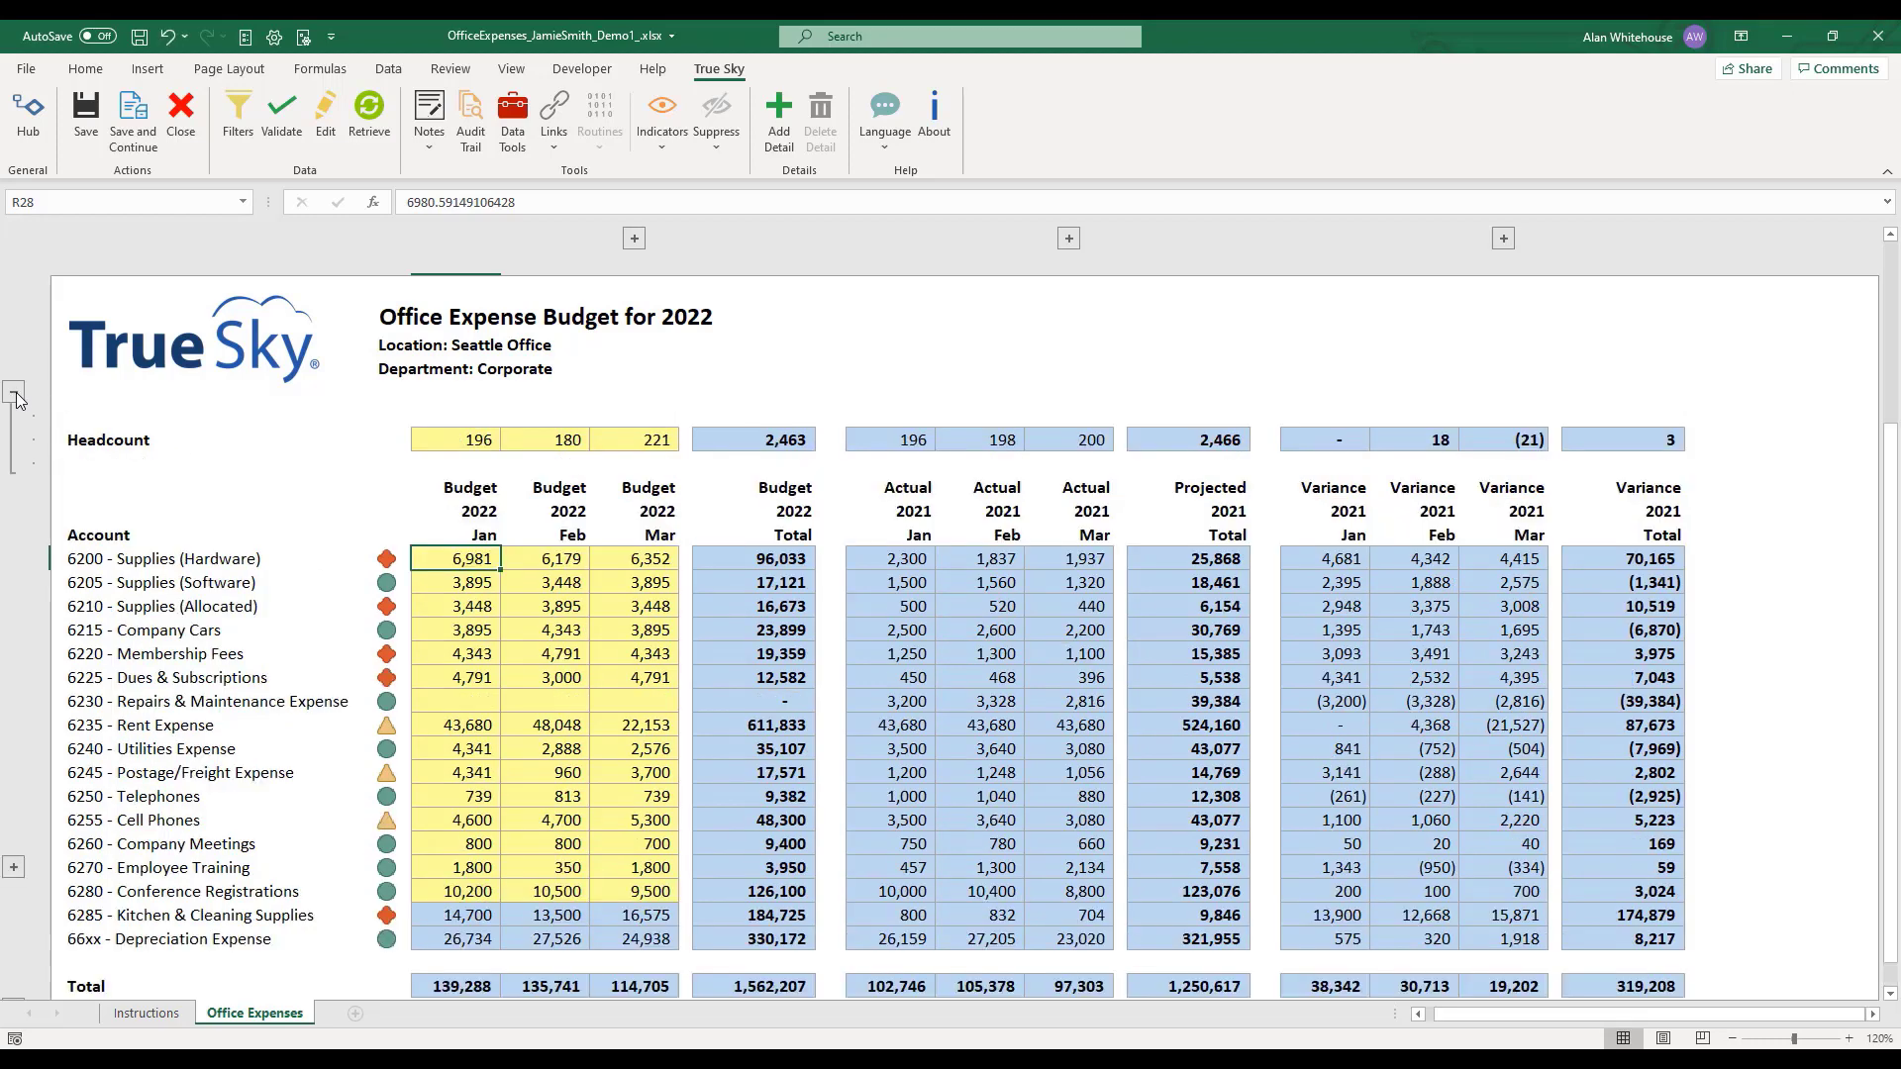
pyautogui.click(467, 441)
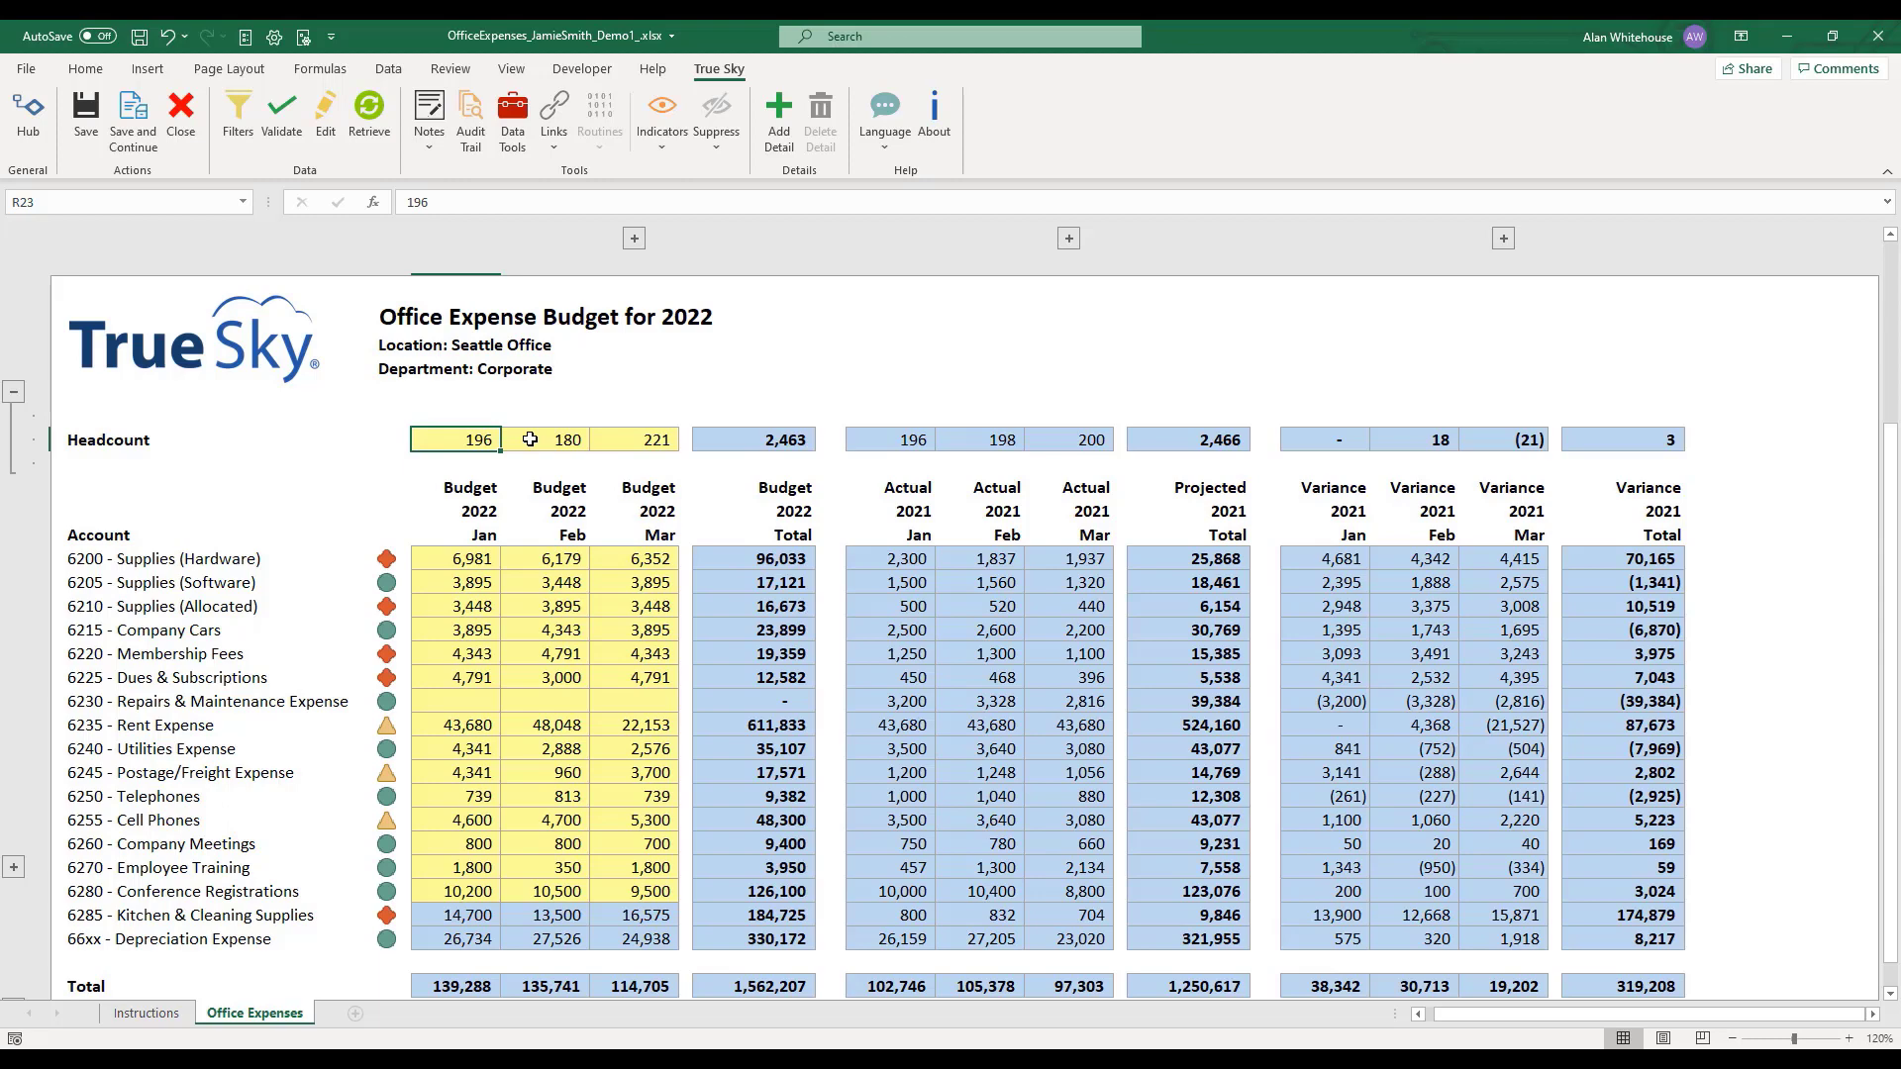
pyautogui.doubleClick(458, 916)
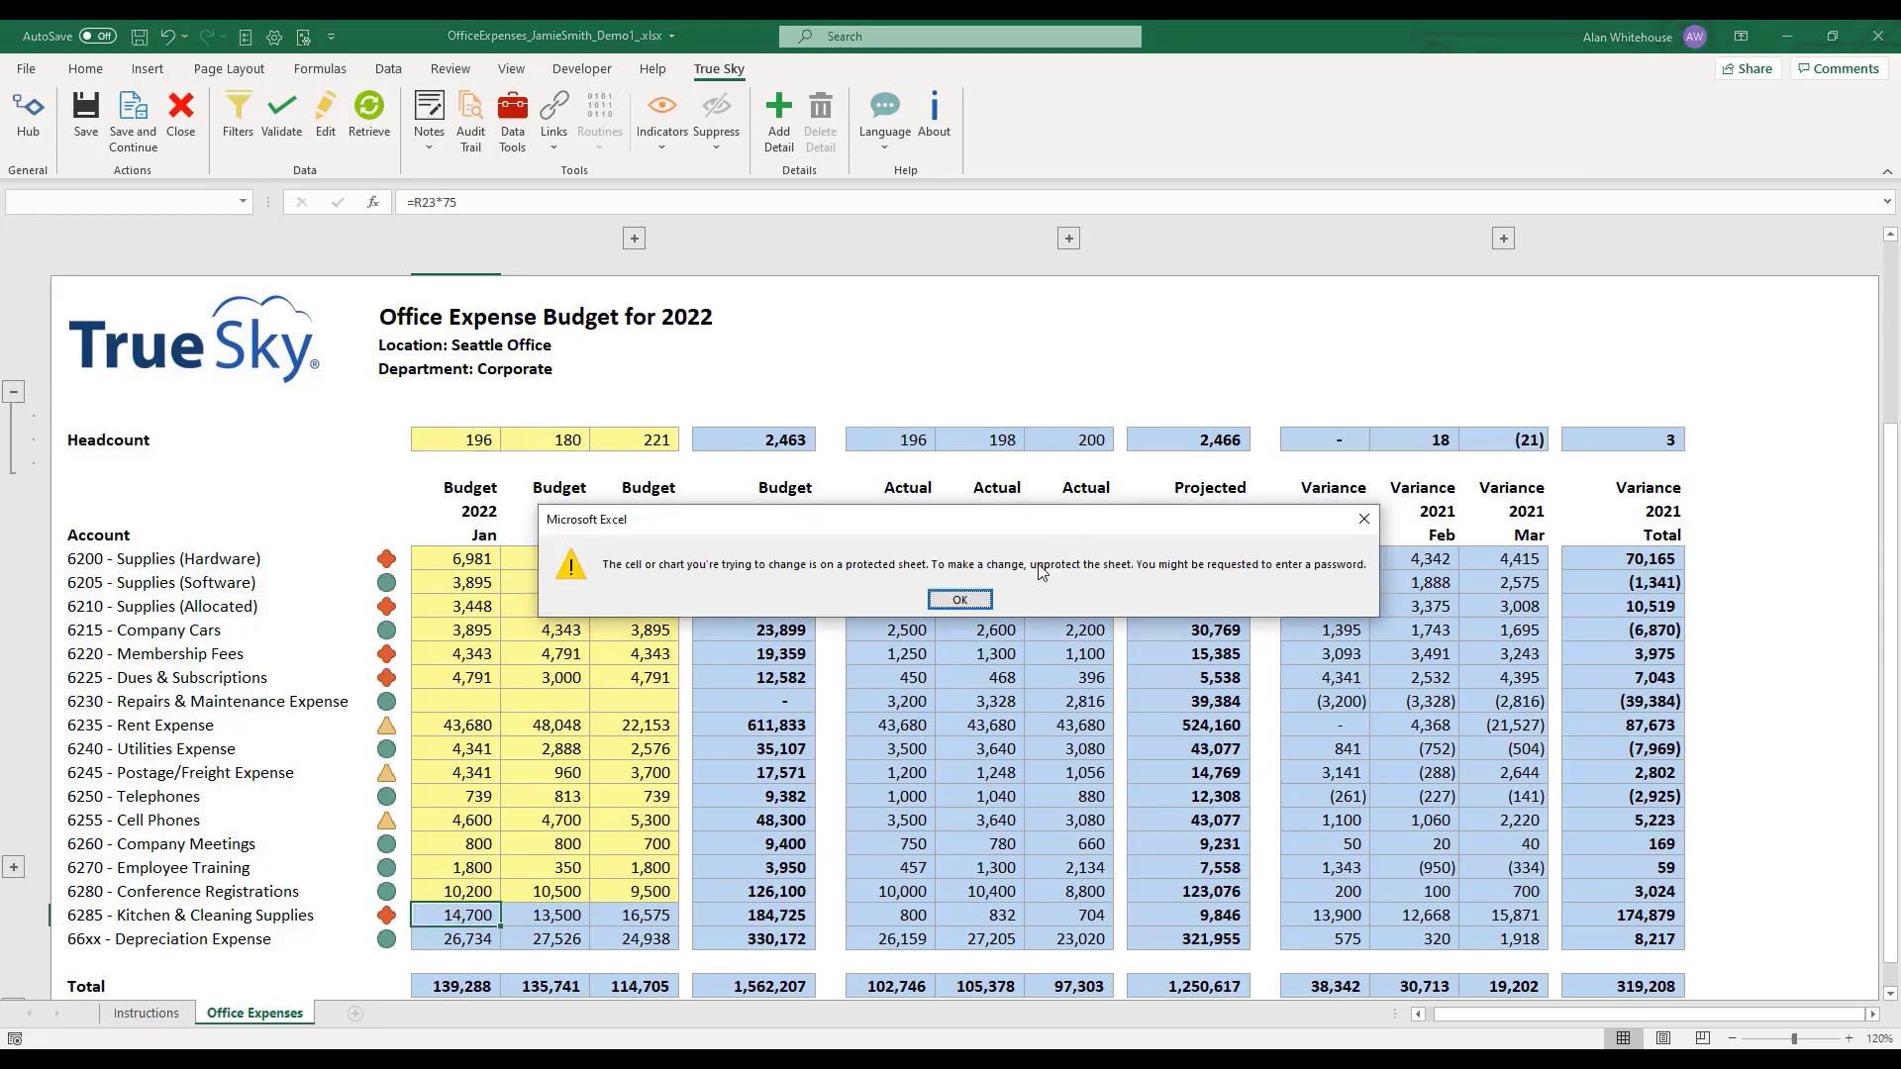
pyautogui.click(959, 600)
pyautogui.click(464, 441)
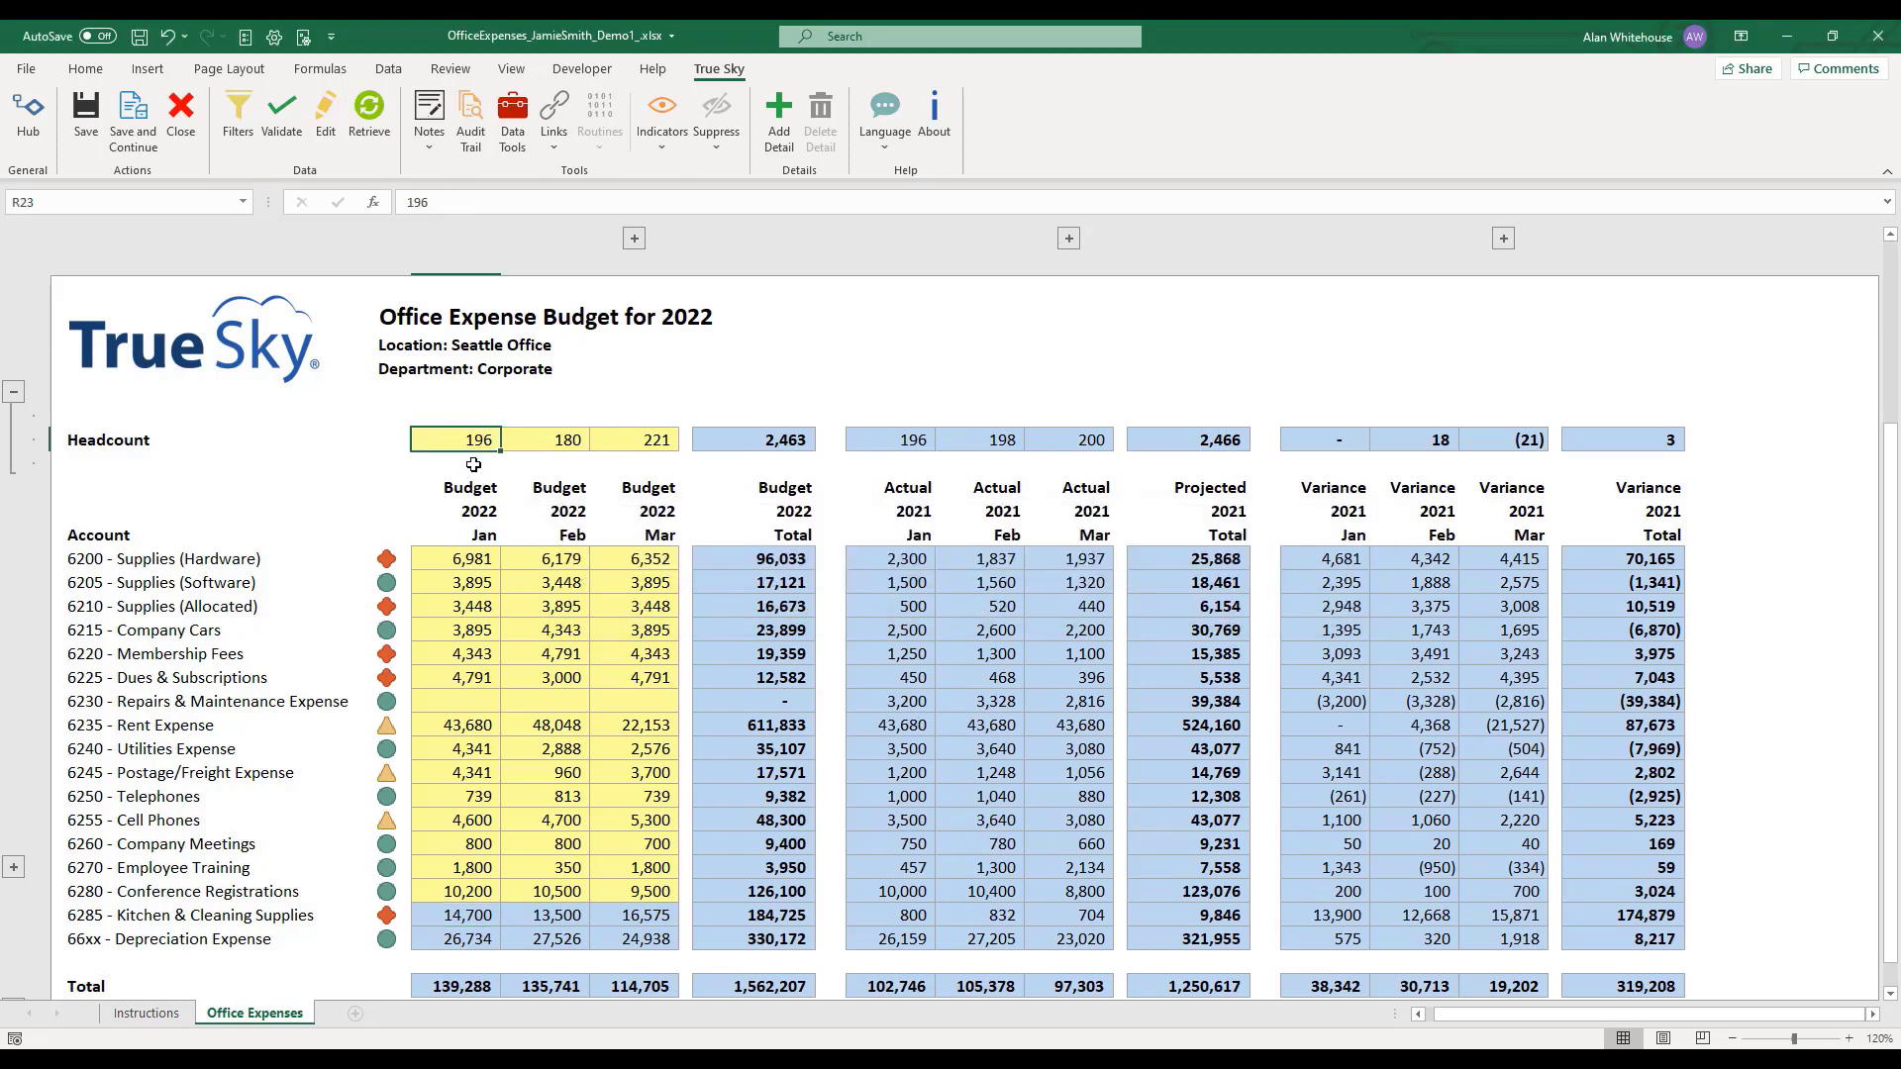
# Set the January 2022 budget headcount to 300 and collapse the Headcount row
pyautogui.write('300')
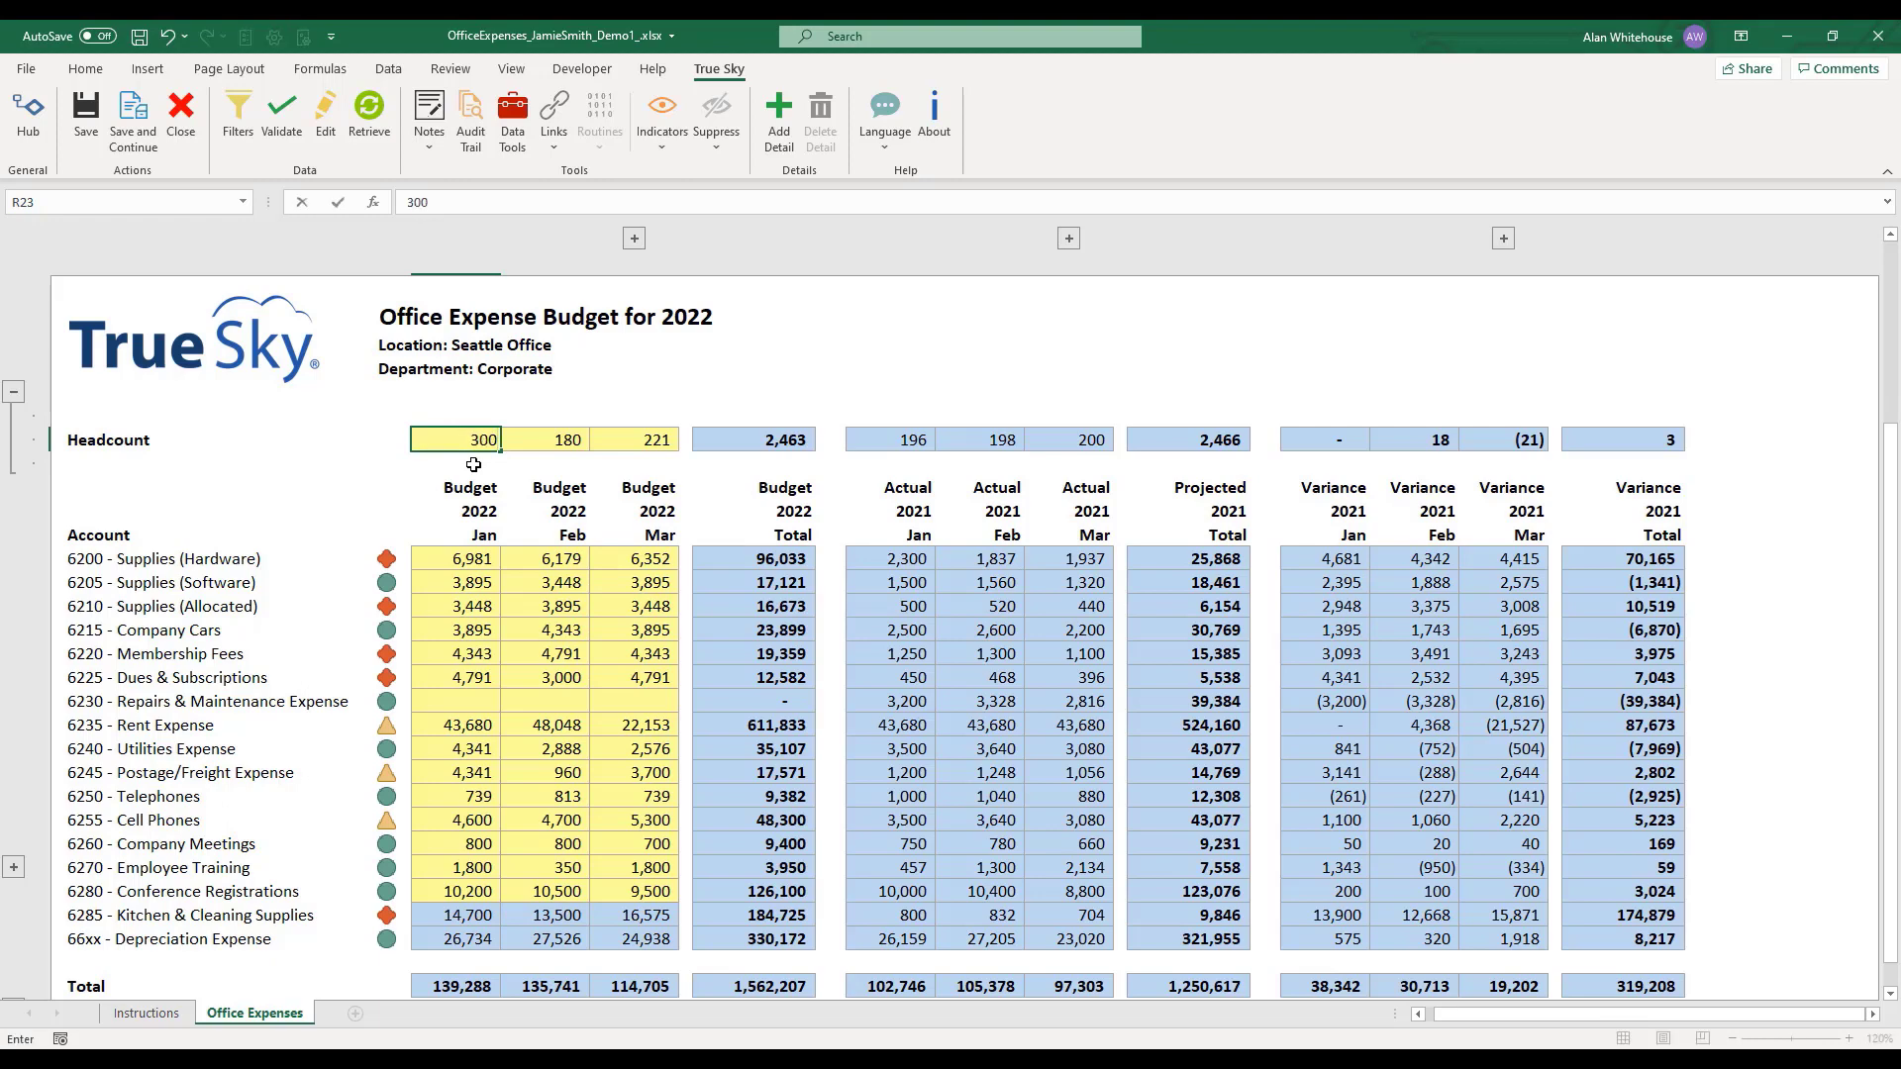
pyautogui.press('Return')
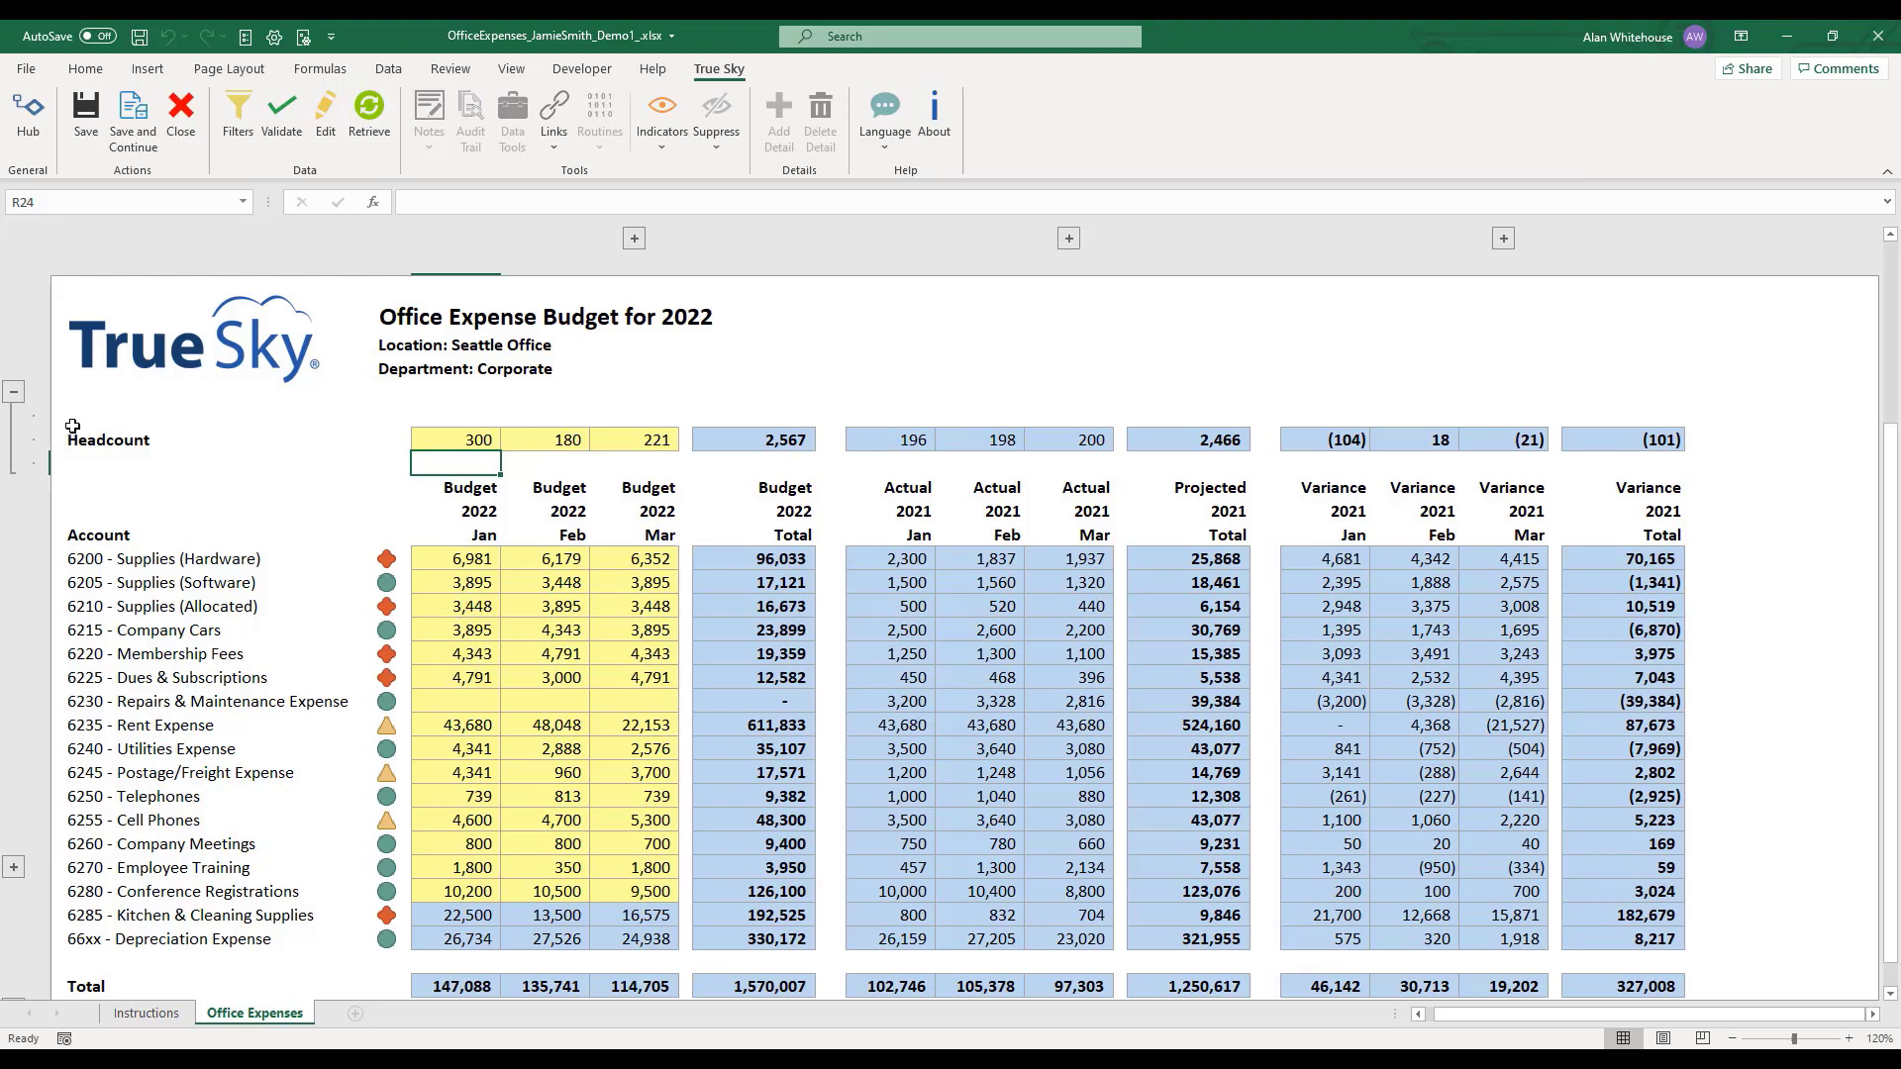
pyautogui.click(22, 393)
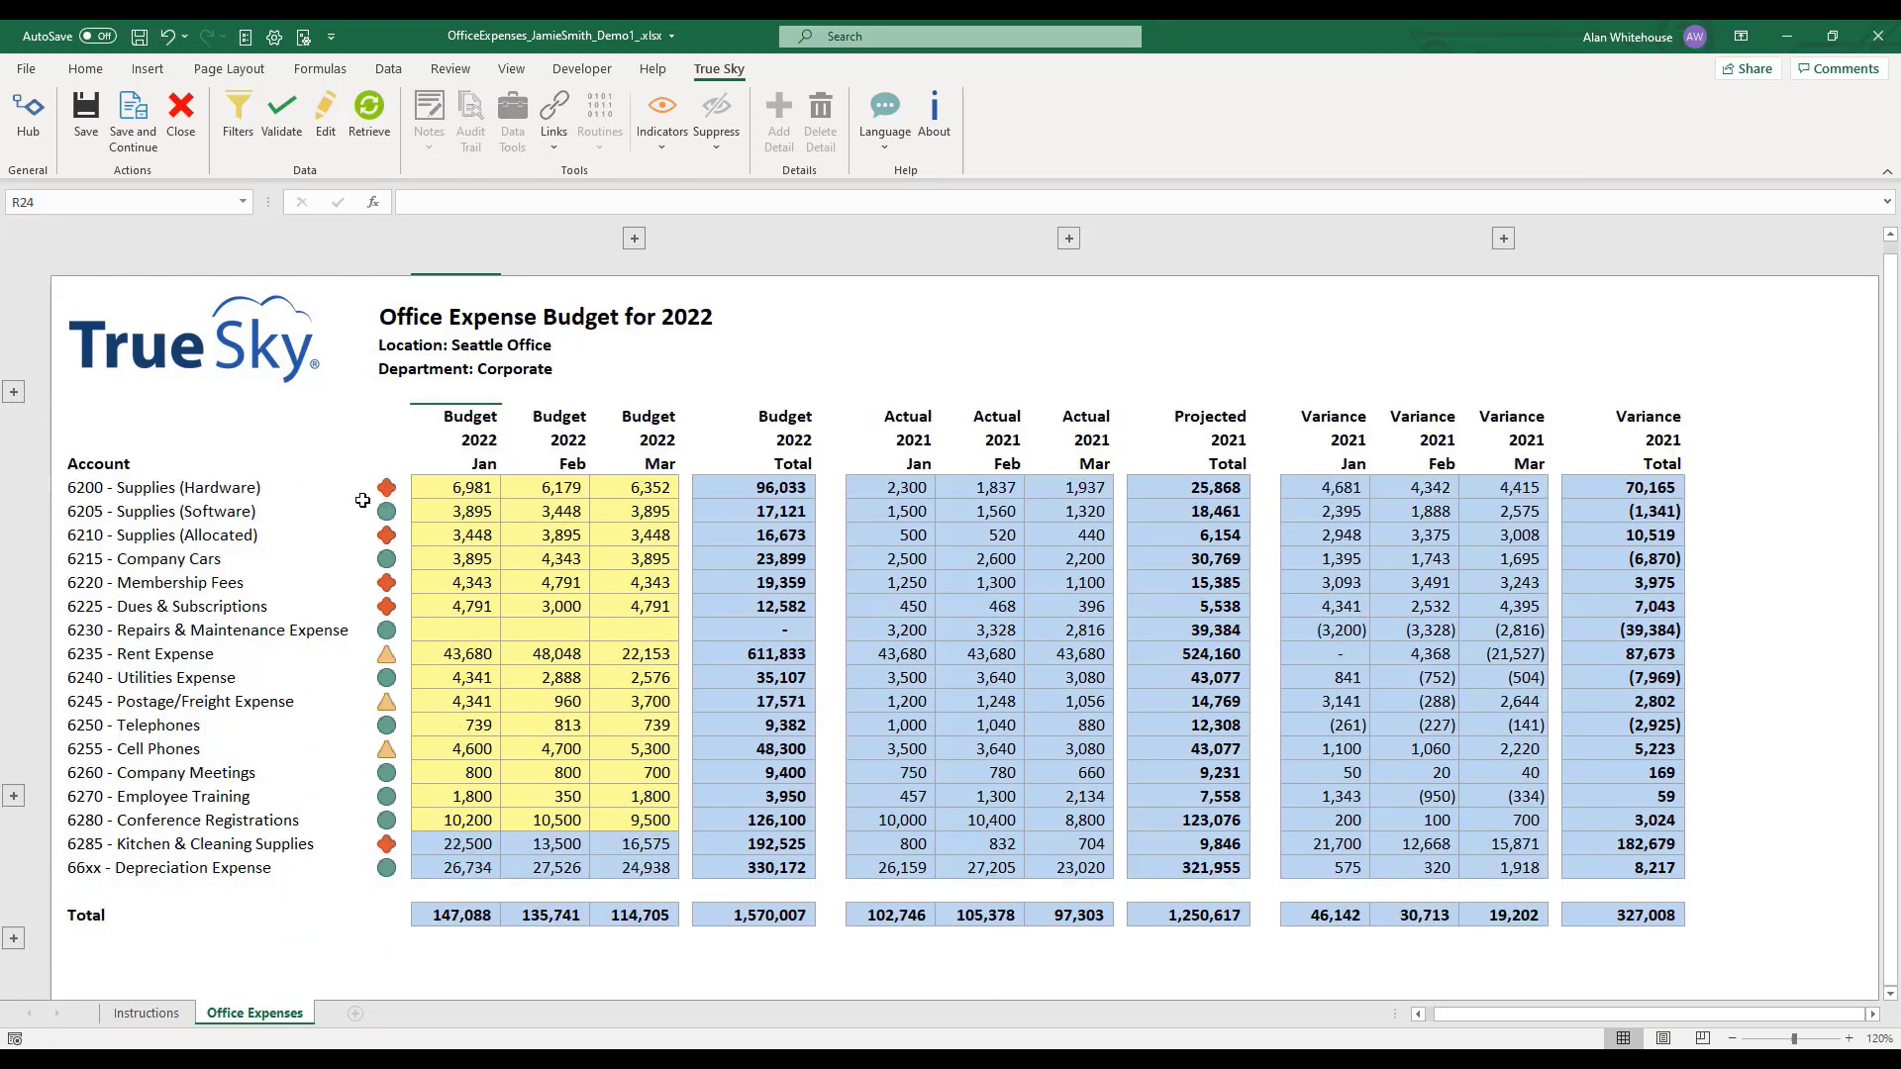
# Examine the formula behind the January budget of 6270 Employee Training and expand the account's detail lines
pyautogui.click(450, 489)
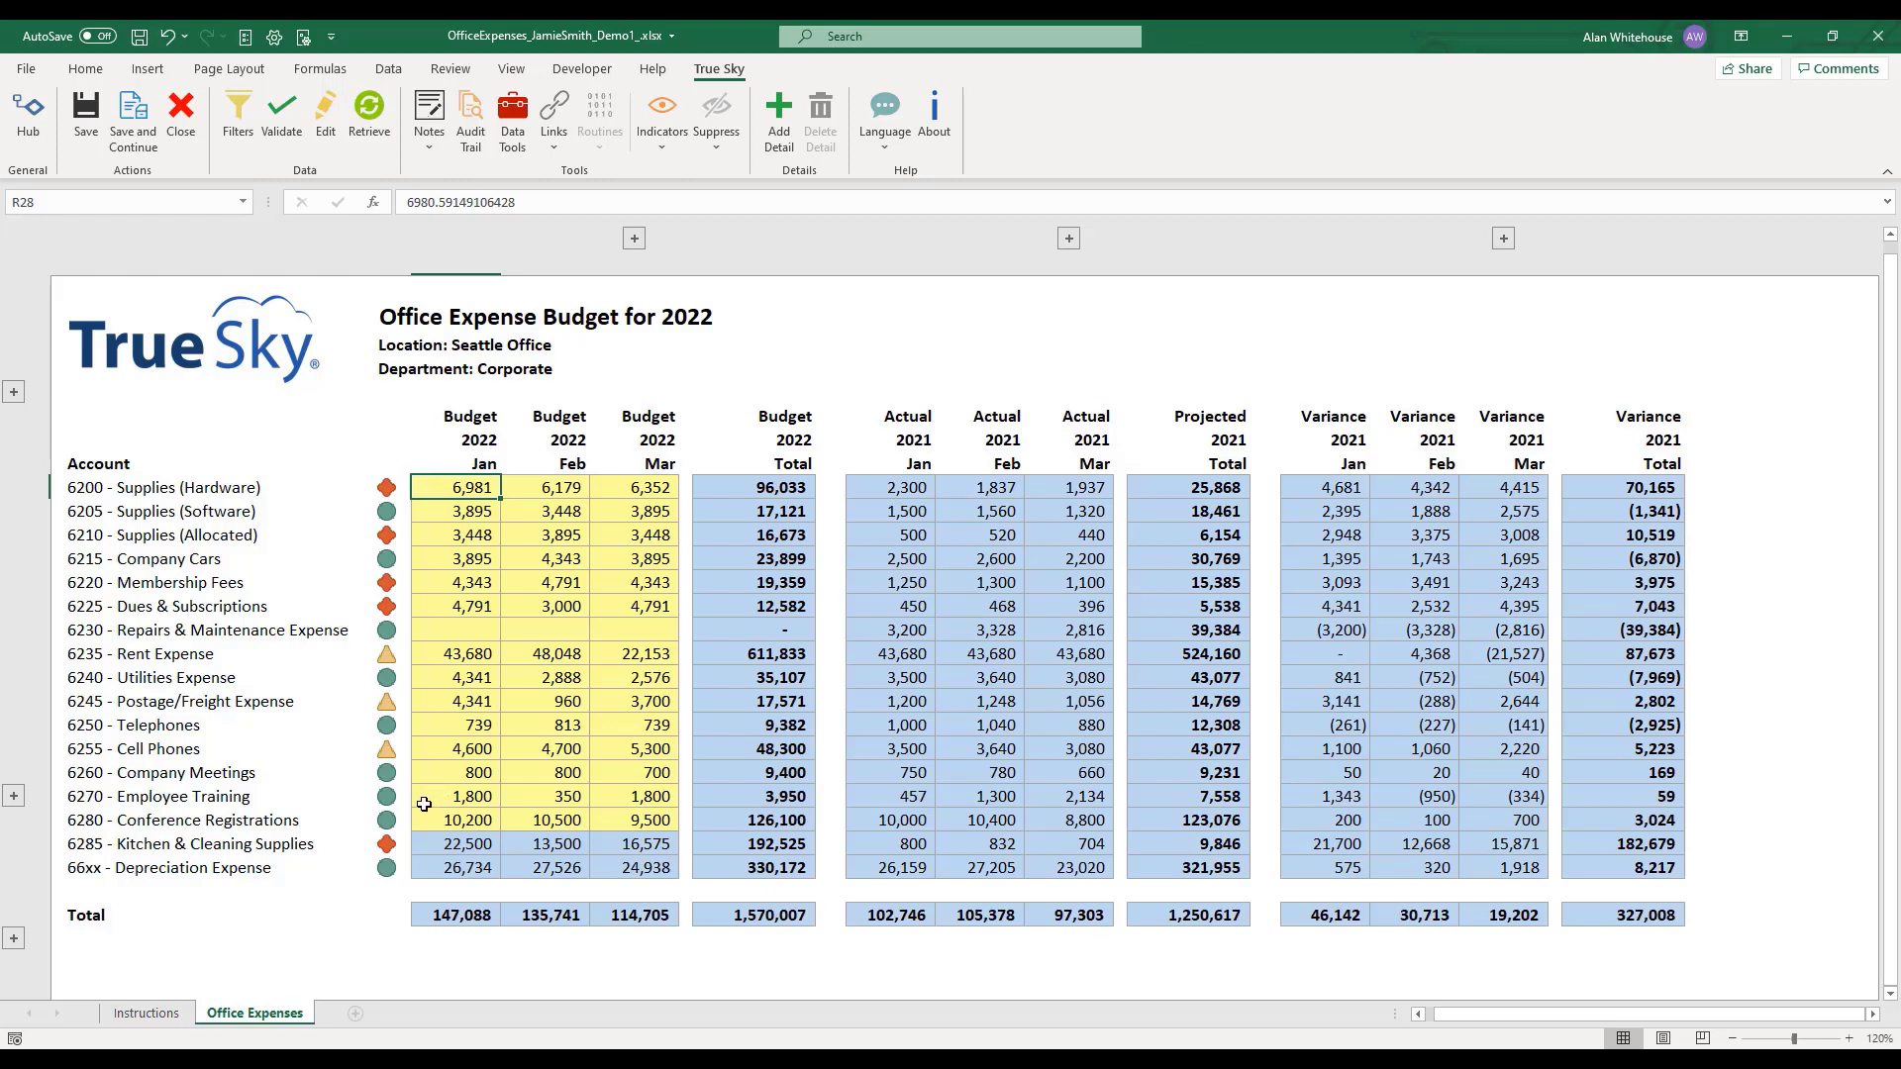
pyautogui.click(302, 804)
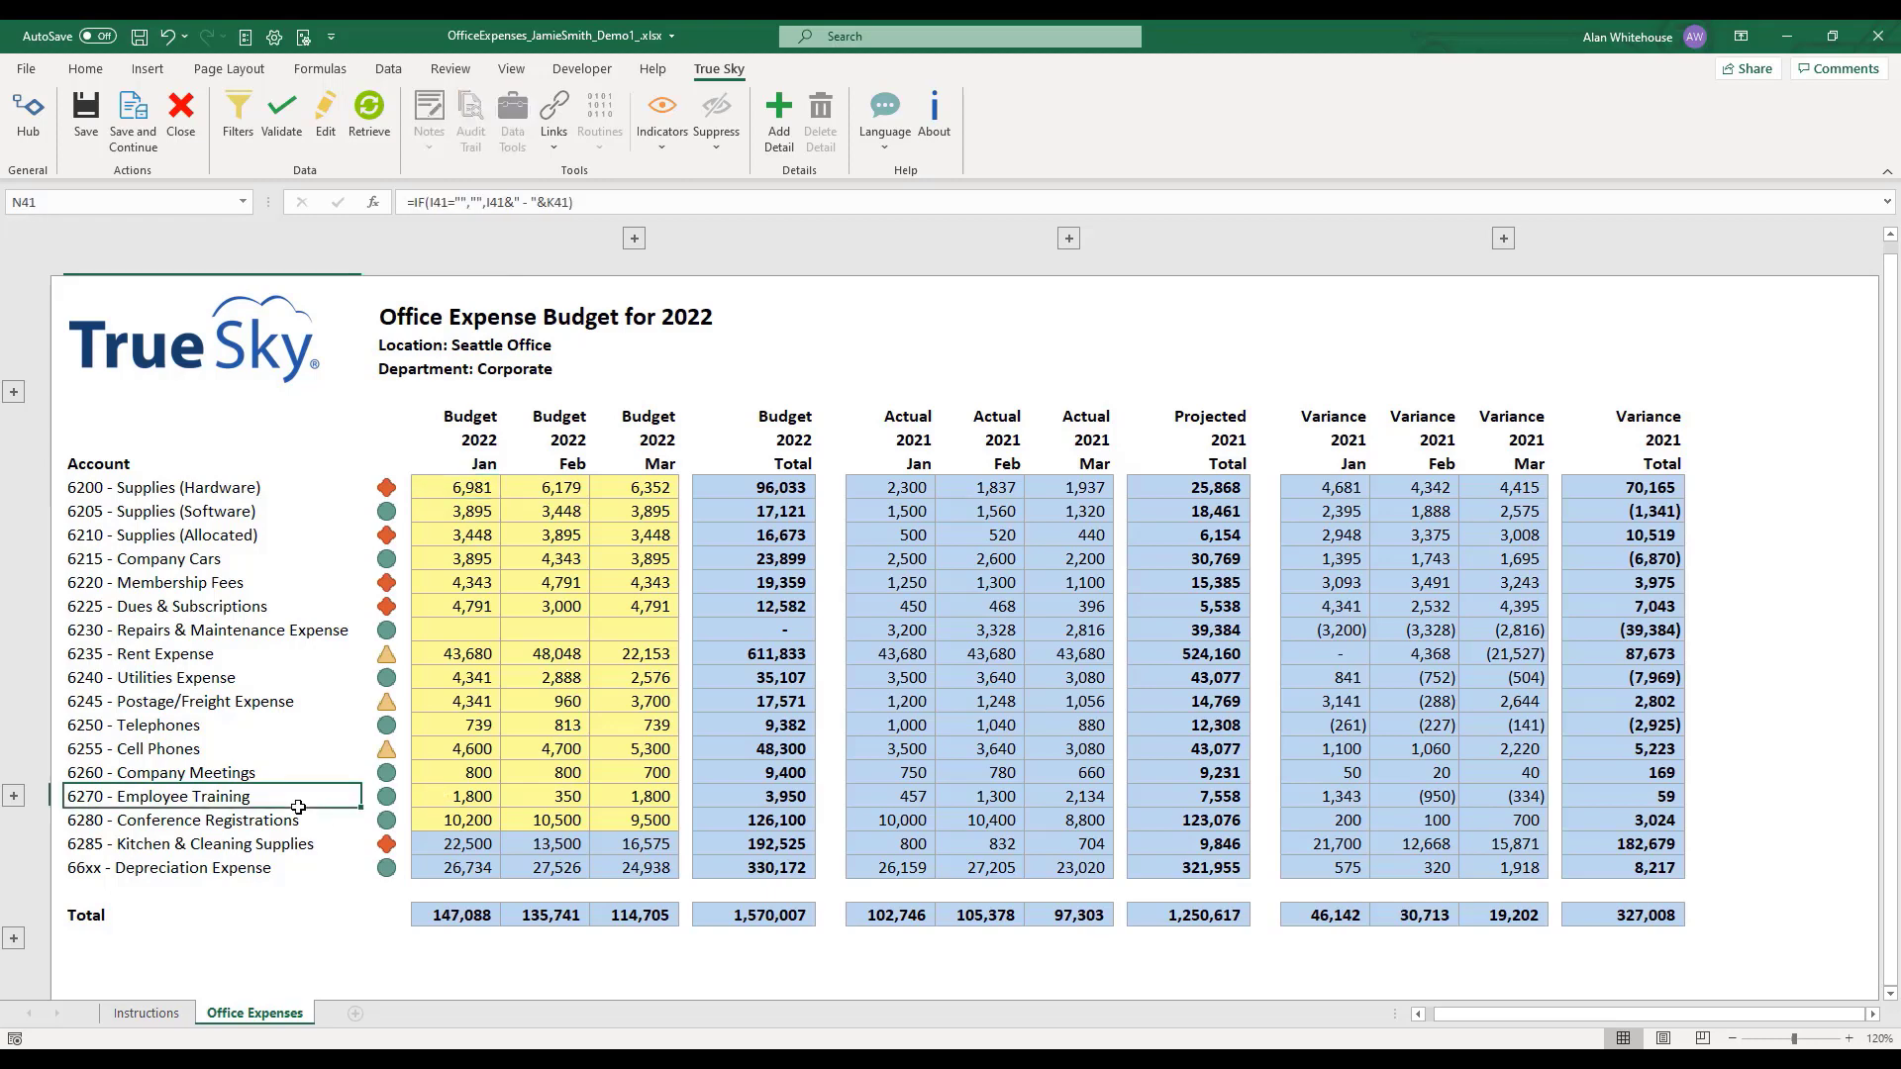
pyautogui.click(440, 799)
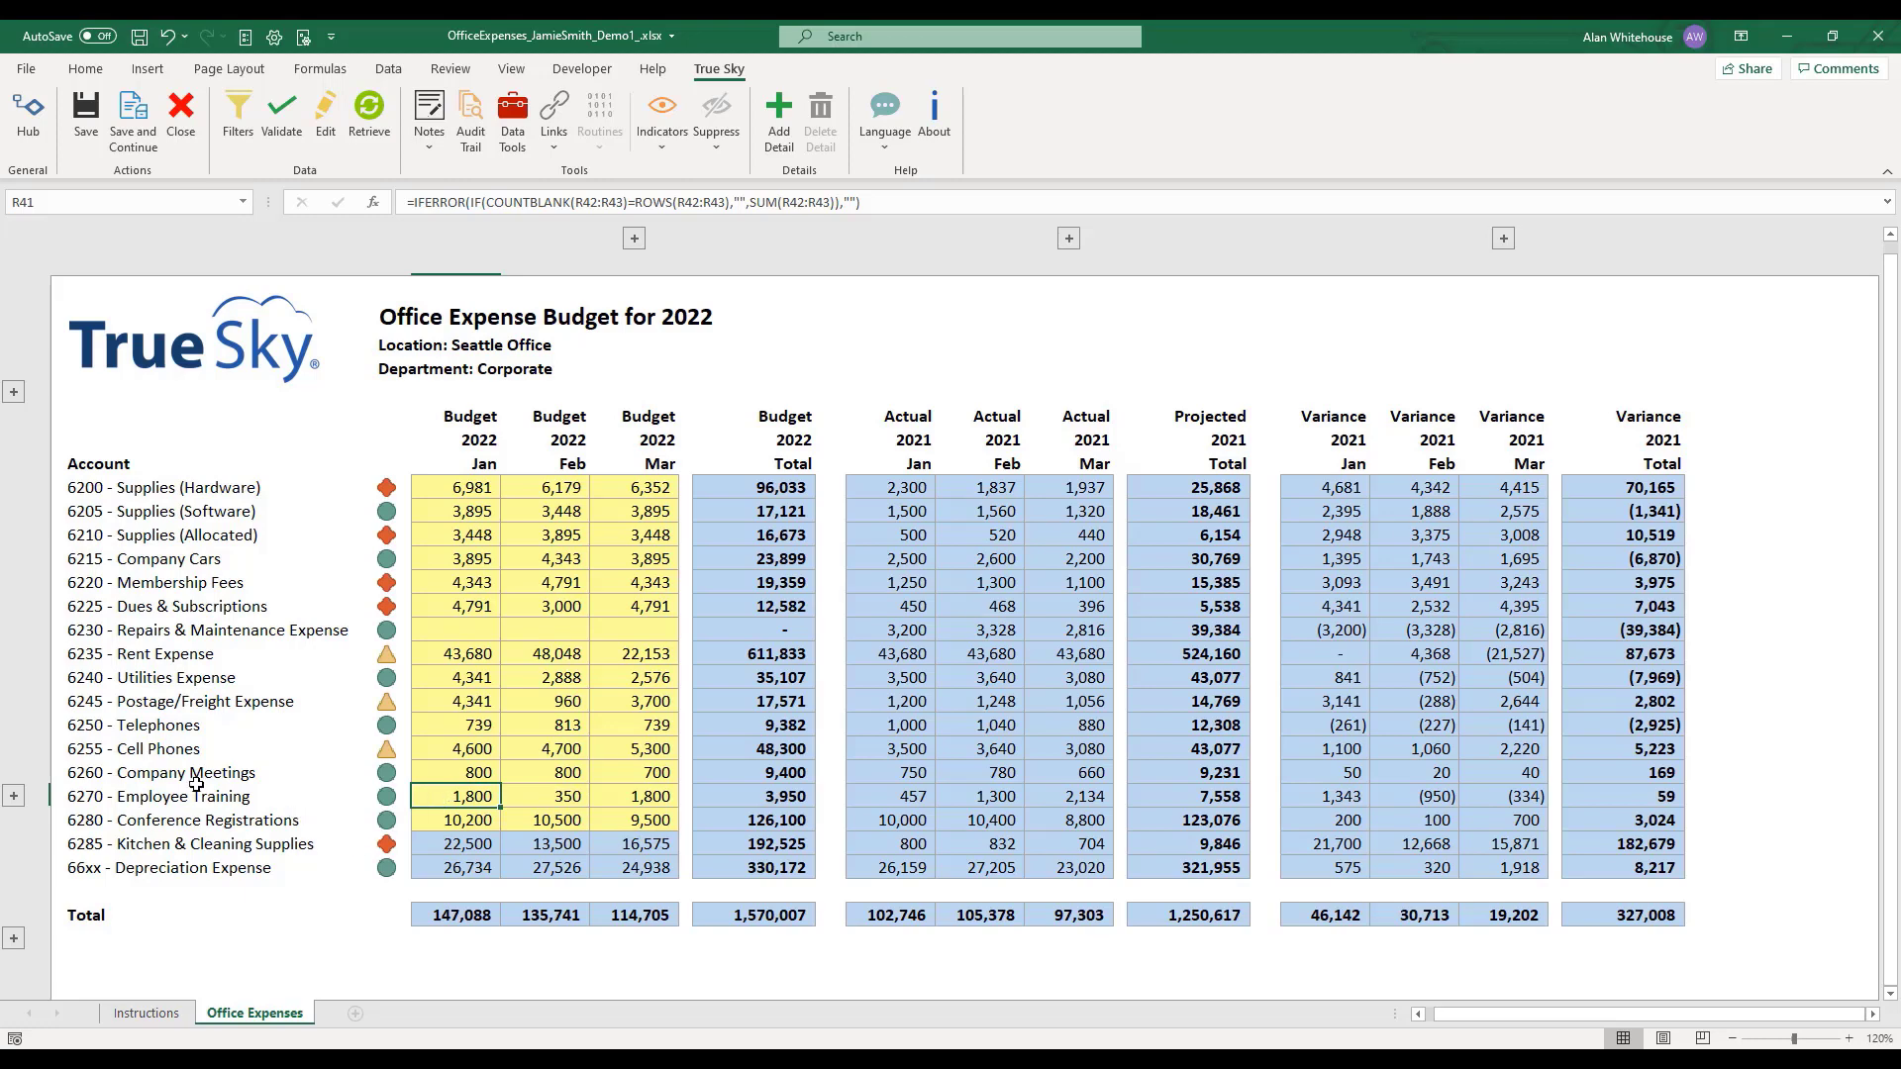
pyautogui.click(14, 798)
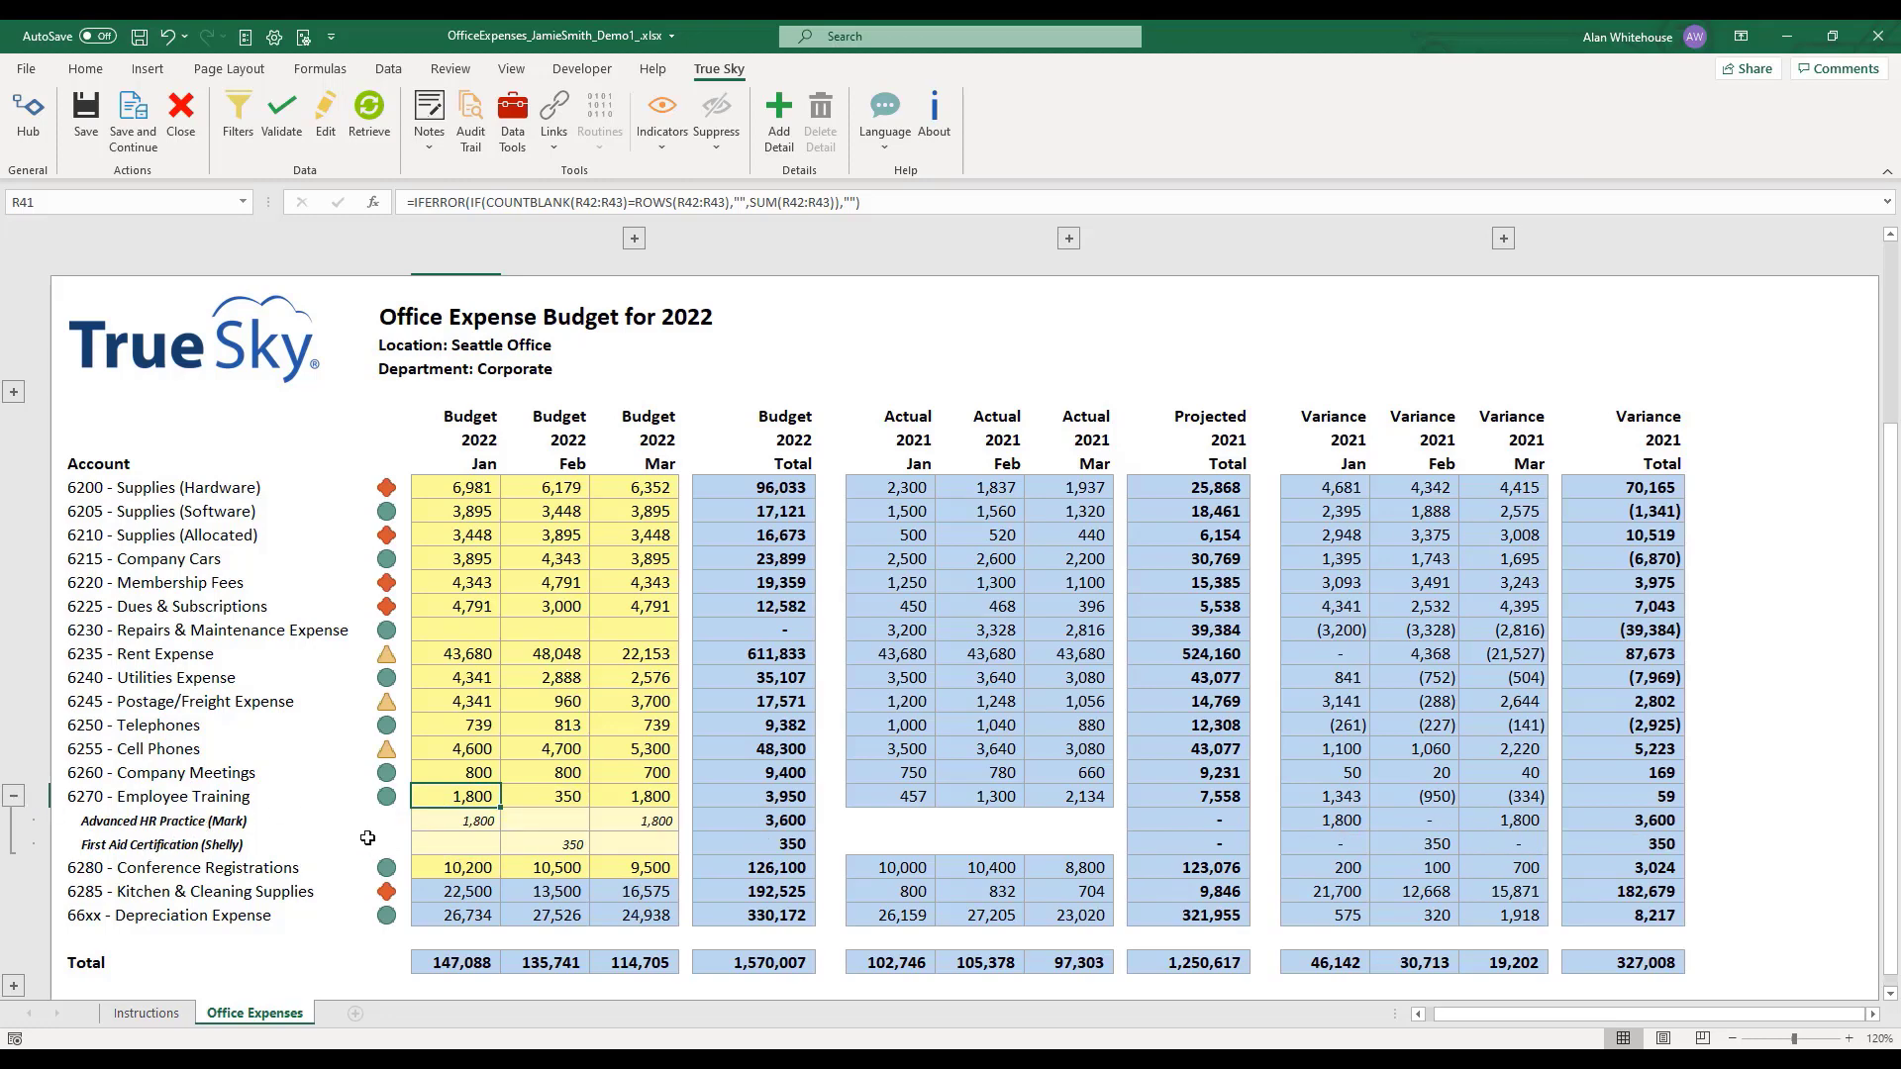
pyautogui.click(1849, 1038)
pyautogui.click(1849, 1039)
pyautogui.scroll(-1, 1789, 1041)
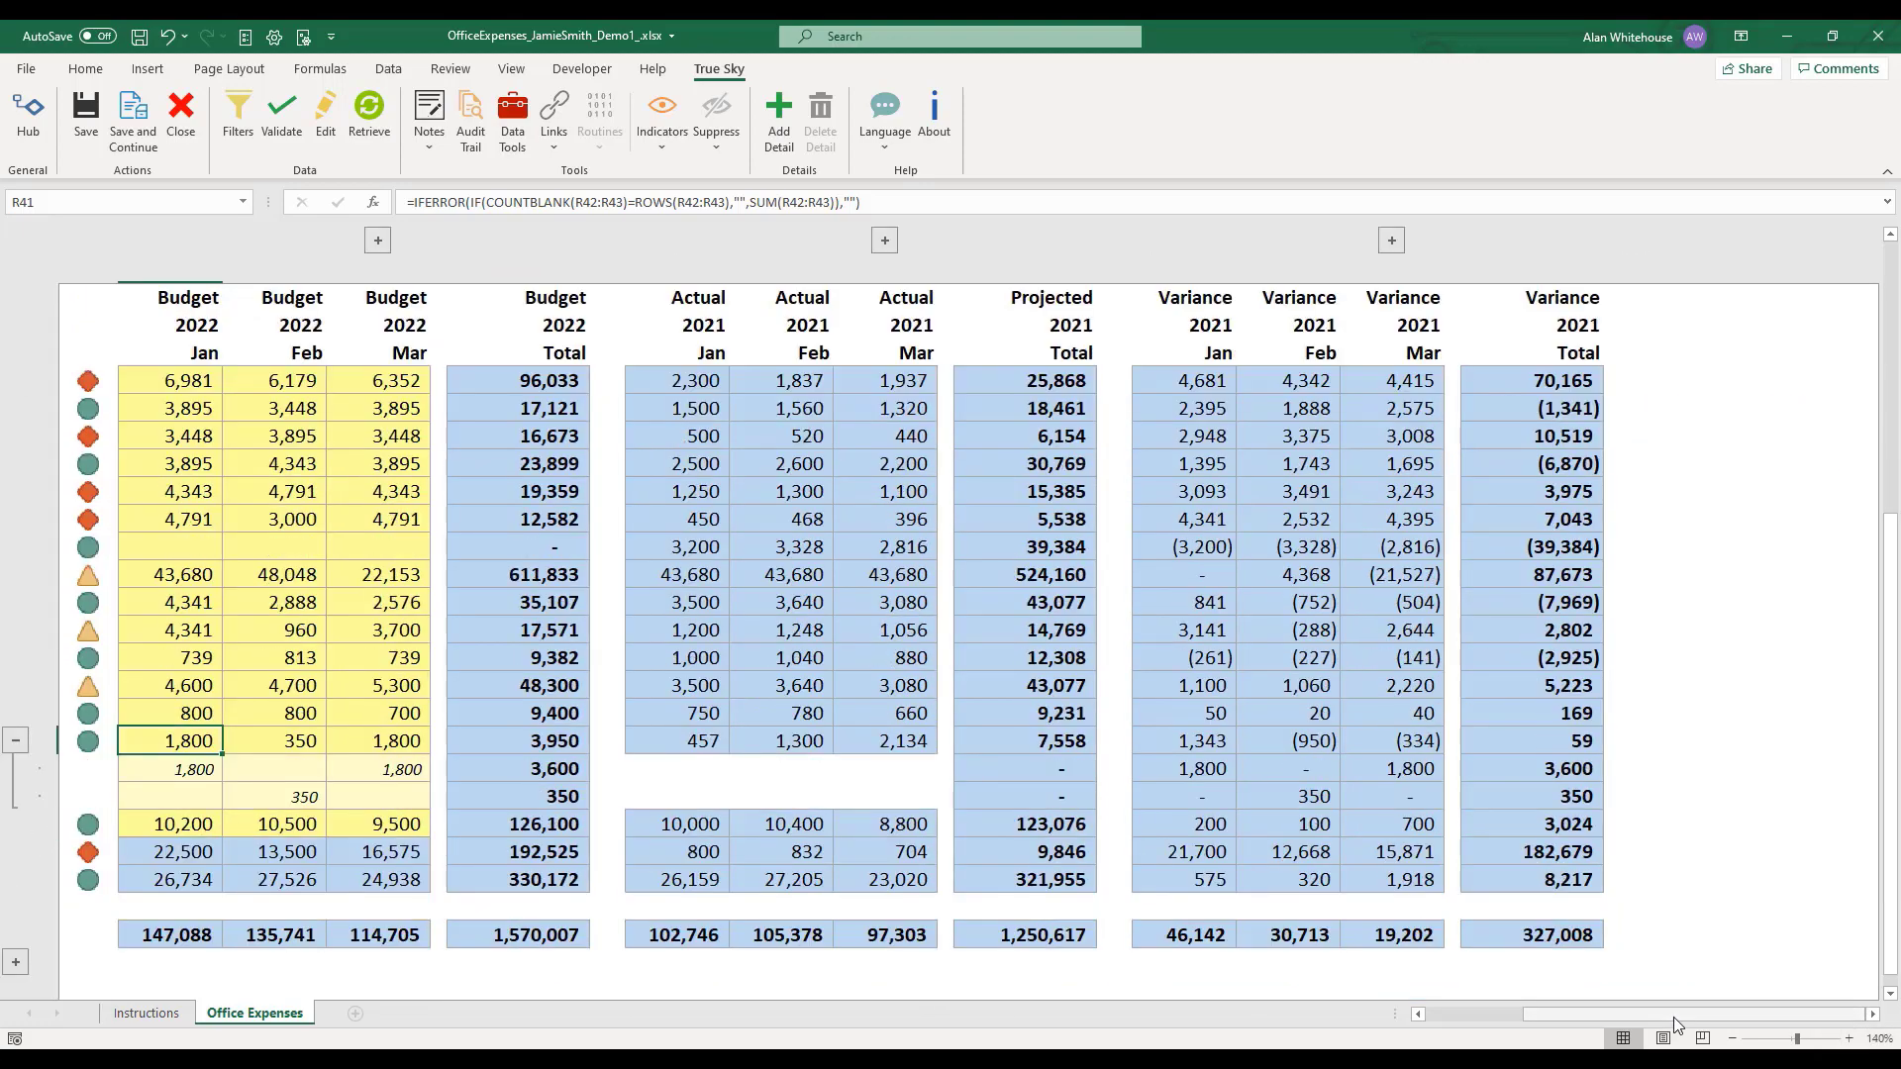
pyautogui.moveTo(1641, 1016); pyautogui.dragTo(1539, 1012)
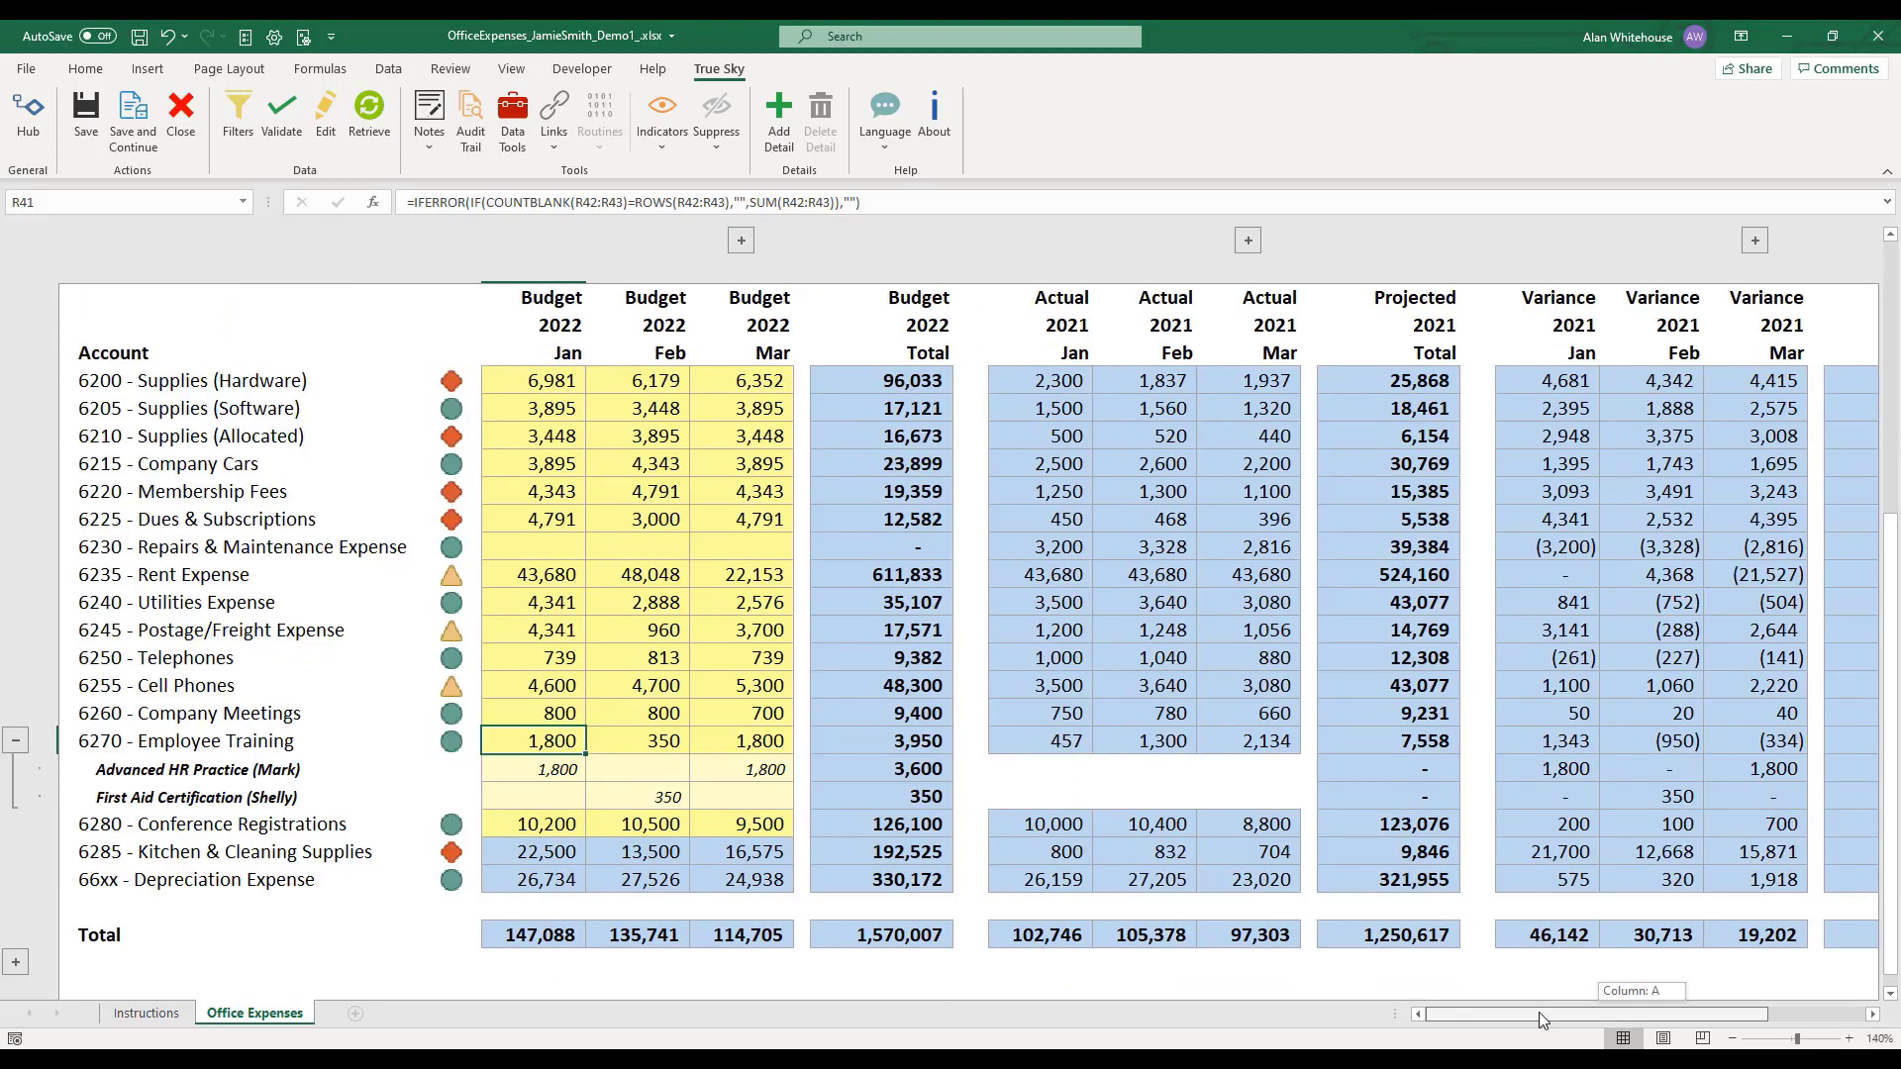
# Add a third detail line under 6270 Employee Training, named "My Next Class" with the attendee's first name in parentheses
pyautogui.click(544, 771)
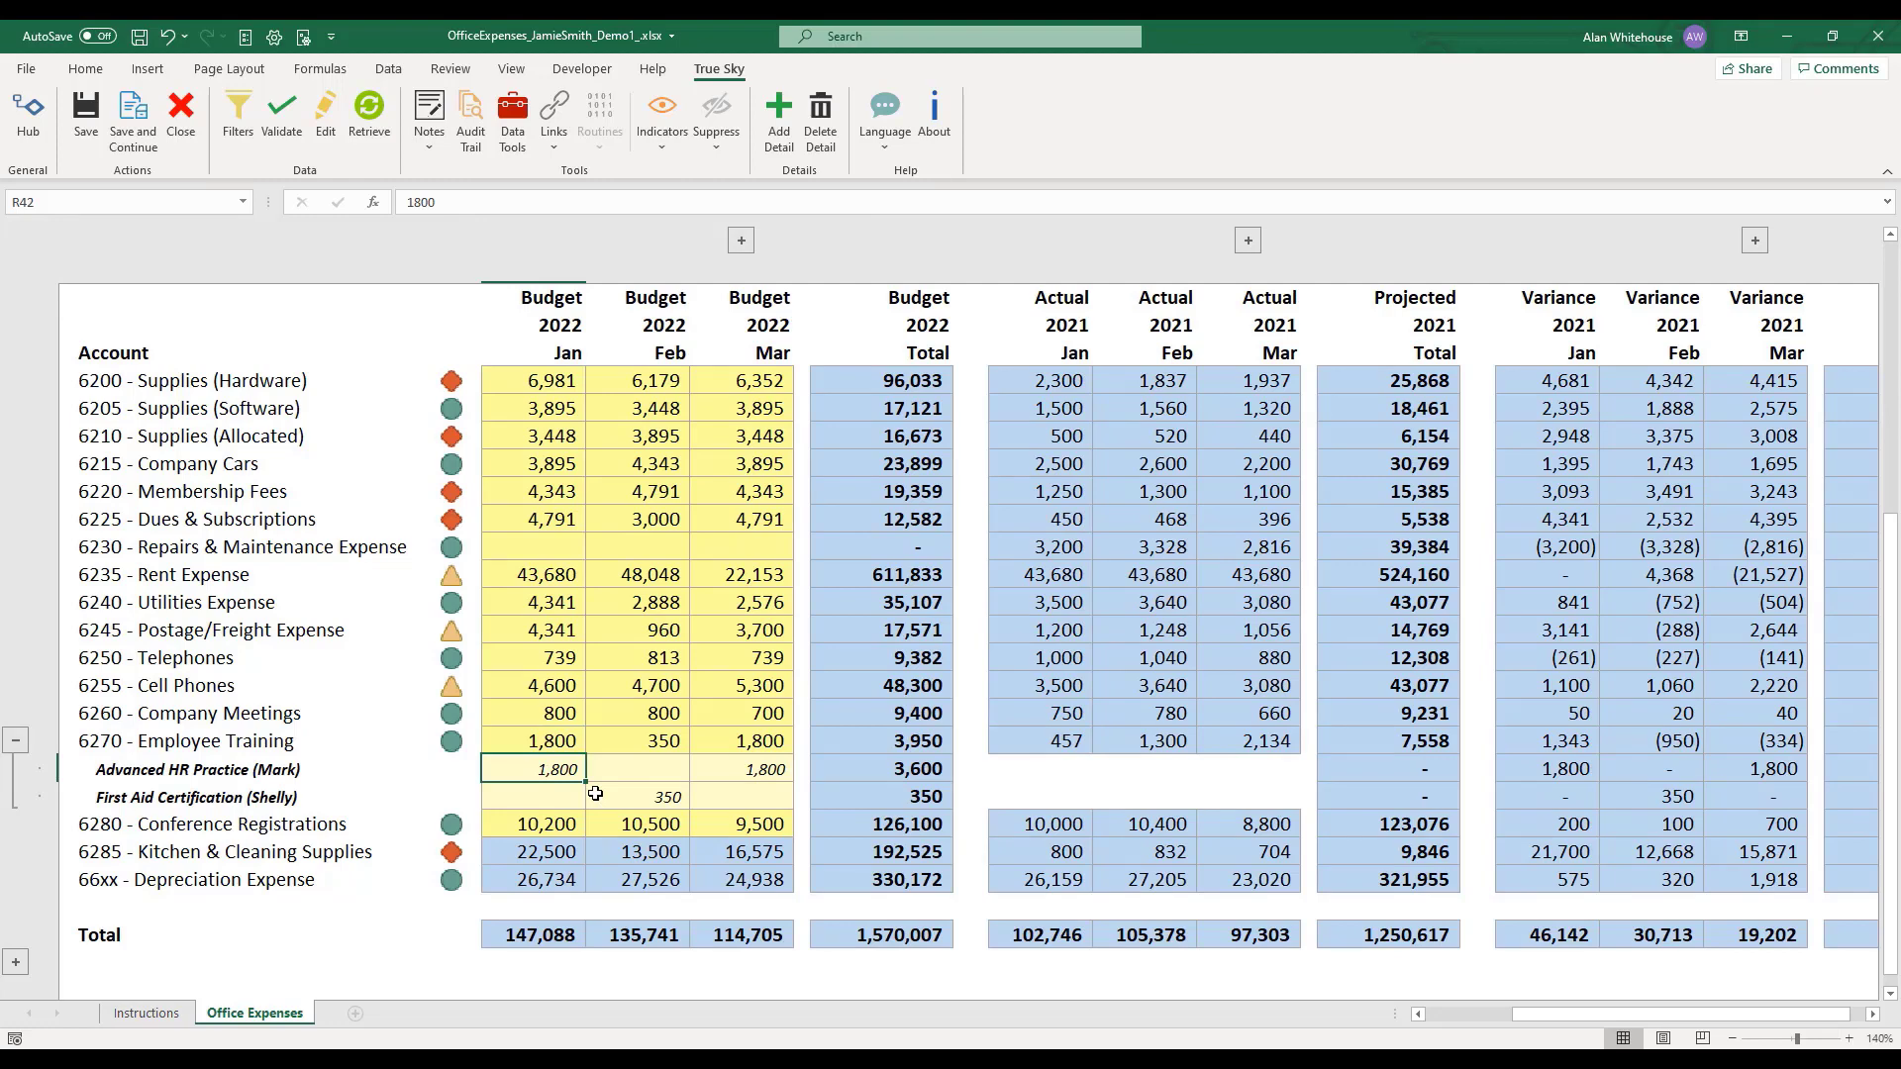
pyautogui.click(782, 144)
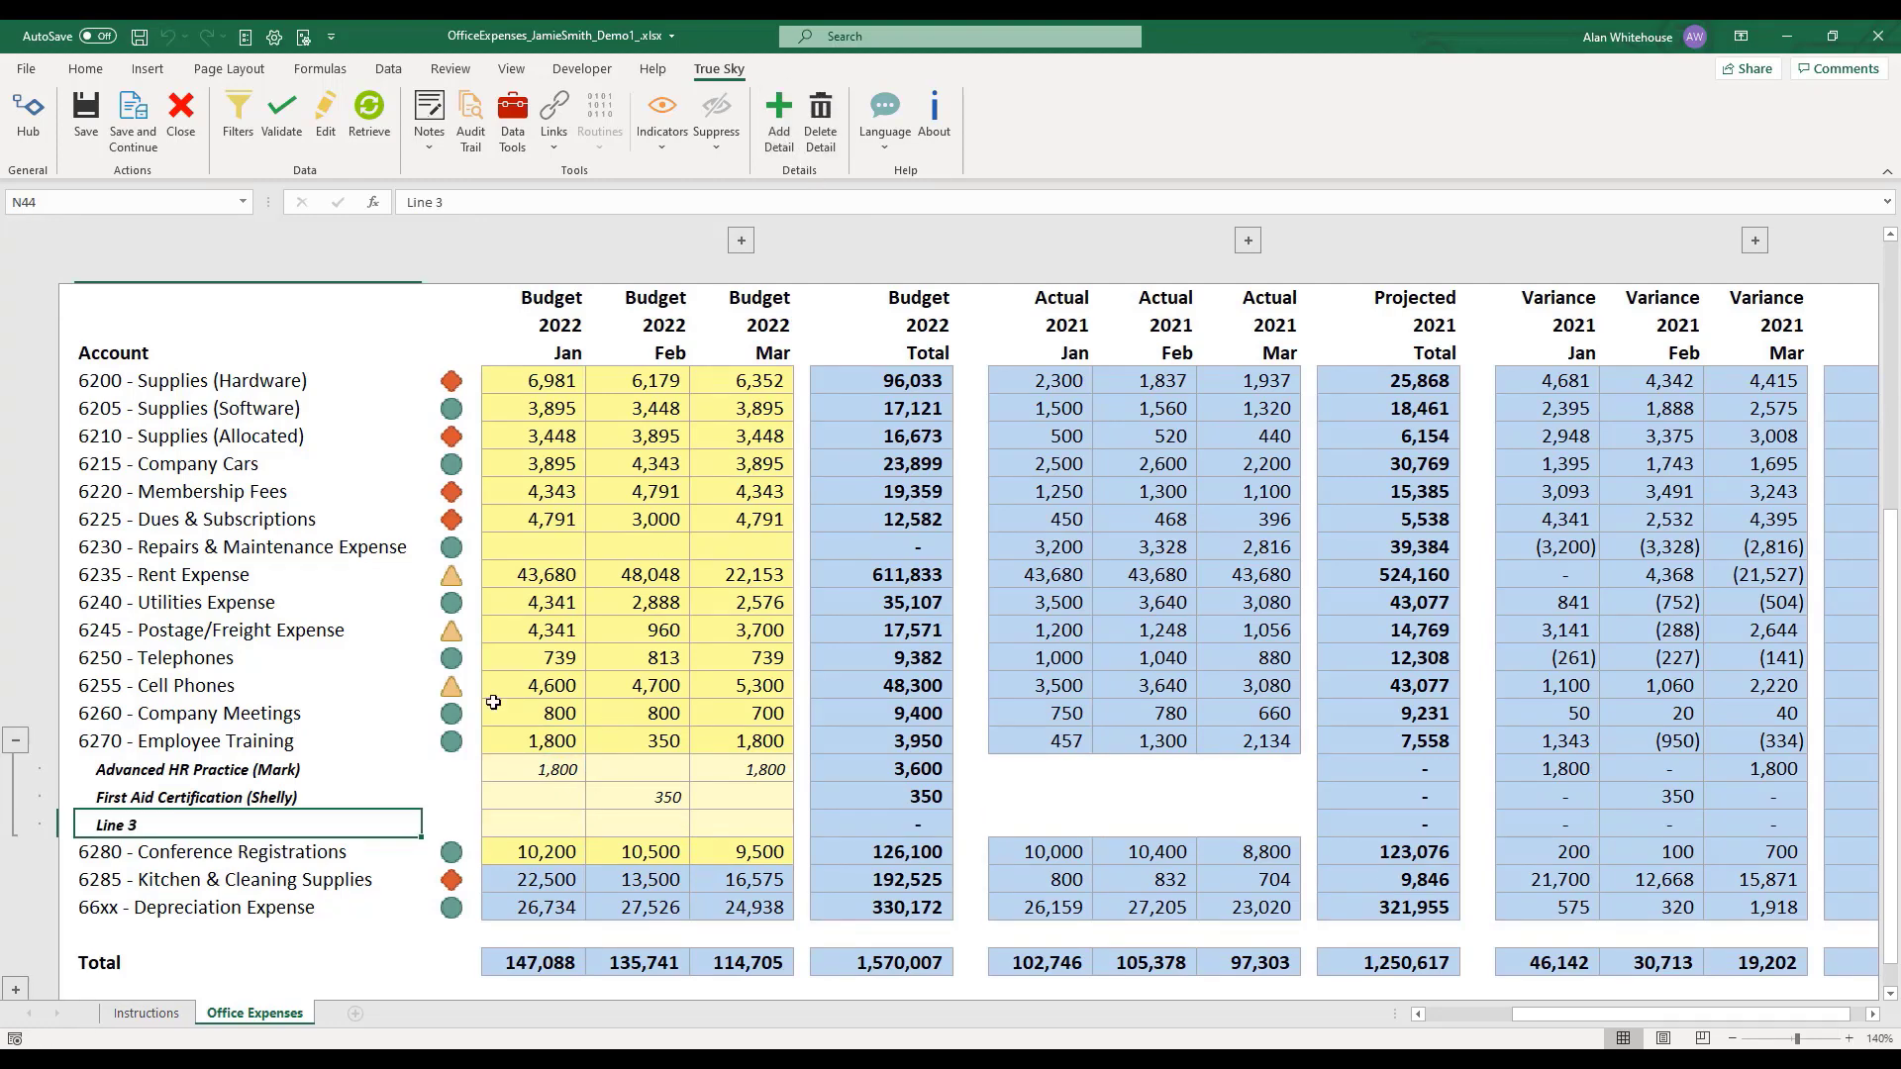
pyautogui.write('My N')
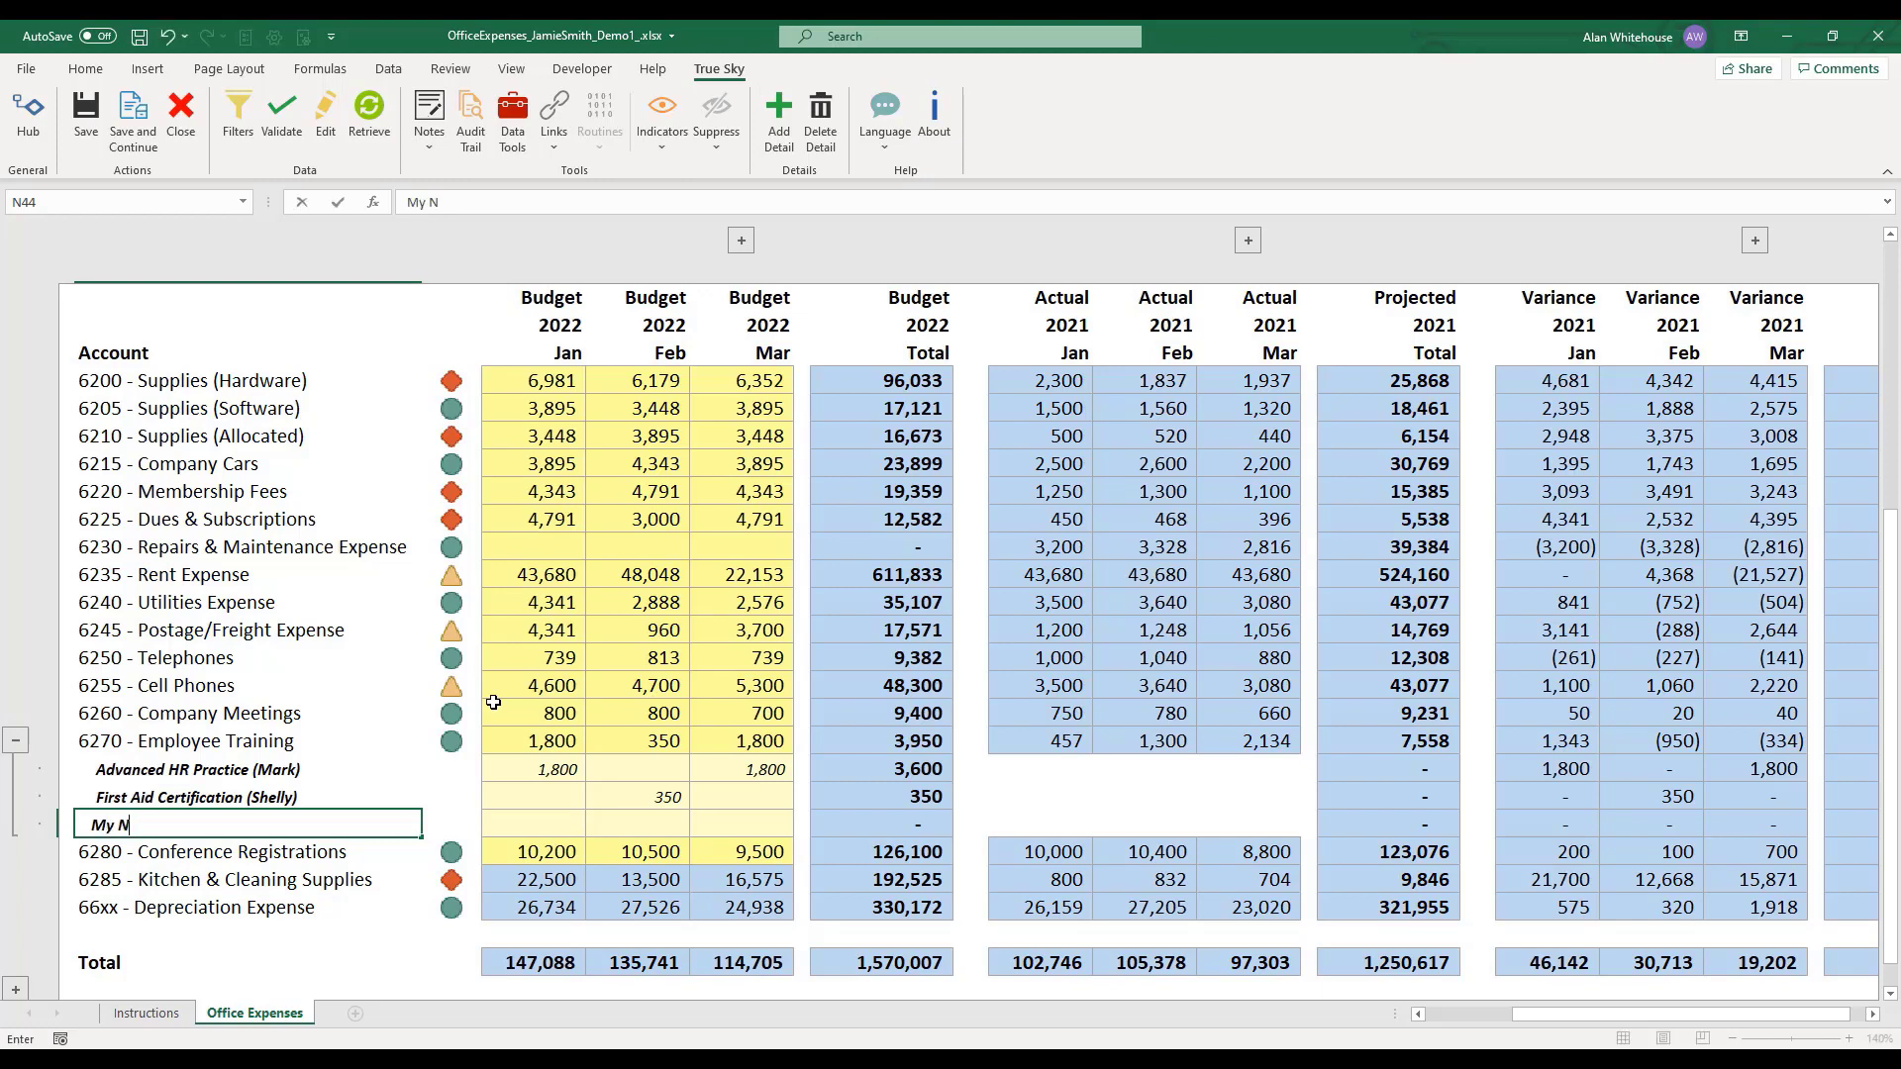
pyautogui.write('ext Class (Alan)')
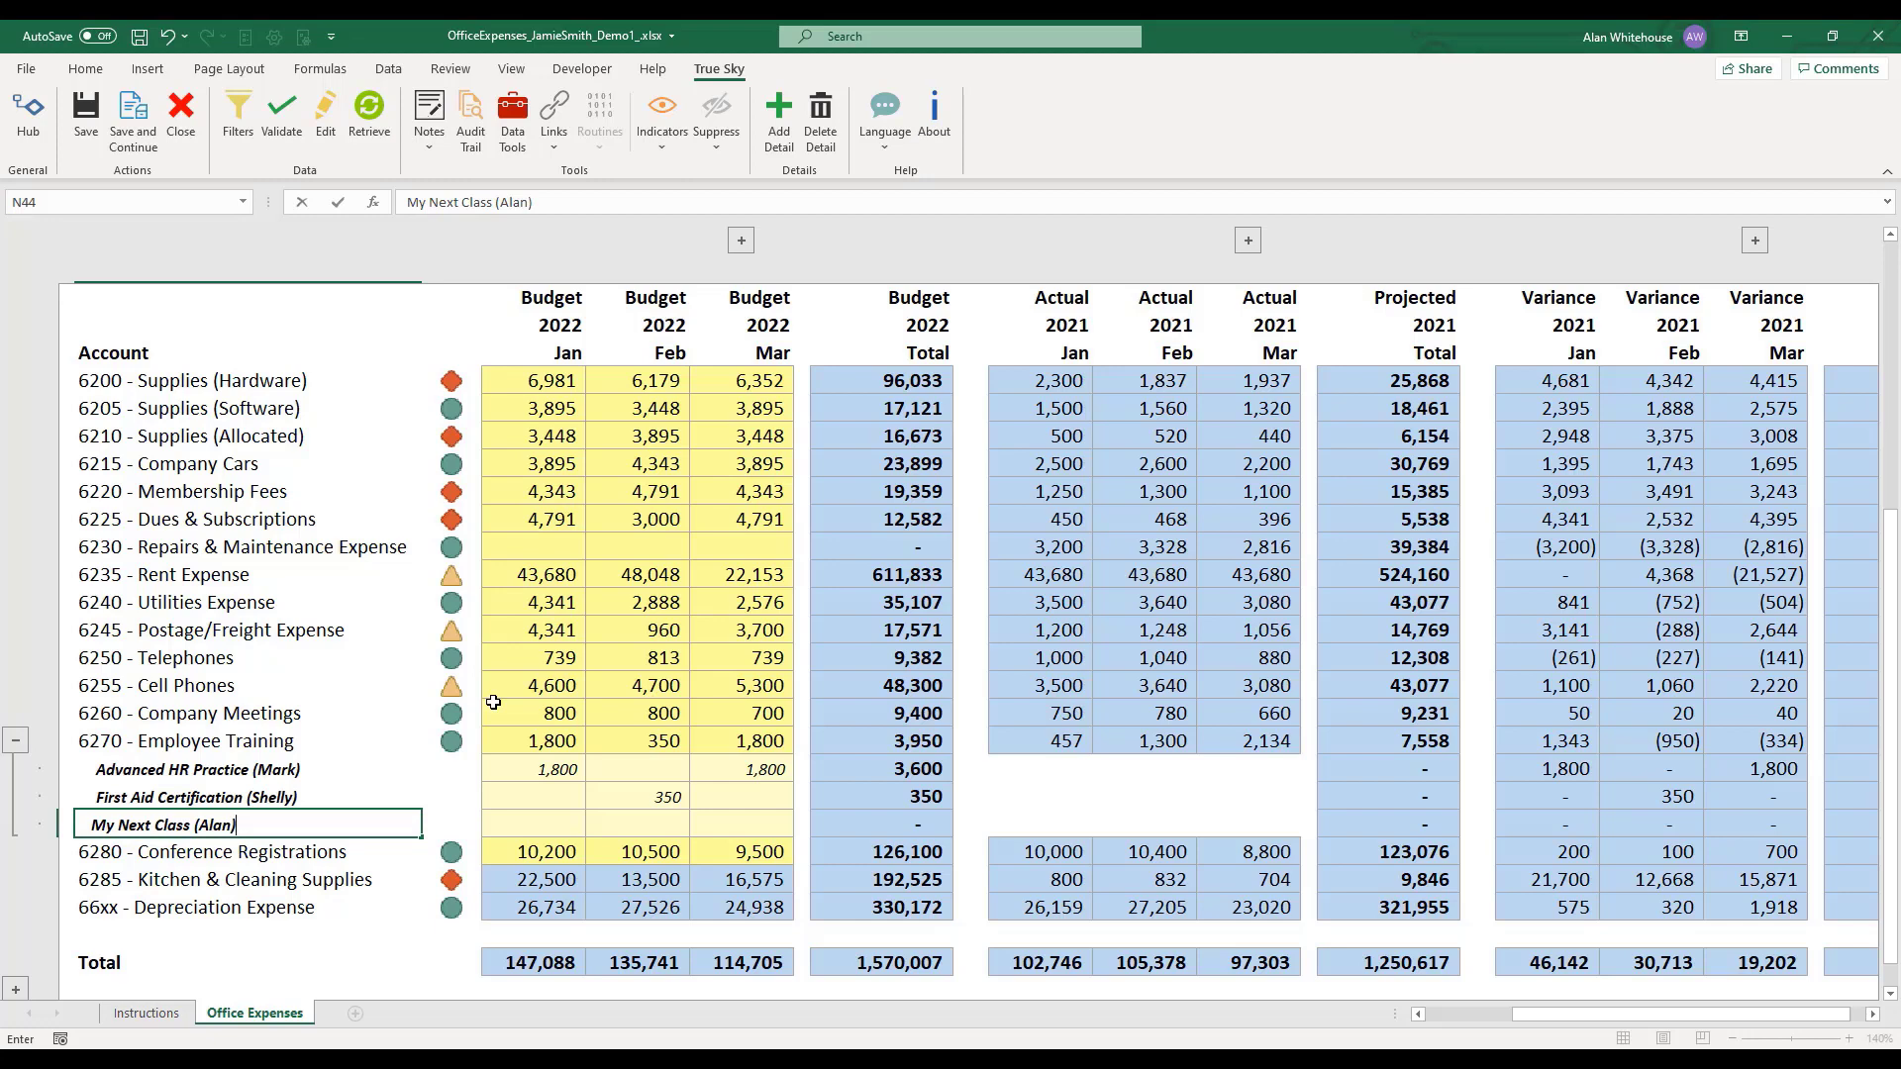
pyautogui.press('Tab')
# Set the new training detail line's January budget to 500 and save the budget data
pyautogui.press('Tab')
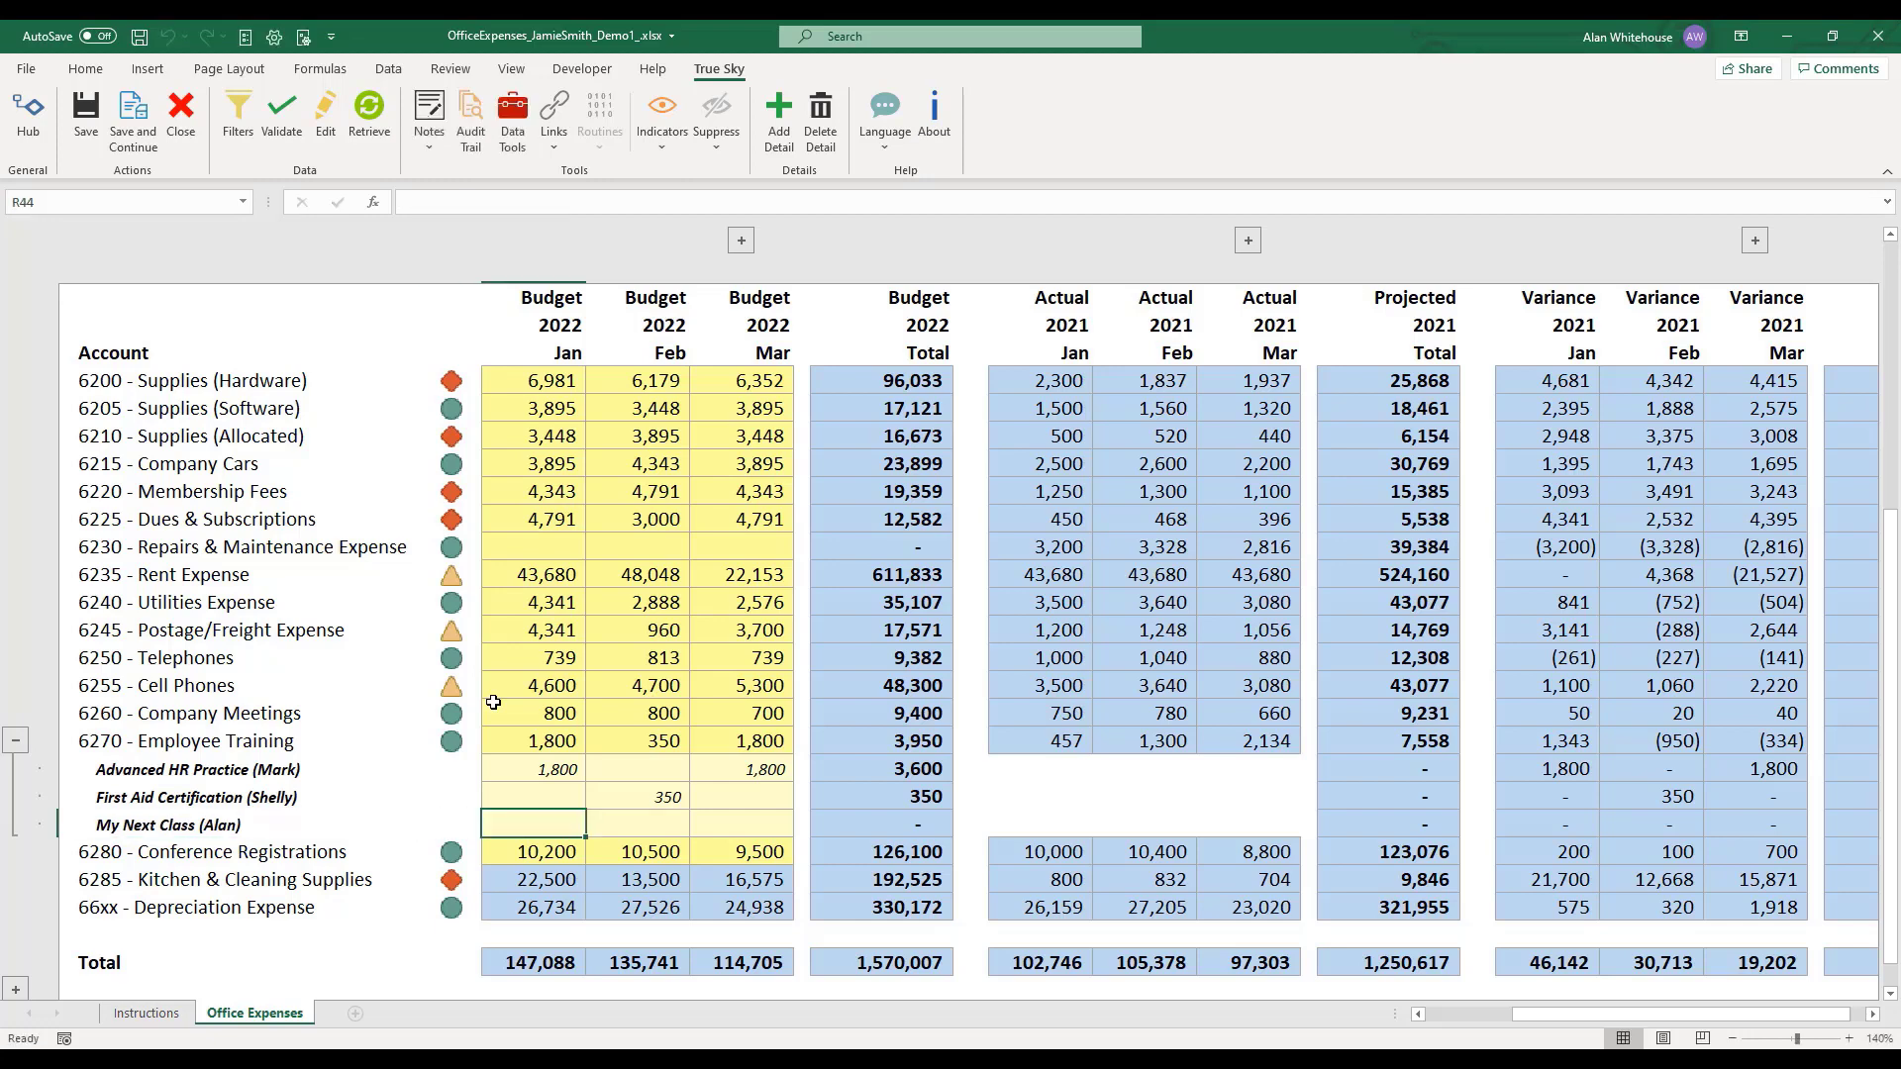
pyautogui.write('500')
pyautogui.press('Return')
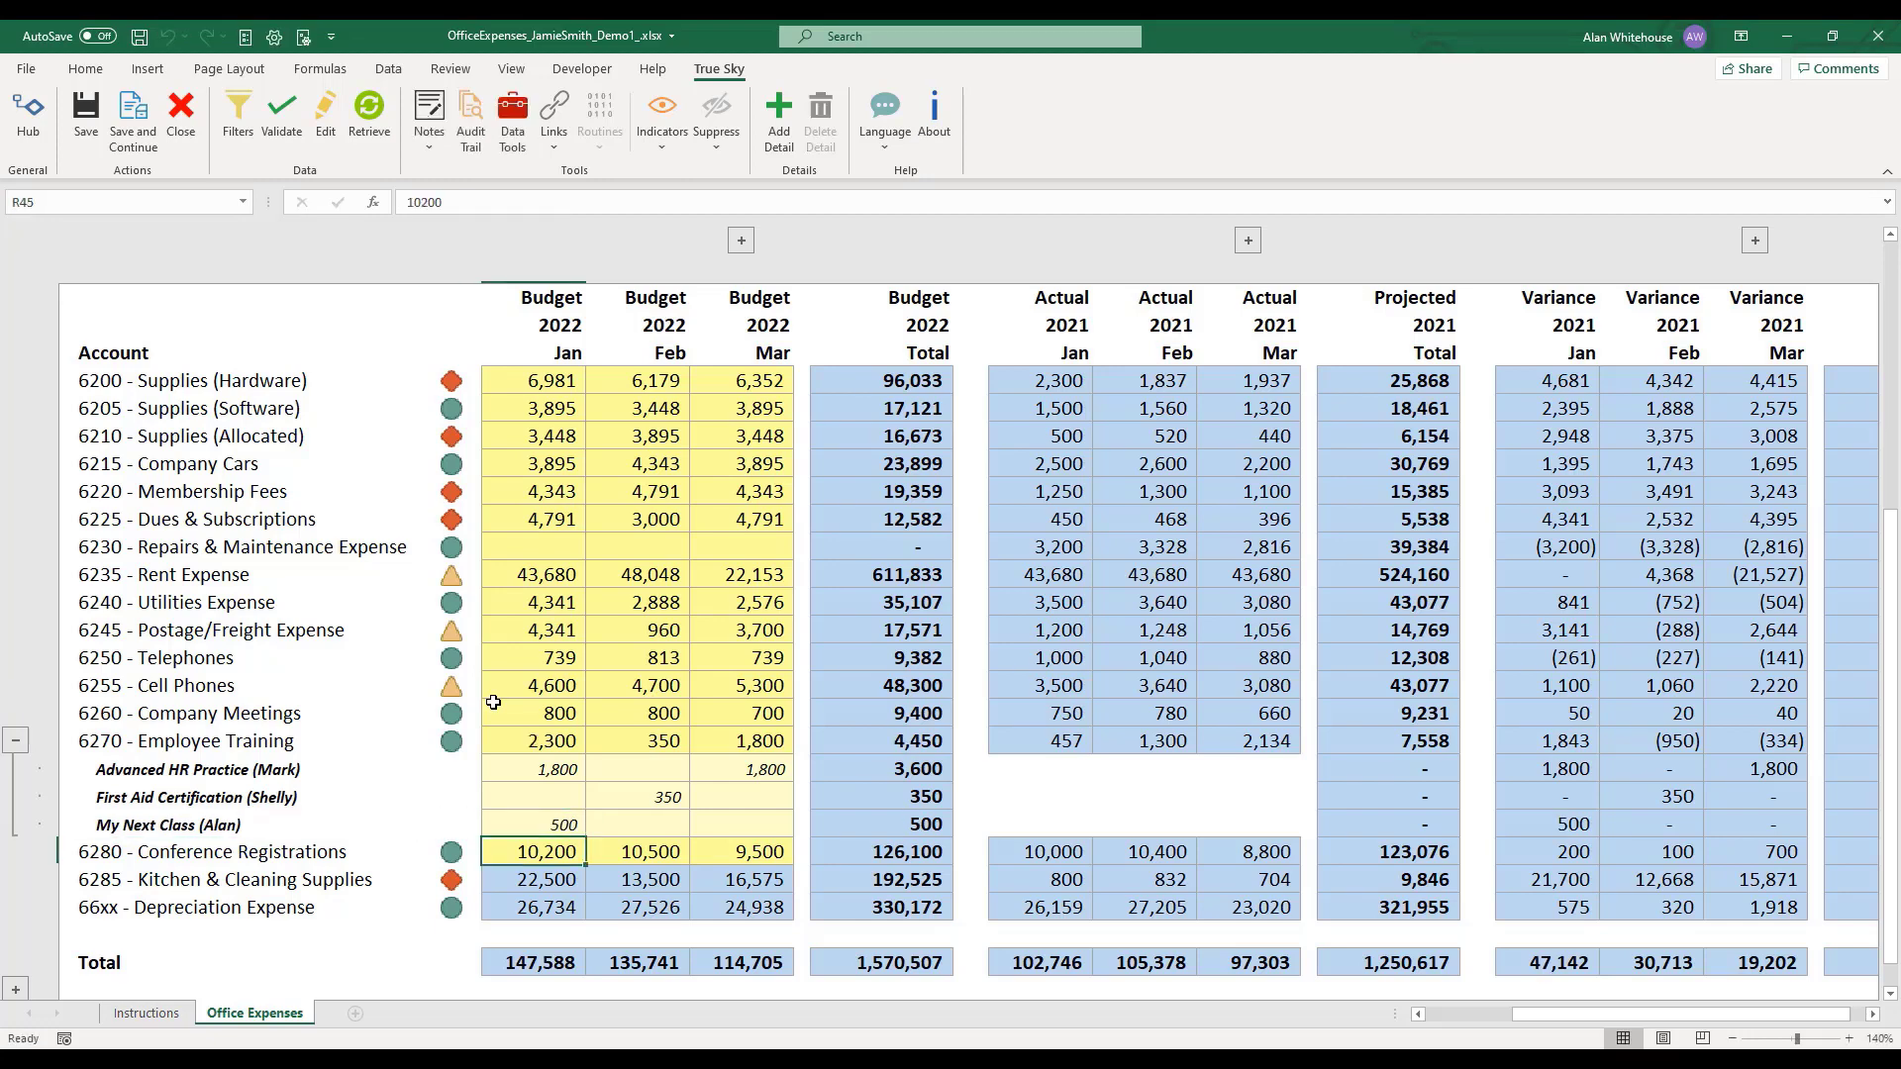
pyautogui.click(88, 119)
# Compare the January to March Employee Training totals with their detail lines, collapsing and expanding the details
pyautogui.moveTo(510, 743); pyautogui.dragTo(728, 746)
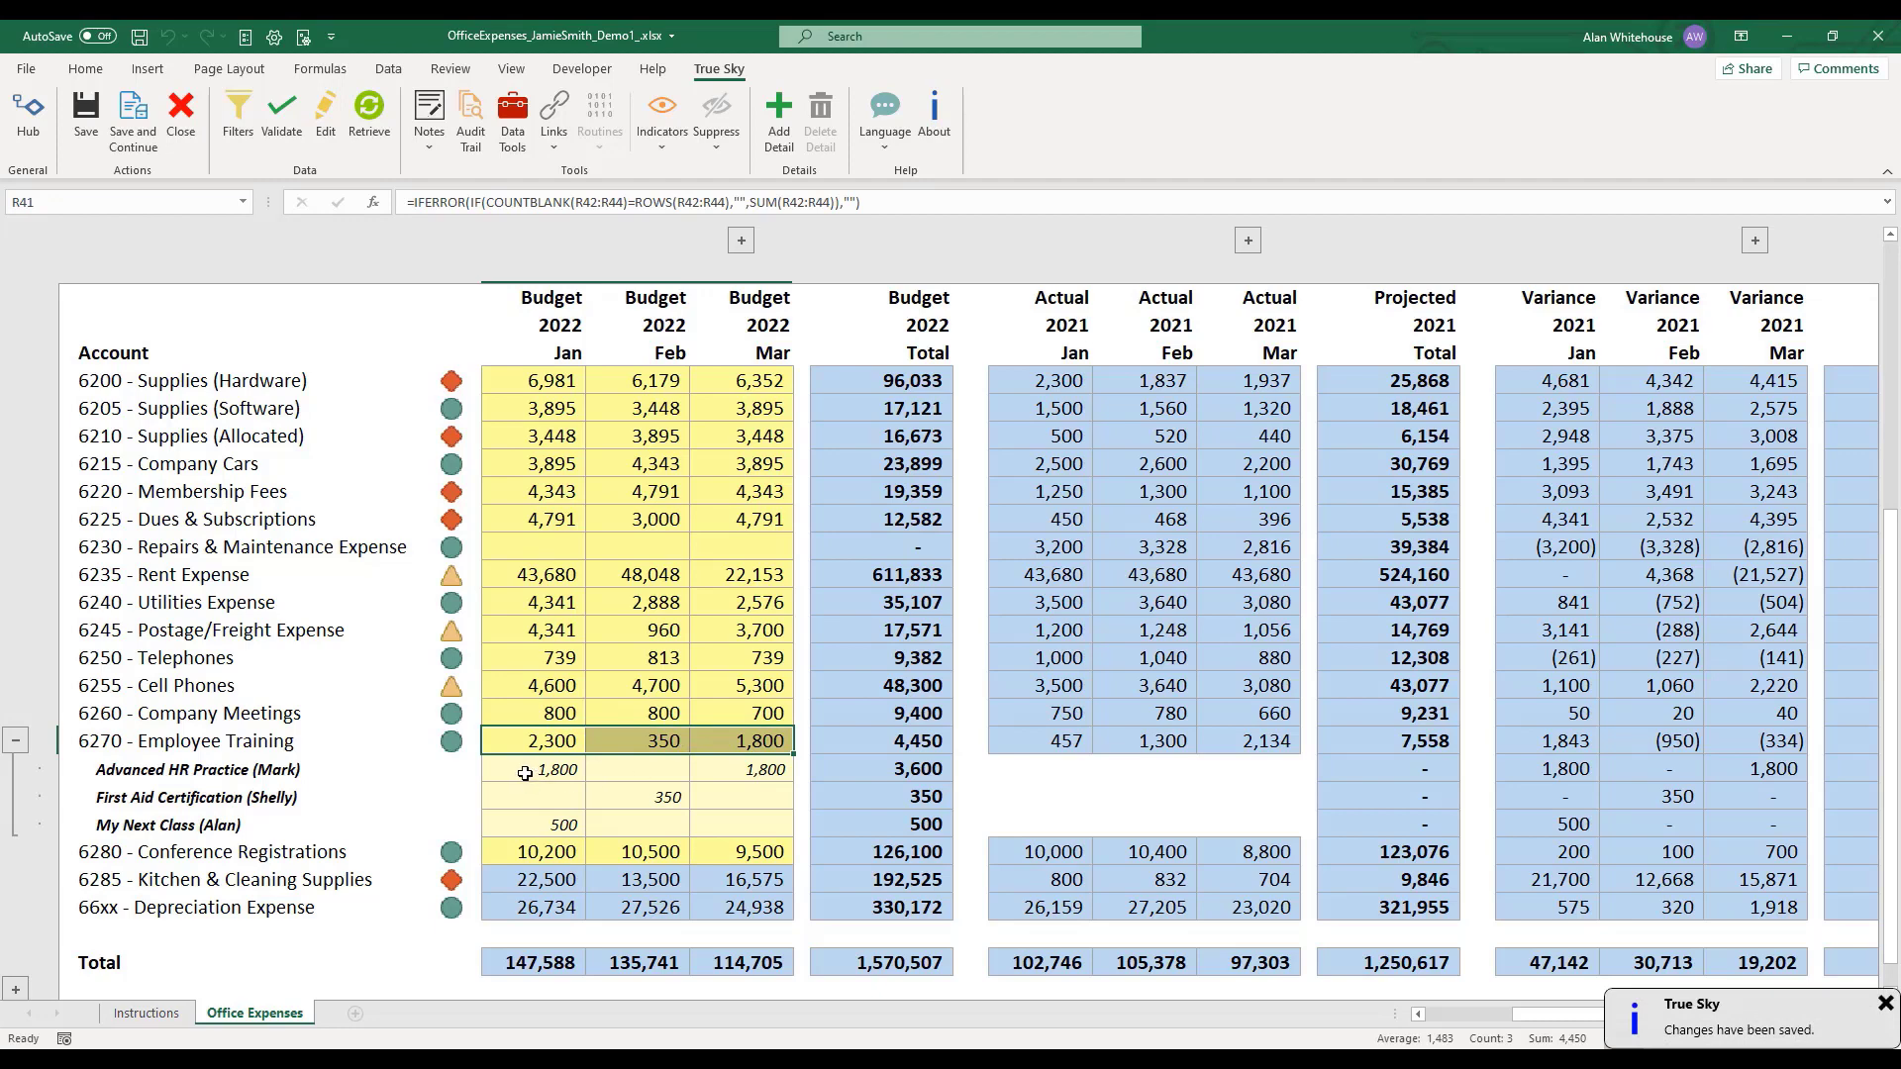
pyautogui.moveTo(525, 774); pyautogui.dragTo(734, 815)
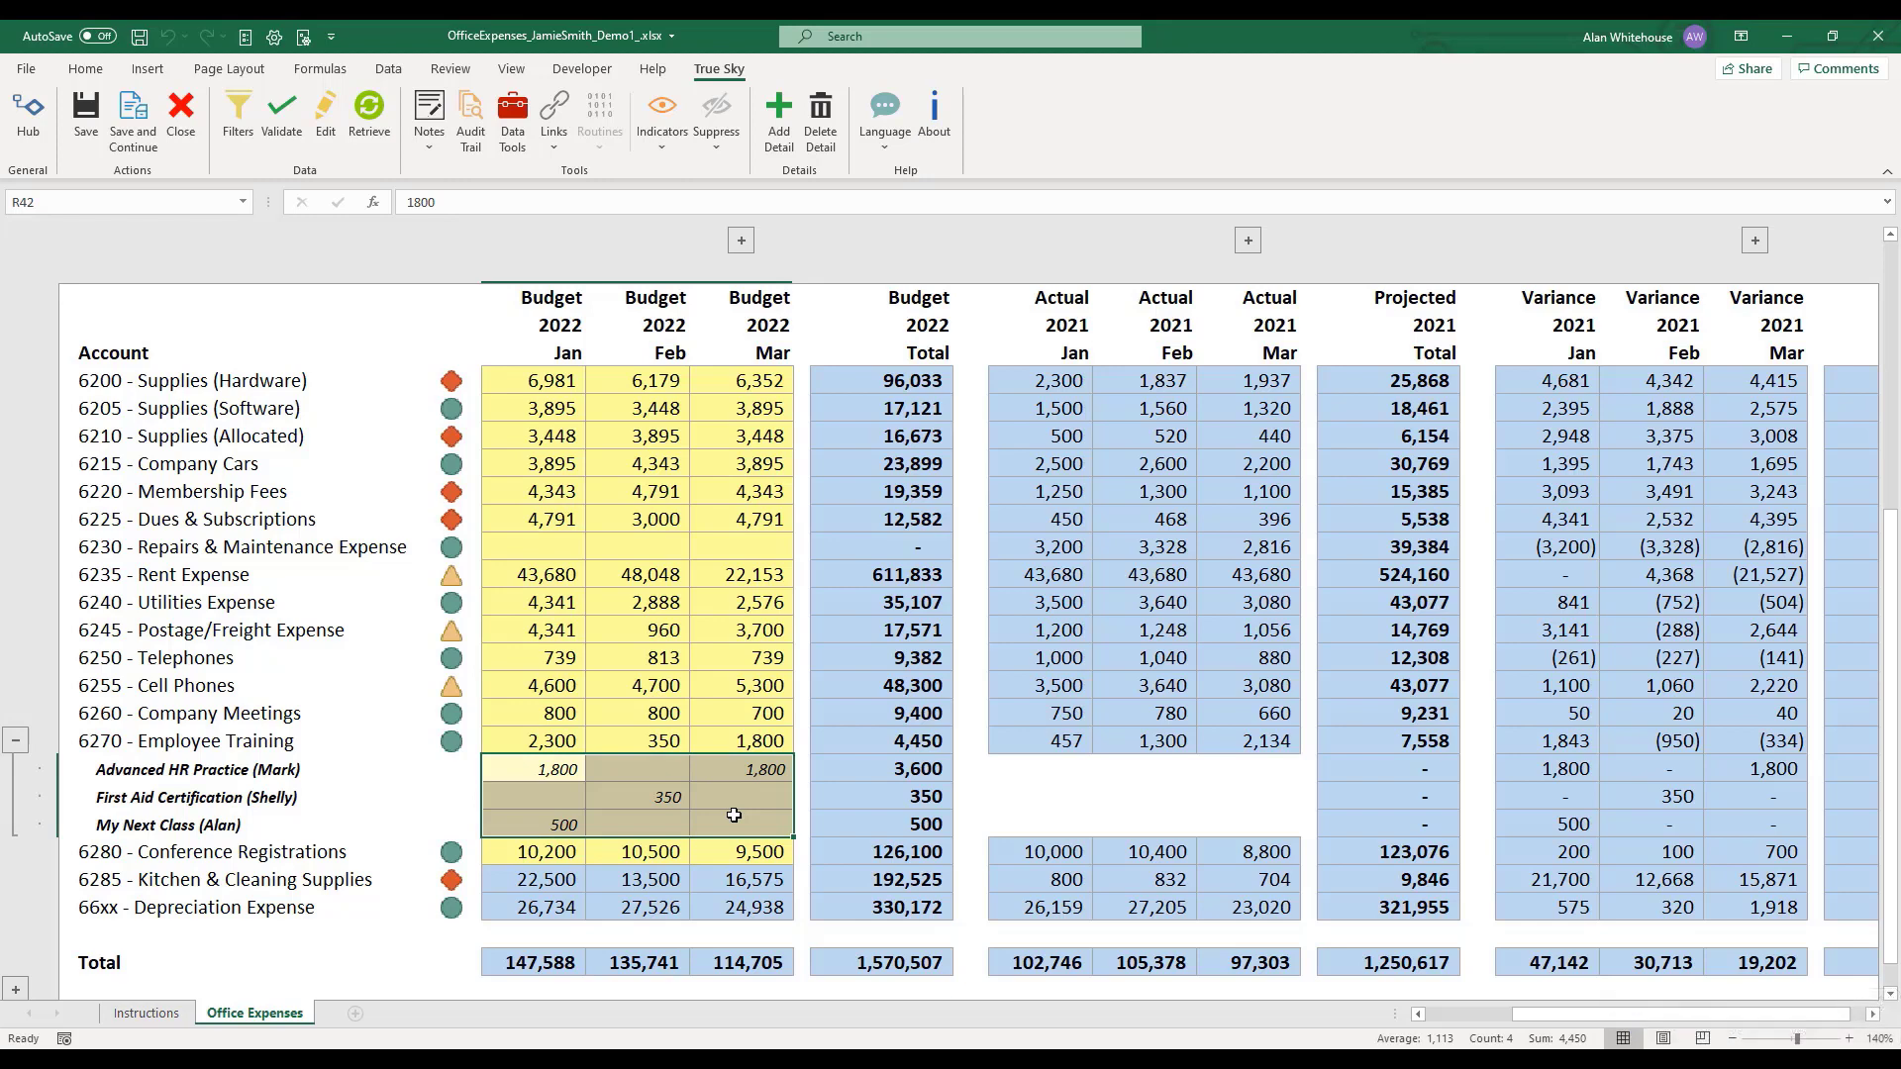
pyautogui.click(16, 740)
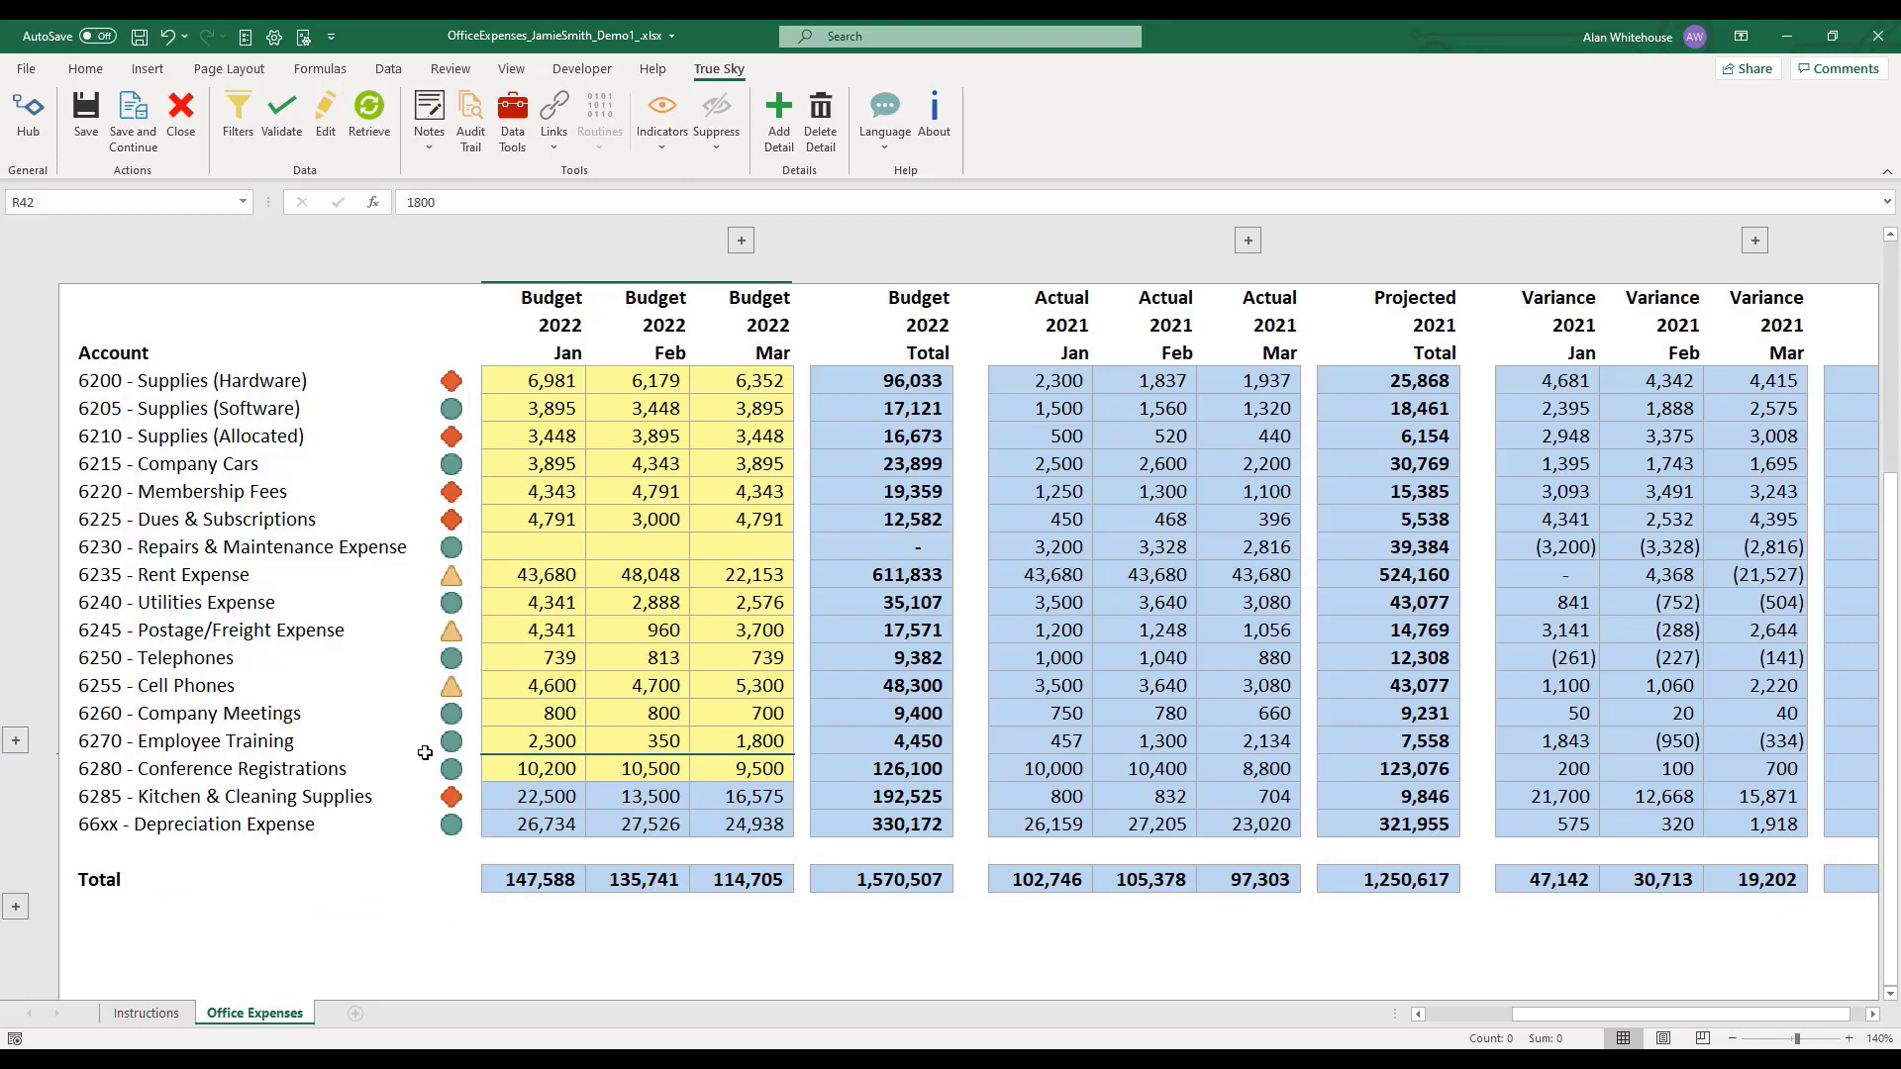
pyautogui.click(529, 737)
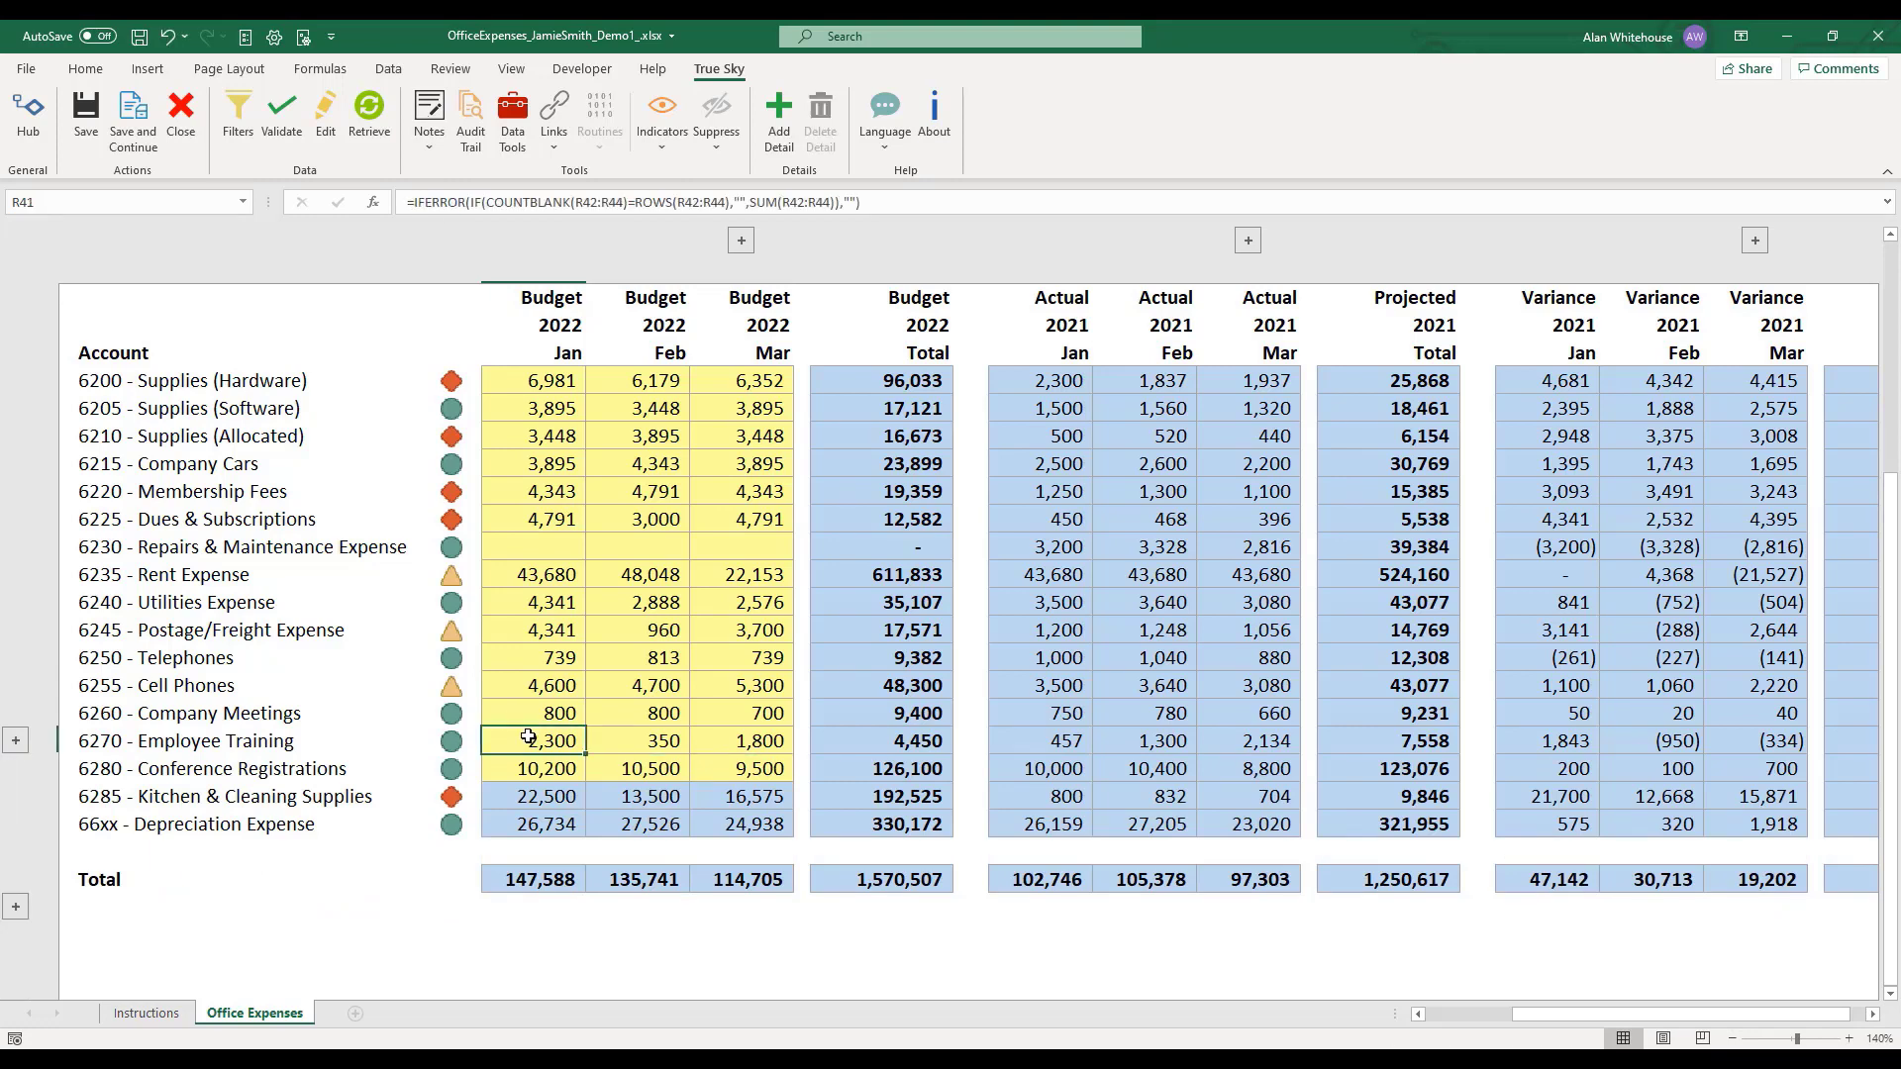
pyautogui.click(16, 741)
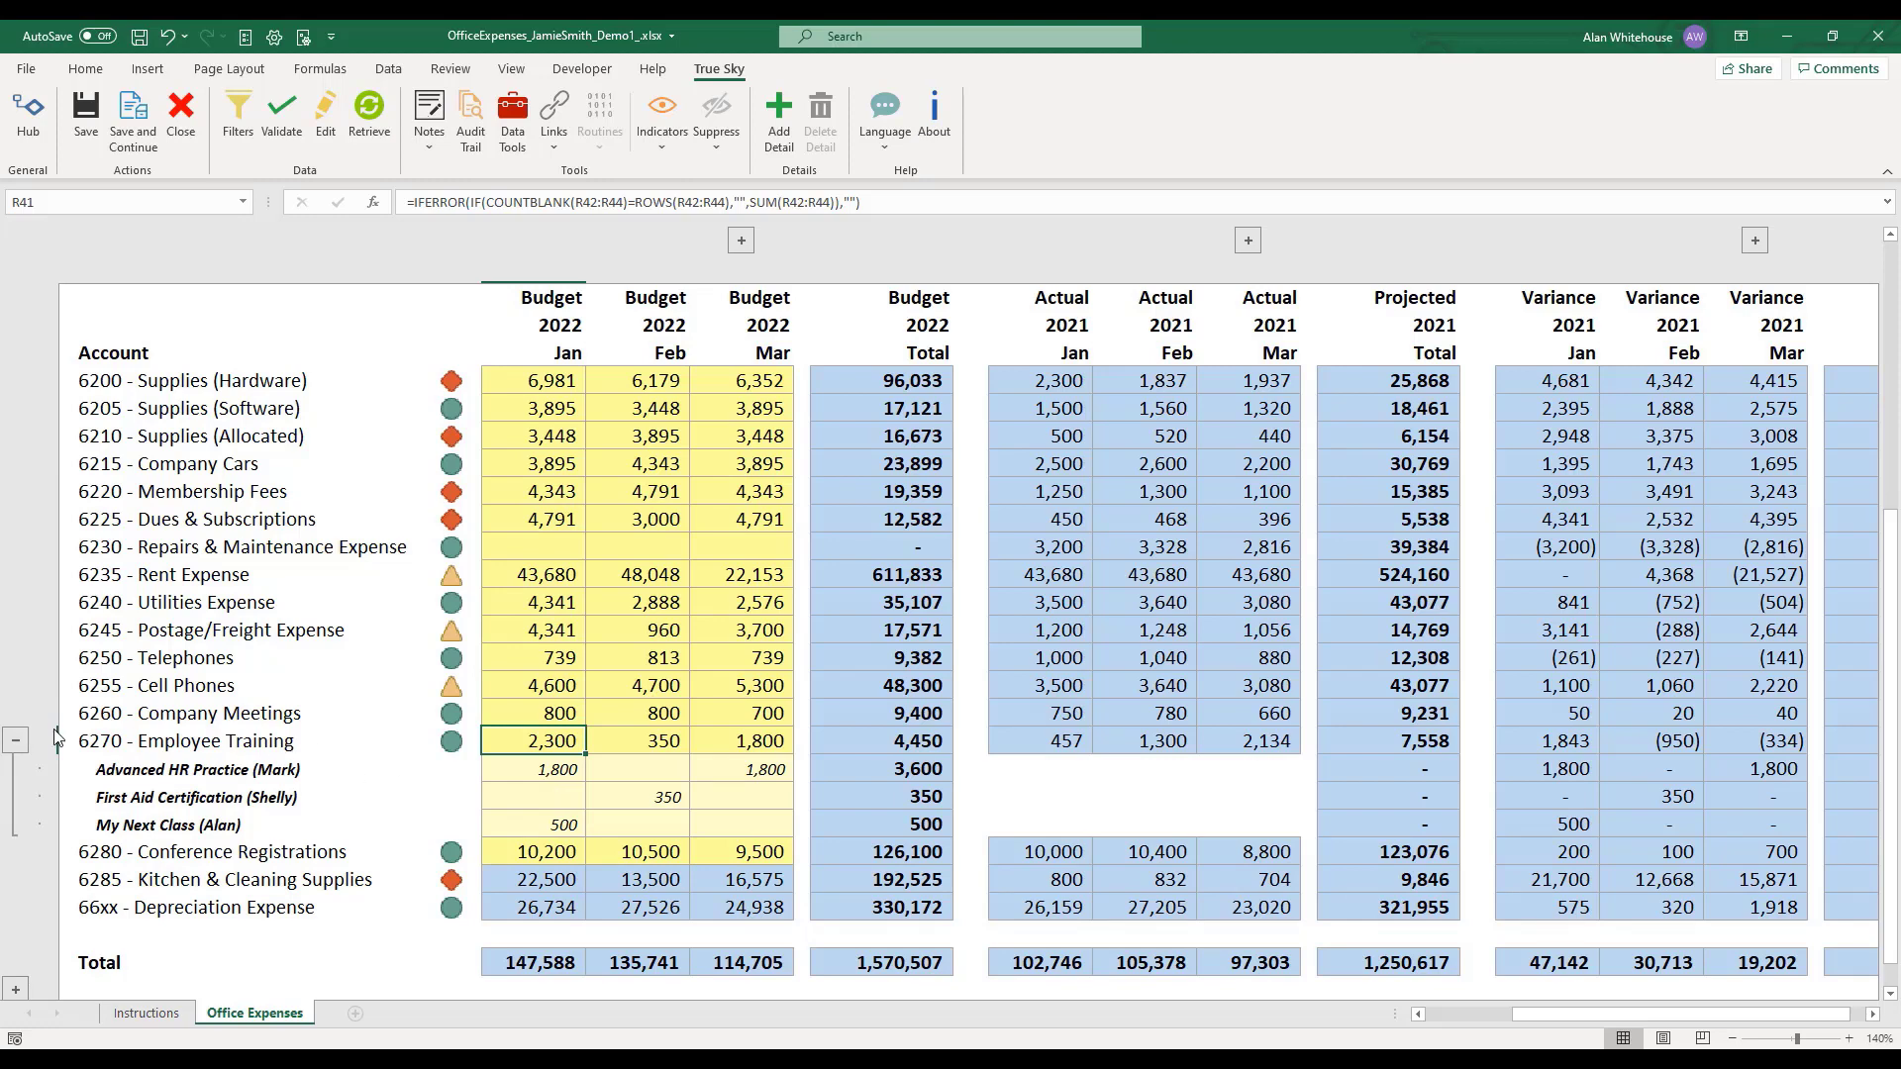
pyautogui.click(18, 743)
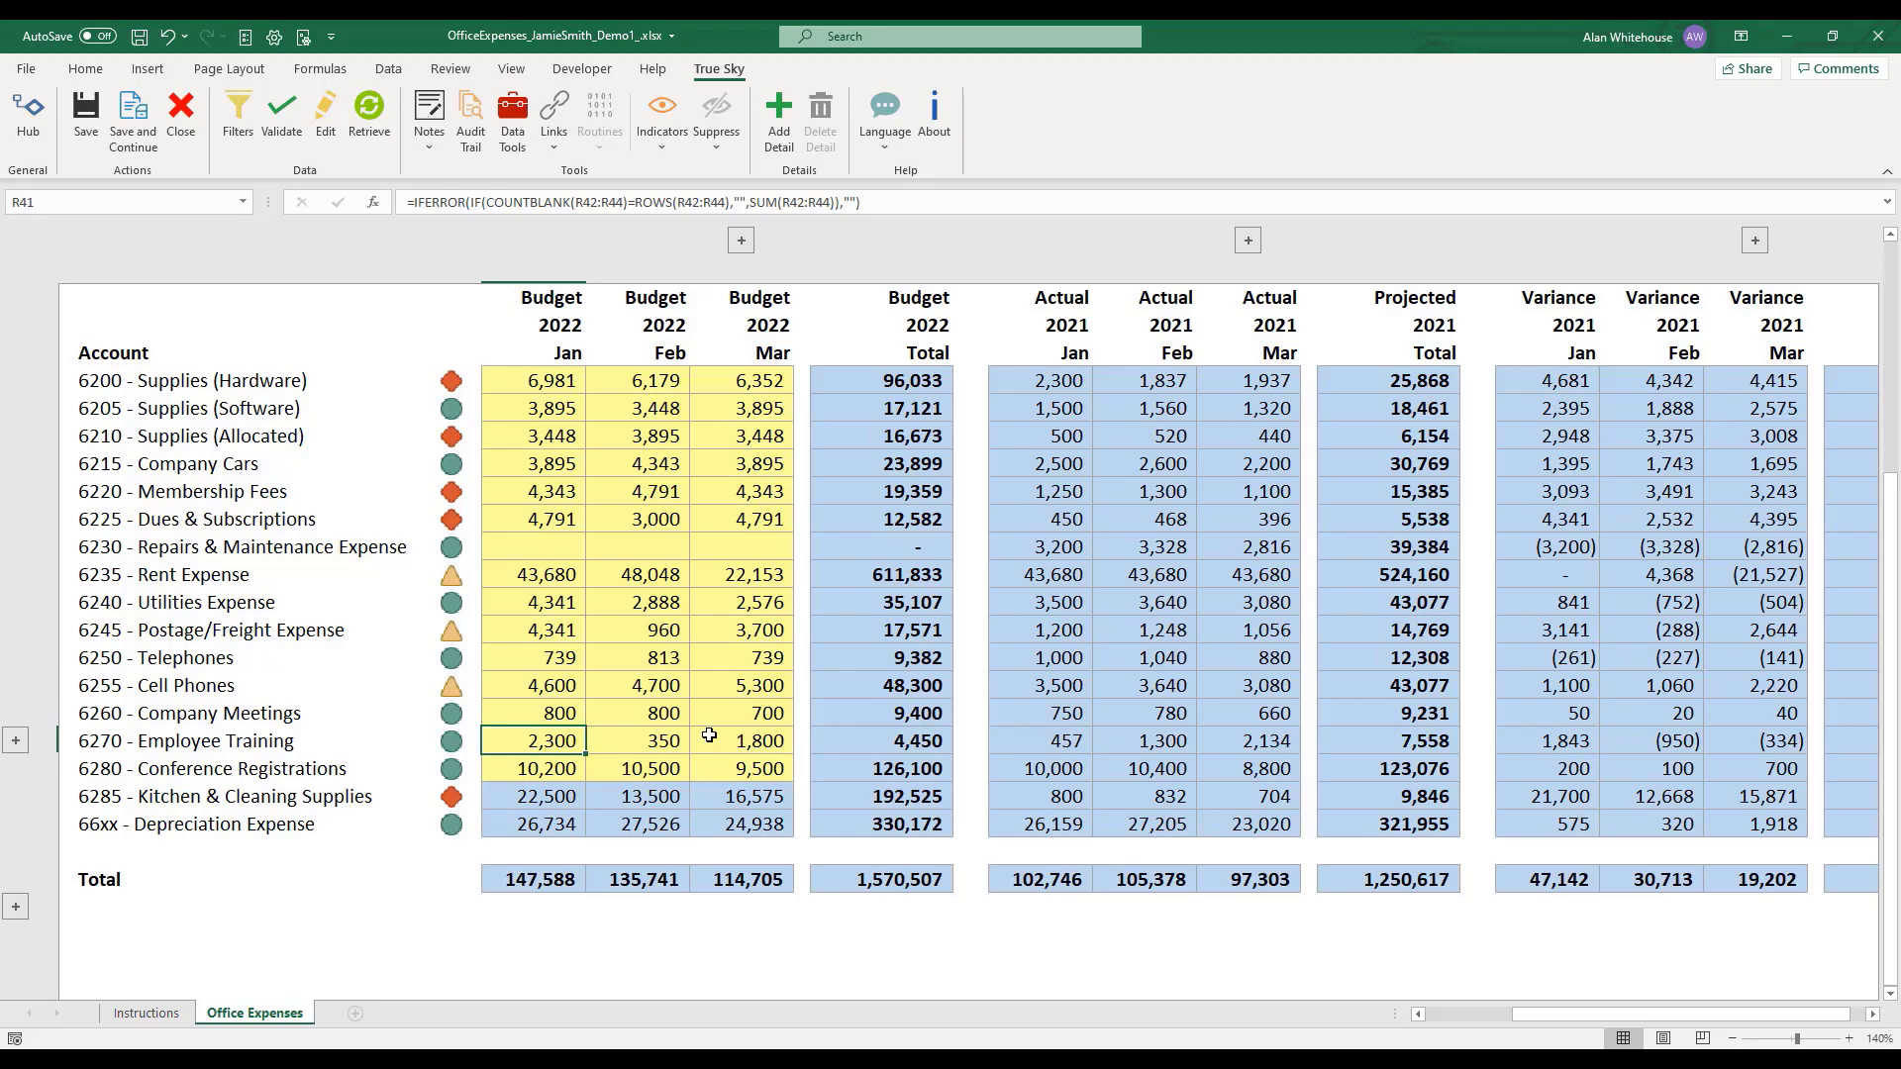
# Expand the Employee Training details again, examine the January to March amounts of the Advanced HR Practice line, and collapse the details
pyautogui.click(17, 742)
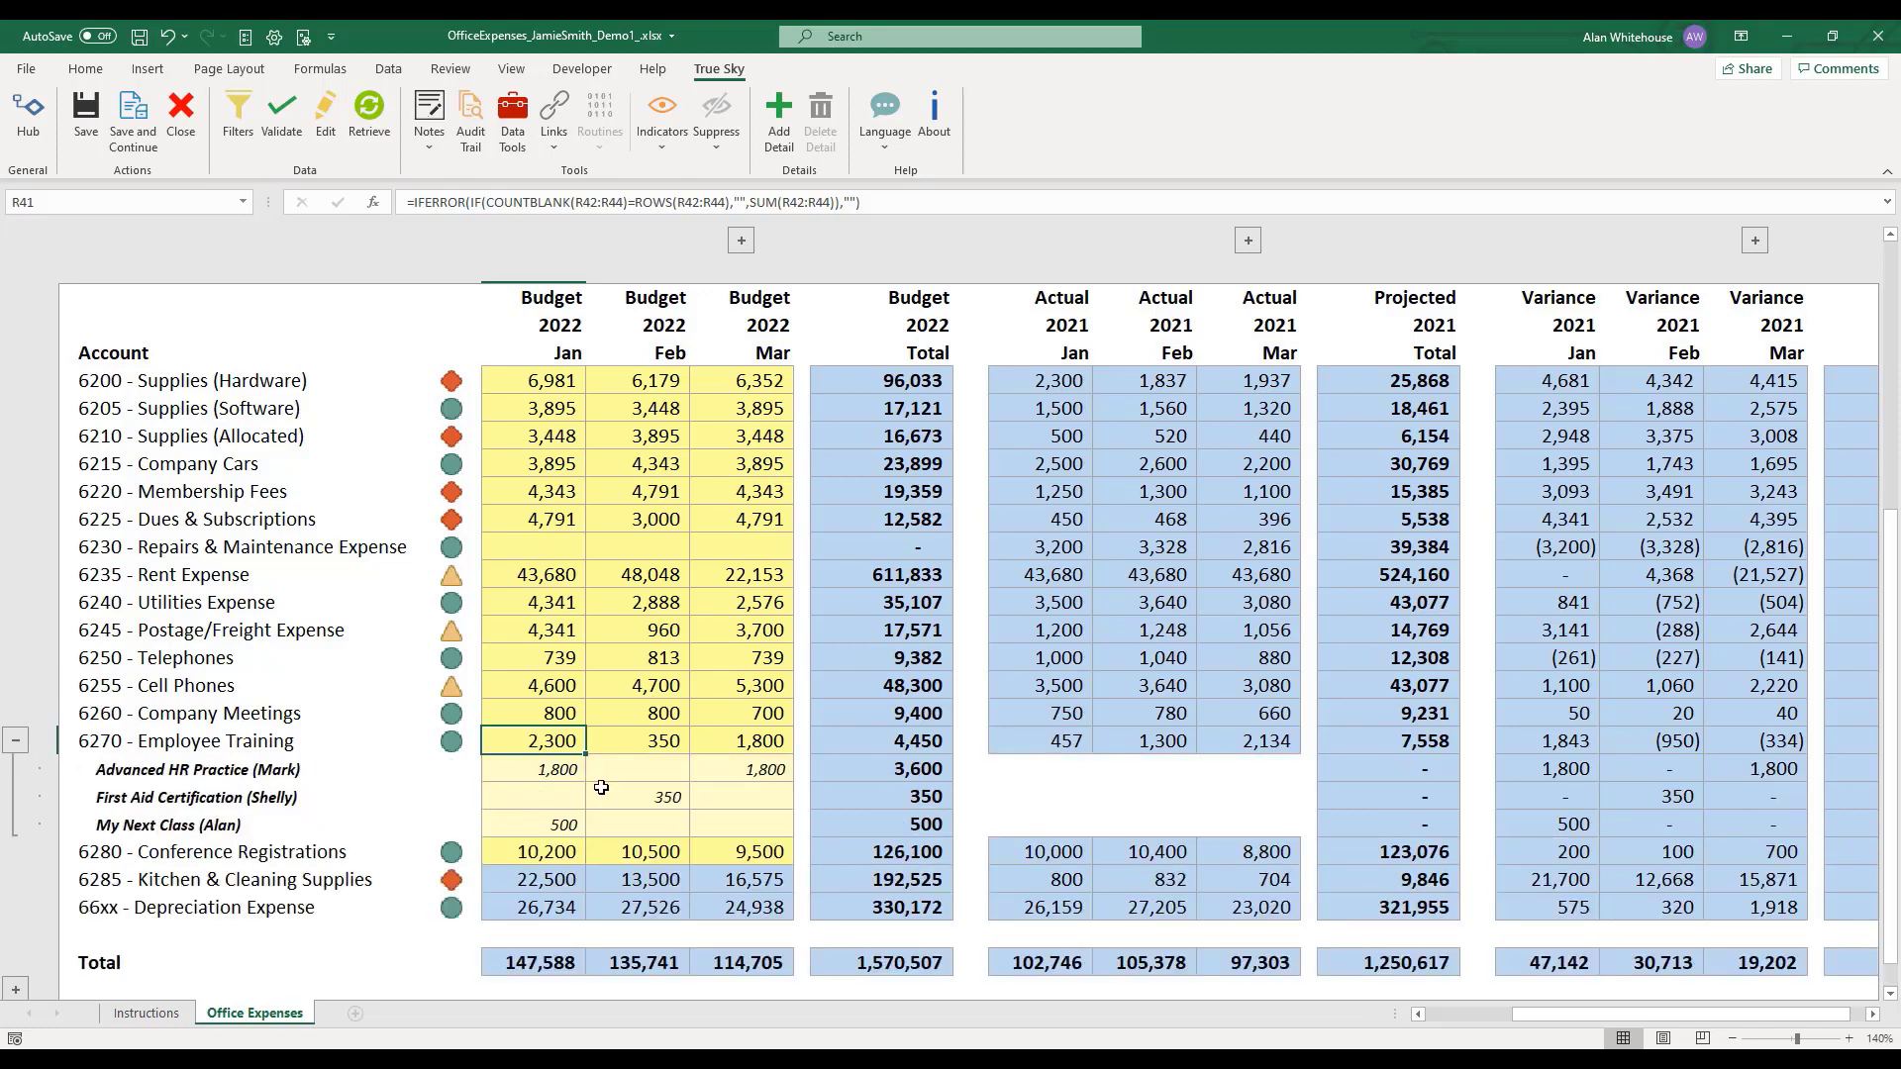
pyautogui.click(331, 772)
pyautogui.moveTo(540, 769); pyautogui.dragTo(732, 771)
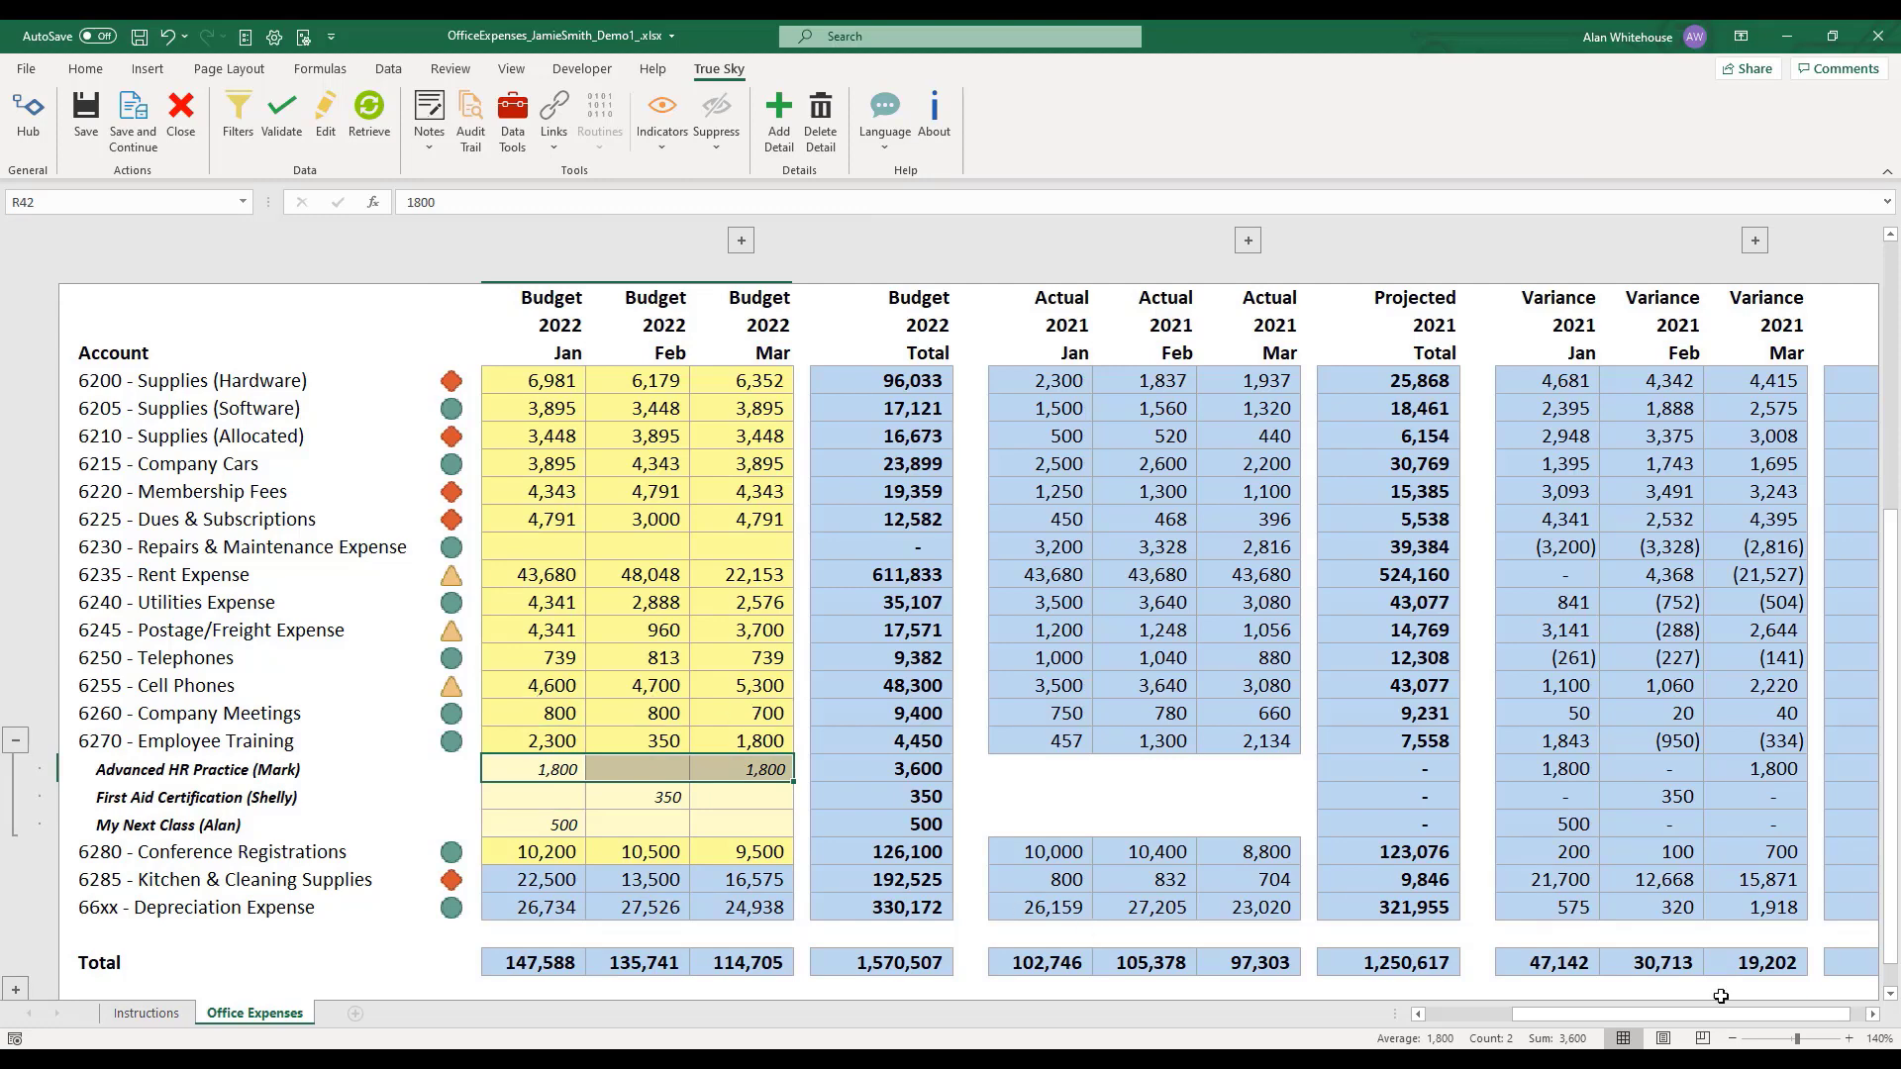
pyautogui.click(17, 741)
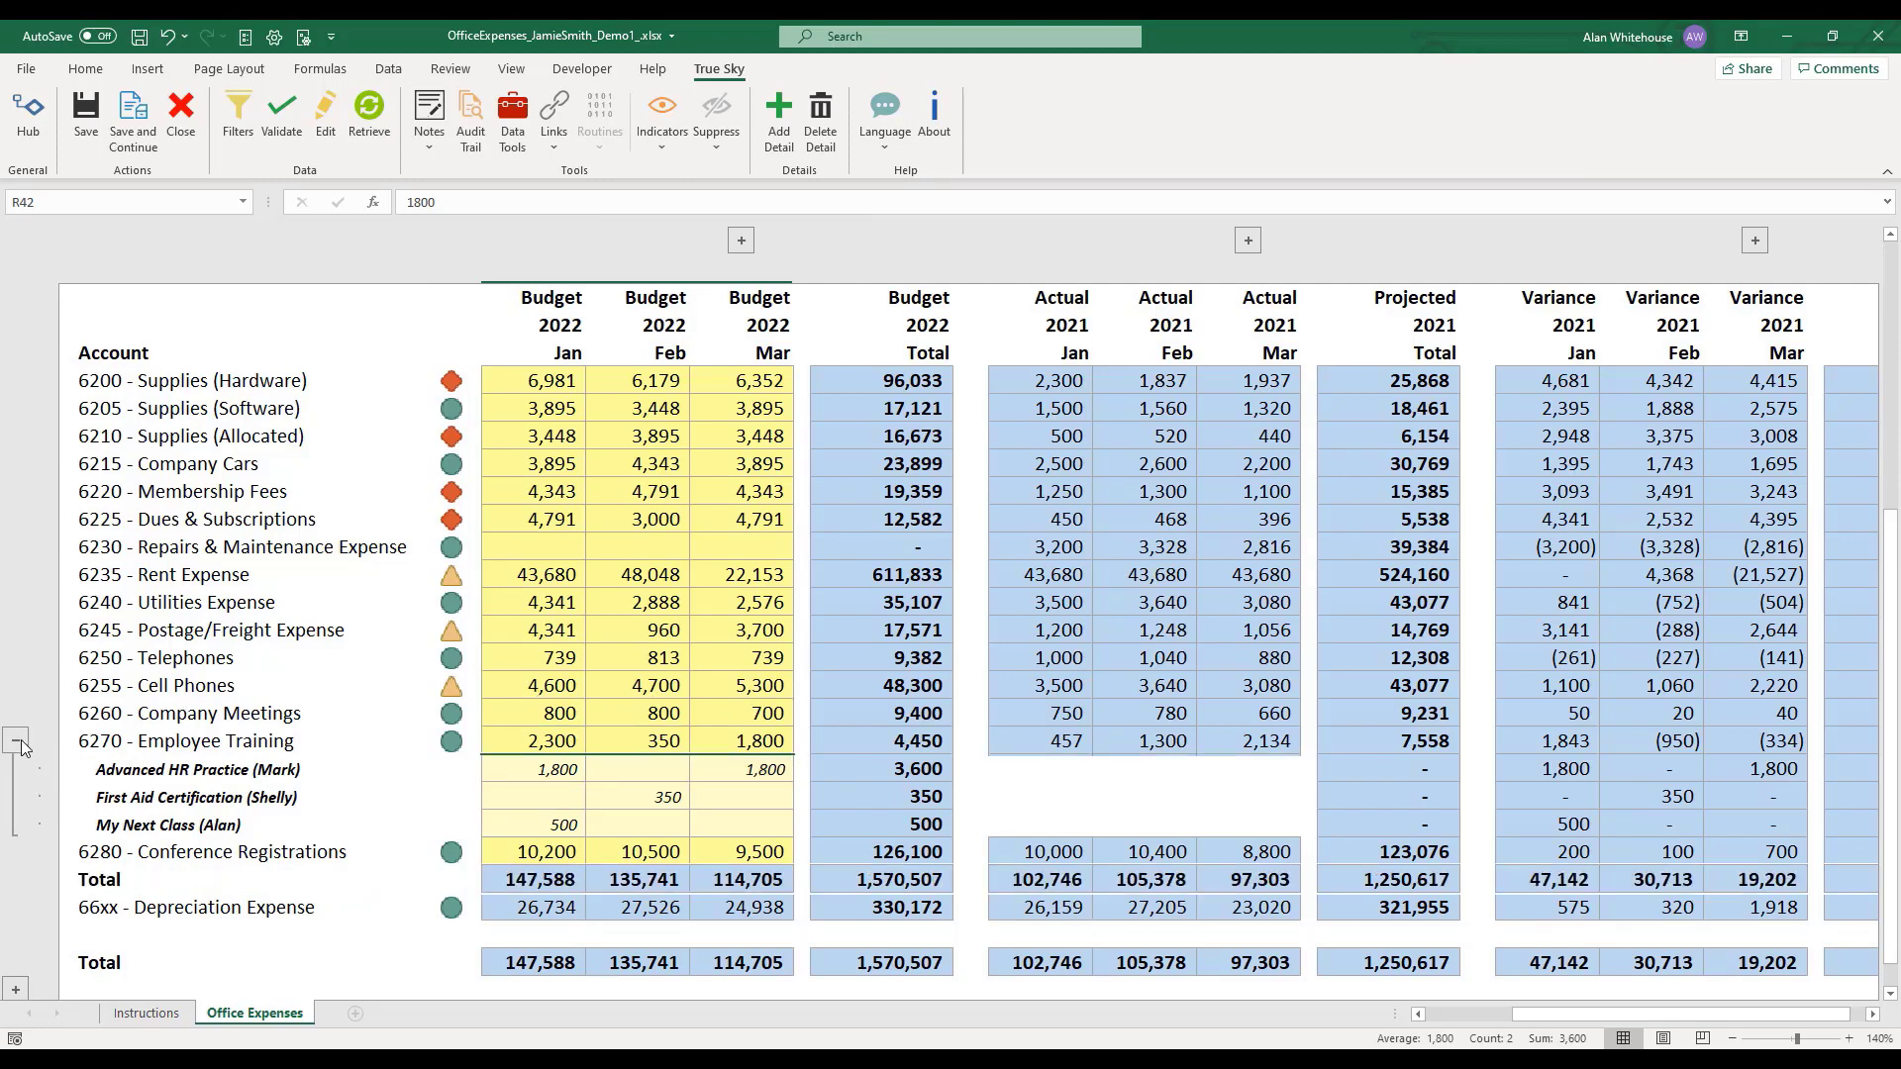
pyautogui.click(1732, 1038)
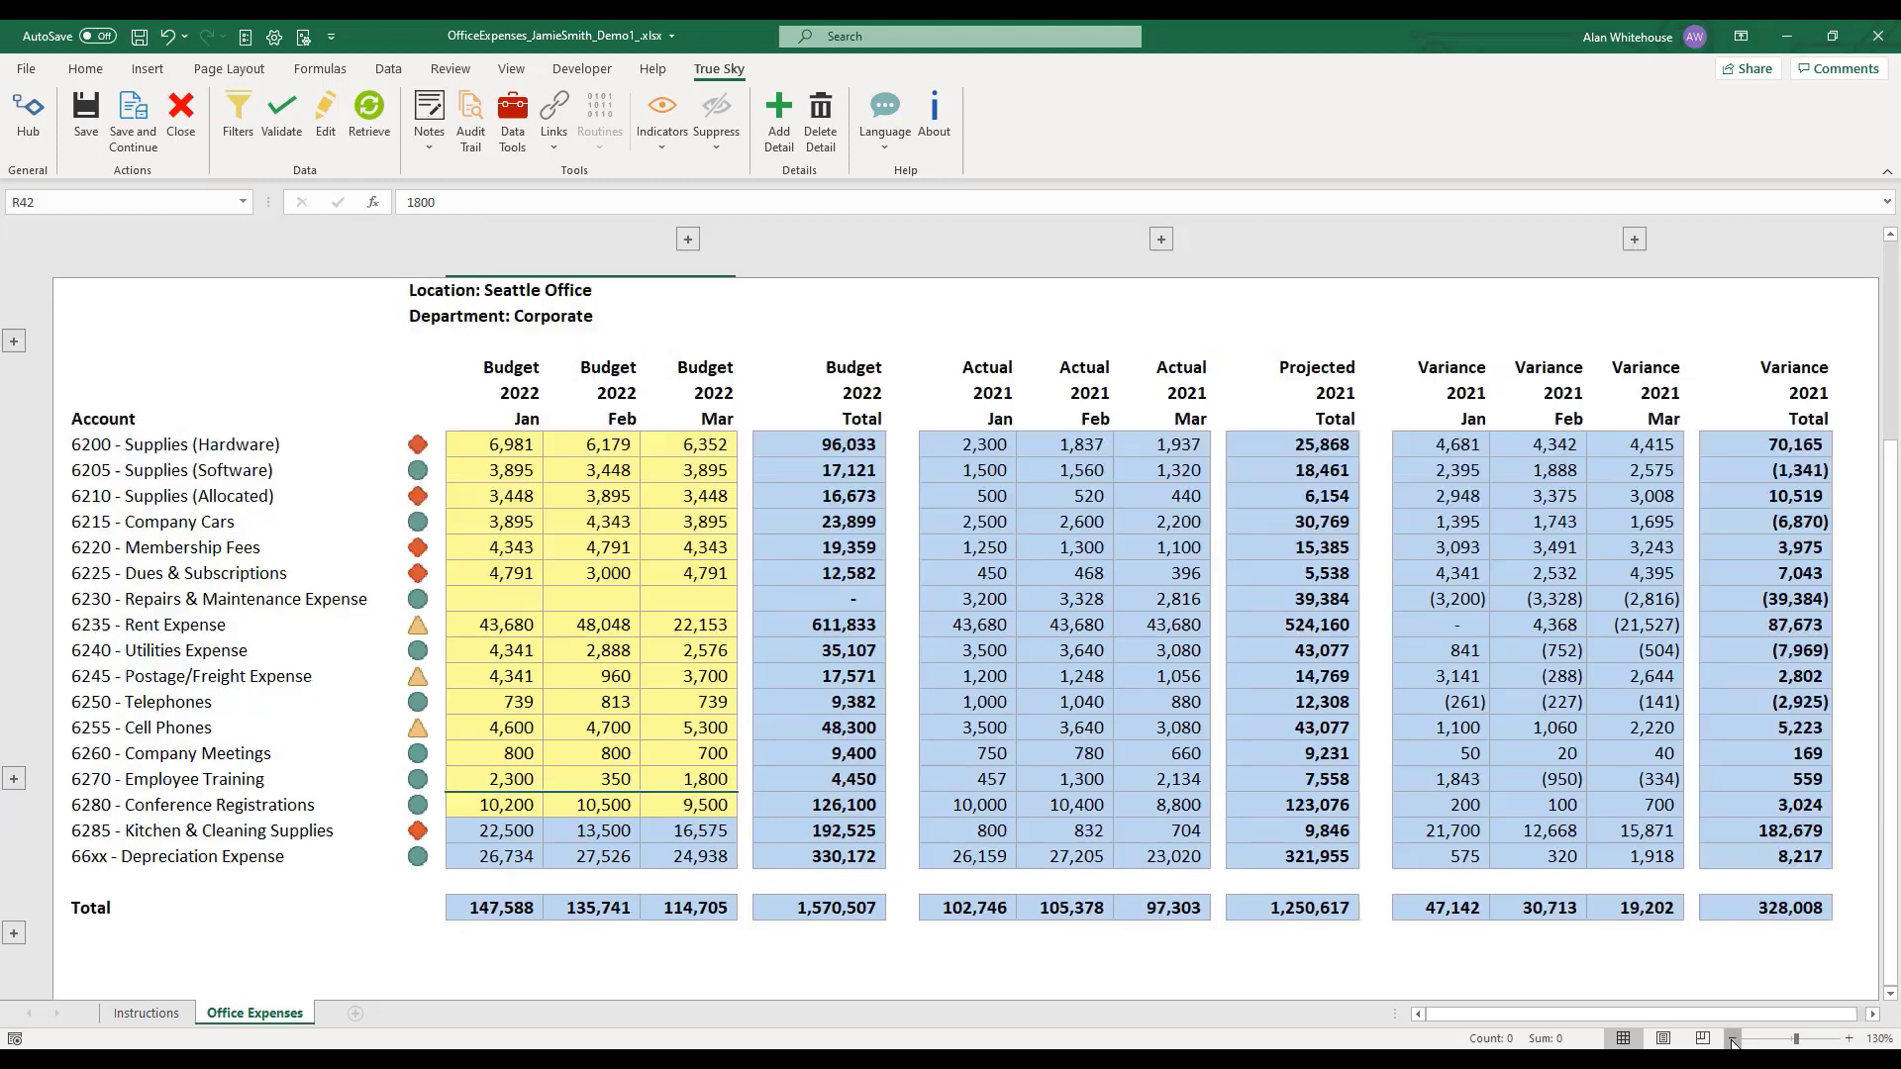
pyautogui.click(1733, 1038)
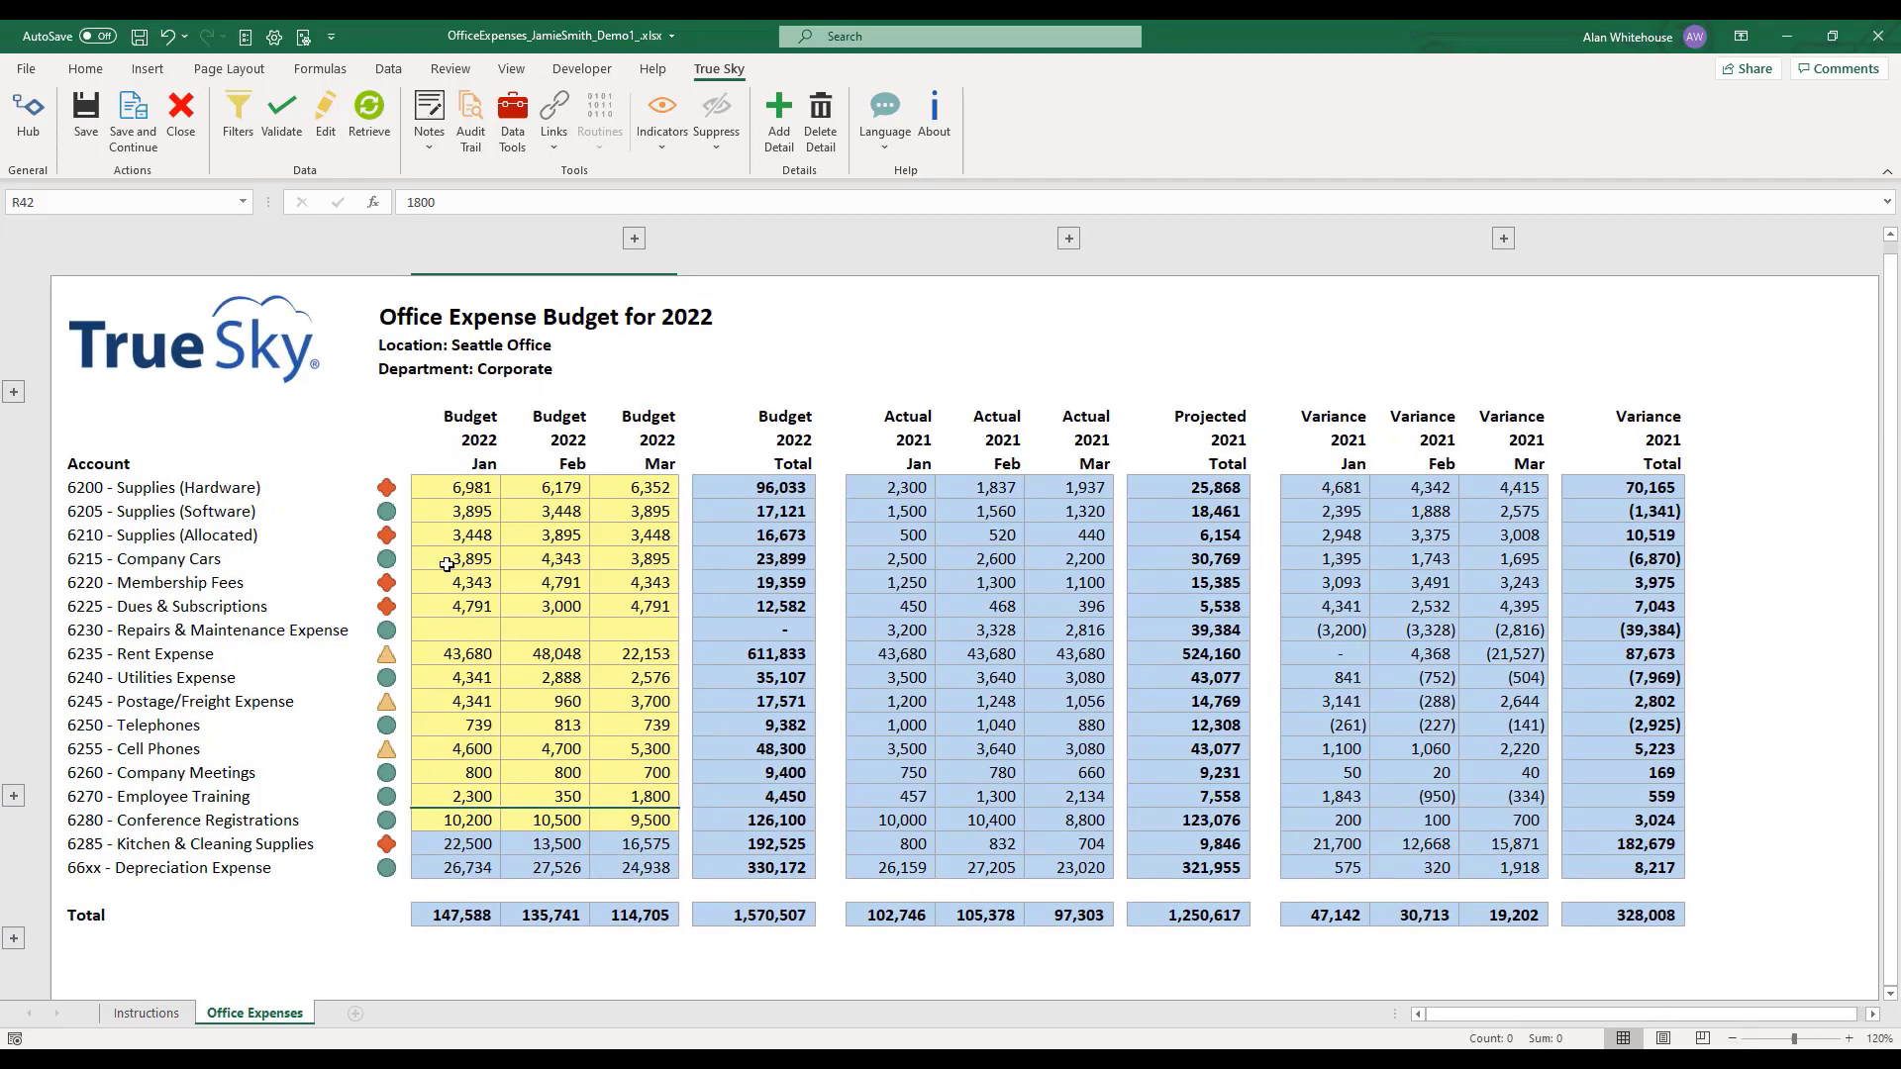
# Examine the status indicators of accounts 6200, 6205, 6235 and 6220, and read the budget increase rule on the Instructions sheet
pyautogui.click(452, 492)
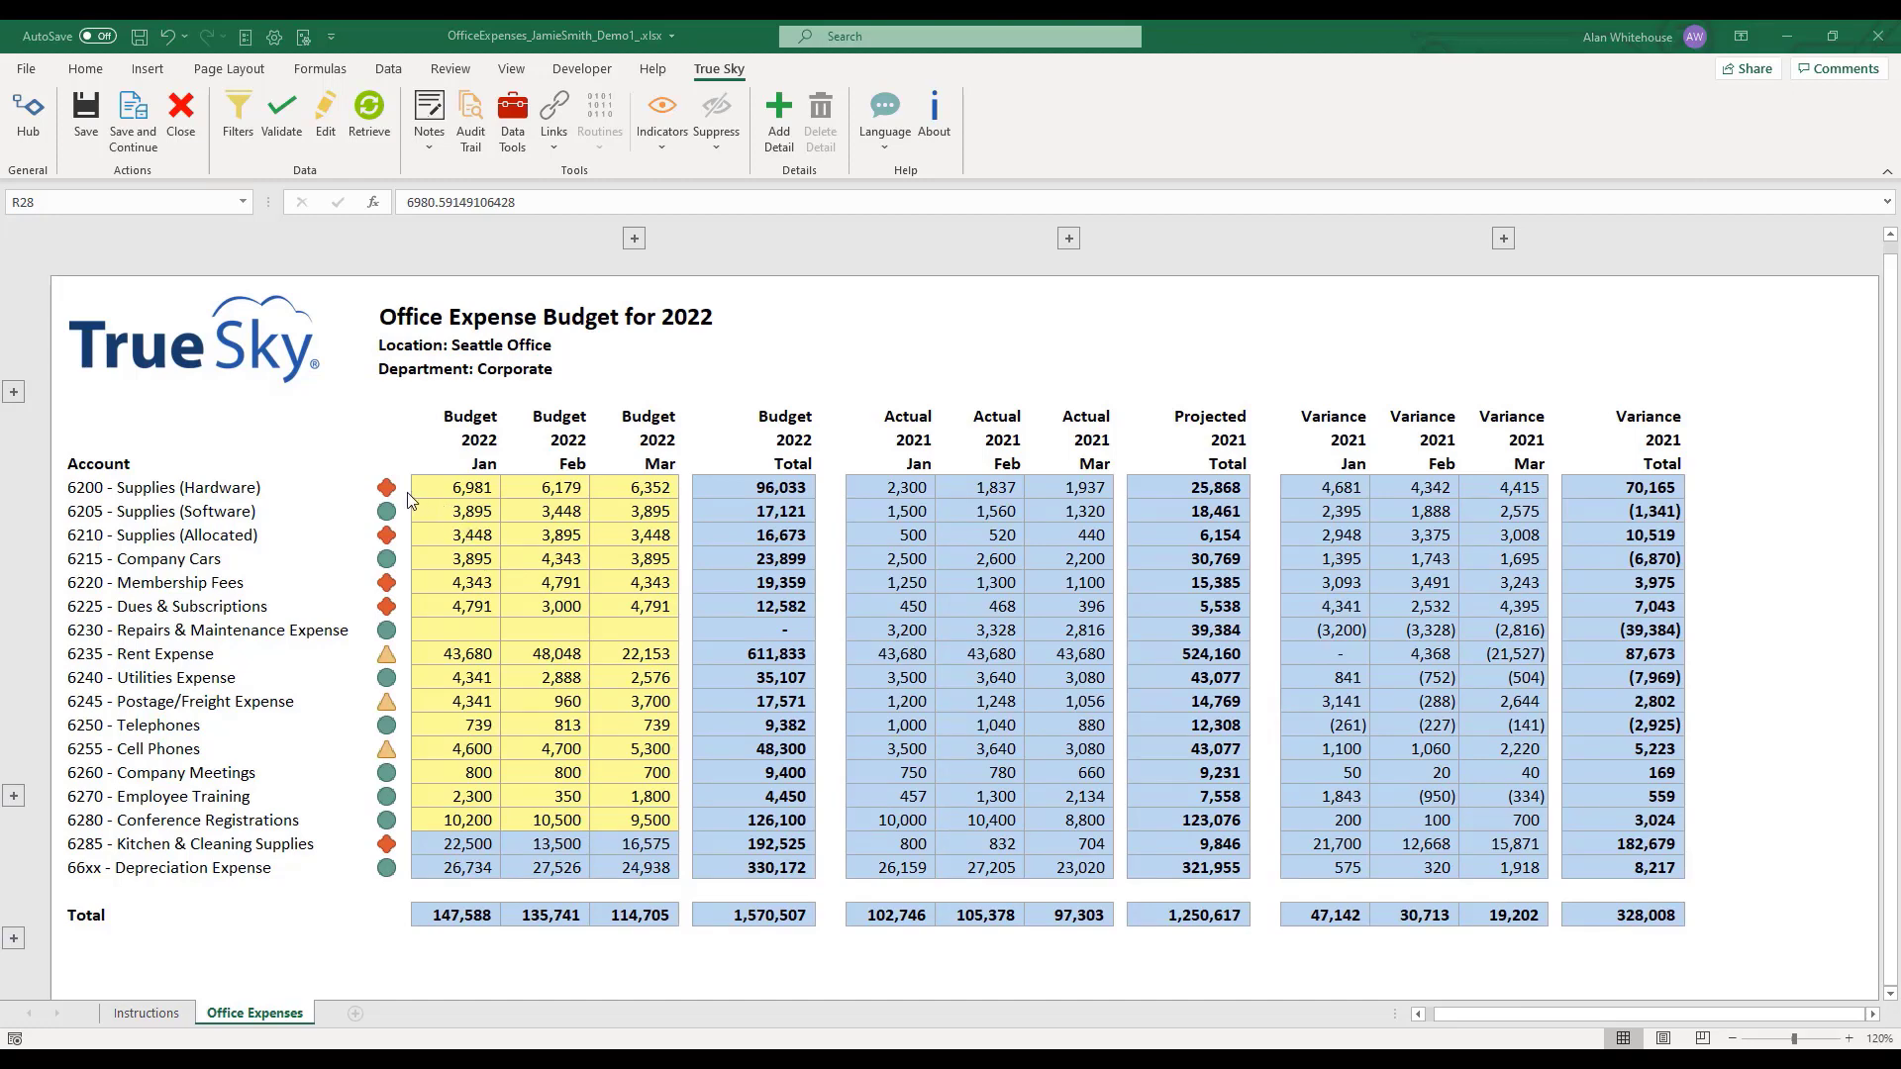
pyautogui.click(441, 500)
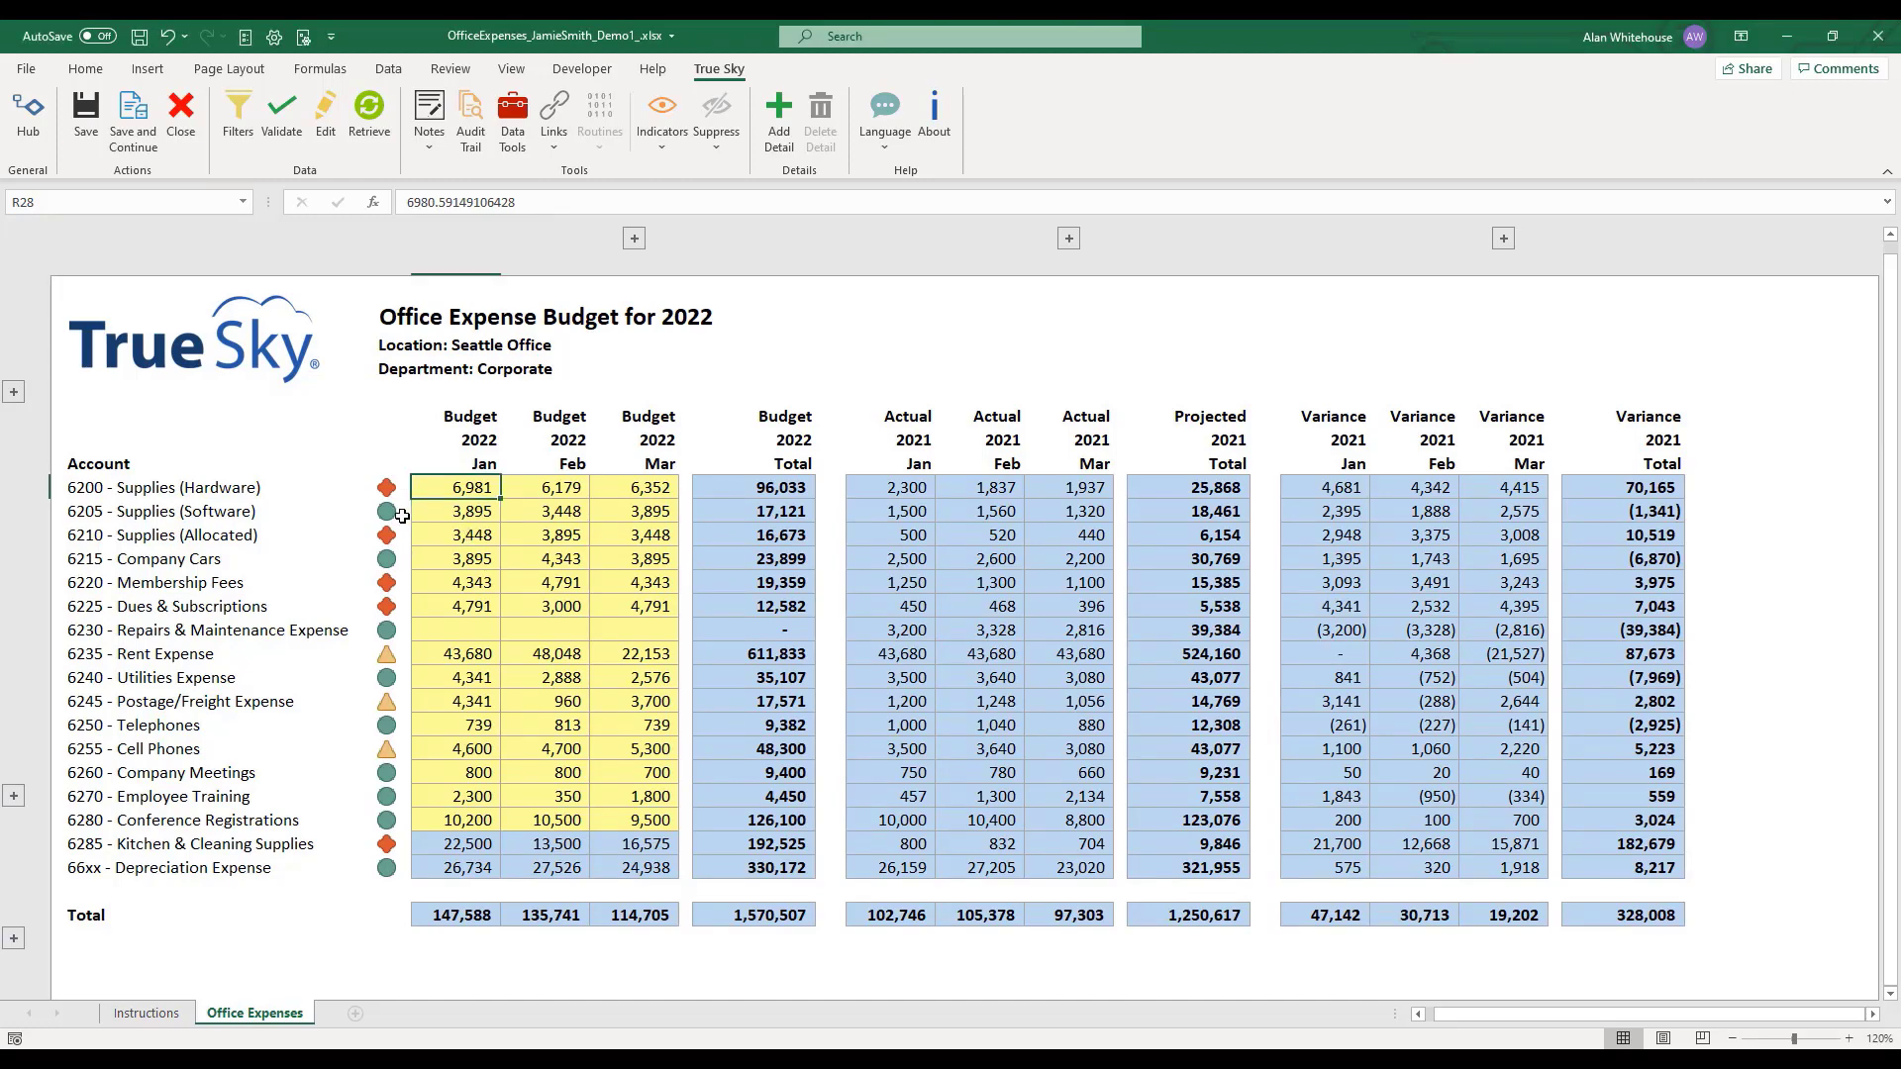
pyautogui.click(403, 513)
pyautogui.click(403, 656)
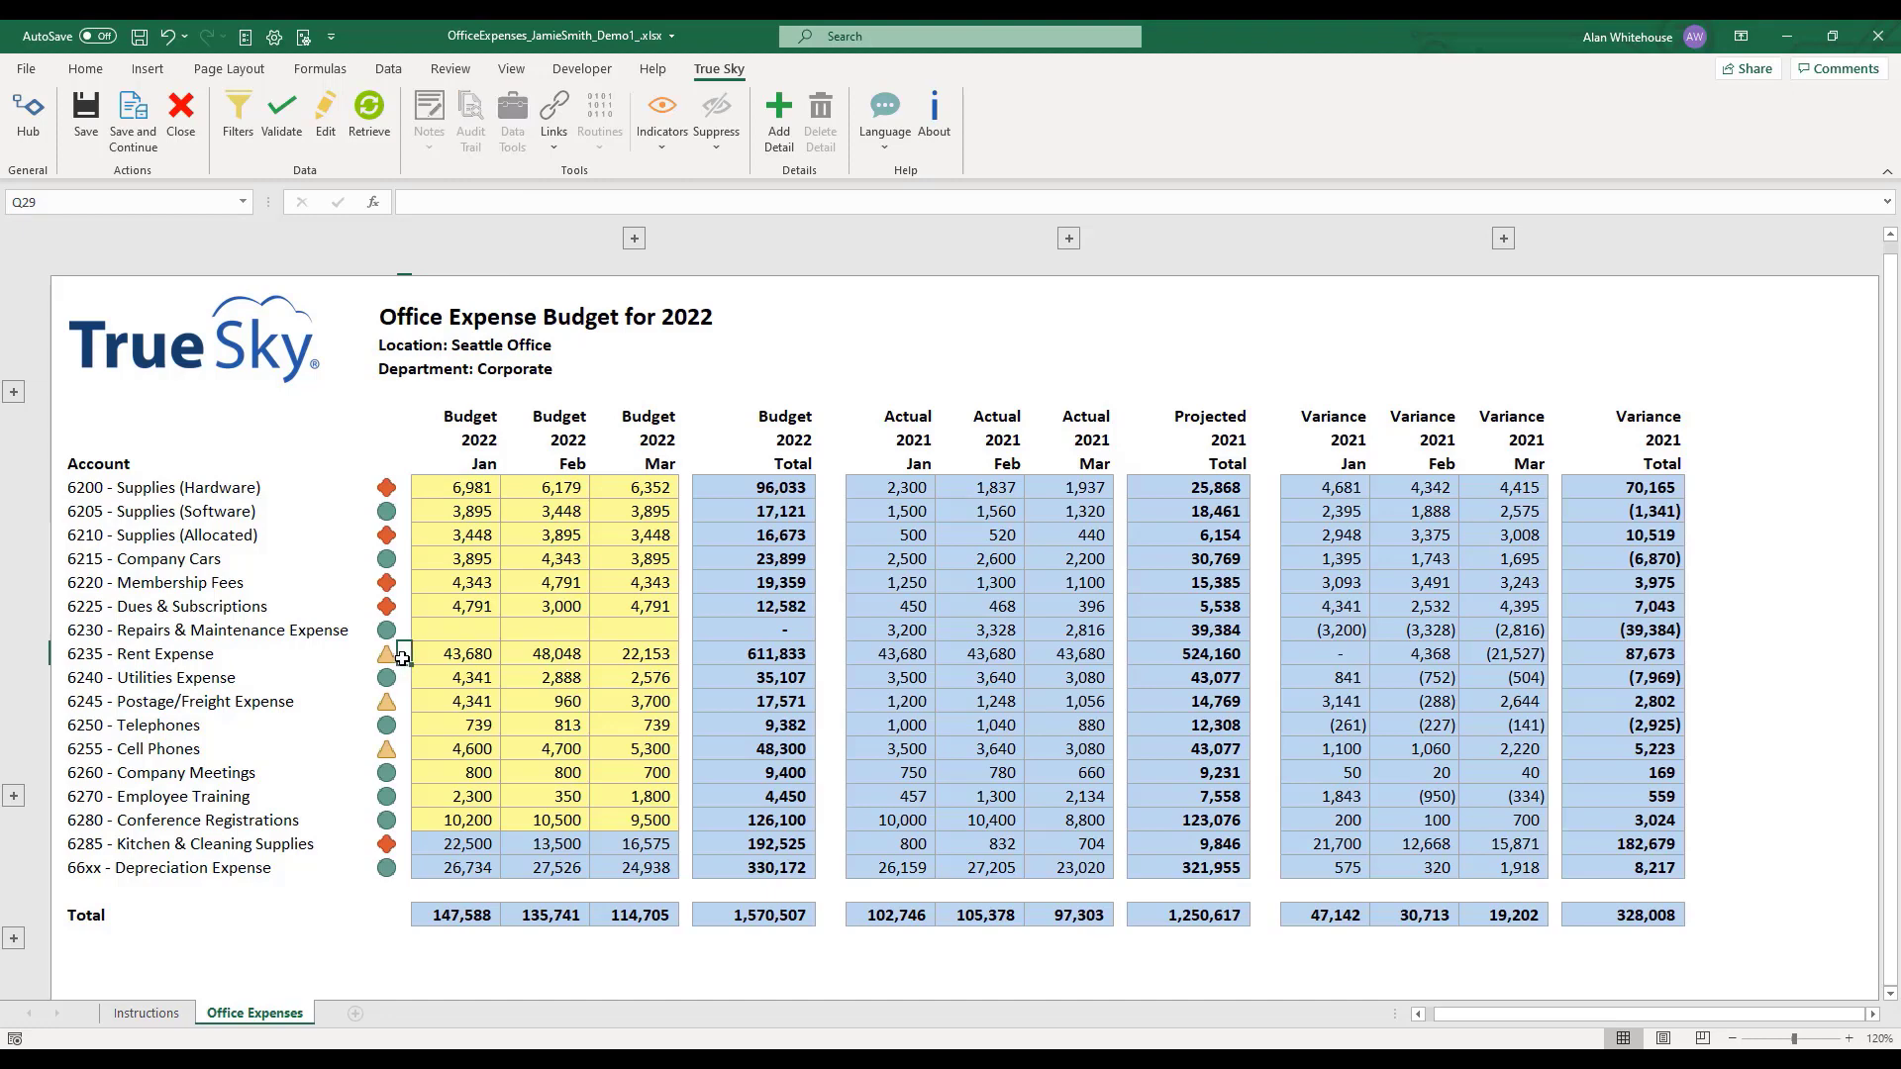
pyautogui.click(404, 584)
pyautogui.click(146, 1012)
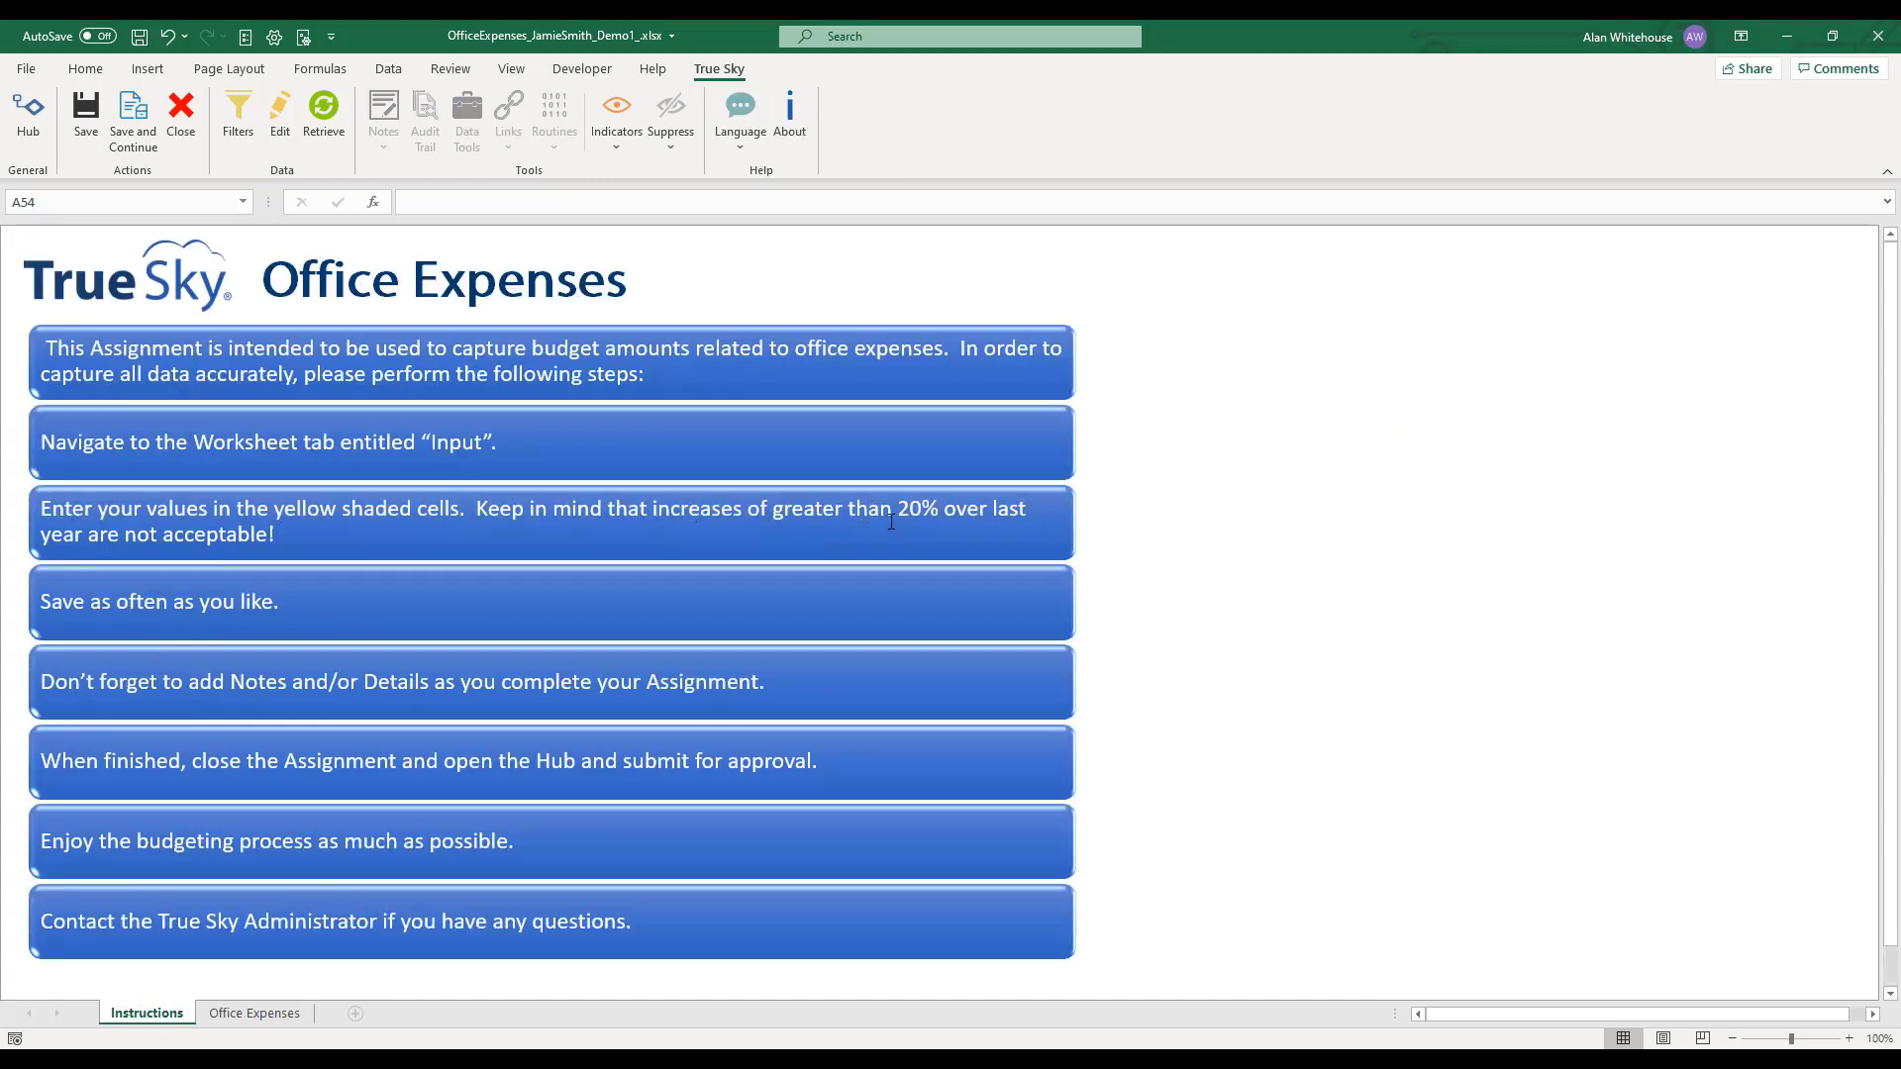
pyautogui.click(283, 1015)
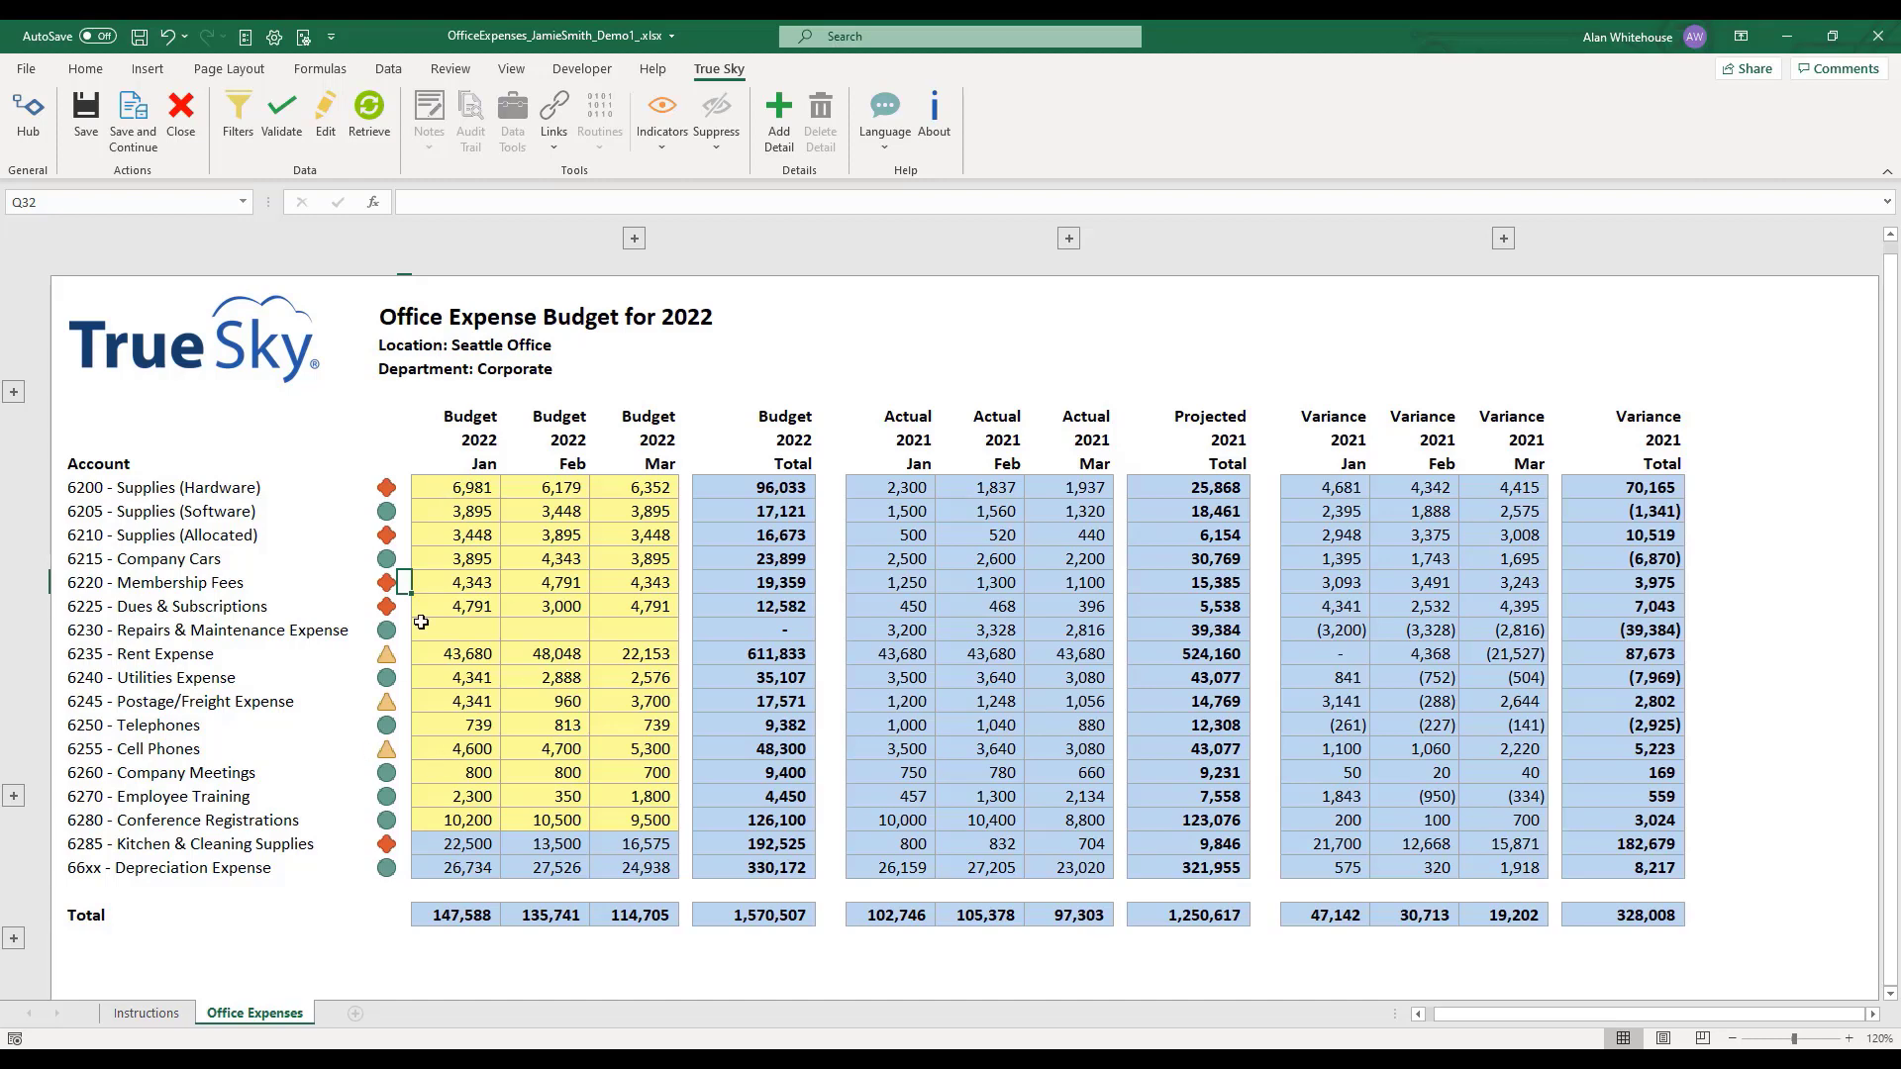
# Check the January to March budgets of account 6200 and compare the status indicators of accounts 6205, 6235 and 6200
pyautogui.moveTo(461, 492); pyautogui.dragTo(638, 489)
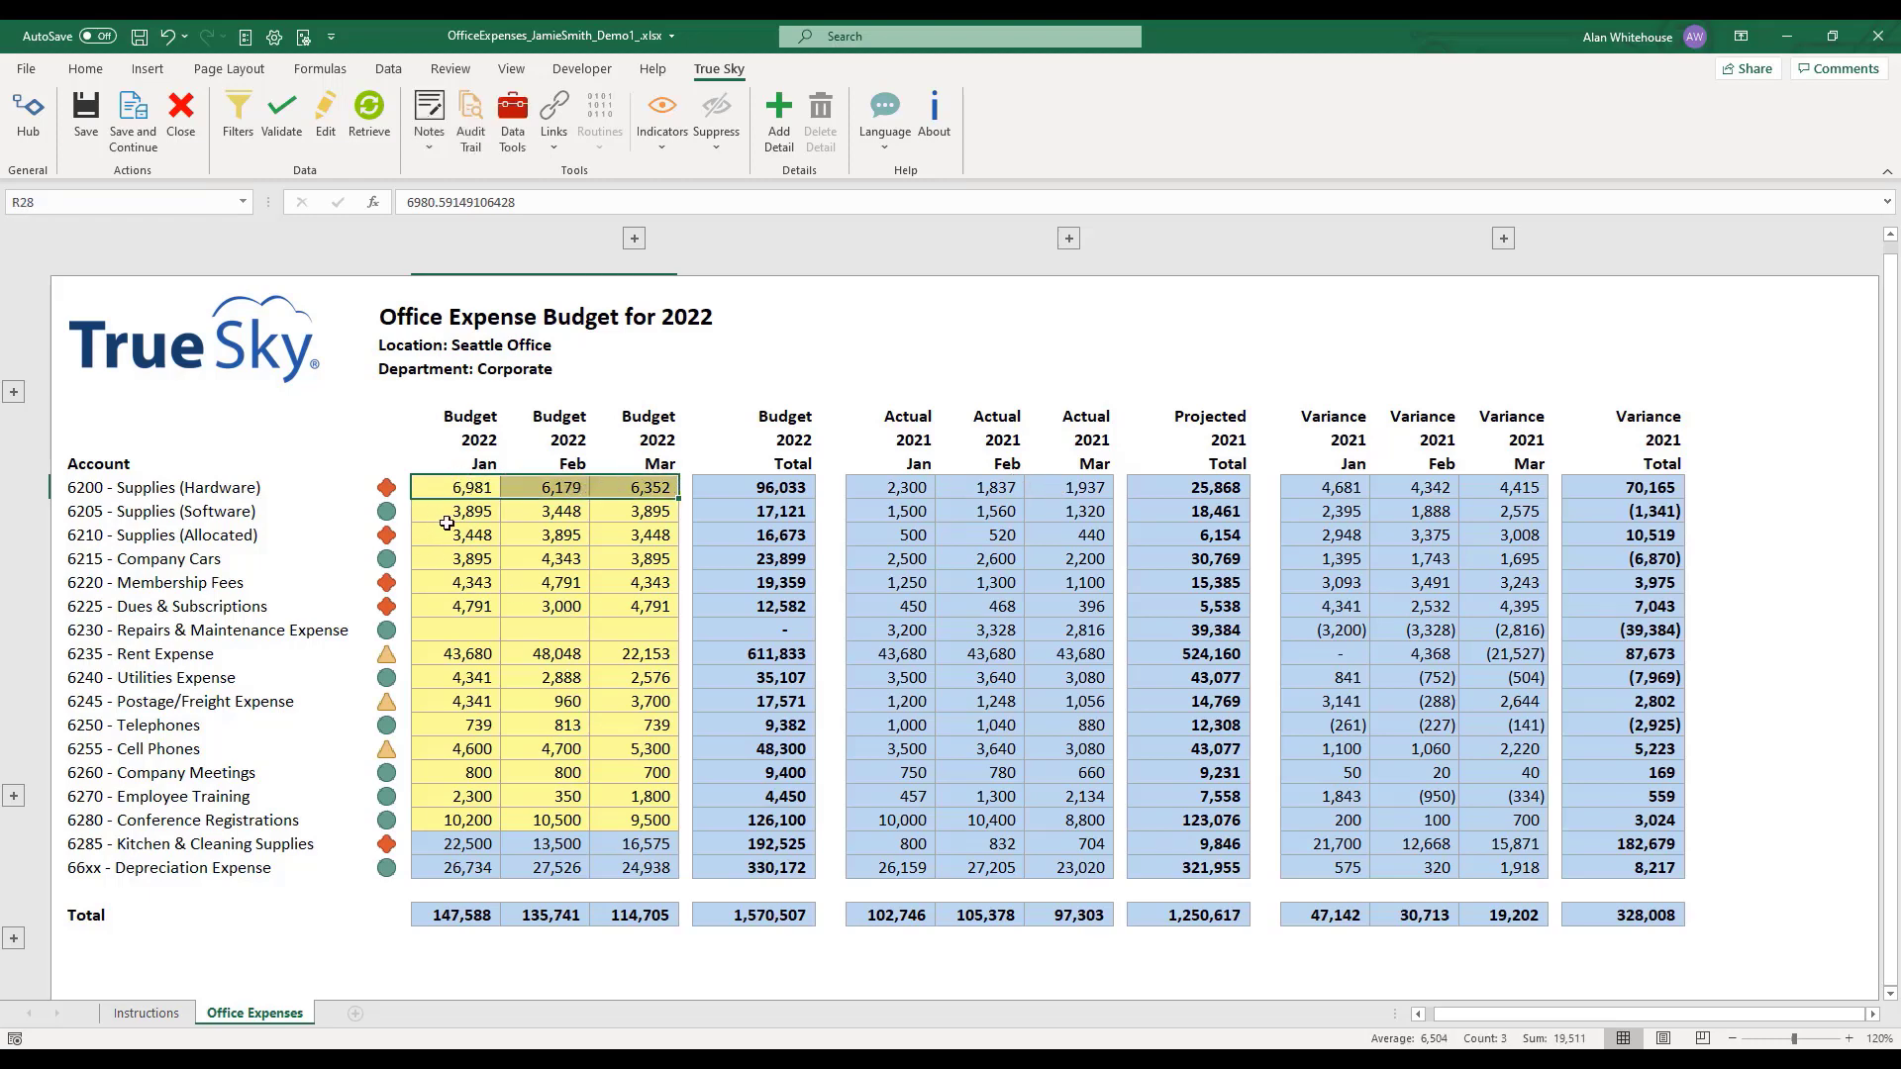
pyautogui.click(406, 512)
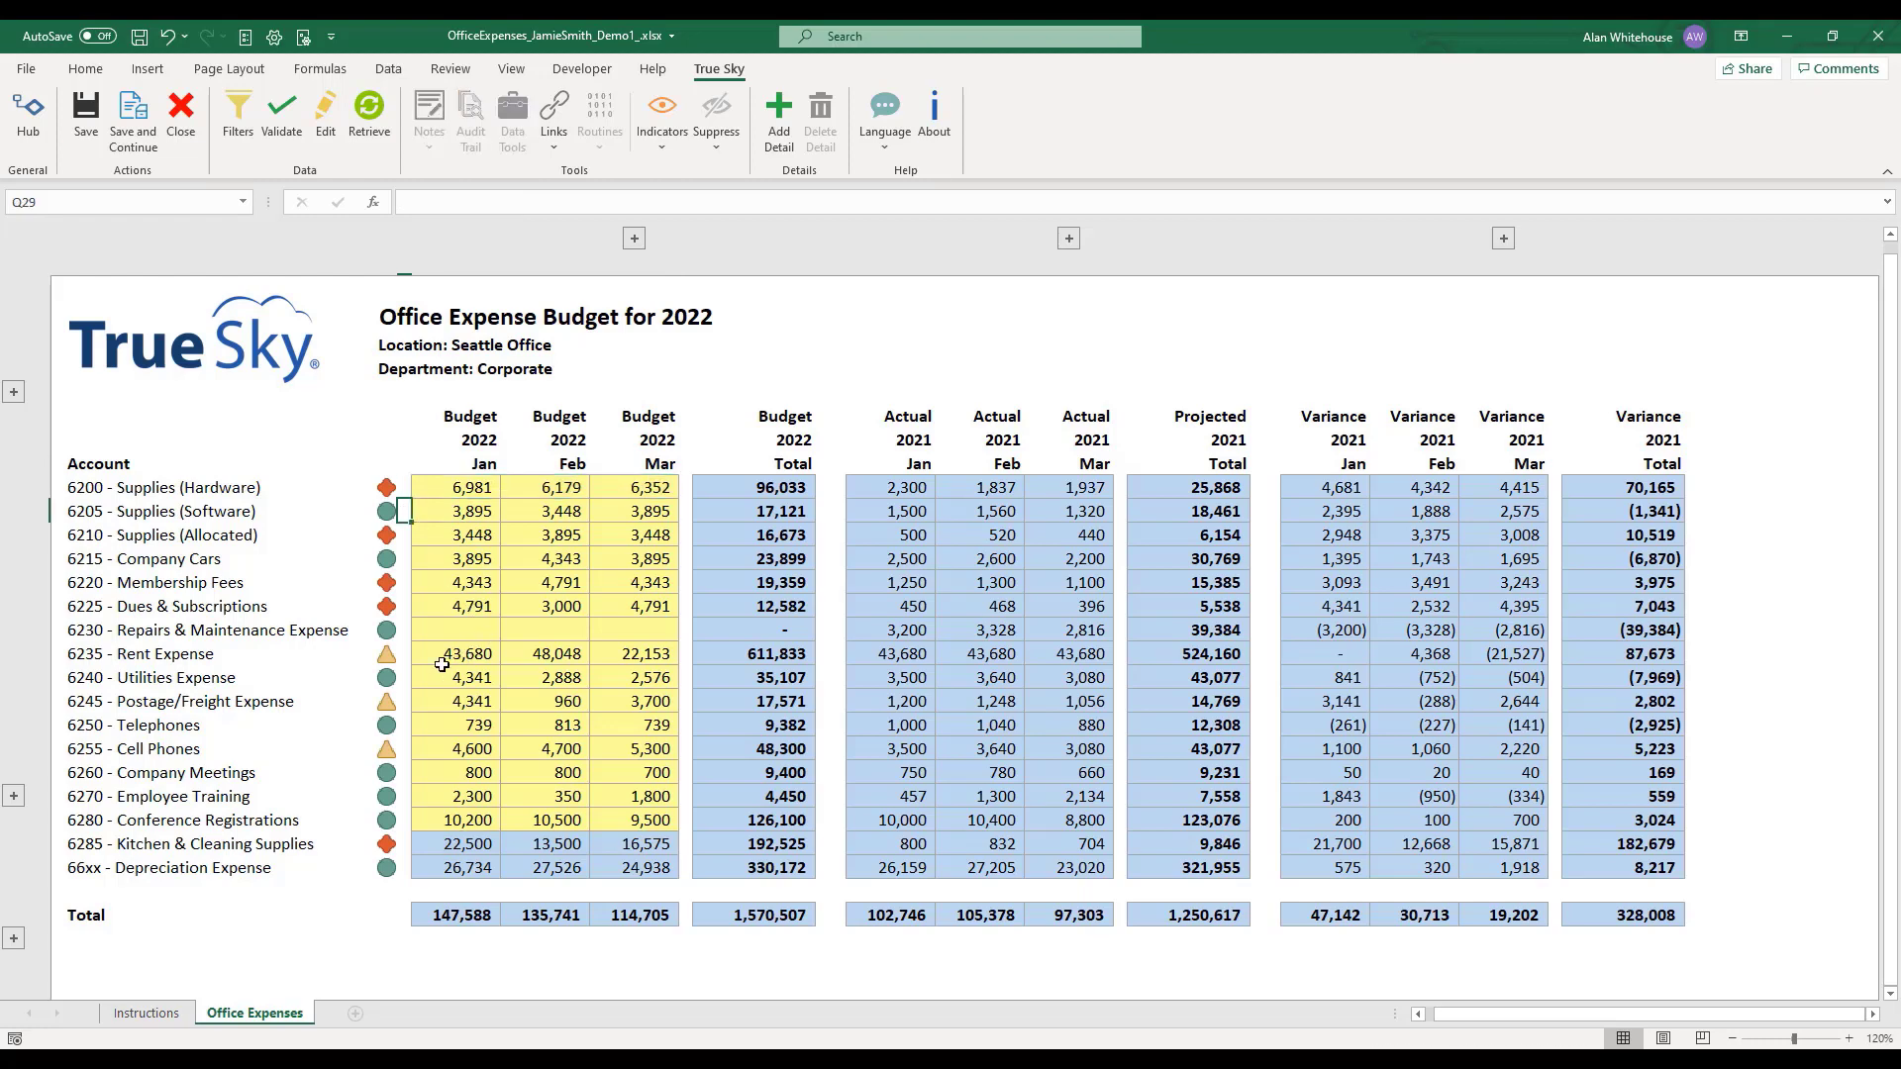
pyautogui.click(404, 658)
pyautogui.click(406, 490)
# Validate the budget data and locate the cell behind the first validation alert, for account 6200 Supplies (Hardware)
pyautogui.click(282, 124)
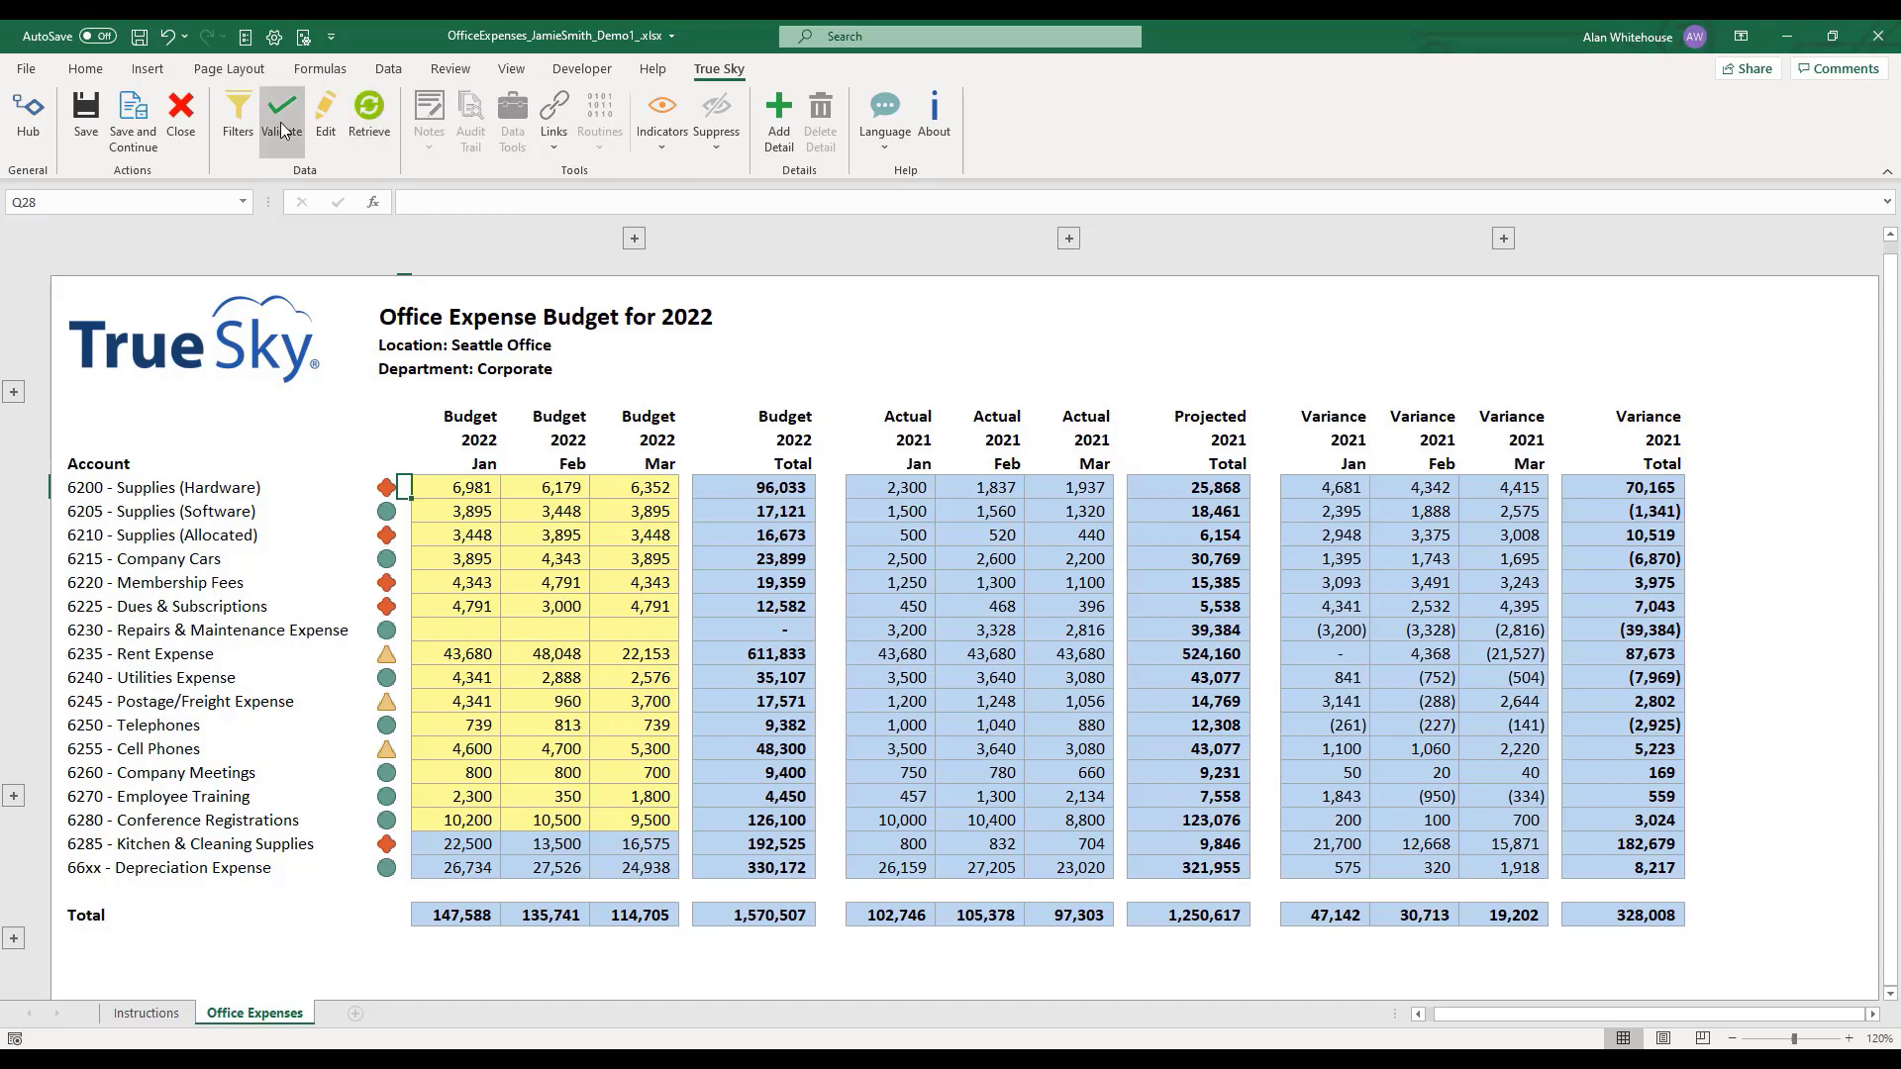
pyautogui.click(1740, 394)
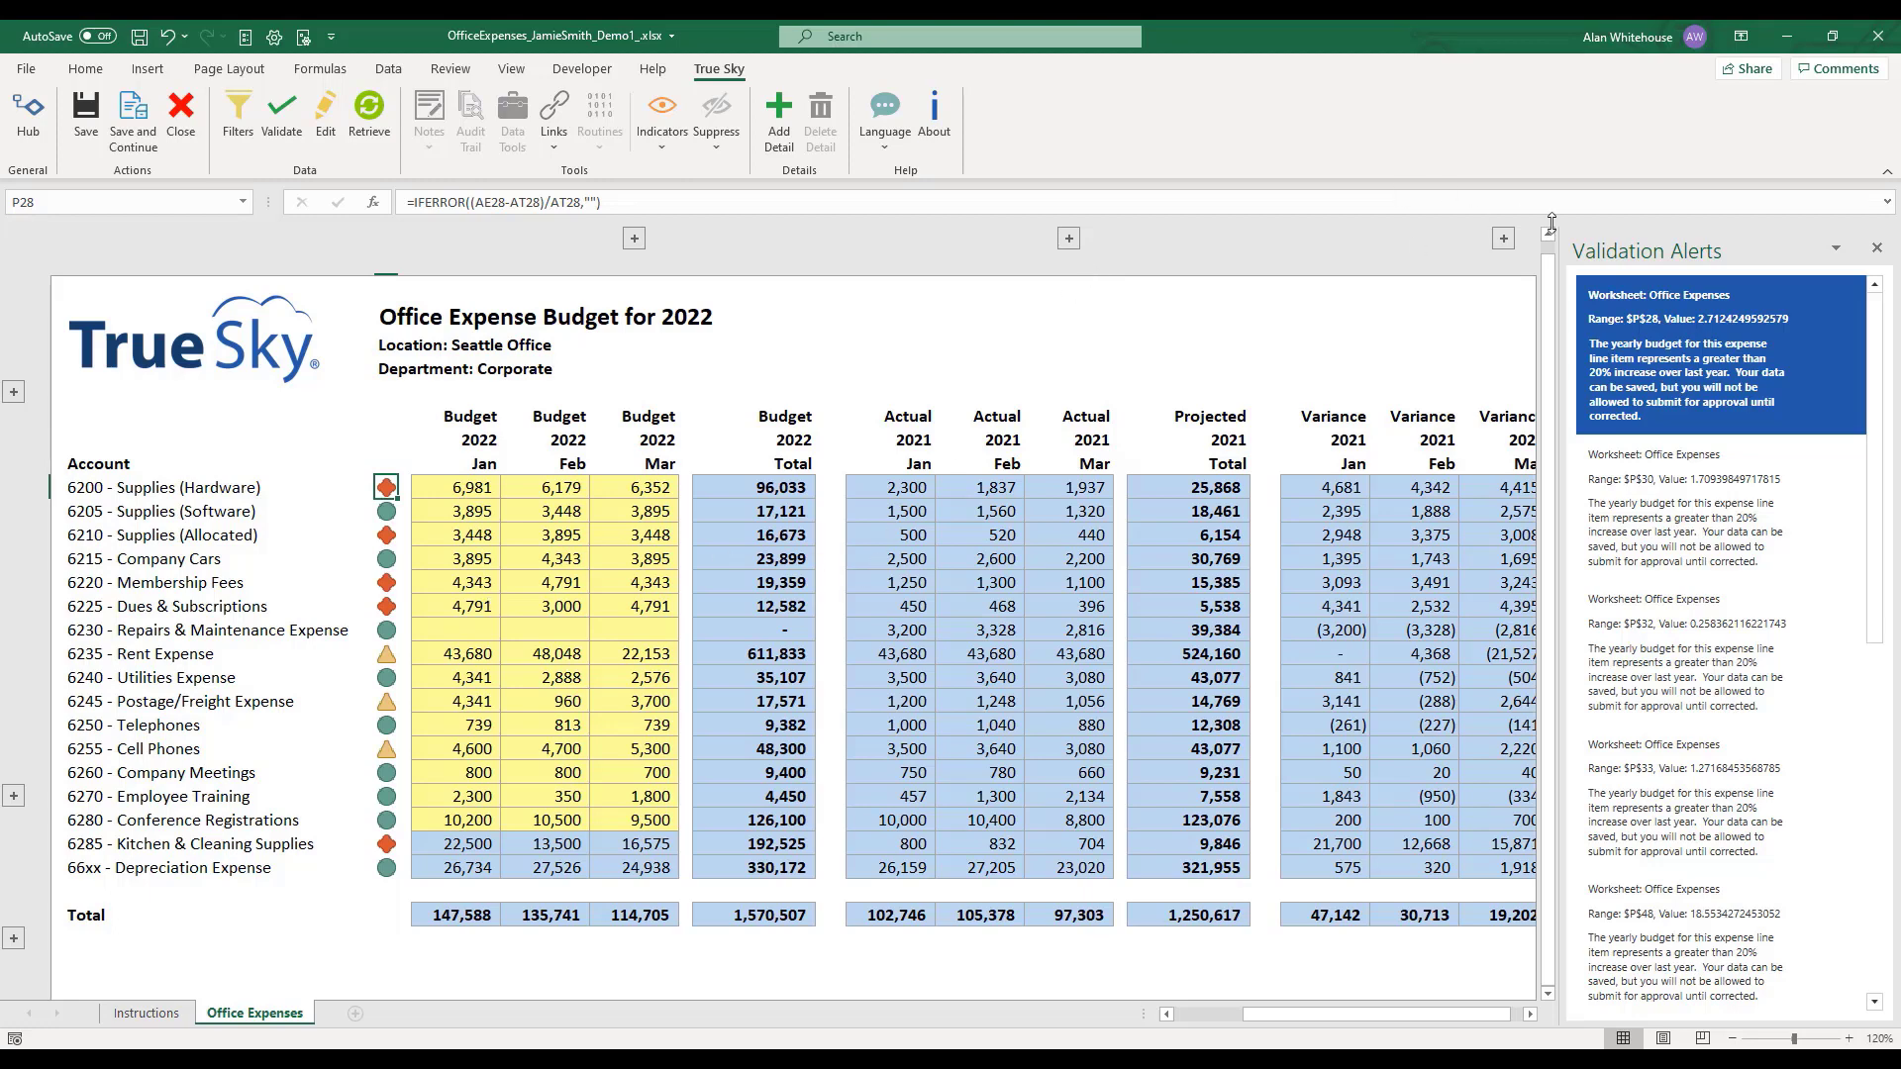
# Close the validation alerts and check the January 2022 budget of account 6200 and the Projected 2021 grand total
pyautogui.click(1876, 251)
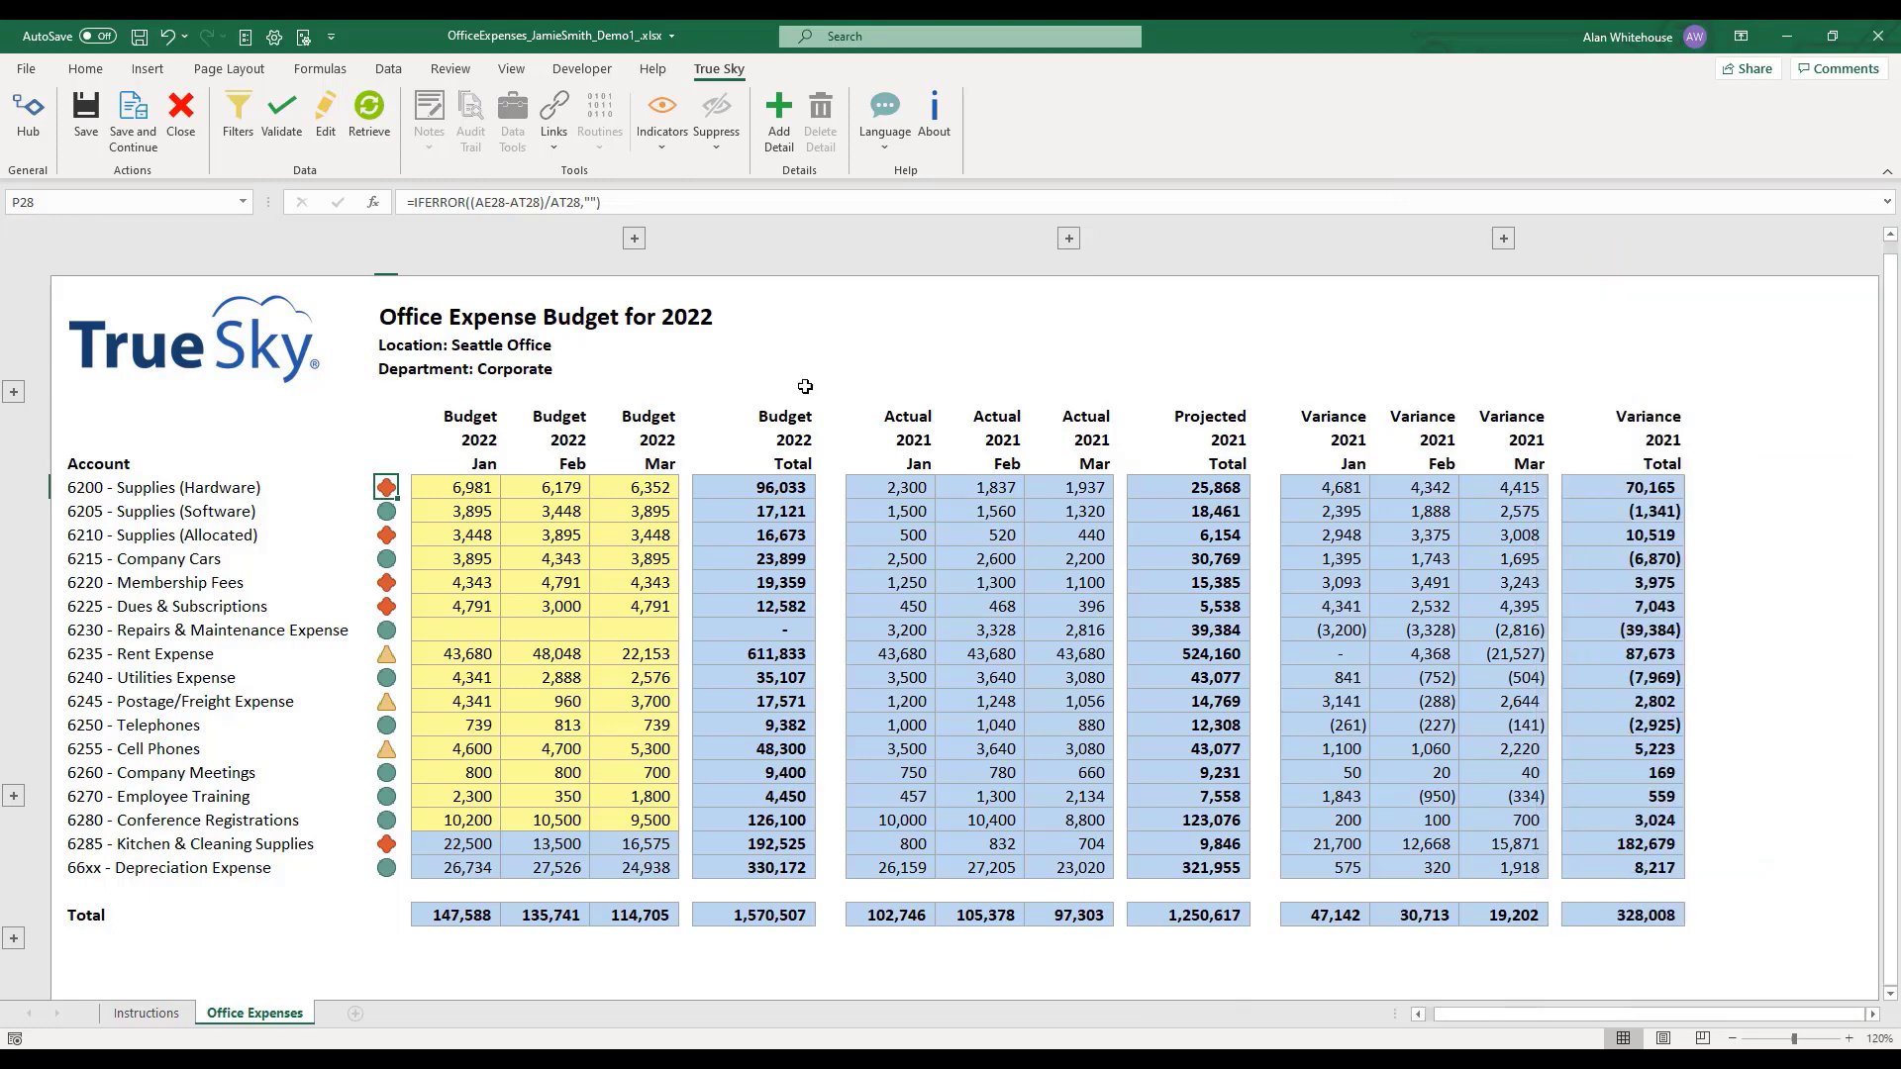
pyautogui.click(448, 489)
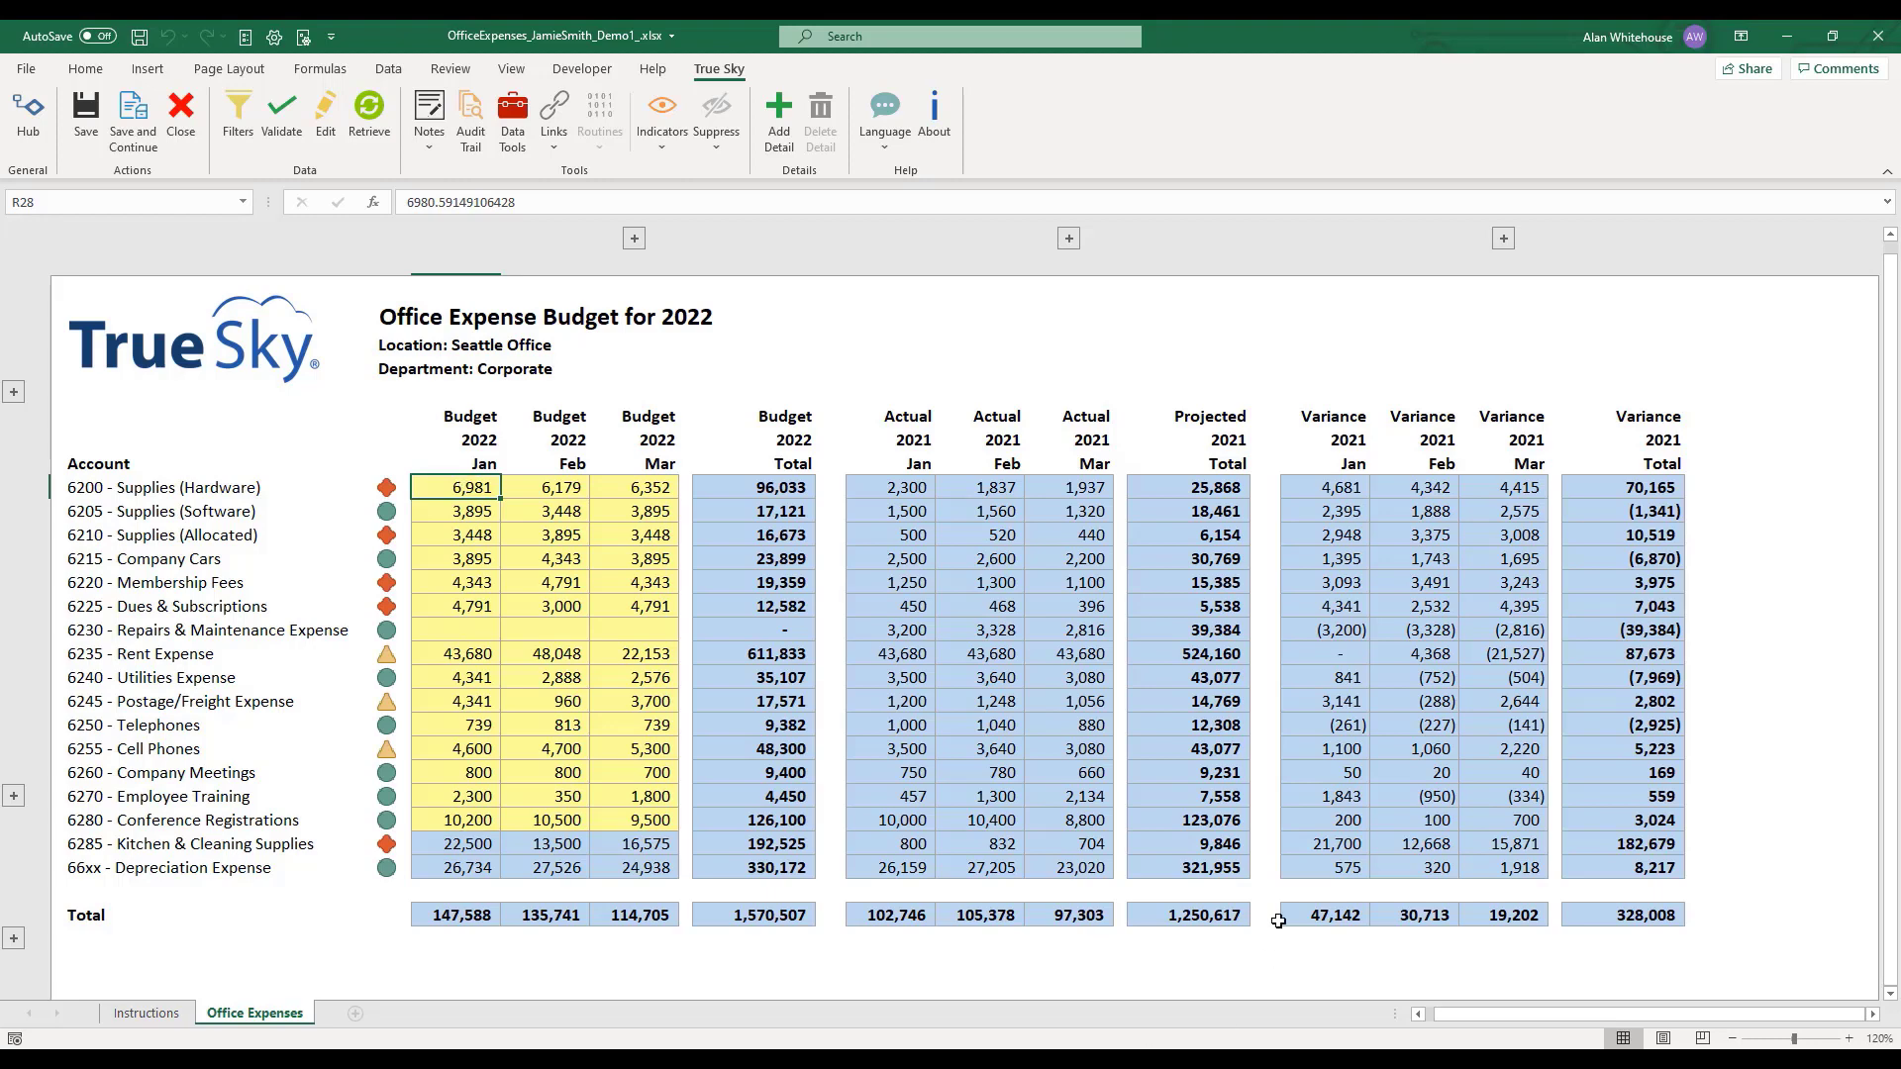
pyautogui.click(1210, 913)
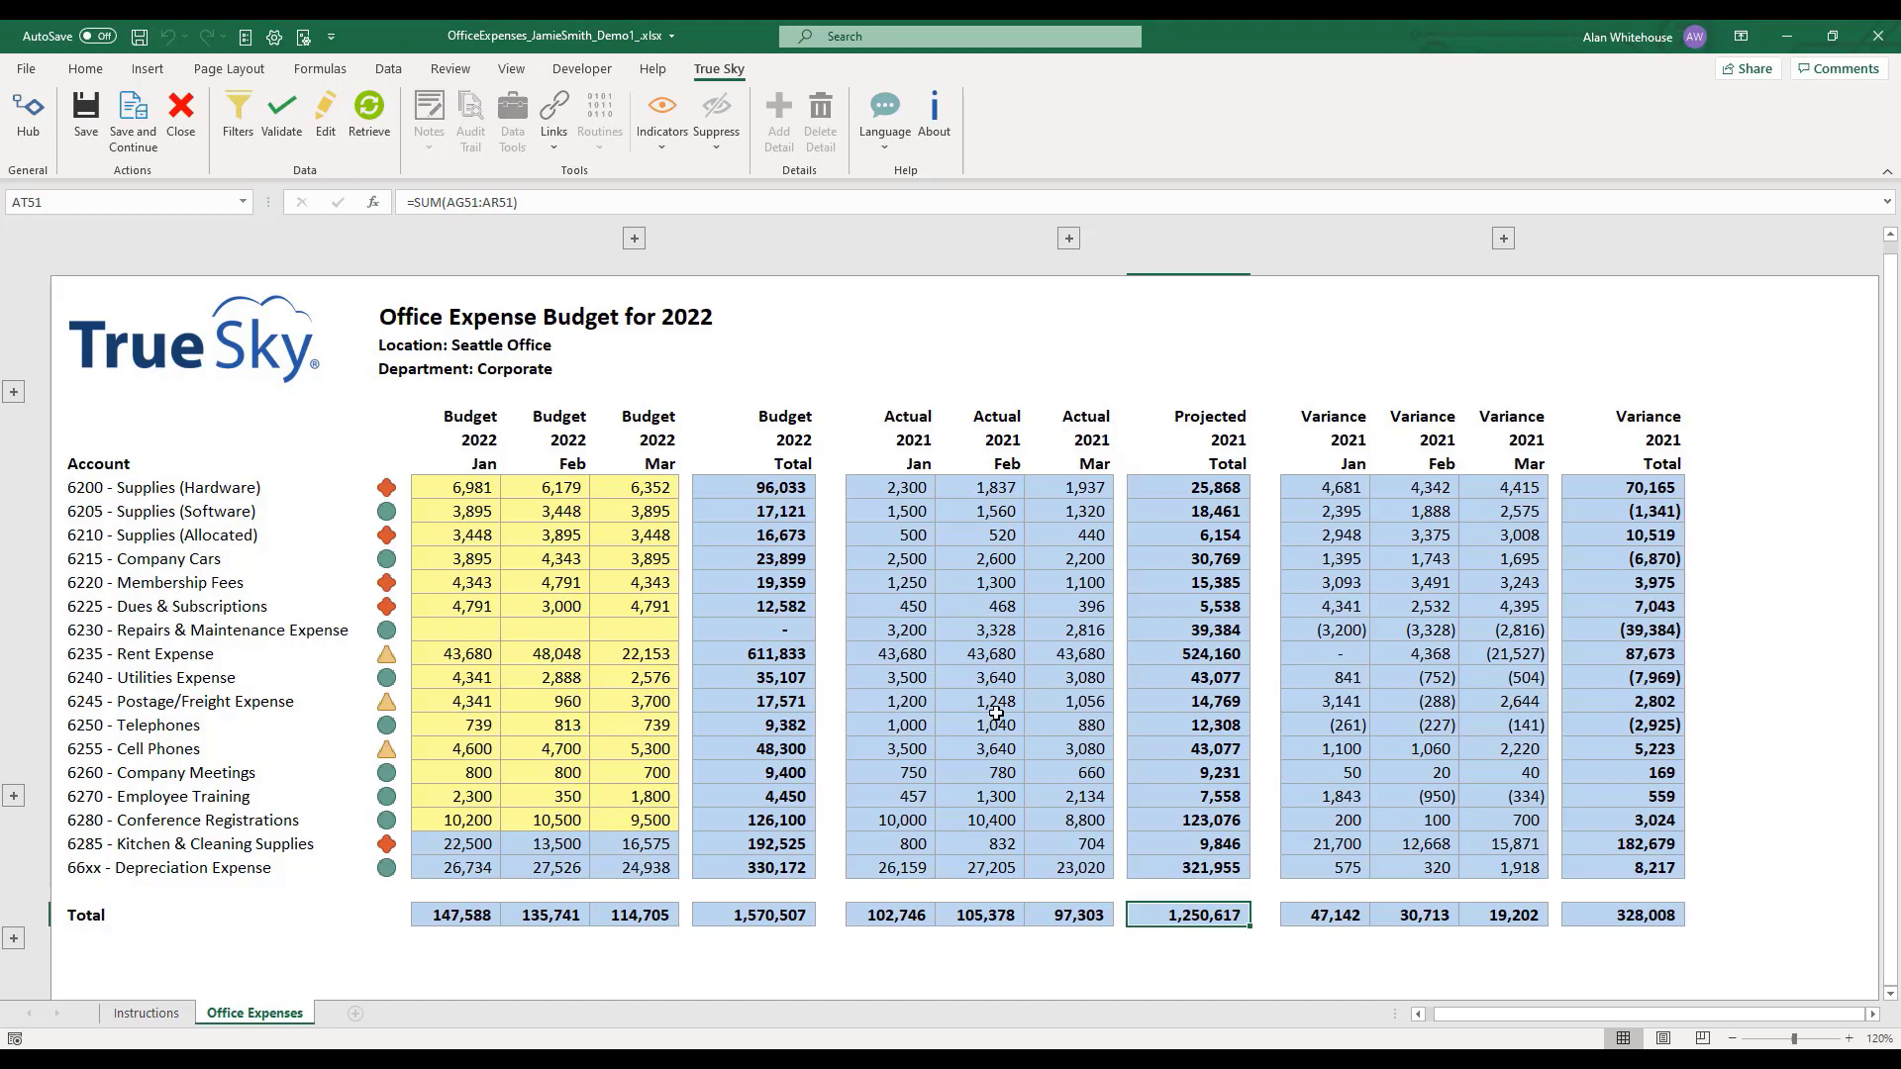
# Open the linked Payables and PO Details (All Accounts, Full Year) With Summaries, and enlarge its window to fit more columns
pyautogui.click(990, 625)
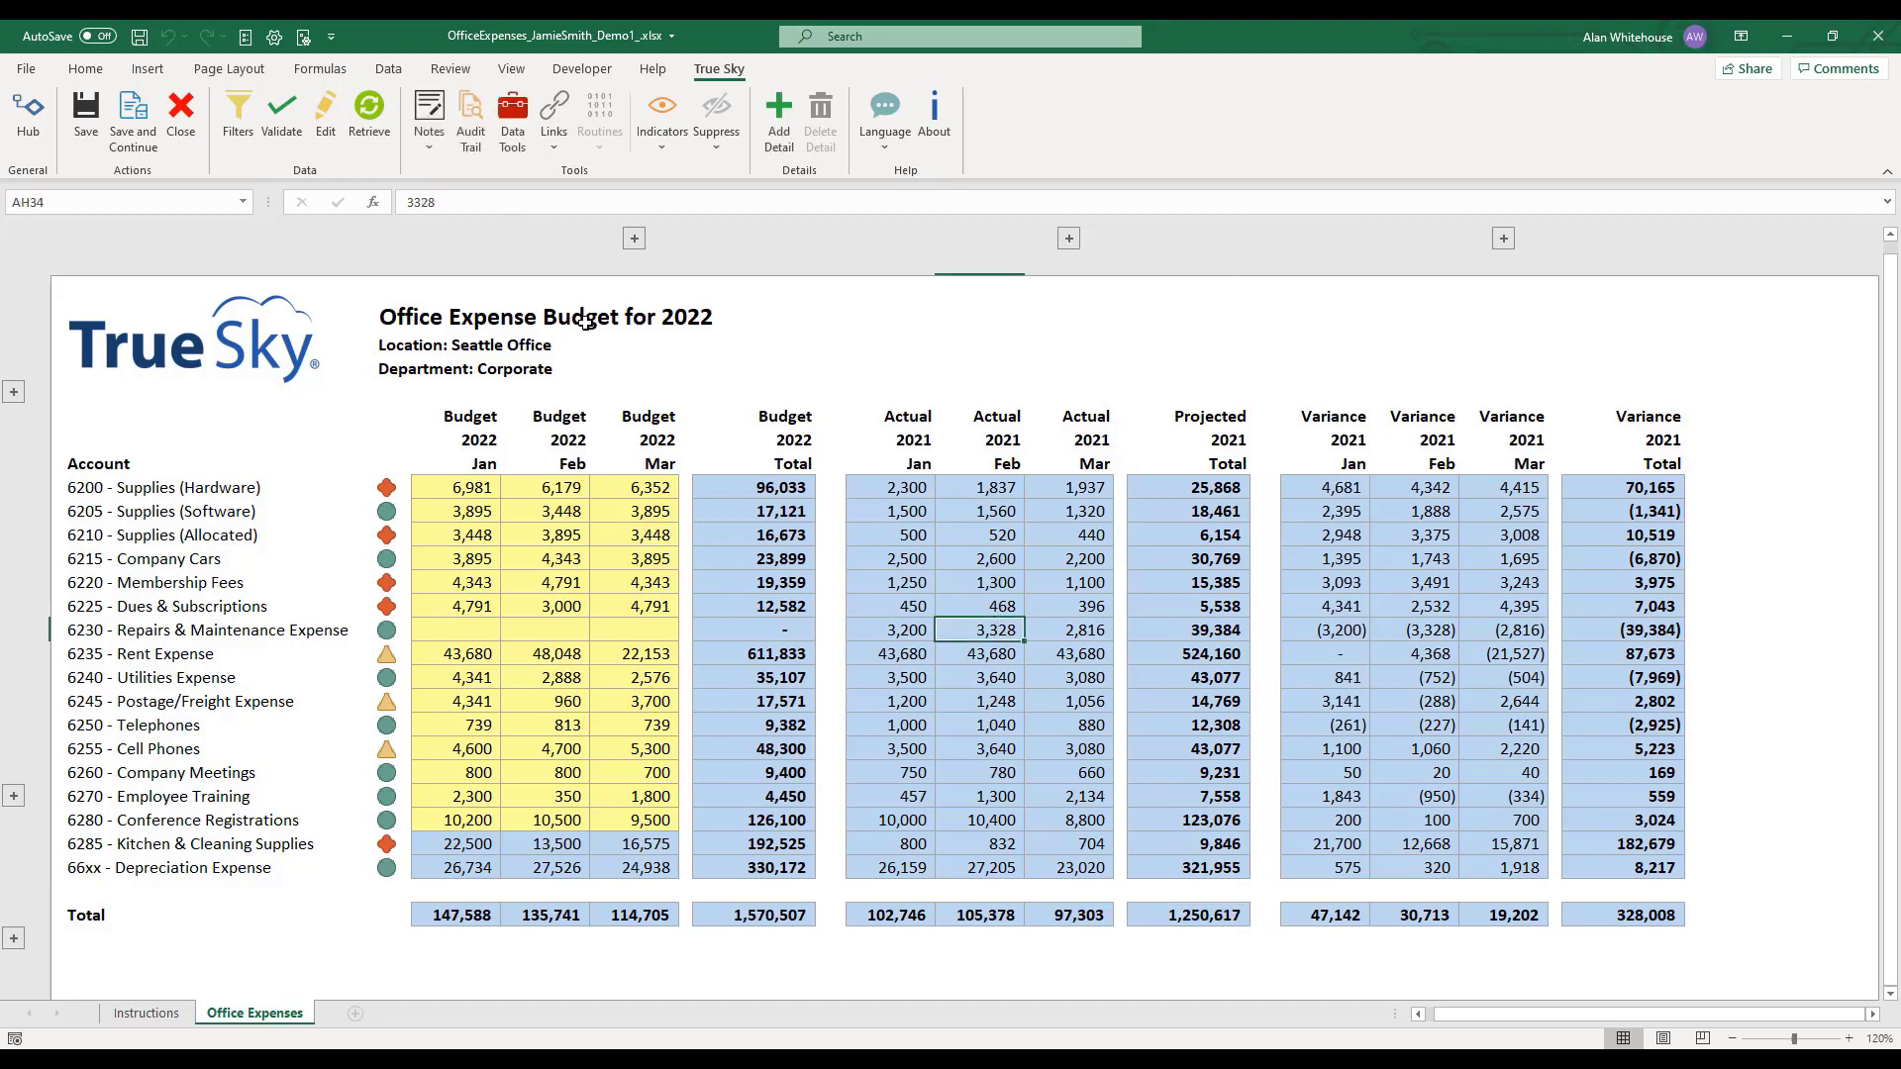
pyautogui.click(550, 142)
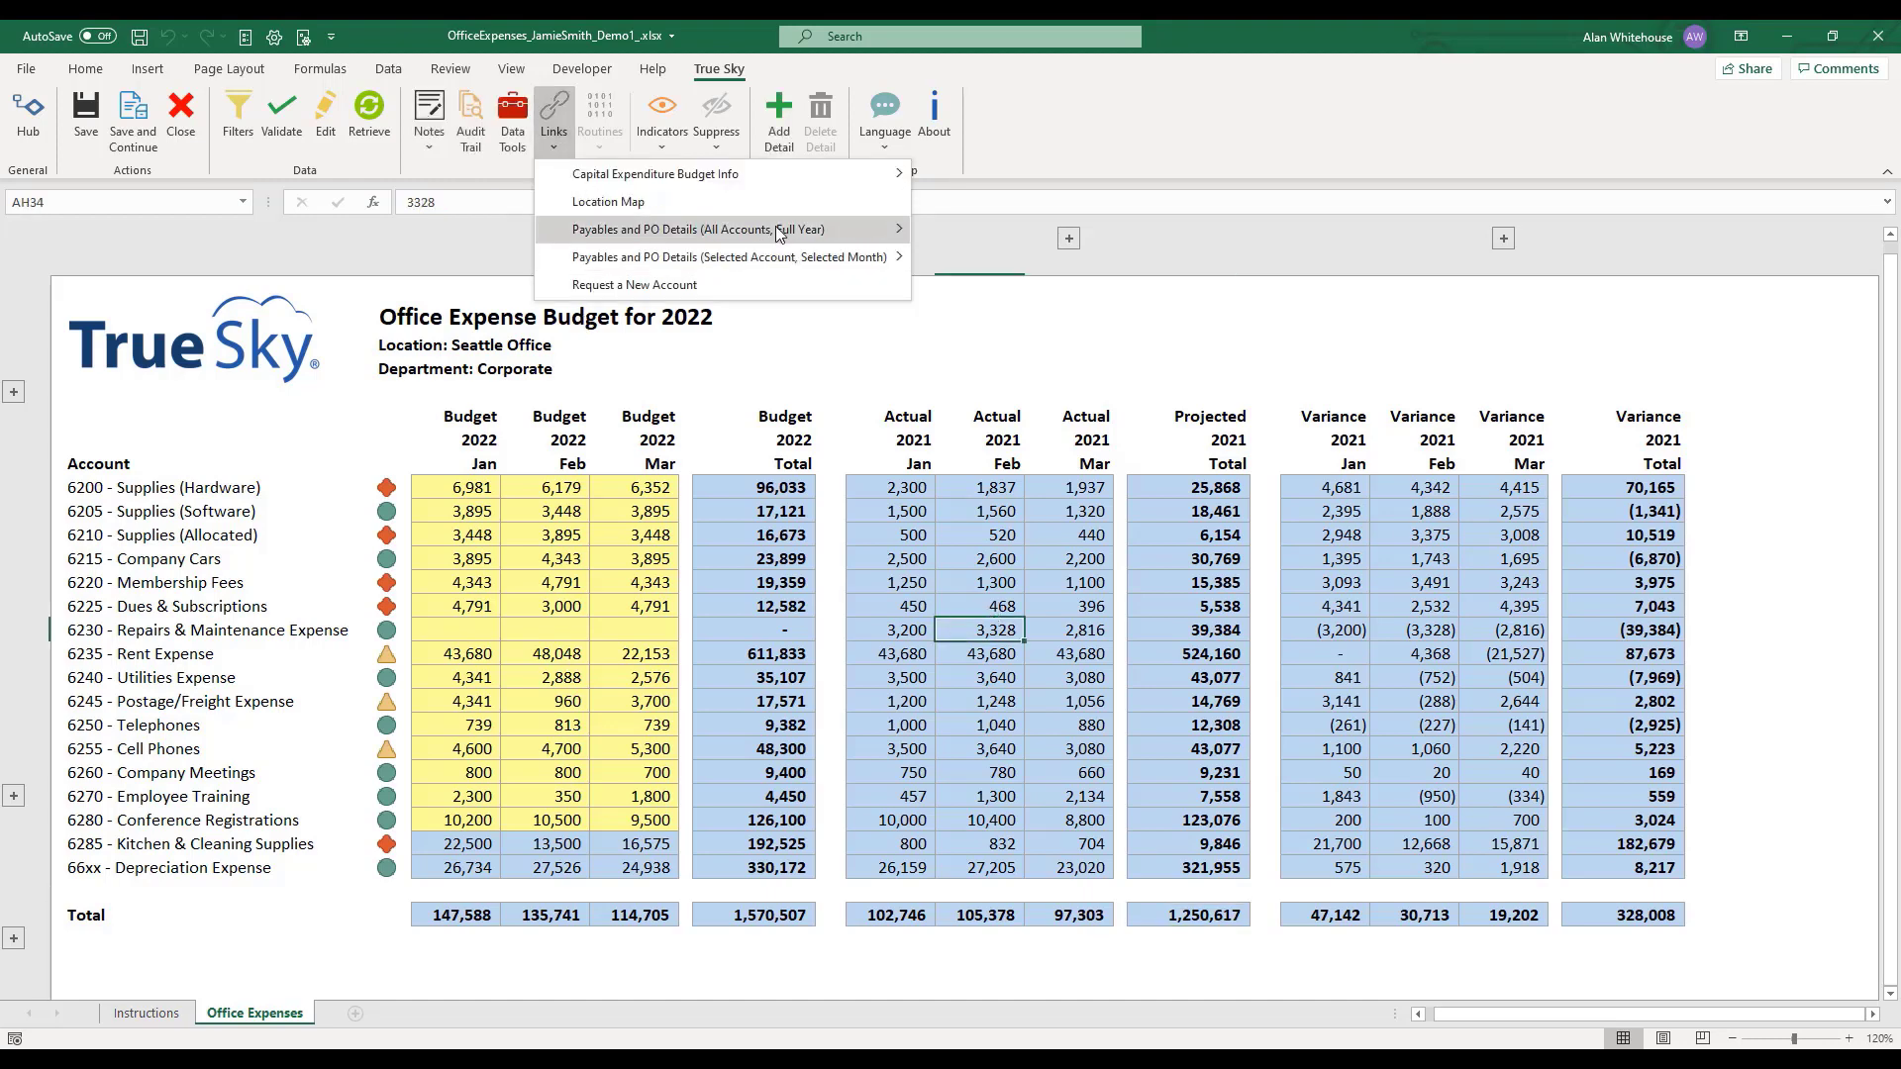
pyautogui.moveTo(778, 229)
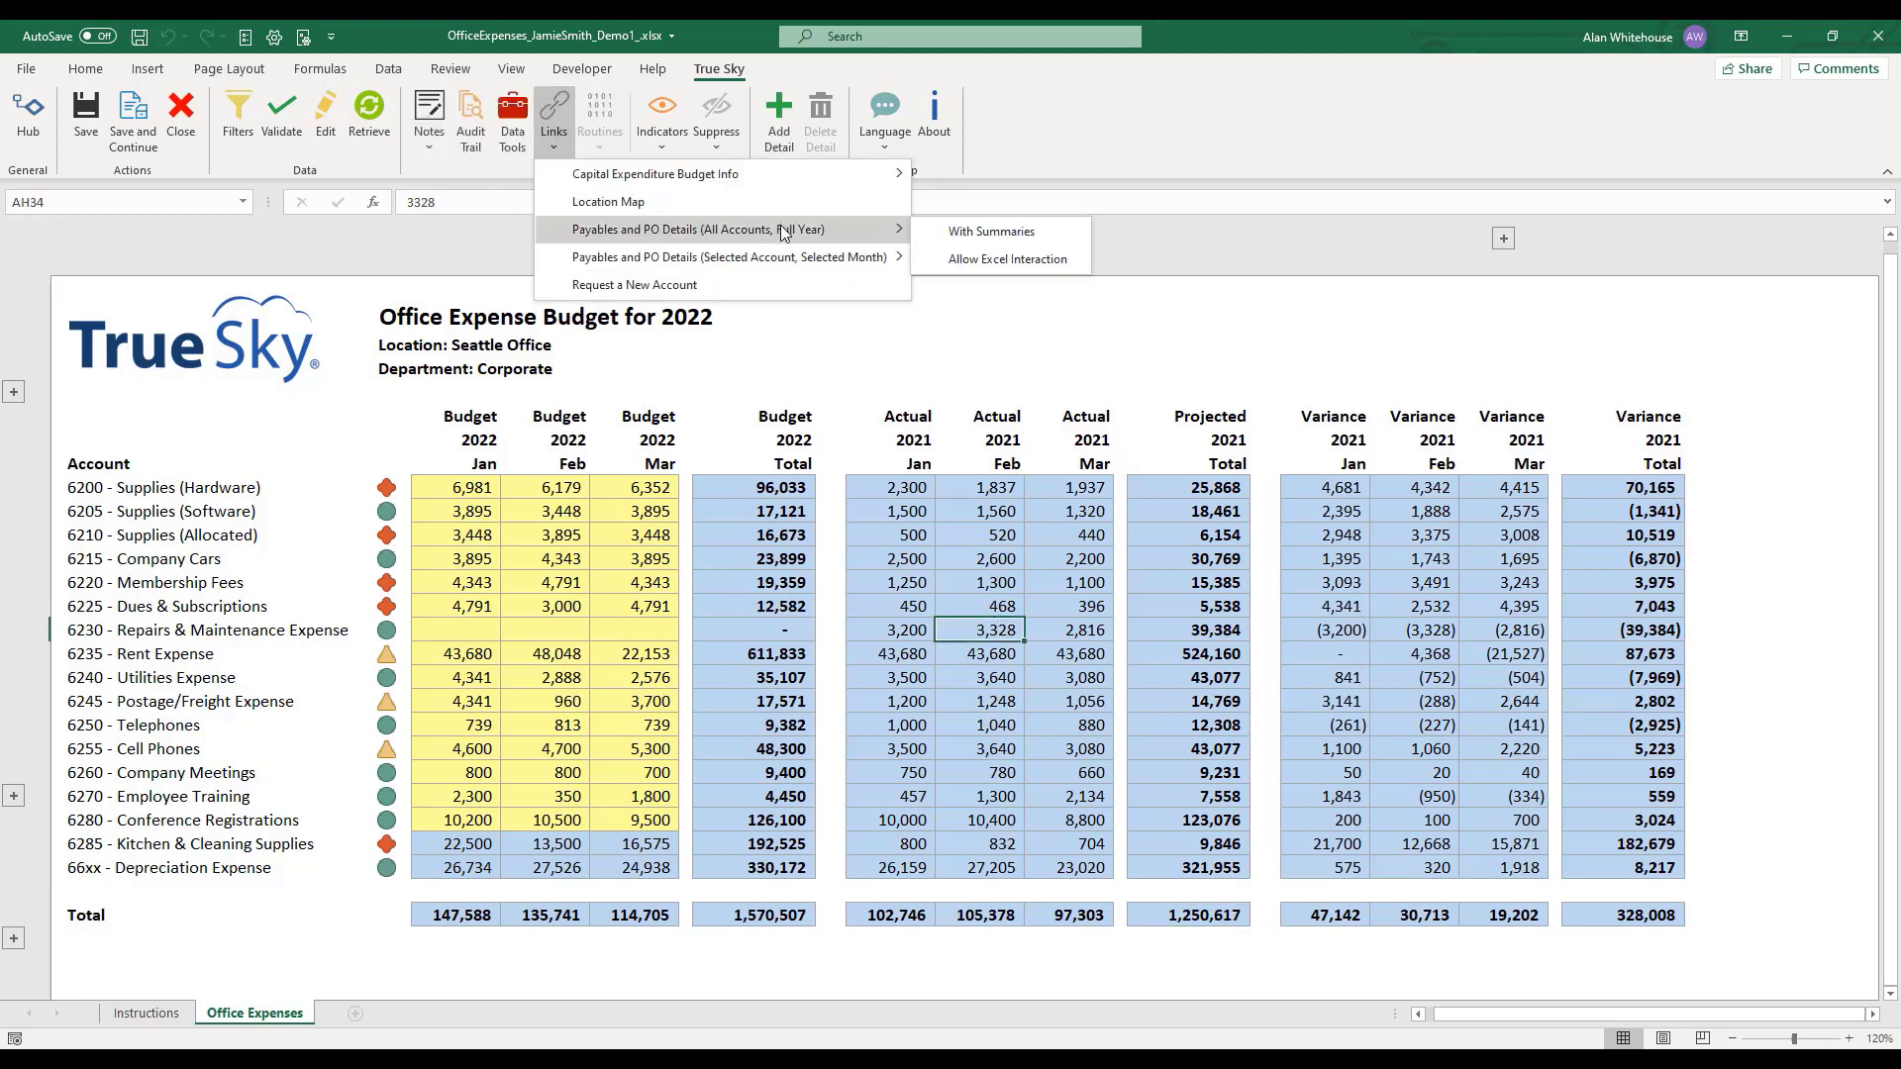
pyautogui.click(978, 232)
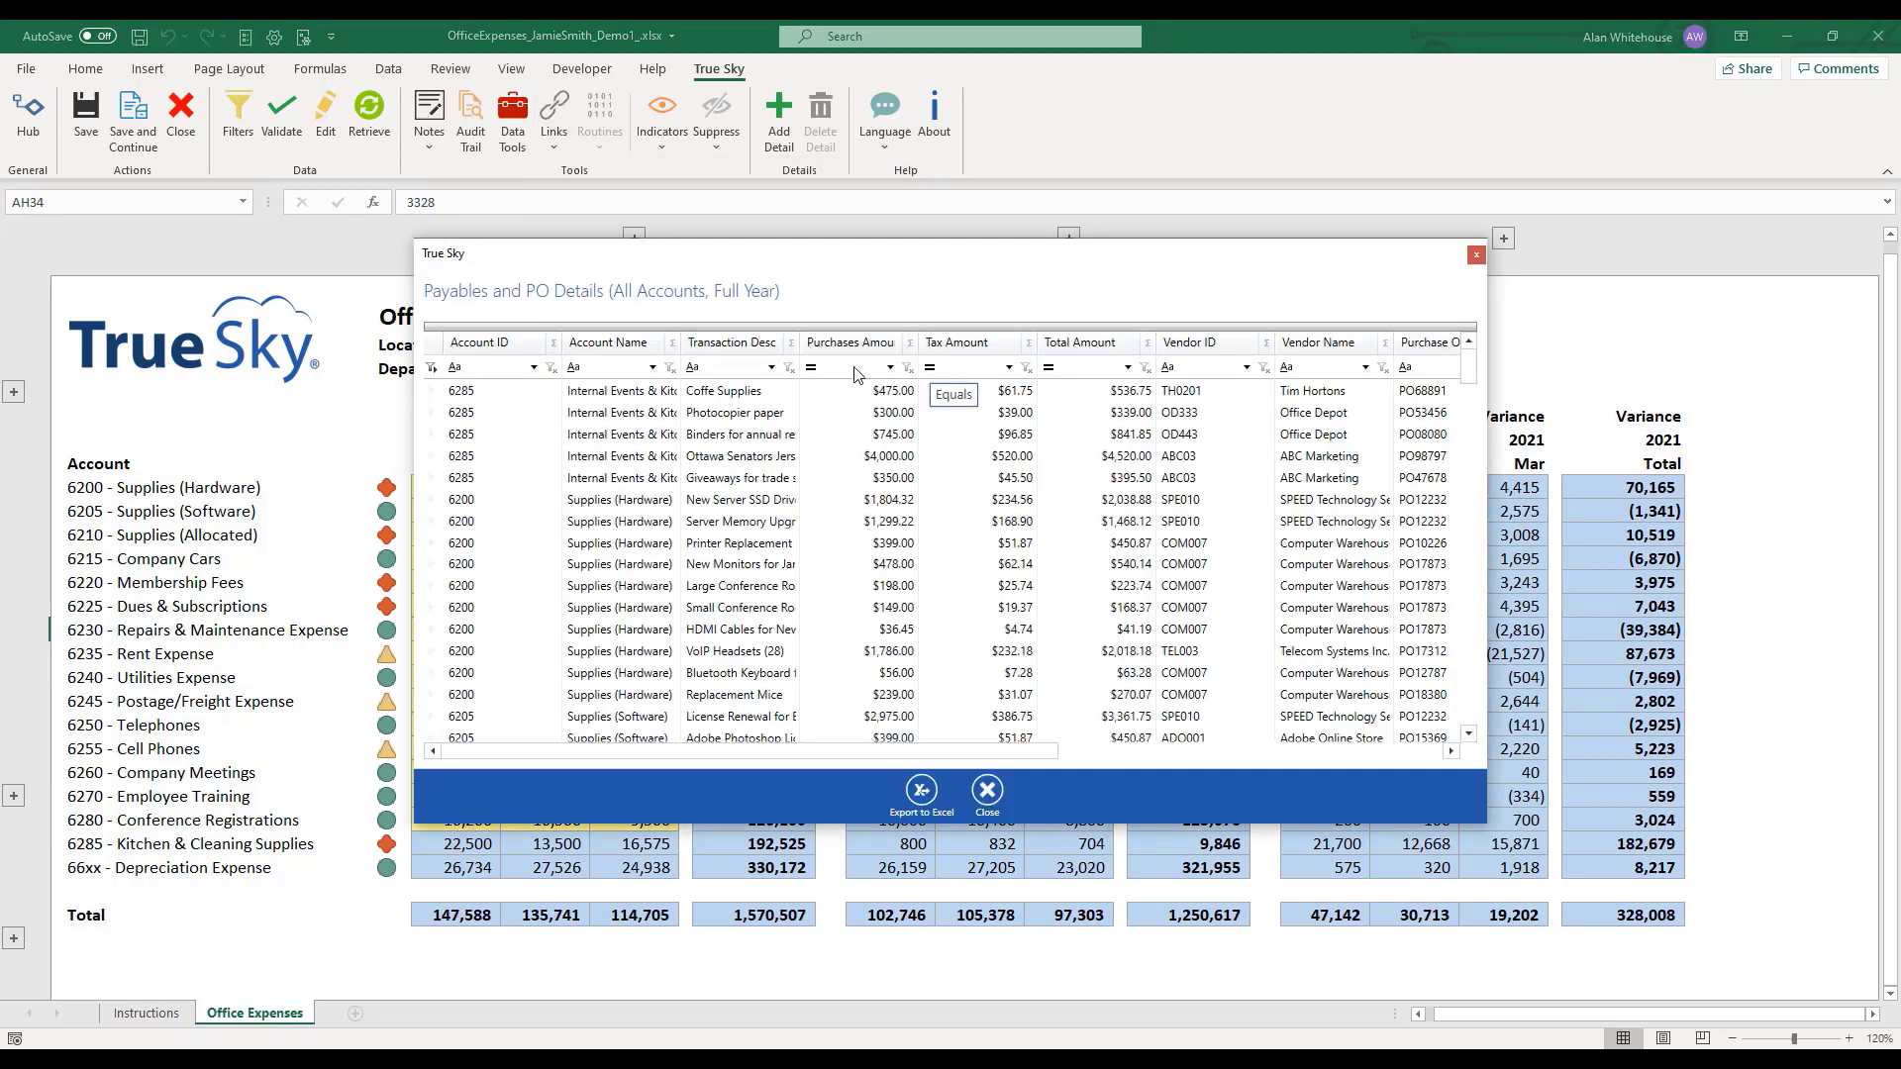
pyautogui.moveTo(871, 263); pyautogui.dragTo(722, 171)
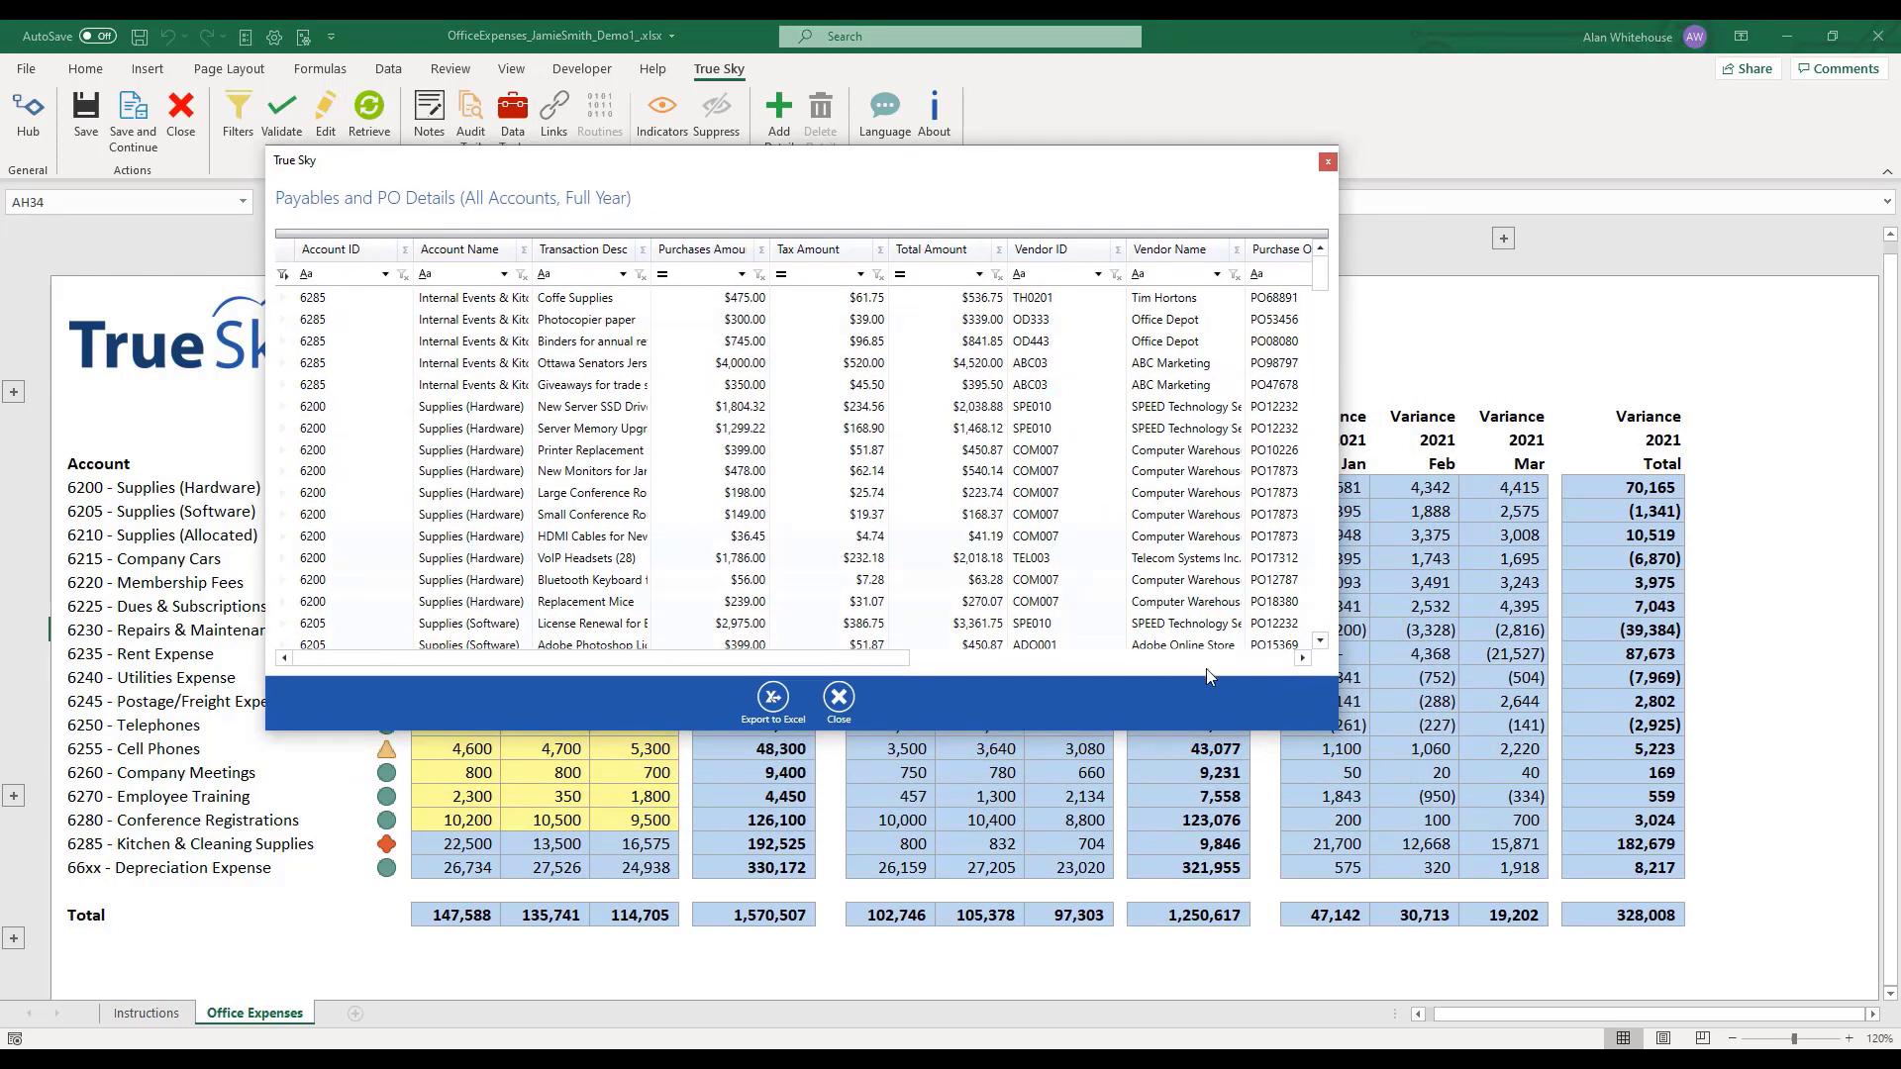
pyautogui.moveTo(1339, 736); pyautogui.dragTo(1782, 974)
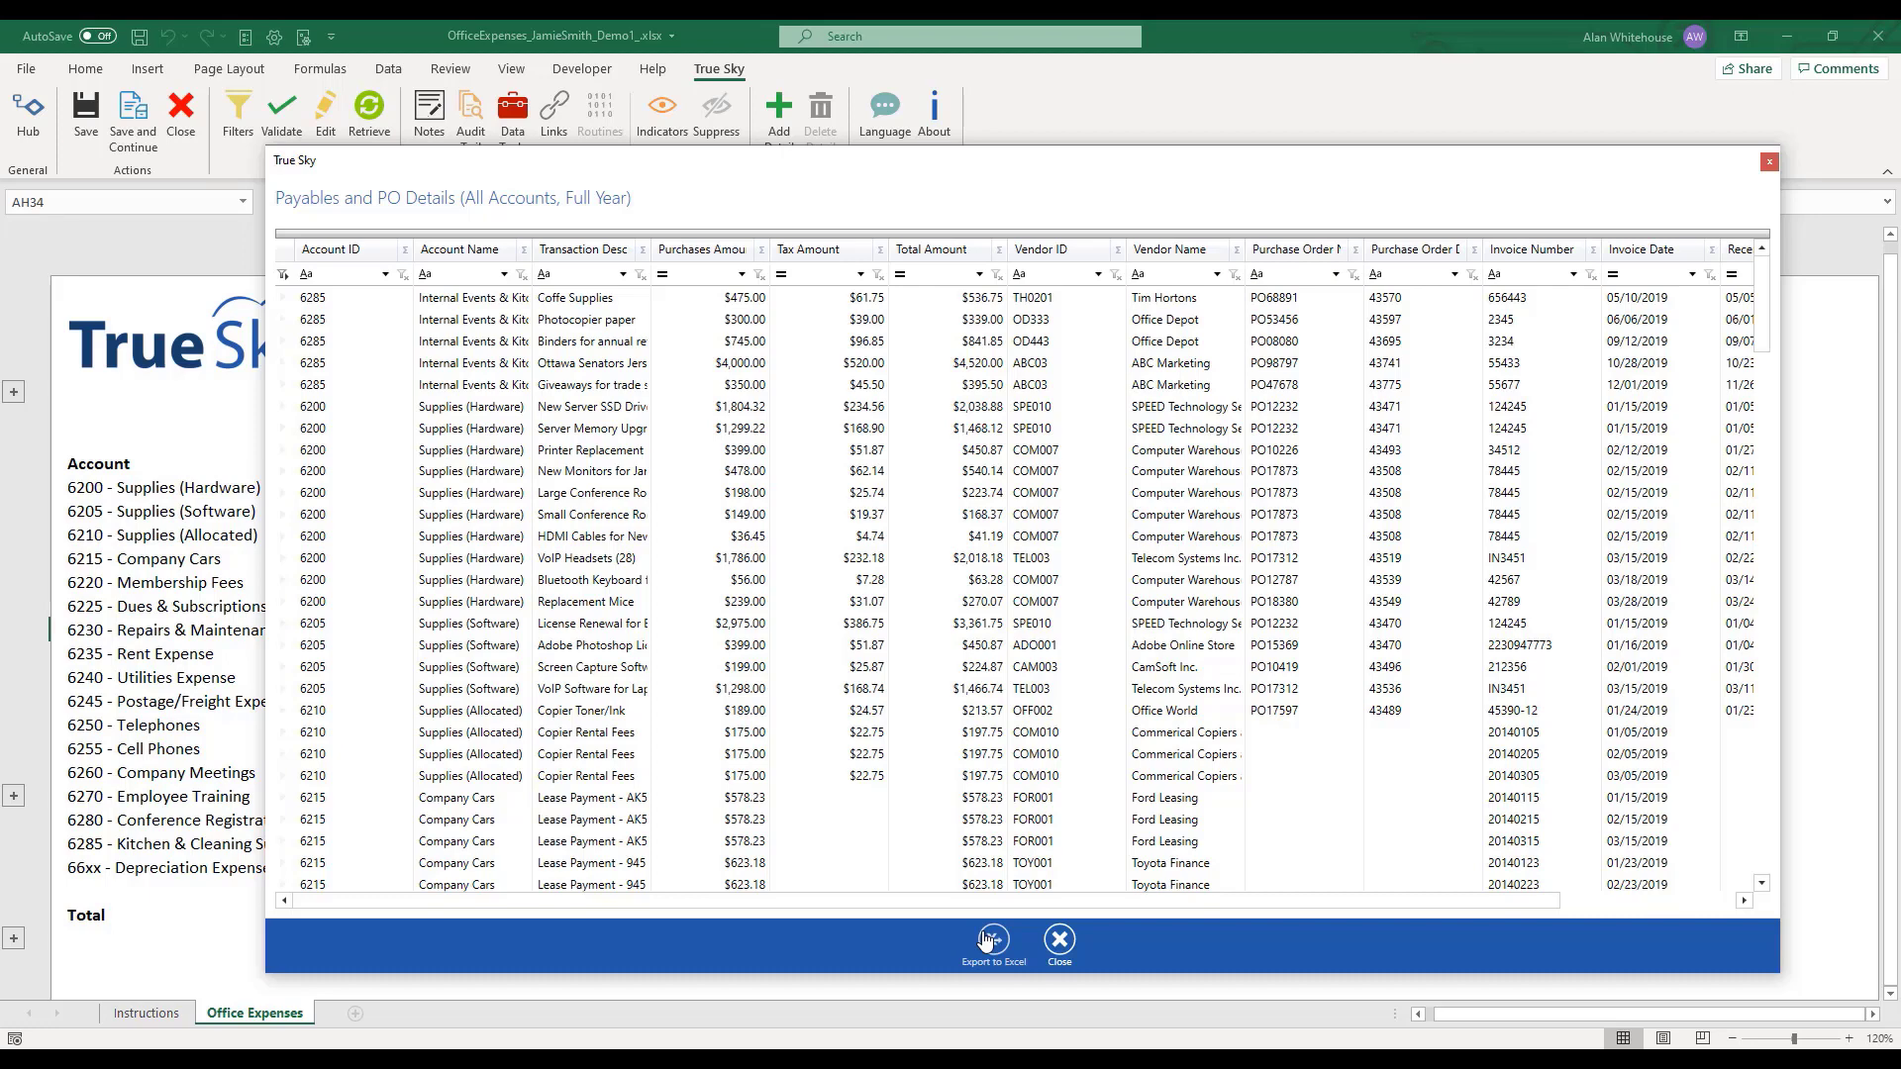
# Sort the payables details by Total Amount from largest to smallest and filter that column to the Top 10
pyautogui.click(993, 941)
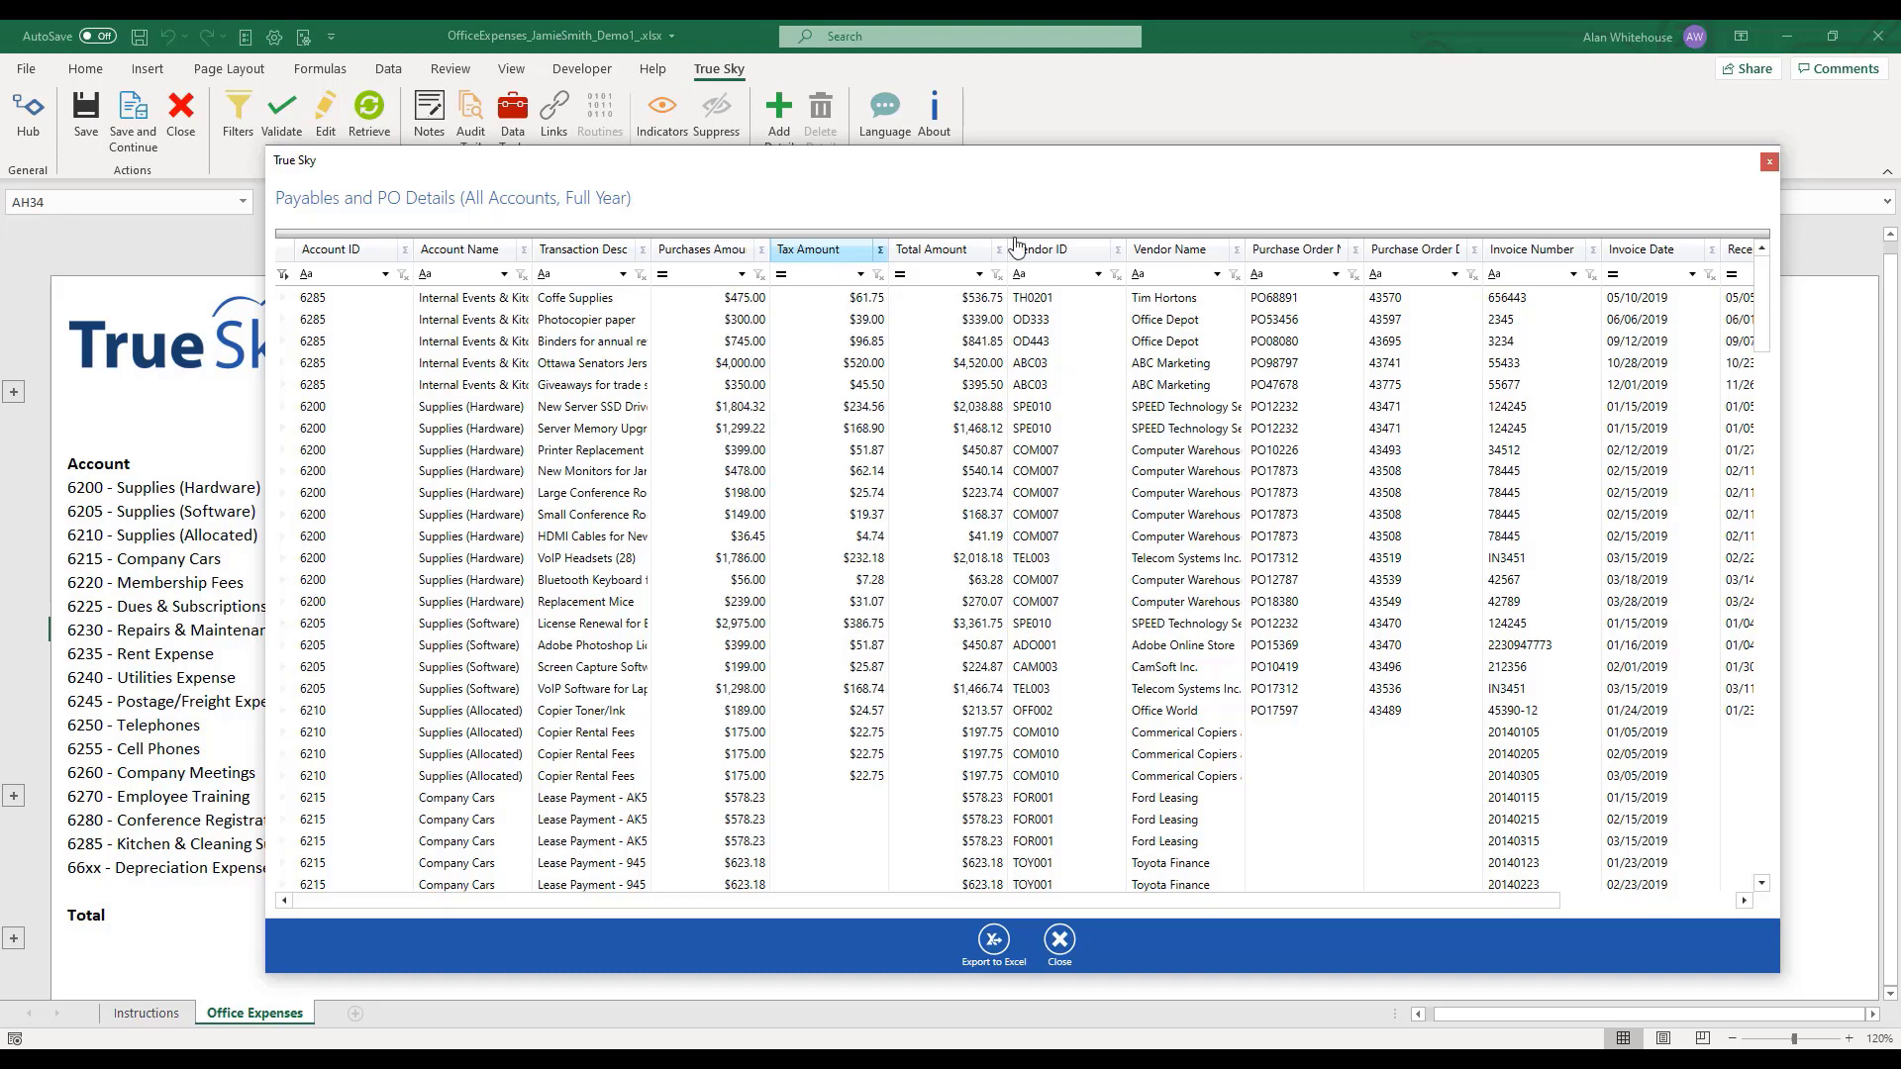
pyautogui.click(953, 258)
pyautogui.click(951, 256)
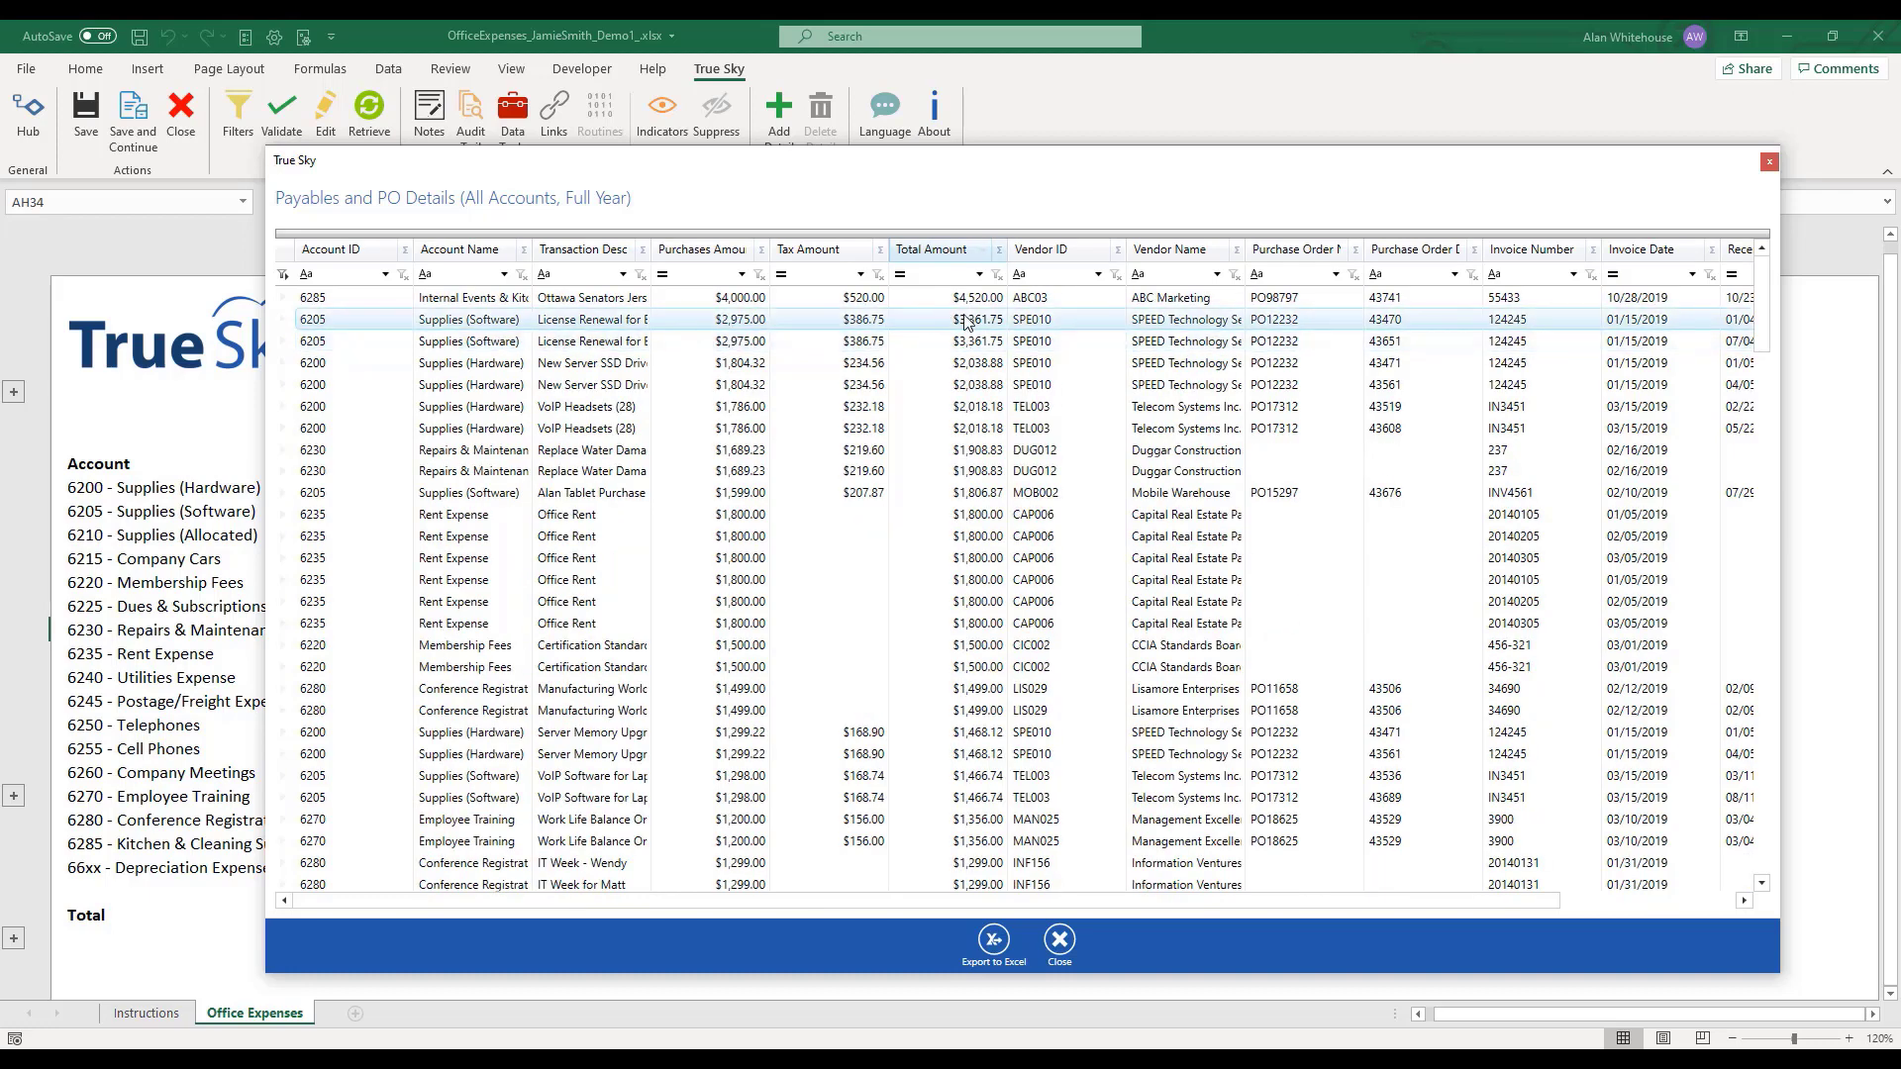
pyautogui.click(979, 274)
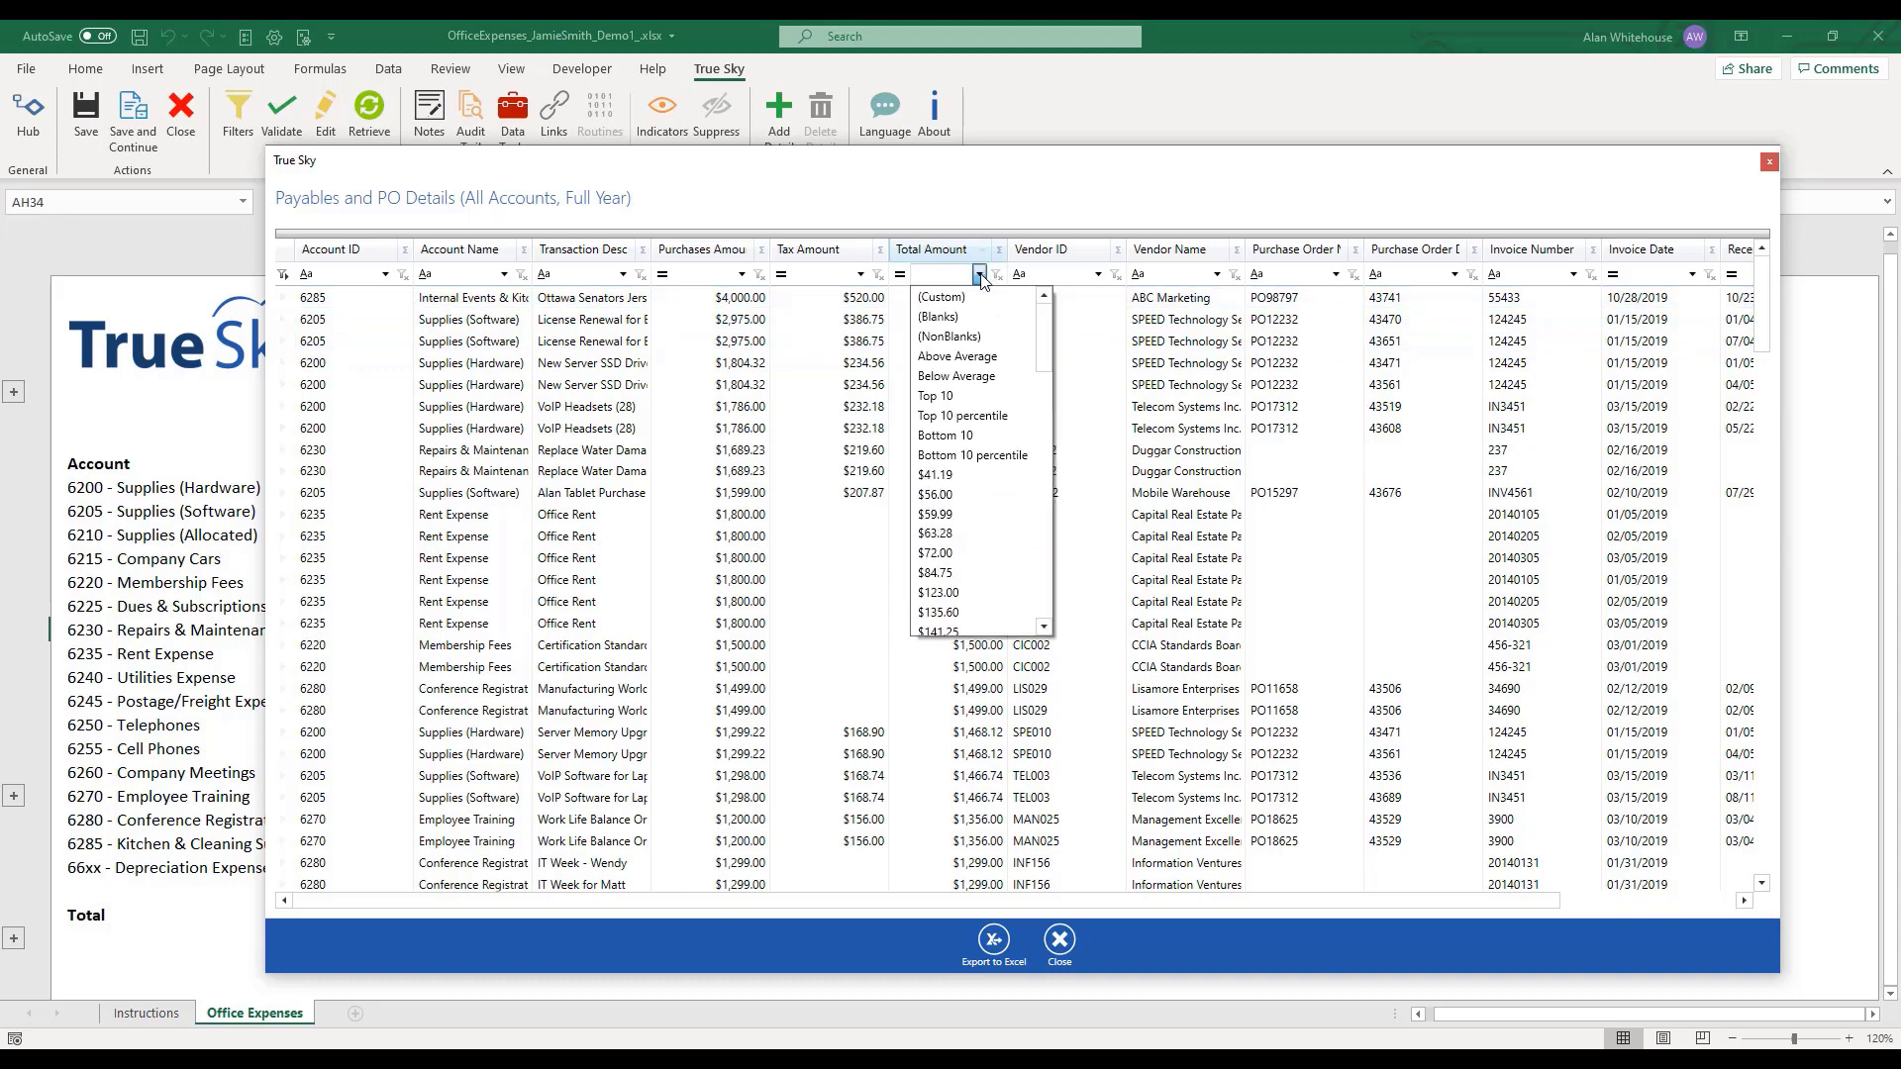
pyautogui.click(970, 398)
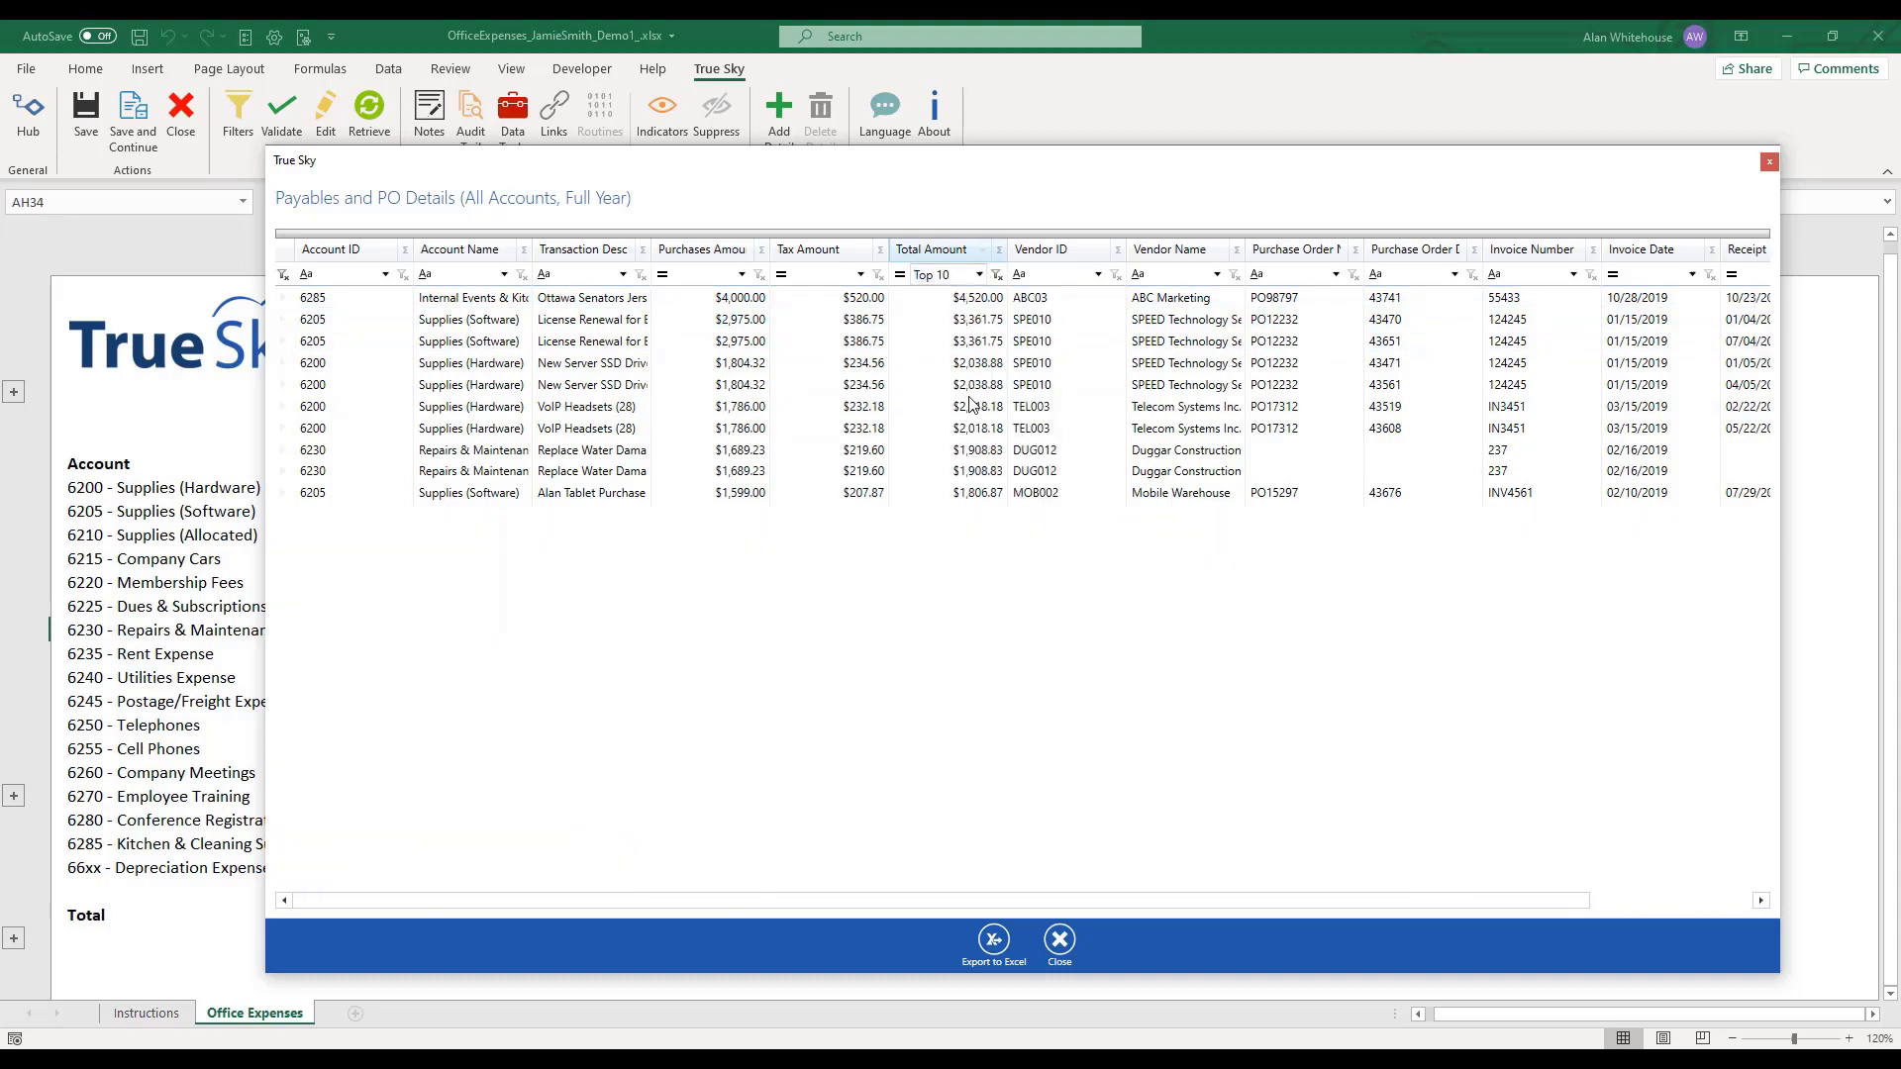
# Add a Sum summary to the Total Amount column
pyautogui.click(999, 250)
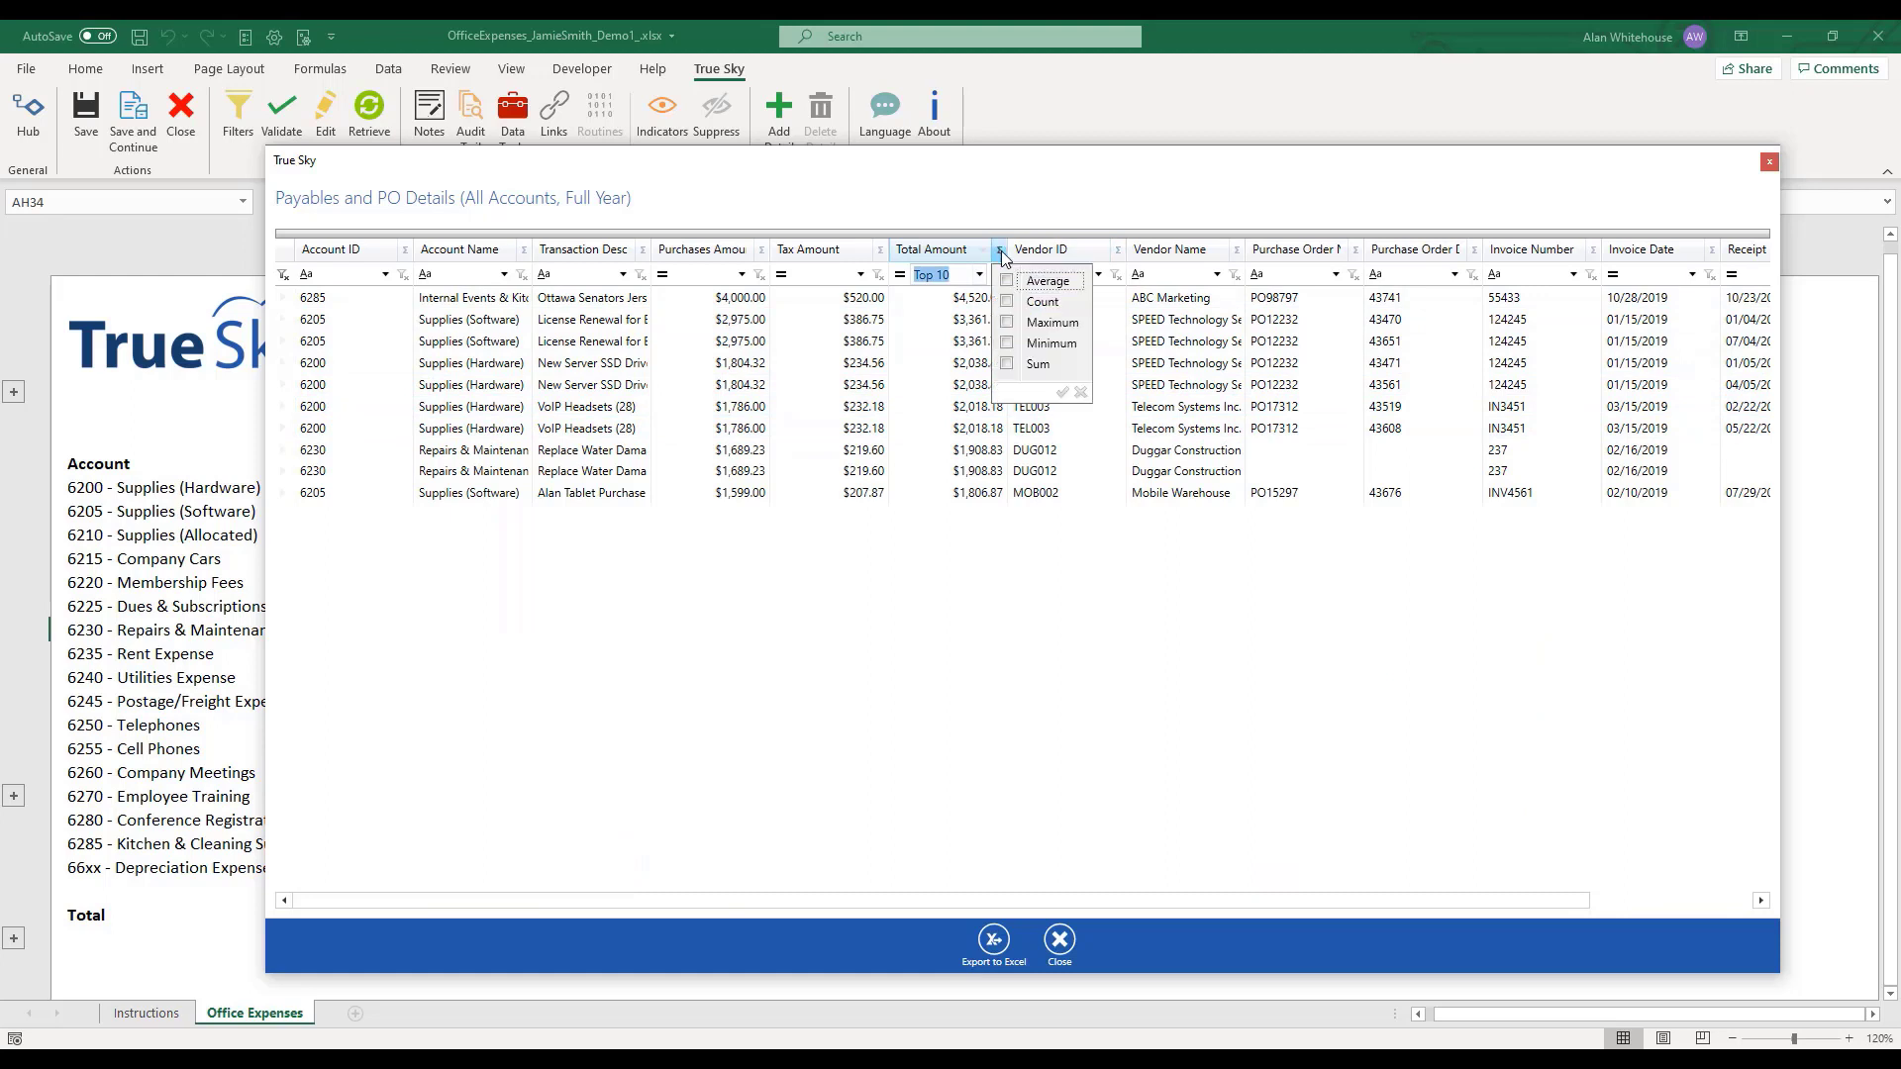
pyautogui.click(1007, 364)
pyautogui.click(1062, 393)
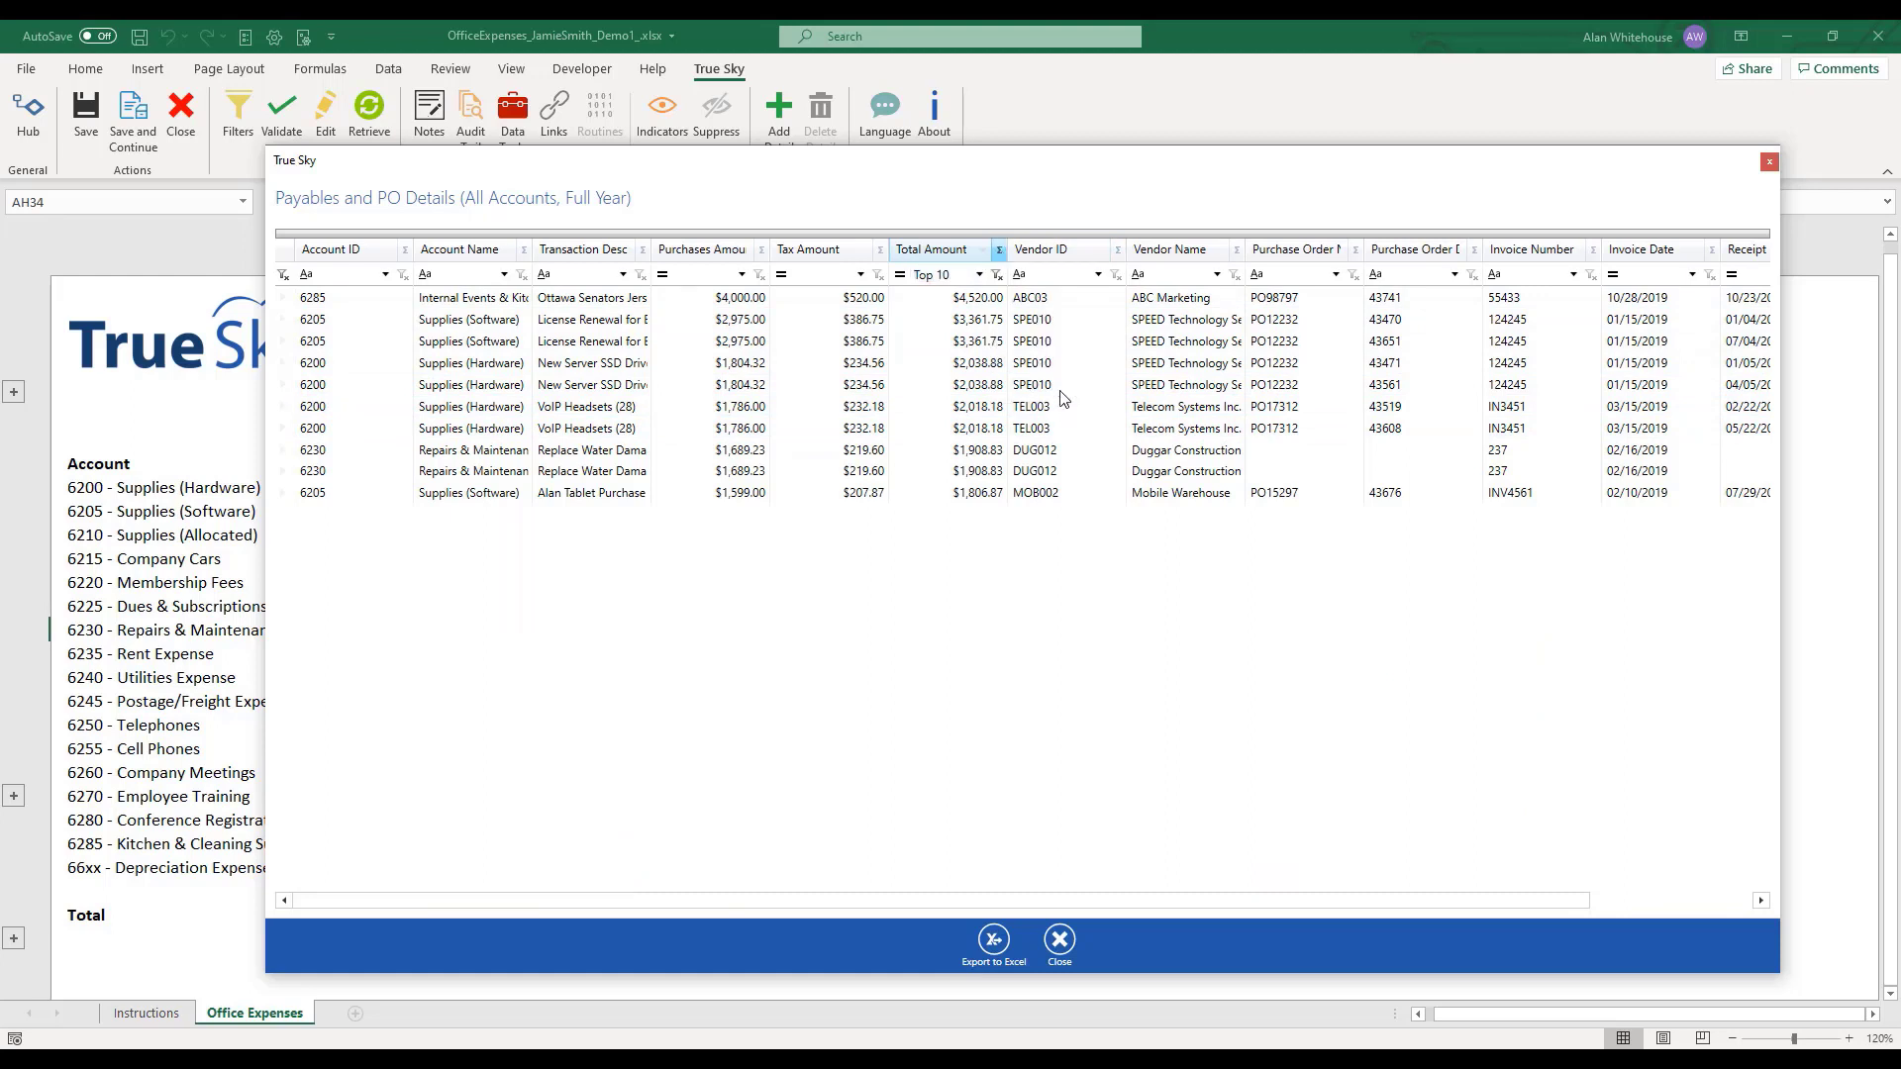
# Remove the Sum summary from the Total Amount column and clear its Top 10 filter
pyautogui.click(999, 249)
pyautogui.click(1016, 366)
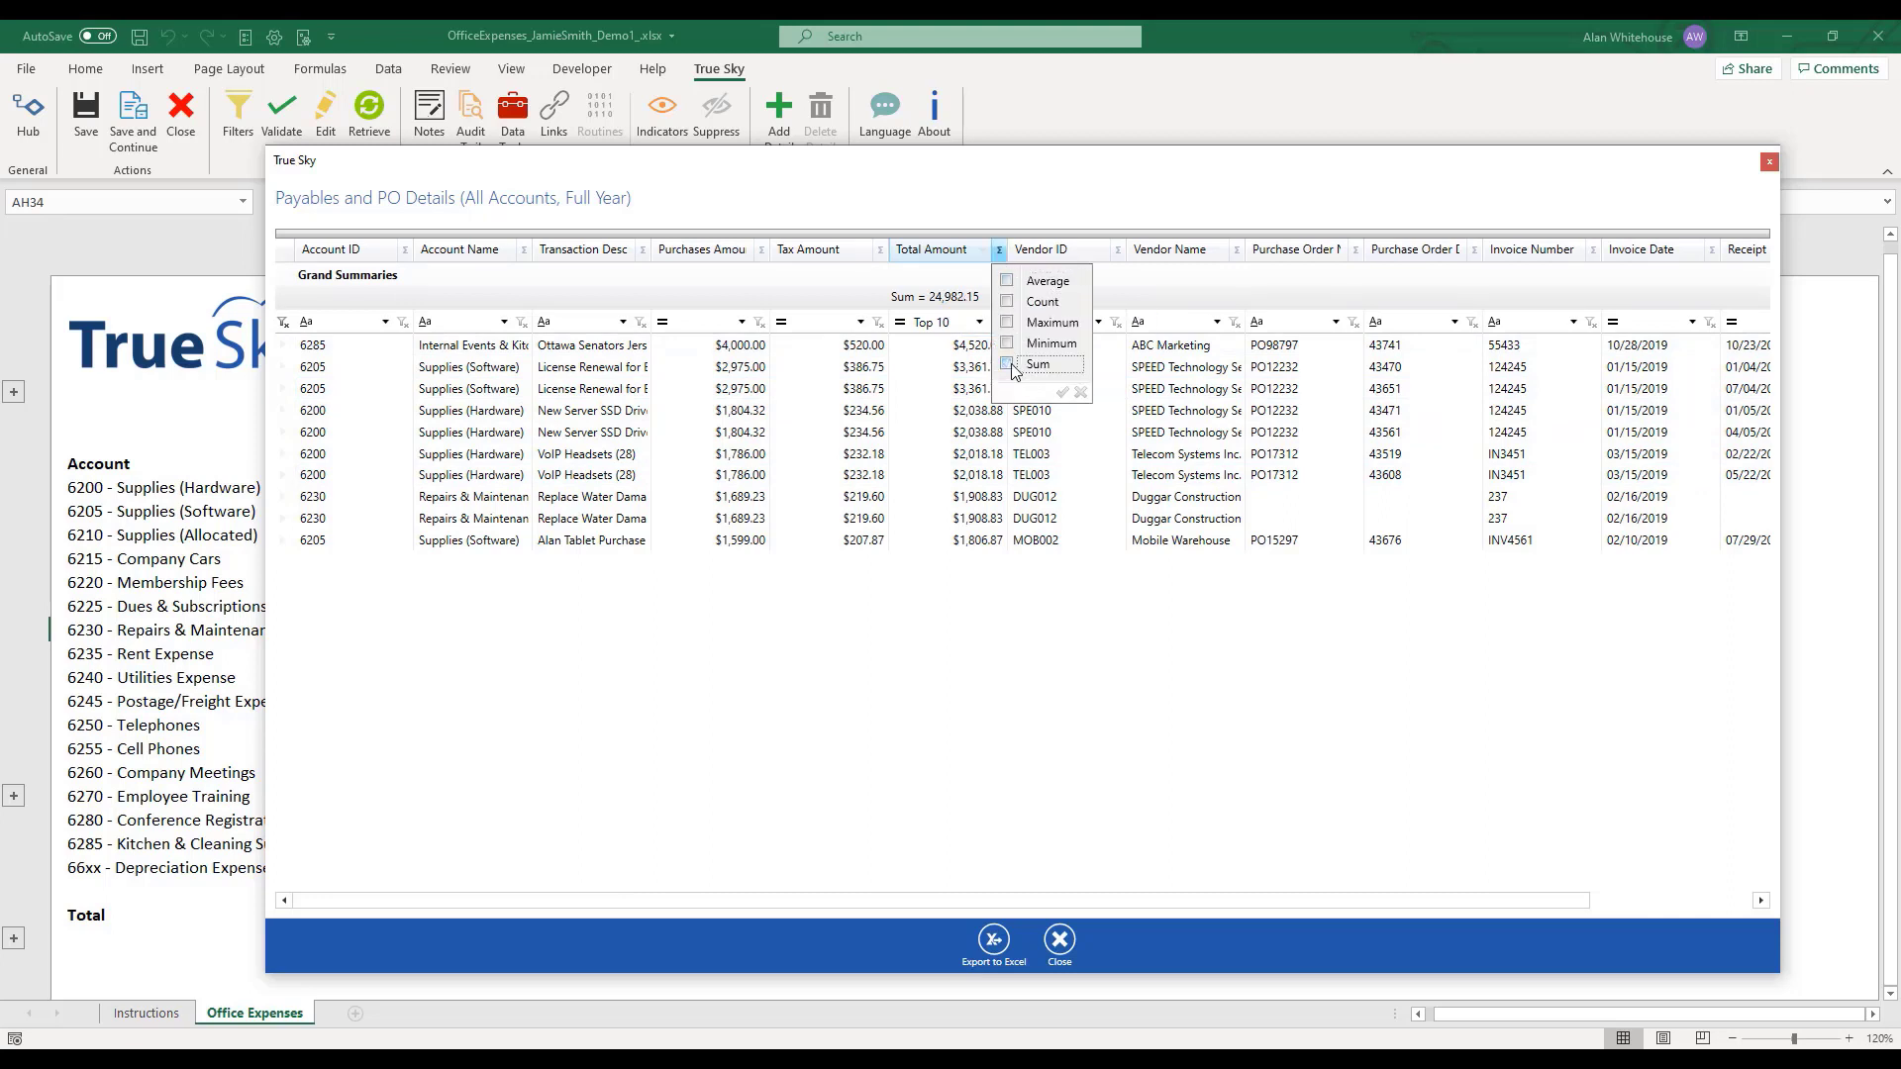
pyautogui.click(1063, 394)
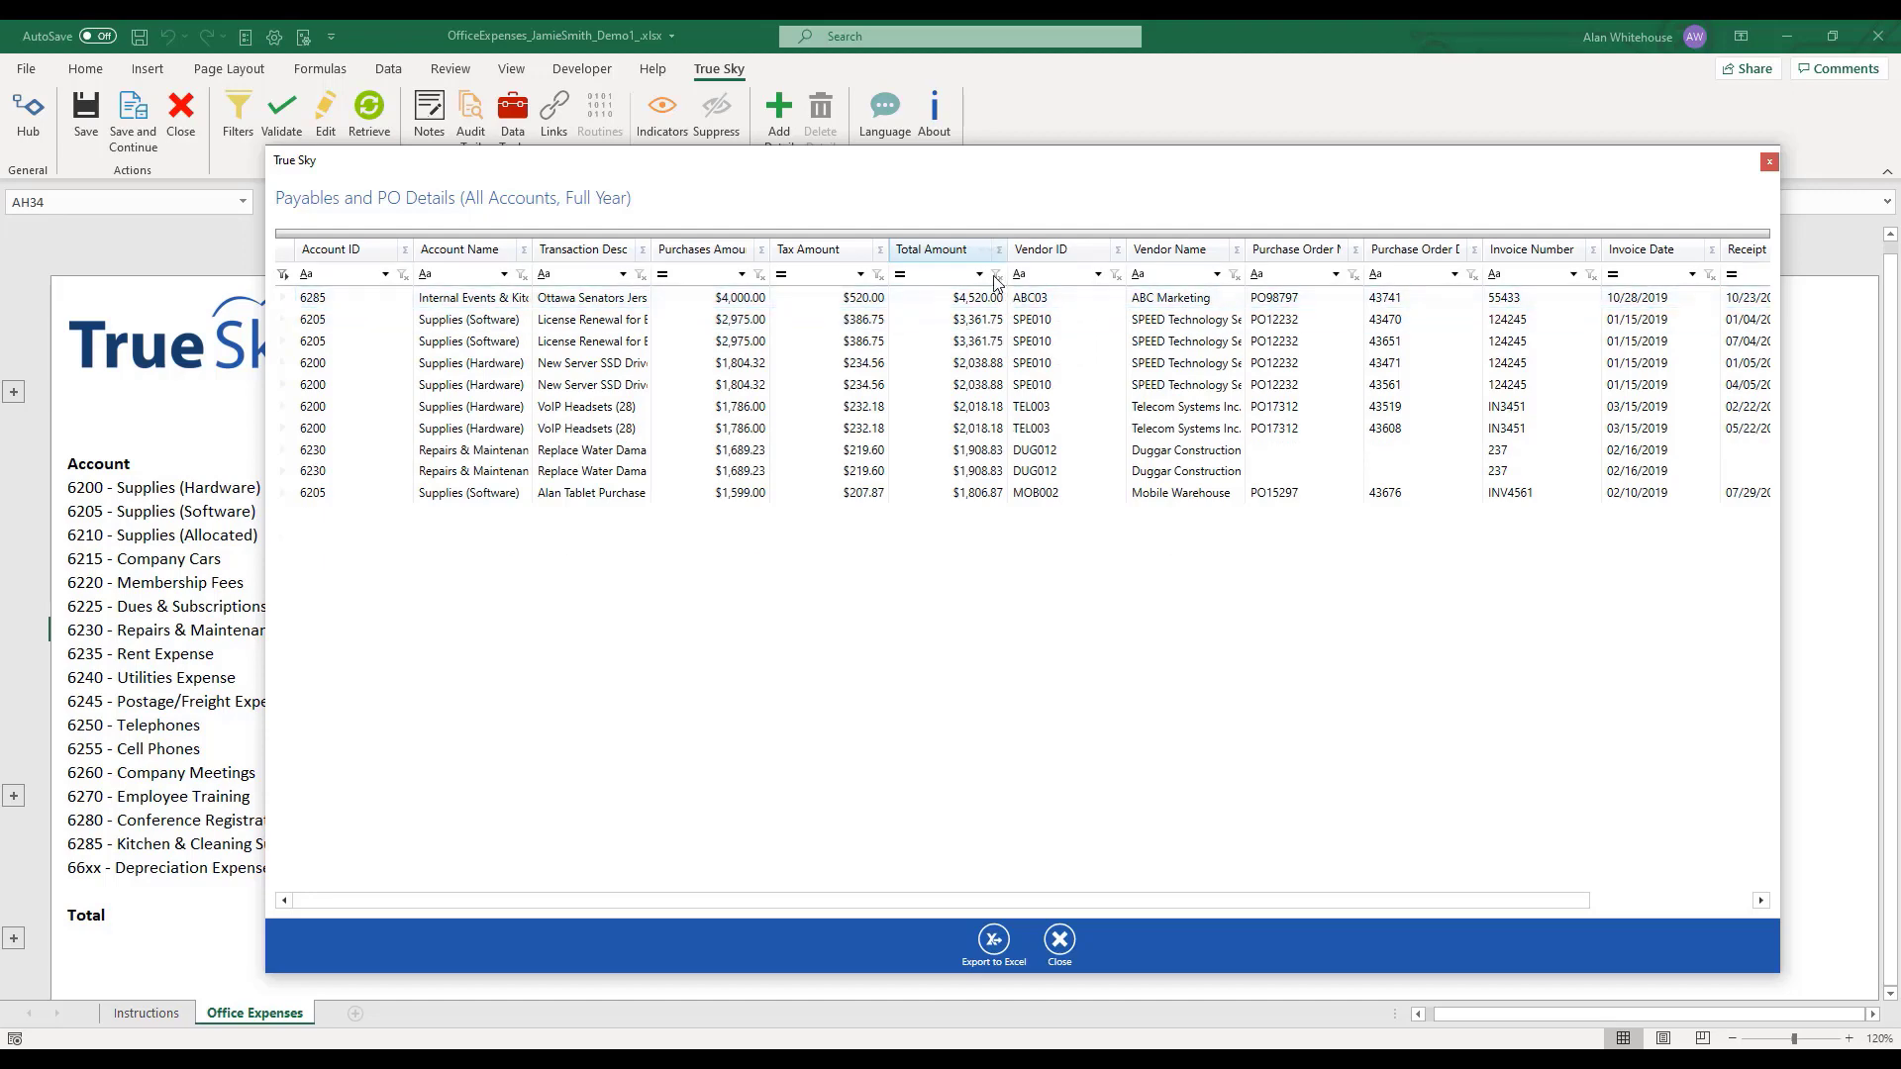
pyautogui.click(996, 274)
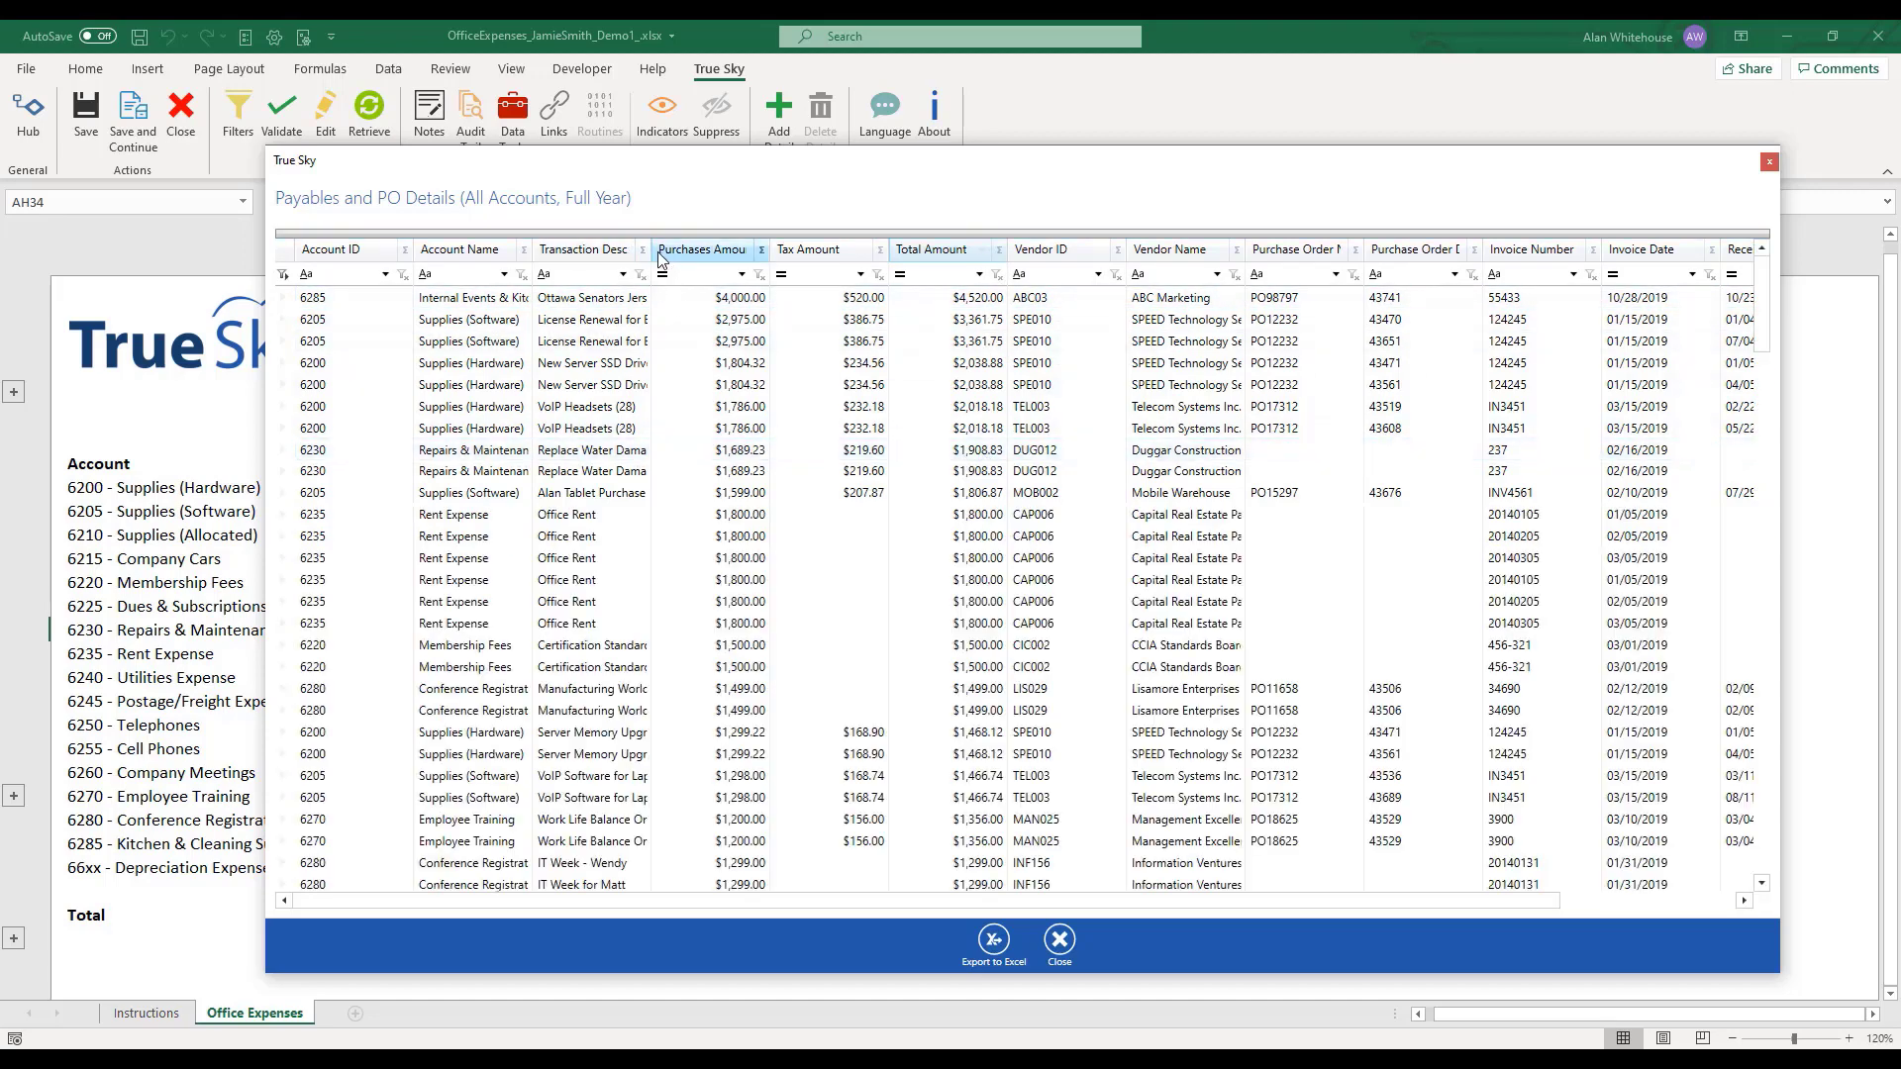
# Widen the Transaction Description and Account Name columns, and group the transactions by Account Name and within it by Vendor Name
pyautogui.moveTo(653, 259); pyautogui.dragTo(733, 271)
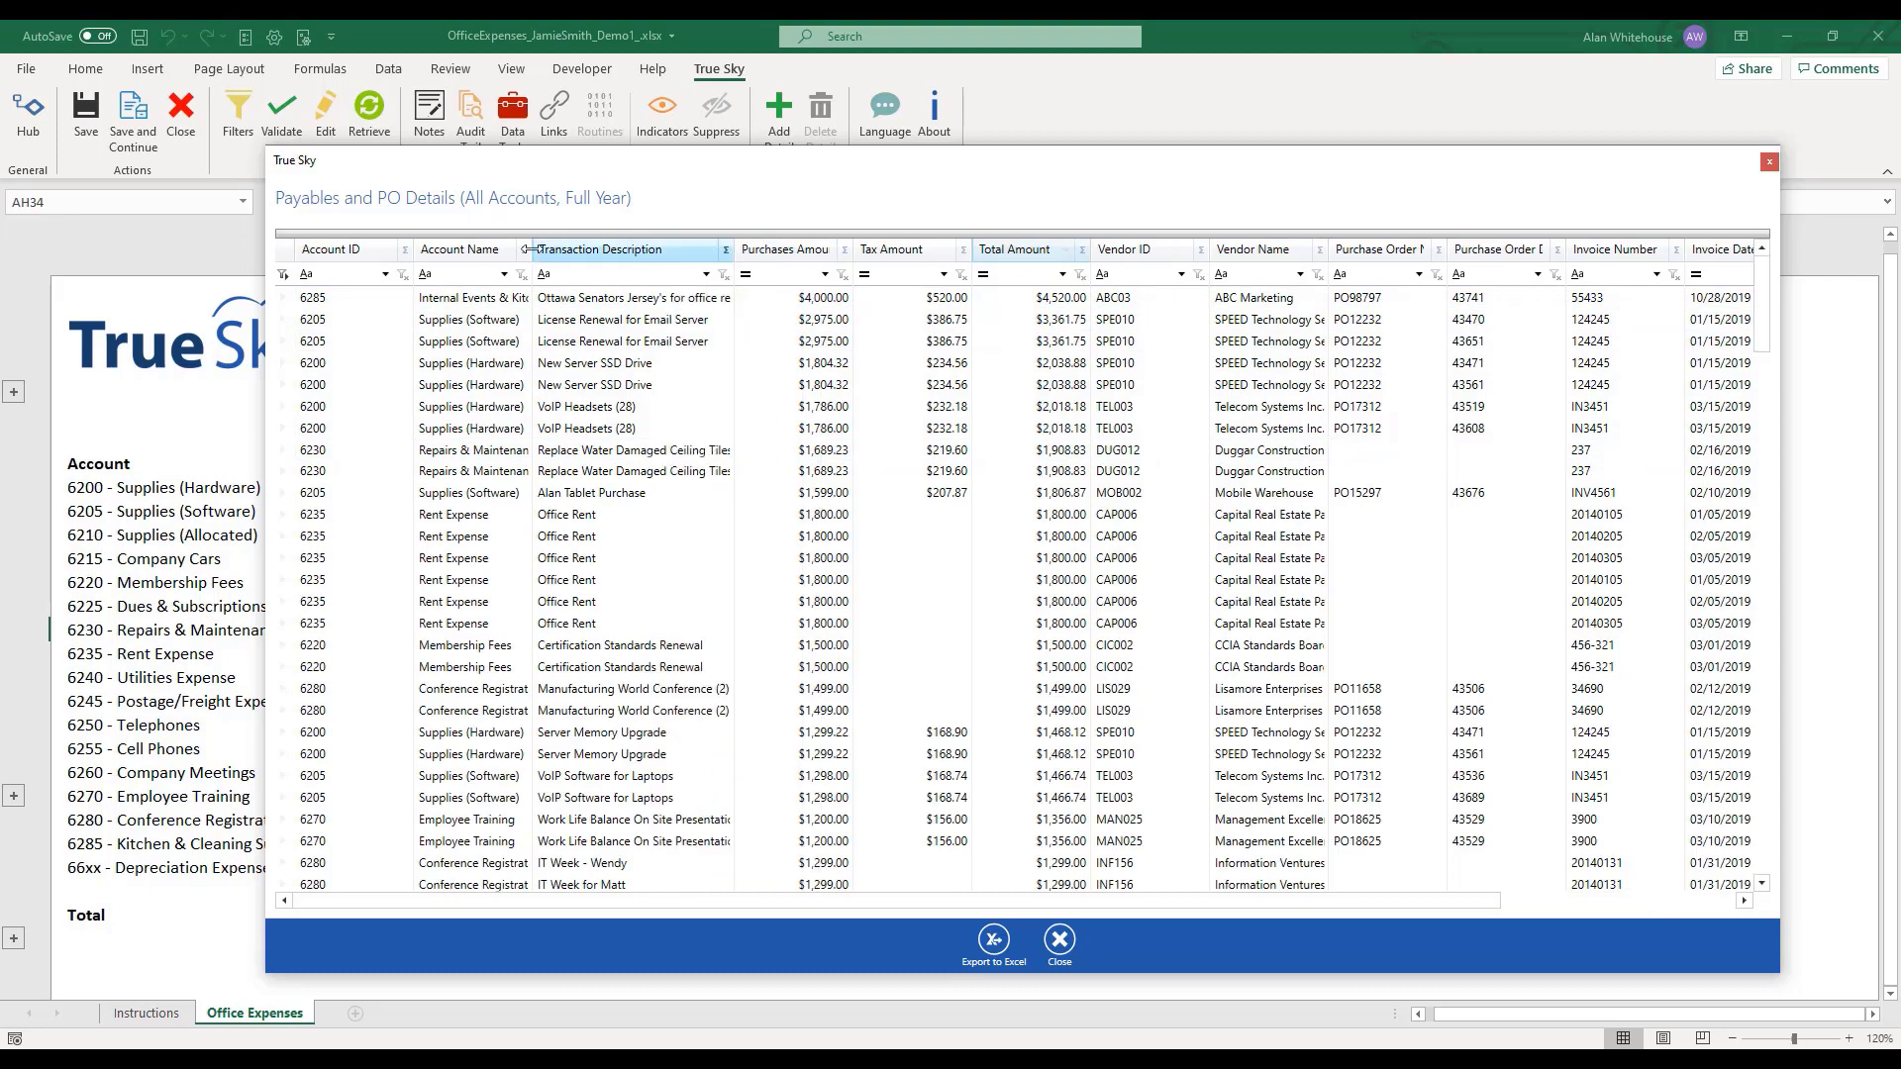
pyautogui.moveTo(533, 255); pyautogui.dragTo(466, 259)
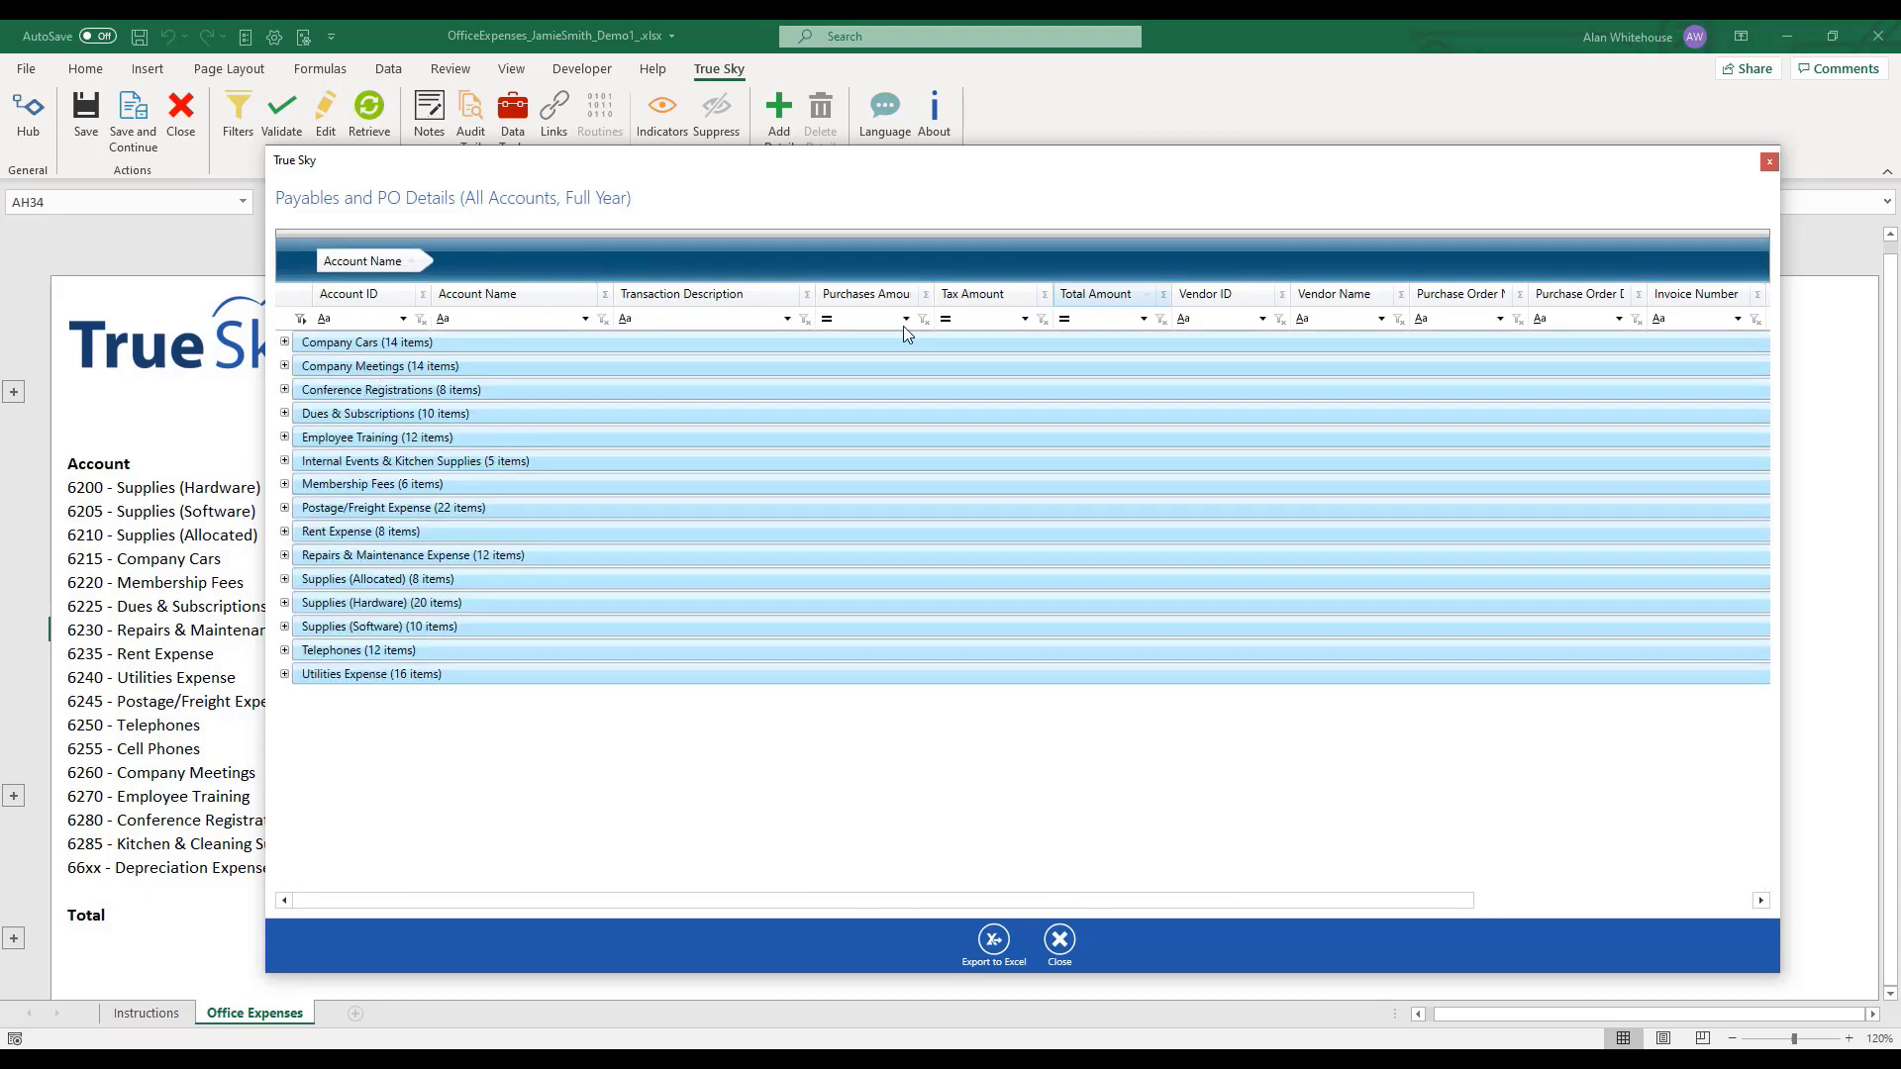
pyautogui.moveTo(1346, 304); pyautogui.dragTo(1188, 258)
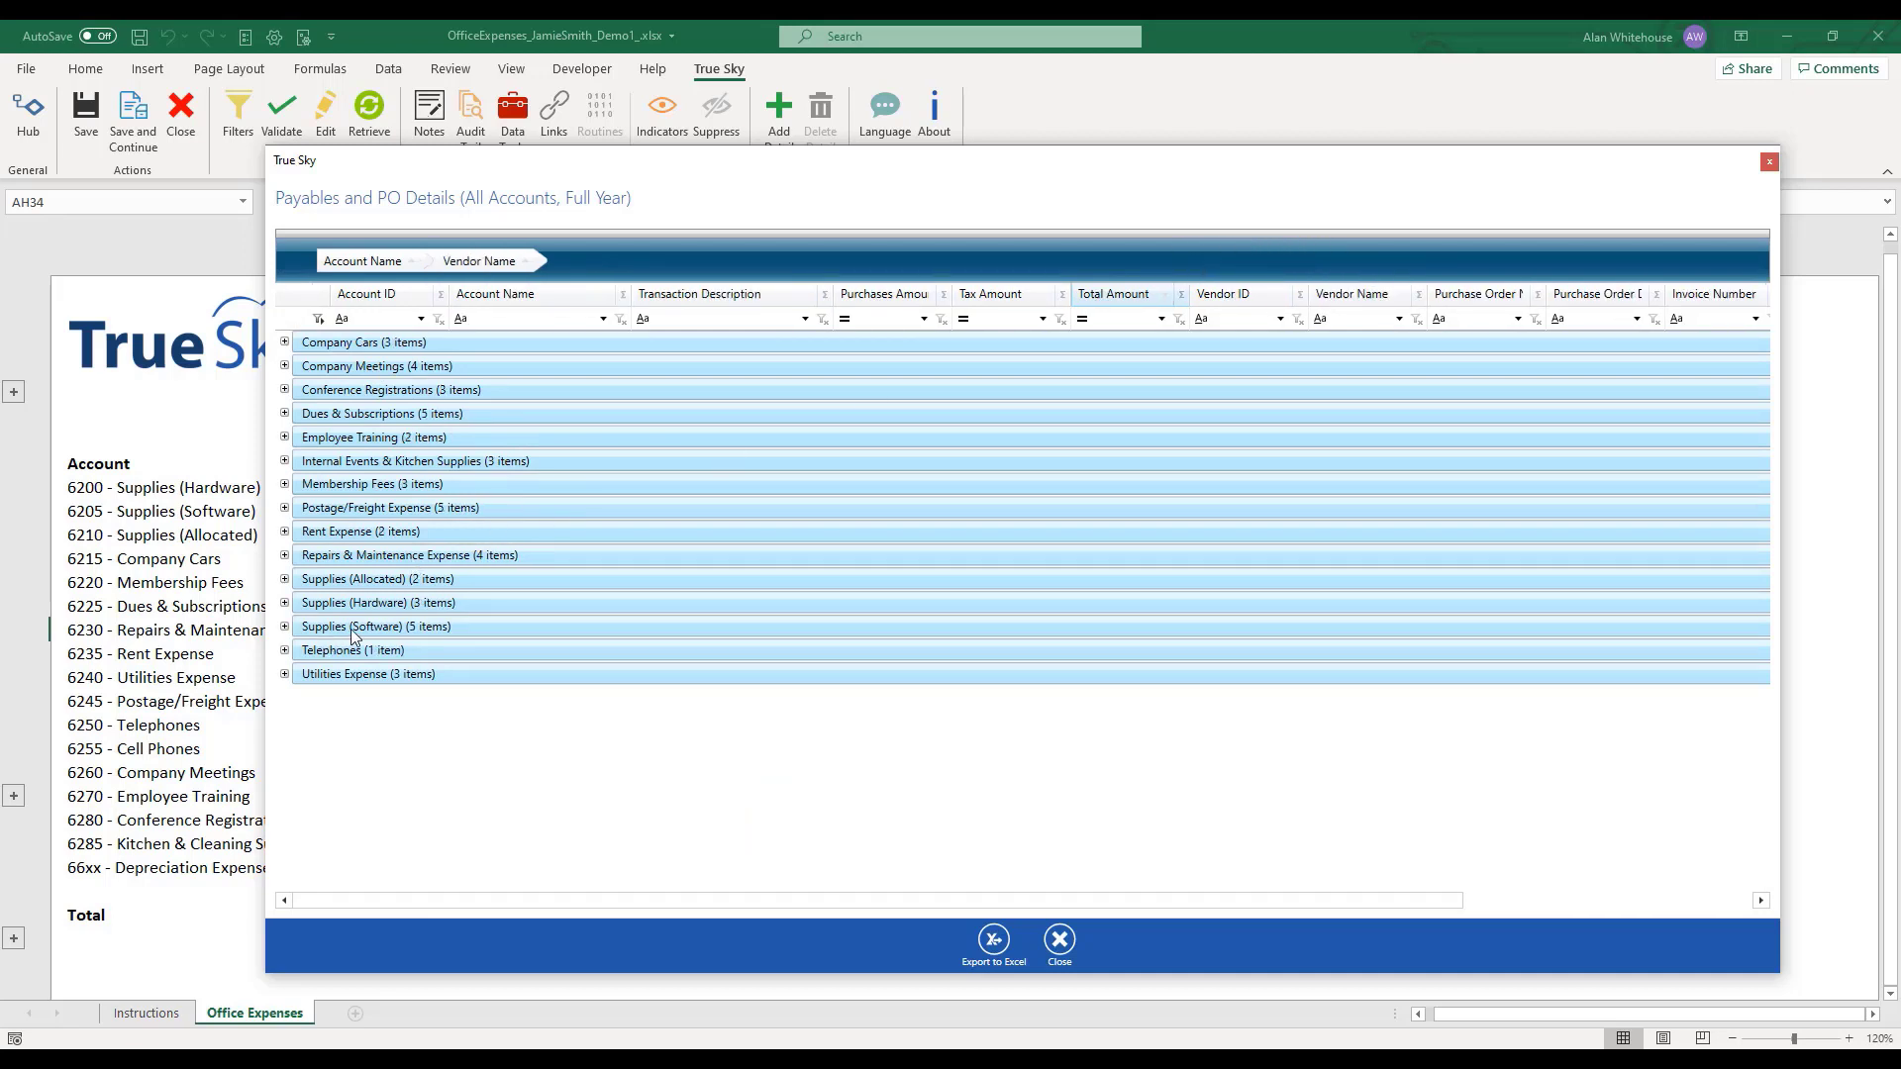
# Expand Mobile Warehouse under Supplies (Software) and export the grouped details to Payables and PO Details (All Accounts, Full Year).xlsx
pyautogui.click(284, 627)
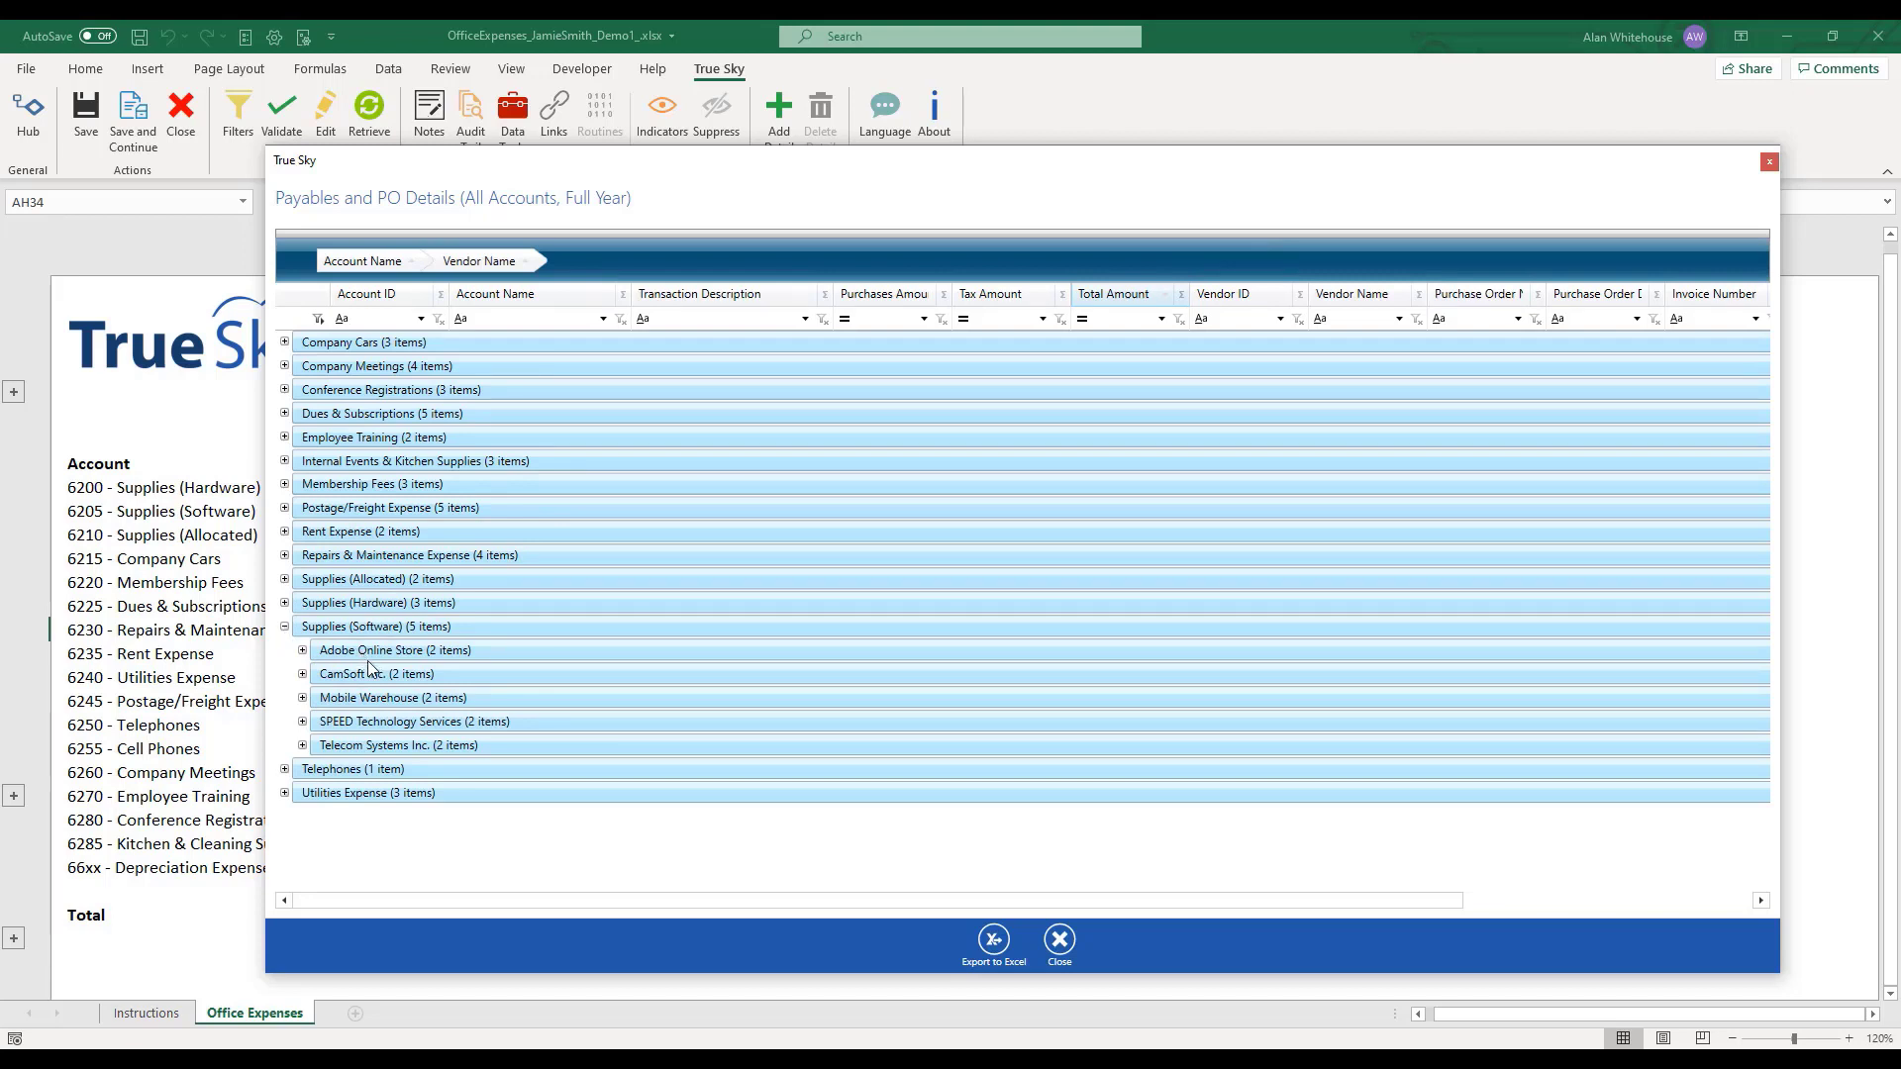
pyautogui.click(303, 699)
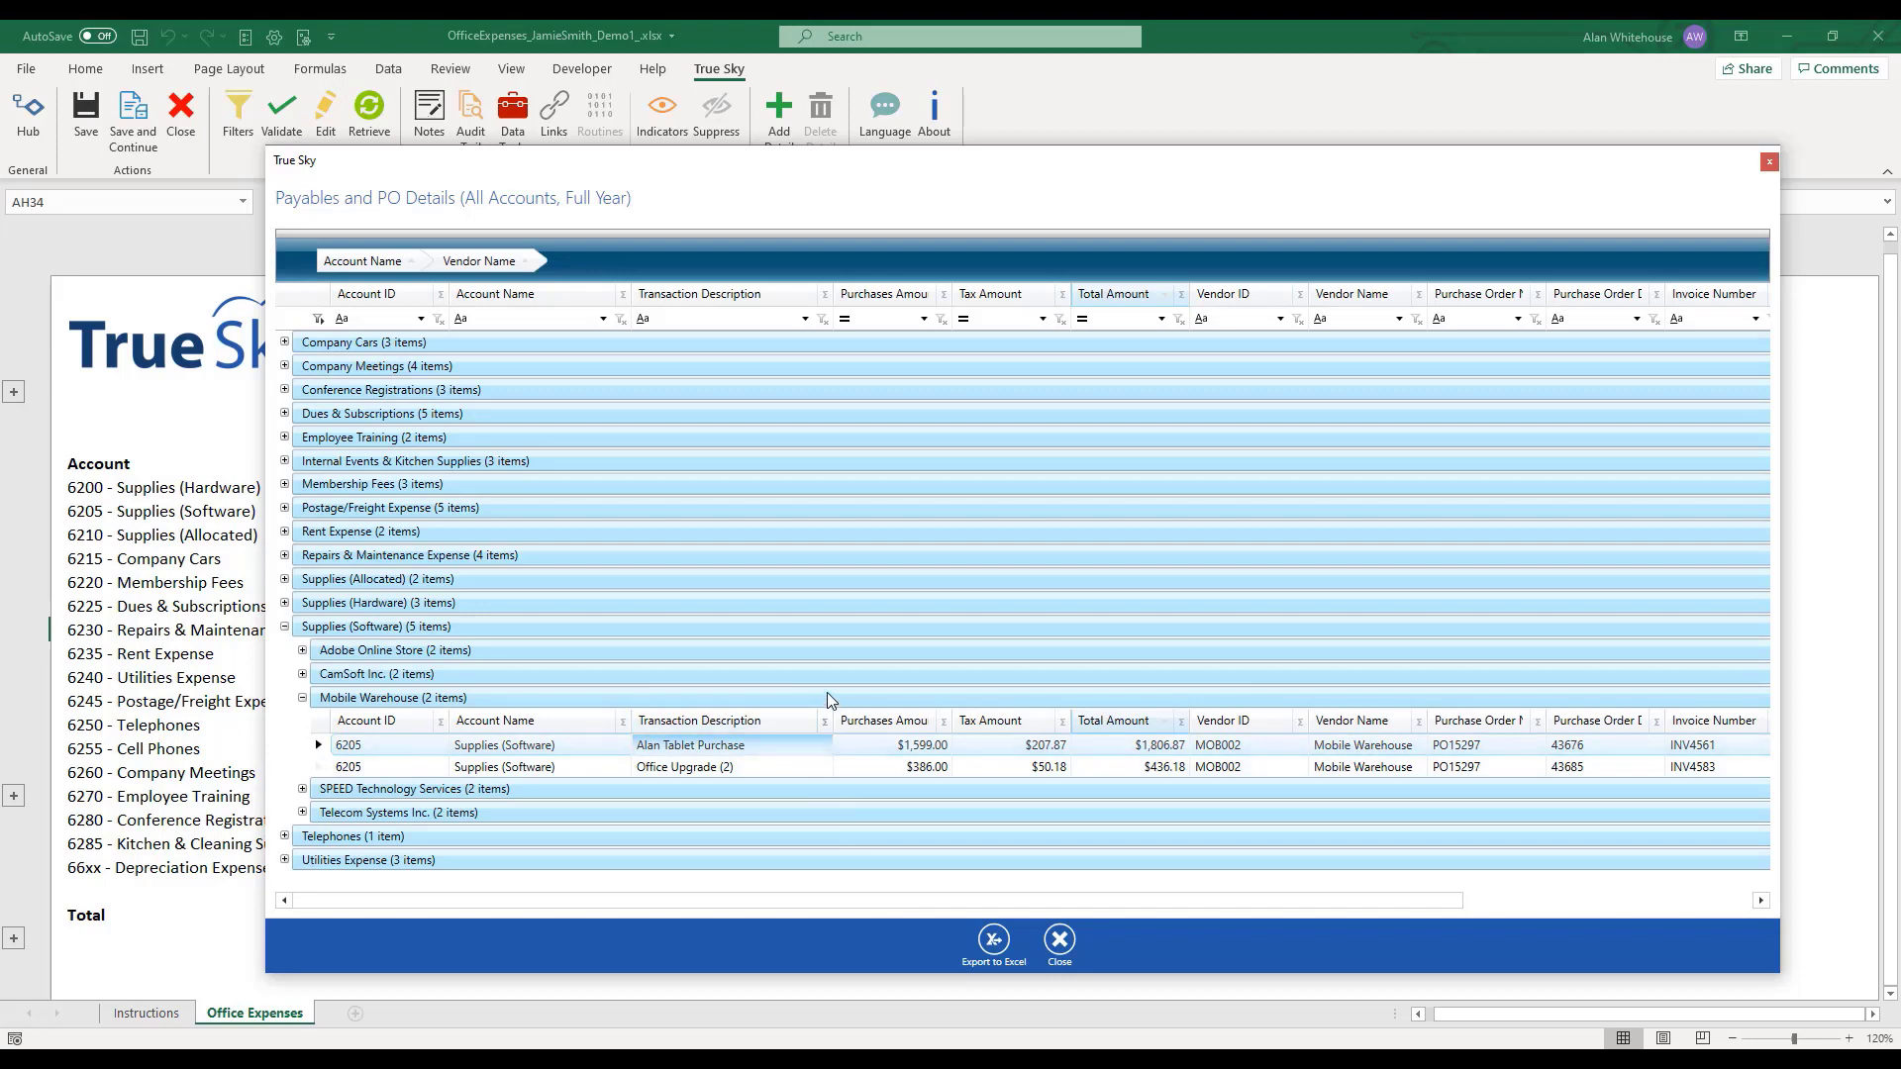
pyautogui.click(995, 944)
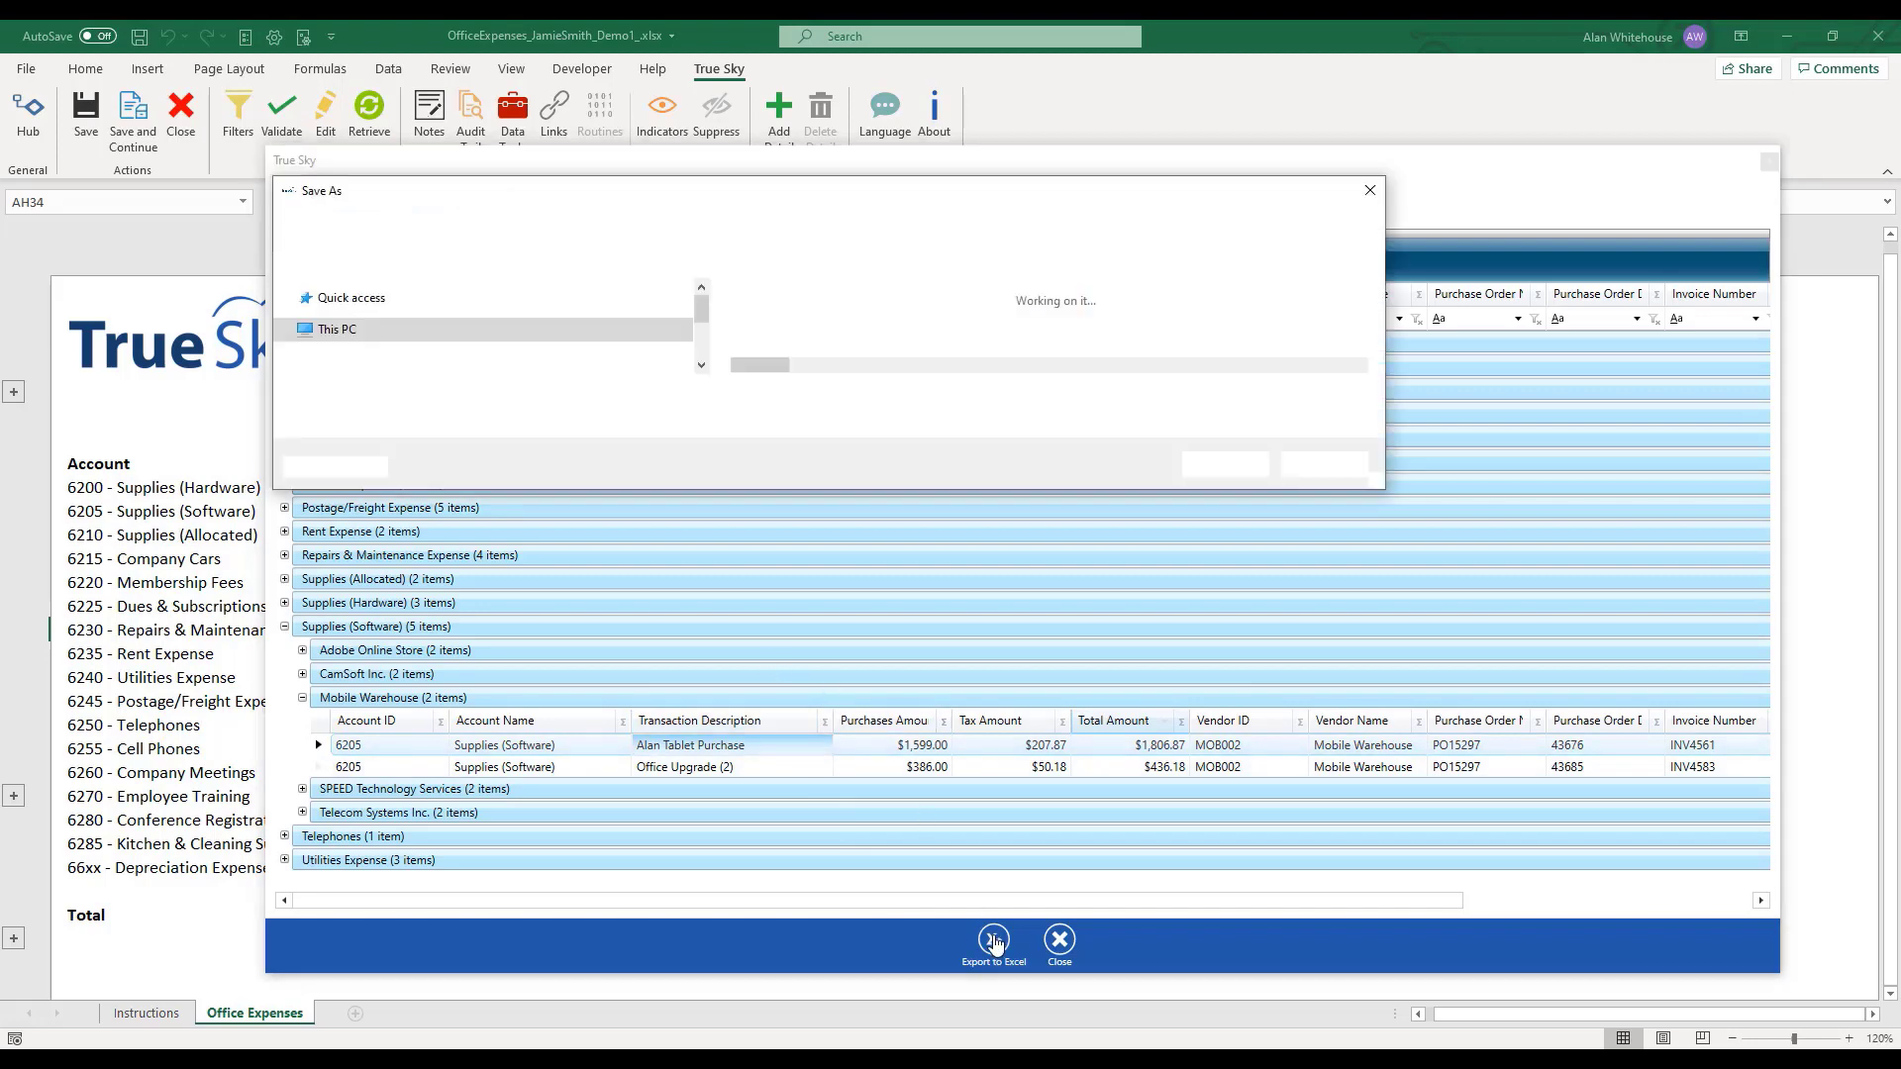
pyautogui.click(1226, 465)
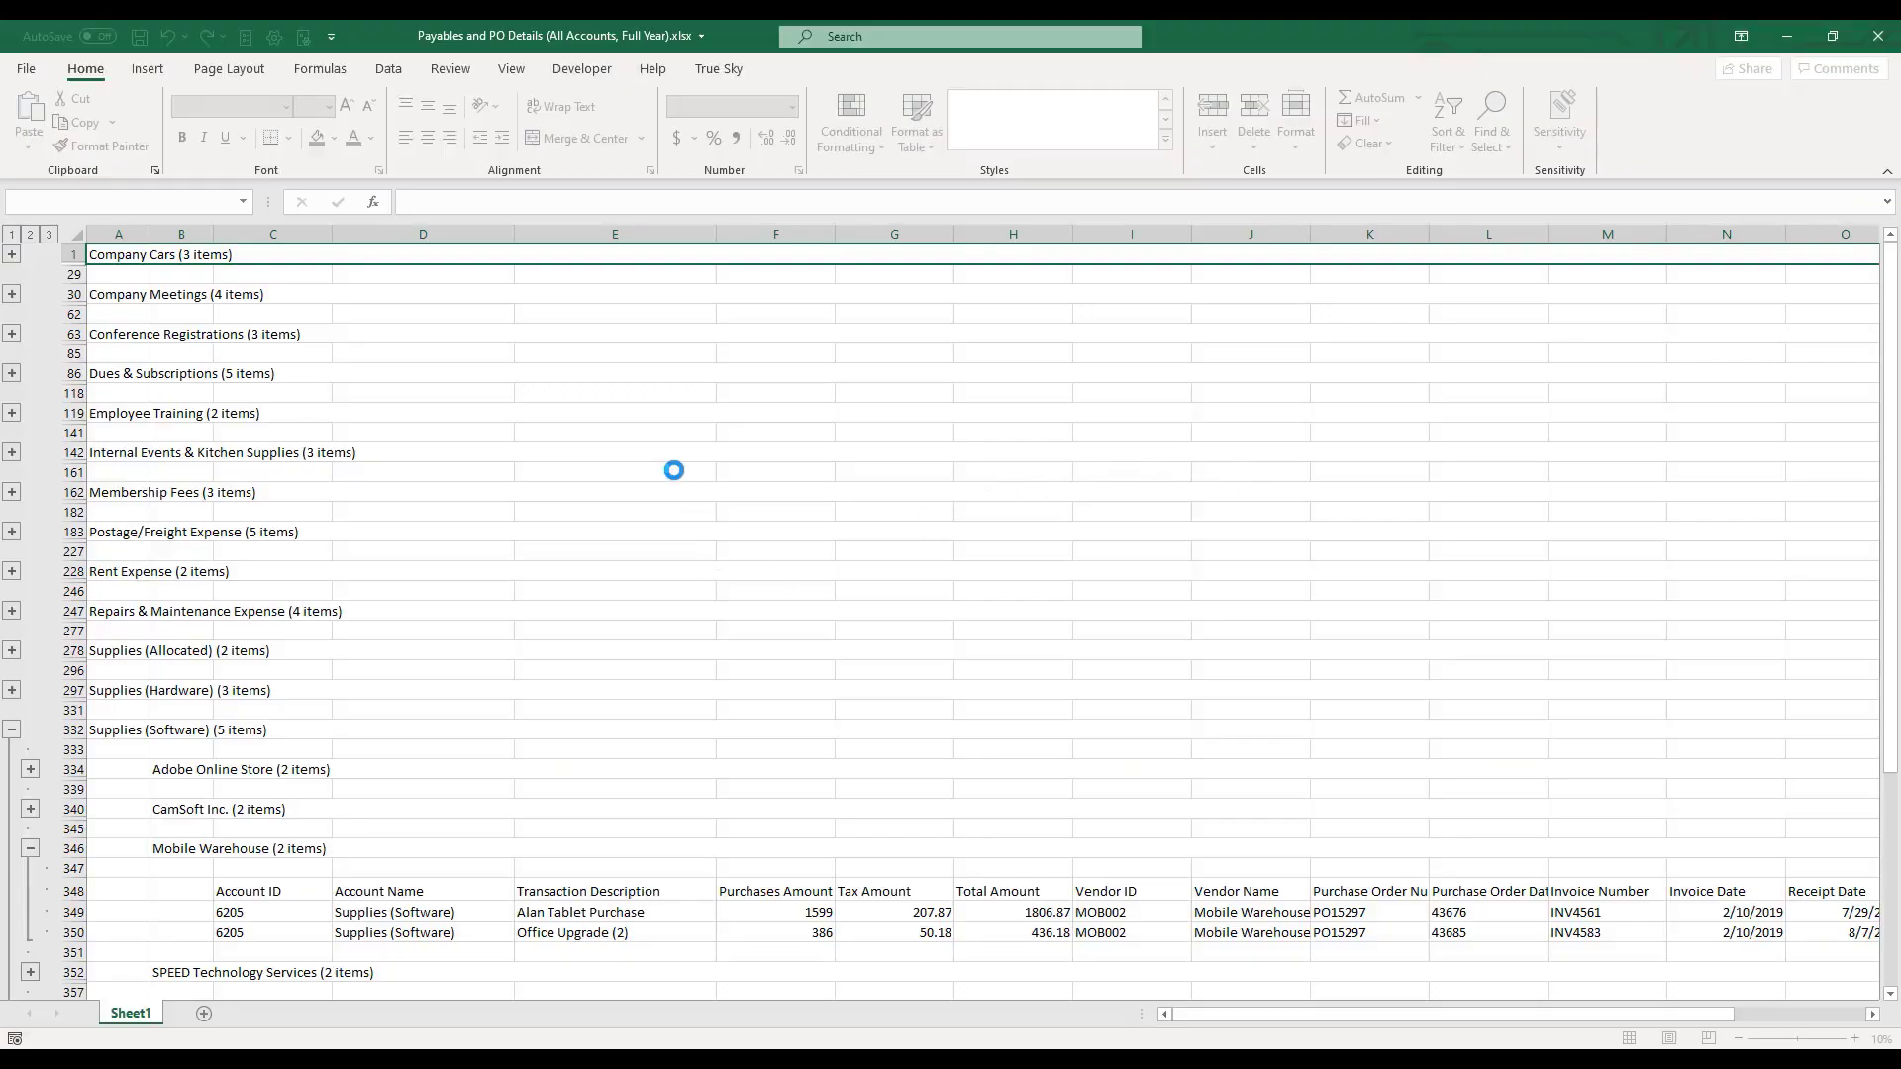
# Review the account and vendor groups in the exported workbook, minimize it, and close the payables details window
pyautogui.click(674, 470)
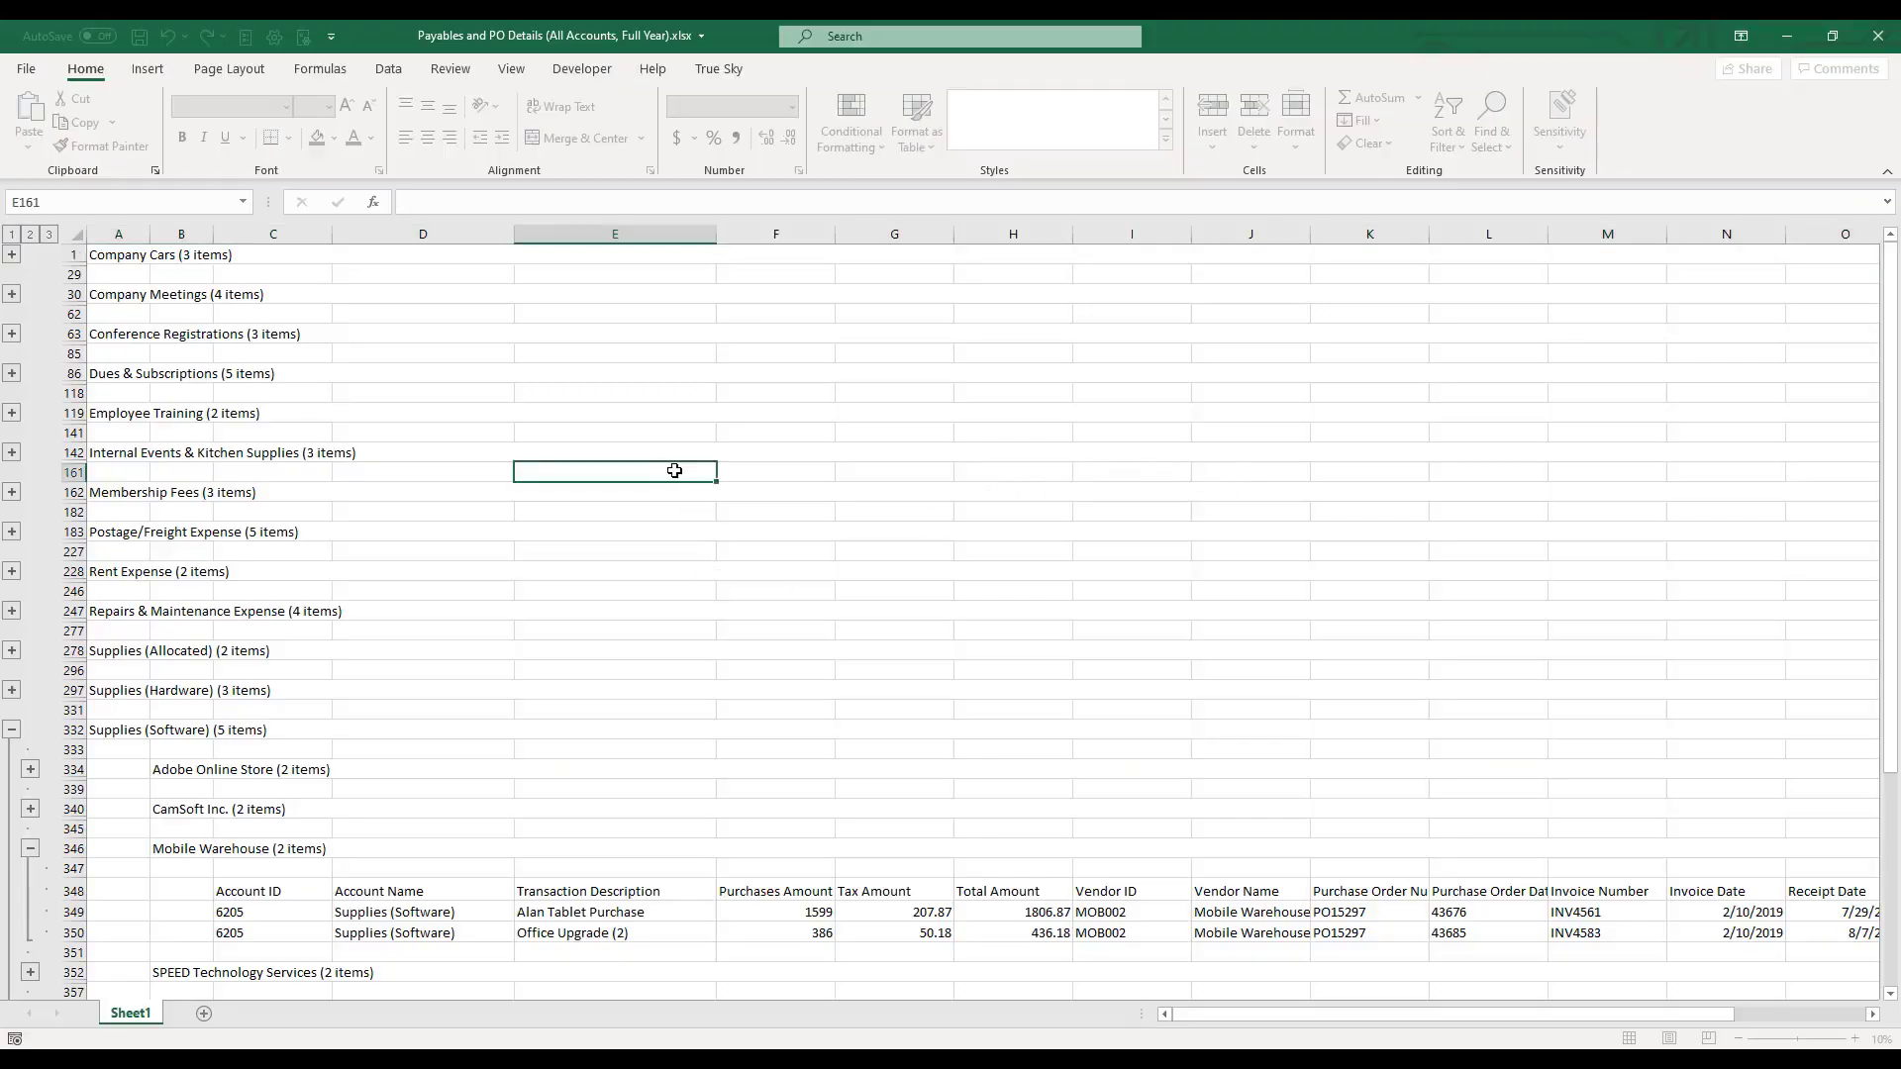
pyautogui.scroll(-1, 609, 678)
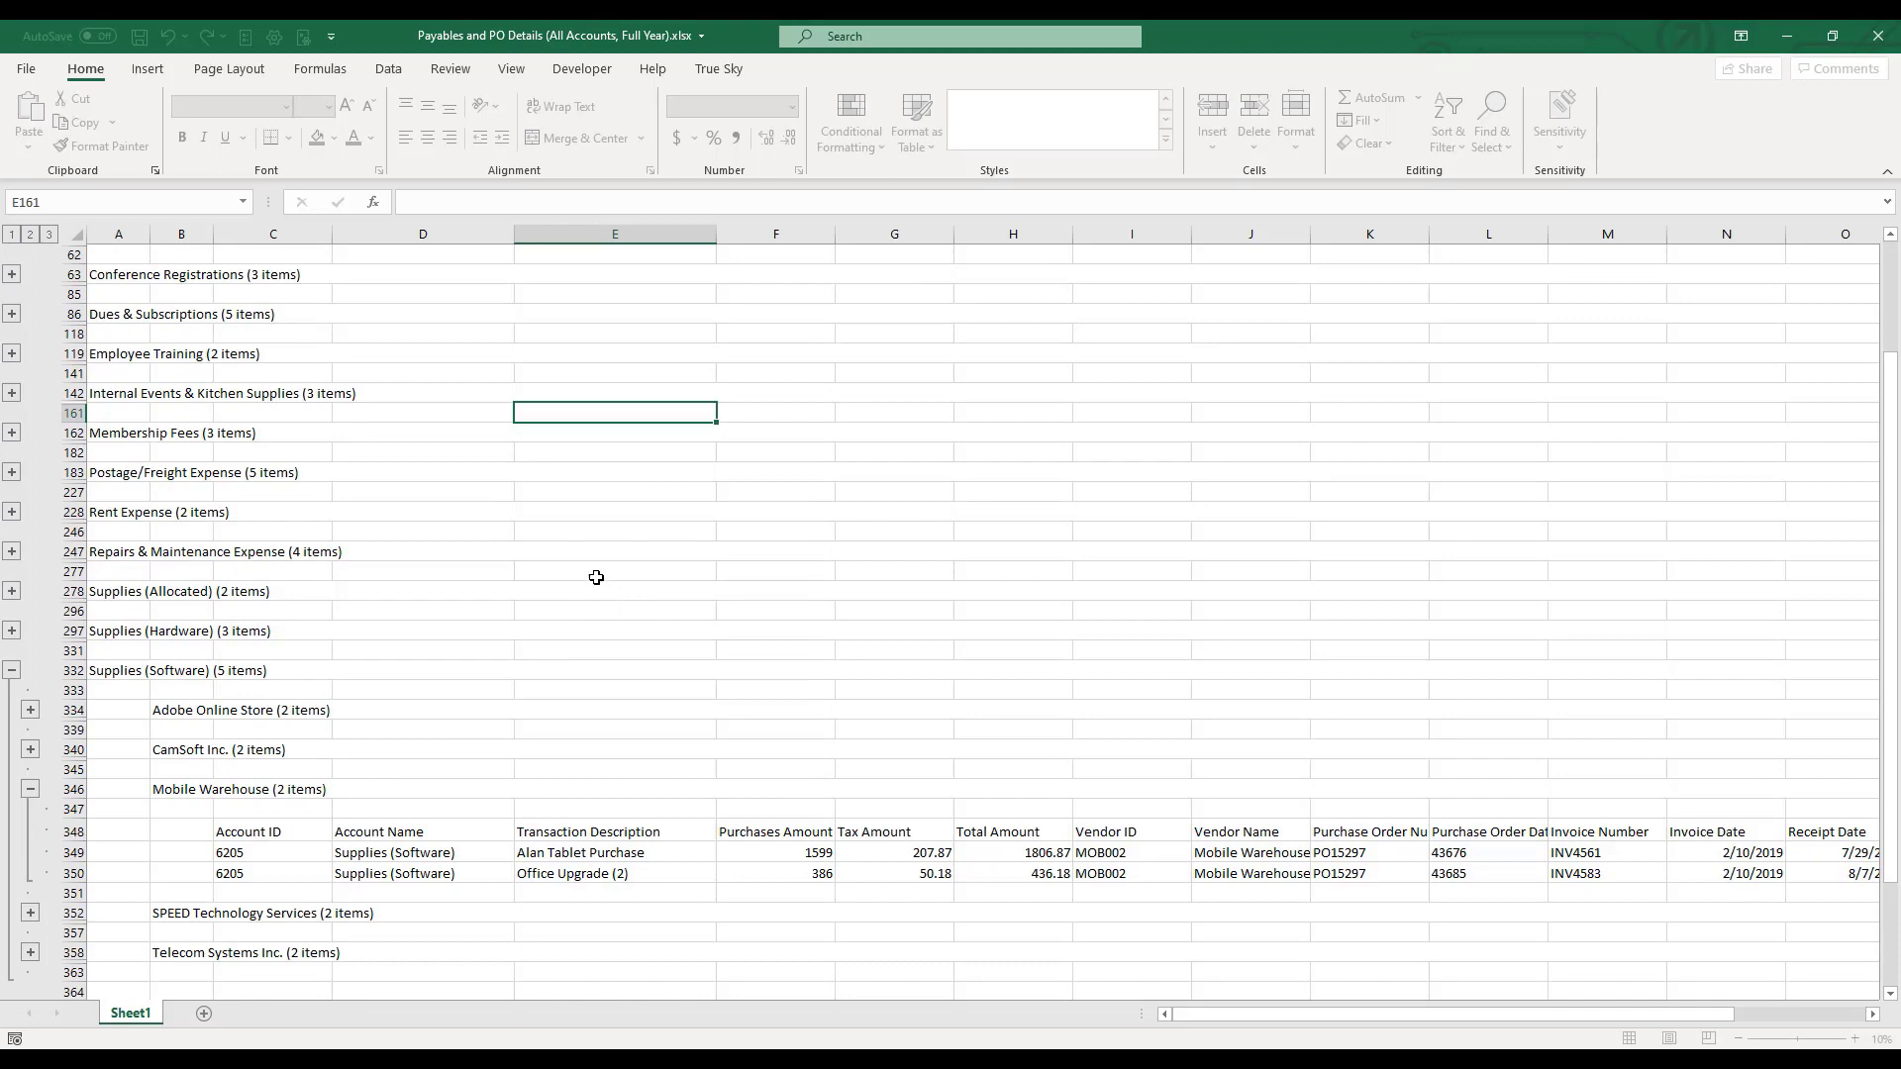
pyautogui.click(1787, 37)
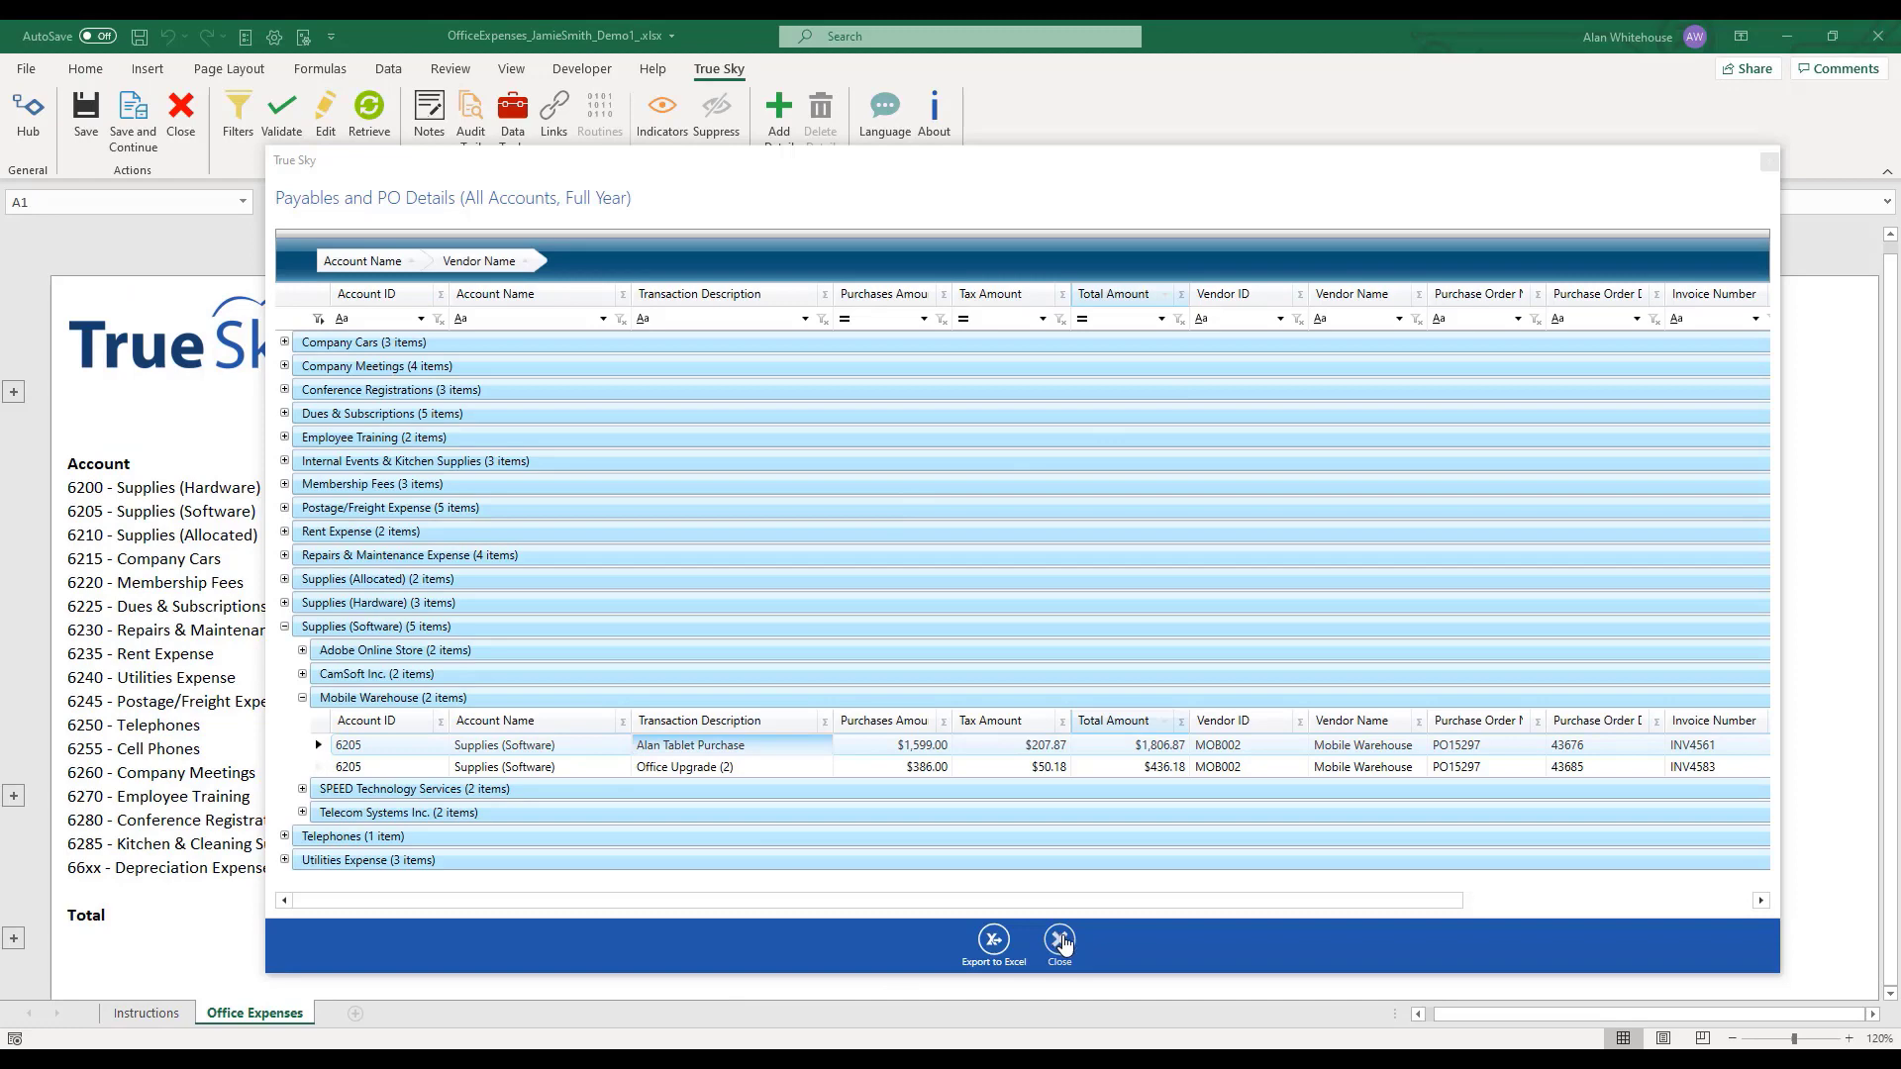
pyautogui.click(1060, 941)
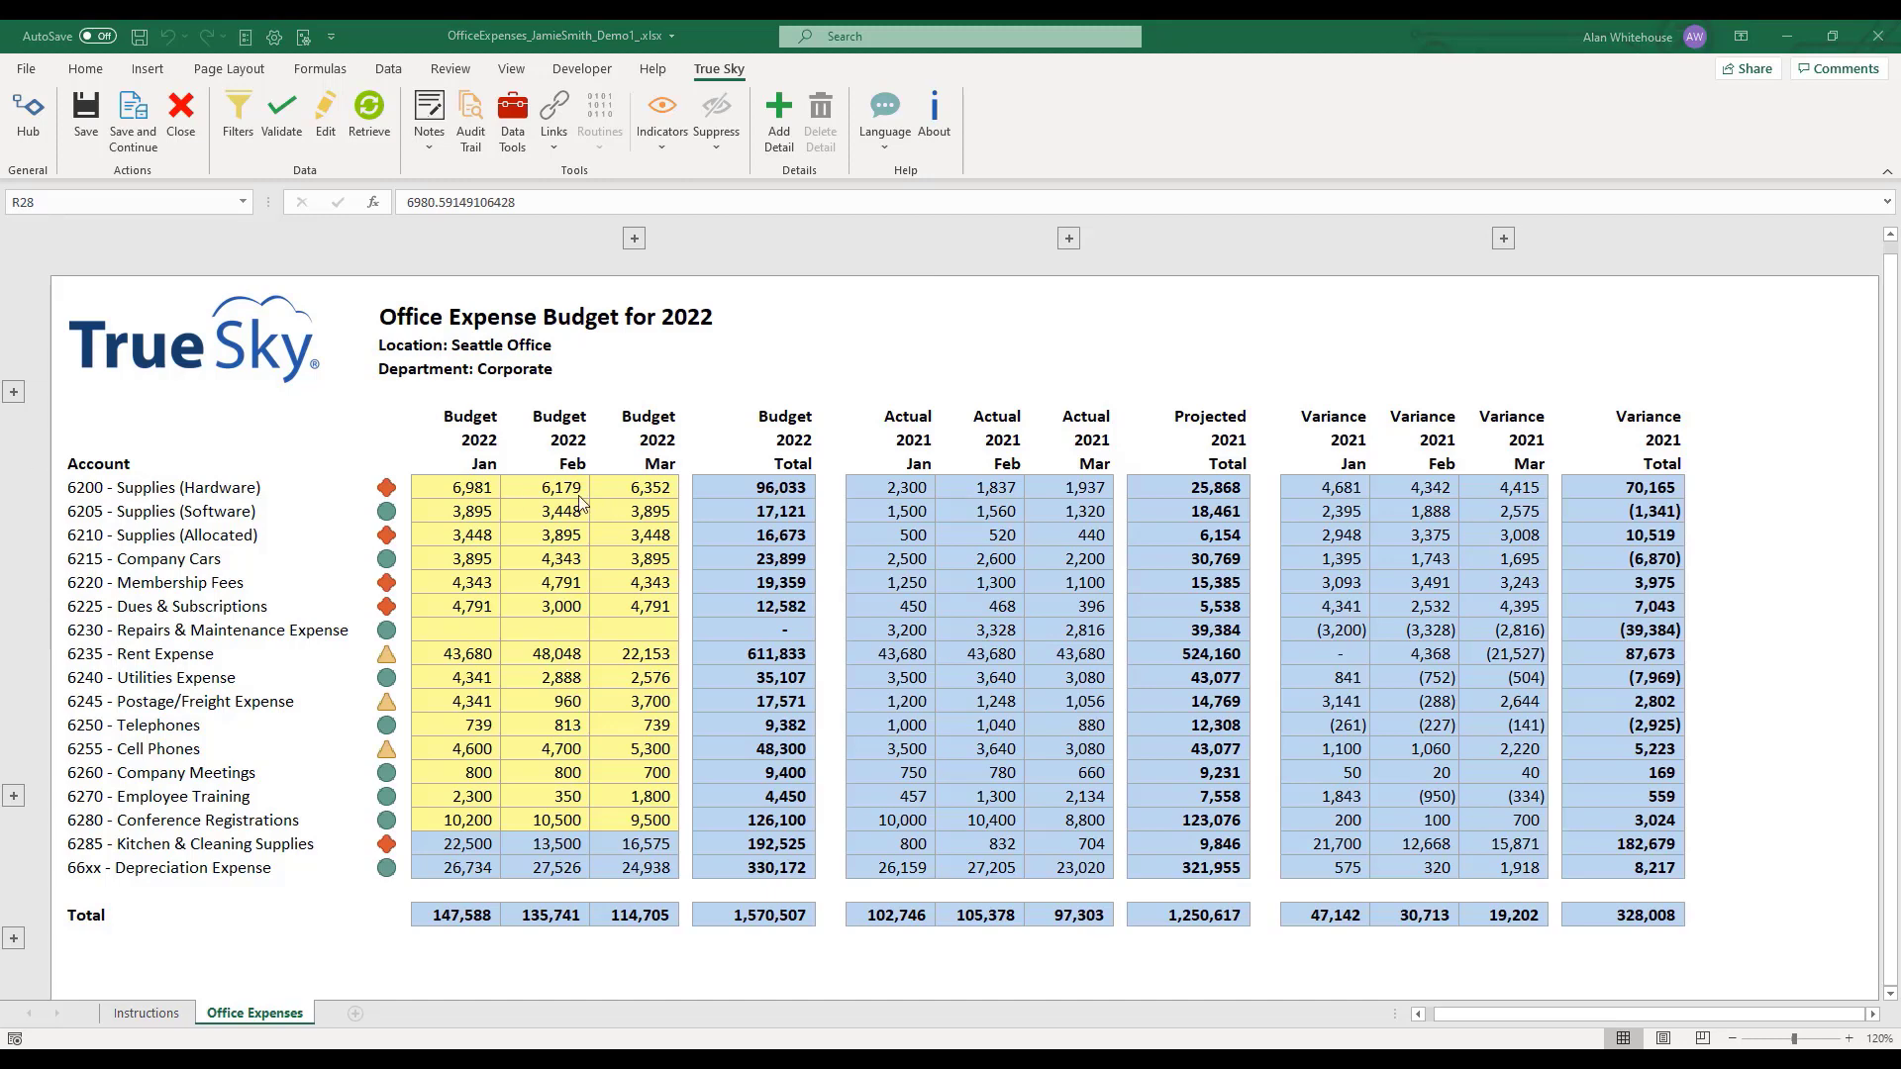
# Switch to the corporate Income Statement workbook and expand the Projected 2021 total into its monthly columns
pyautogui.click(475, 490)
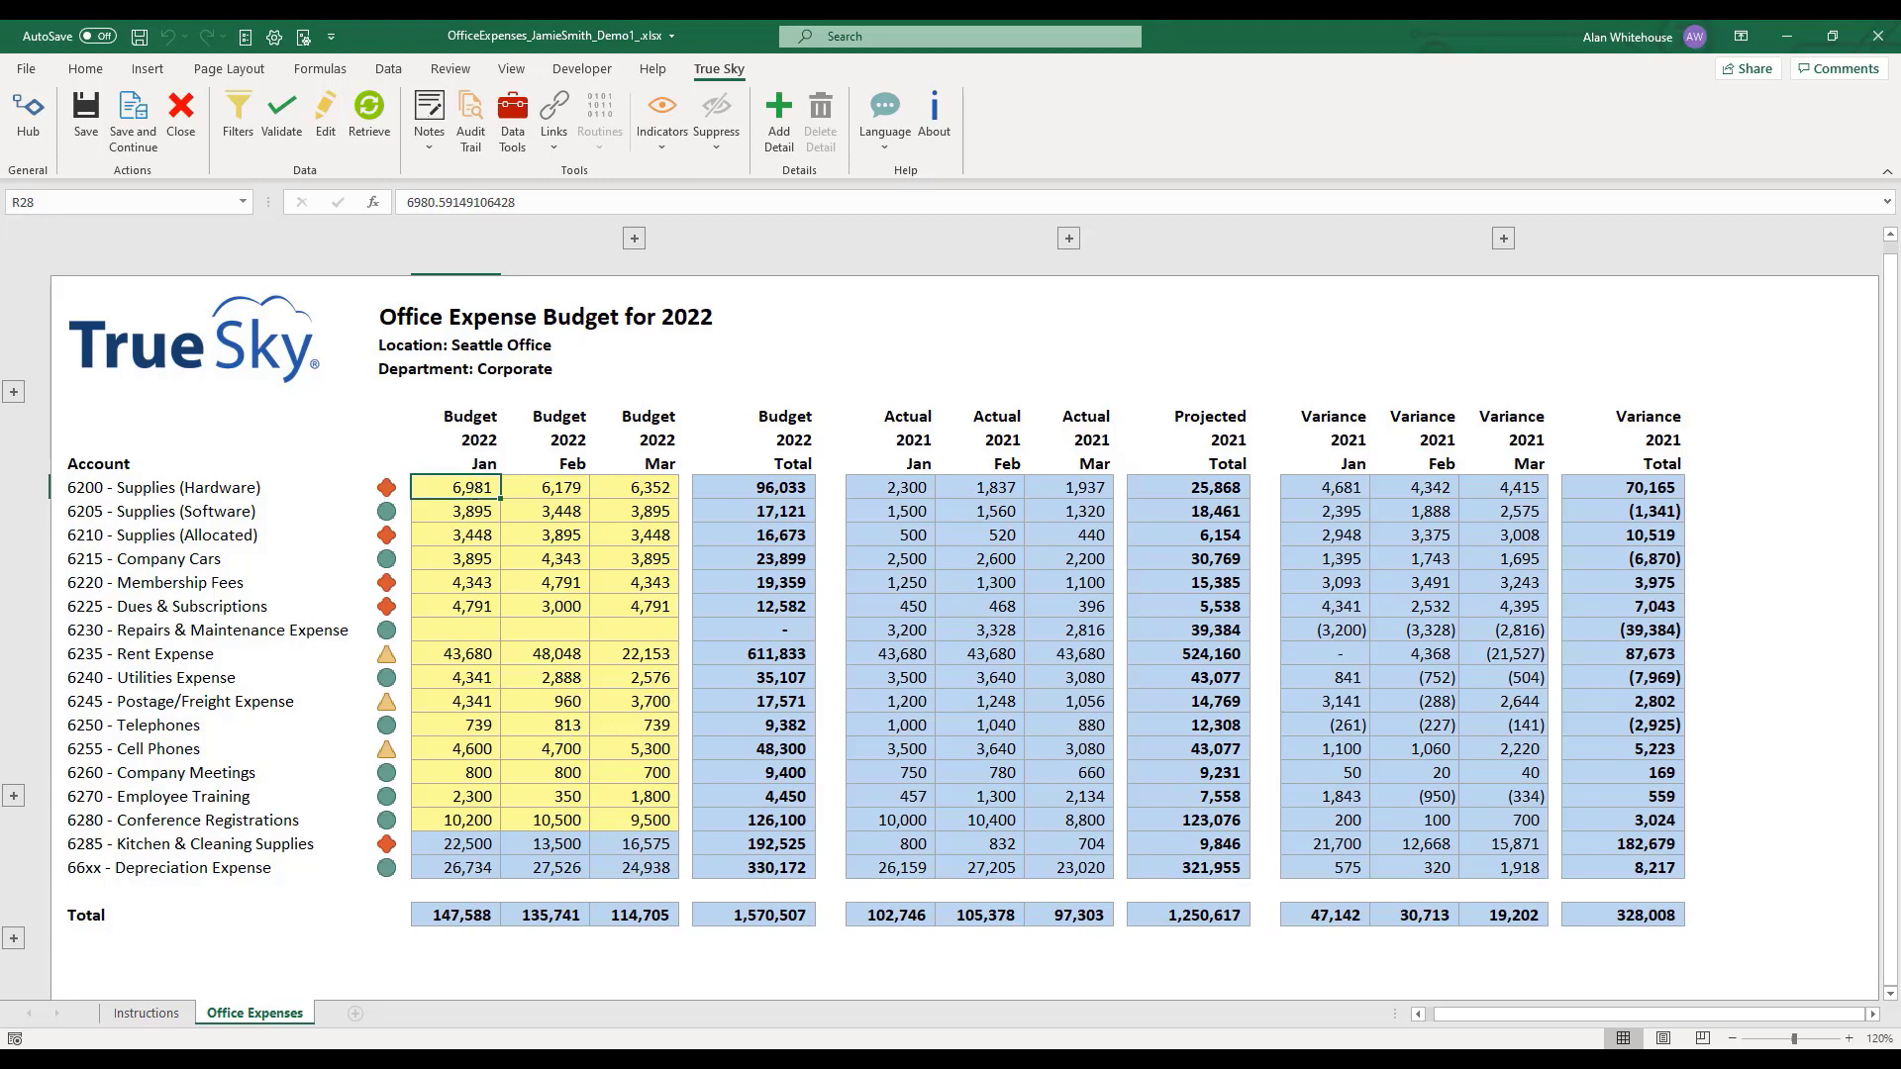
pyautogui.hotkey('alt', 'Tab')
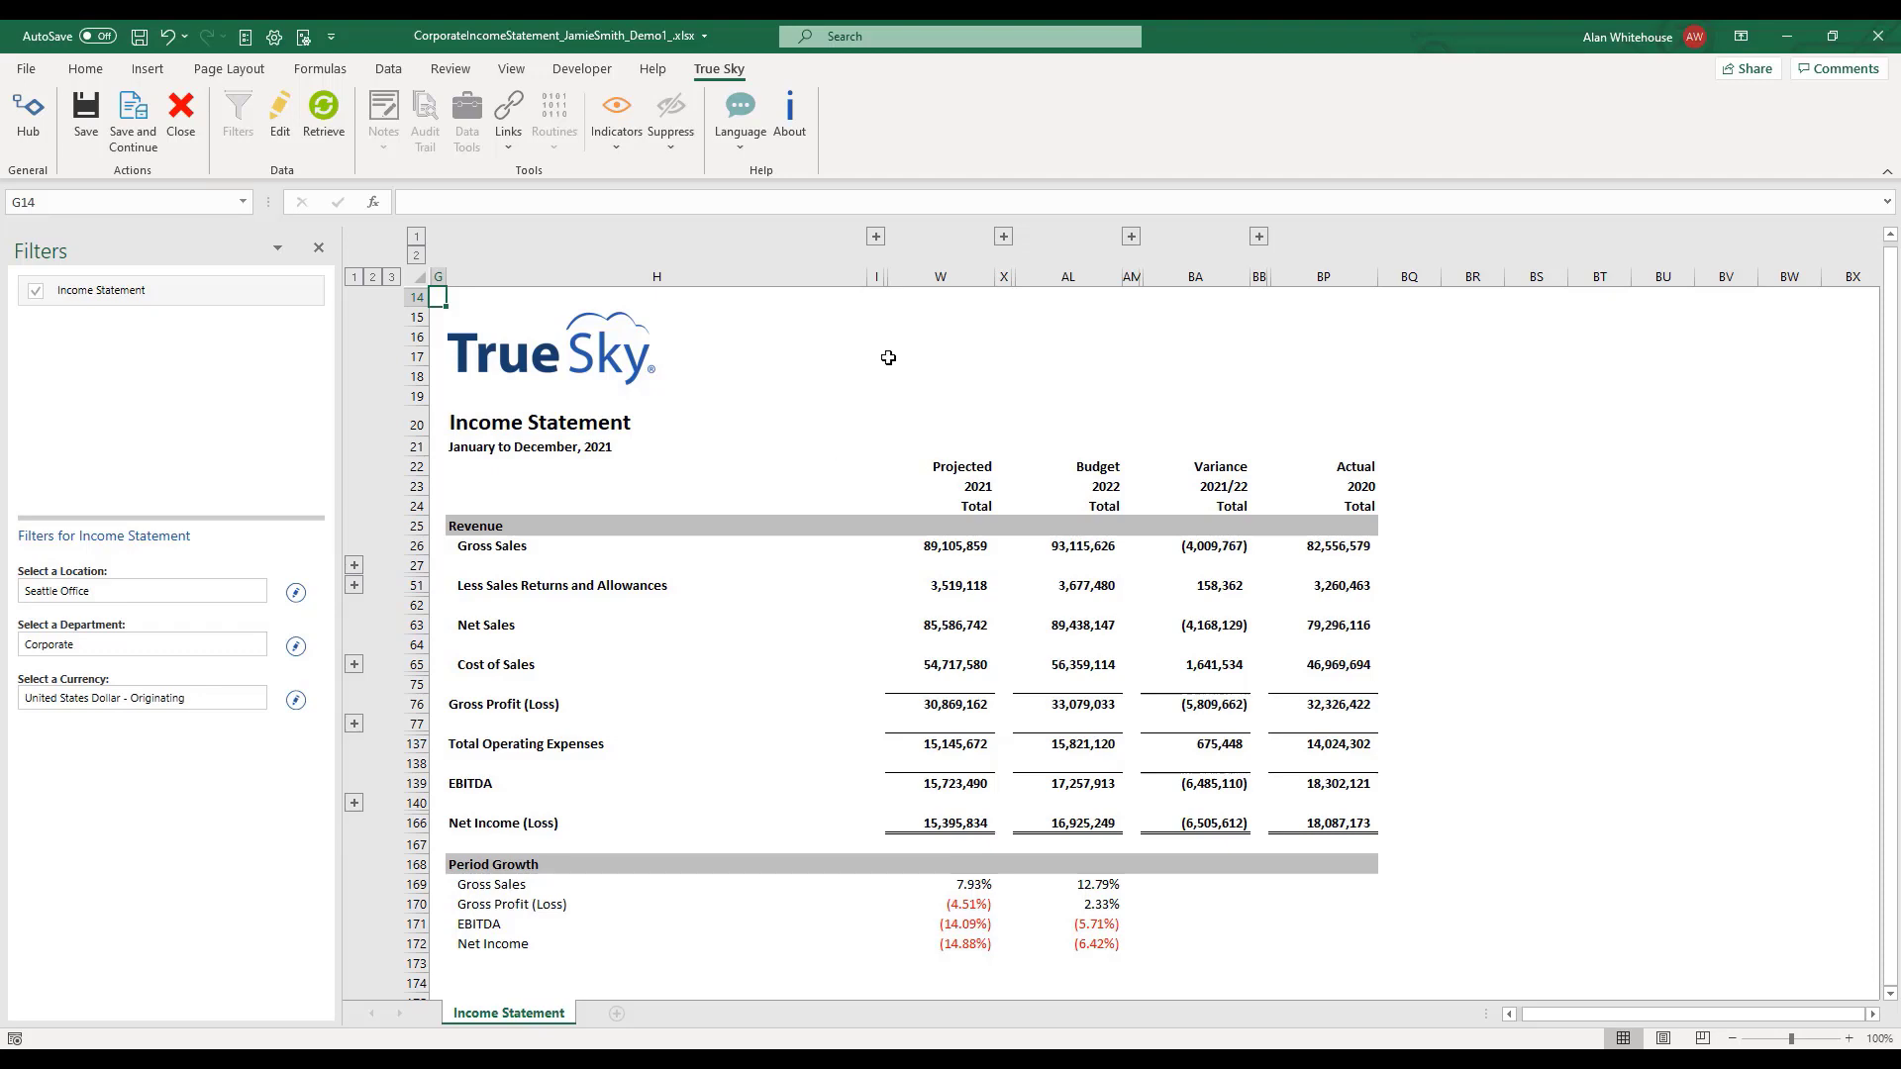
pyautogui.click(876, 237)
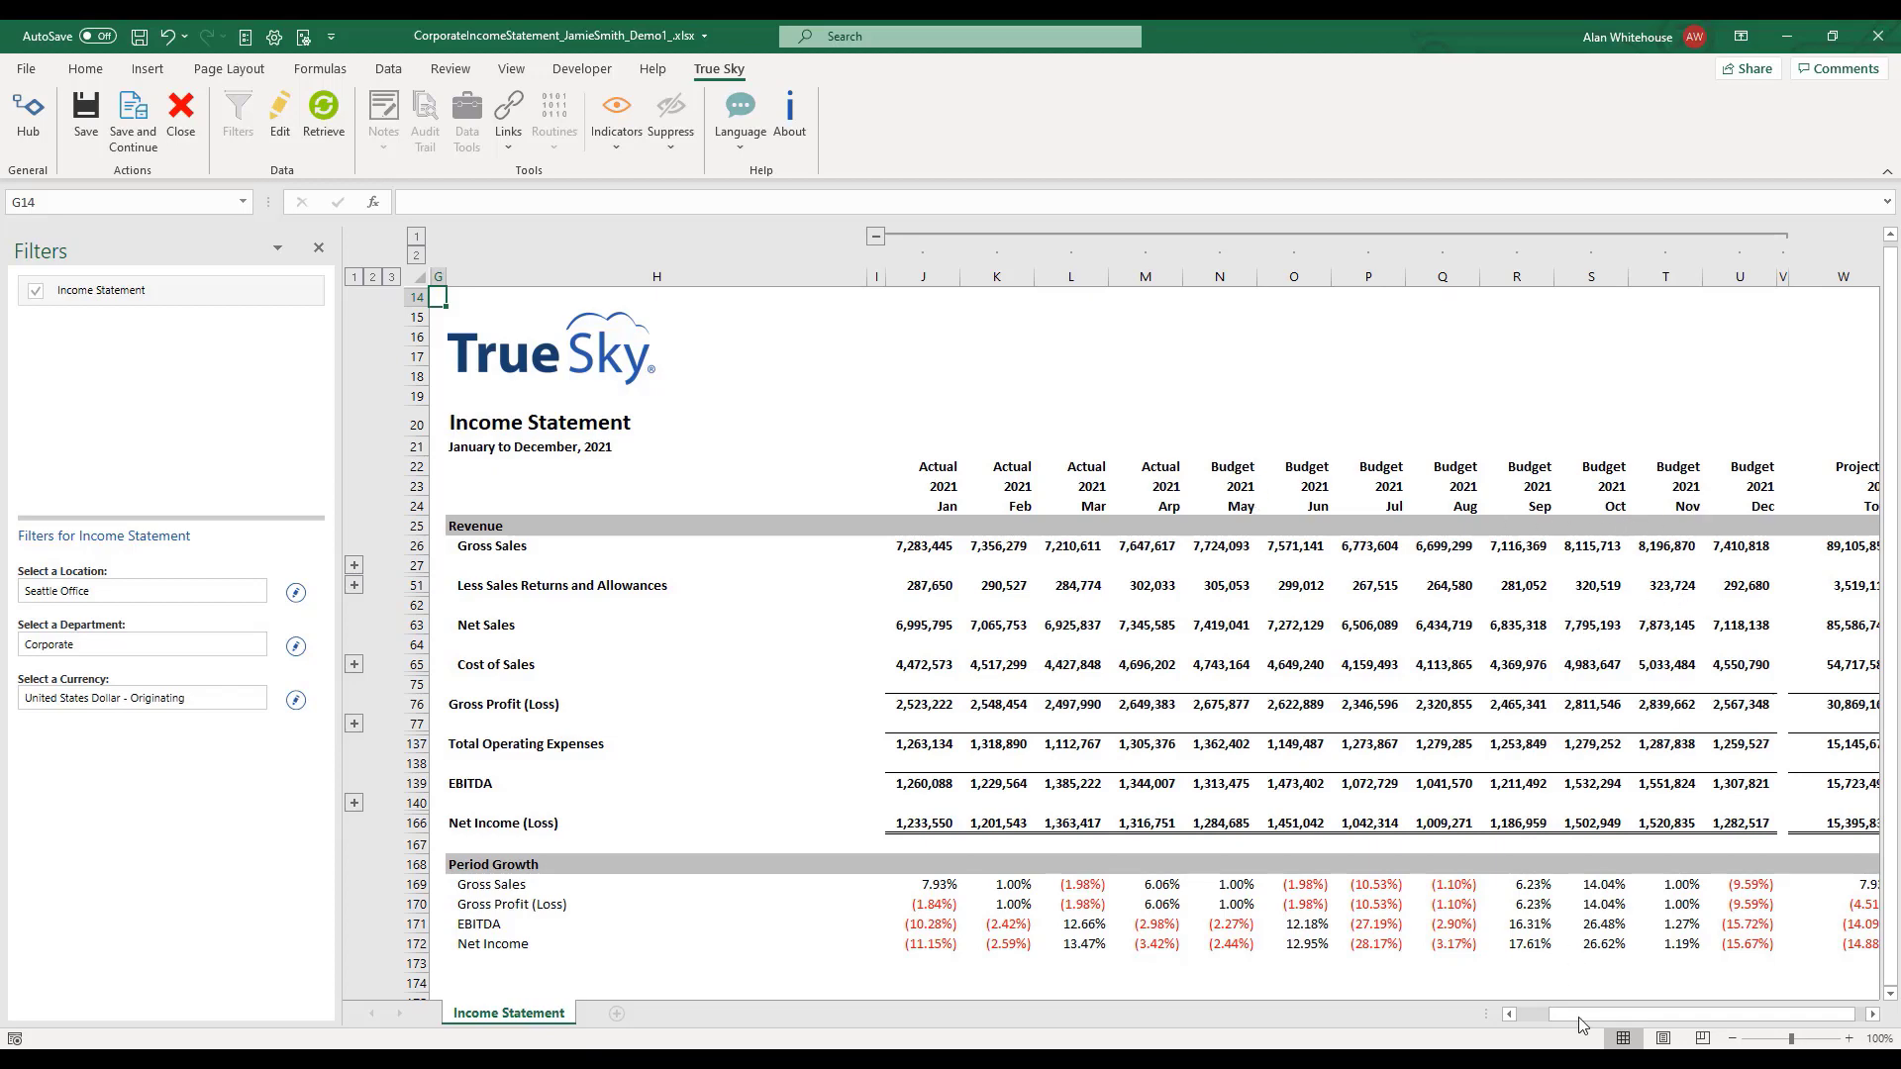
pyautogui.moveTo(1617, 1014); pyautogui.dragTo(1613, 1014)
# Expand the income statement rows to the second outline level and examine the Cost of Sales and Operating Expenses lines
pyautogui.click(371, 280)
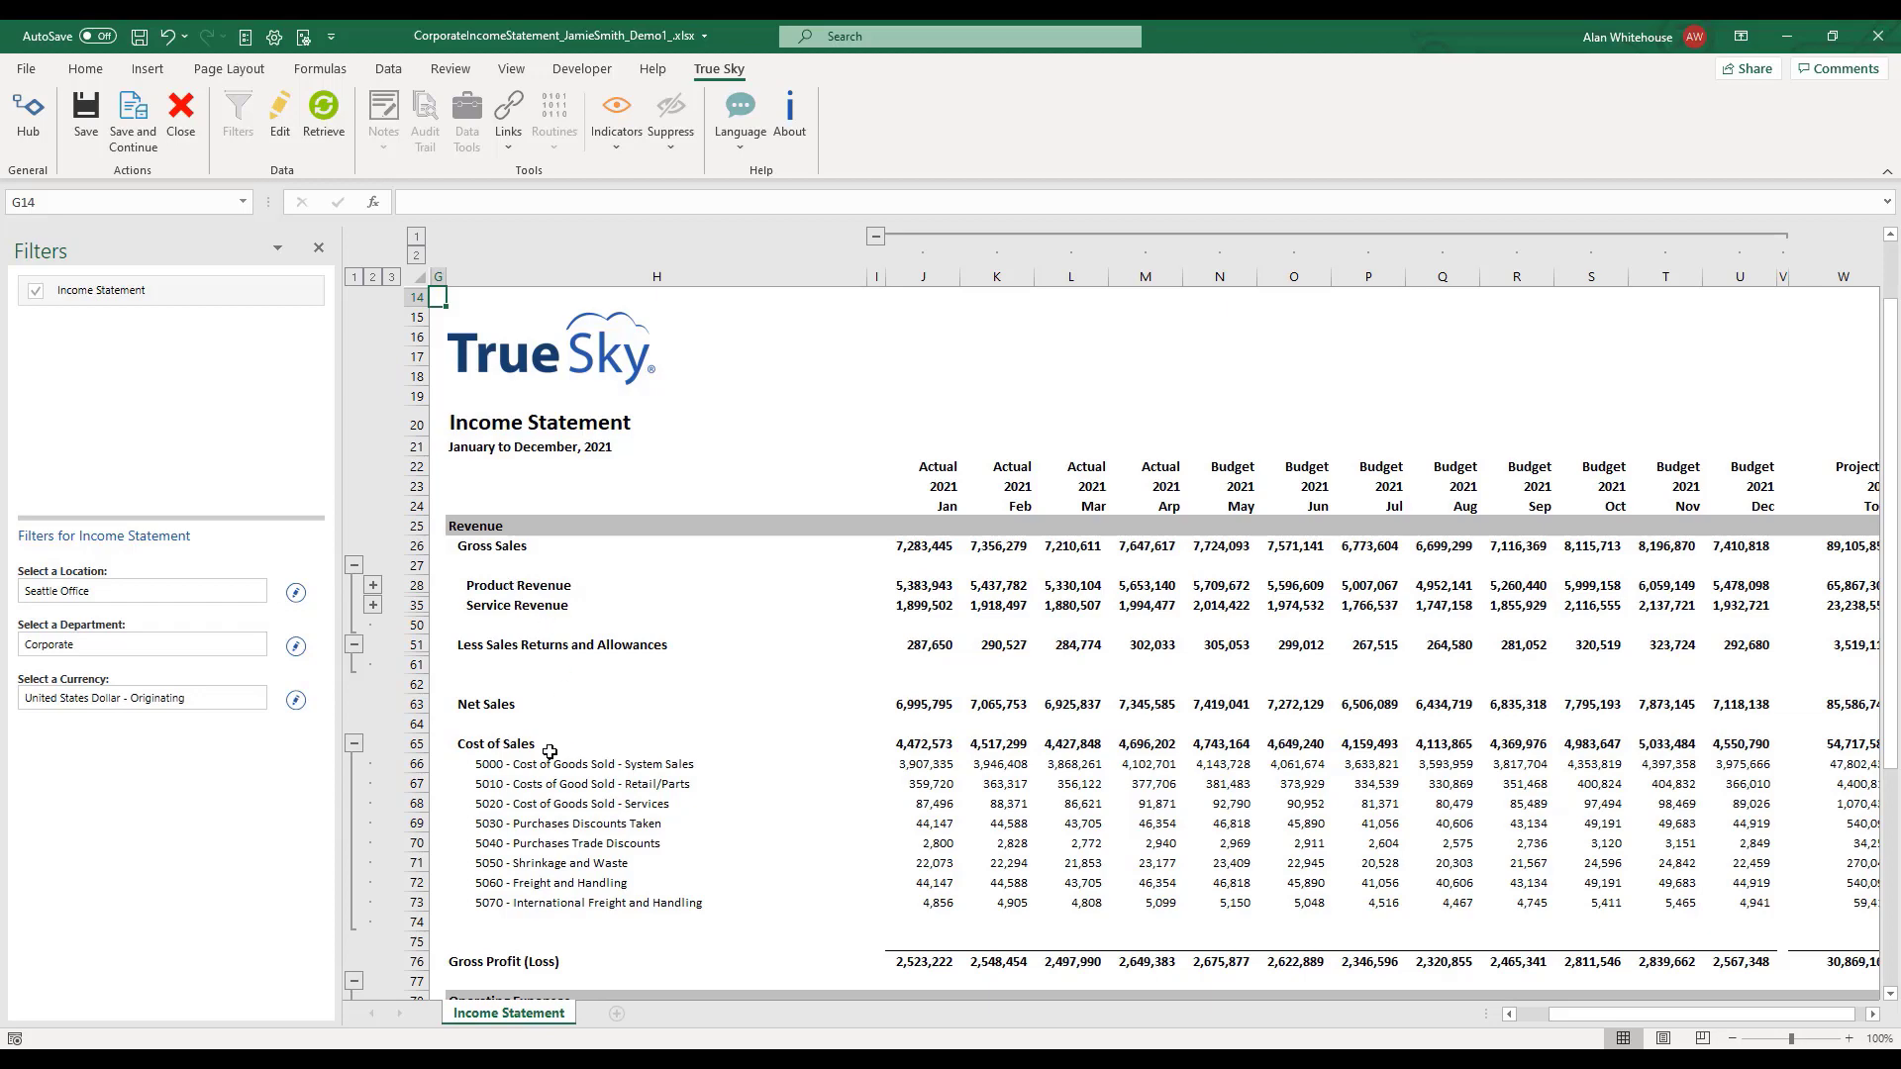
pyautogui.scroll(-1, 549, 750)
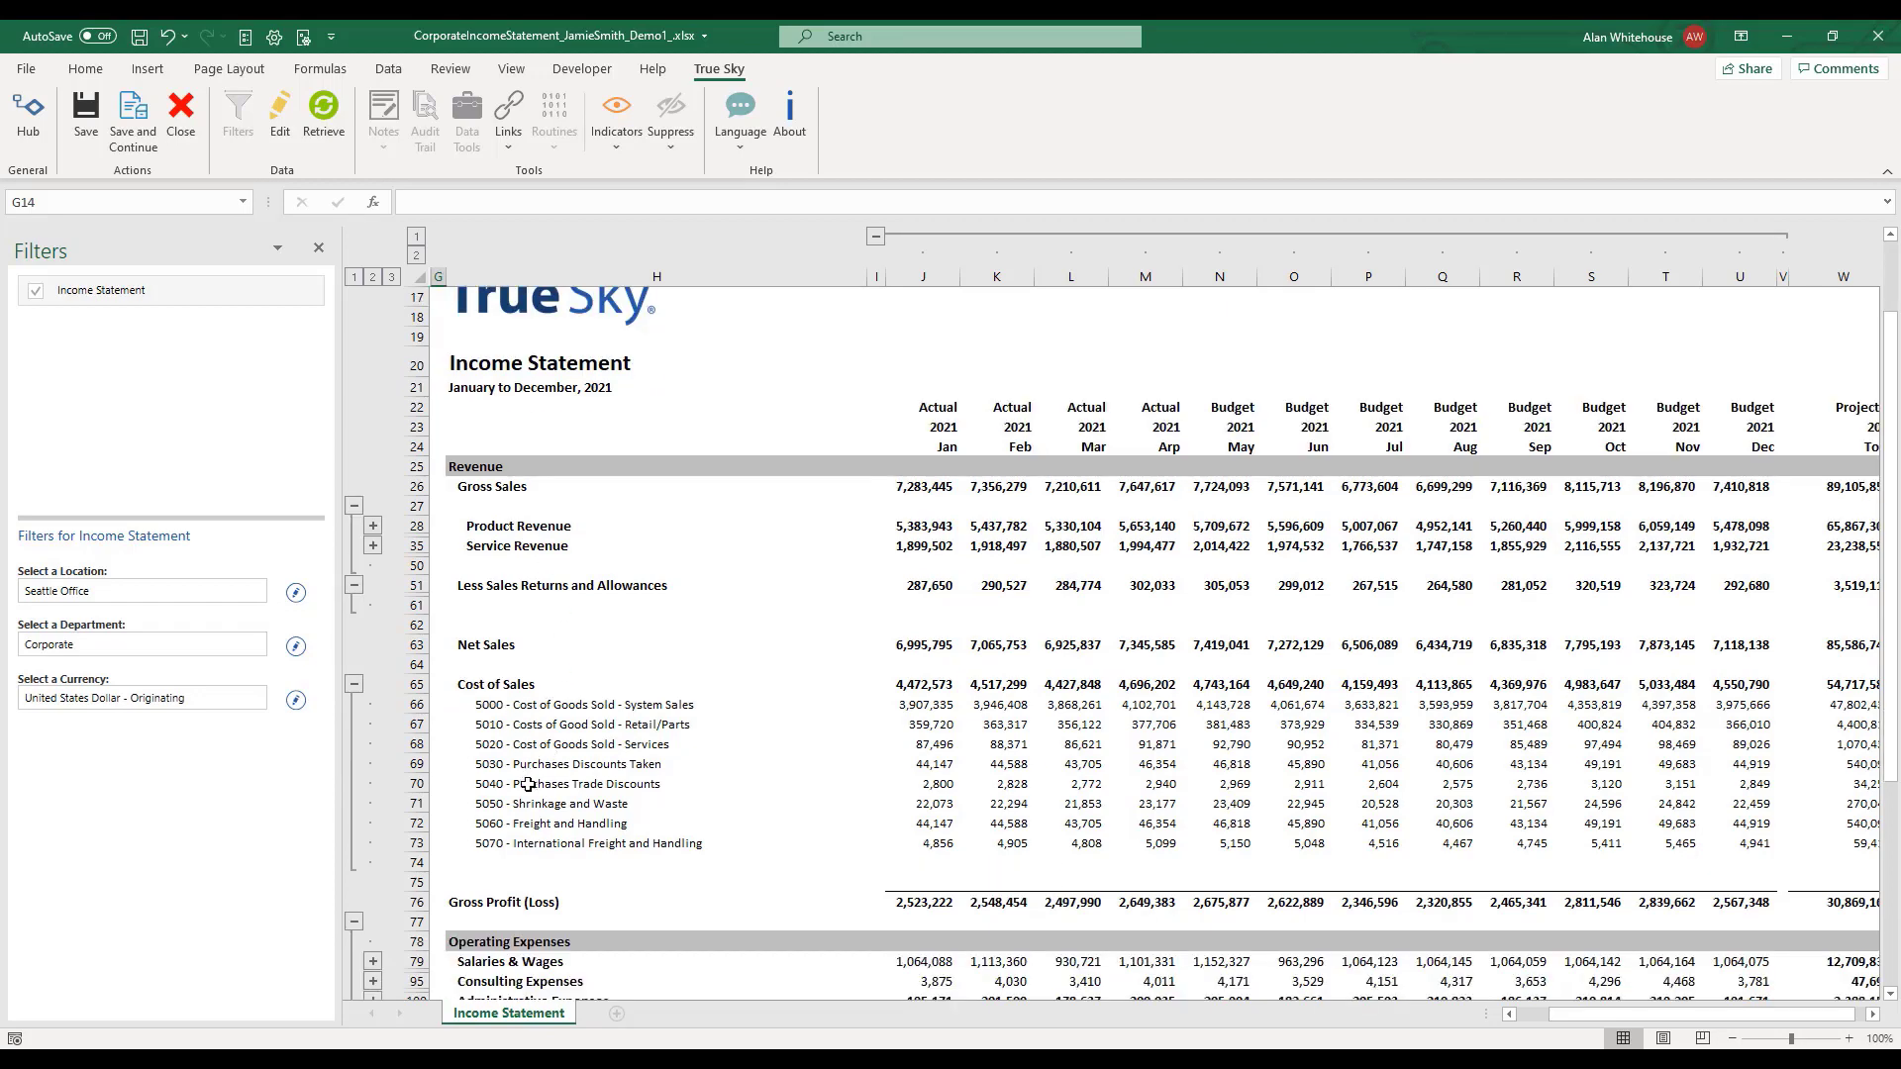
pyautogui.scroll(-4, 534, 818)
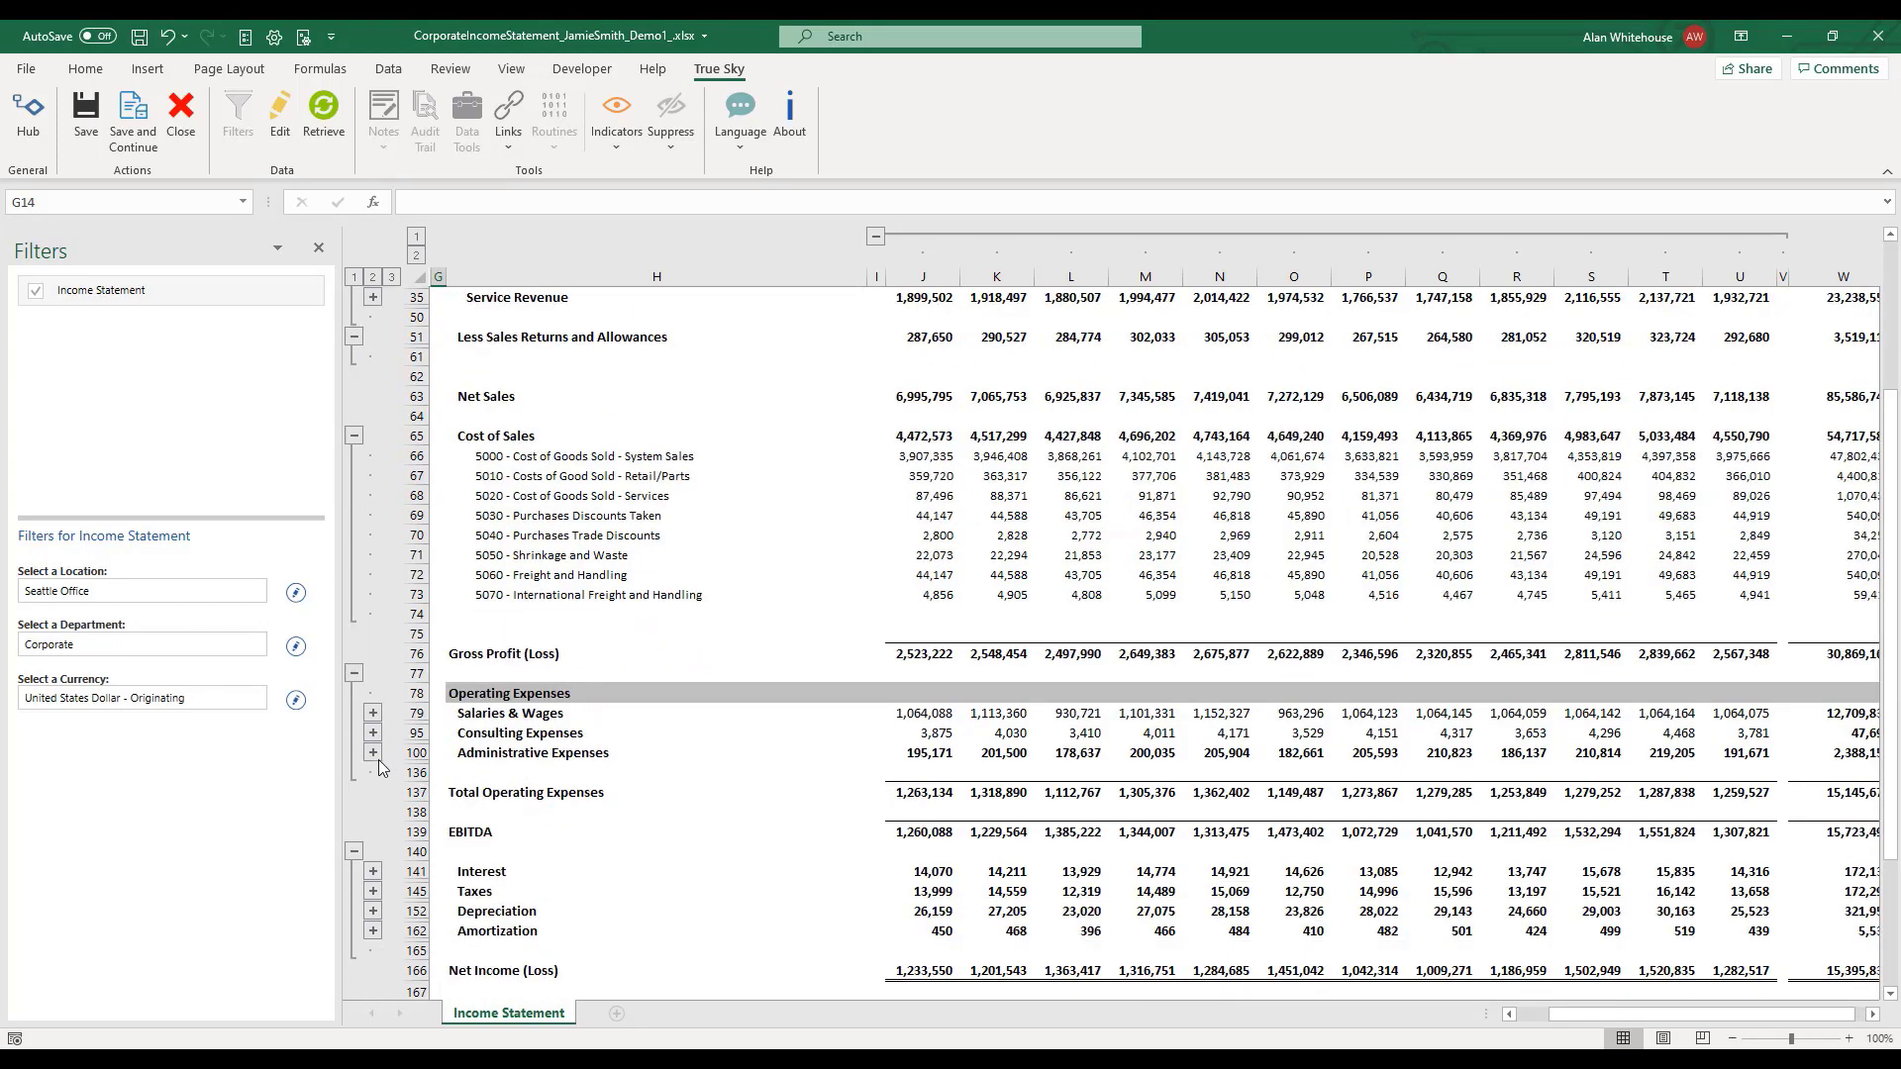
# Expand Administrative Expenses in the income statement into its individual expense accounts
pyautogui.click(372, 752)
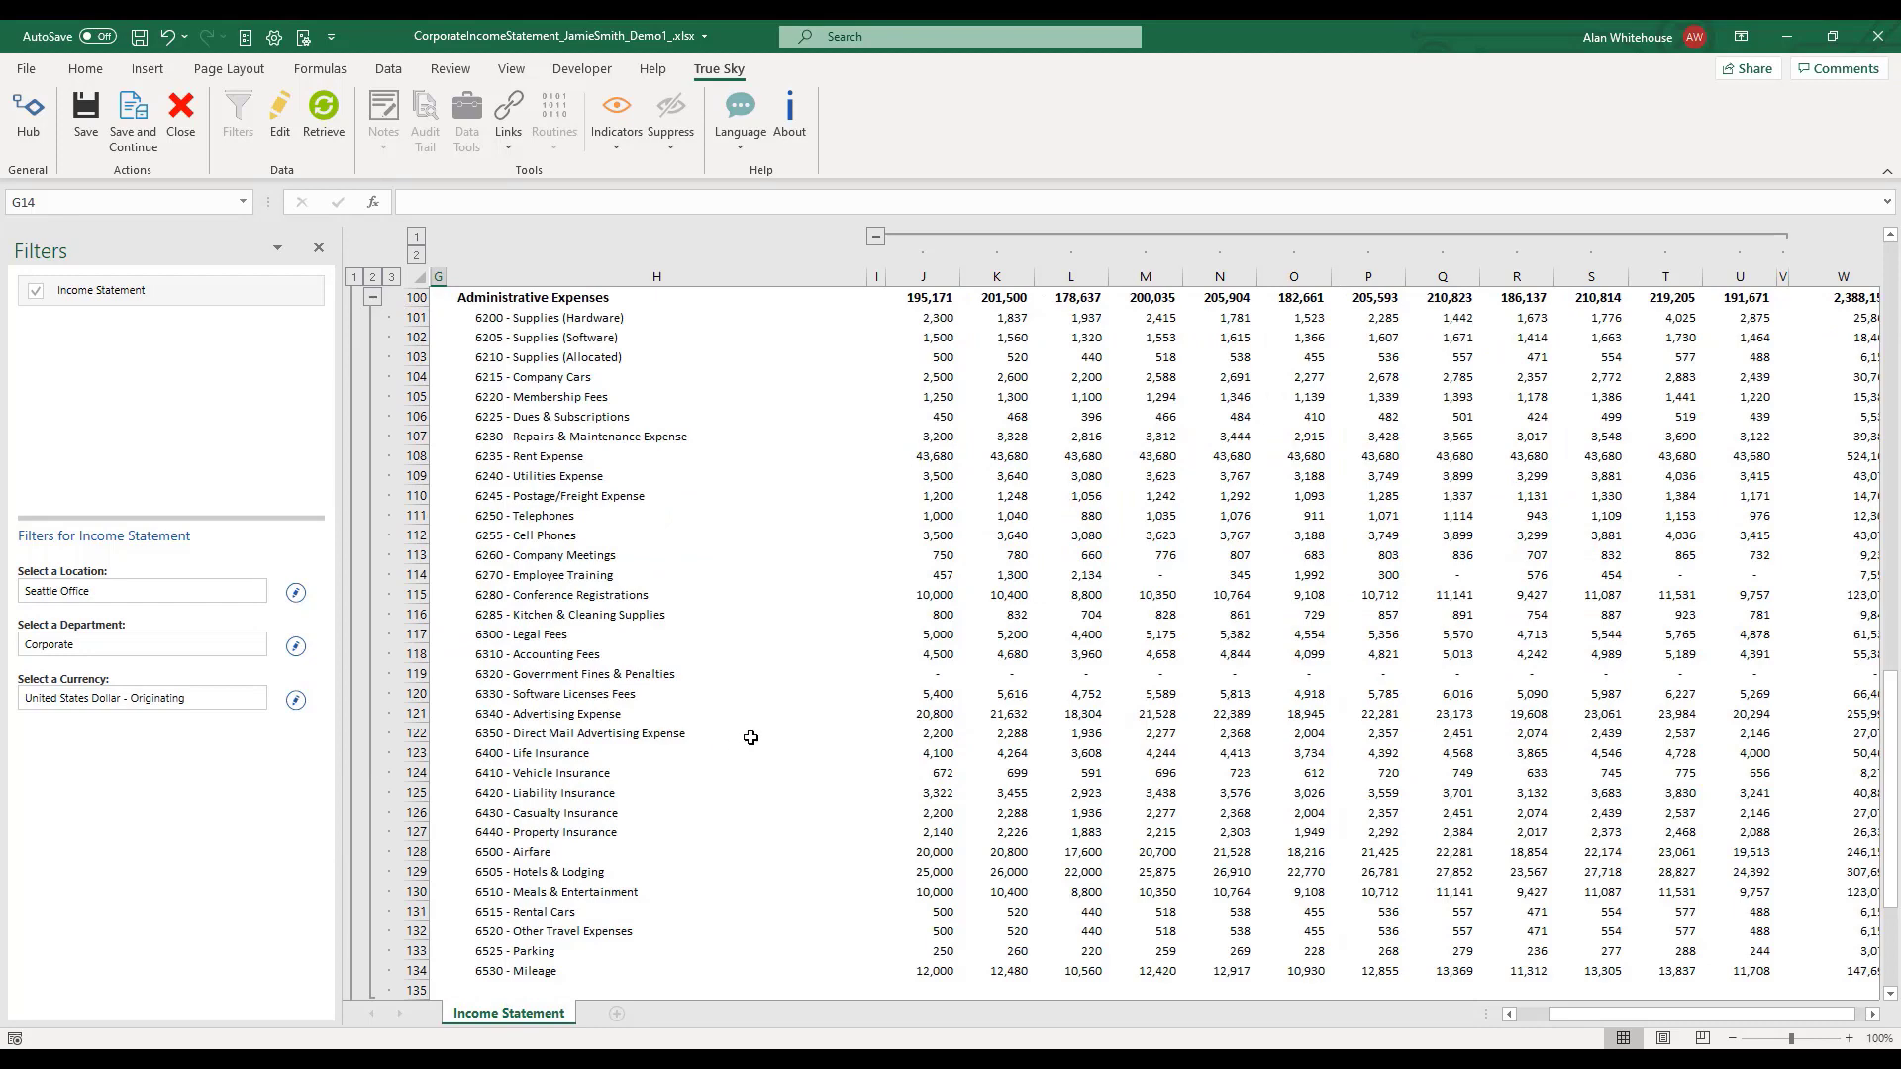
pyautogui.scroll(1, 828, 718)
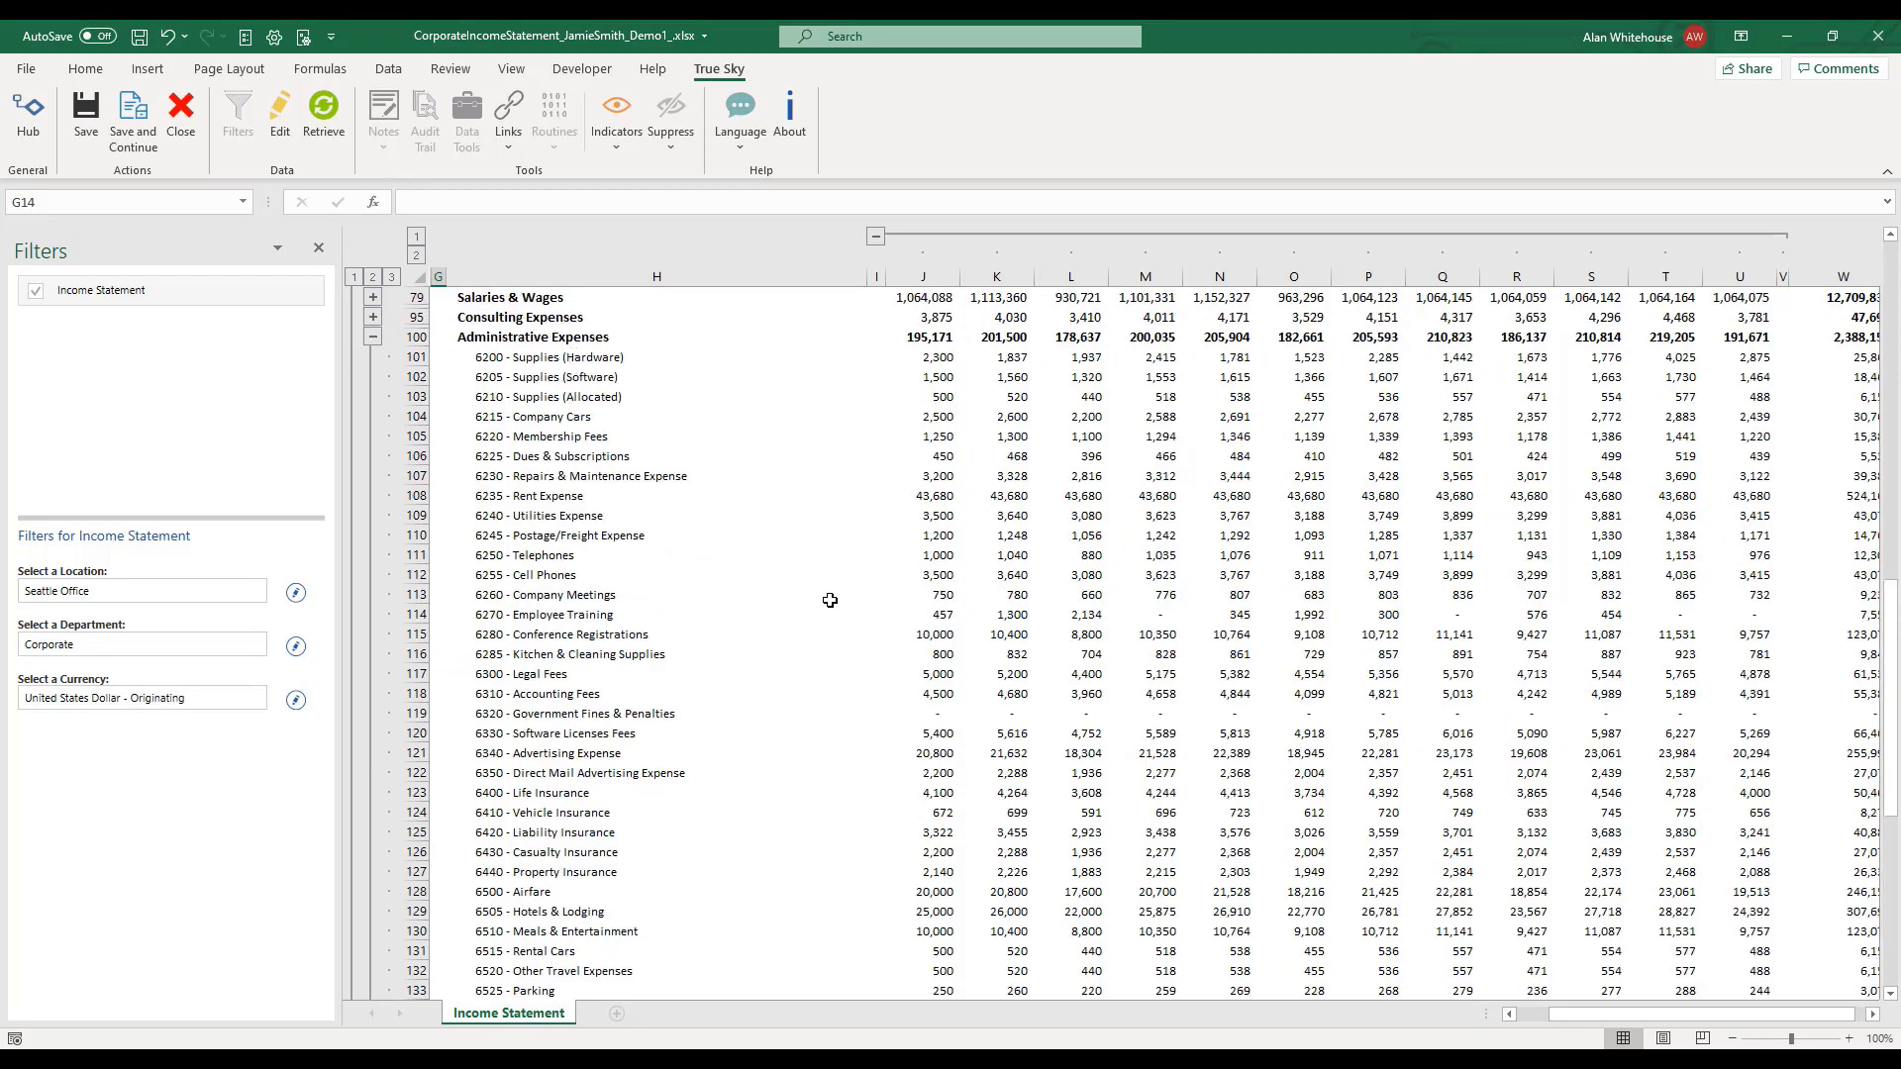
pyautogui.scroll(1, 832, 650)
pyautogui.scroll(2, 832, 651)
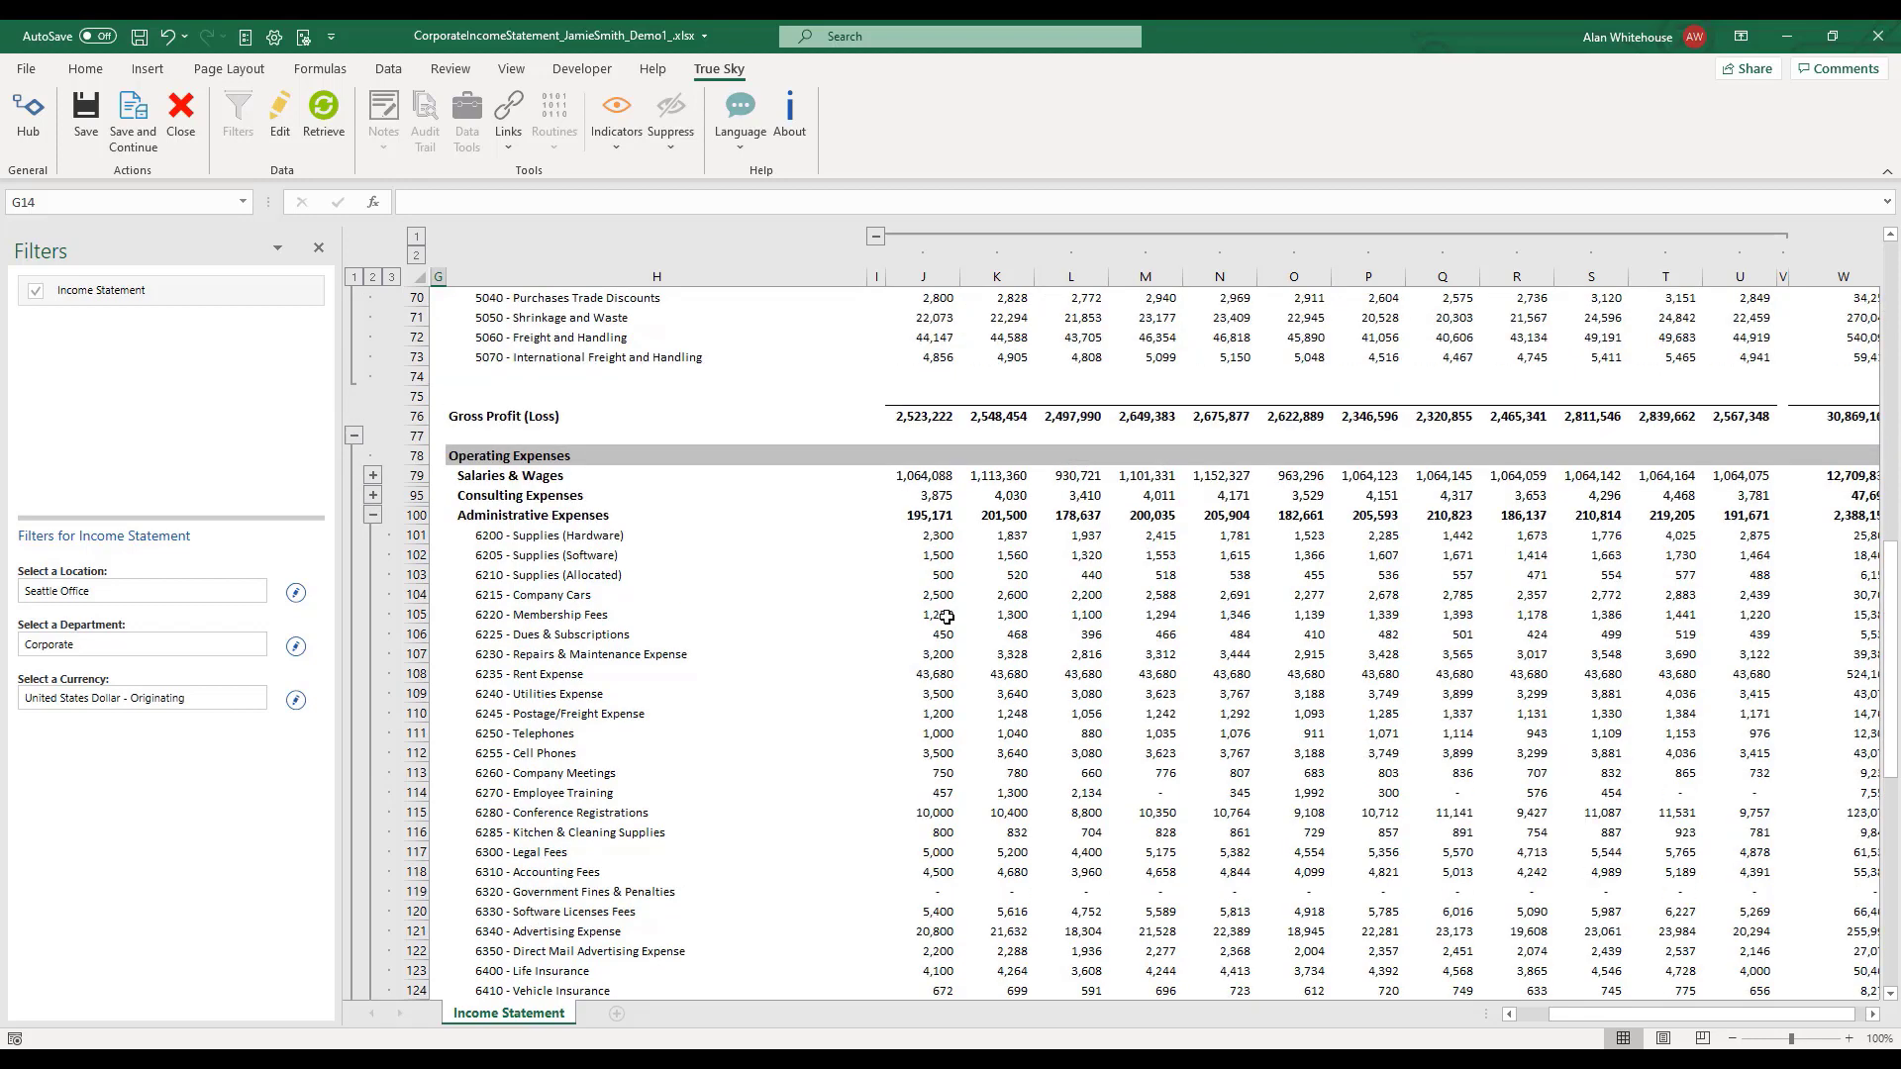
# Check which linked drill-downs are available for the January Supplies (Hardware) amount, and return to the income statement's header
pyautogui.click(933, 538)
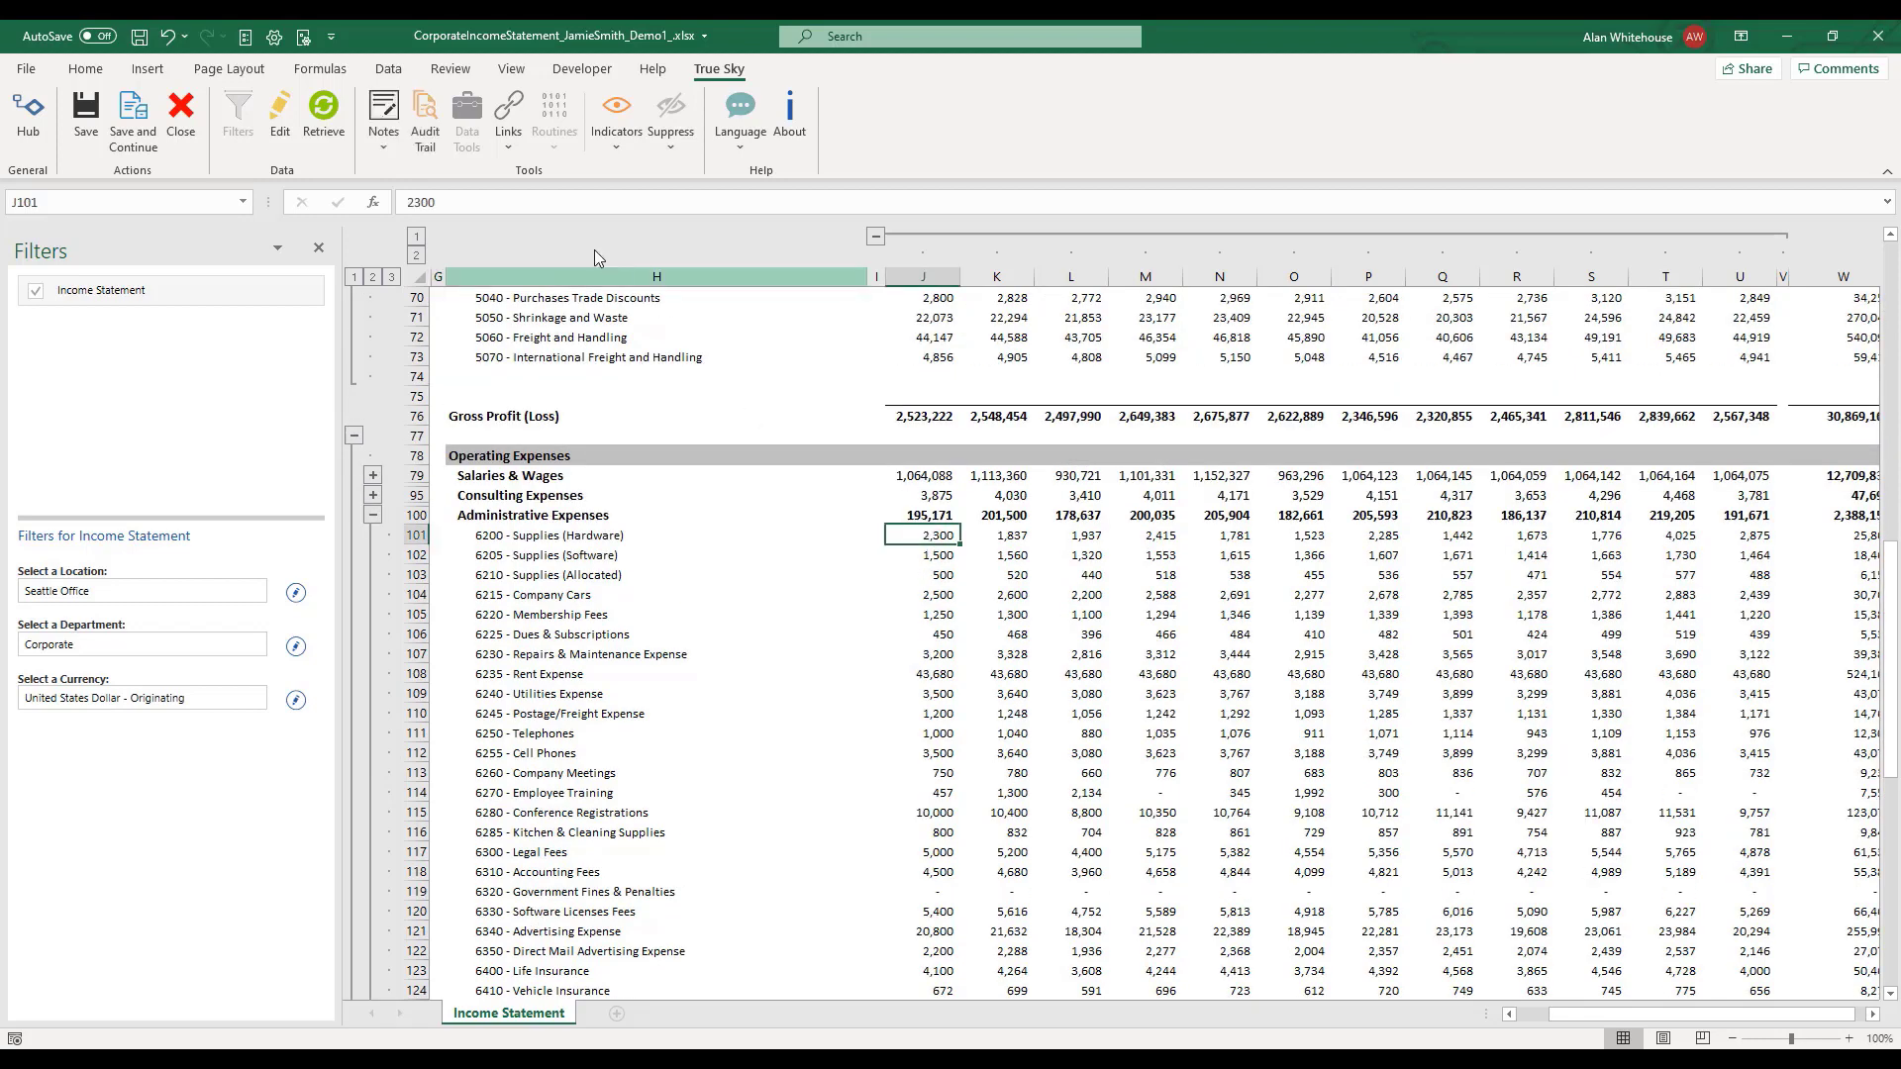
pyautogui.click(502, 147)
pyautogui.moveTo(509, 210)
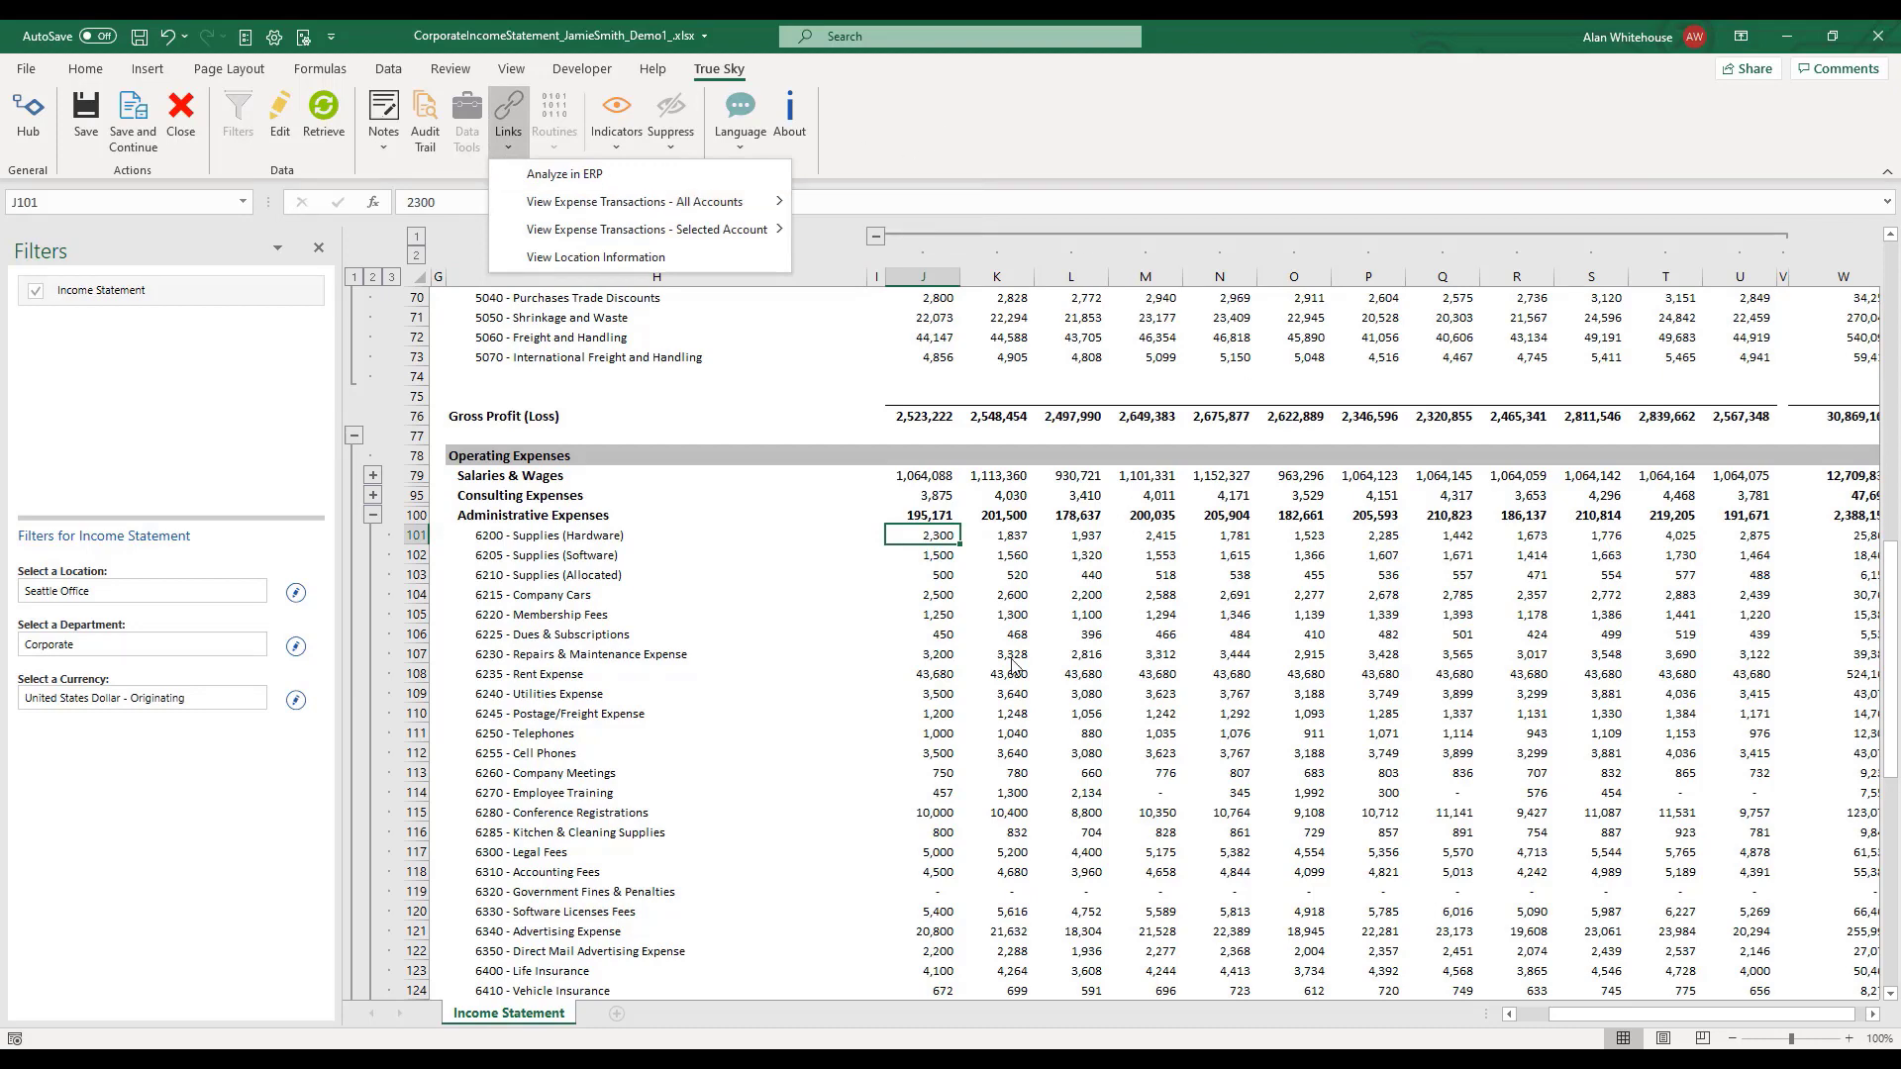
pyautogui.click(954, 552)
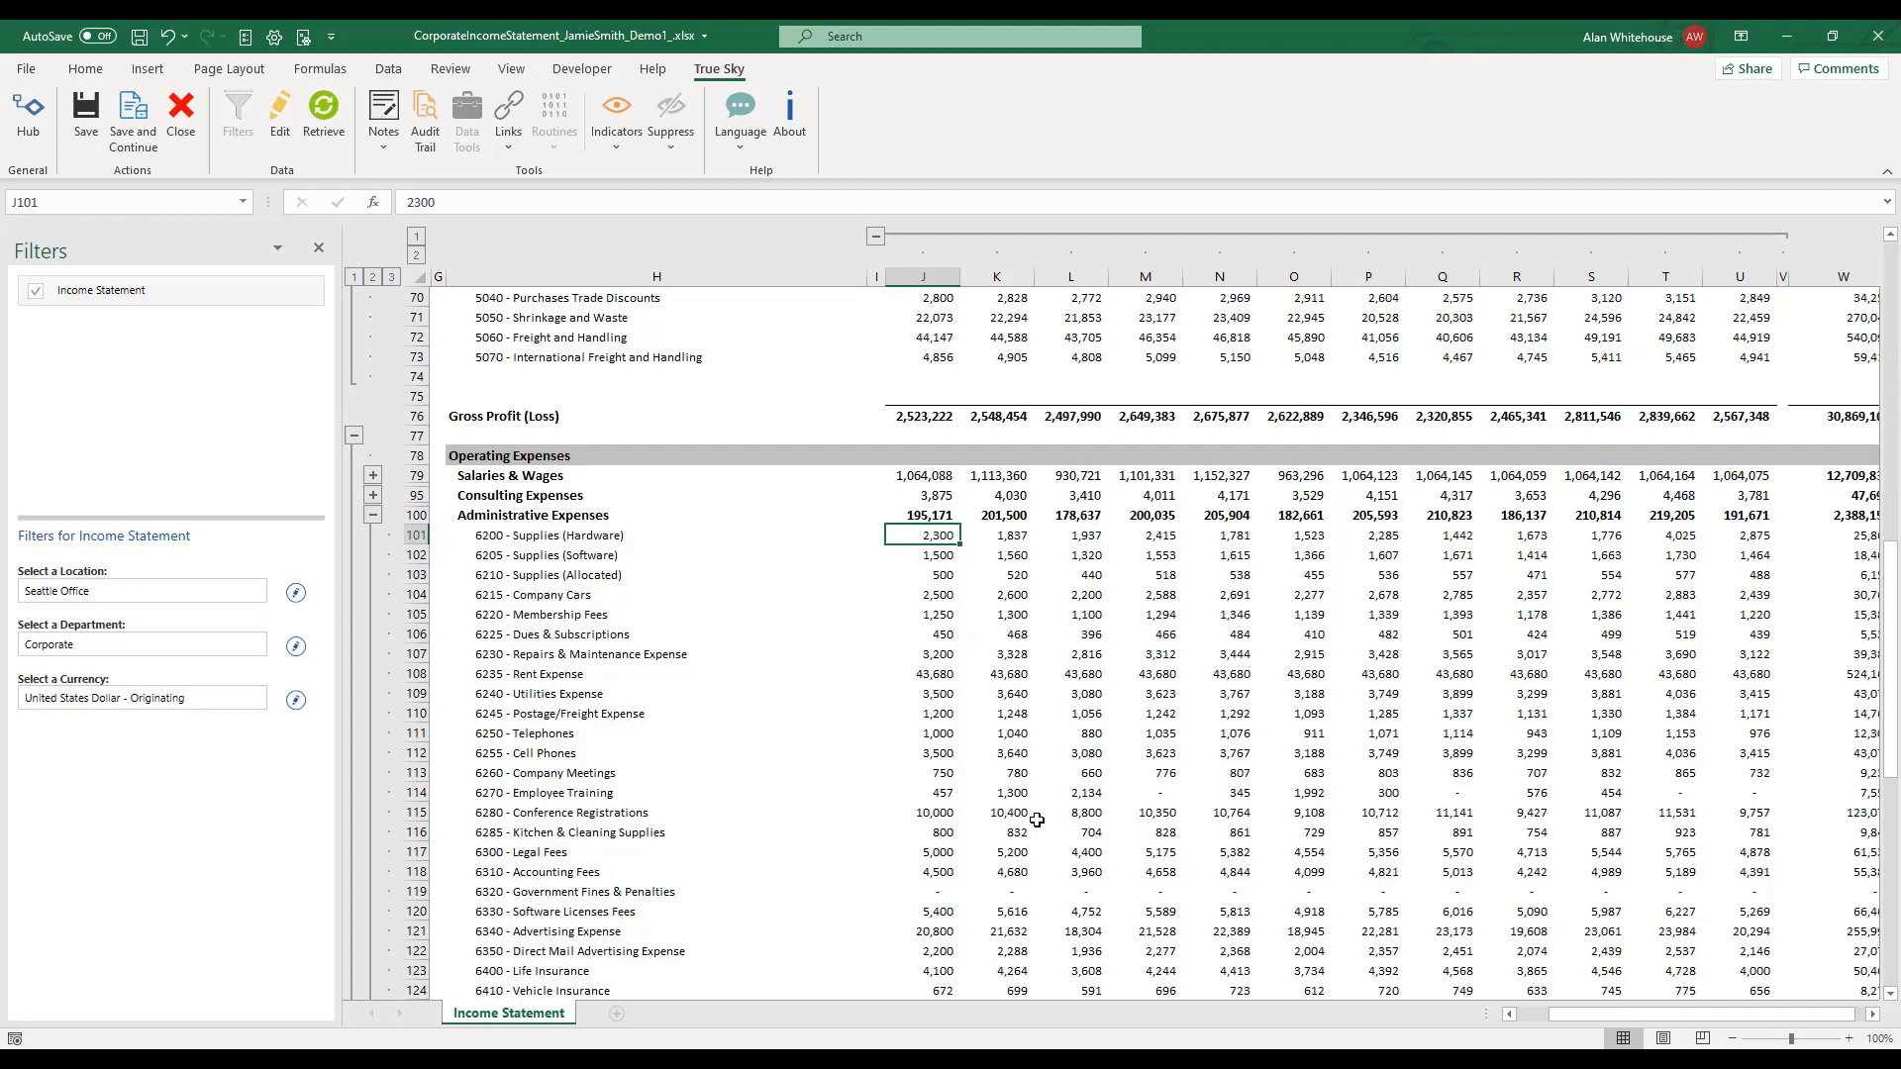
pyautogui.scroll(4, 963, 674)
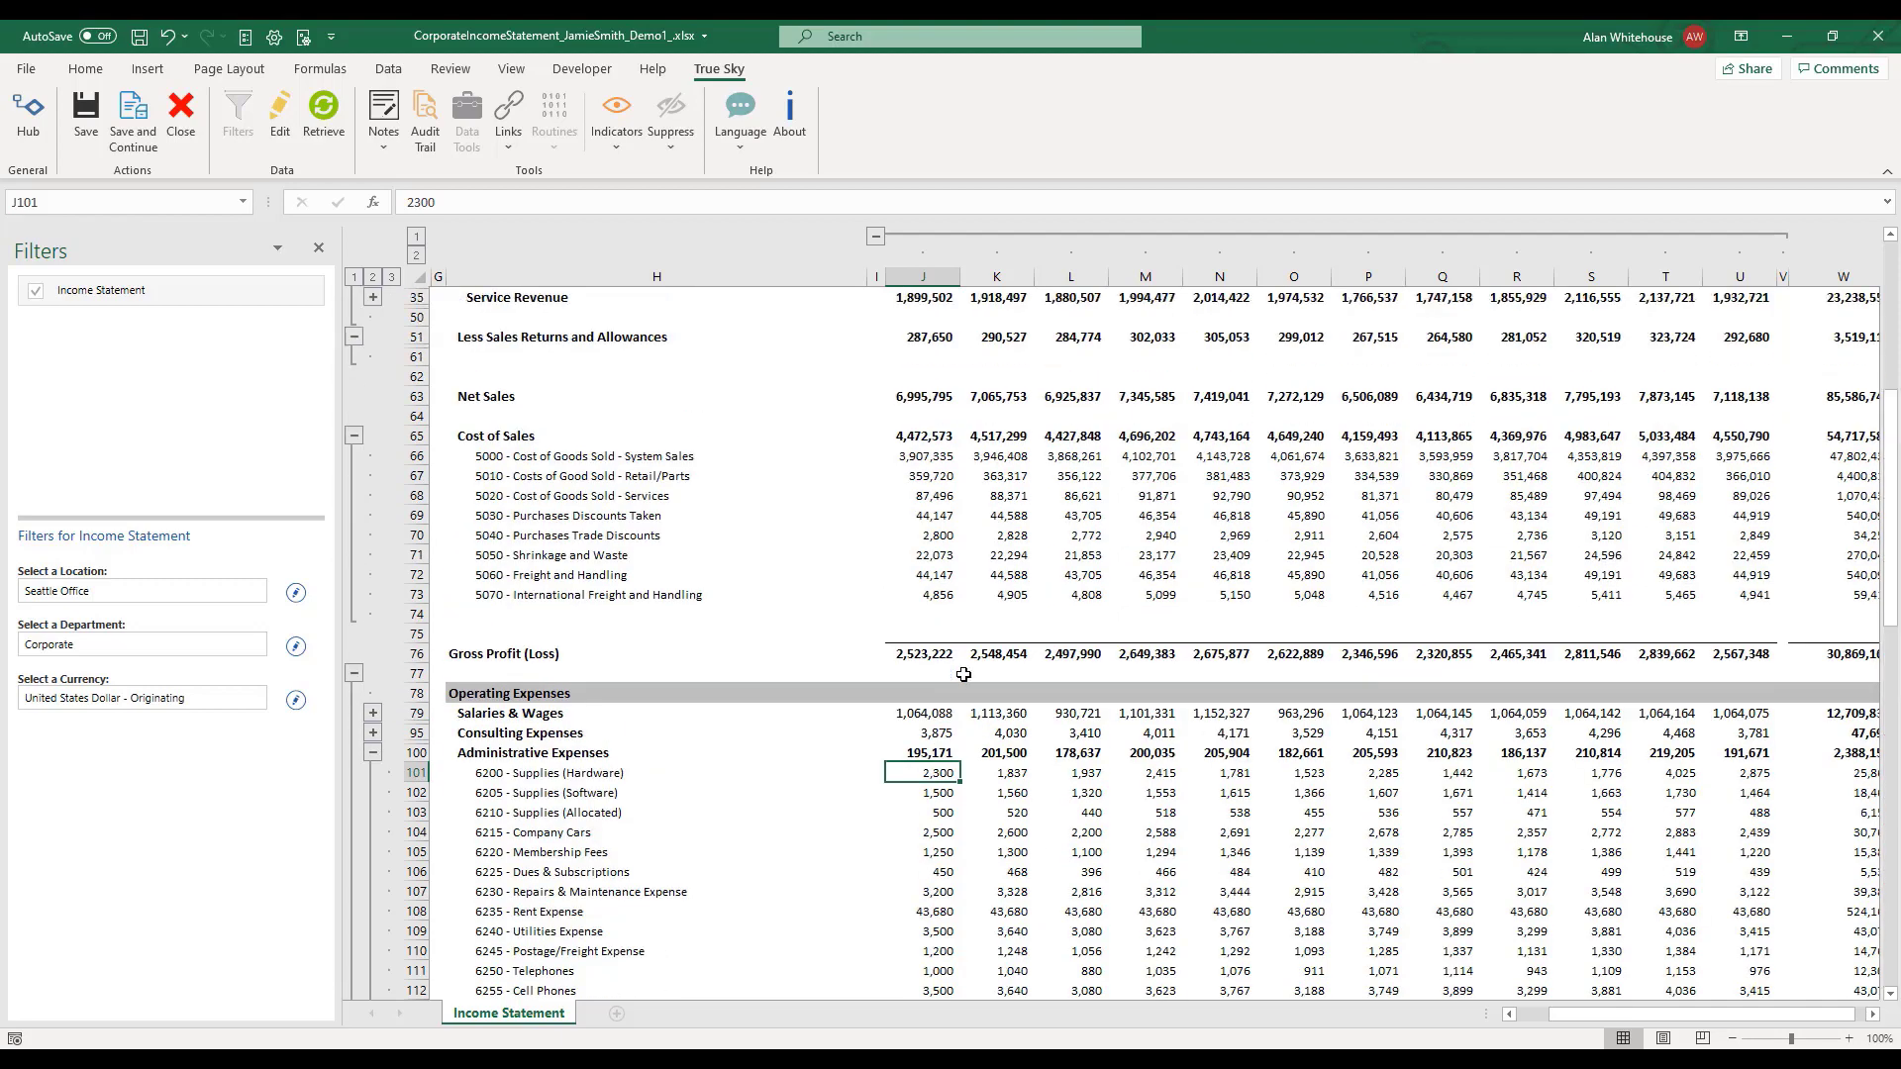
pyautogui.scroll(5, 964, 674)
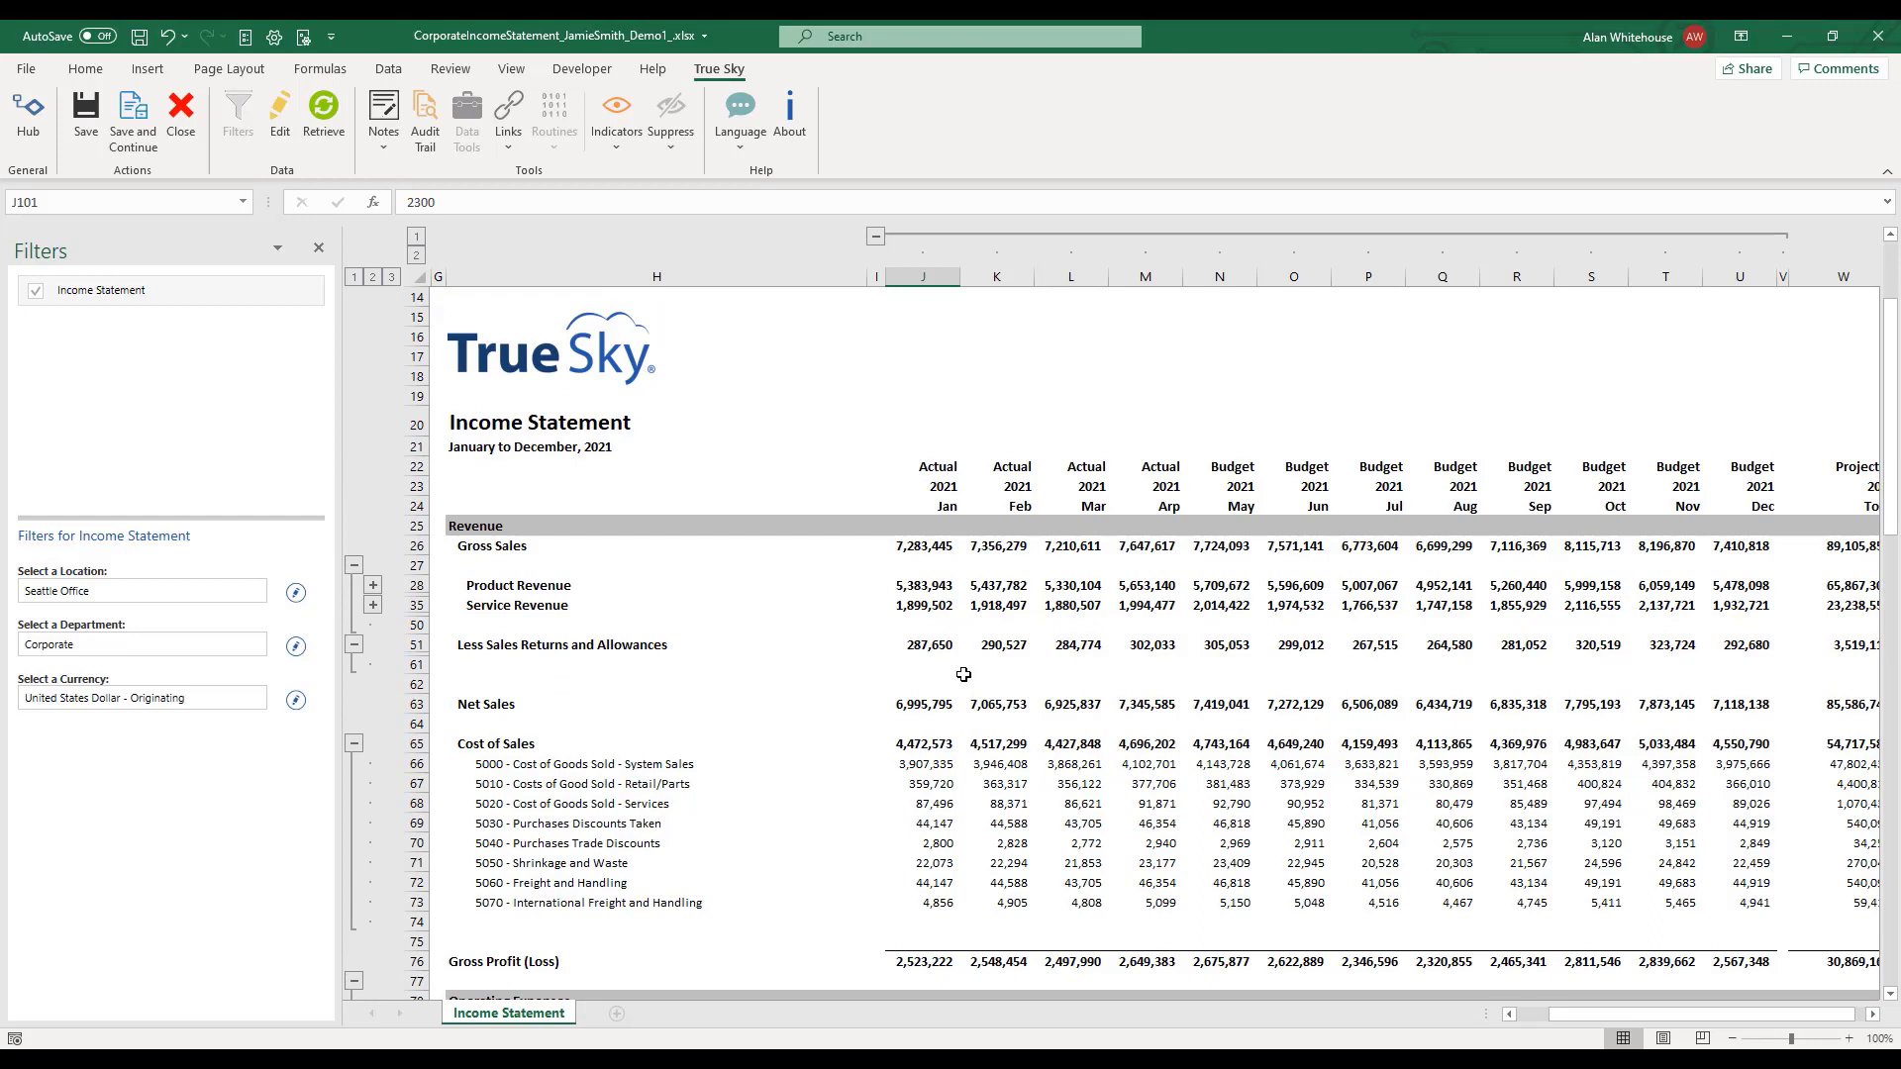
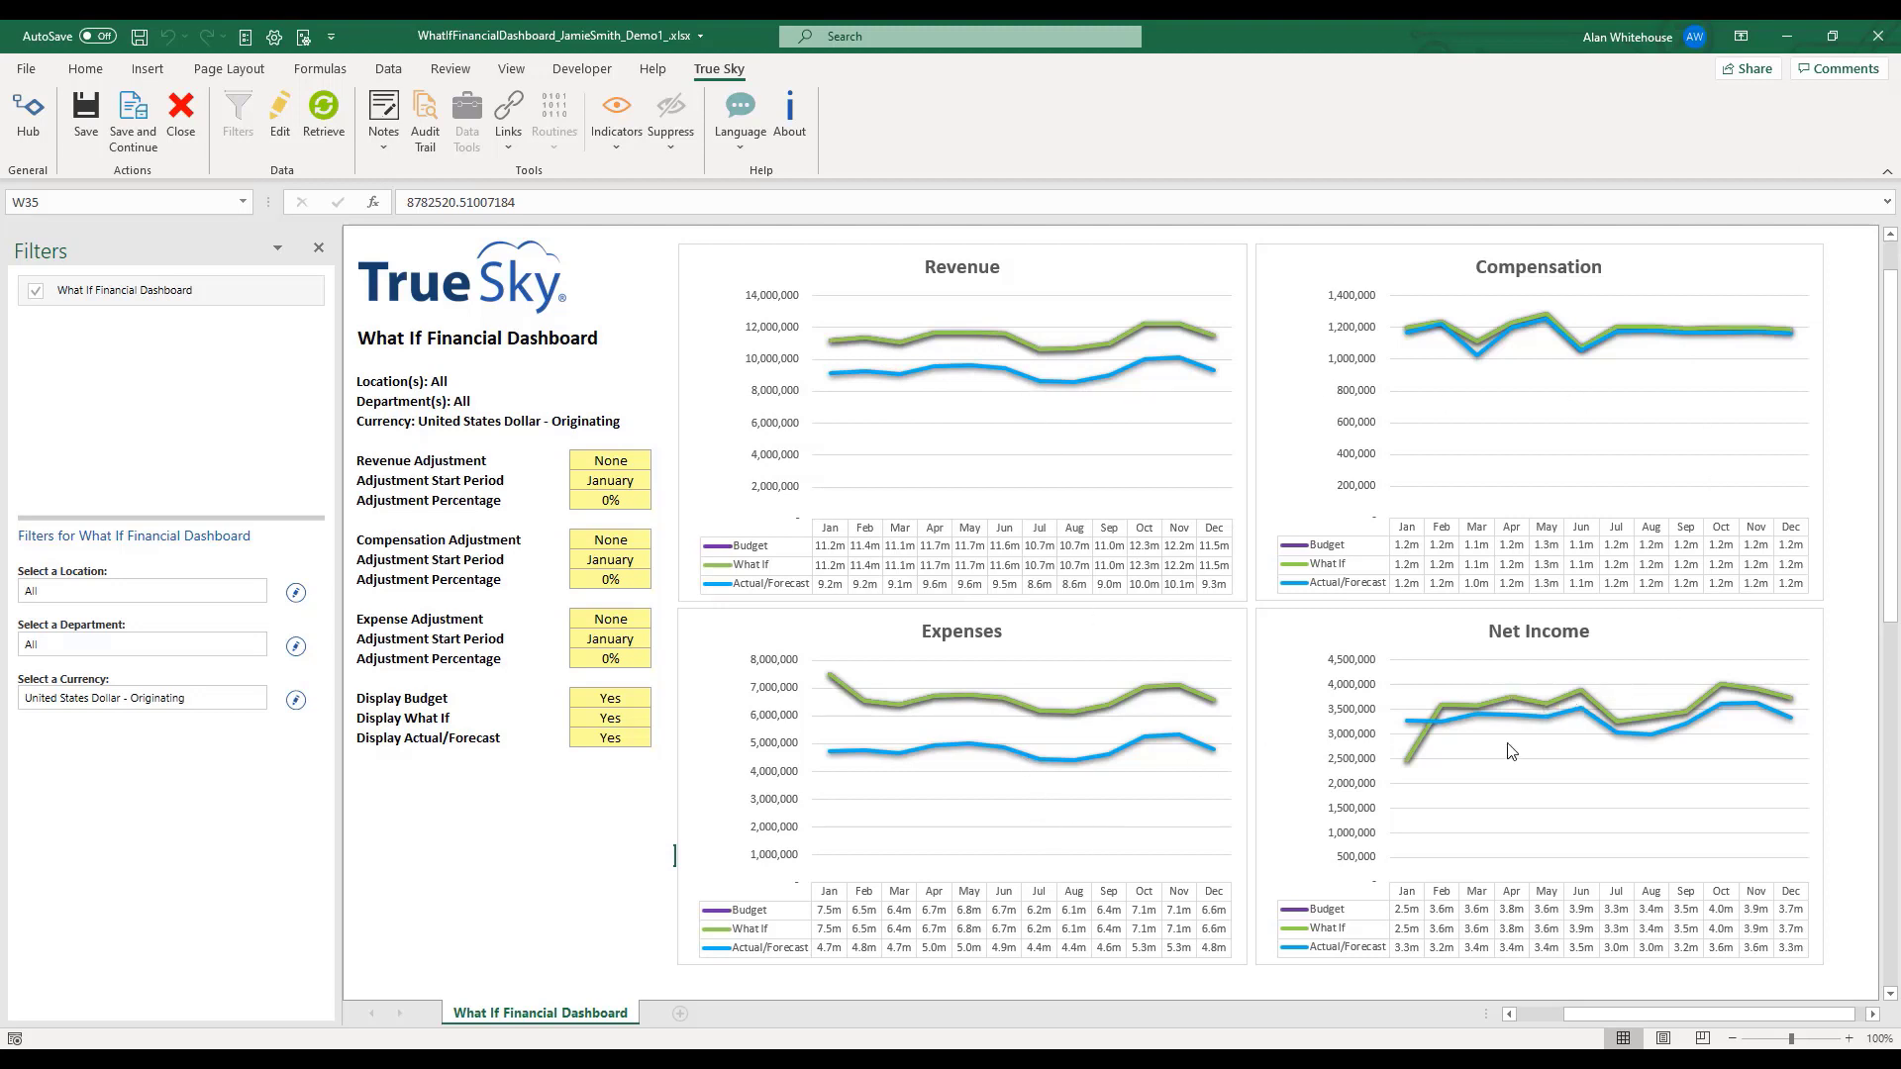
# Set the What If dashboard's Revenue Adjustment to Increase, starting in August, at 100%
pyautogui.click(606, 463)
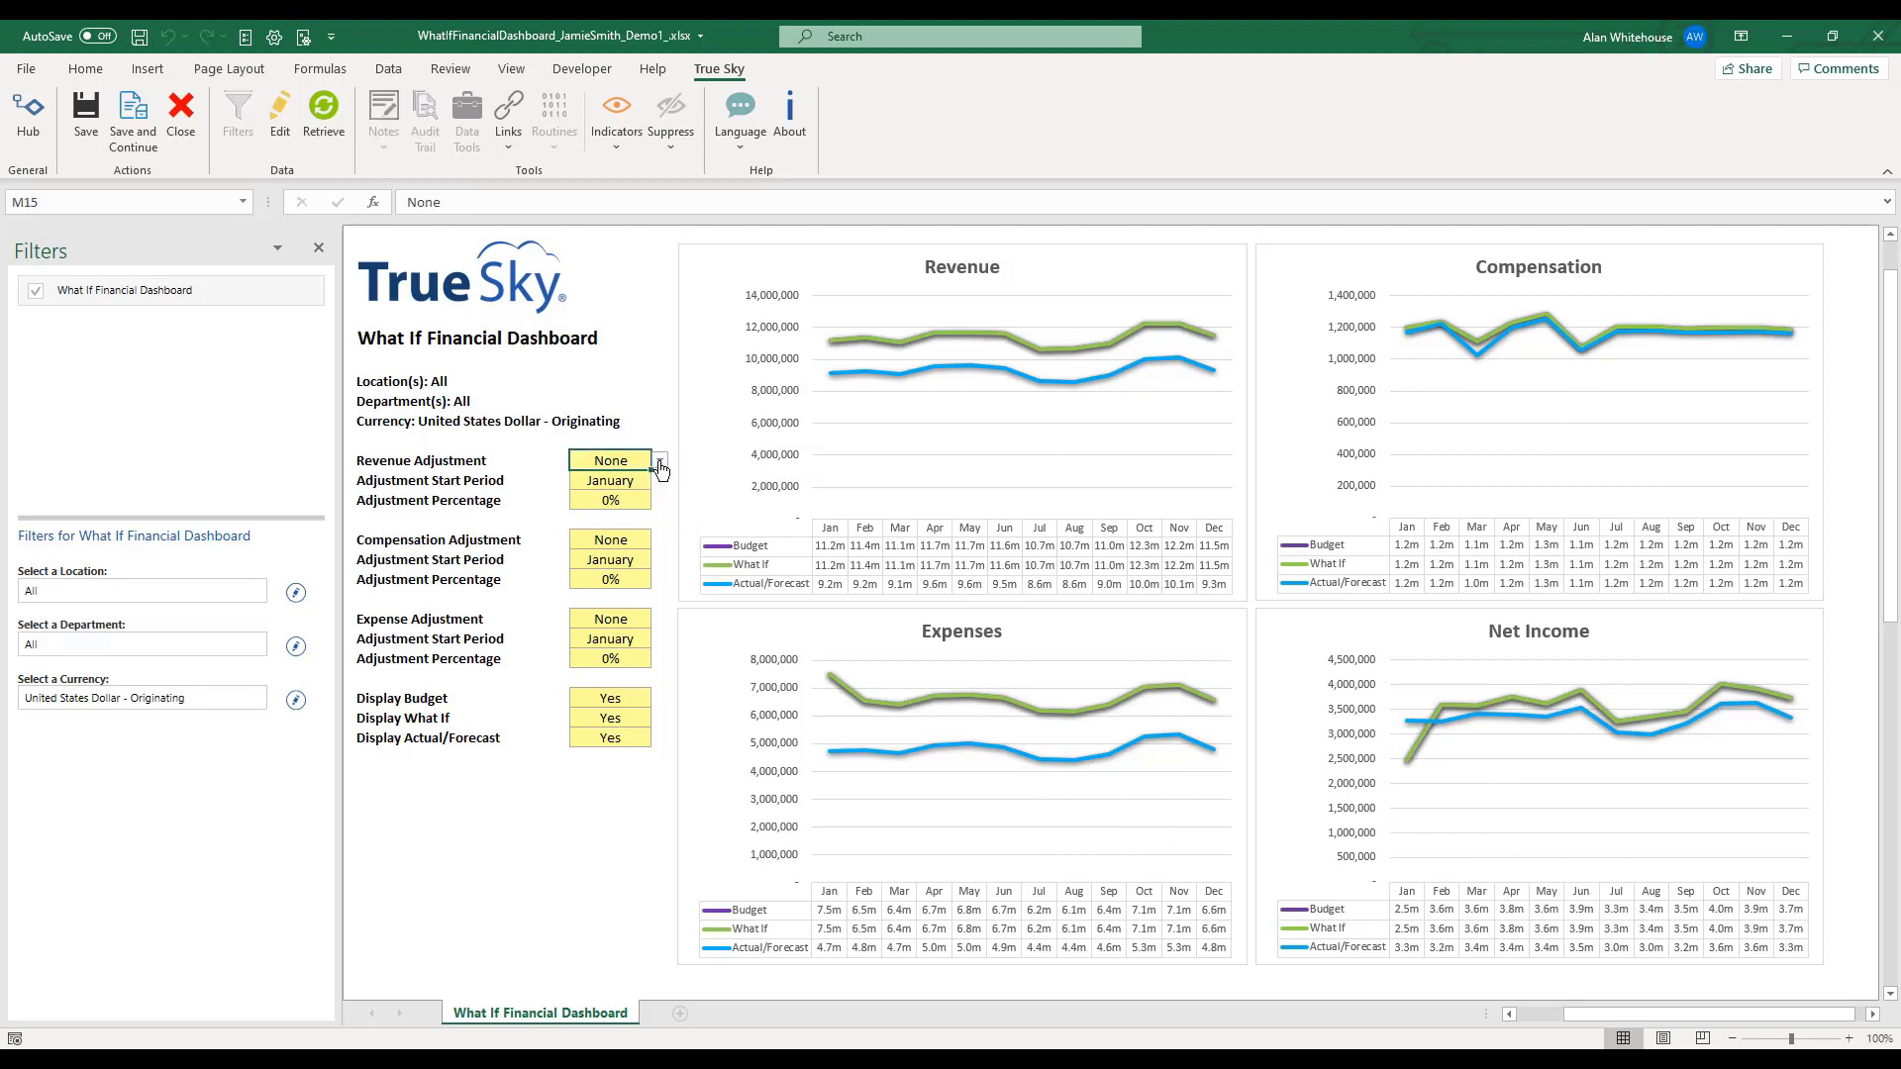
pyautogui.click(661, 462)
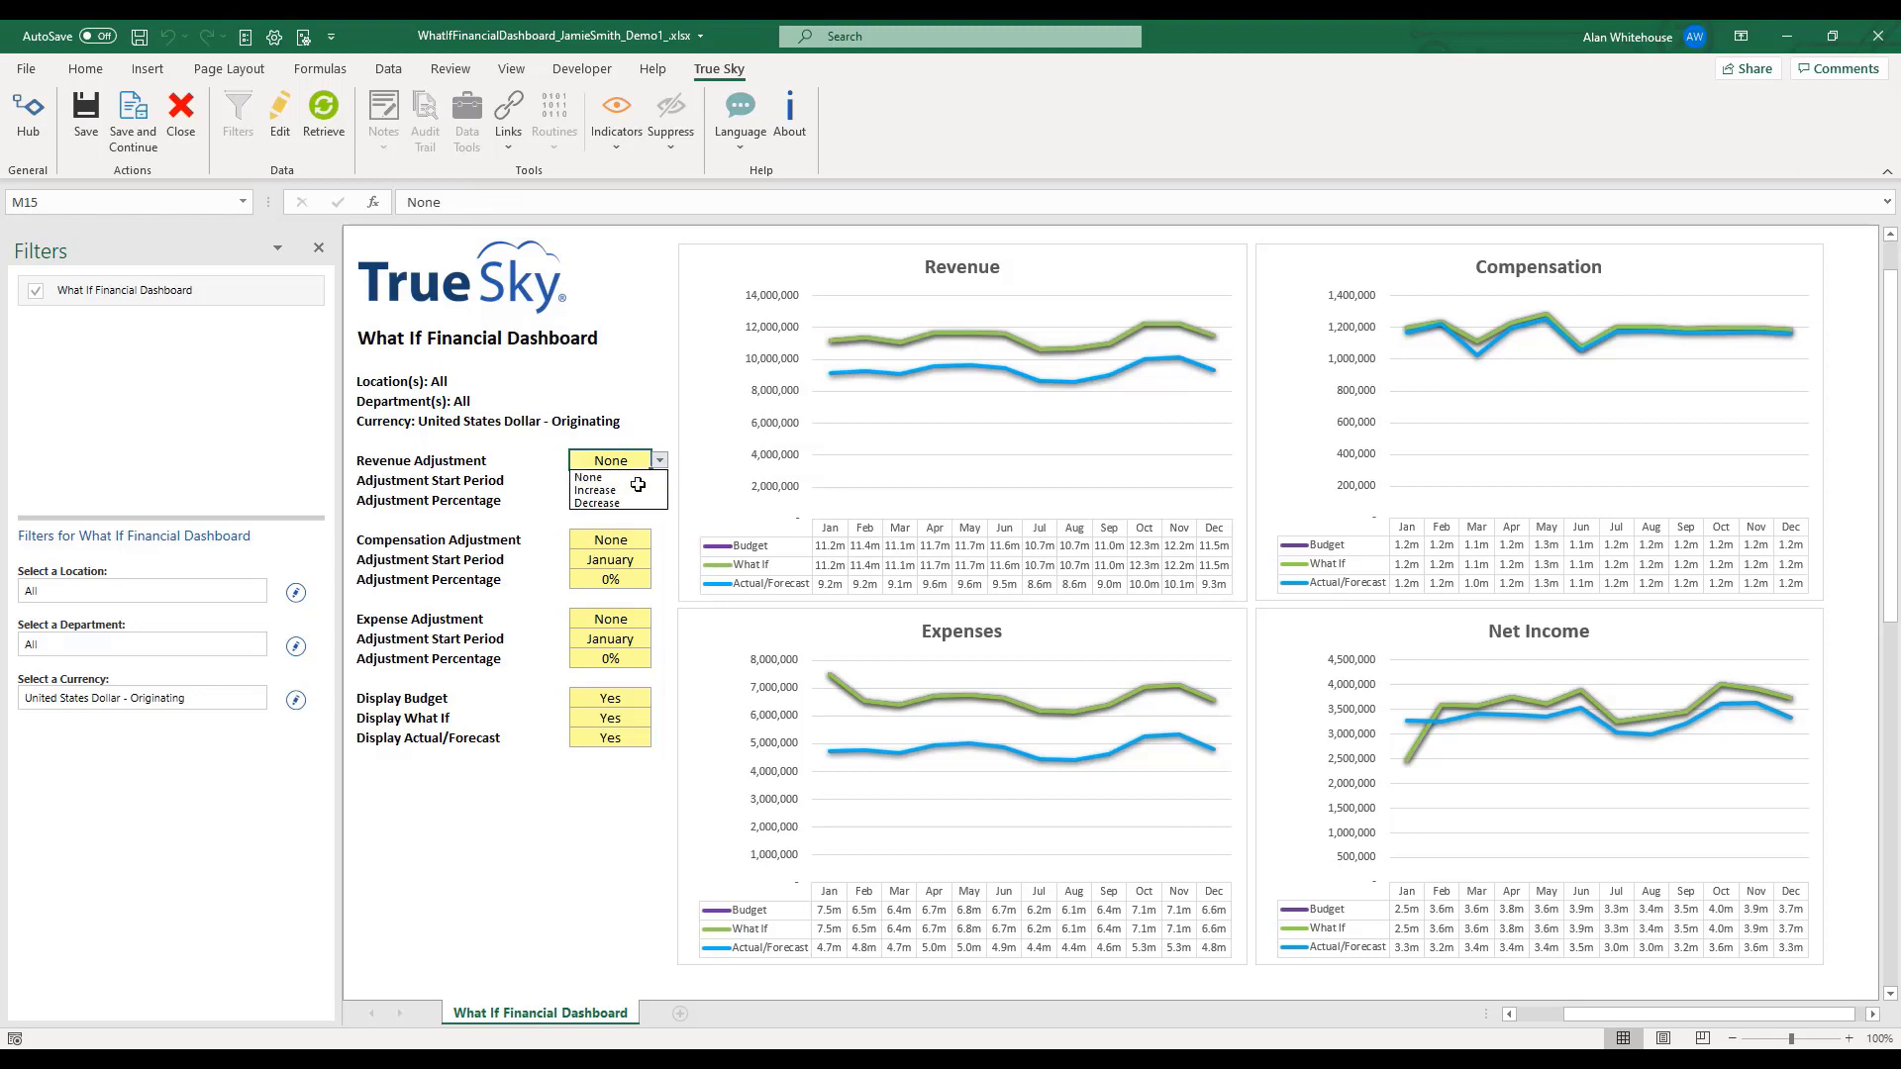
pyautogui.click(630, 485)
pyautogui.click(632, 485)
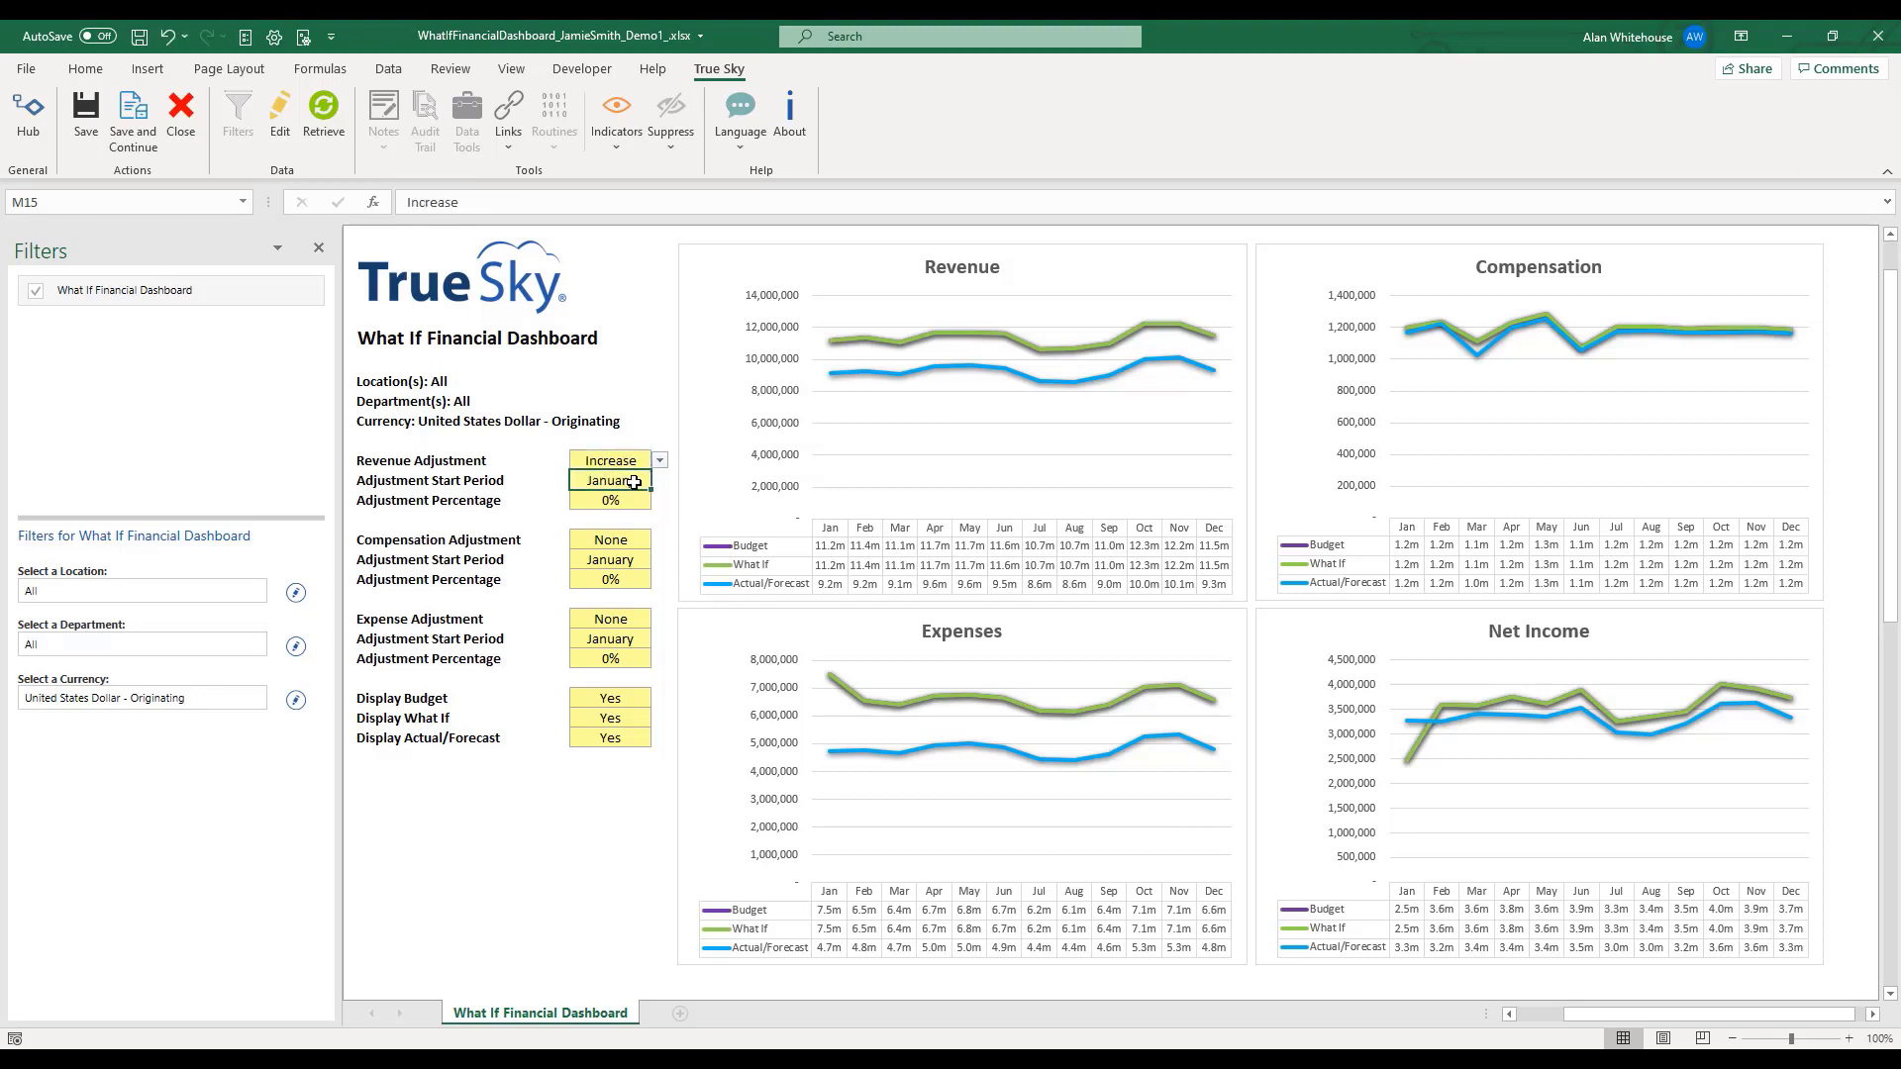
pyautogui.click(660, 480)
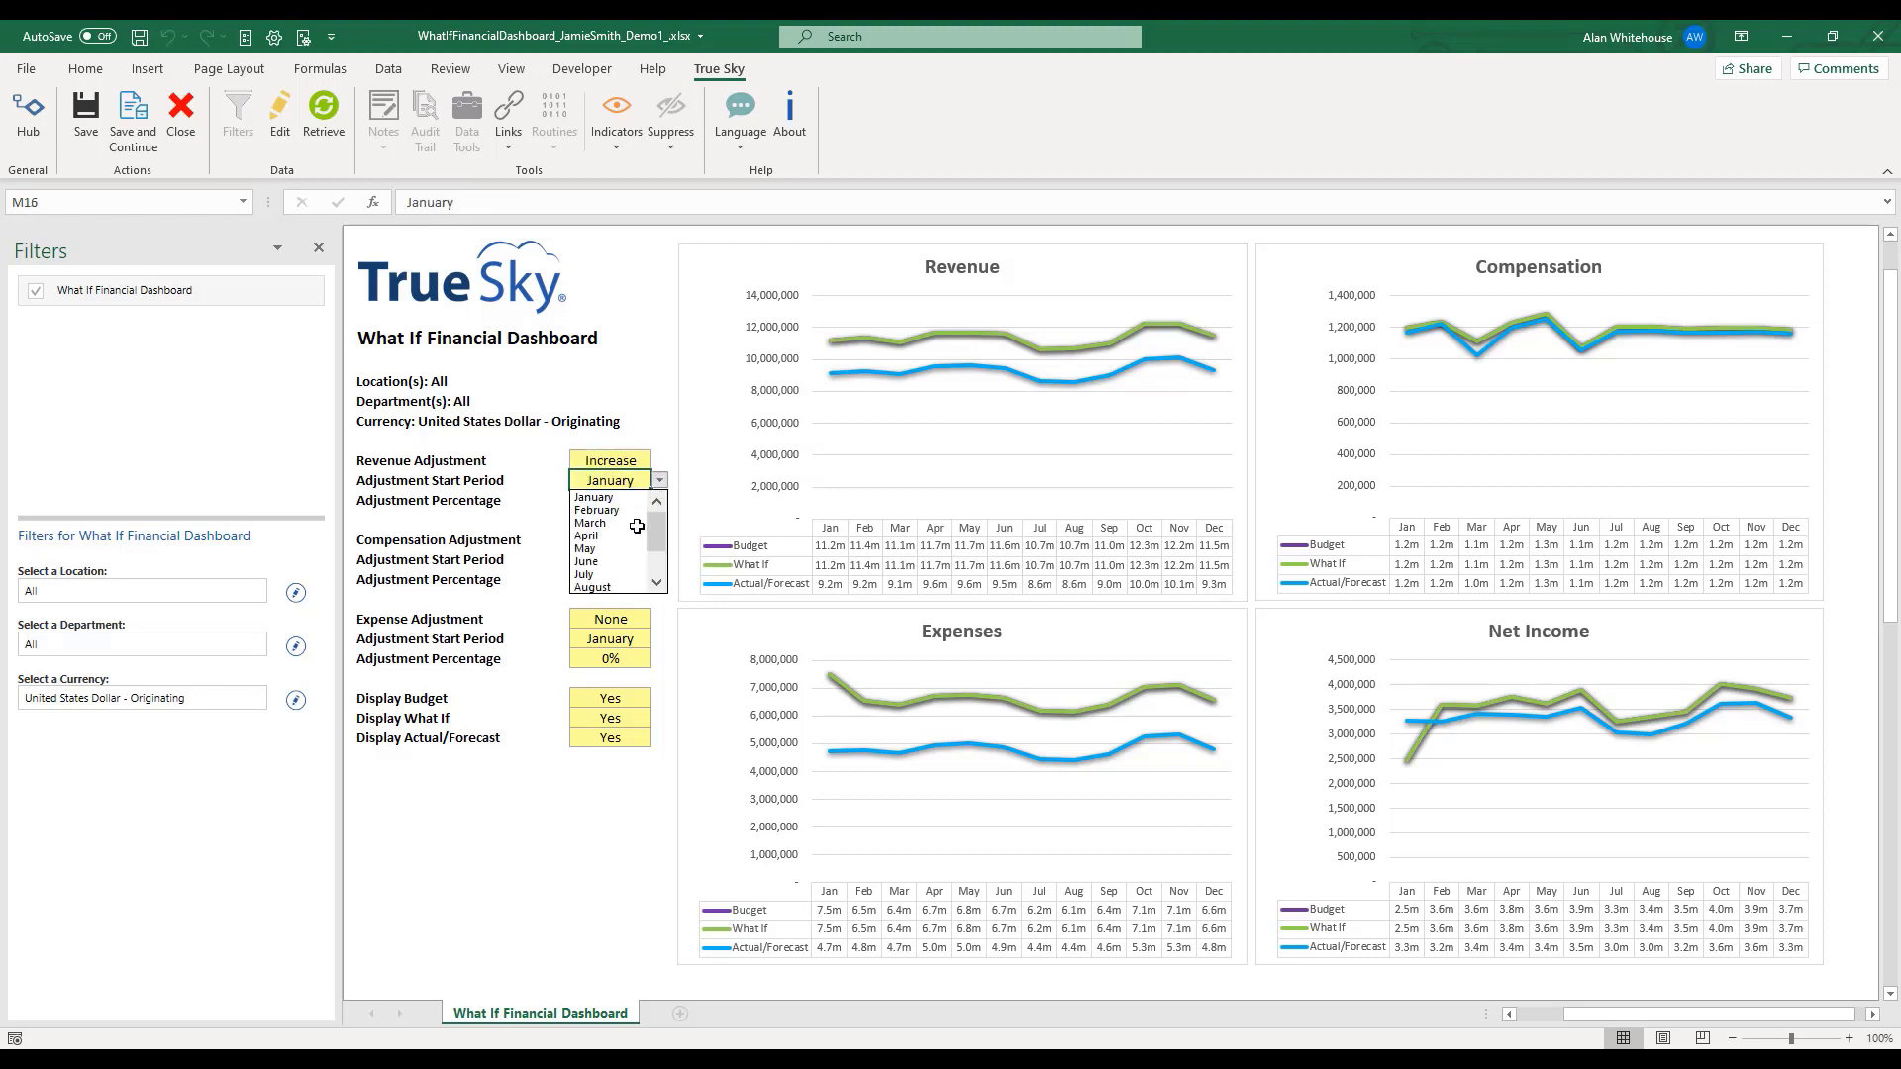
pyautogui.click(606, 586)
pyautogui.click(612, 500)
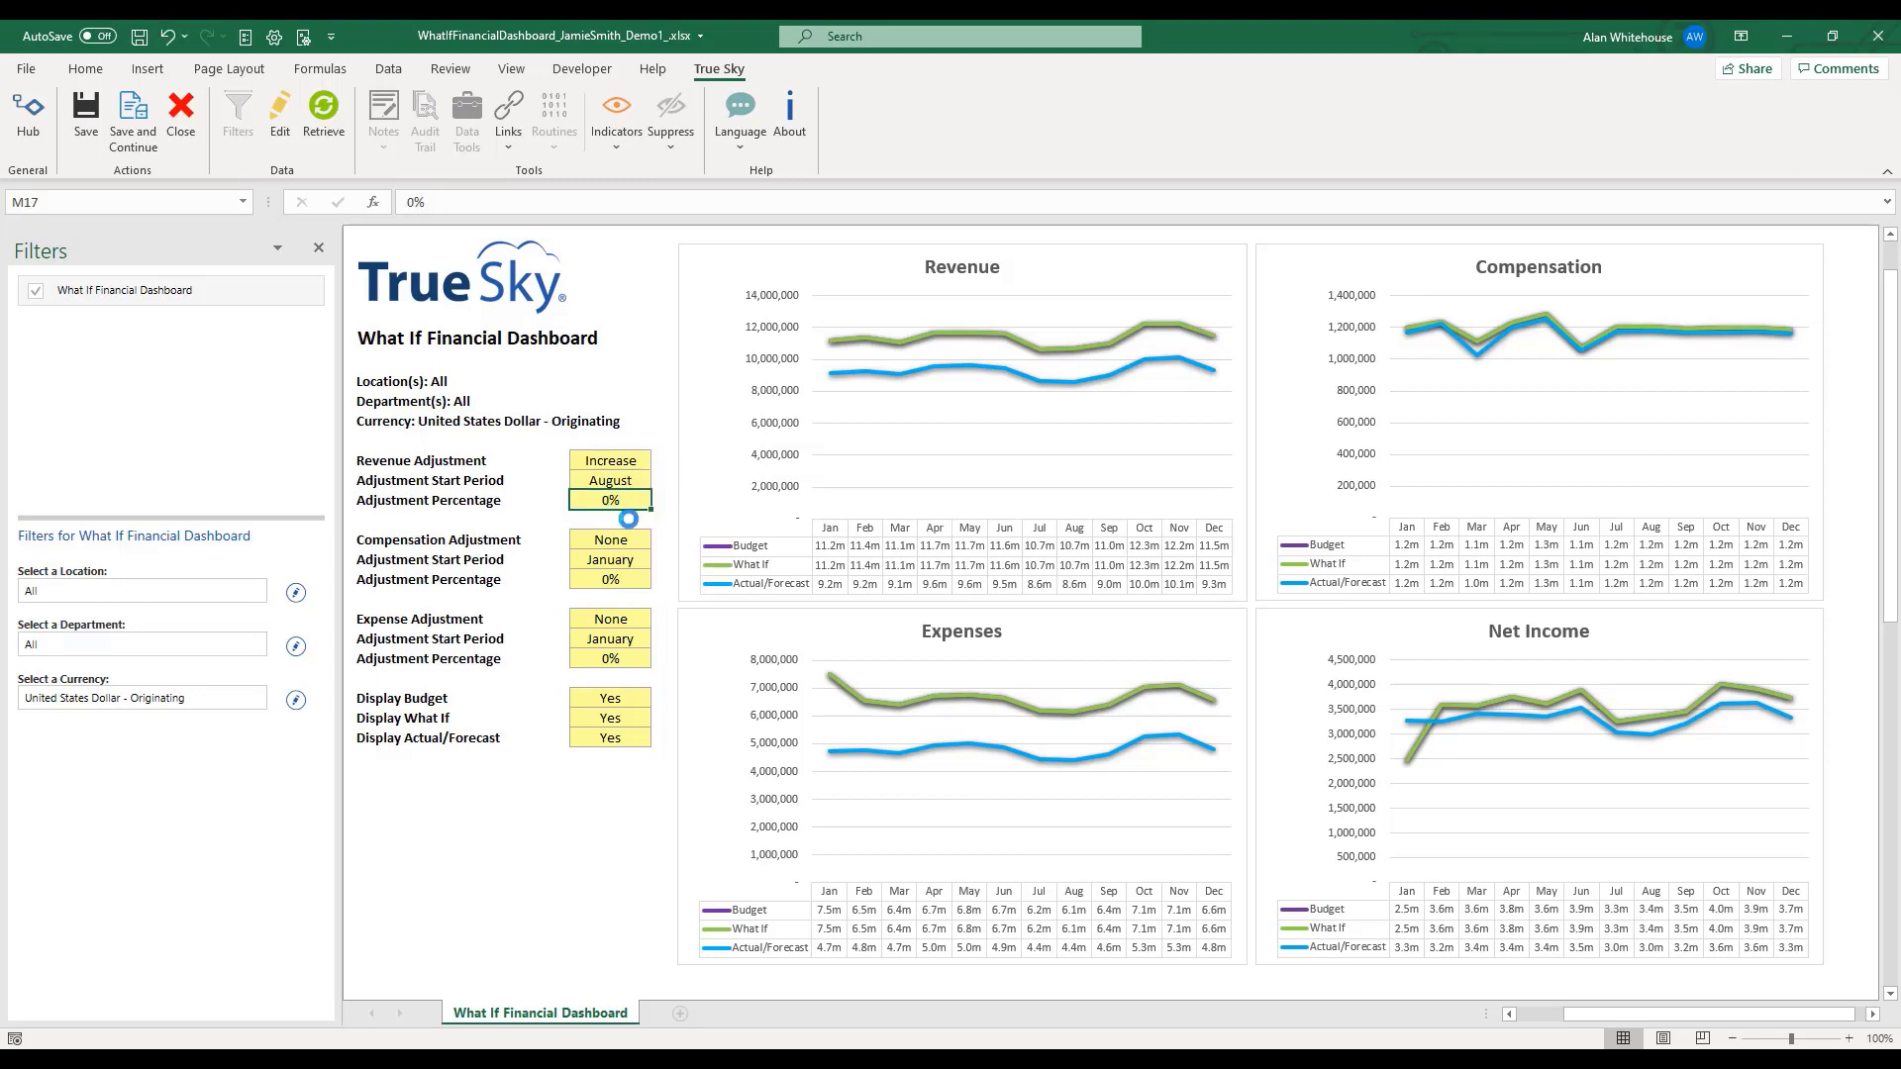
pyautogui.write('100')
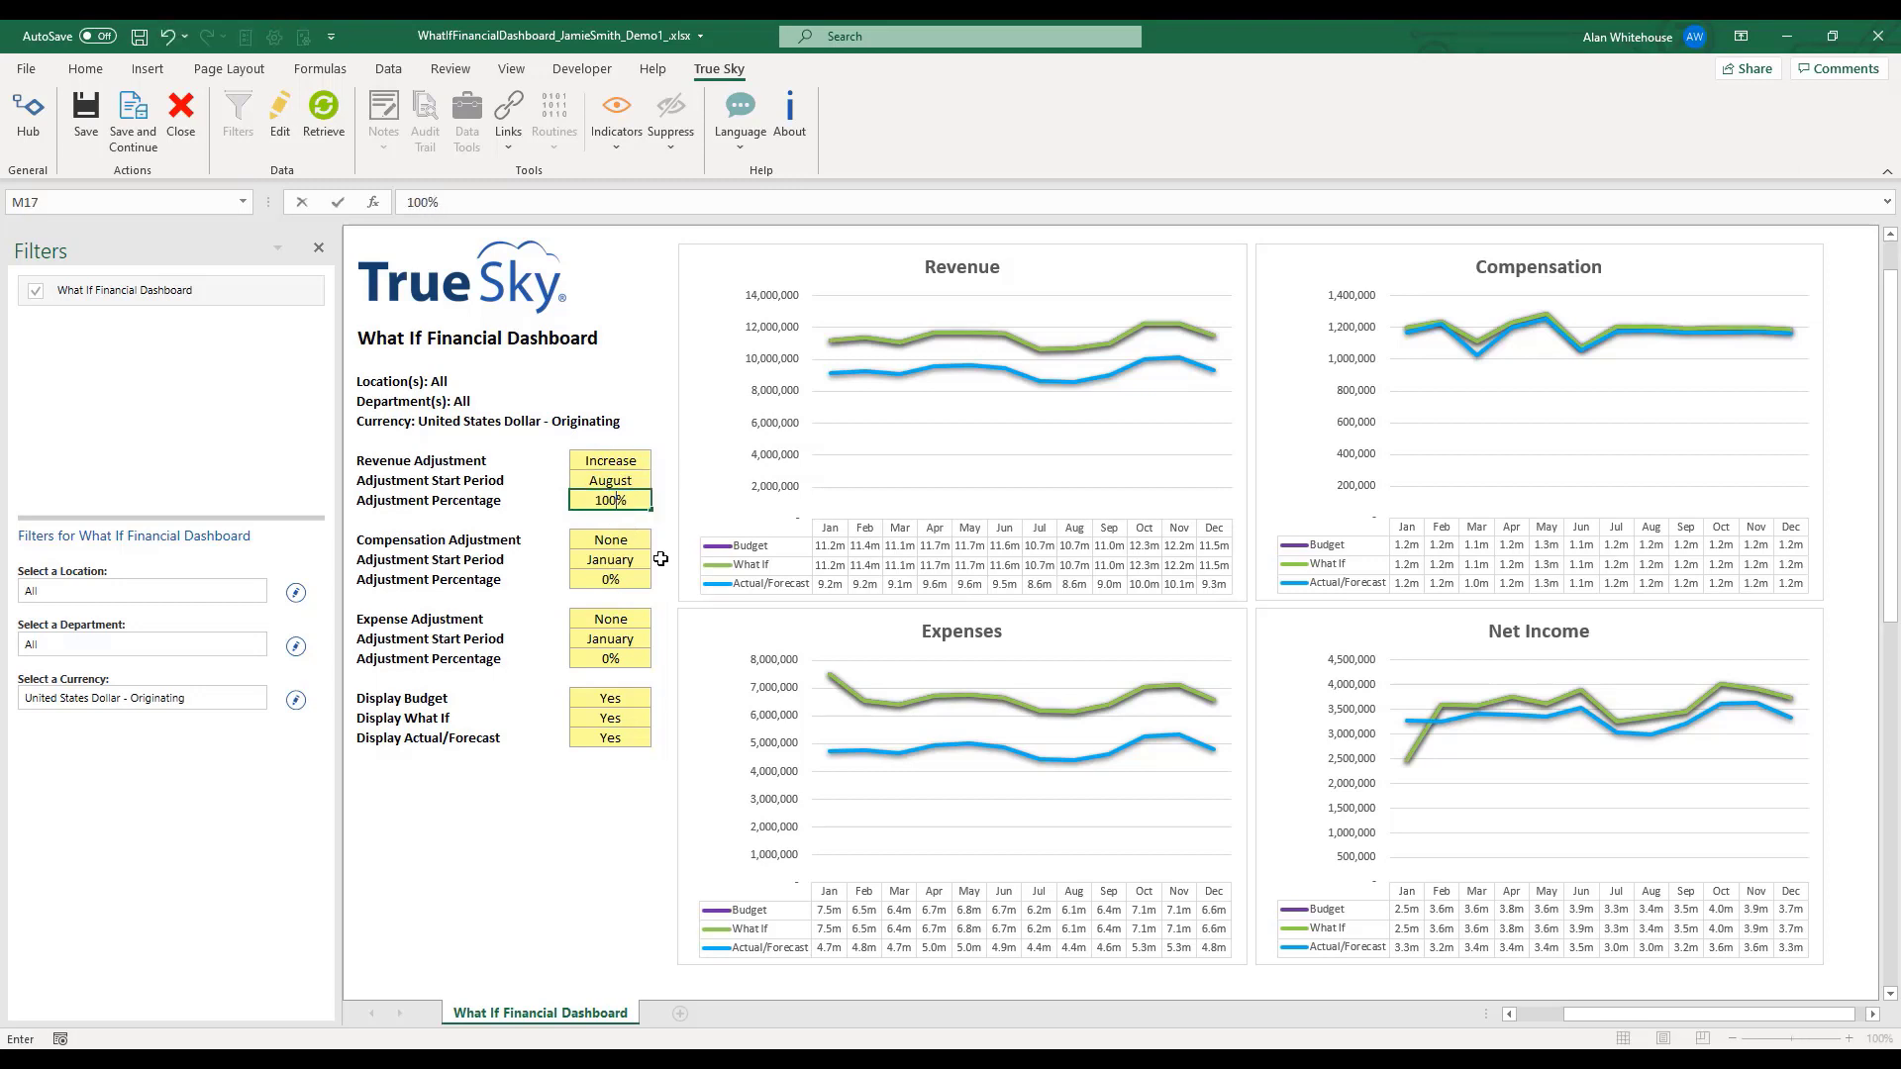
# Set the Compensation Adjustment to Increase, starting in May, at 25%
pyautogui.click(620, 542)
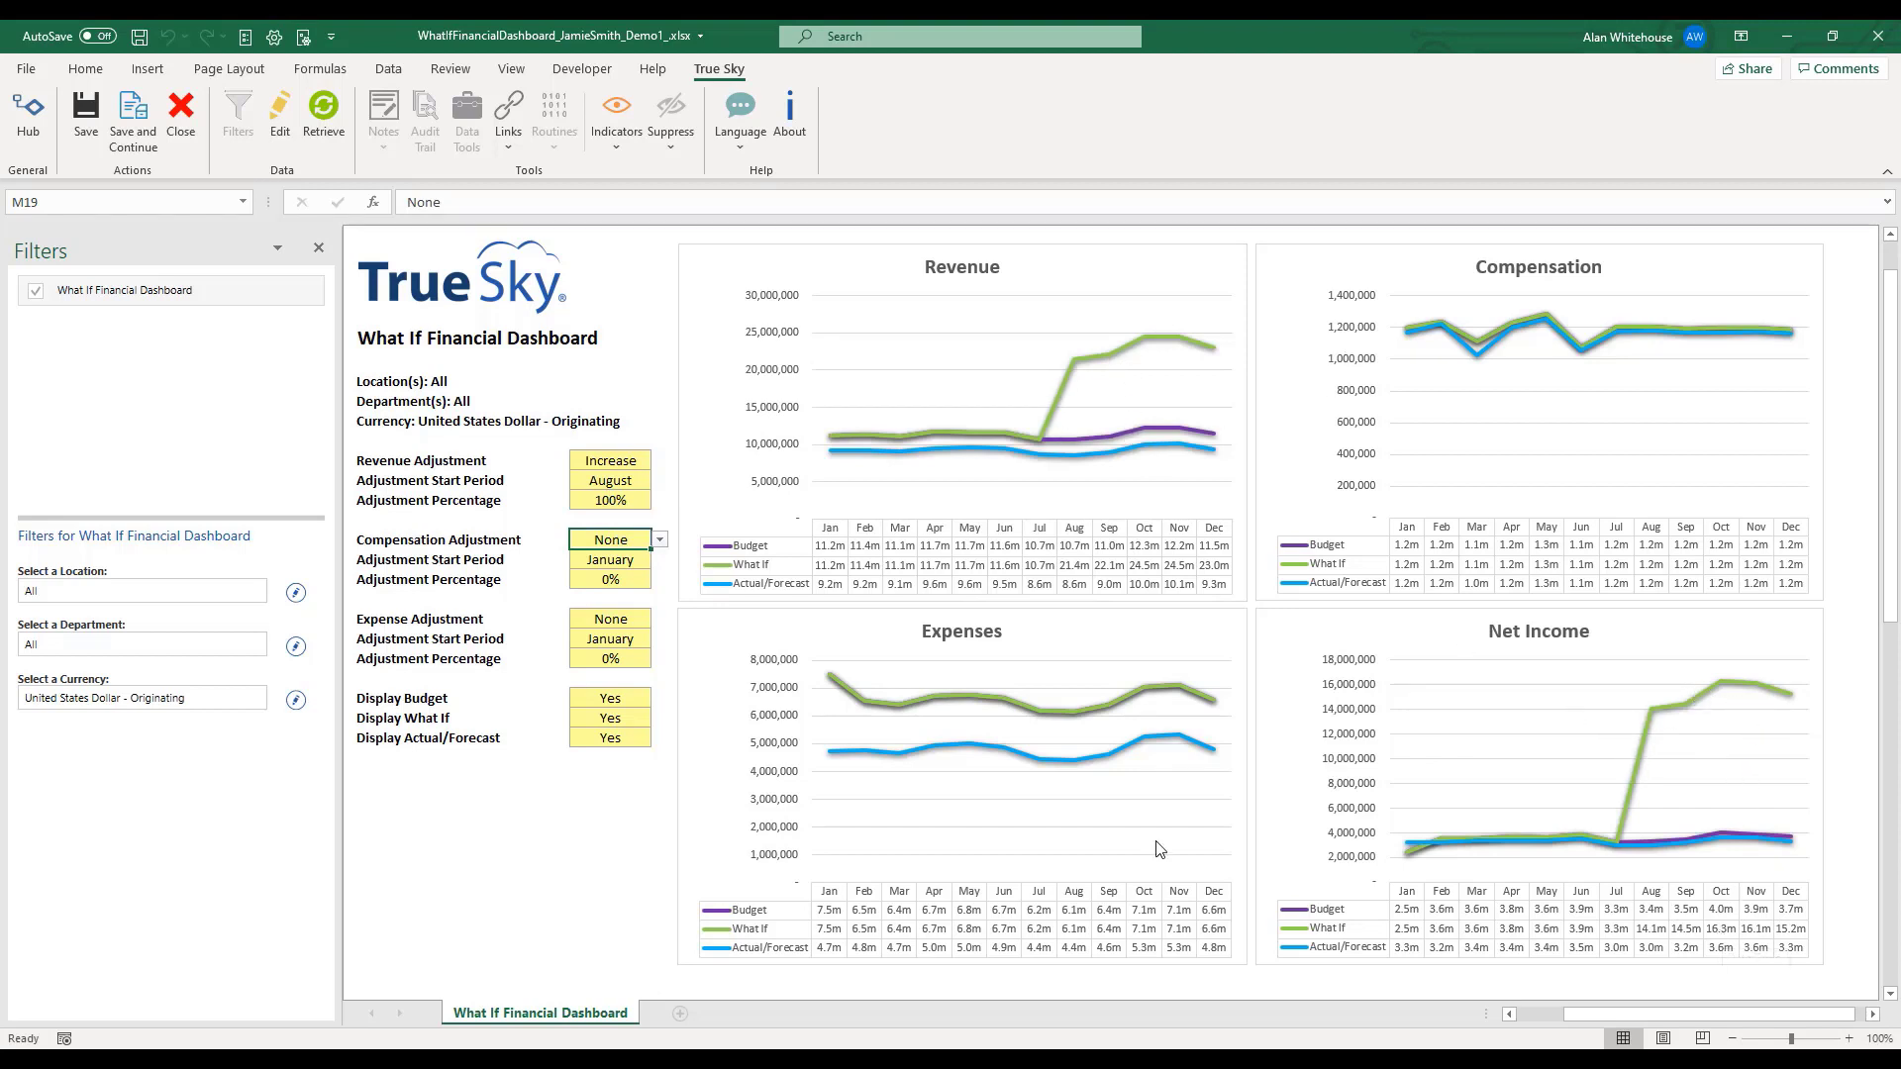
pyautogui.click(658, 542)
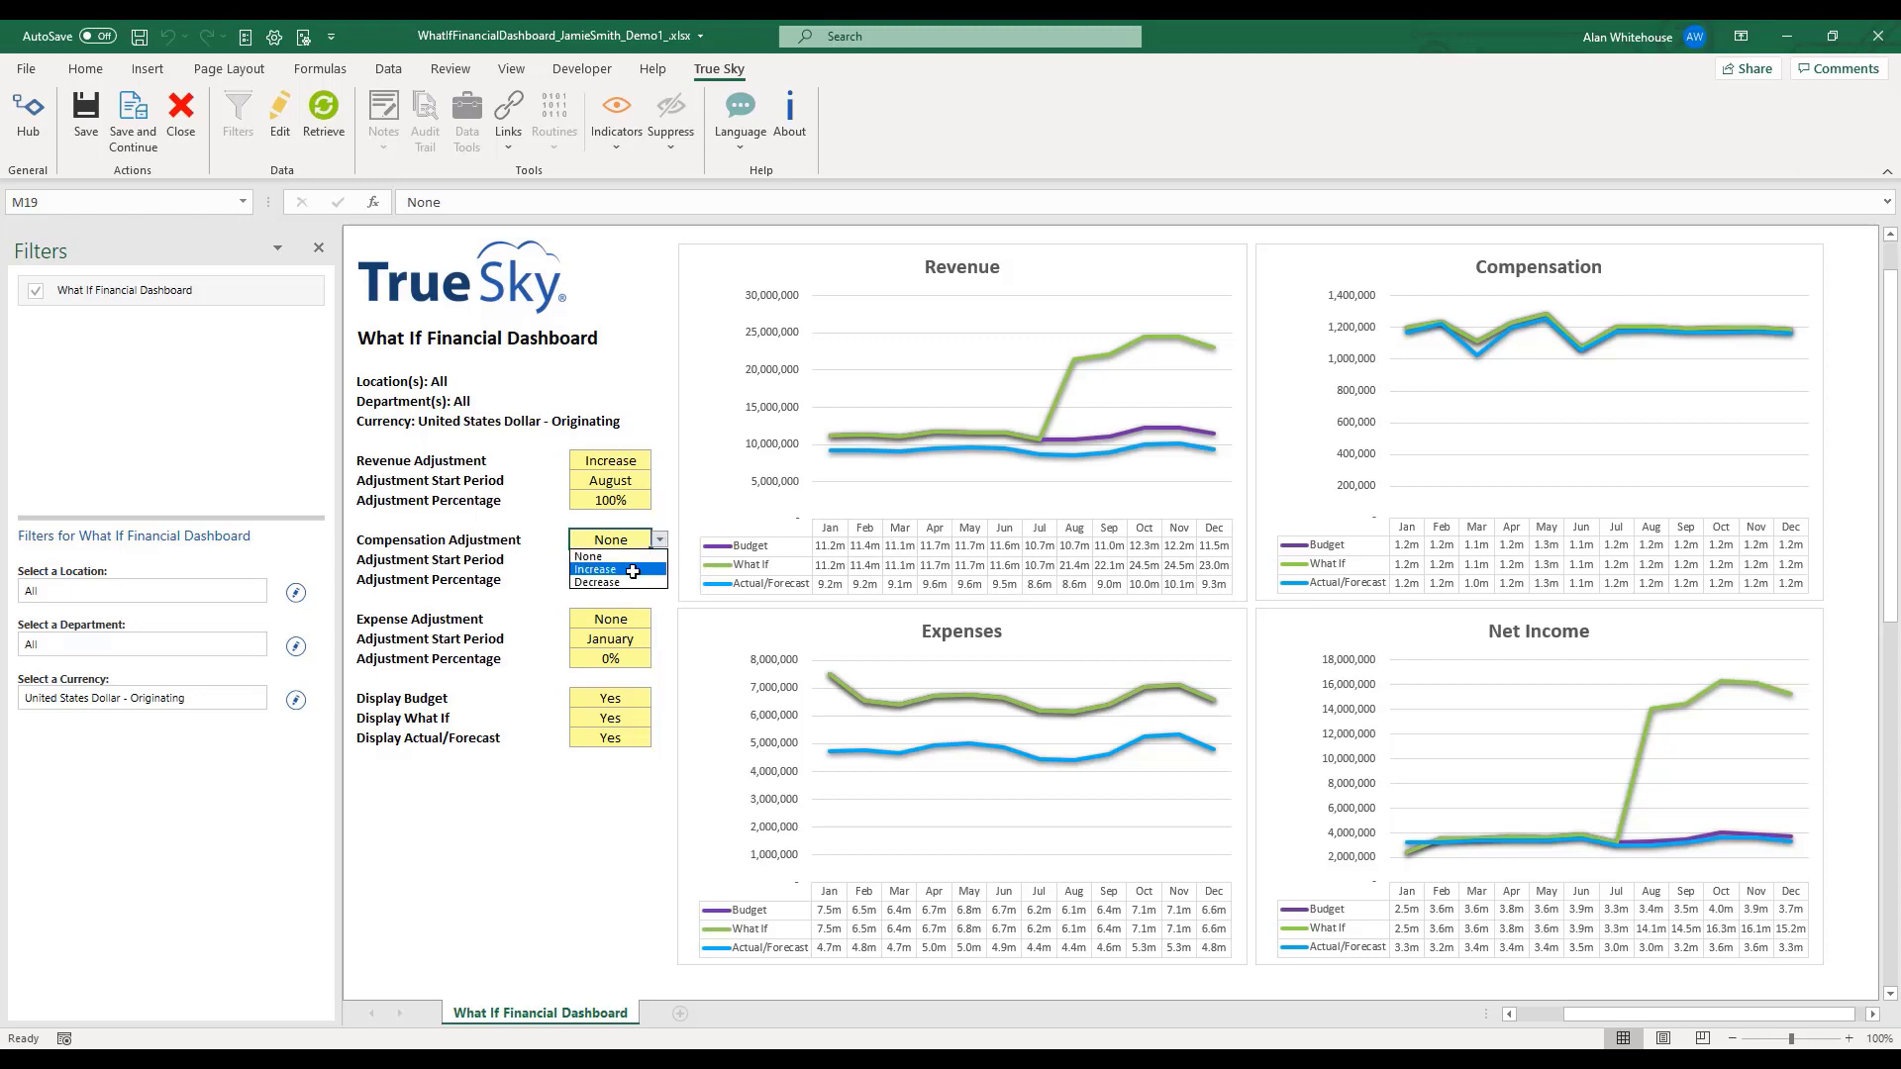
pyautogui.click(631, 571)
pyautogui.click(622, 560)
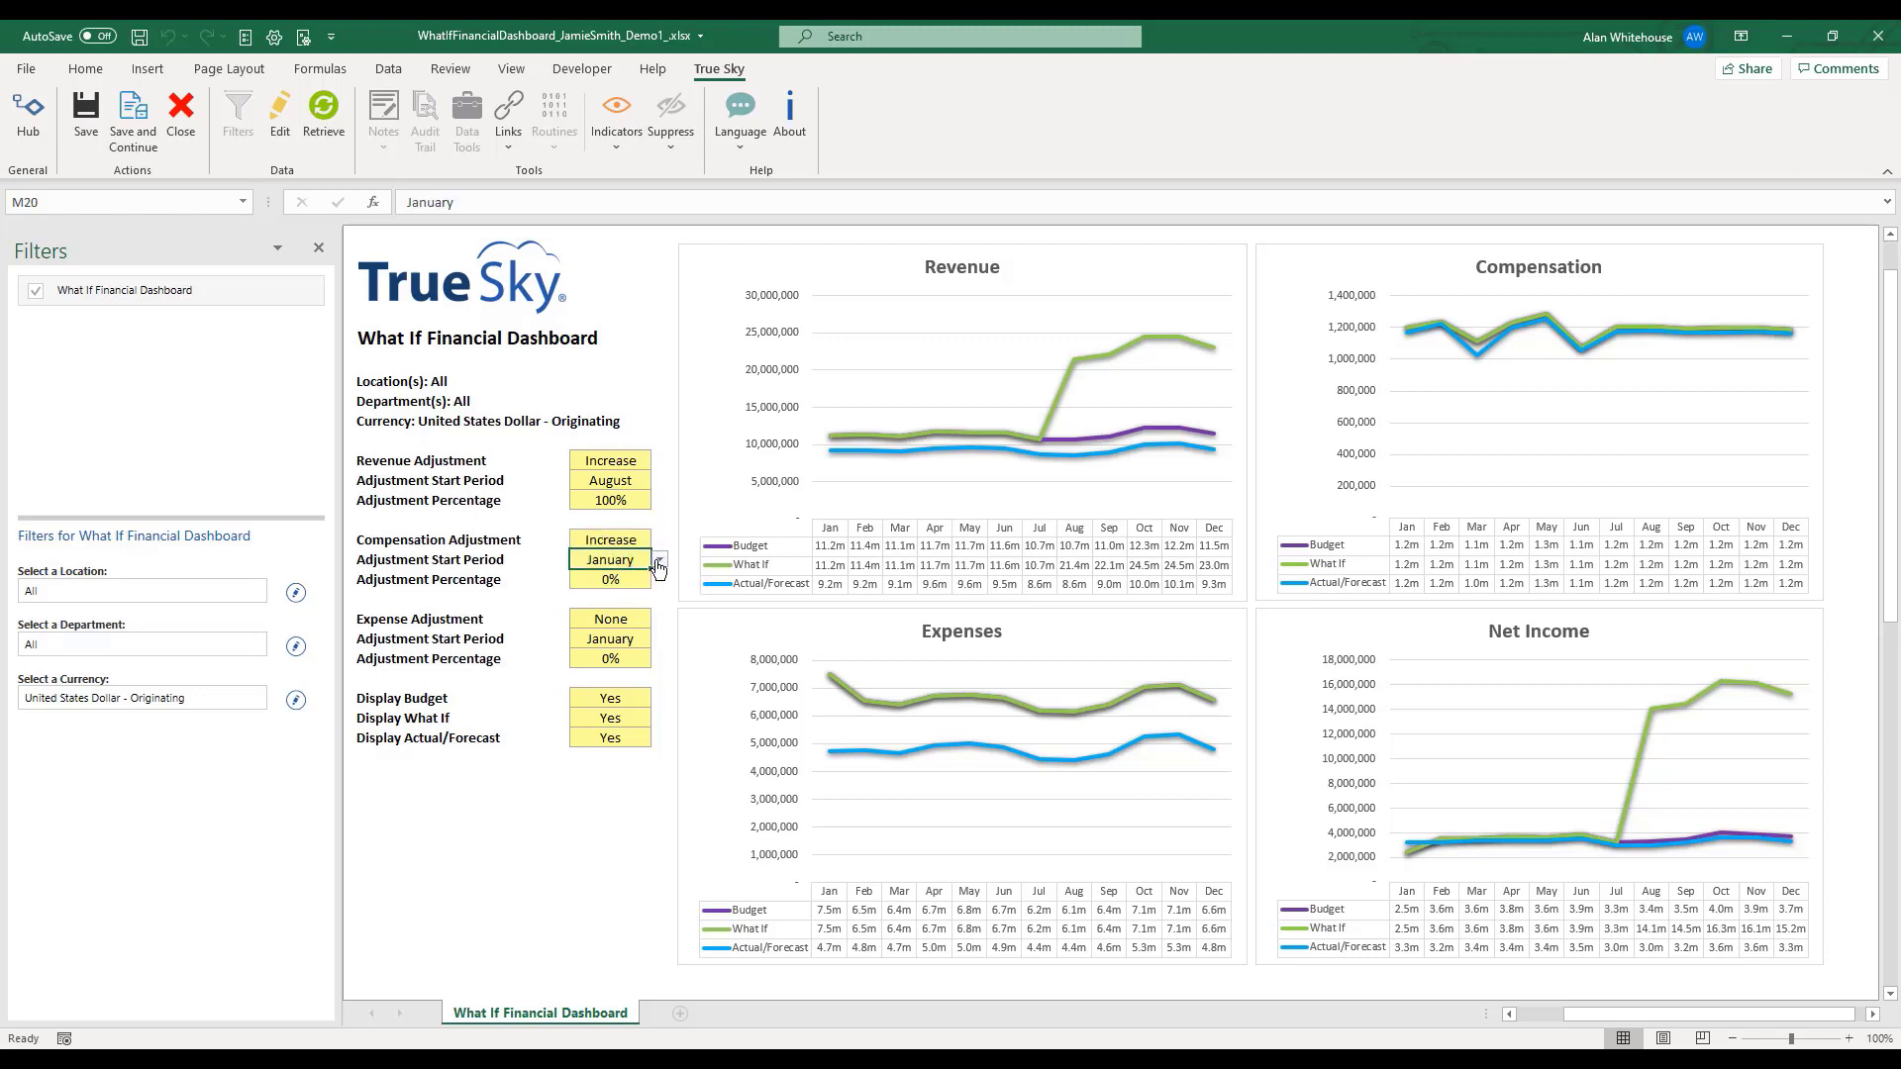
pyautogui.click(658, 560)
pyautogui.click(594, 628)
pyautogui.click(599, 581)
pyautogui.write('25')
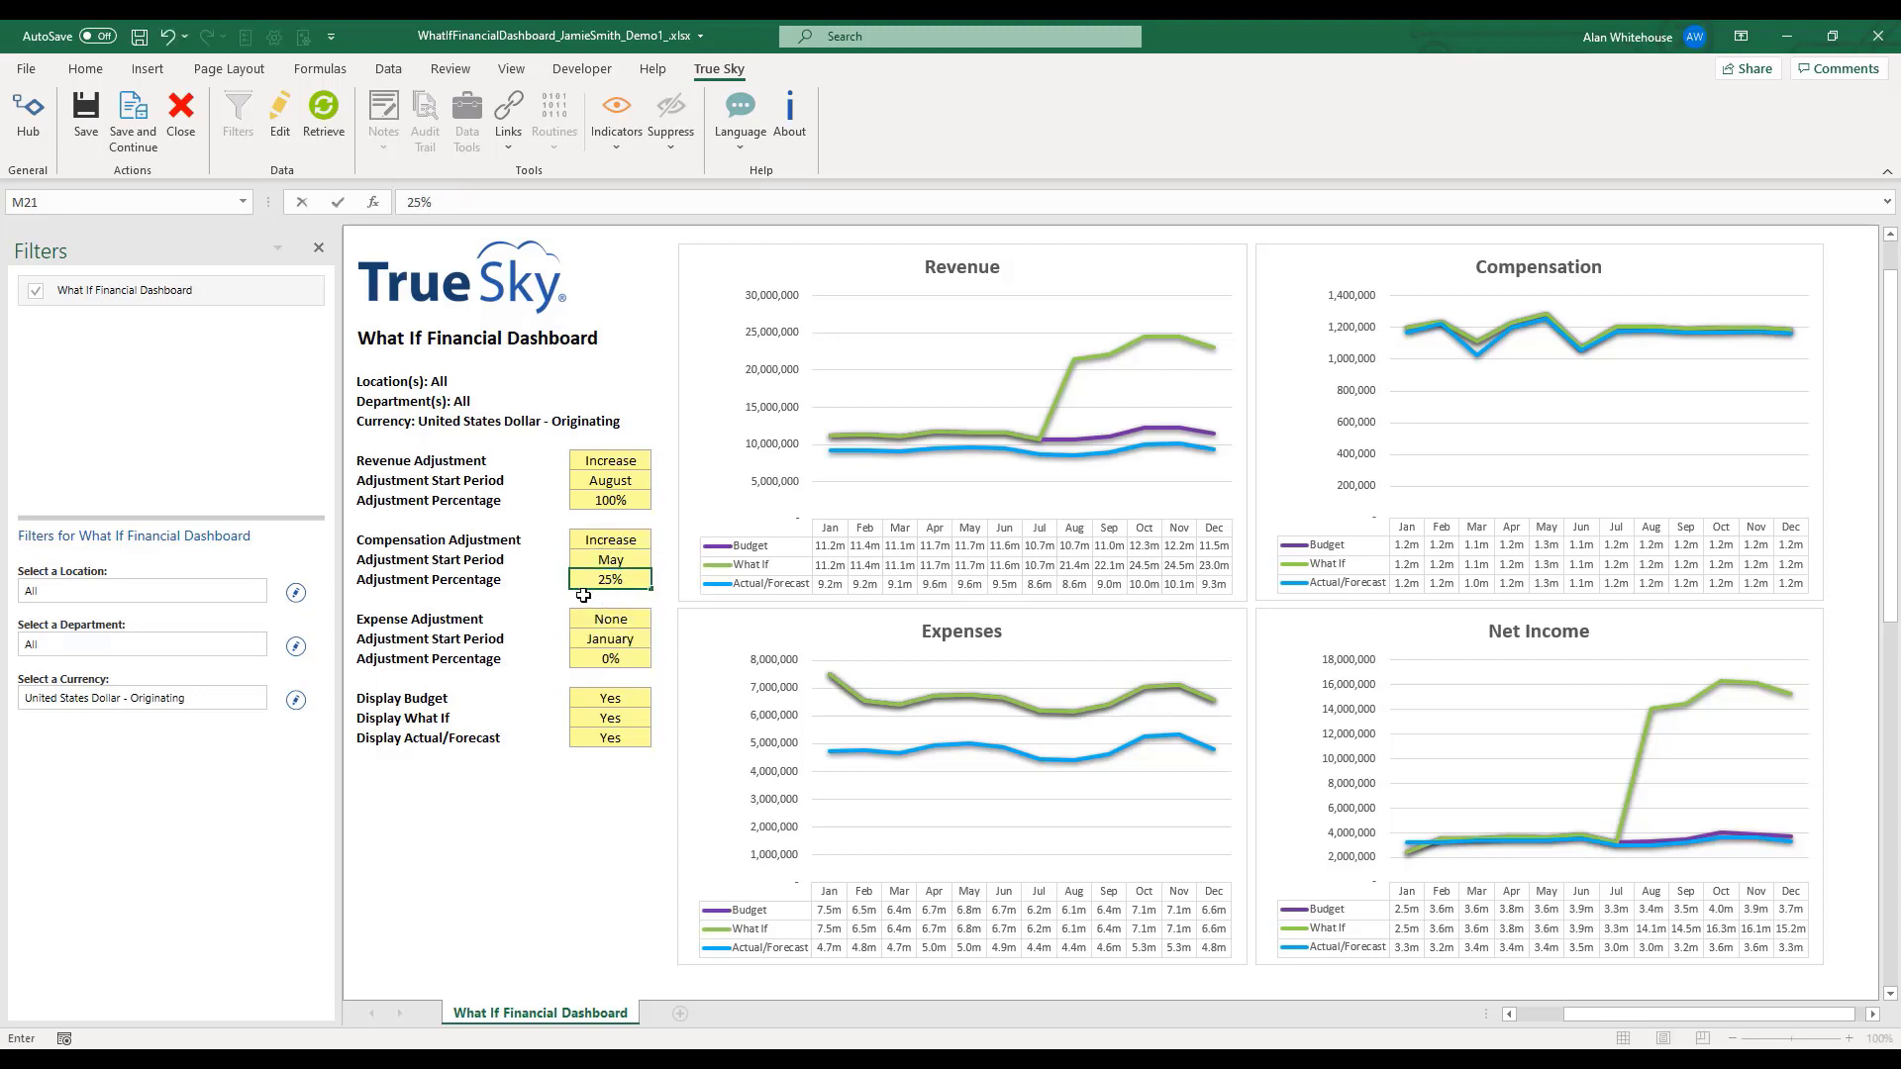
pyautogui.press('Return')
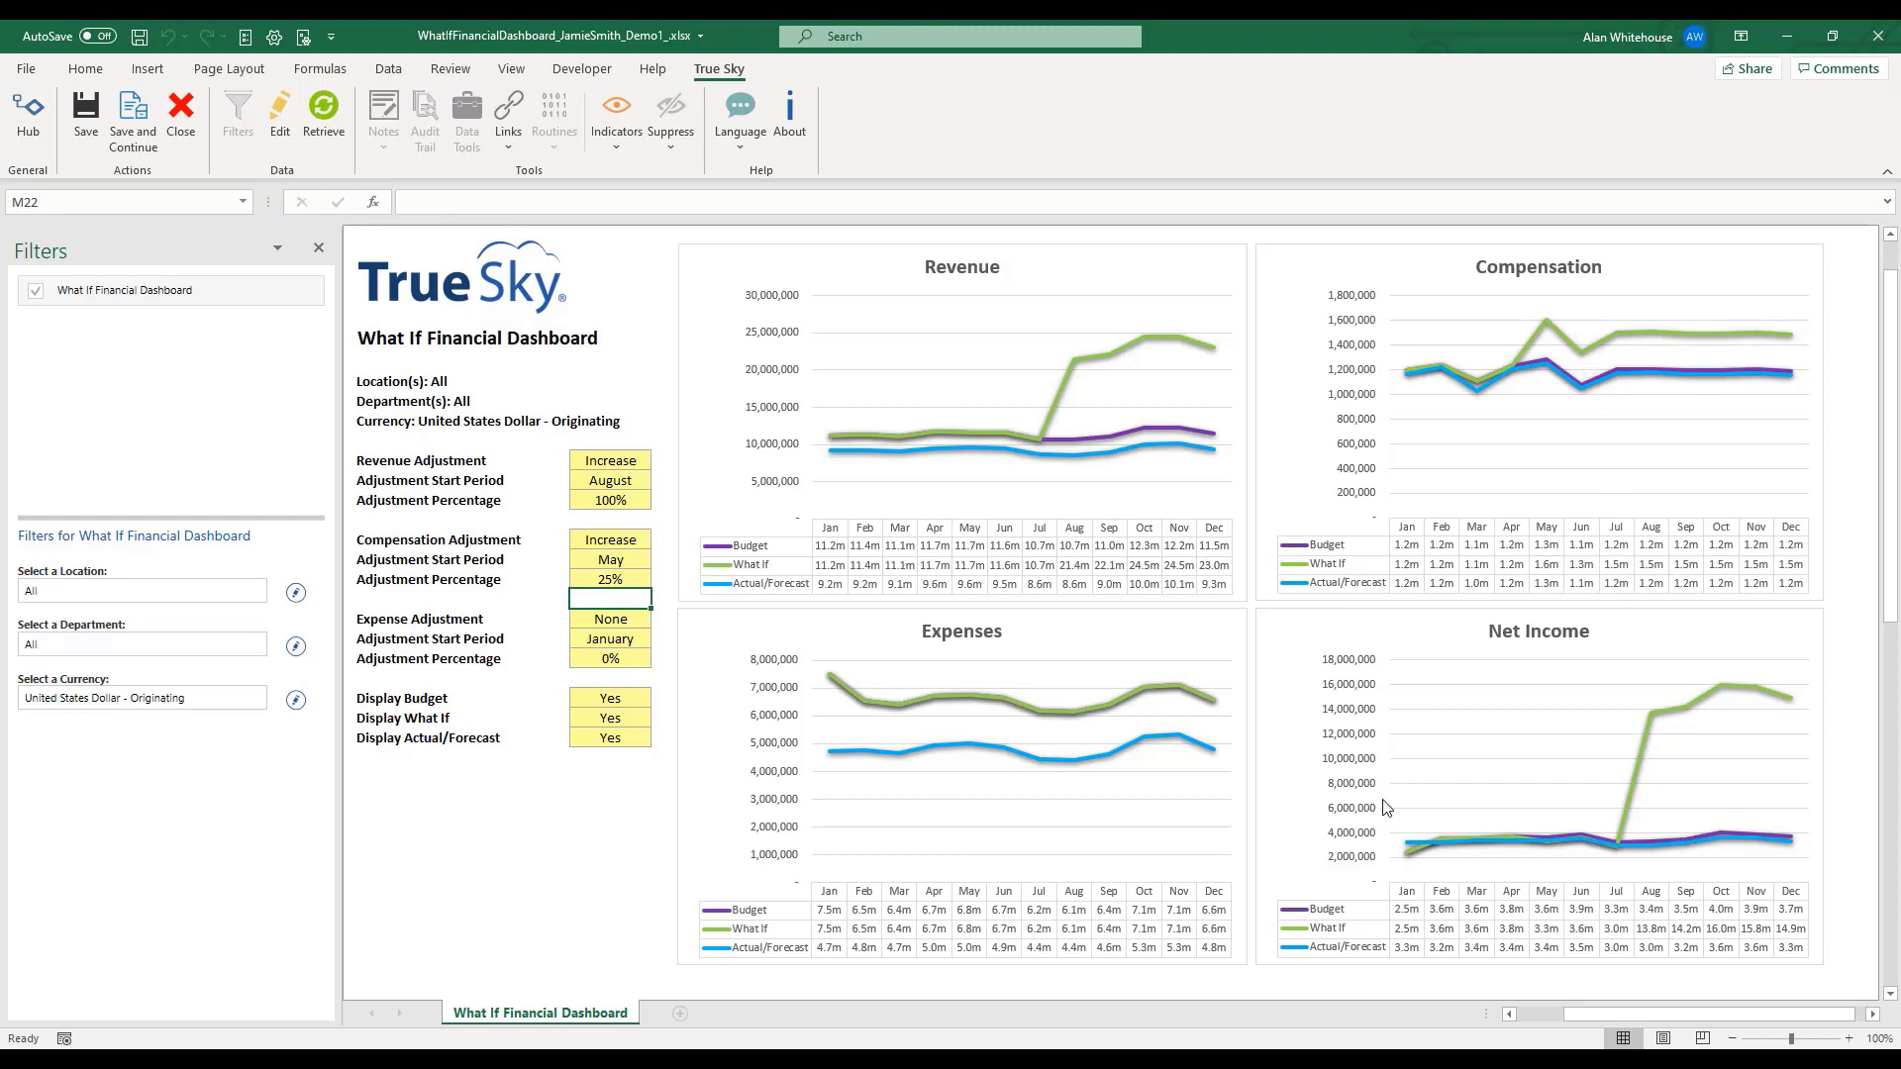
# Set the Expense Adjustment to Decrease, starting in February, at 50%
pyautogui.click(607, 621)
pyautogui.click(660, 620)
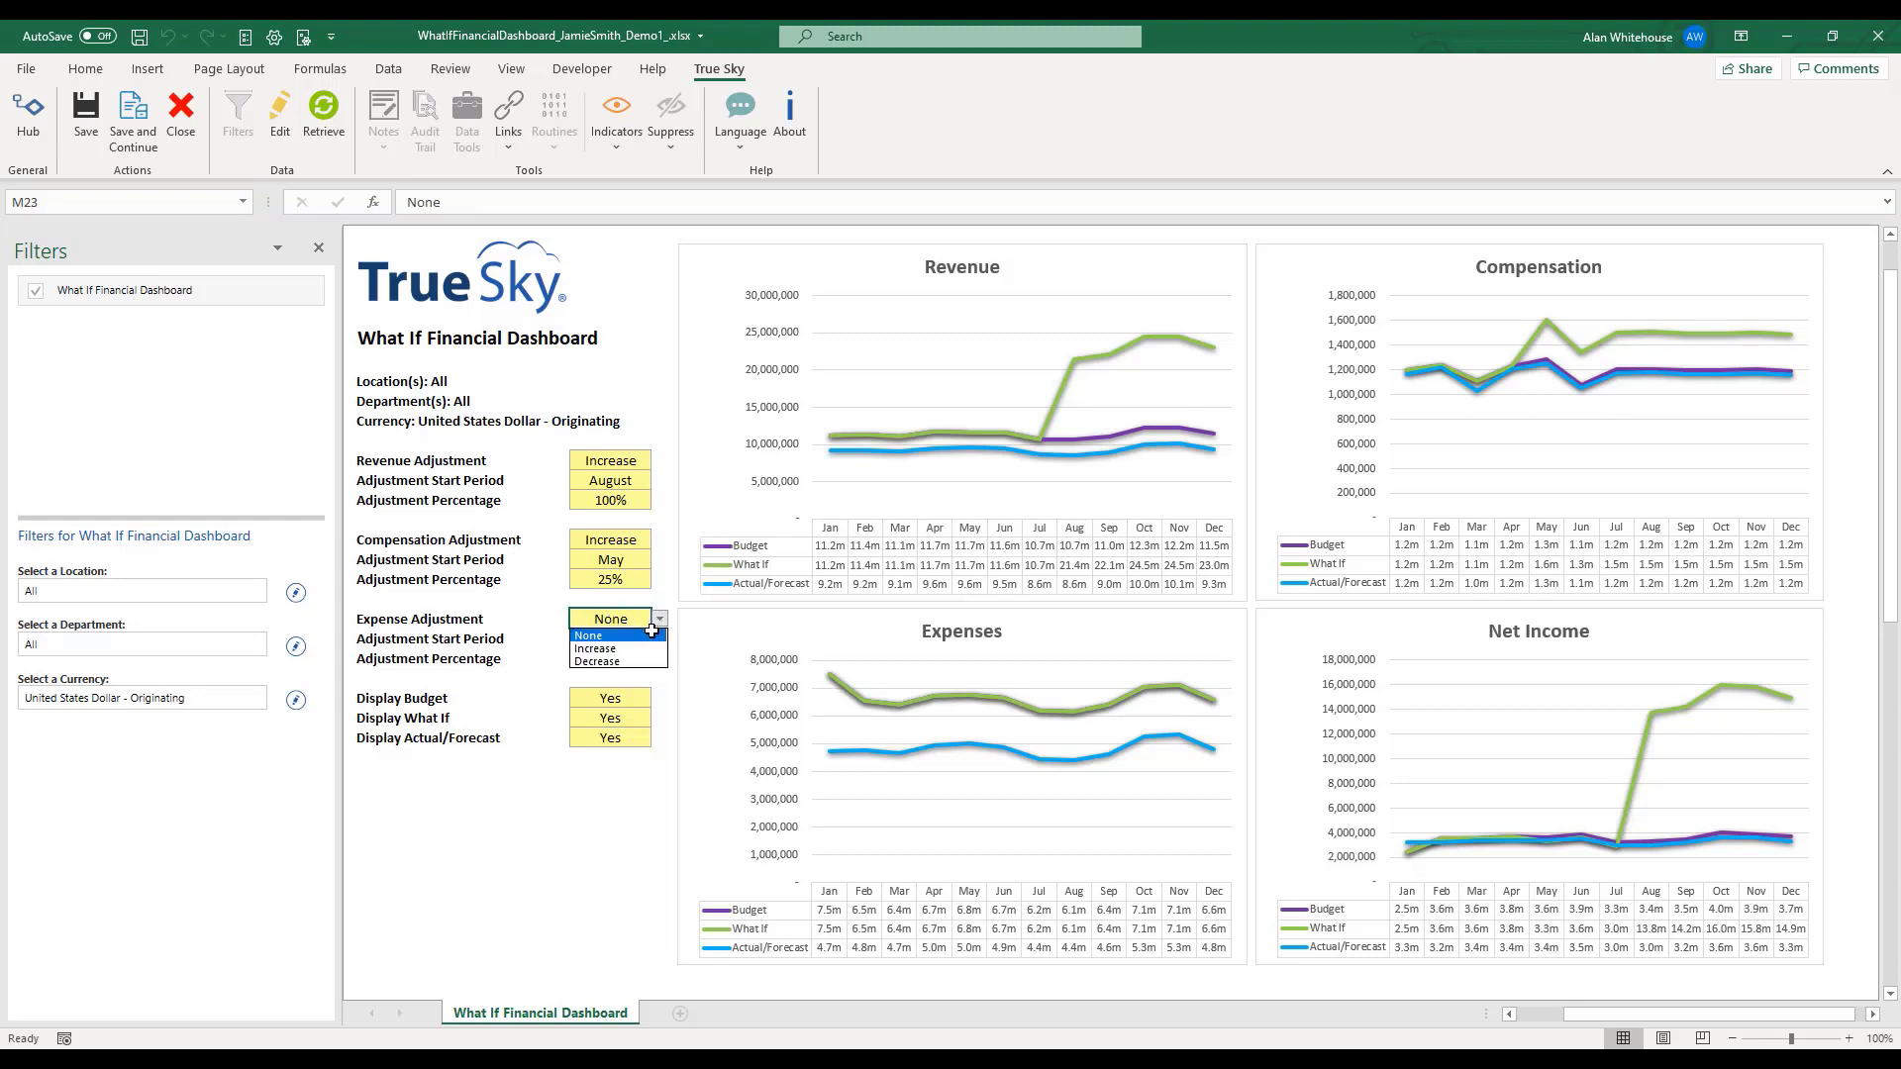
pyautogui.click(640, 660)
pyautogui.click(629, 641)
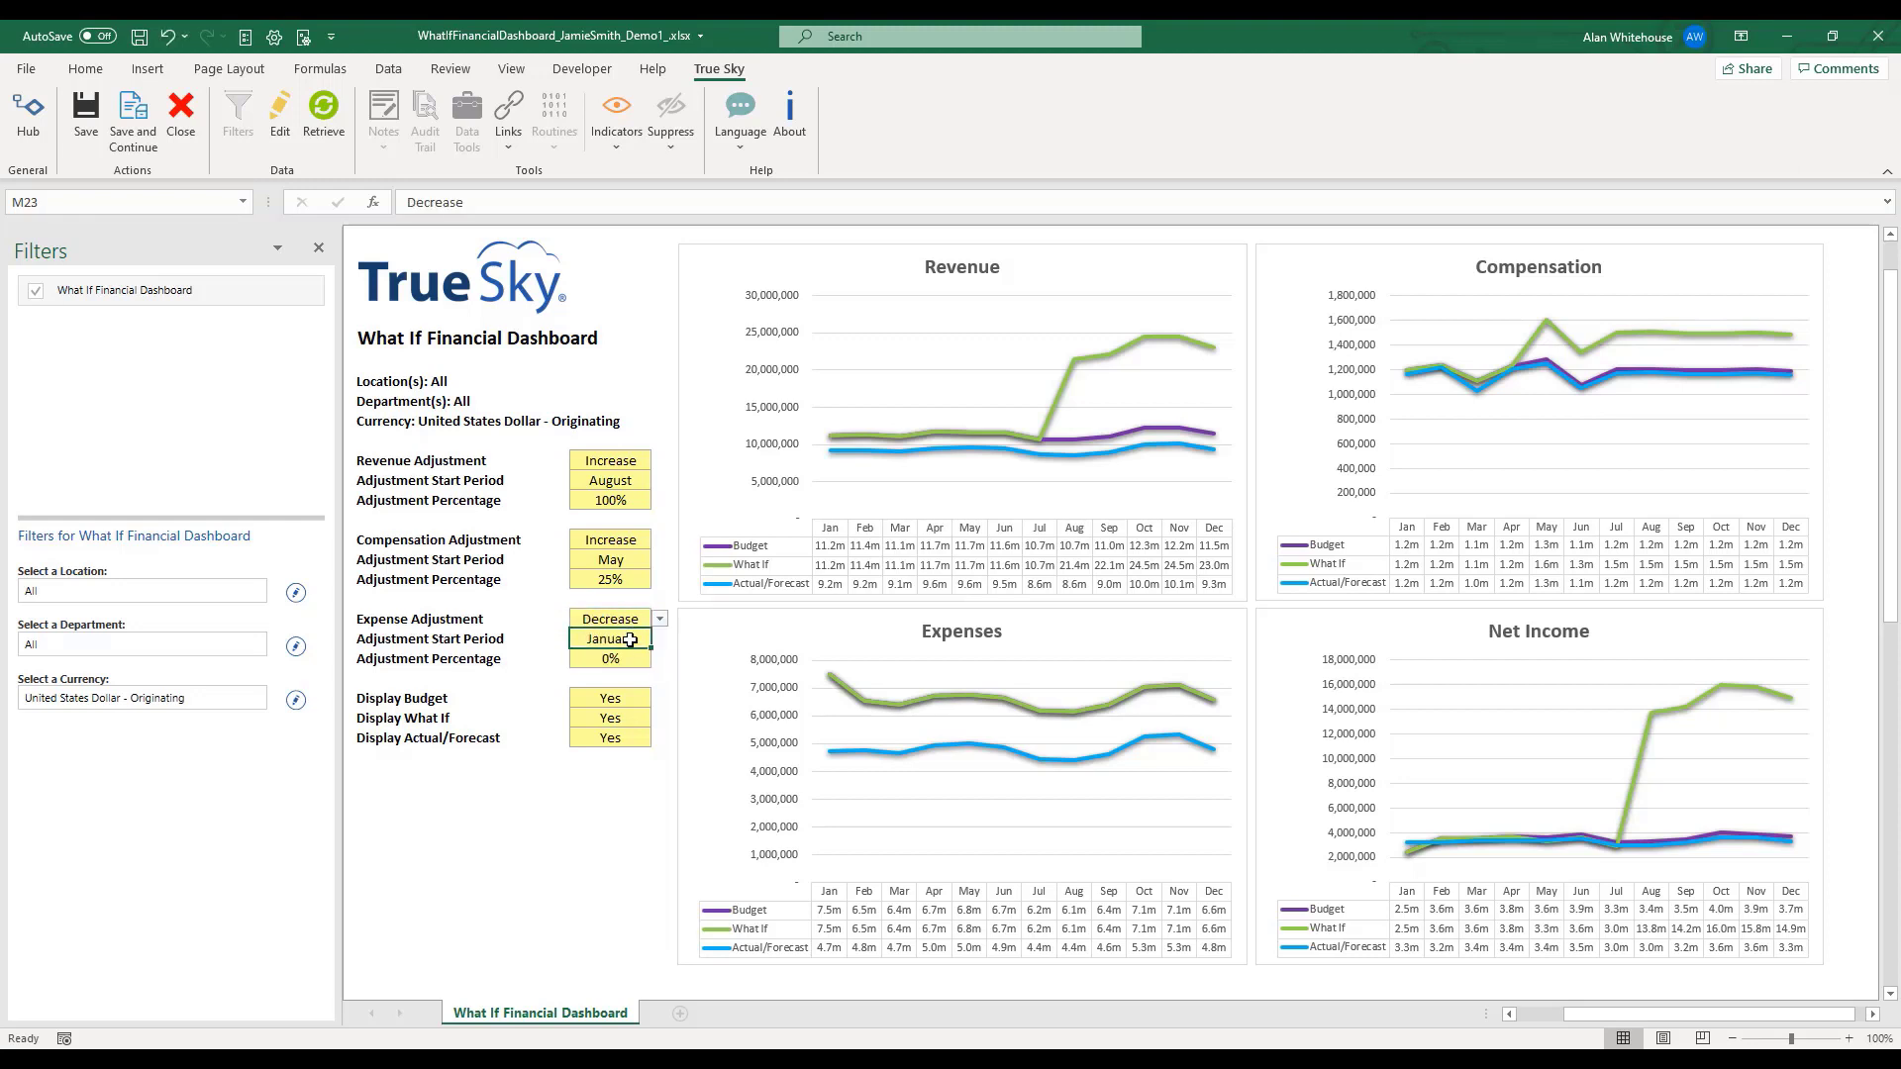
pyautogui.click(659, 638)
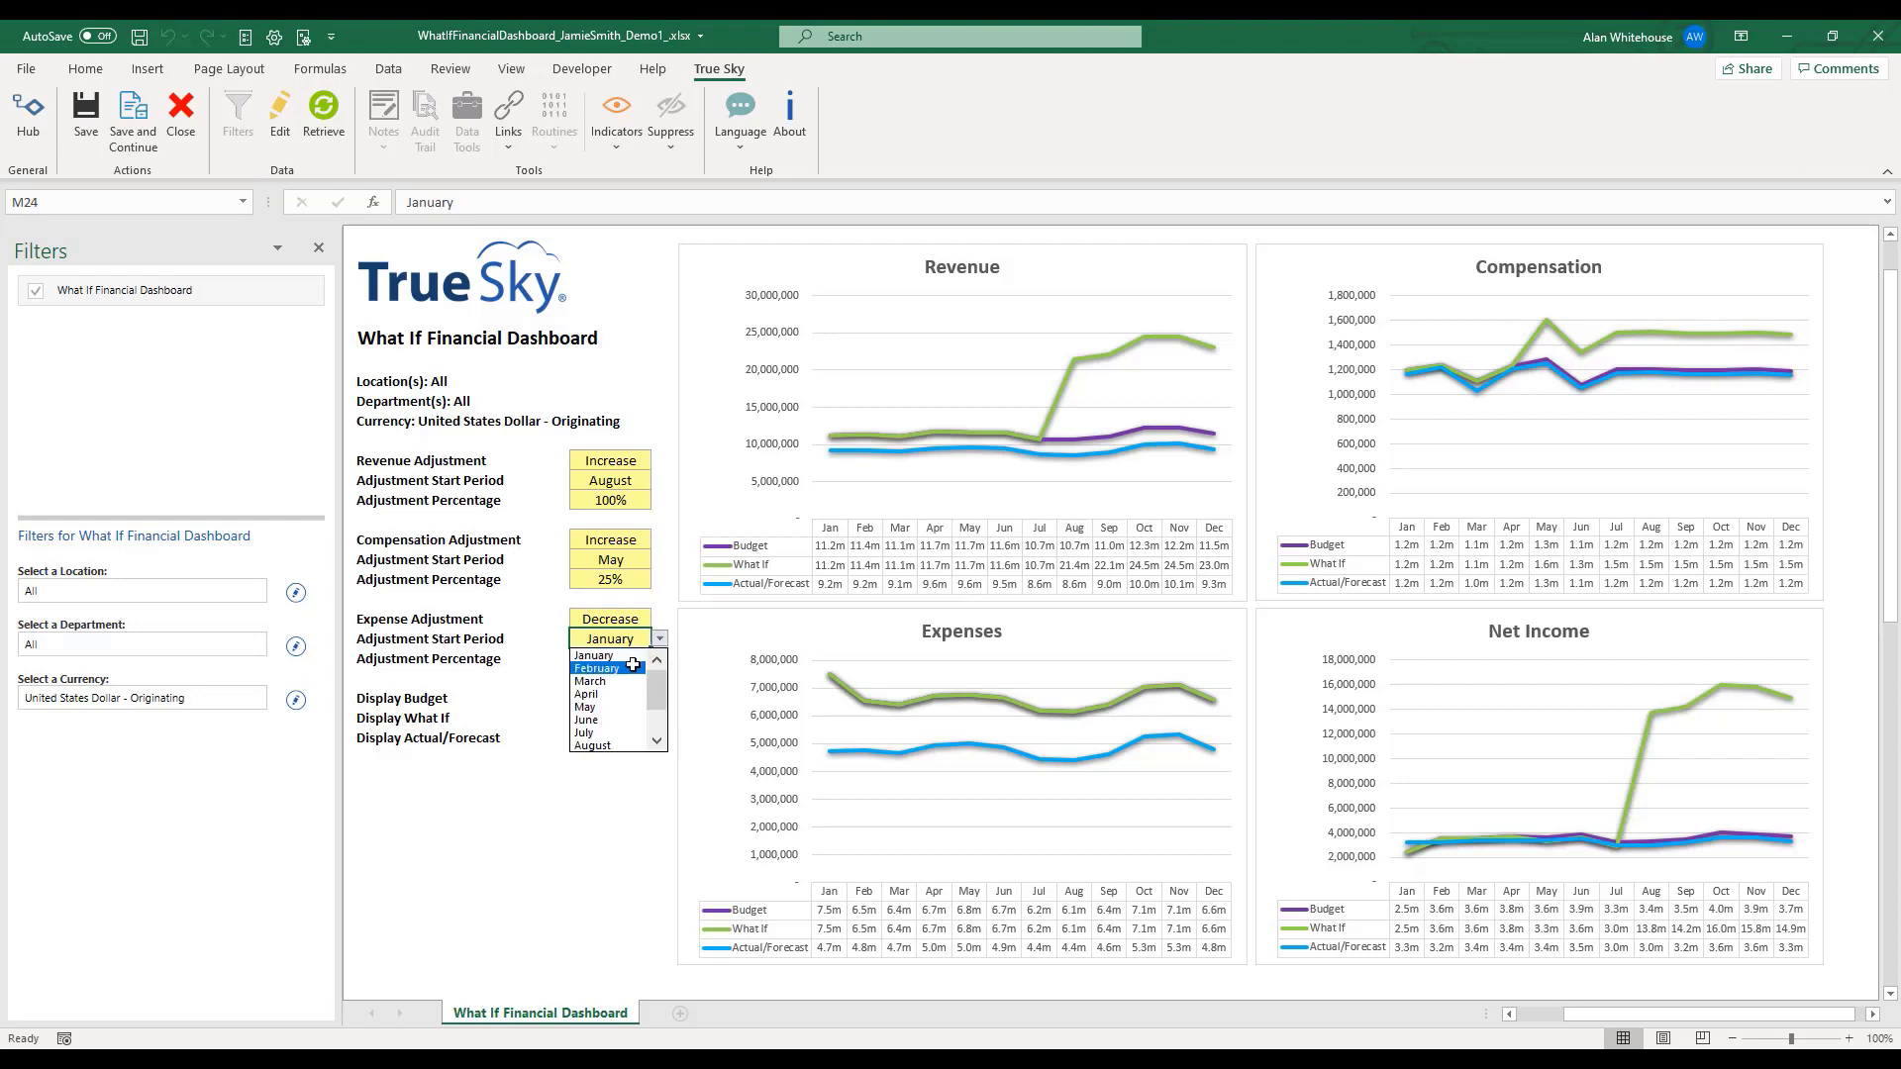
pyautogui.click(632, 670)
pyautogui.click(626, 659)
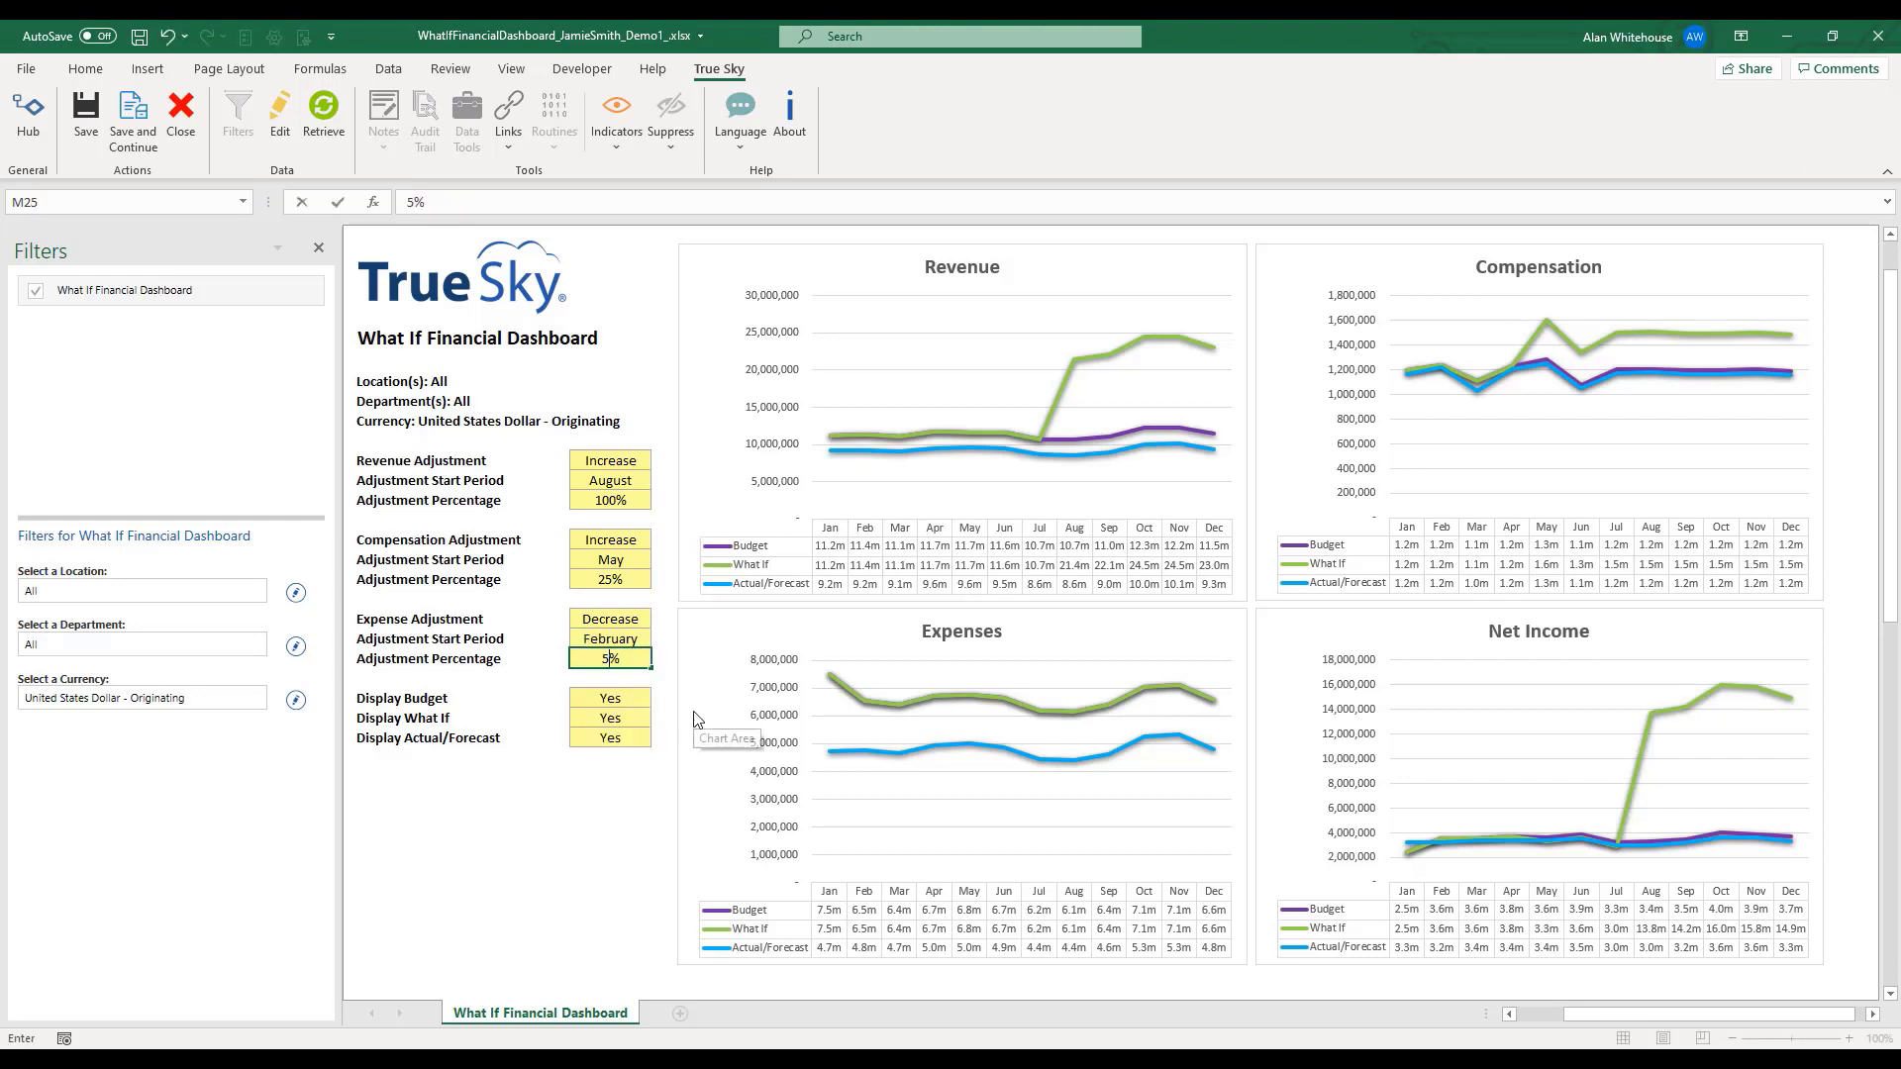
pyautogui.write('50')
pyautogui.press('Return')
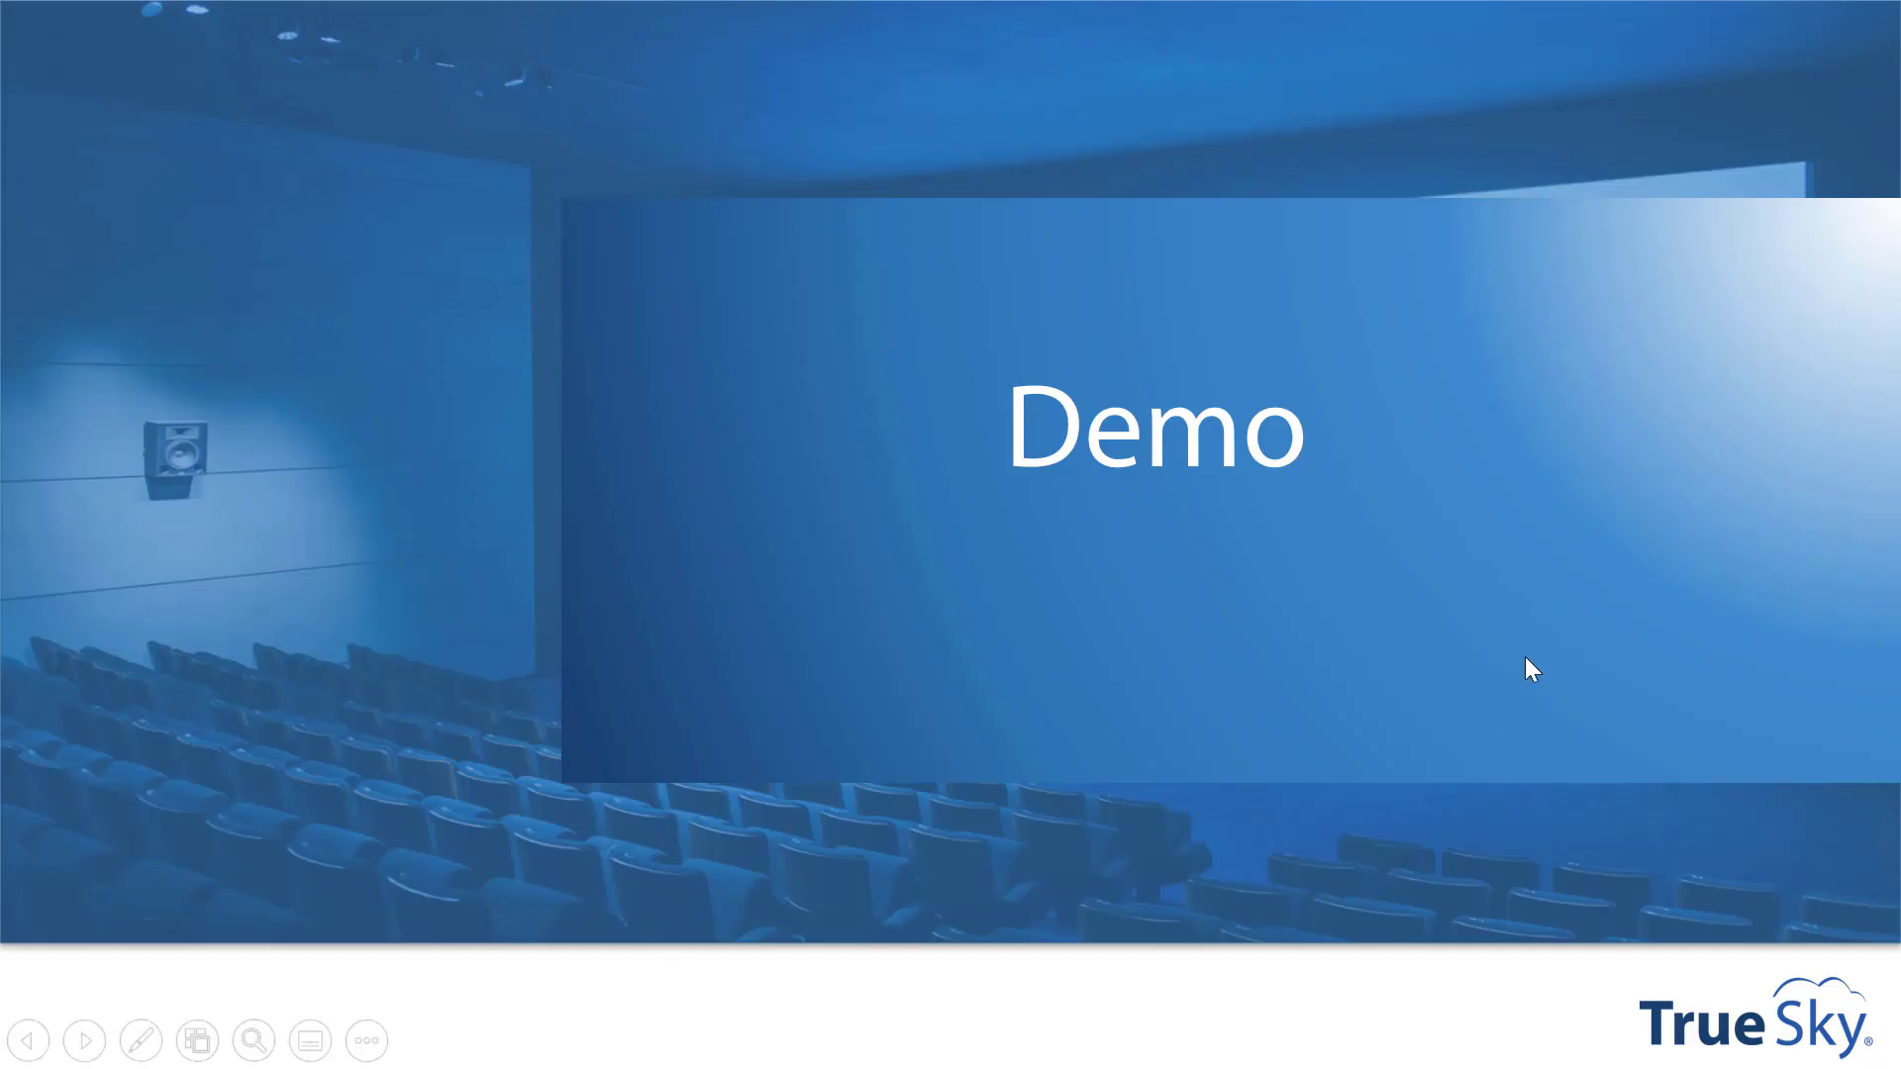
pyautogui.click(1524, 657)
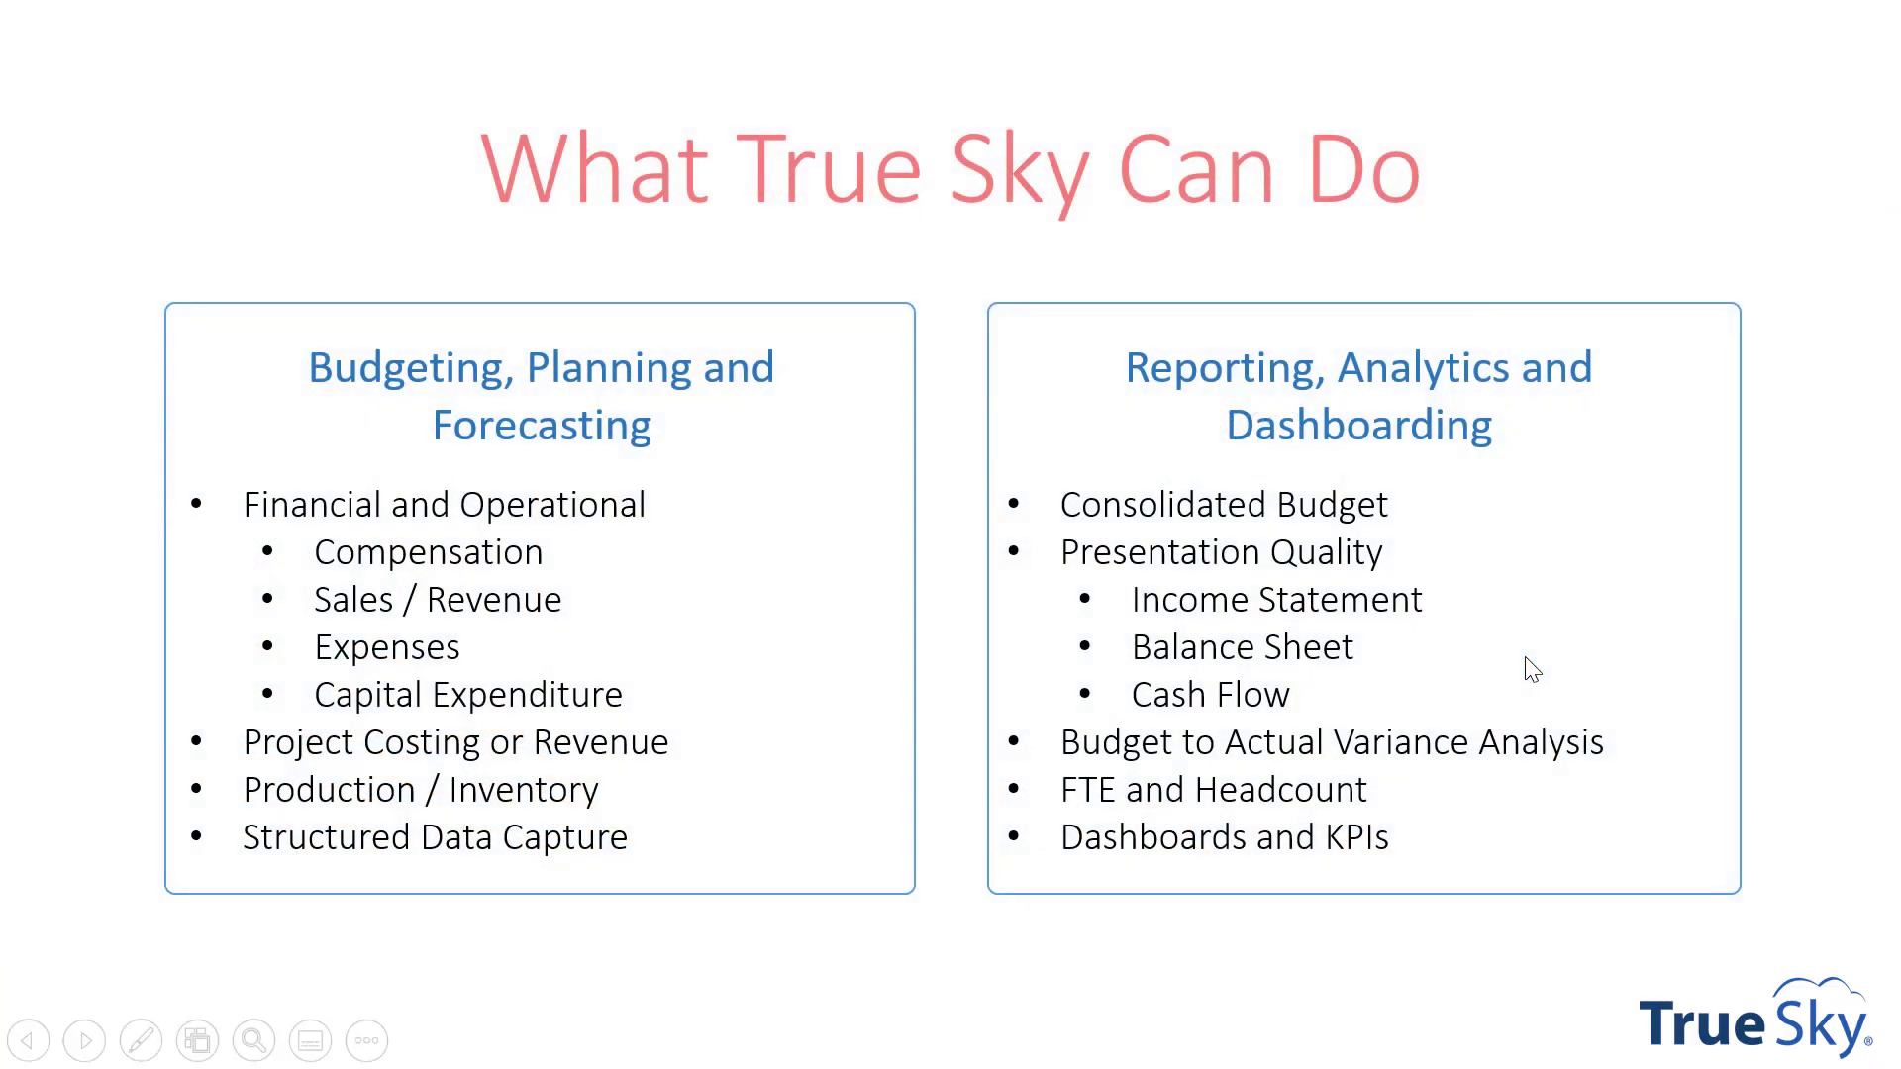